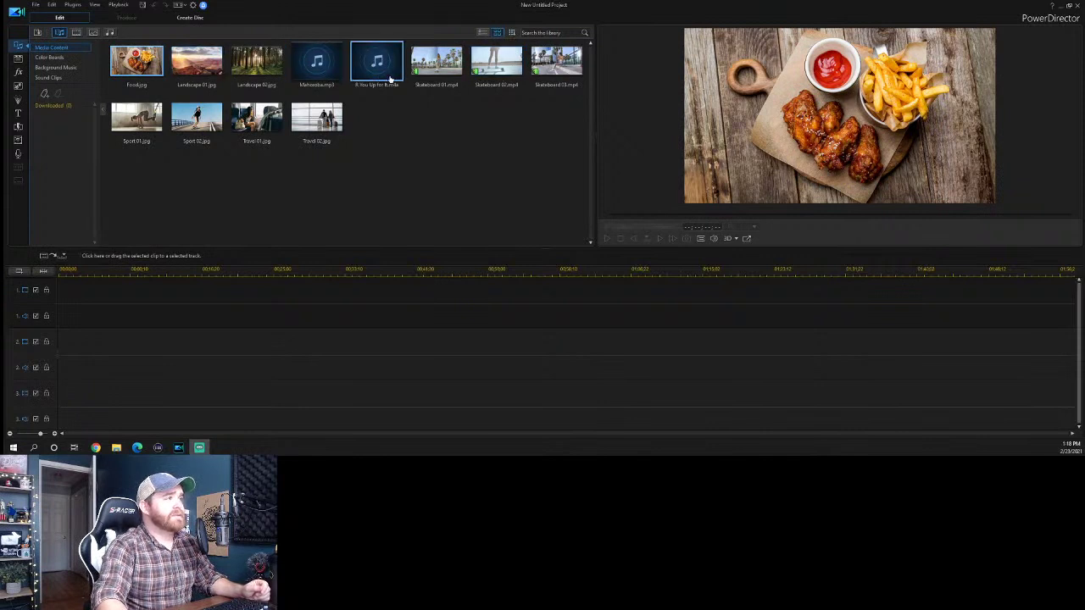
Empty the media library of all sample clips, photos and music.
left_click(512, 32)
left_click(544, 125)
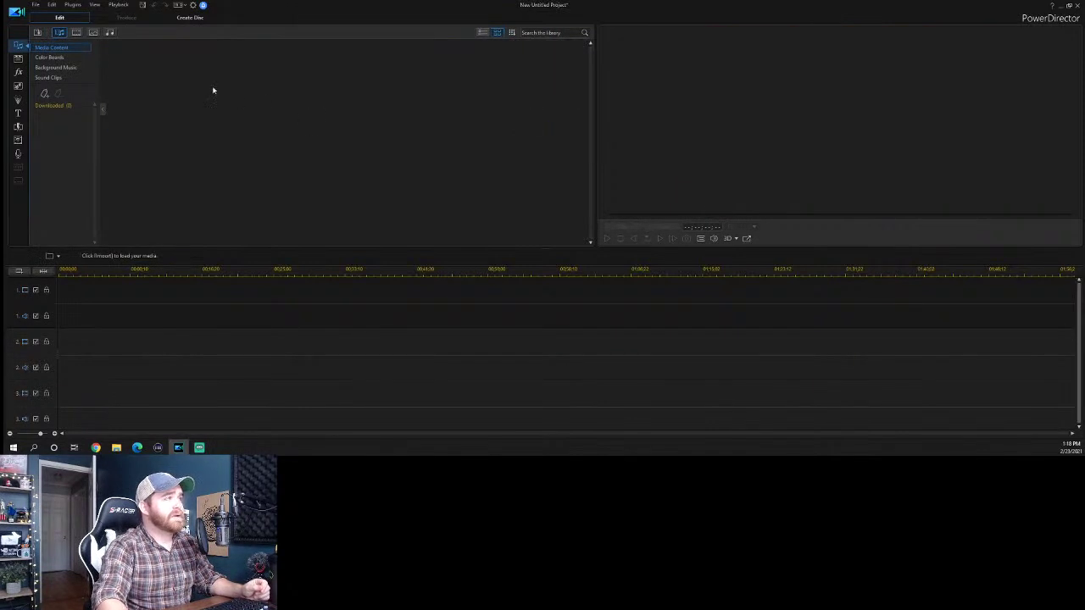
In File Explorer, copy clips MVI_9720 and MVI_9723 from the camera card's 100CANON folder to a quick-access folder, and close the window.
left_click(116, 447)
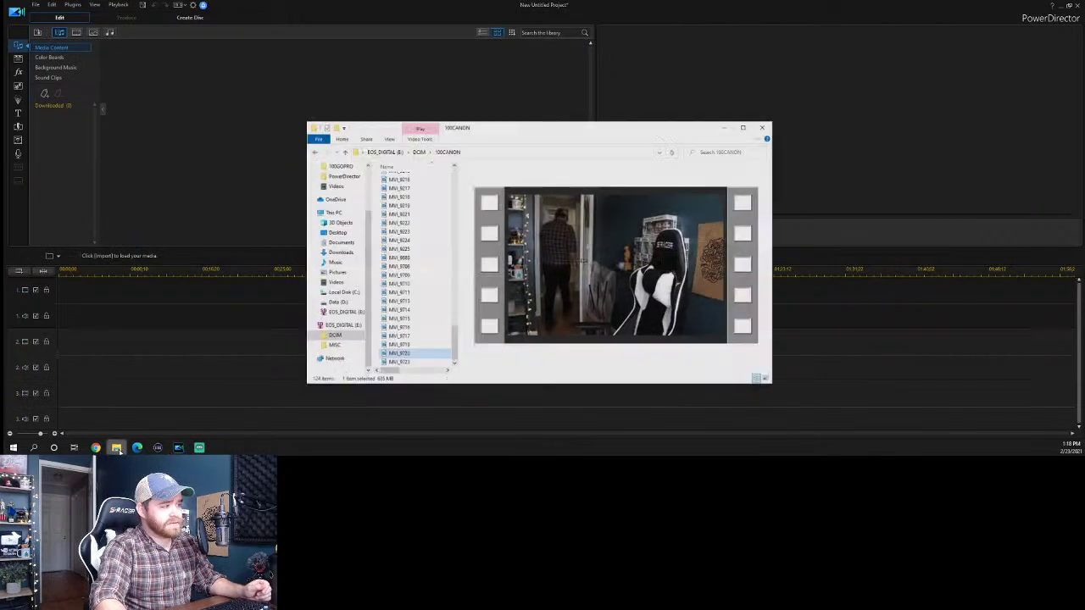
left_click(417, 343)
left_click(417, 333)
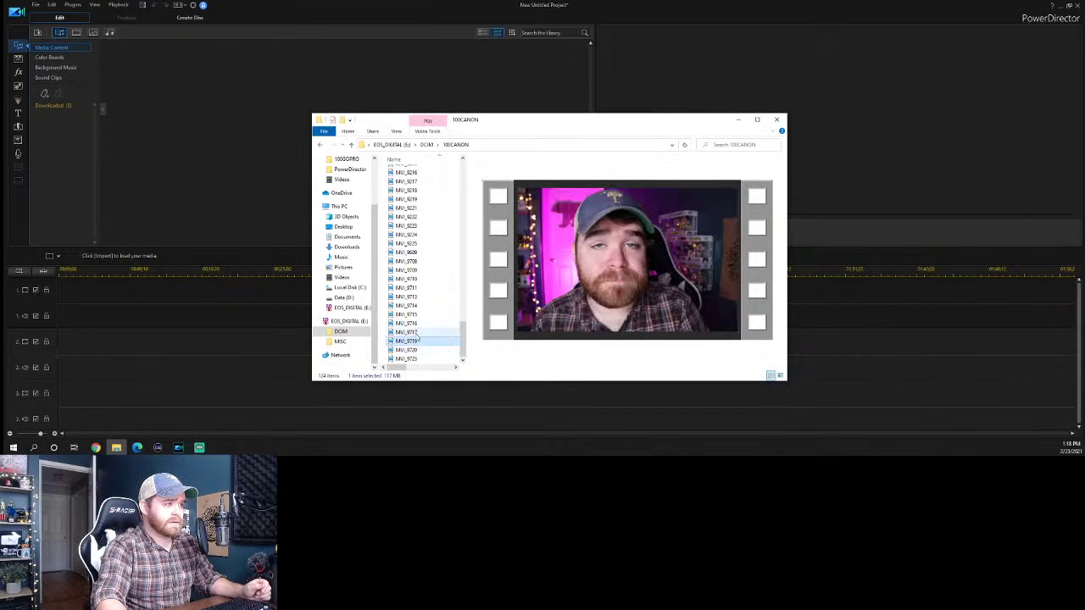
left_click(418, 342)
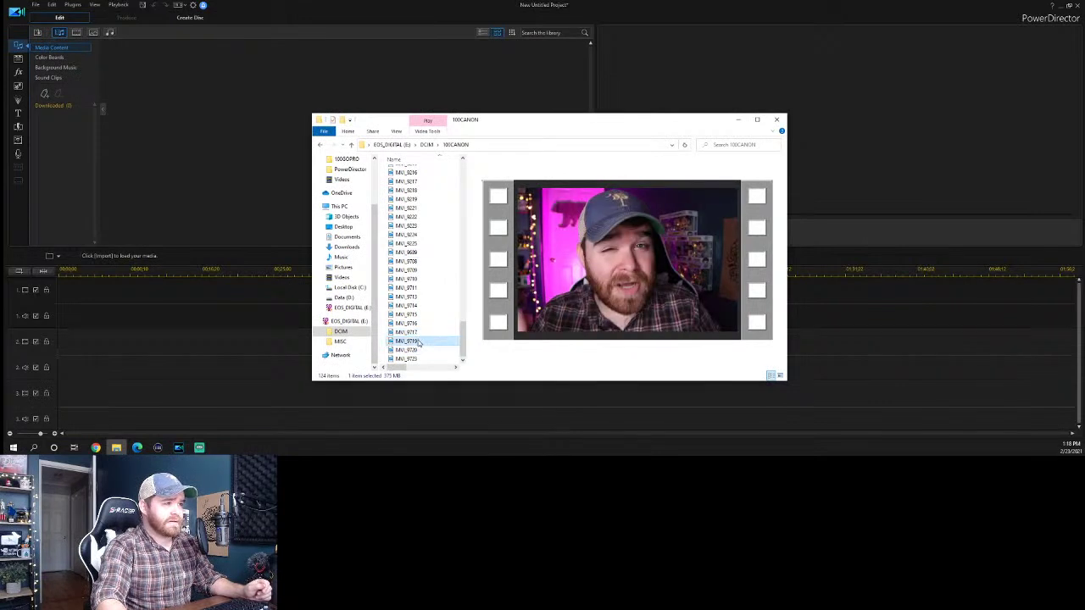
left_click(420, 350)
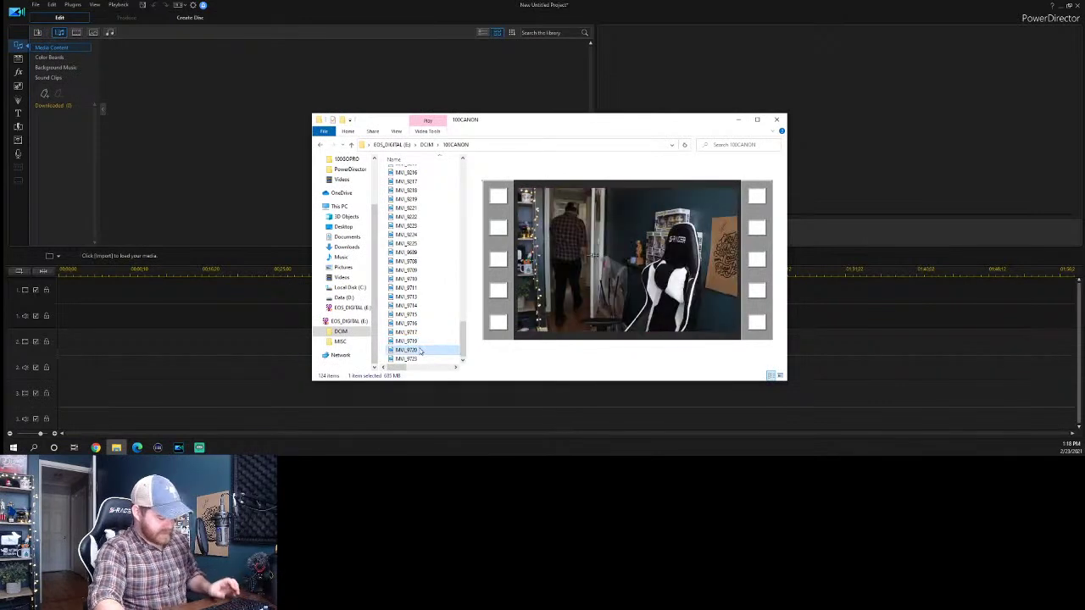
left_click(420, 350, "ctrl")
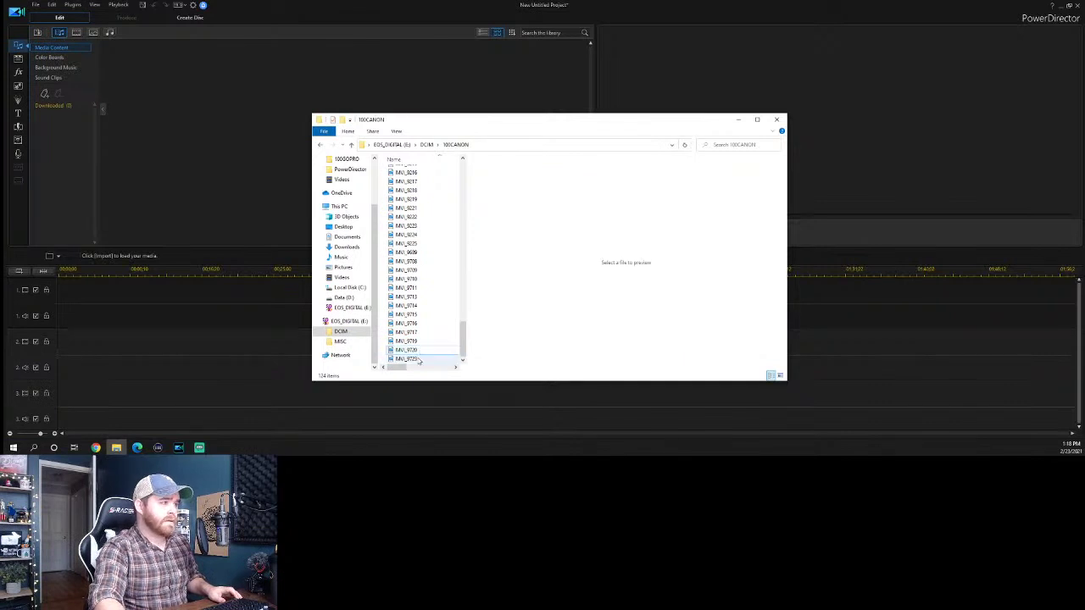
left_click(412, 351, "ctrl")
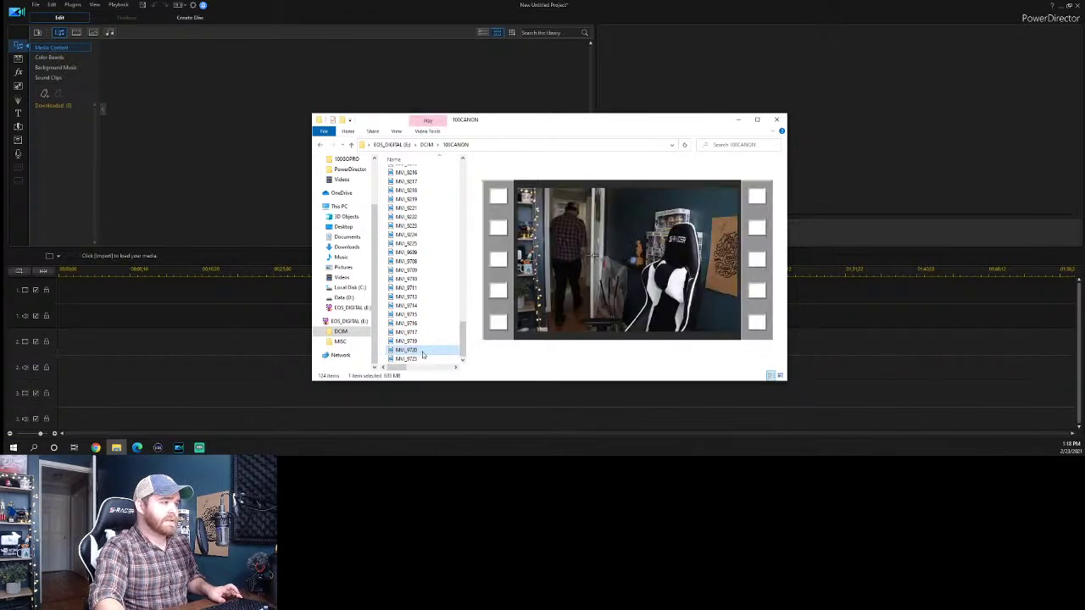
left_click(411, 358, "ctrl")
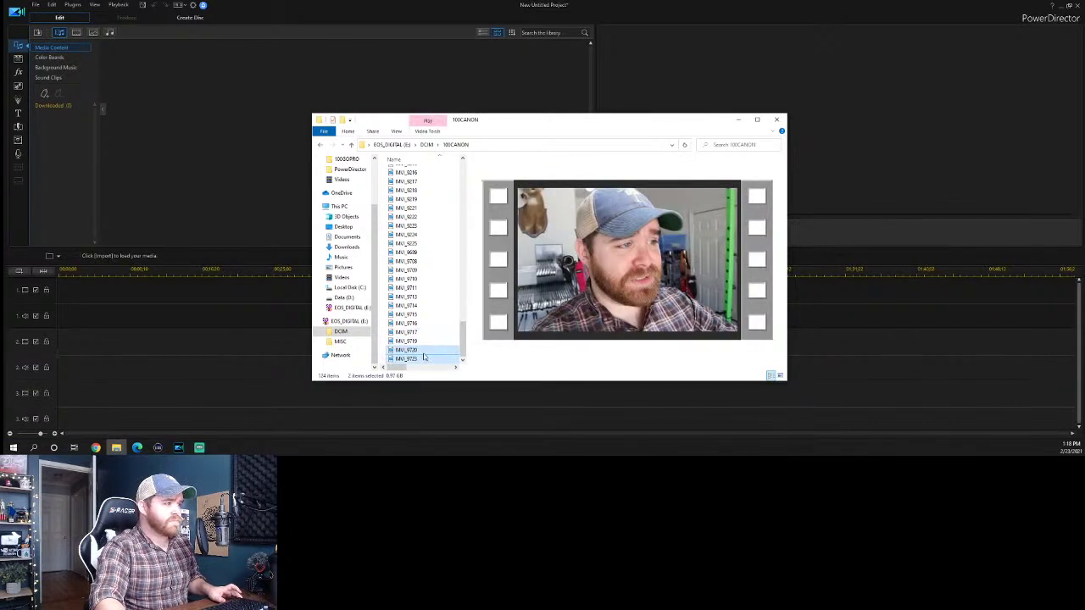
left_click_drag(424, 356, 346, 182)
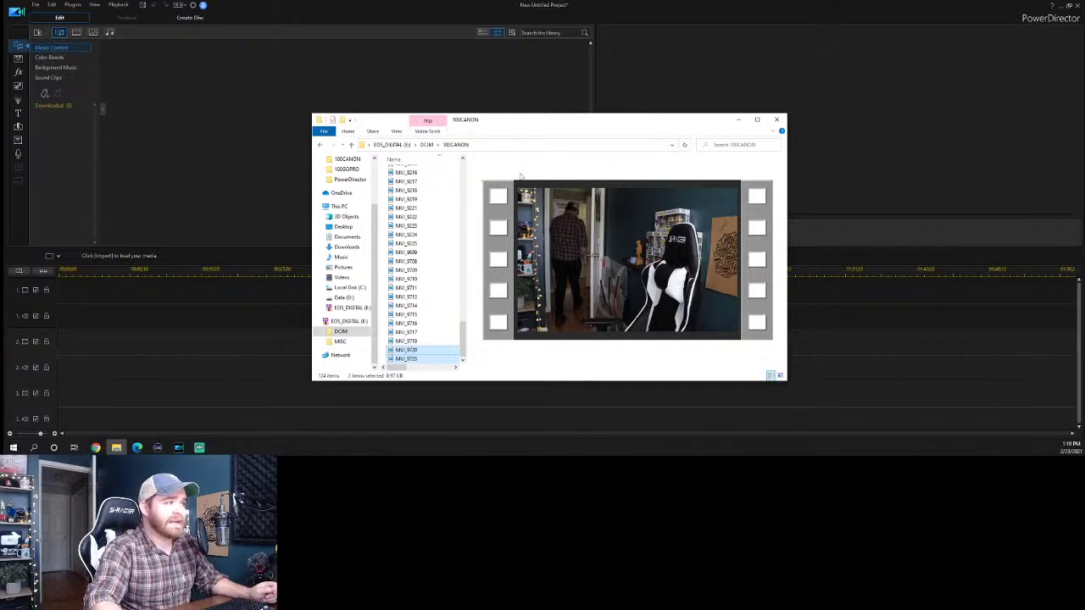
scroll(422, 223, "up", 3)
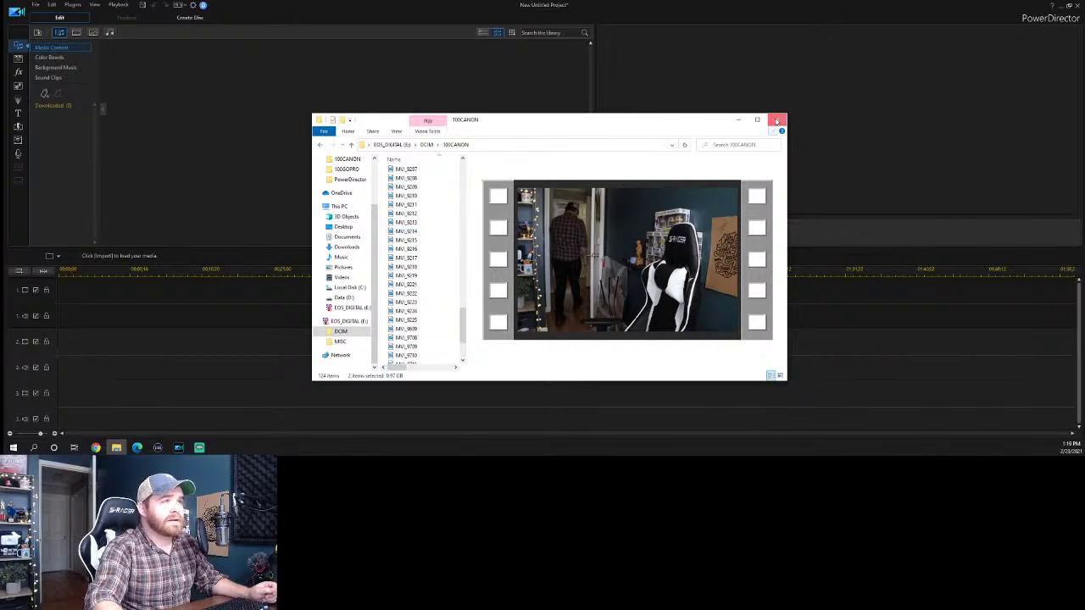
left_click(777, 121)
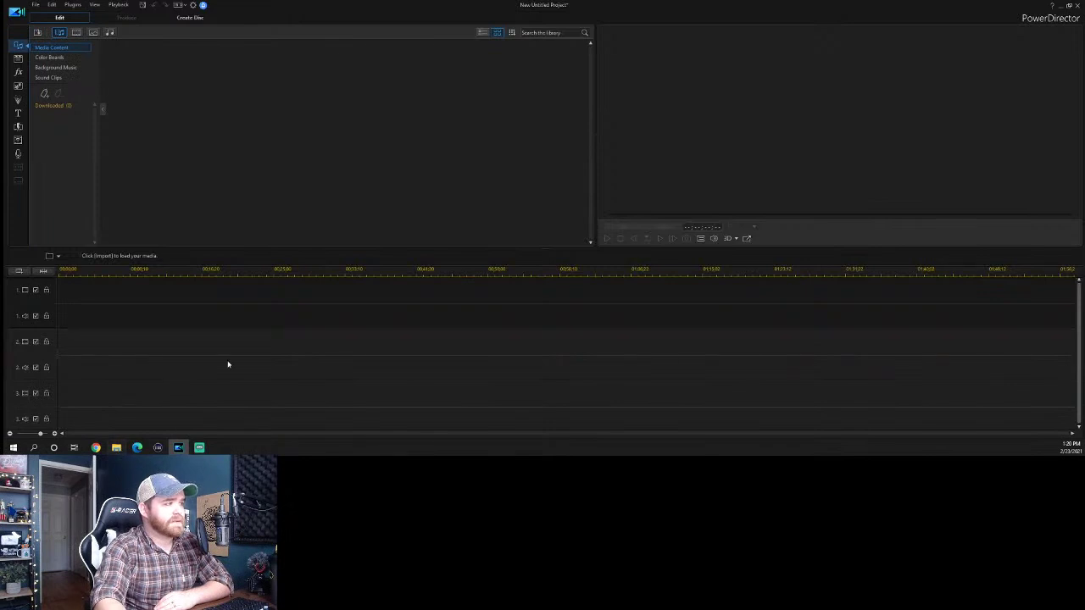
In a new File Explorer window, open DCIM > 100GOPRO on the EOS_DIGITAL card and preview clips GH010515 to GH010517.
key("super+e")
scroll(343, 250, "down", 3)
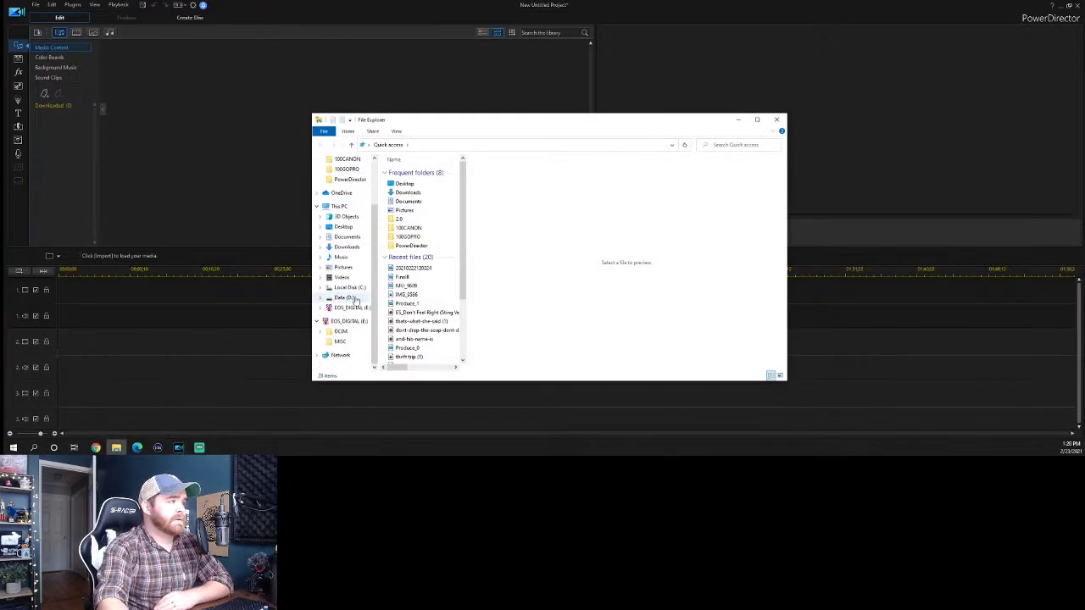
left_click(344, 331)
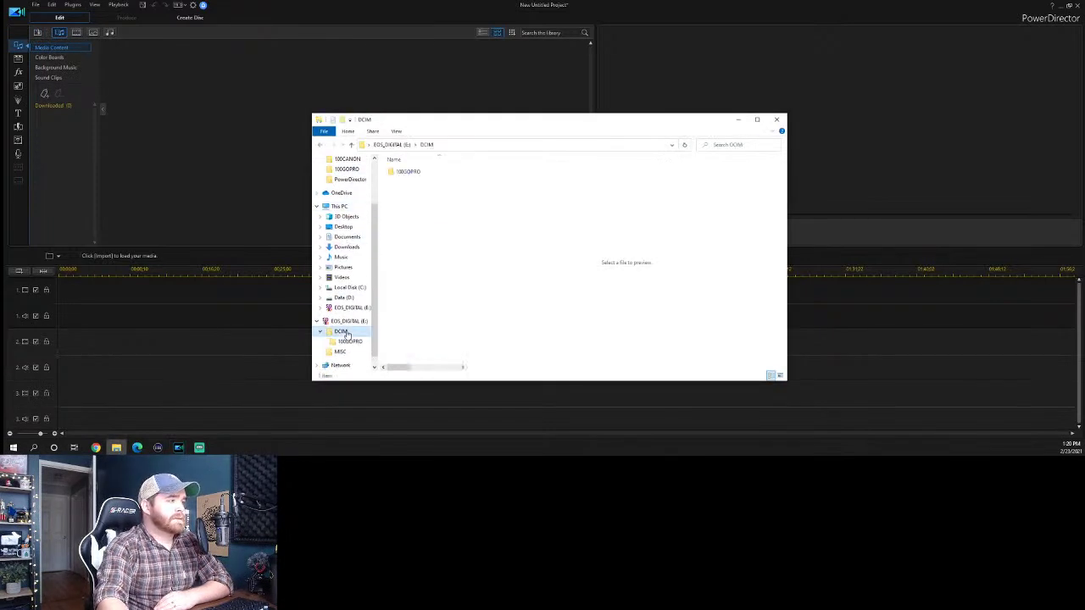
double_click(411, 173)
scroll(419, 206, "down", 5)
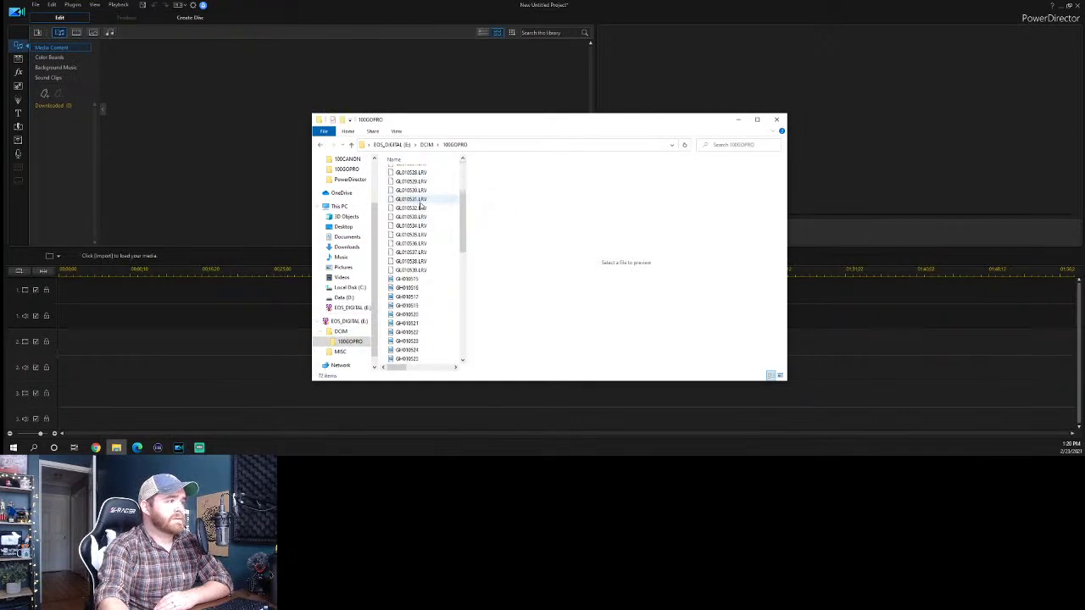
left_click(423, 200)
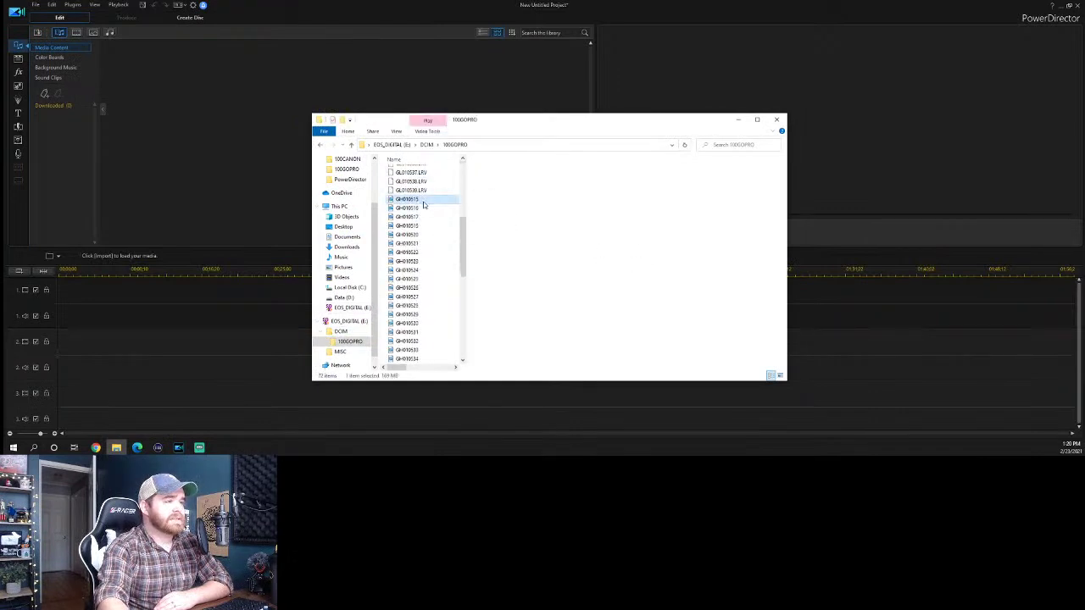
left_click(416, 208)
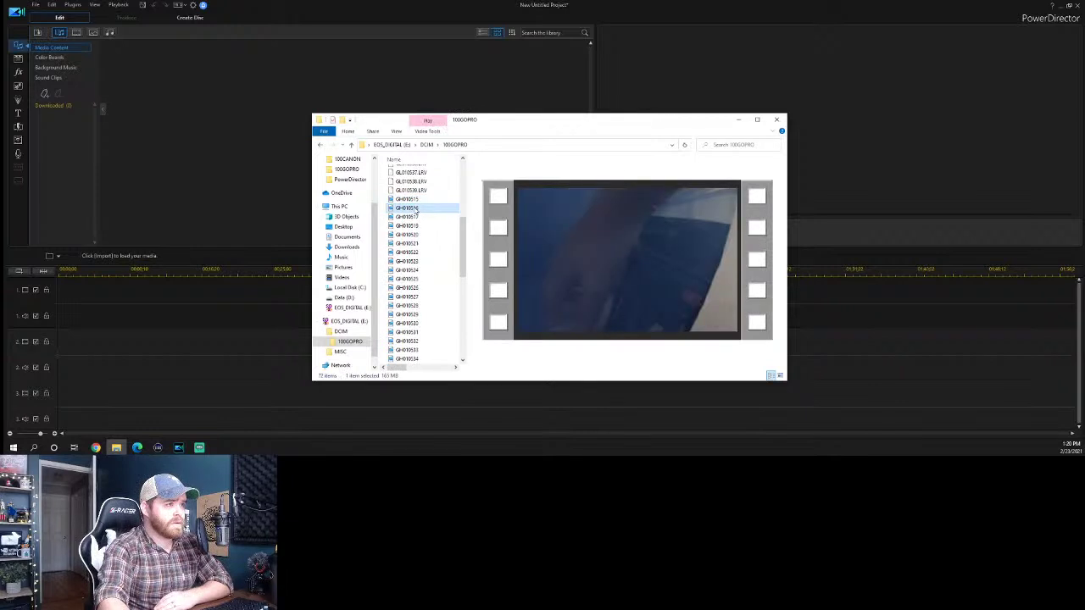
left_click(415, 217)
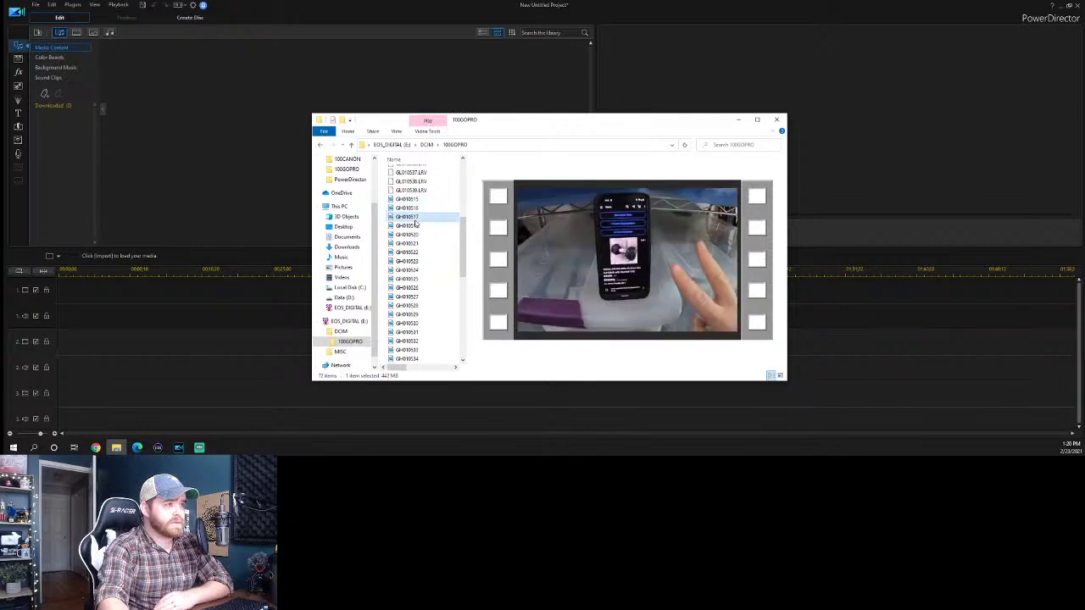
left_click(415, 209)
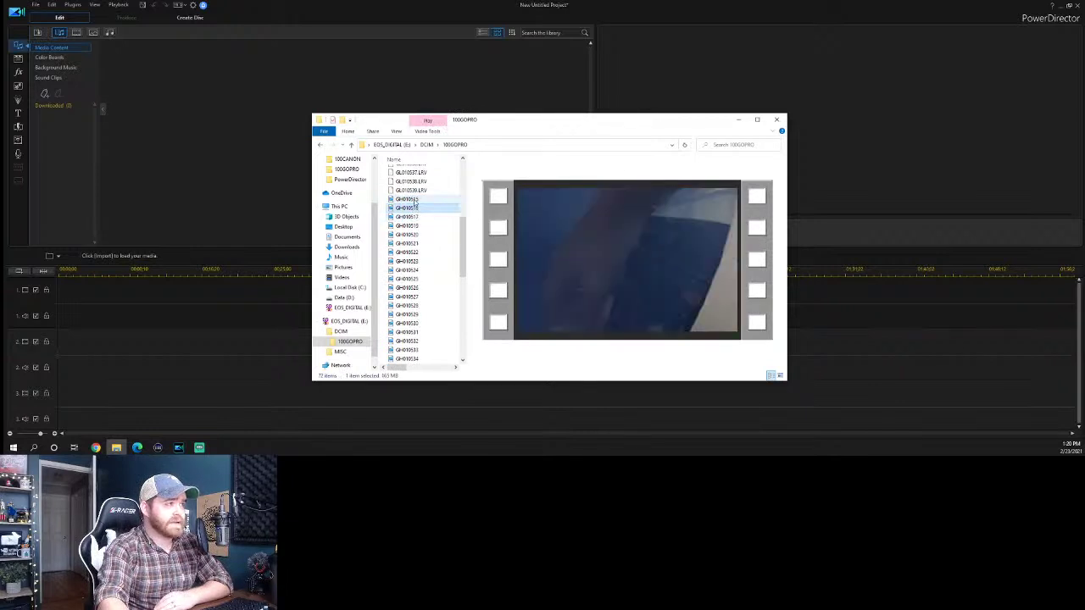
Select the GoPro video clips one after another from GH010515 through GH010539 to review the footage, and close the folder window.
left_click(415, 200)
left_click(415, 209, "shift")
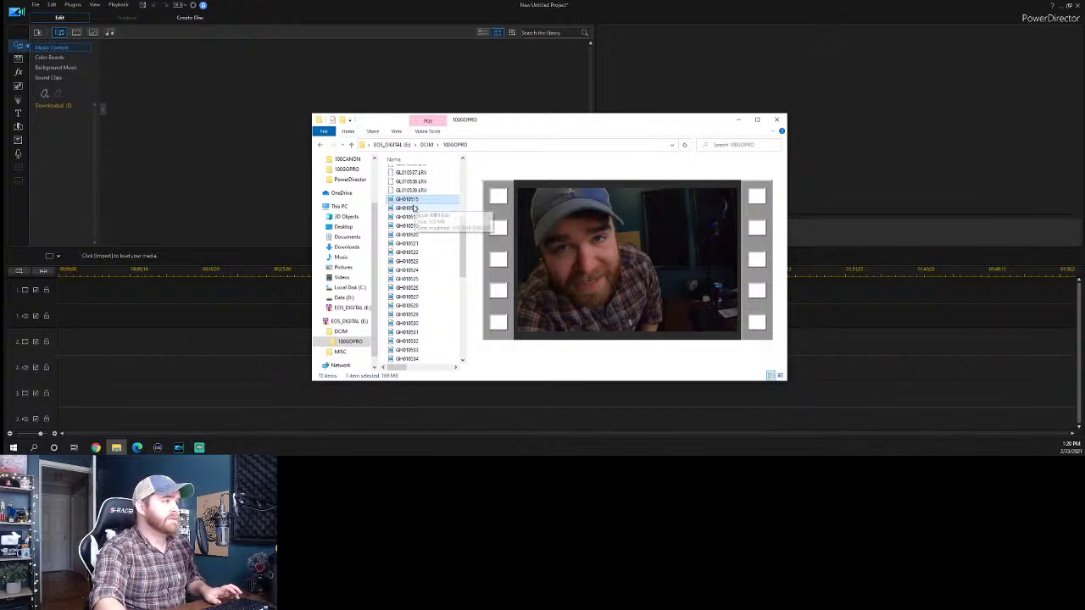
left_click(415, 217, "shift")
left_click(415, 226, "shift")
left_click(415, 235, "shift")
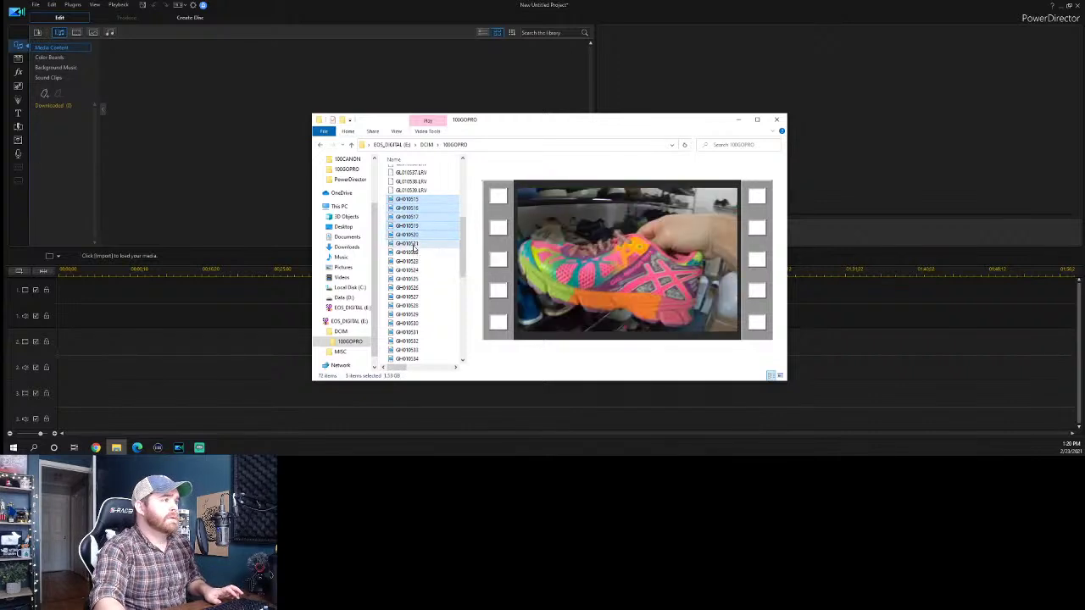
left_click(414, 243, "shift")
left_click(414, 252, "shift")
left_click(415, 261, "shift")
left_click(415, 269, "shift")
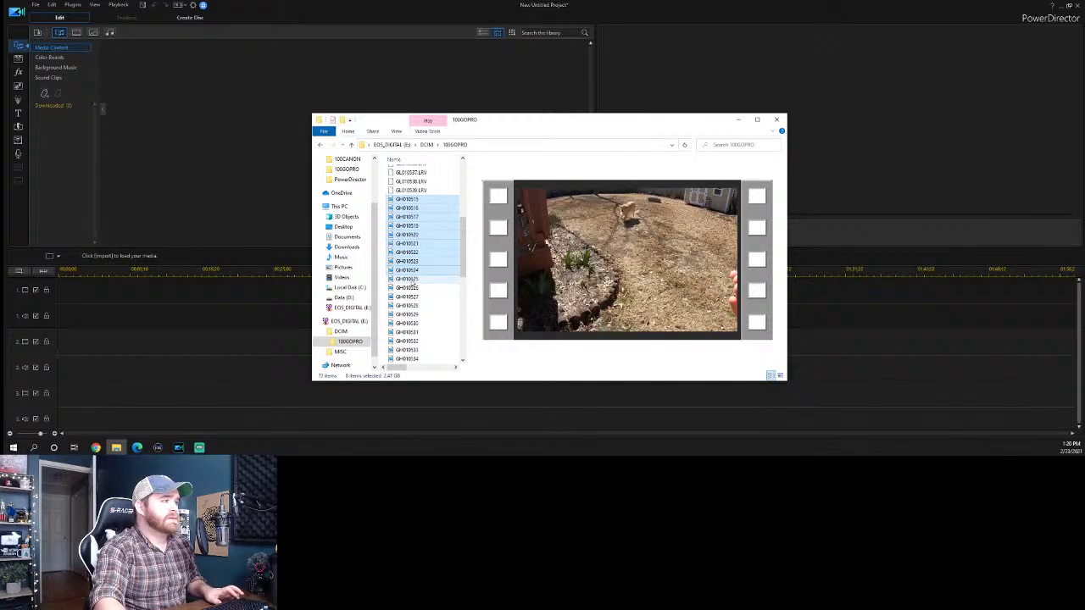
left_click(414, 279, "shift")
left_click(414, 288, "shift")
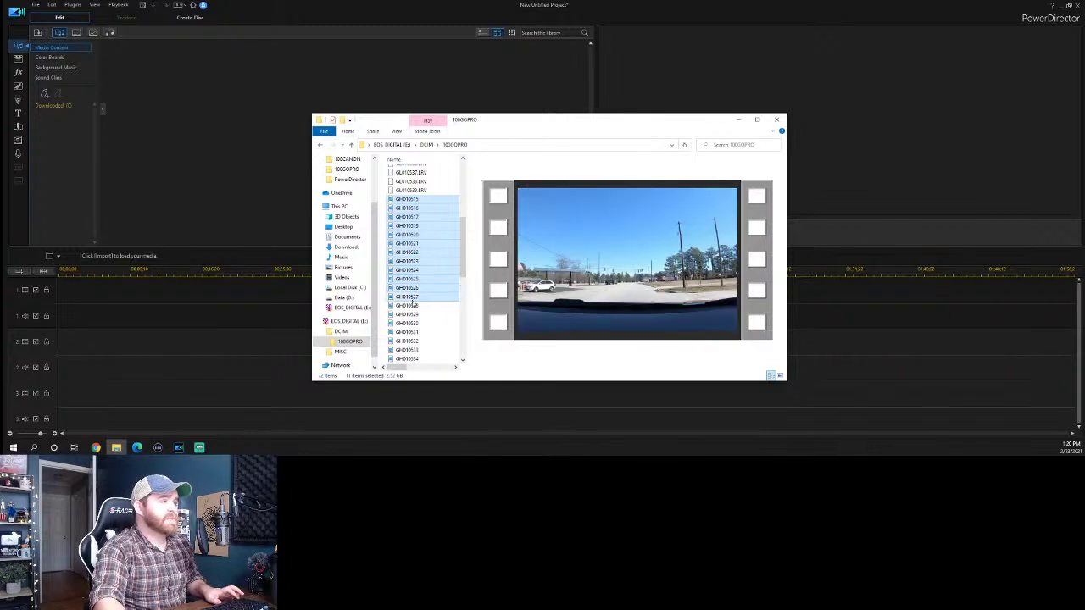
left_click(415, 305, "shift")
left_click(411, 314, "shift")
left_click(411, 323, "shift")
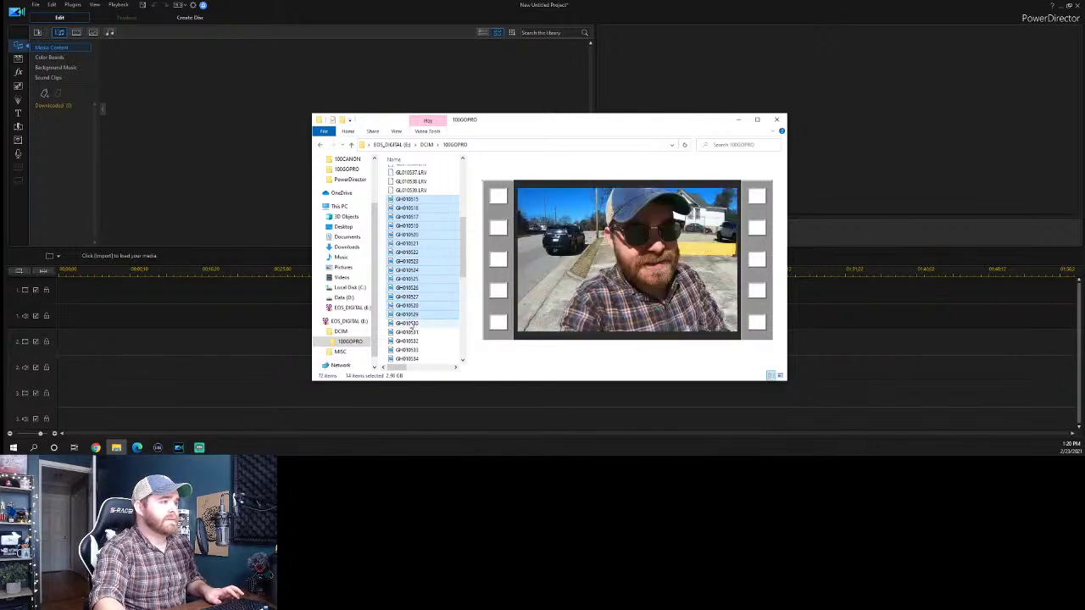
left_click(411, 332, "shift")
left_click(412, 341, "shift")
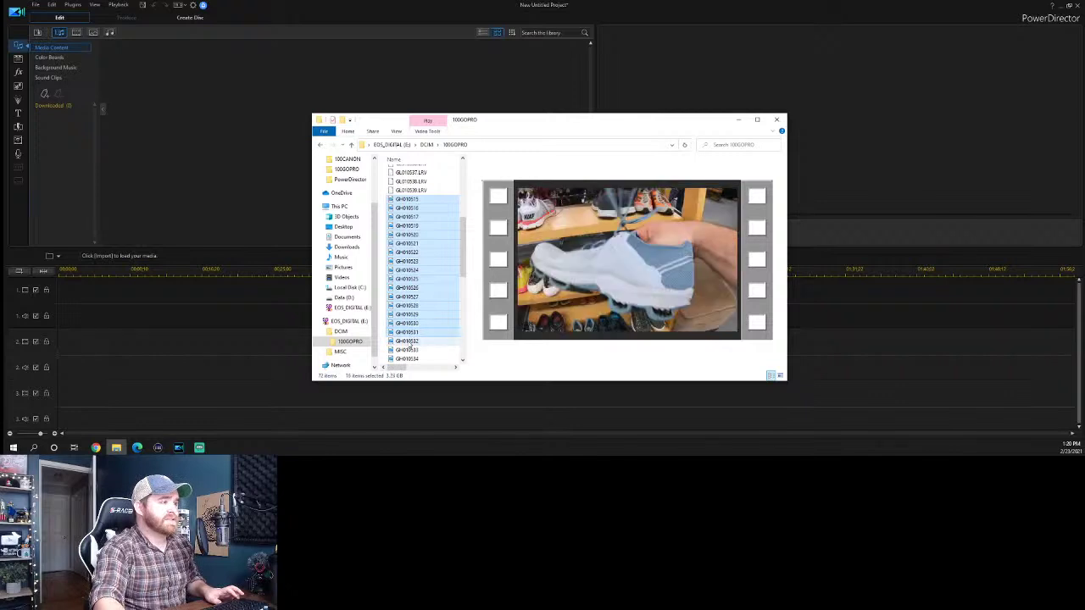
left_click(411, 350, "shift")
left_click(462, 361)
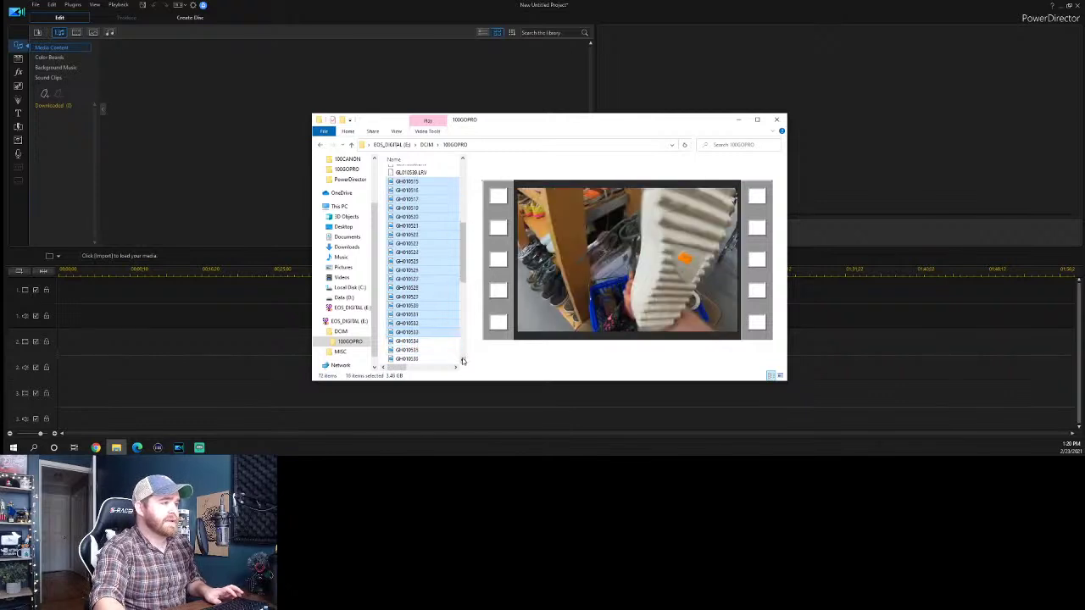
left_click(462, 360)
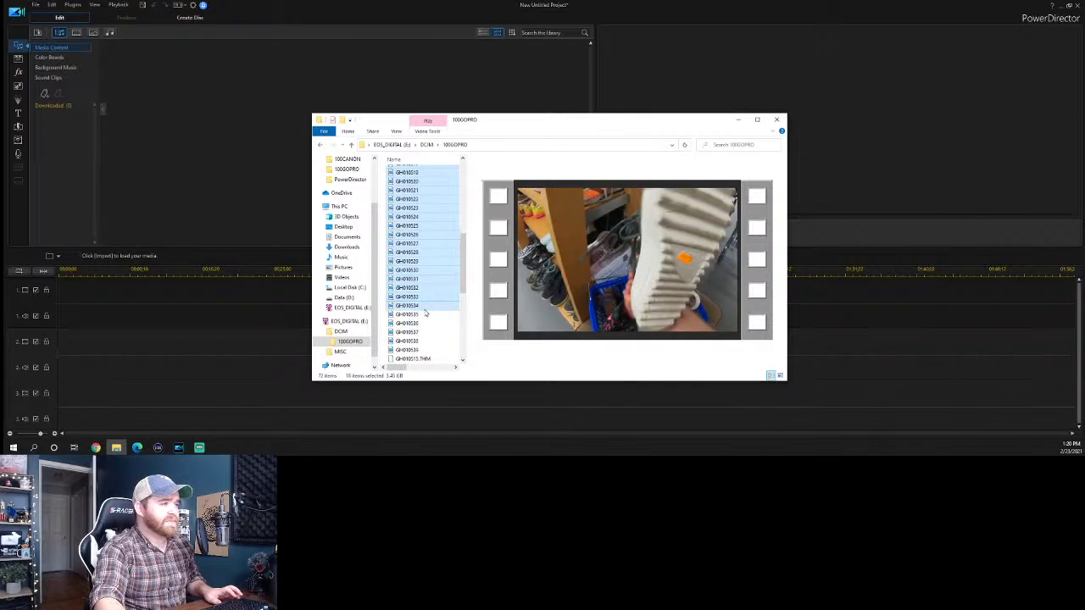
left_click(424, 306, "shift")
left_click(425, 315, "shift")
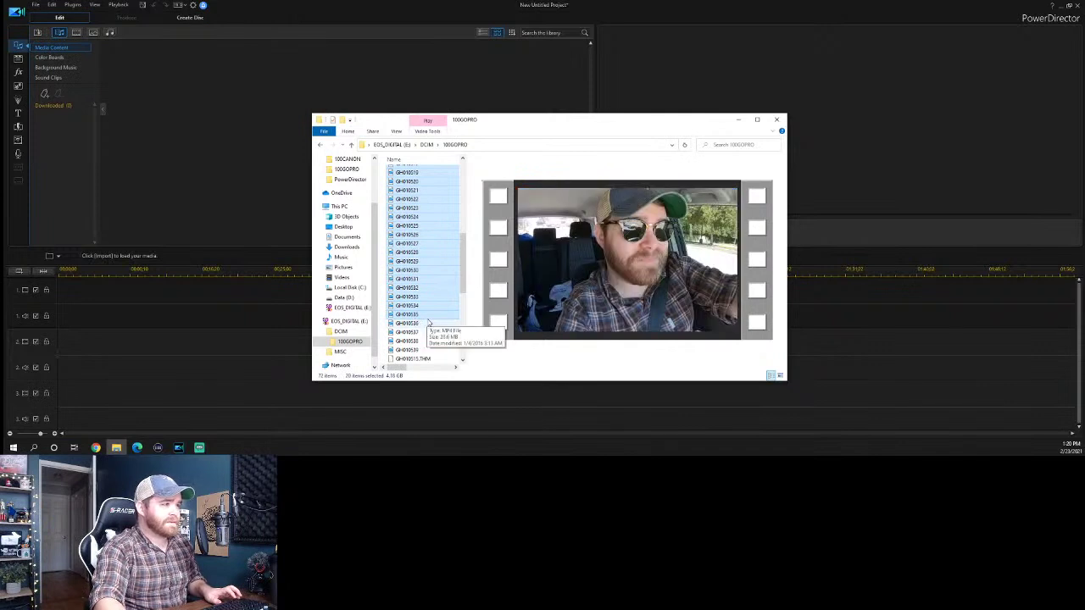
left_click(416, 324, "shift")
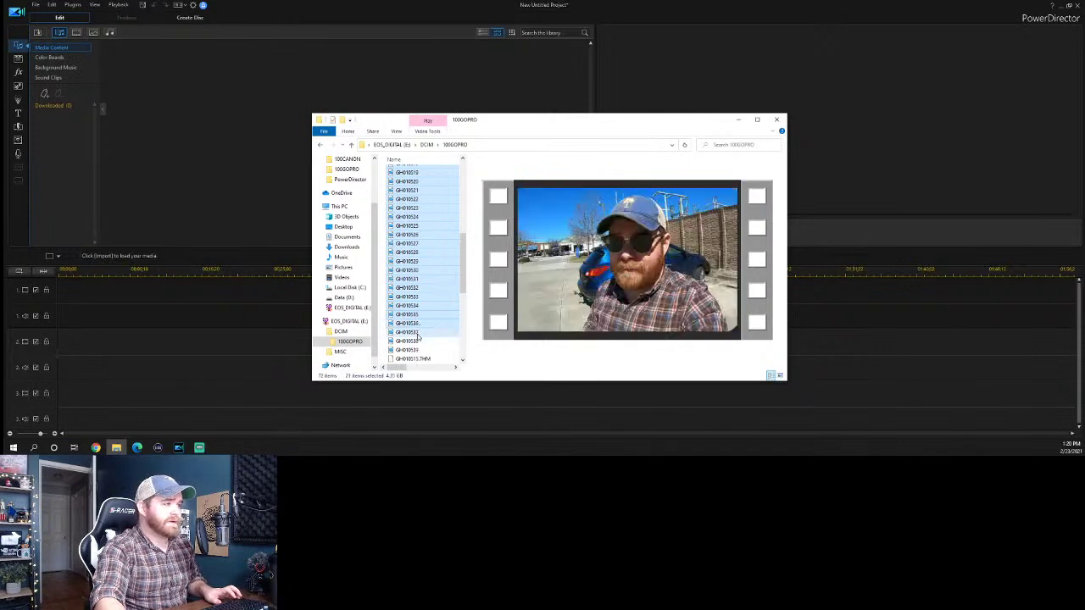
left_click(416, 343, "shift")
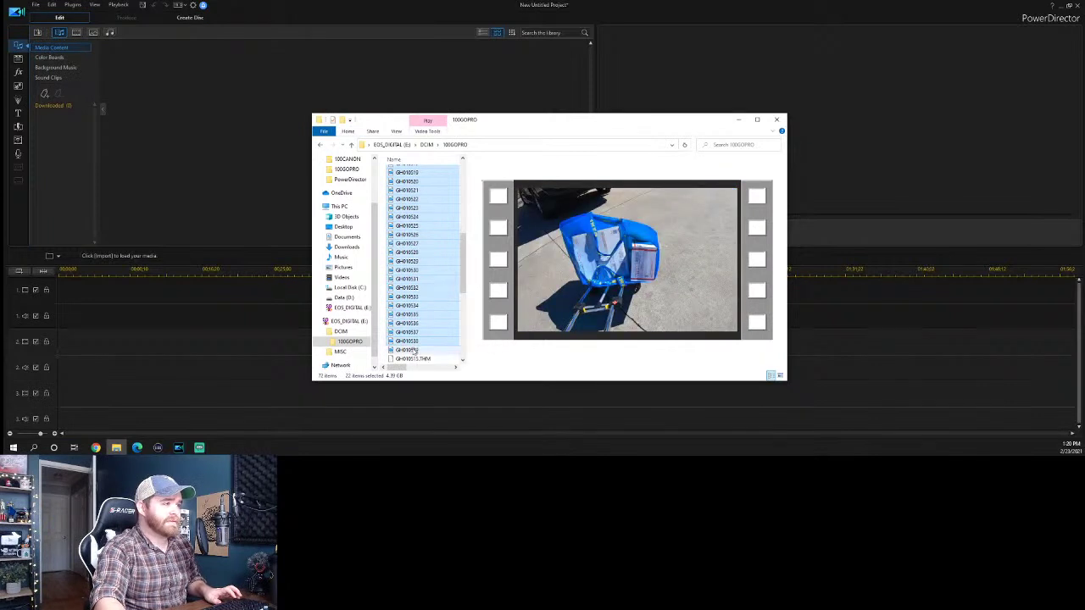
left_click(462, 360)
left_click(462, 360)
left_click(462, 360)
left_click(462, 360)
left_click(462, 360)
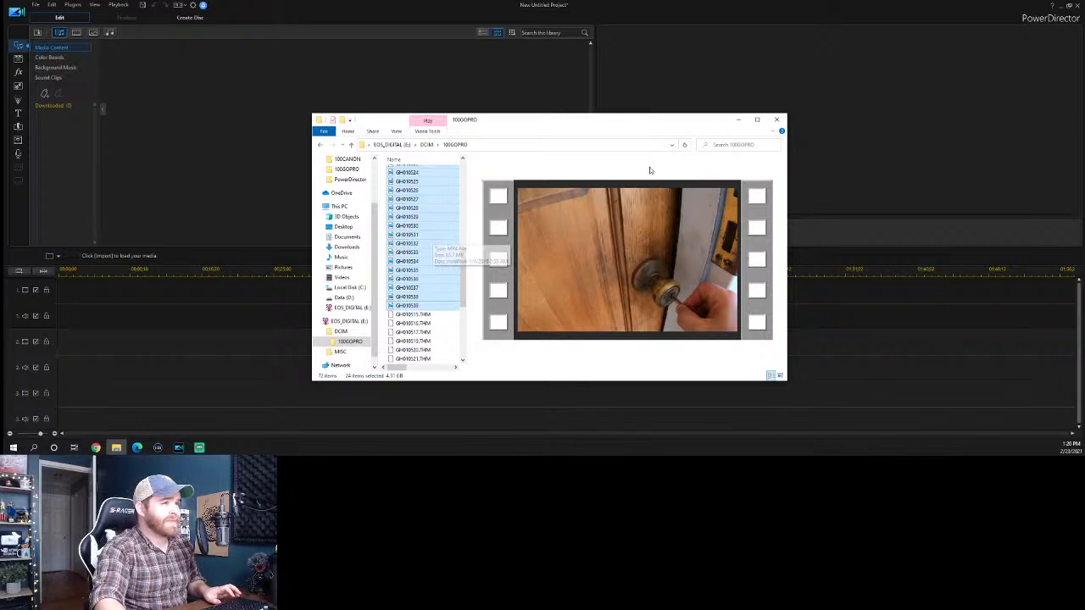
left_click(776, 120)
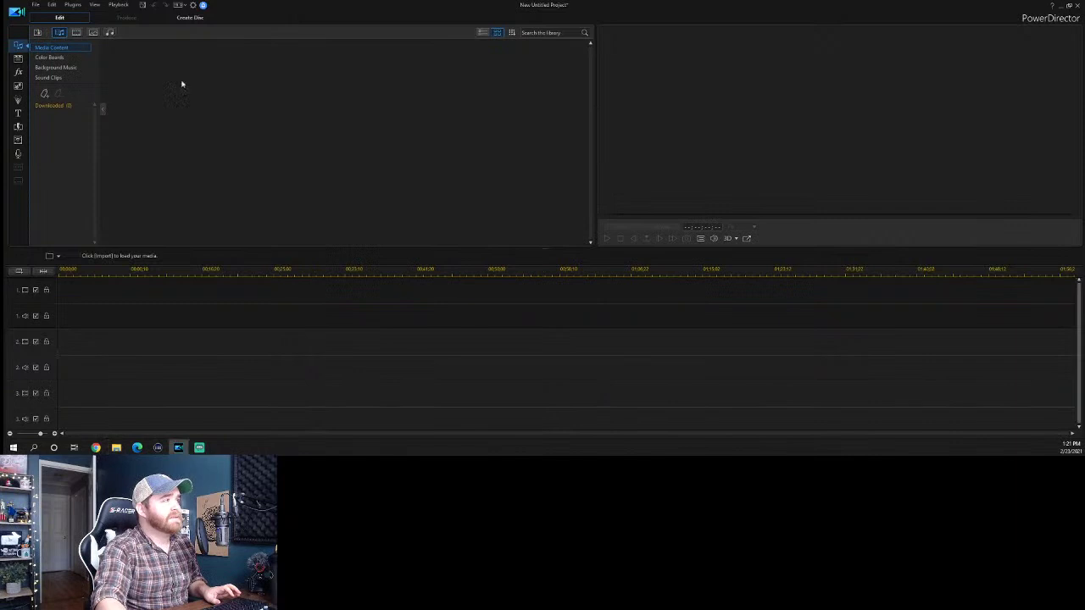
Start importing media files and browse to the DCIM > 100GOPRO folder on the EOS_DIGITAL card.
left_click(35, 5)
mouse_move(111, 123)
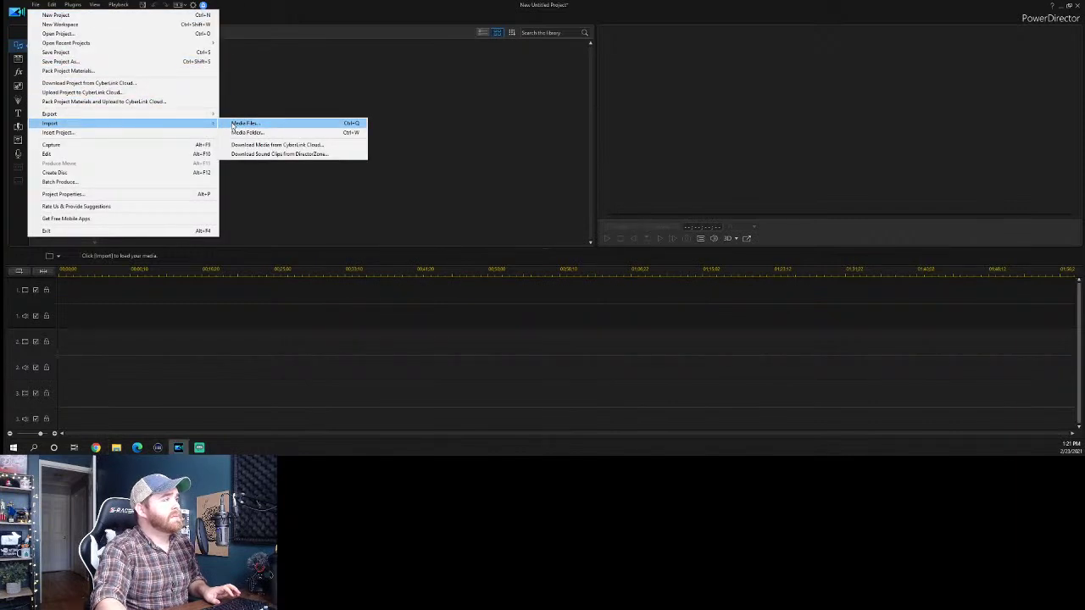
left_click(233, 124)
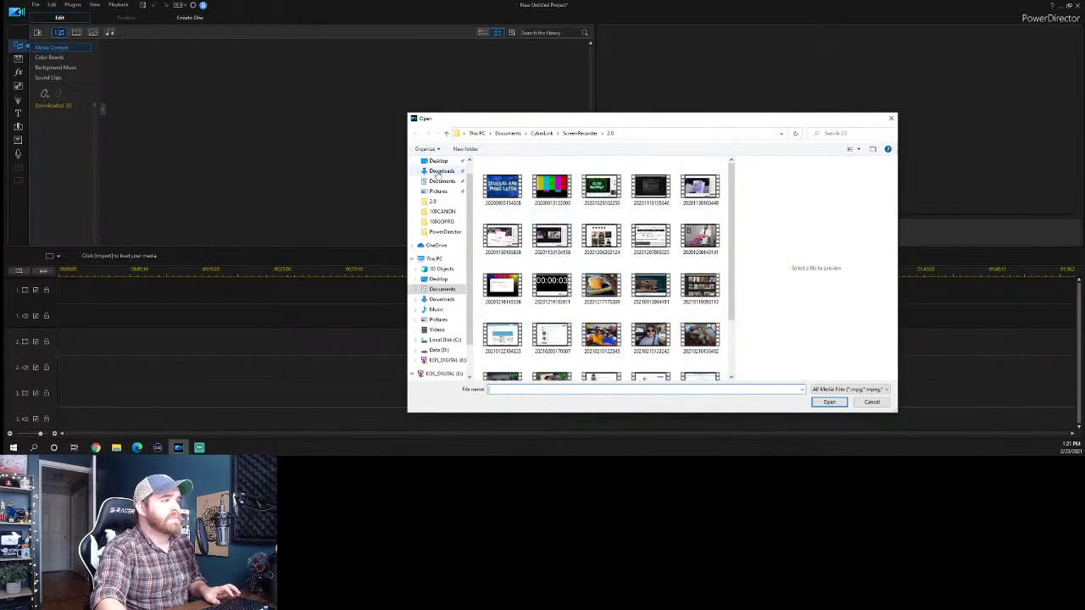
scroll(441, 271, "down", 2)
left_click(436, 342)
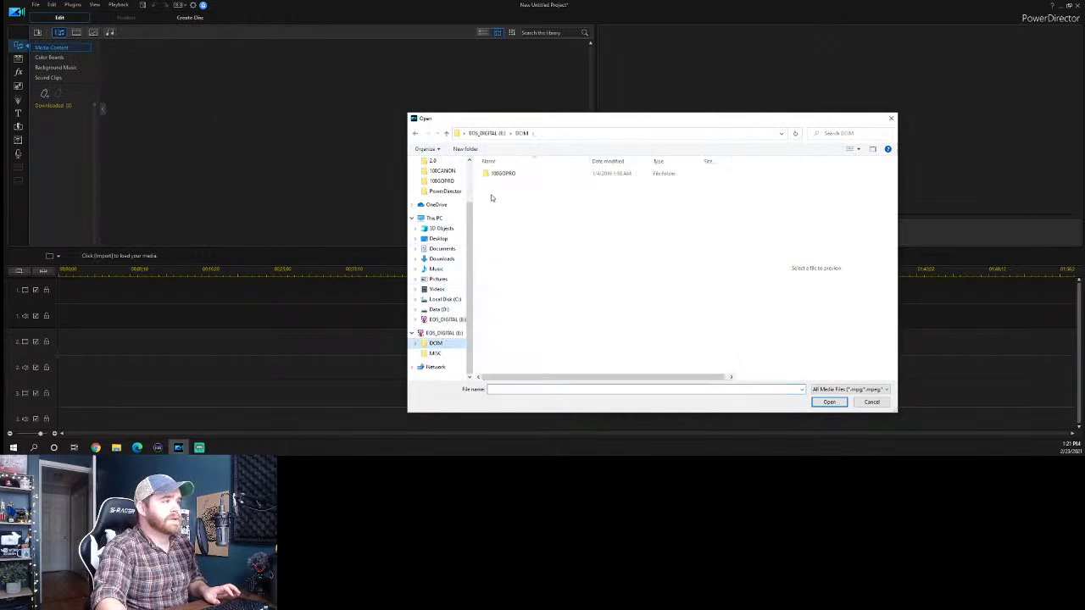
left_click(503, 176)
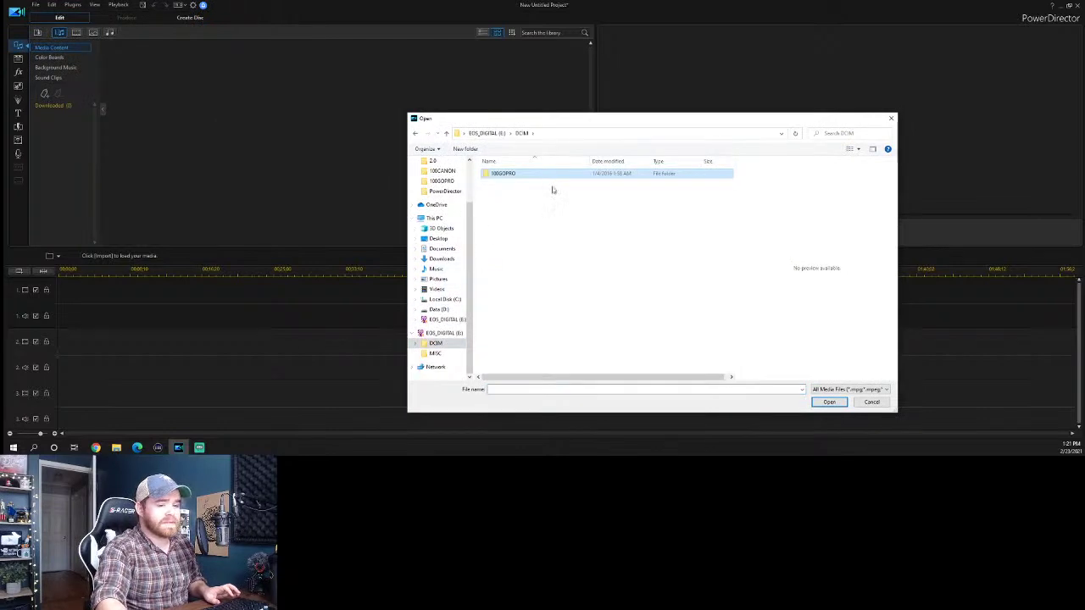
double_click(537, 179)
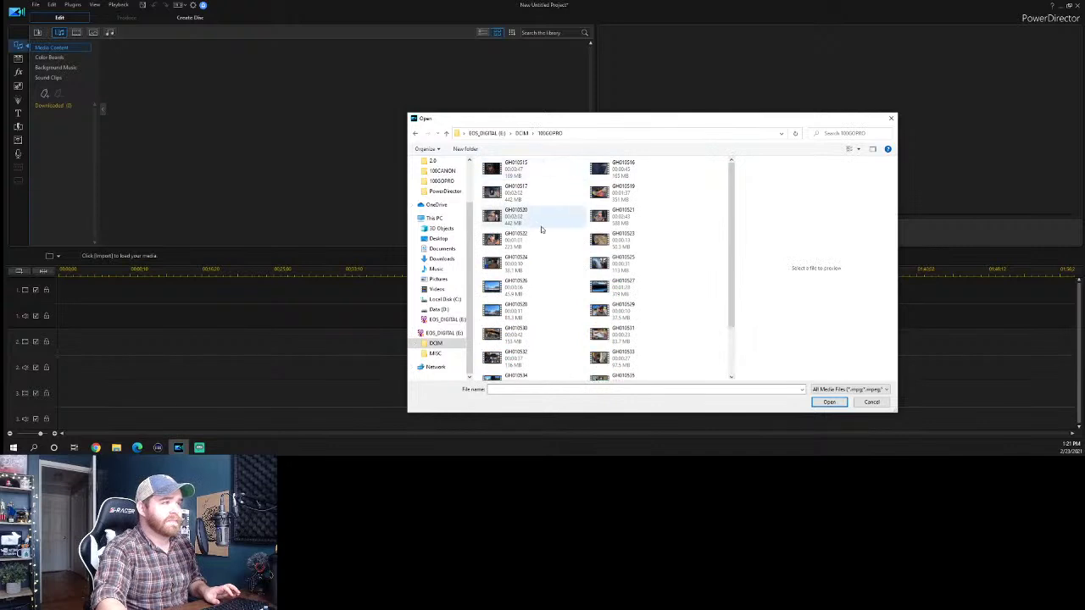
scroll(537, 221, "down", 5)
Select all the GoPro clips from GH010515 through GH010539 and import them into the media library.
left_click(497, 173)
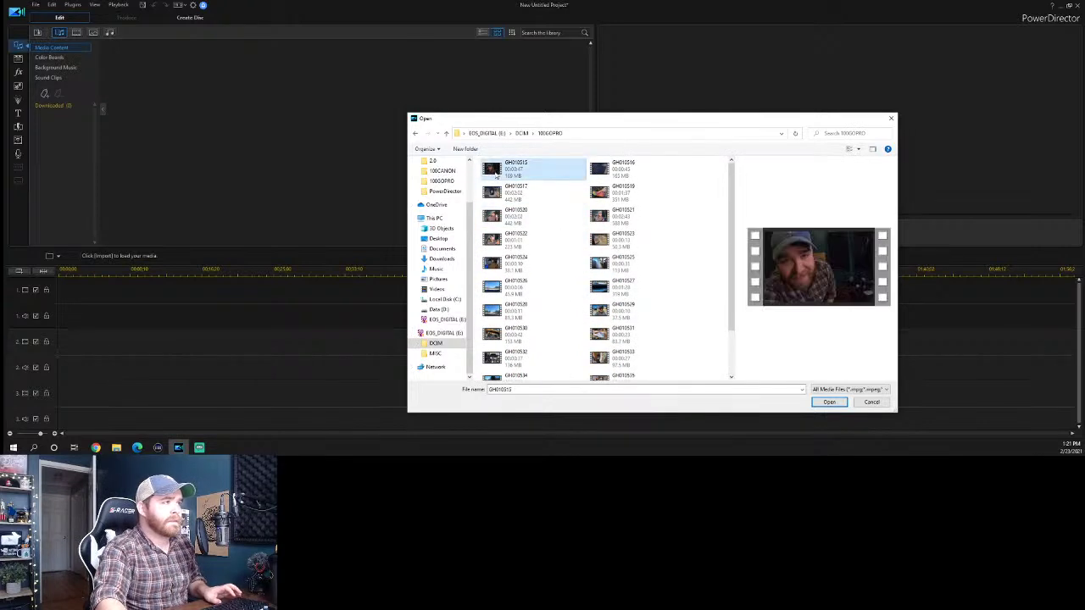
left_click(612, 168, "ctrl")
left_click(513, 190, "ctrl")
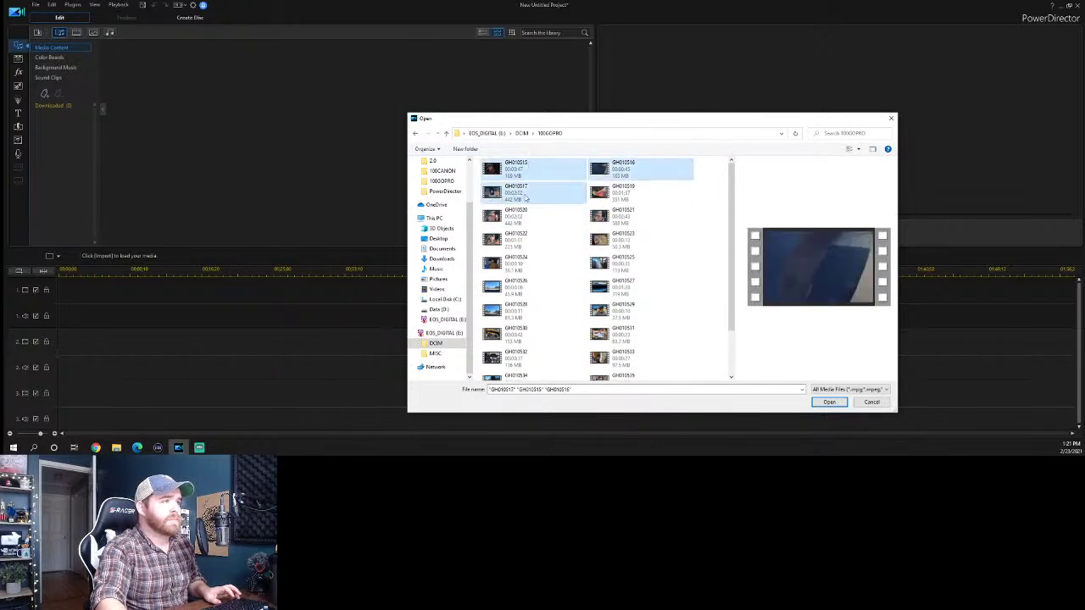
left_click(615, 192, "ctrl")
left_click(515, 215, "ctrl")
left_click(608, 218, "ctrl")
left_click(513, 239, "ctrl")
left_click(615, 239, "ctrl")
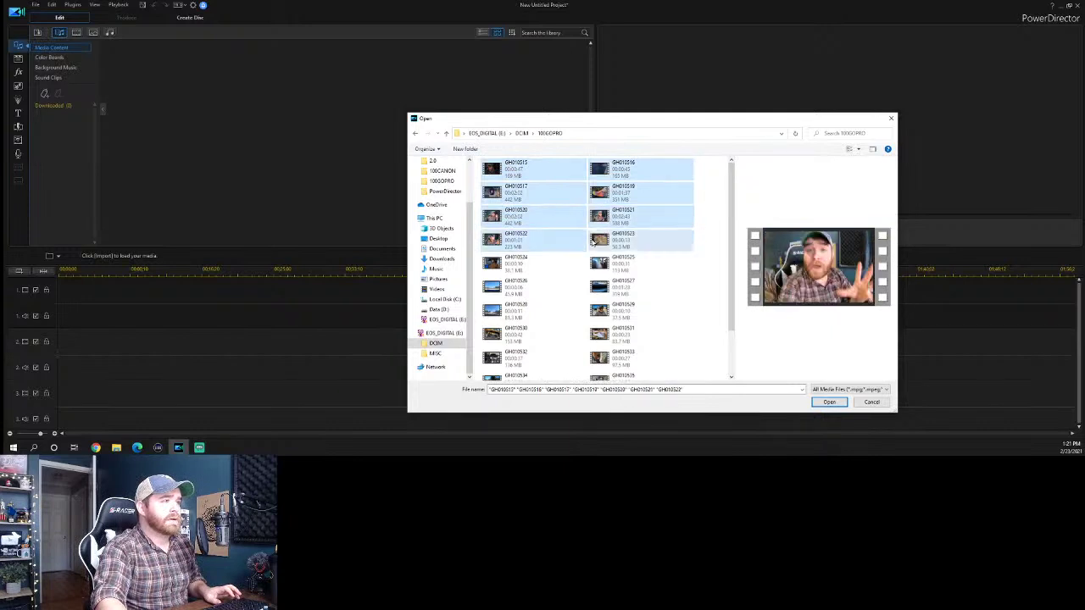
left_click(514, 263, "ctrl")
left_click(614, 263, "ctrl")
left_click(529, 281, "ctrl")
left_click(612, 287, "ctrl")
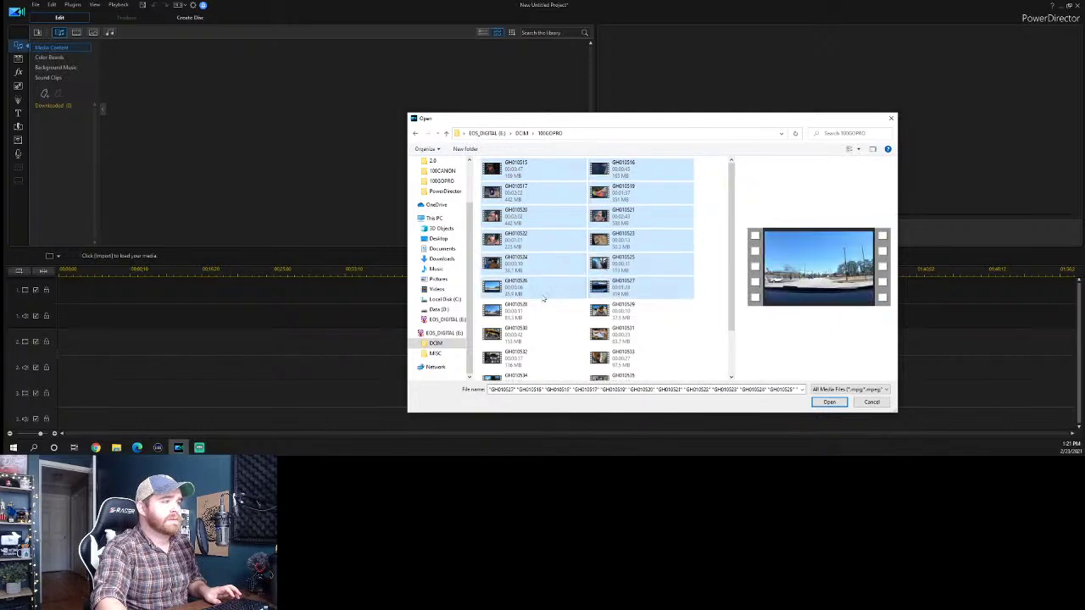
left_click(516, 311, "ctrl")
left_click(612, 310, "ctrl")
left_click(536, 333, "ctrl")
left_click(612, 334, "ctrl")
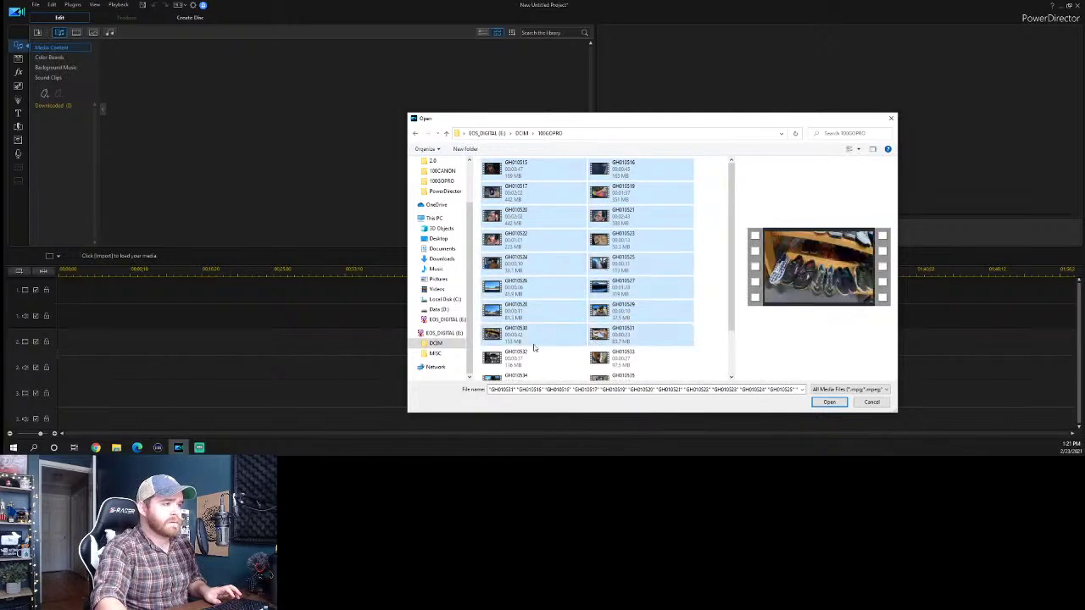
left_click(534, 356, "ctrl")
left_click(623, 359, "ctrl")
left_click(731, 378)
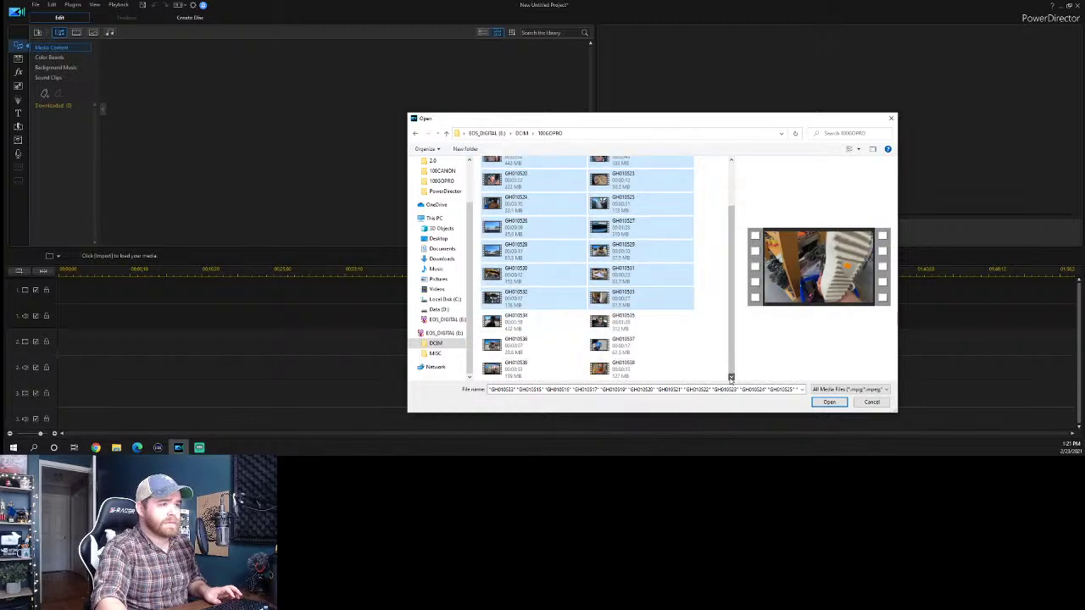
left_click(581, 325, "ctrl")
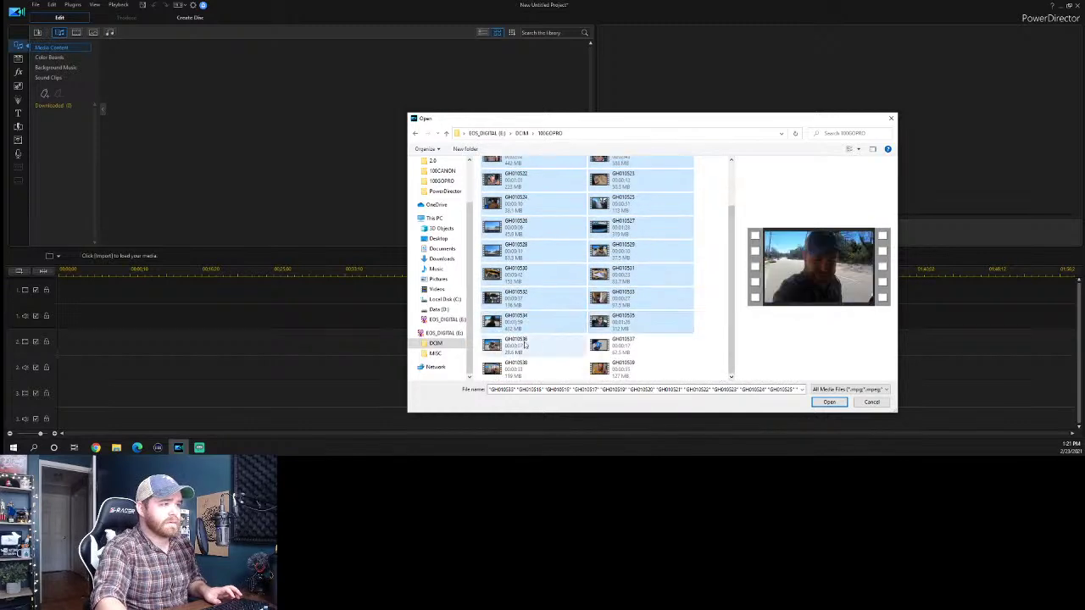
left_click(612, 324, "ctrl")
left_click(534, 345, "ctrl")
left_click(623, 346, "ctrl")
left_click(605, 370, "ctrl")
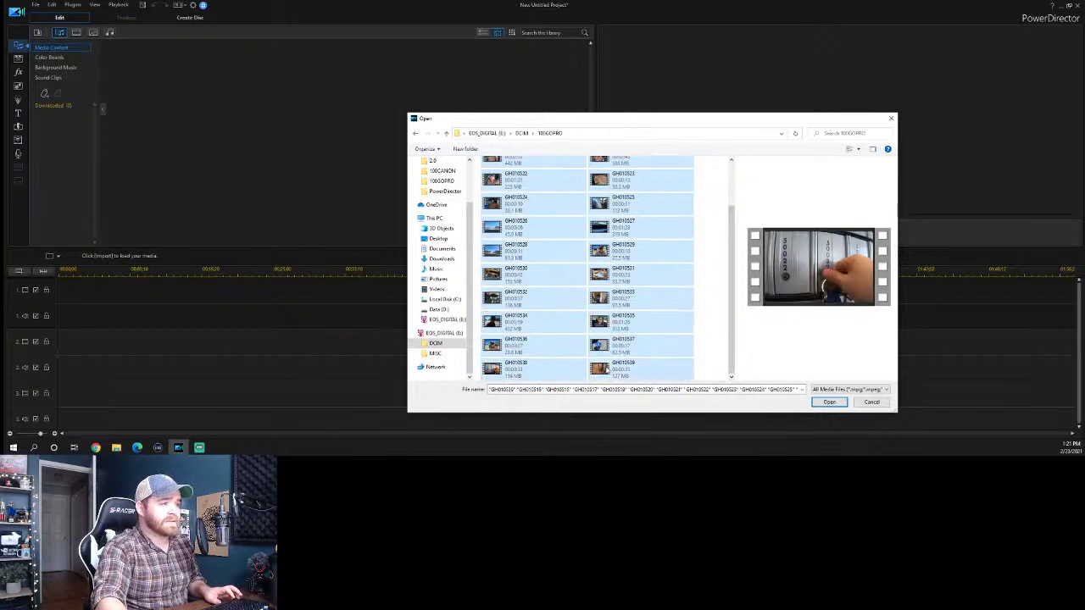
left_click(827, 403)
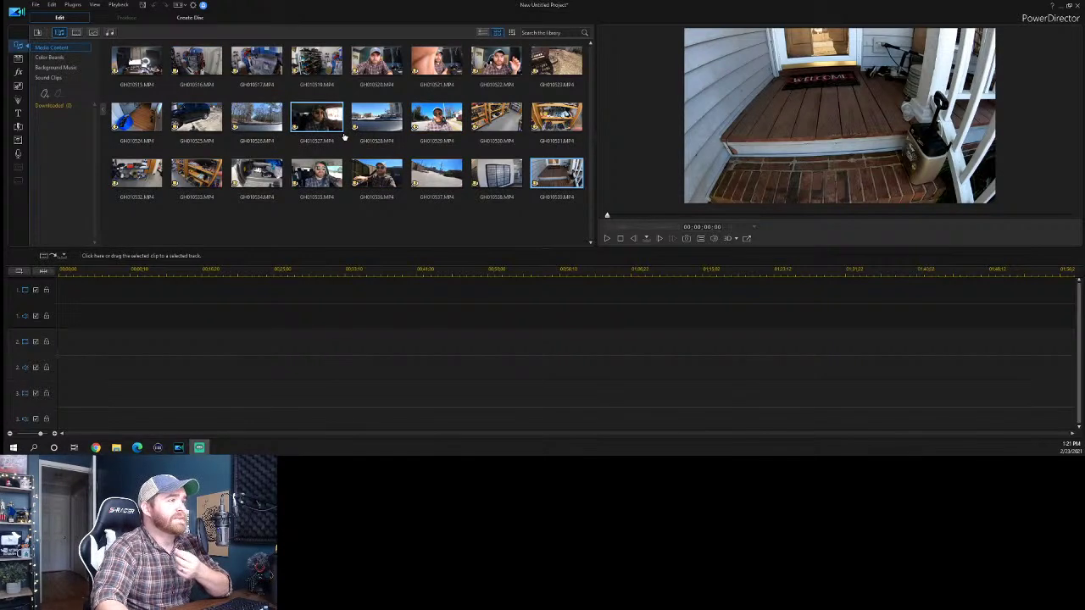
Import the Canon clips MVI_9720 and MVI_9723 from the Videos folder into the media library.
left_click(35, 6)
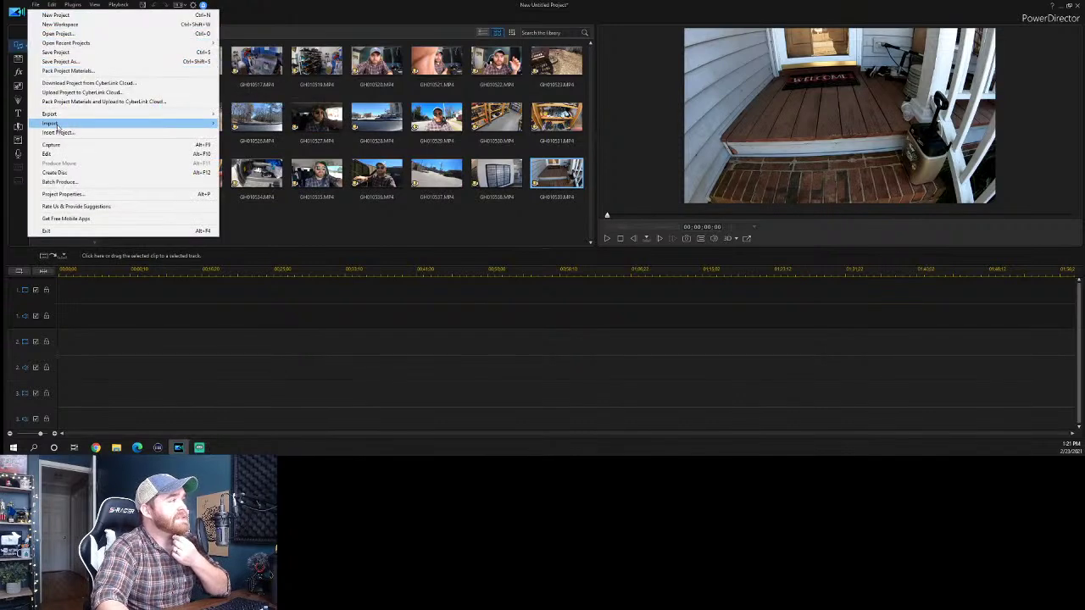
mouse_move(88, 127)
left_click(273, 125)
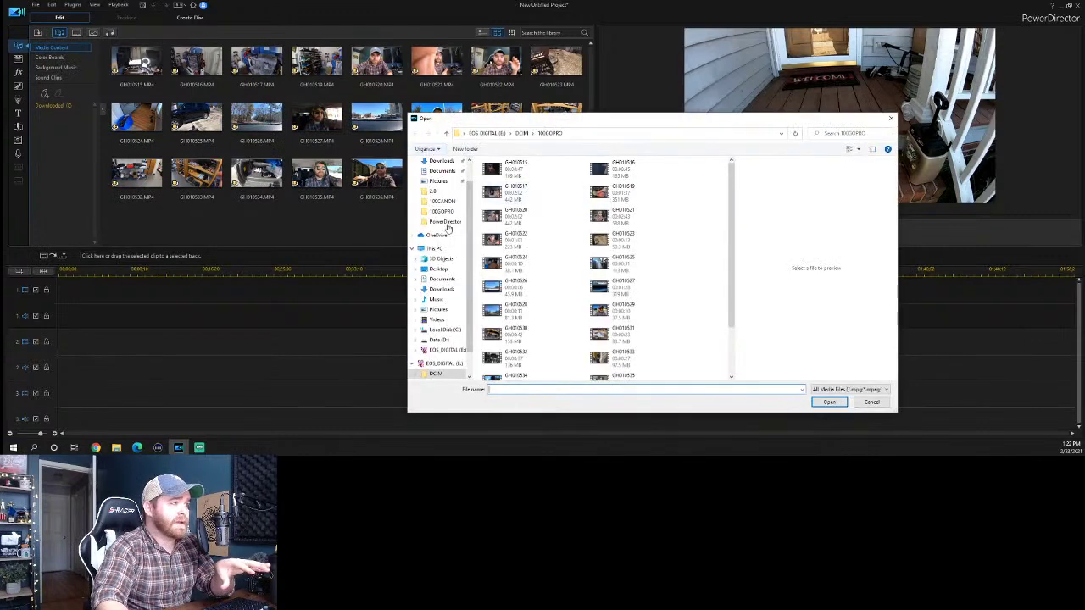
scroll(443, 185, "down", 3)
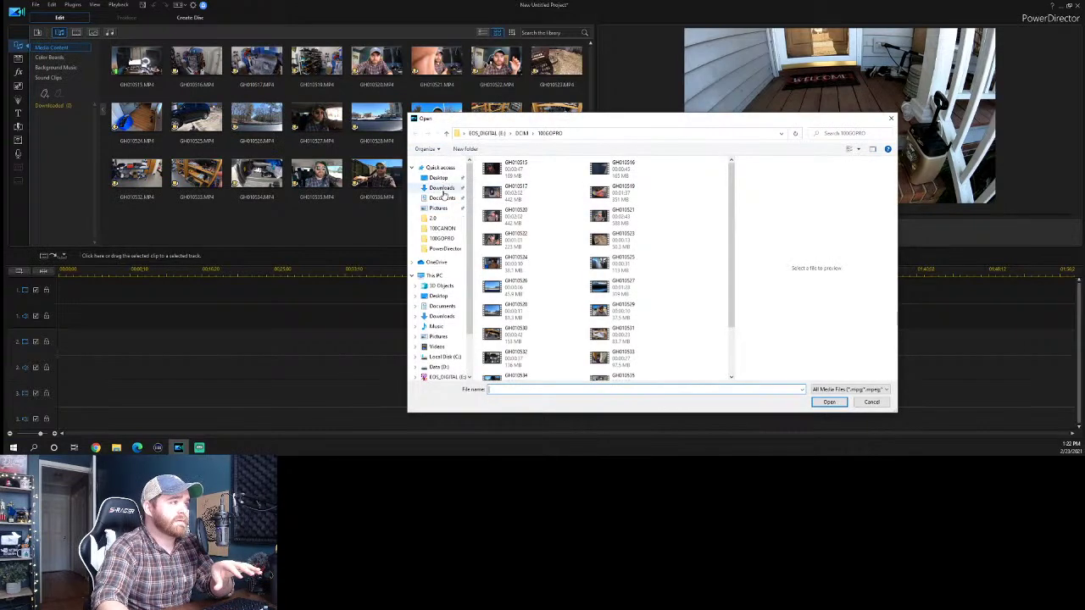
left_click(448, 298)
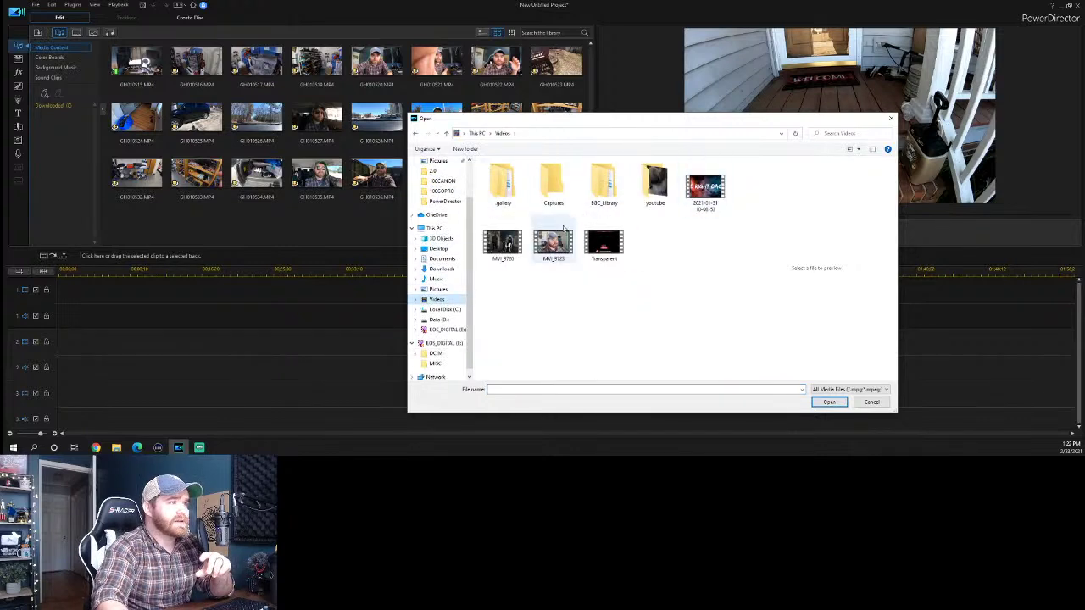
left_click(510, 247)
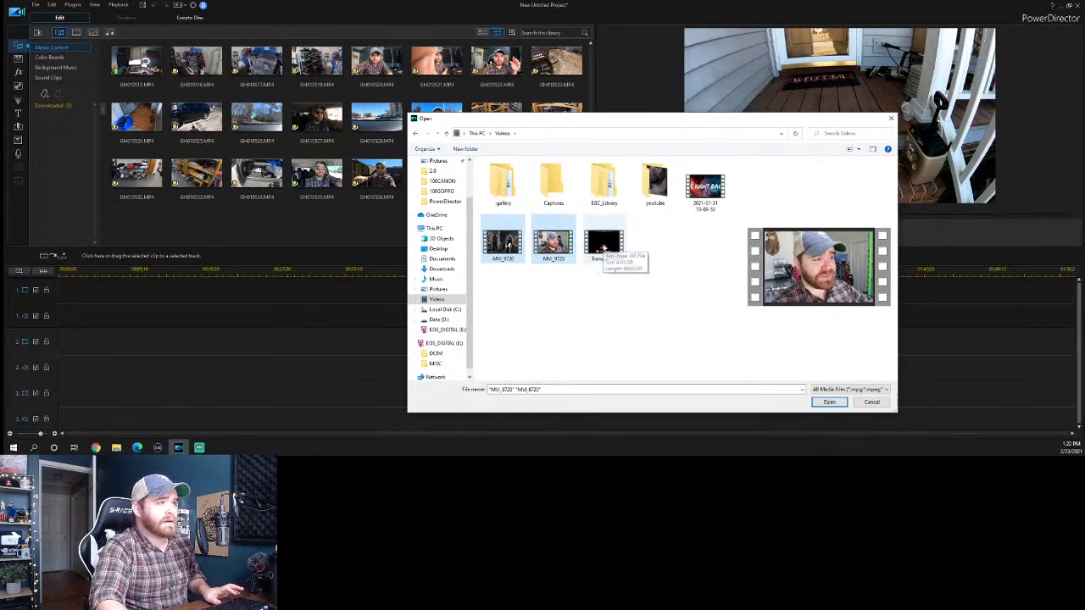
left_click(827, 403)
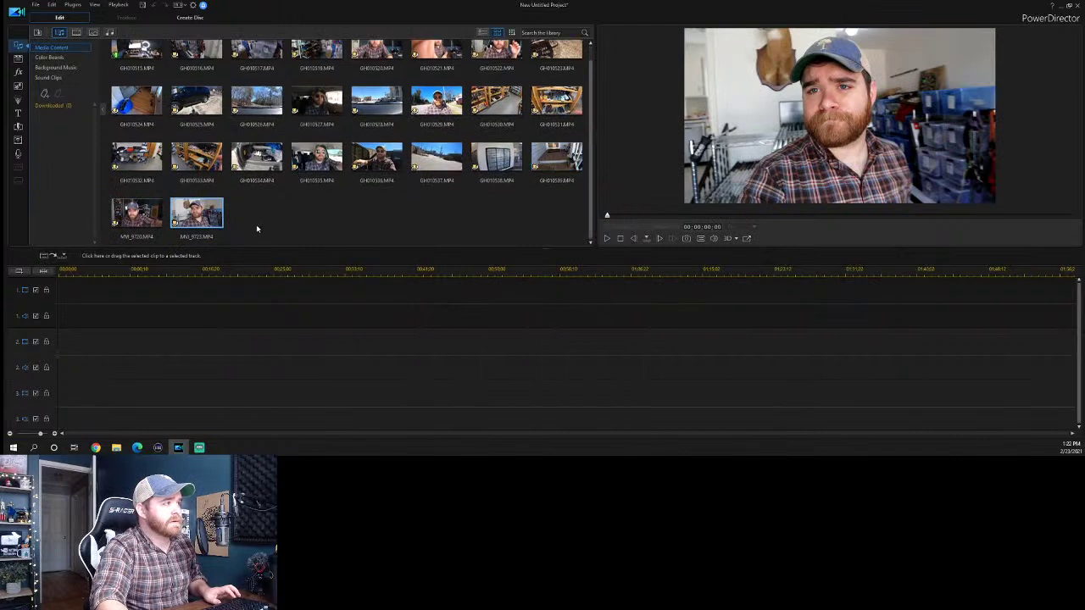
Select every clip in the media library and place them all on video track 1, starting at the beginning of the timeline.
scroll(196, 137, "up", 1)
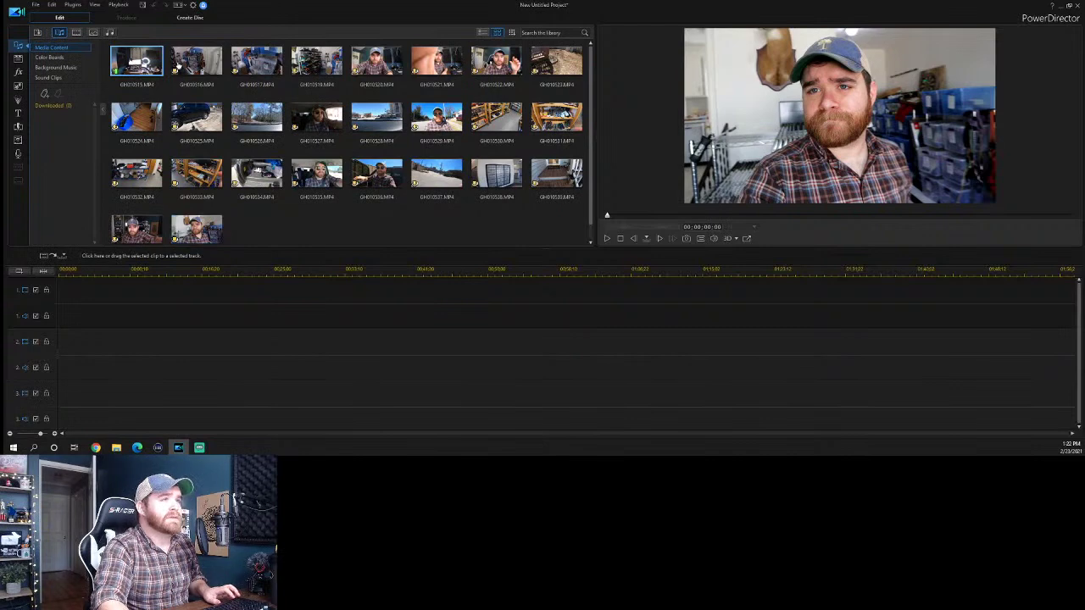
left_click(179, 68)
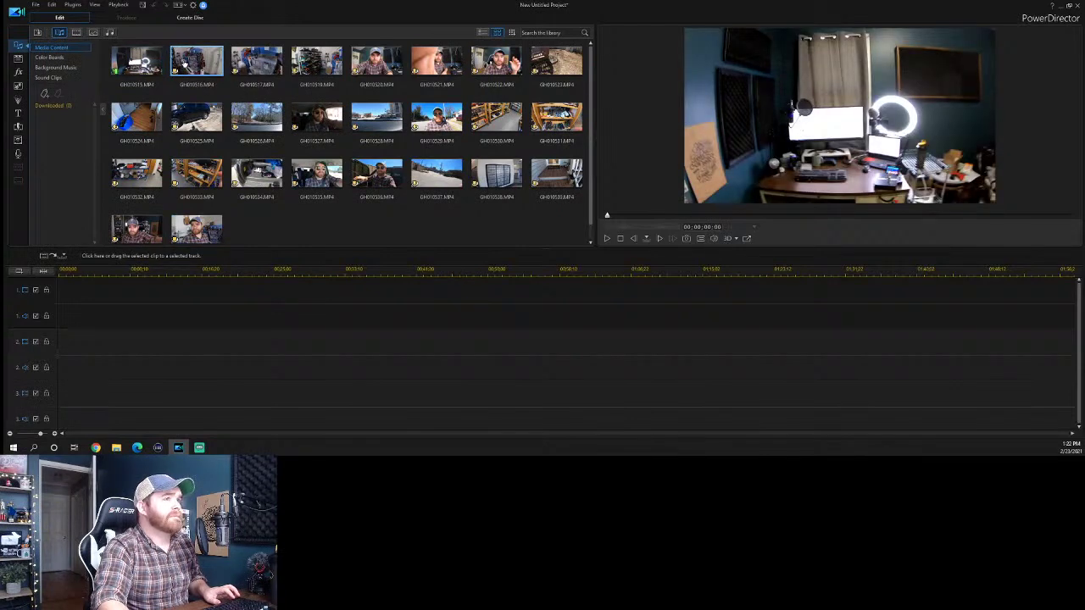
left_click(123, 66)
left_click(132, 65)
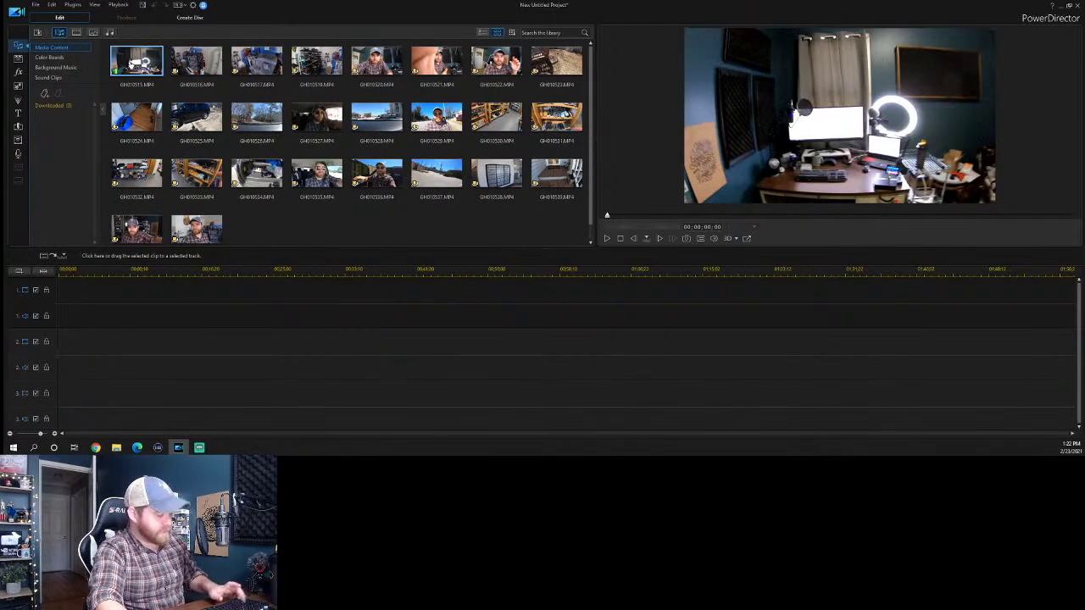
key("ctrl+a")
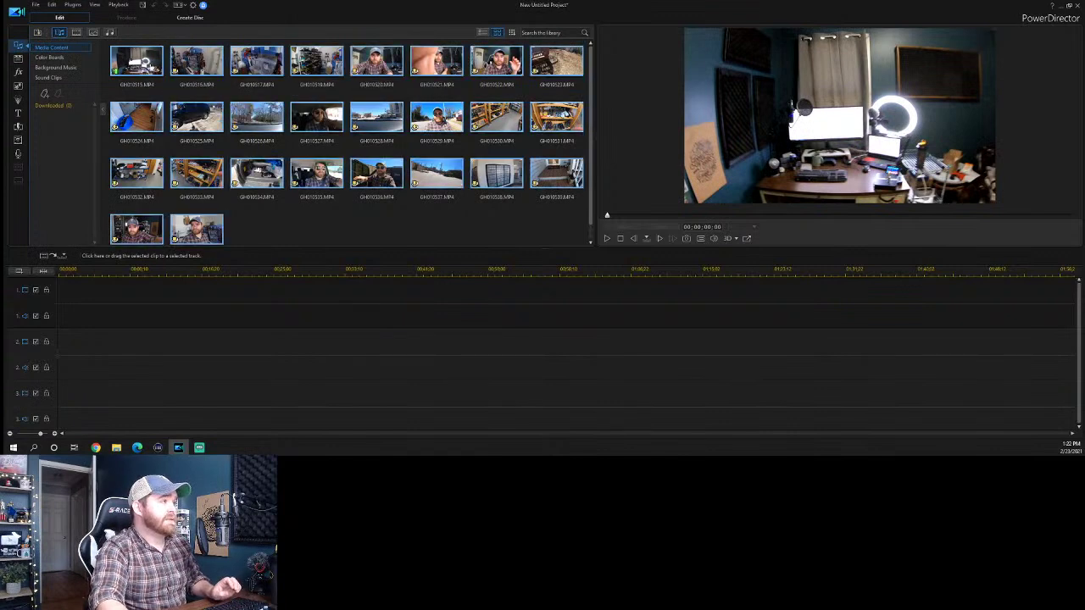
left_click_drag(144, 63, 339, 291)
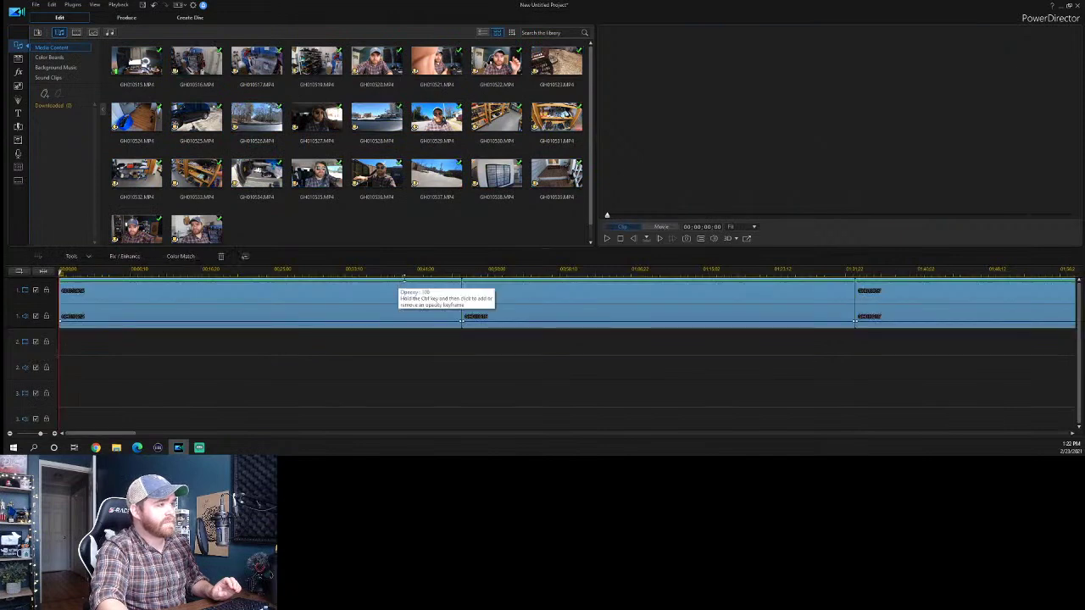
left_click_drag(410, 273, 244, 272)
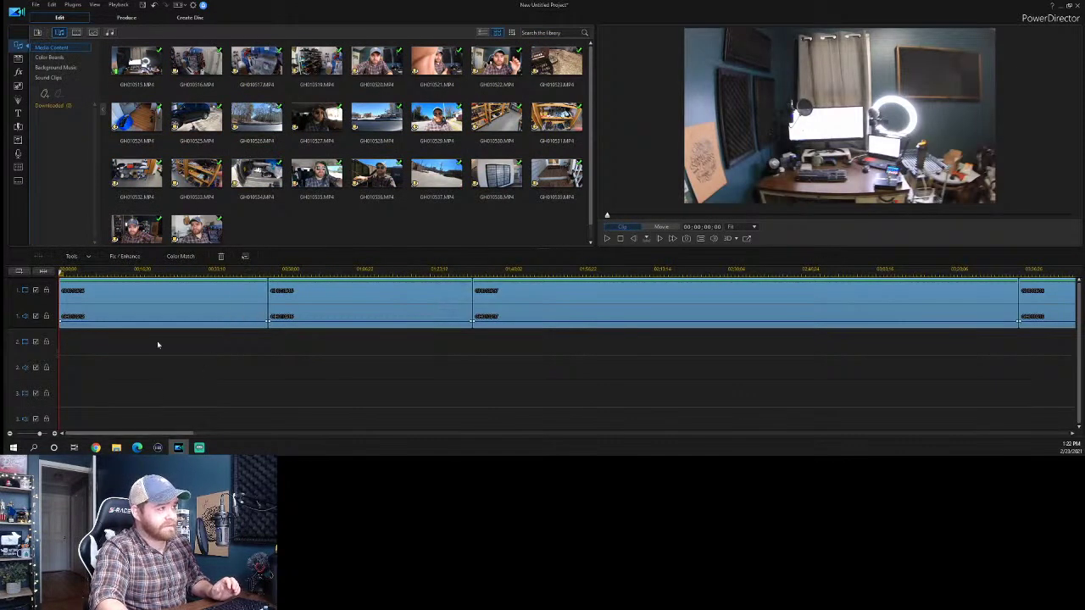
Import the video from the Downloads folder whose name starts with "Final" and which is listed under last week.
left_click(34, 5)
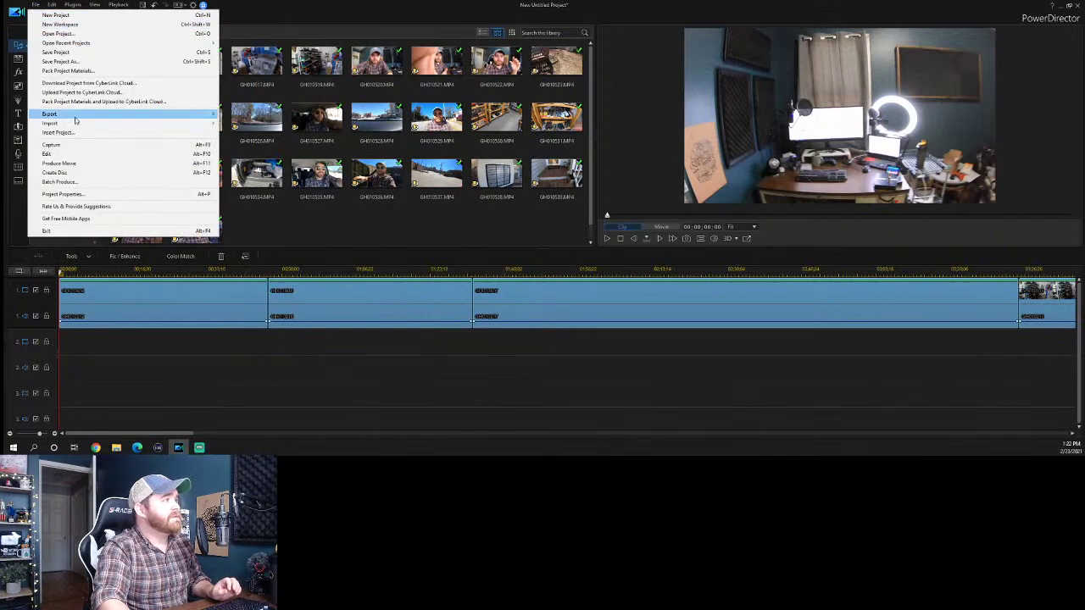
mouse_move(60, 123)
left_click(233, 127)
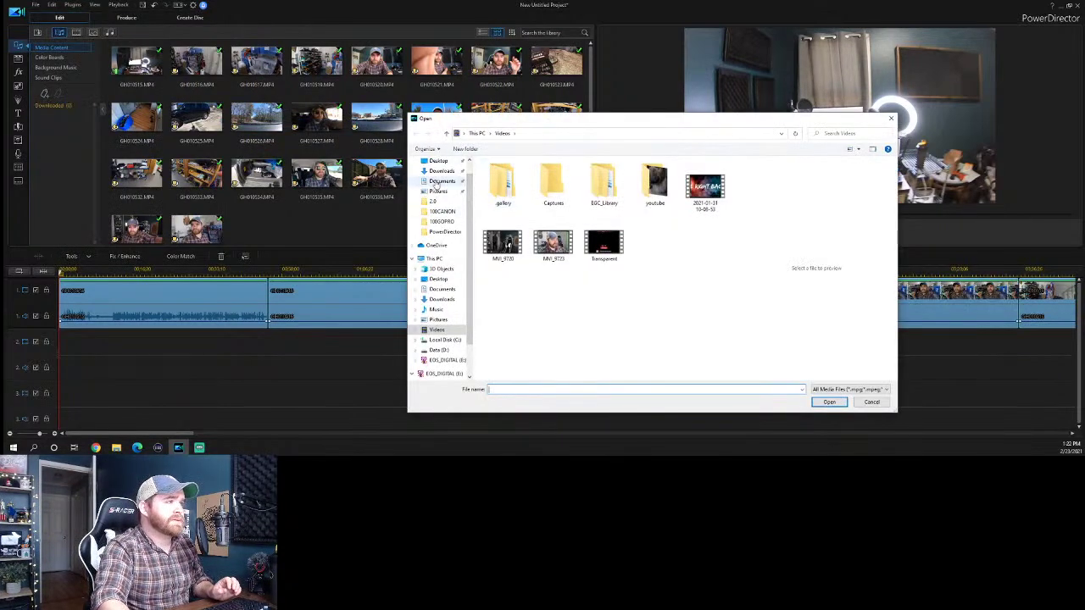
left_click(441, 170)
scroll(526, 223, "down", 2)
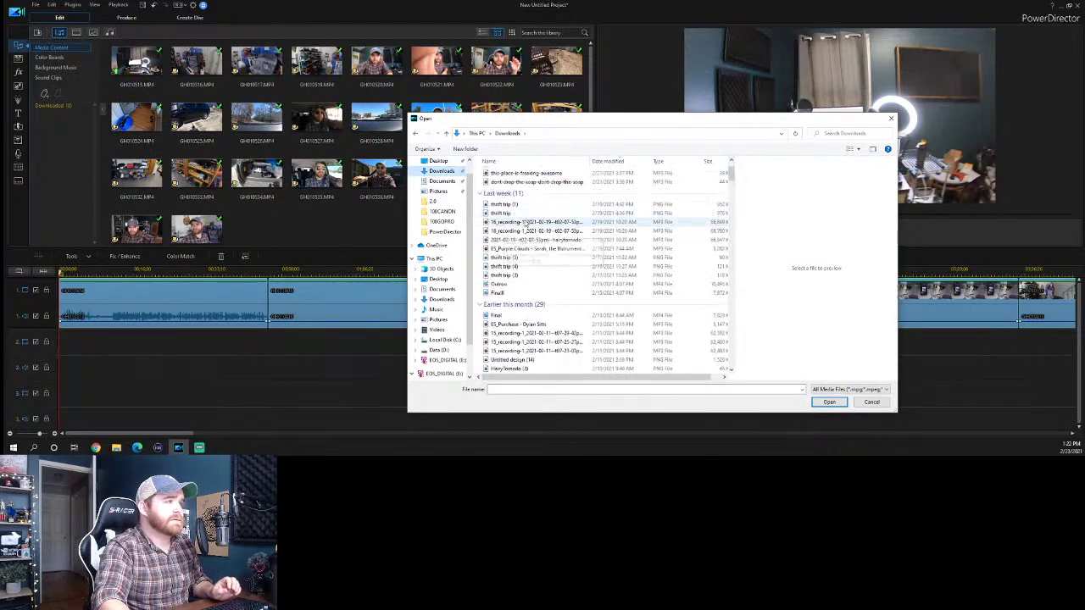
left_click(499, 292)
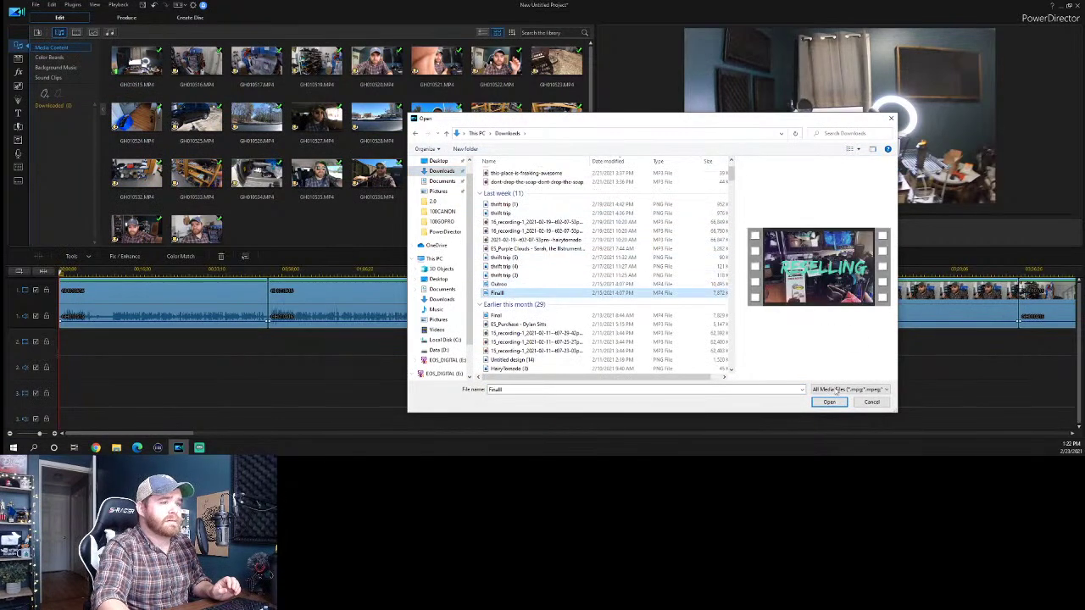
left_click(829, 402)
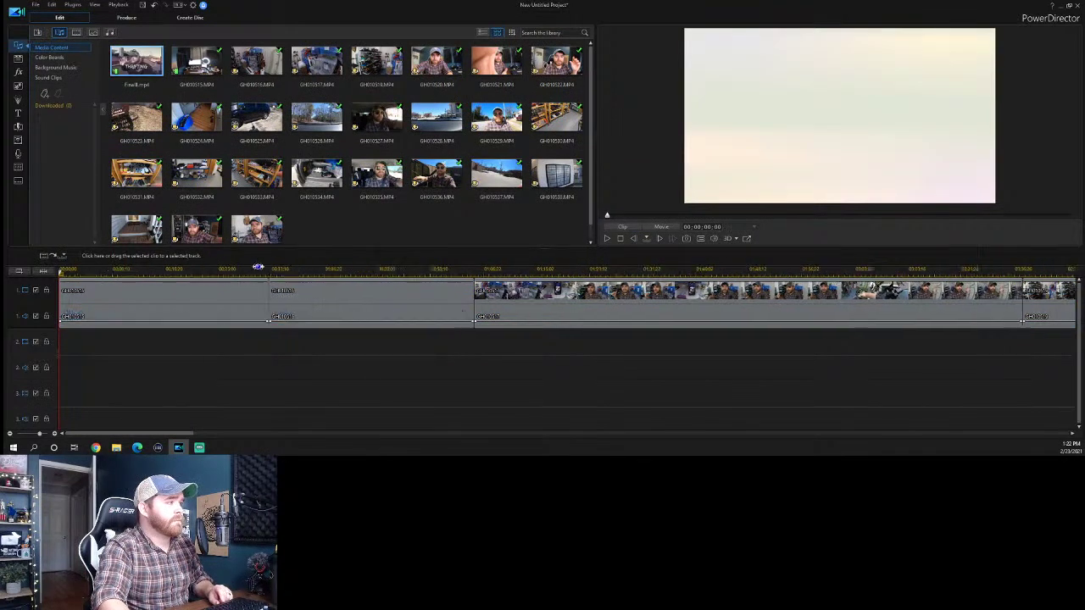
Play the first timeline clip from several points within its first 30 seconds to review the footage.
left_click_drag(259, 268, 122, 269)
left_click(132, 269)
key("space")
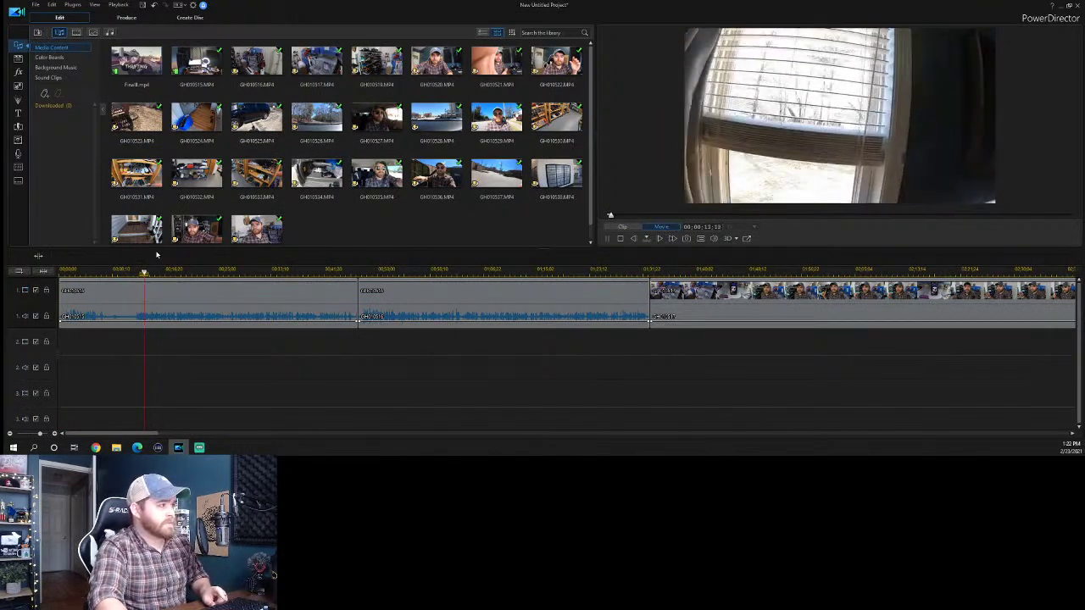
key("space")
left_click(224, 270)
key("space")
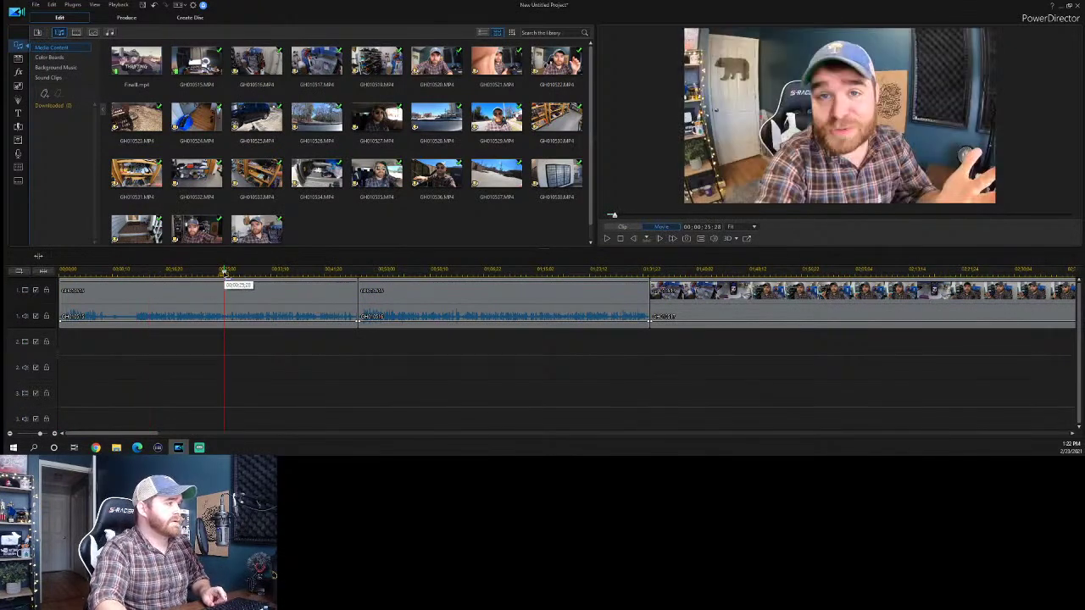
left_click(170, 270)
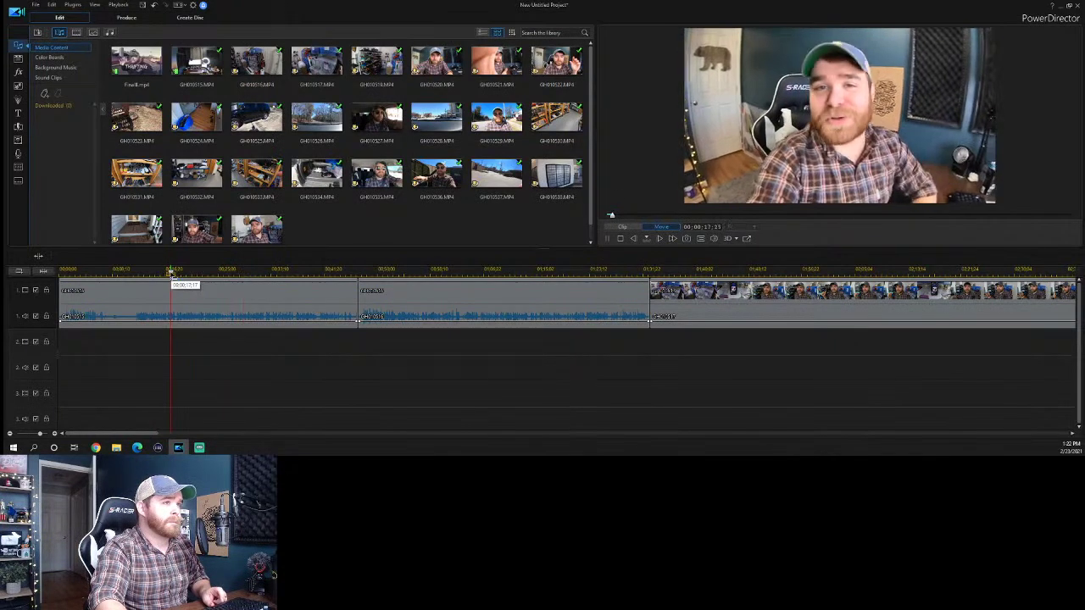
key("space")
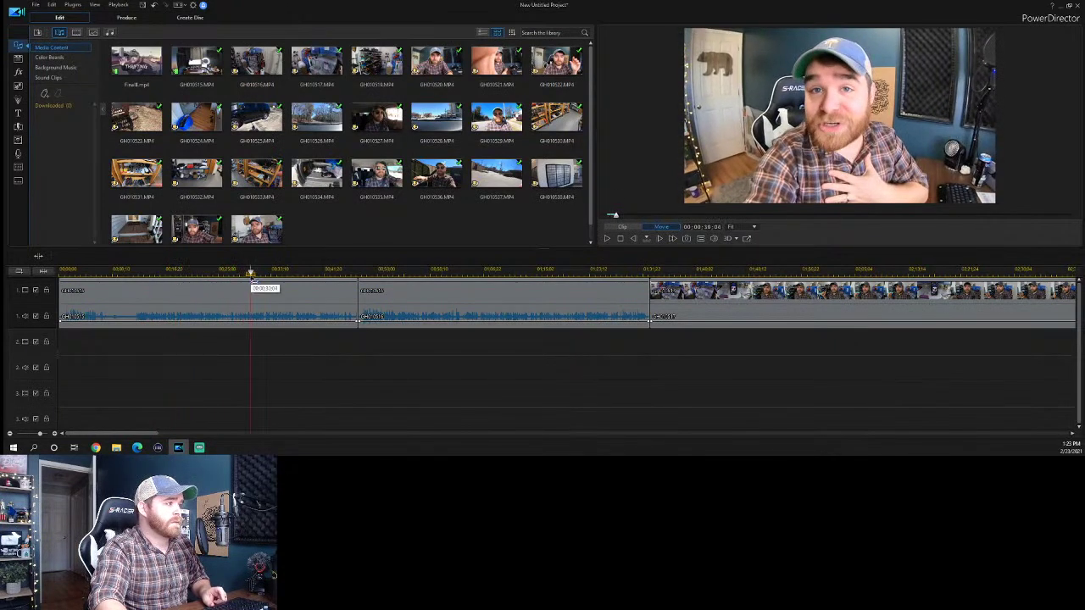
Split the first clip at about 00:00:11:15 and delete the footage before it, closing the gap at the timeline's start.
key("space")
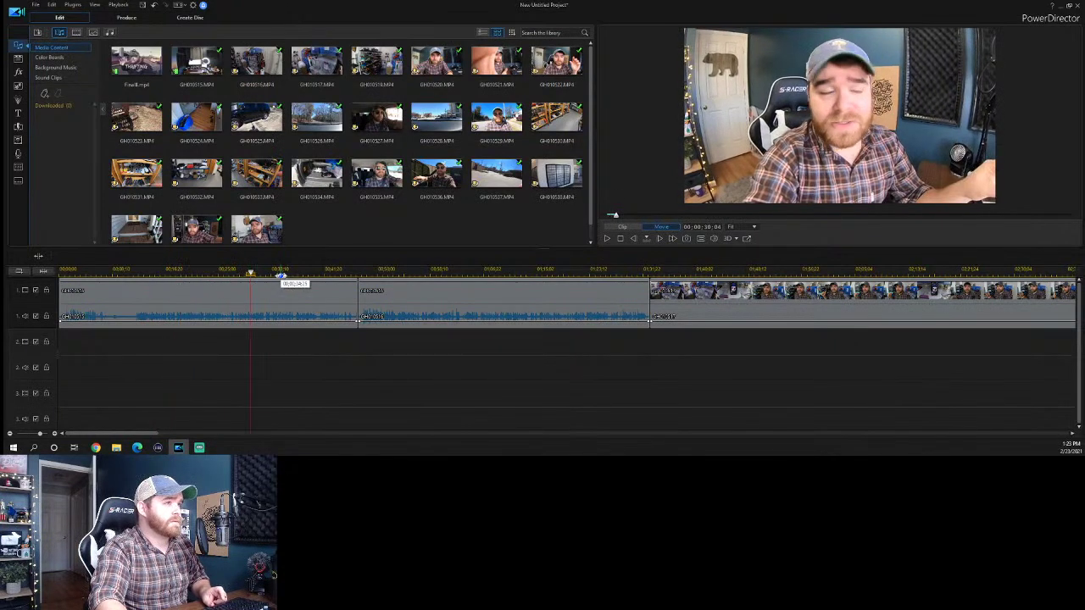
left_click(133, 271)
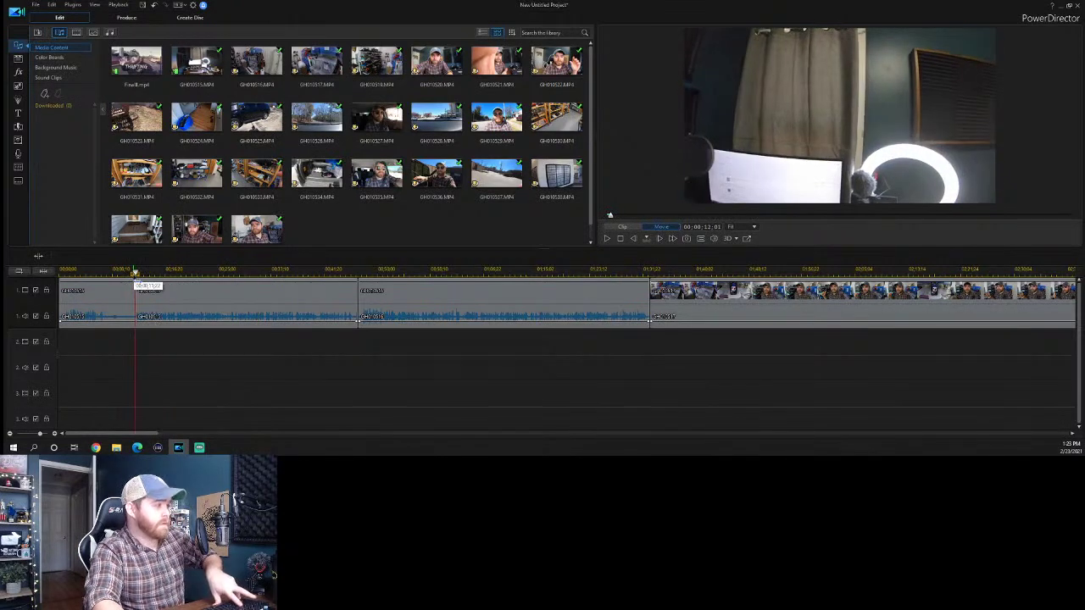
left_click(156, 7)
left_click(119, 271)
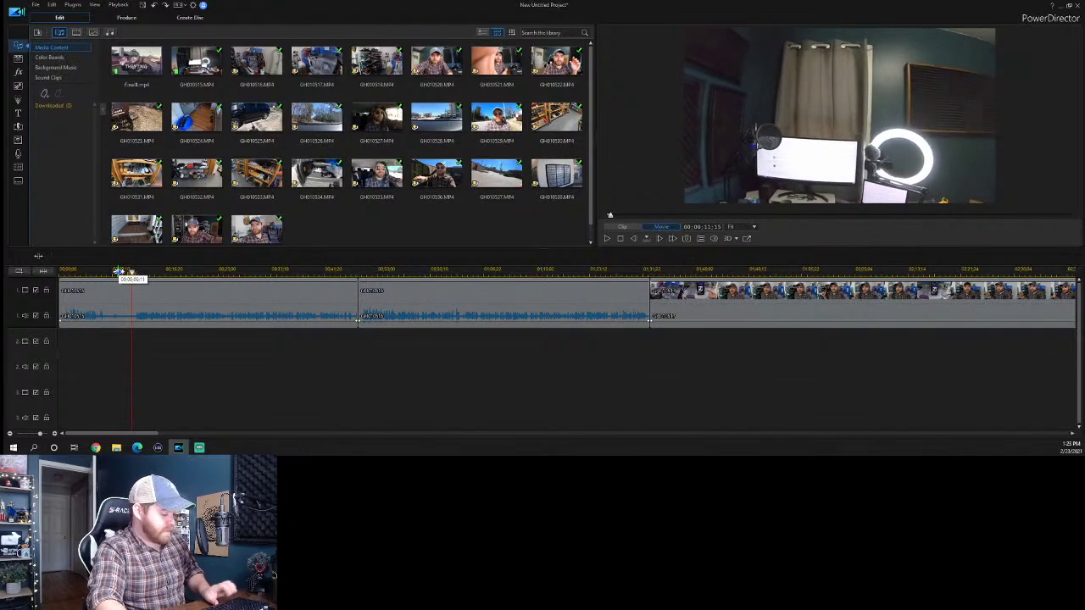
key("ctrl+t")
left_click(113, 298)
key("Delete")
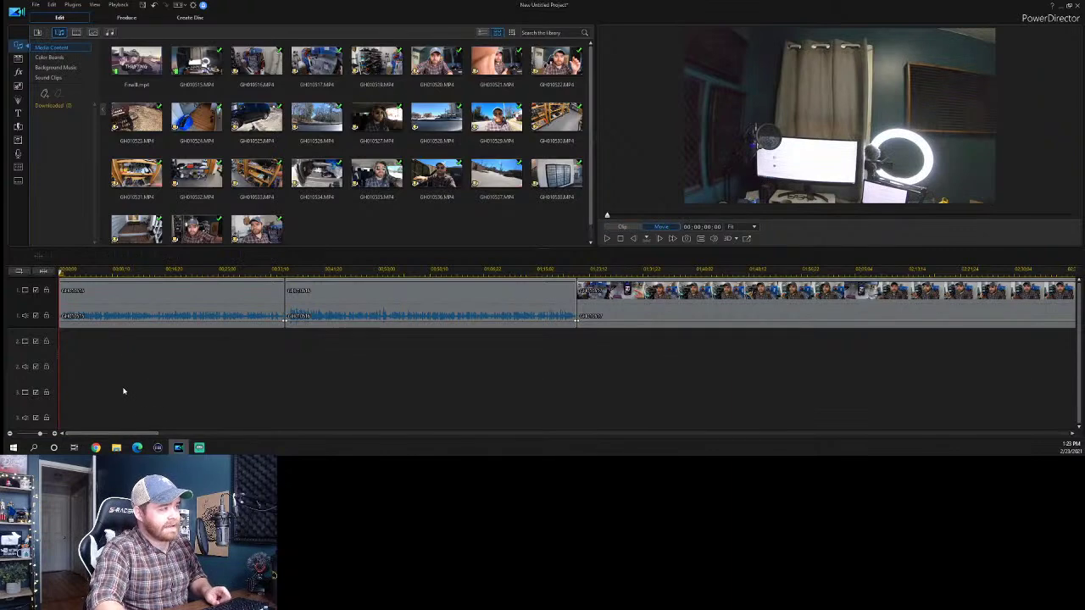
Play the trimmed first clip, split it at 00:00:34:18 and delete its remaining tail, closing the gap.
key("space")
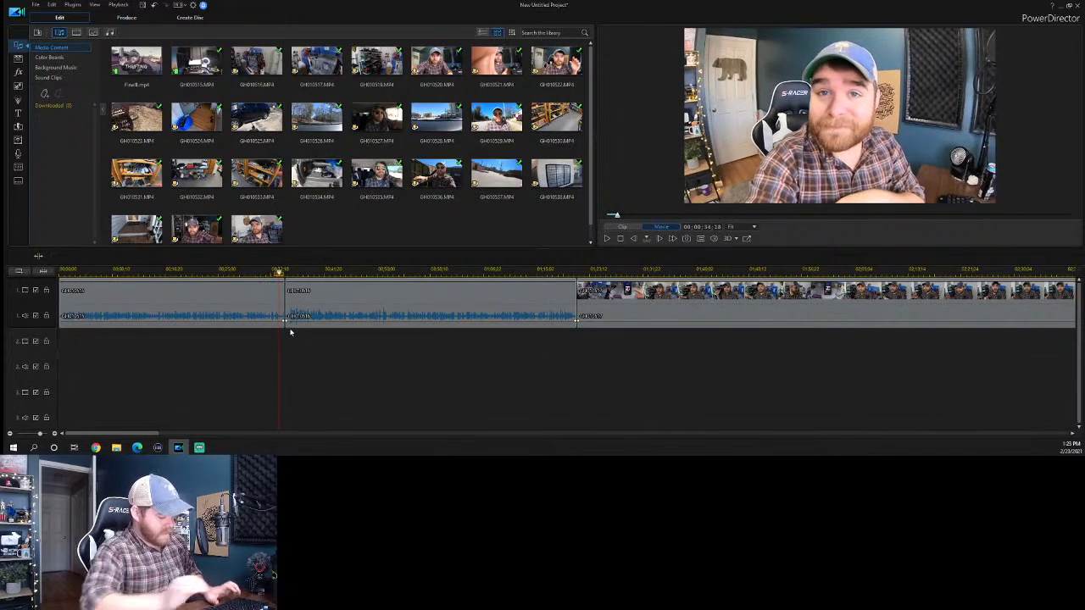
left_click(281, 305)
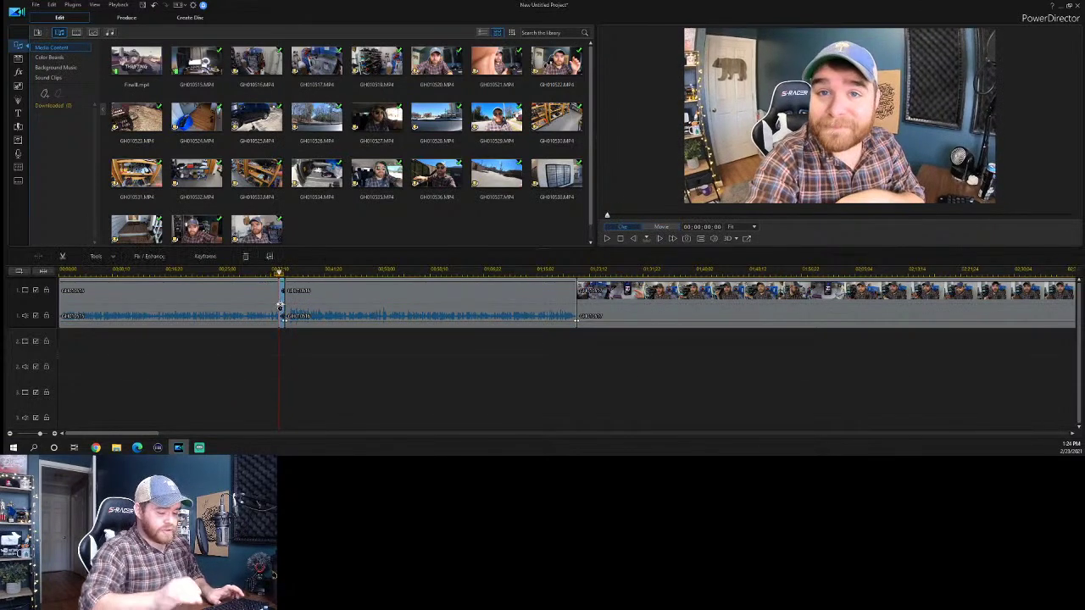
left_click_drag(280, 305, 285, 307)
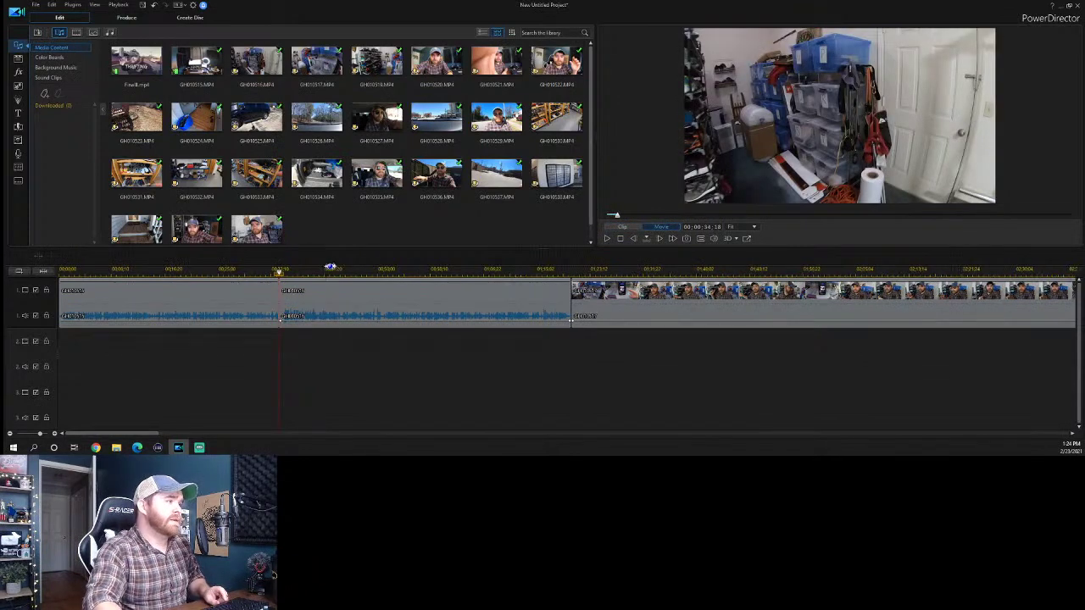
Insert the library video whose name starts with "Final" between the first two clips on video track 1, and play the transition into it.
left_click_drag(481, 269, 491, 271)
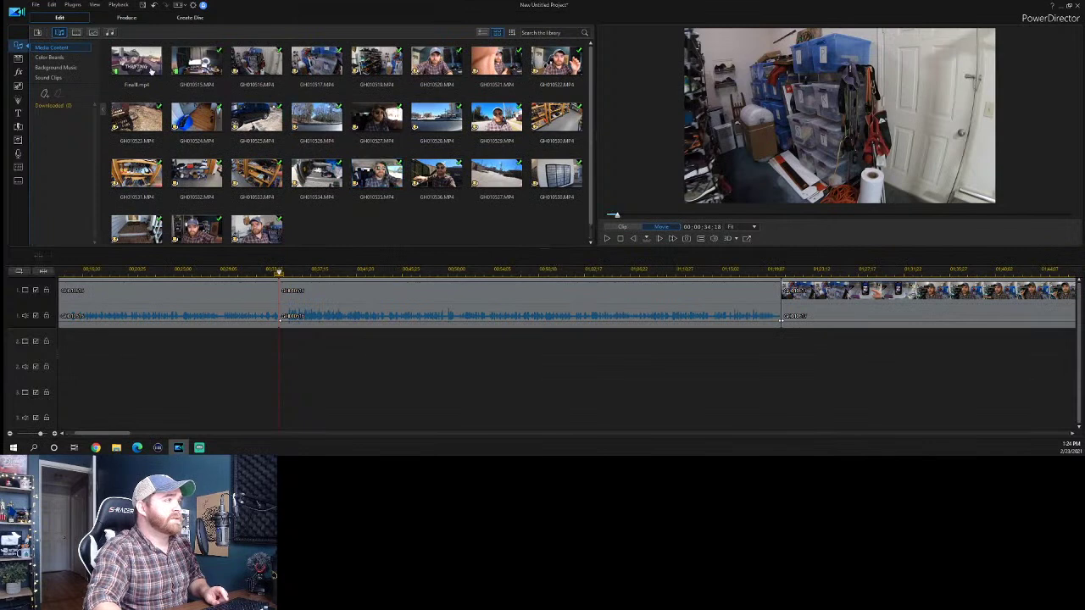
left_click_drag(135, 63, 281, 302)
left_click(324, 340)
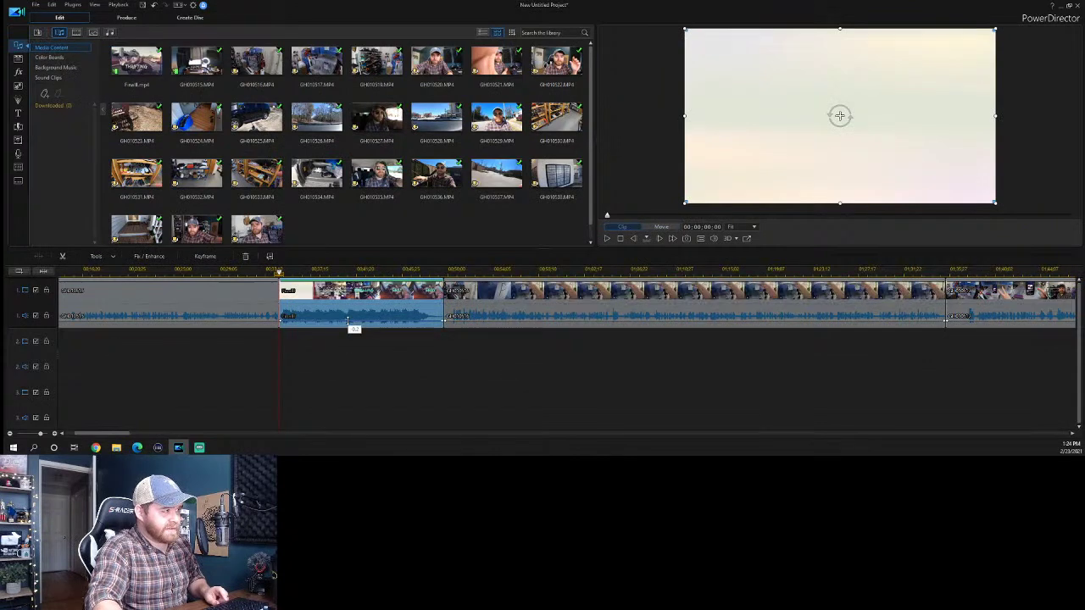
left_click(248, 268)
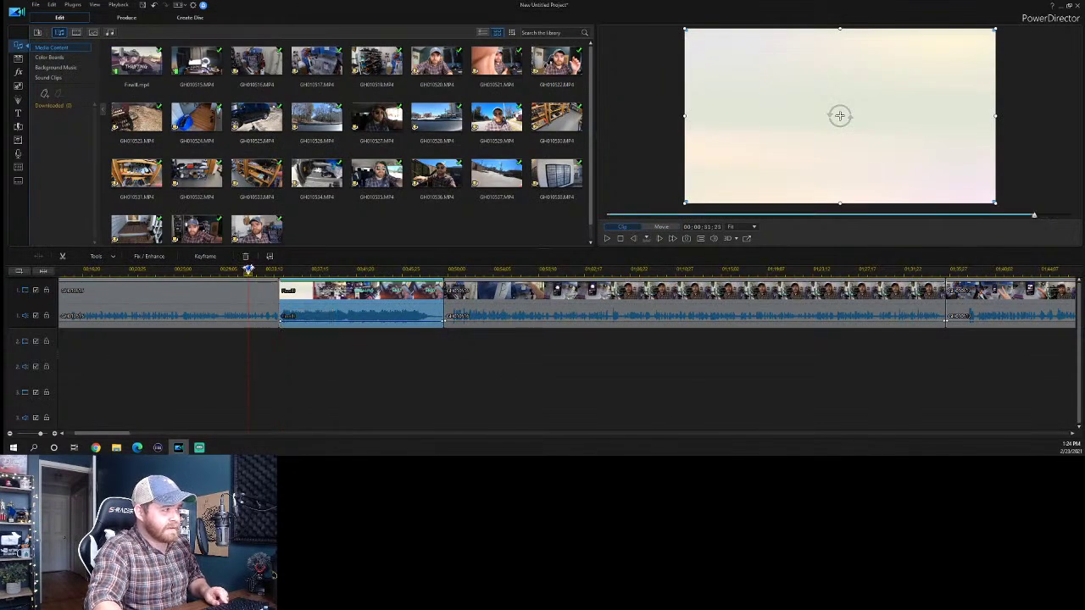
key("space")
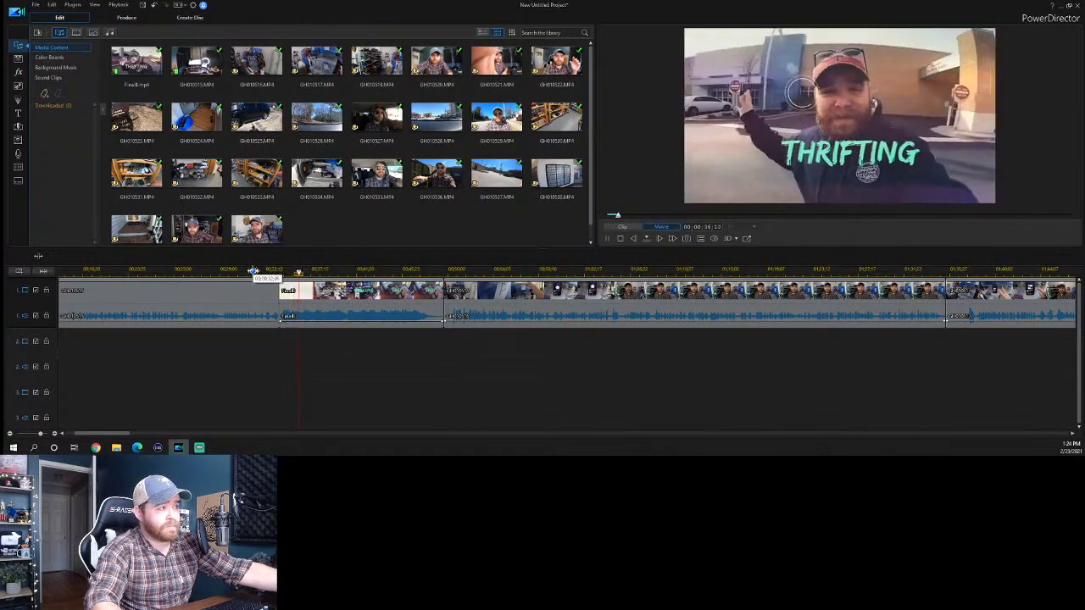
Split the GH010516 clip following the inserted video at 00:00:50:09 and delete the footage before the split, closing the gap.
left_click(412, 271)
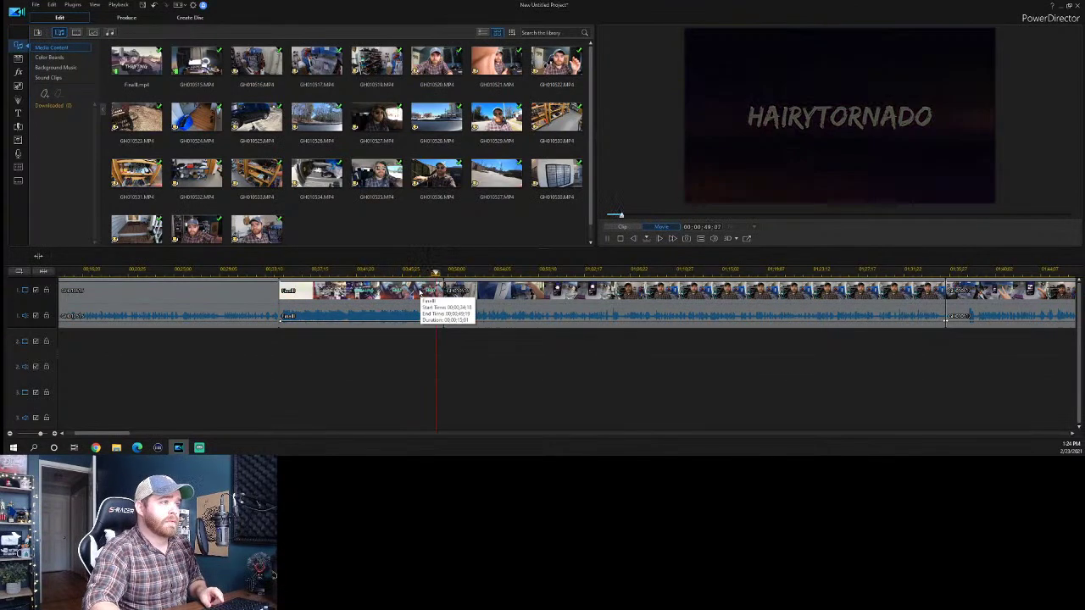
key("space")
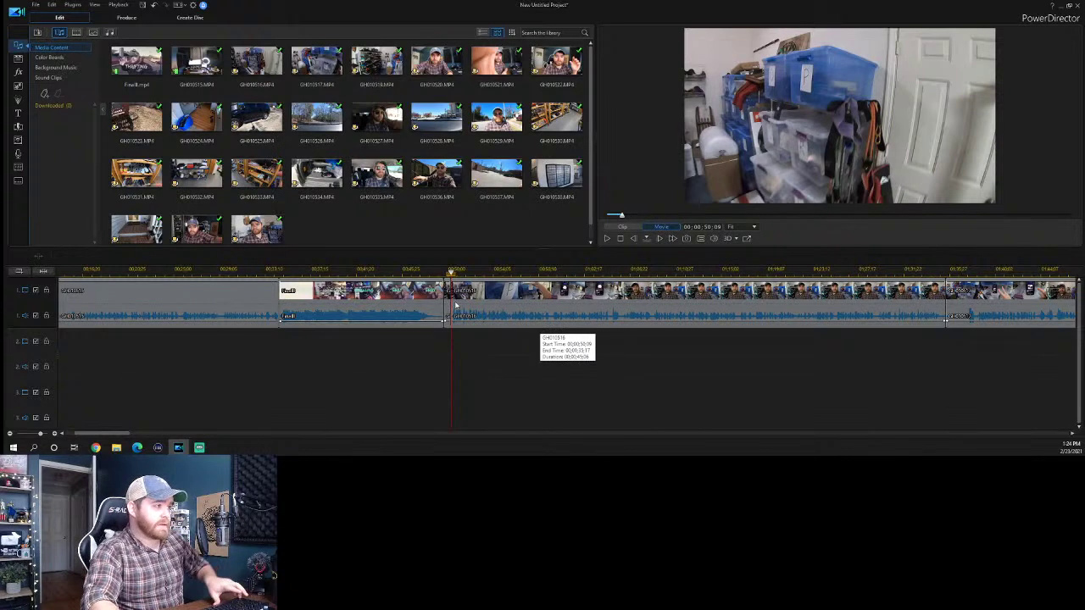
left_click(452, 307)
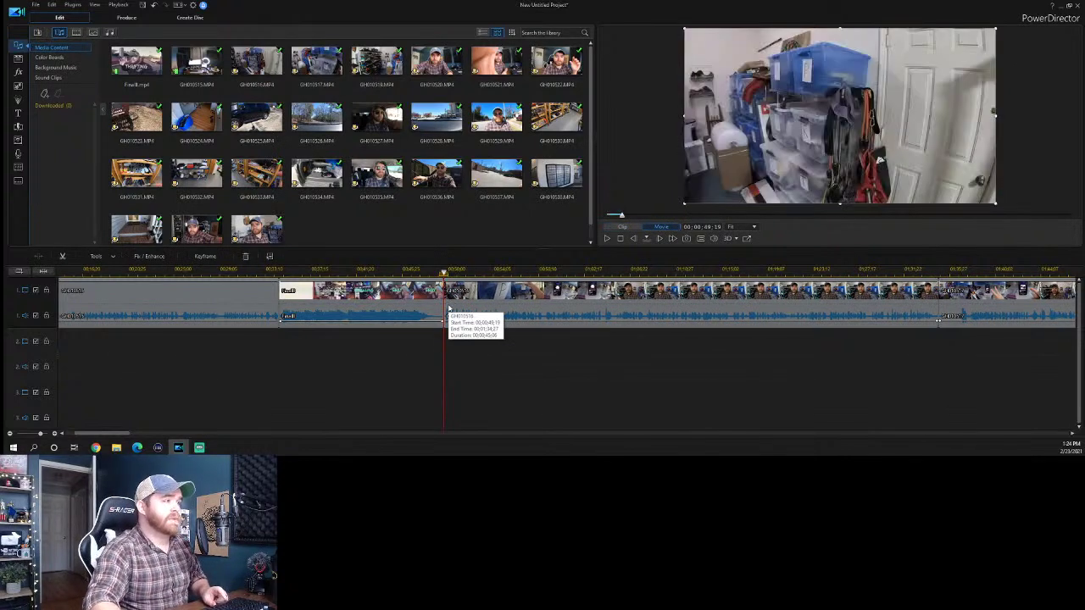
Play the GH010516 clip from its start, middle and end sections to review the footage.
key("space")
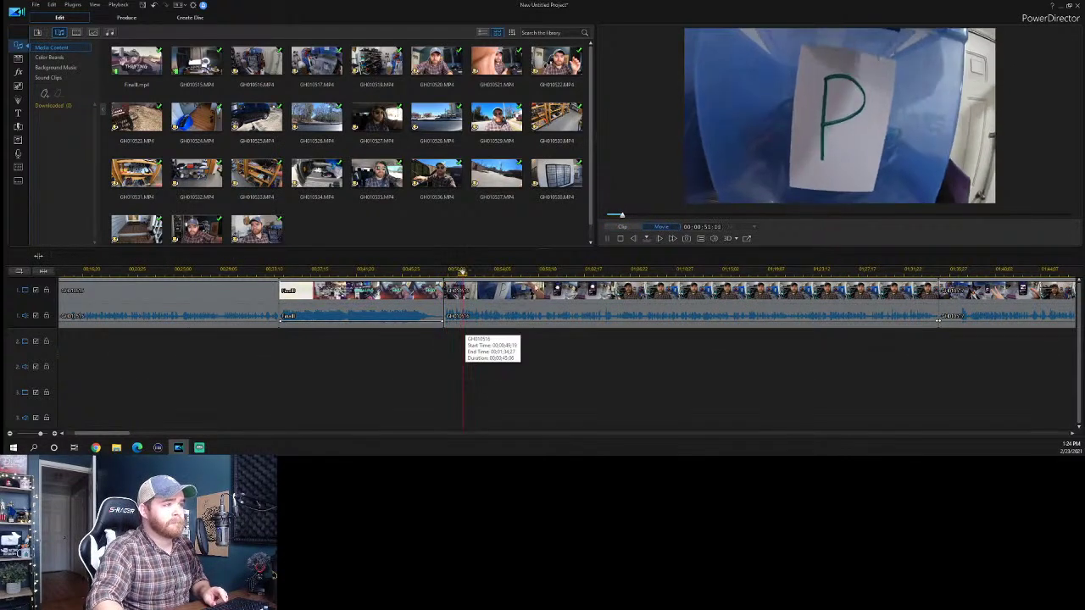
left_click(540, 272)
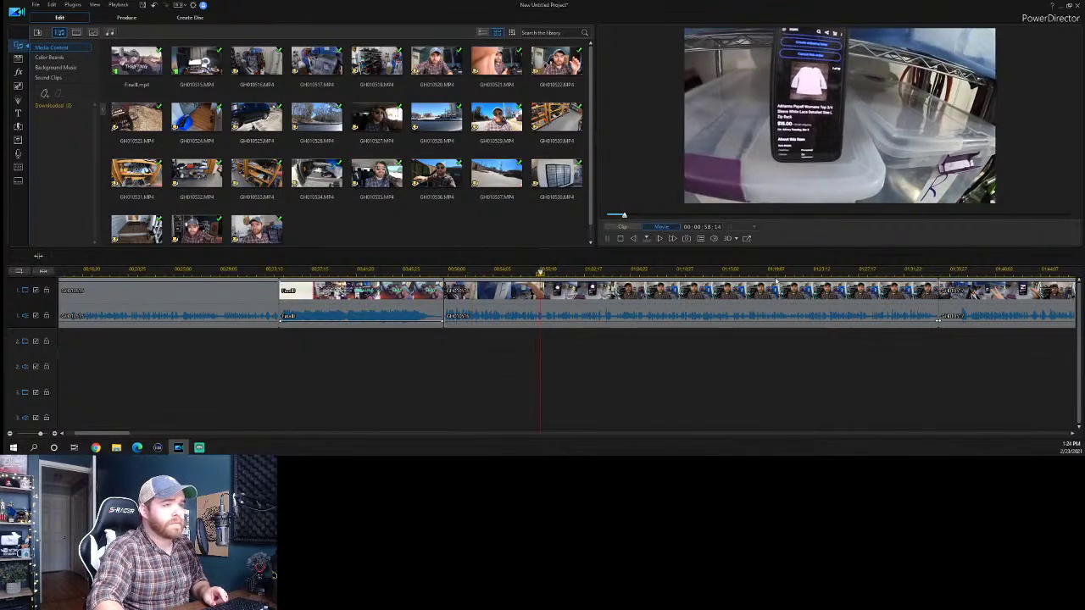
left_click(860, 271)
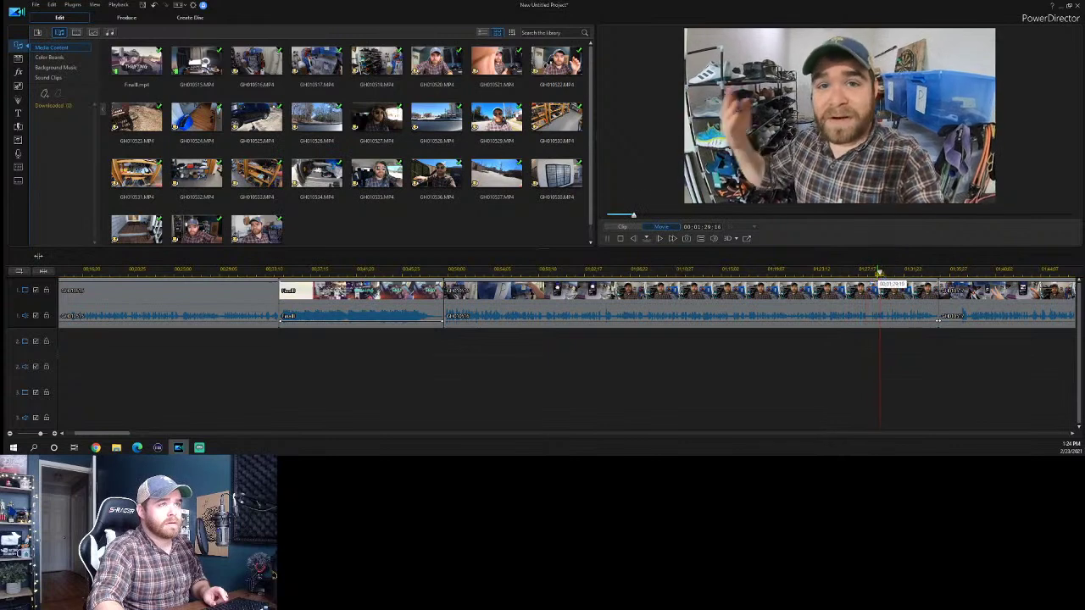
key("space")
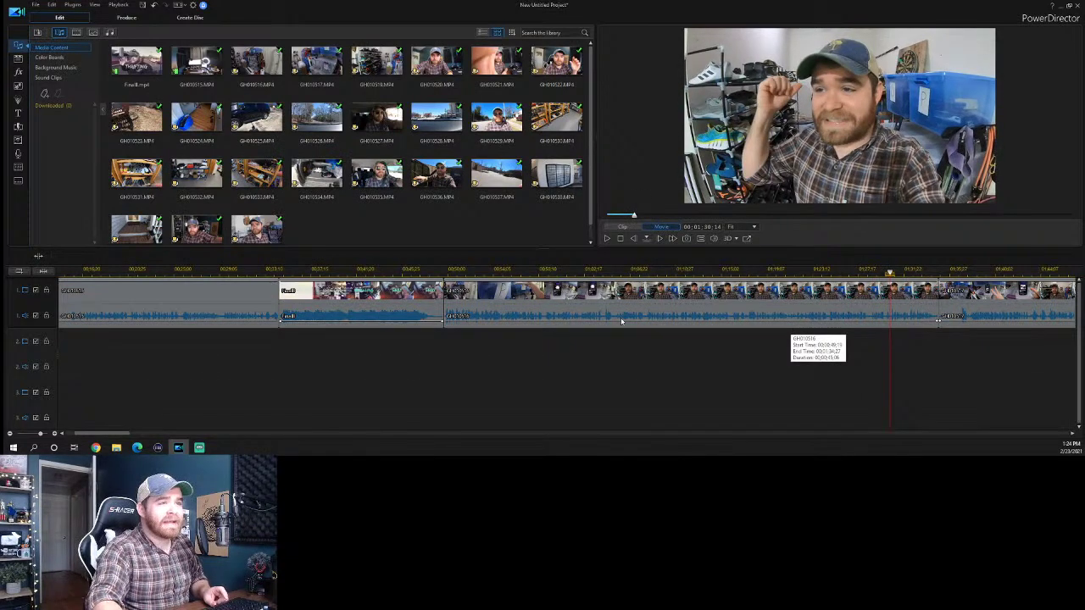
scroll(621, 320, "up", 2)
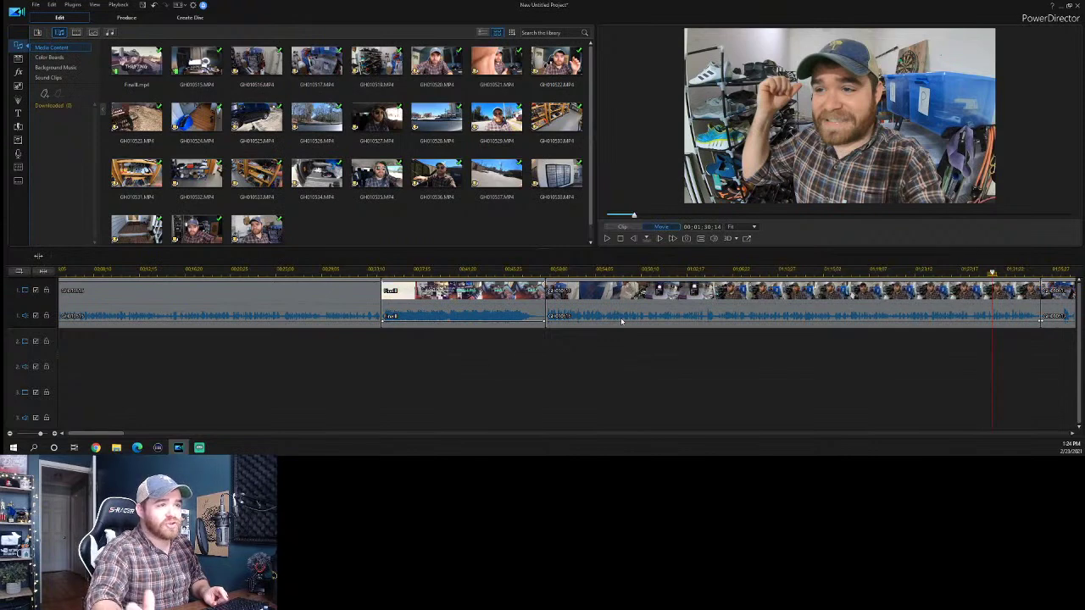
Play GH010516 from 00:01:12:00, split it at 00:01:34:12 and delete its remaining tail, closing the gap.
left_click(789, 271)
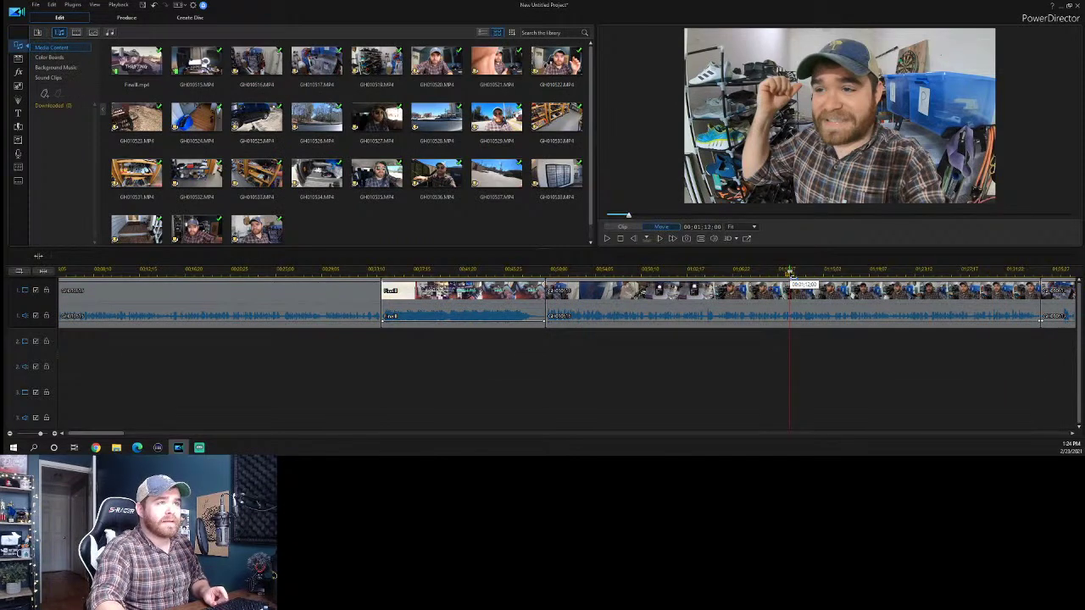
key("space")
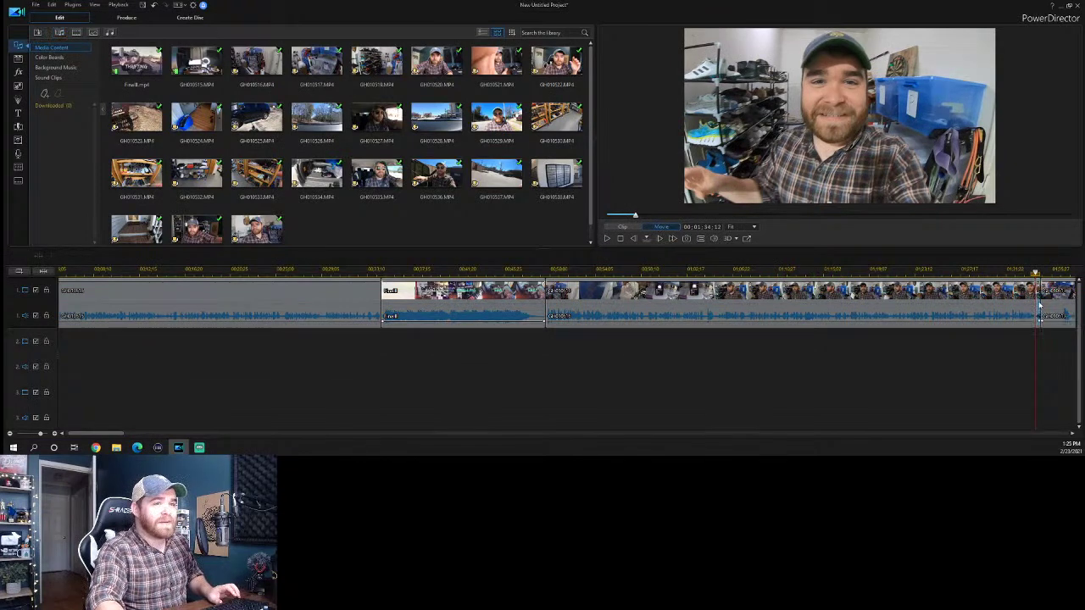
left_click(1041, 305)
key("Delete")
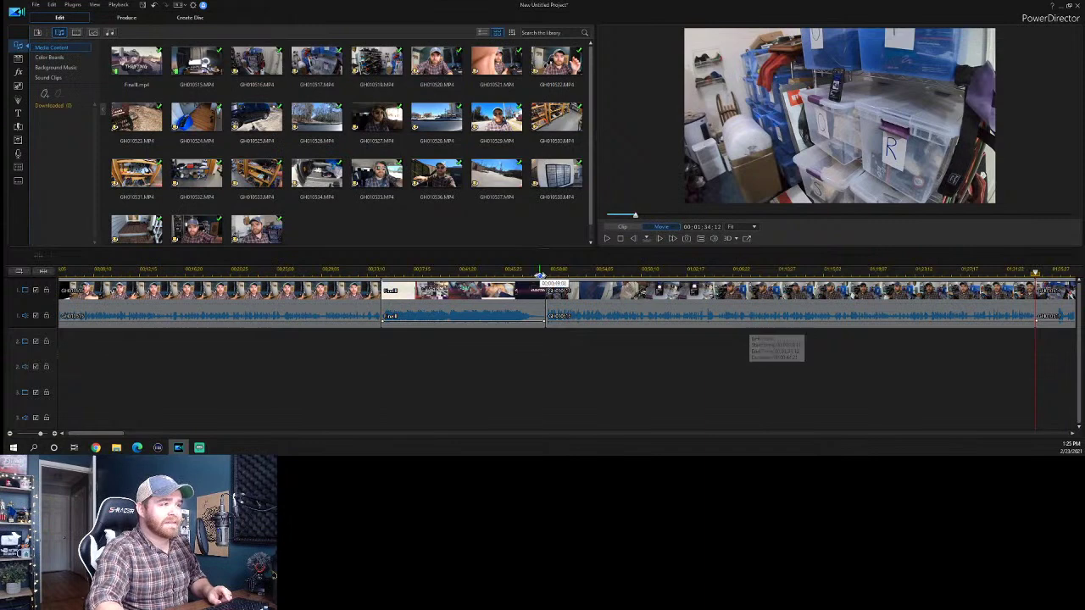
Replay the trimmed GH010516 clip from the end of the inserted video, its middle and its last seconds to check the cuts.
left_click(540, 270)
key("space")
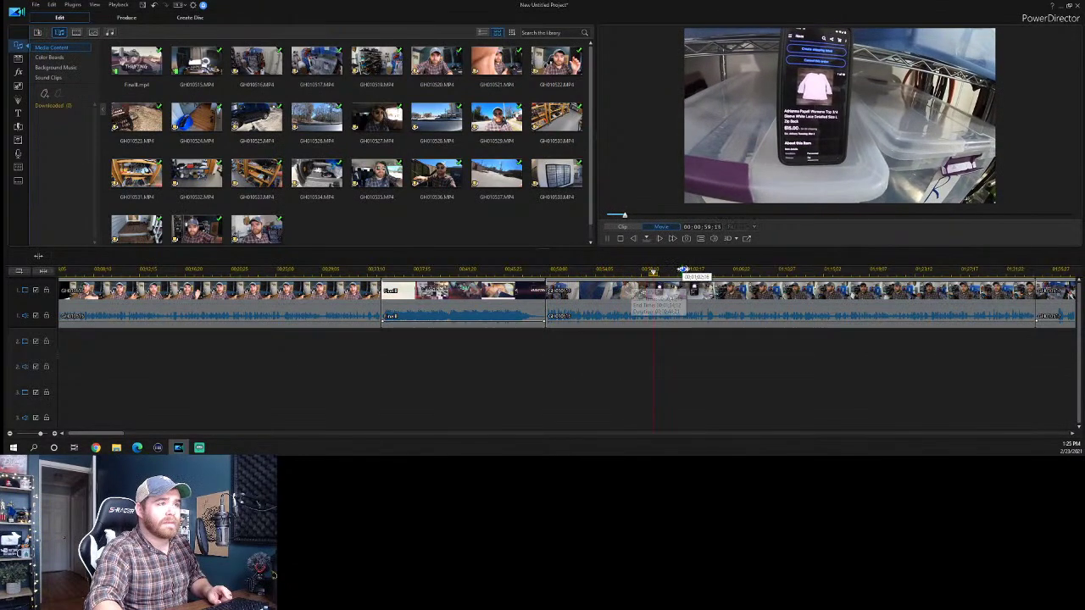
left_click(721, 271)
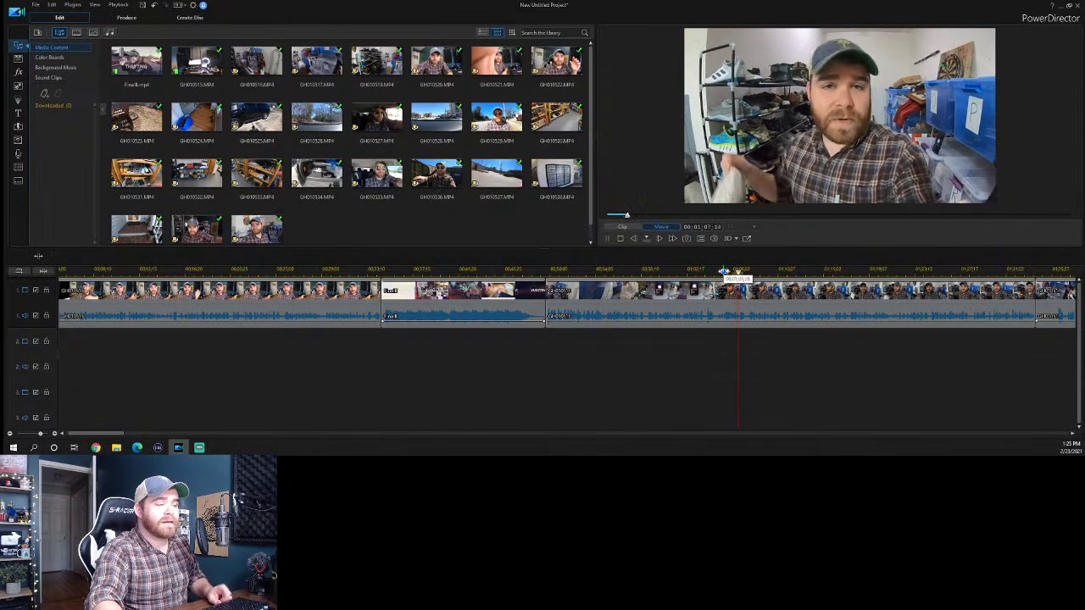
key("space")
scroll(377, 331, "down", 5)
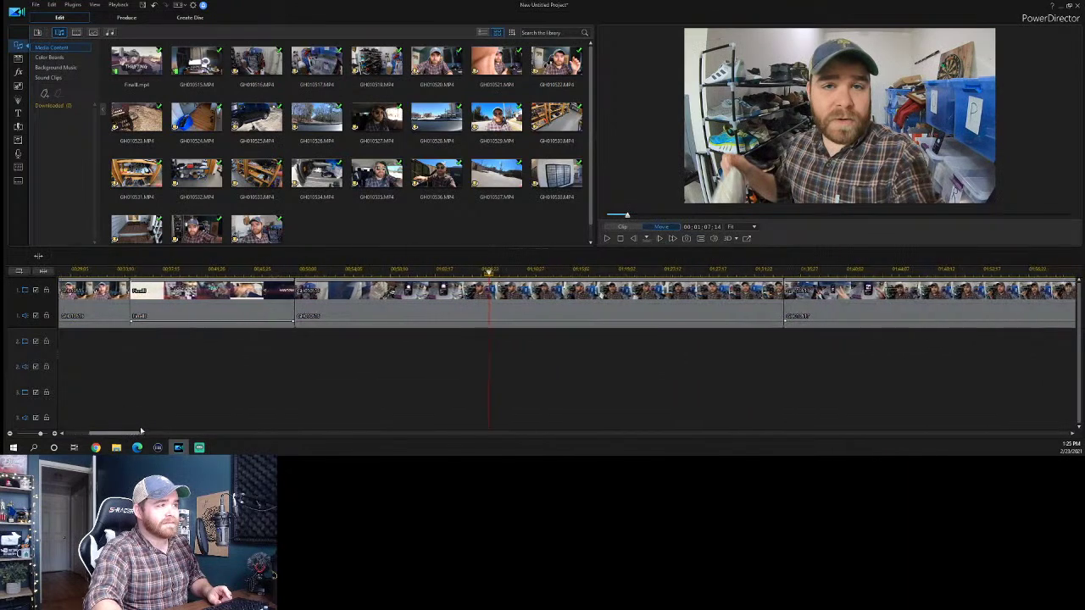
left_click(577, 273)
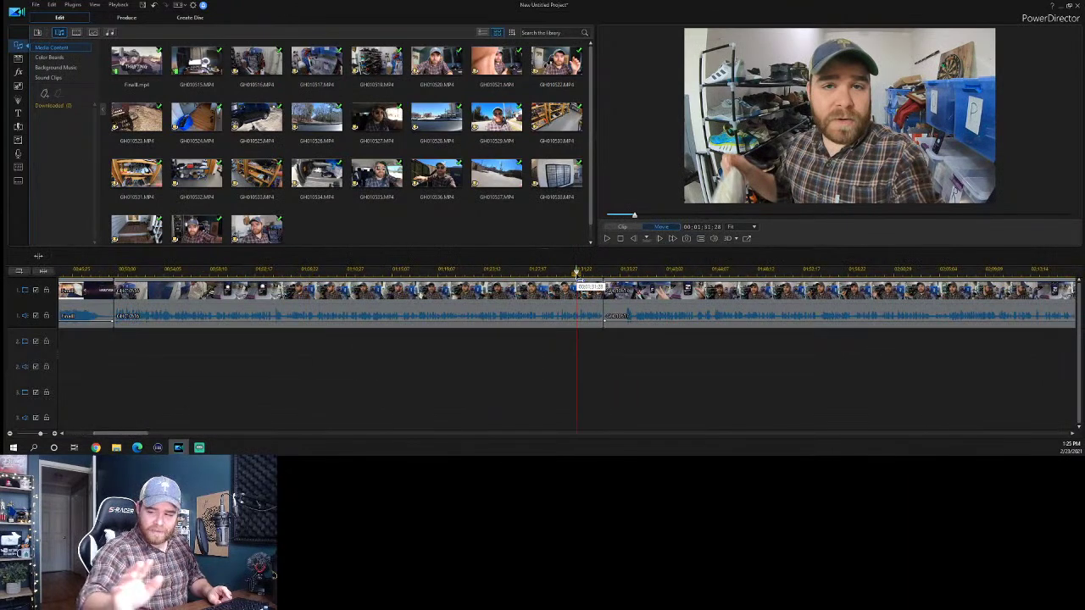
key("space")
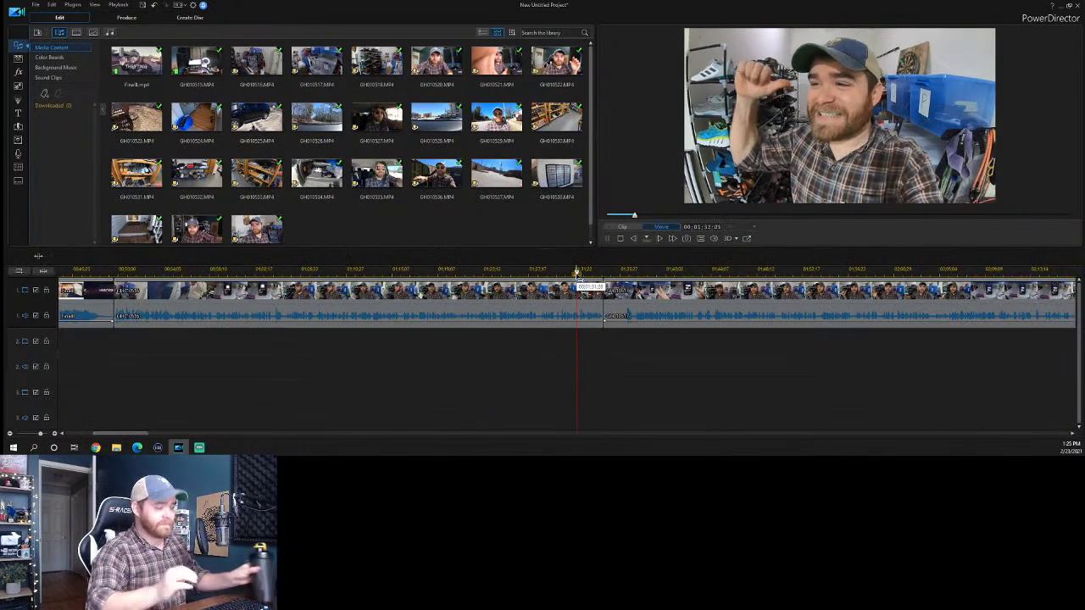
key("space")
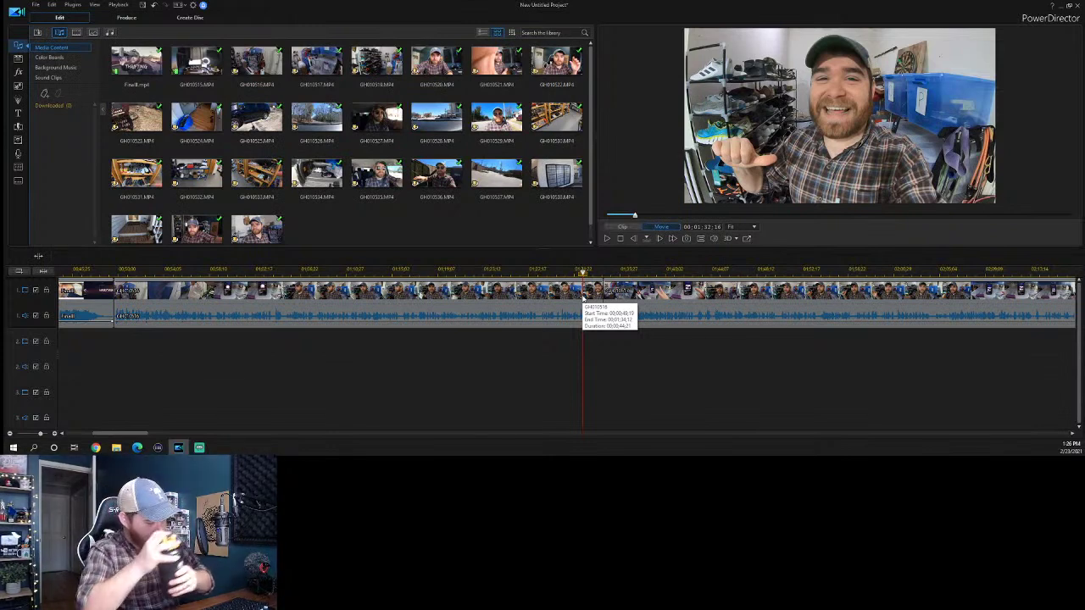
Play into the GH010517 clip, split it at about 00:01:36 and delete the footage before the split, closing the gap.
key("space")
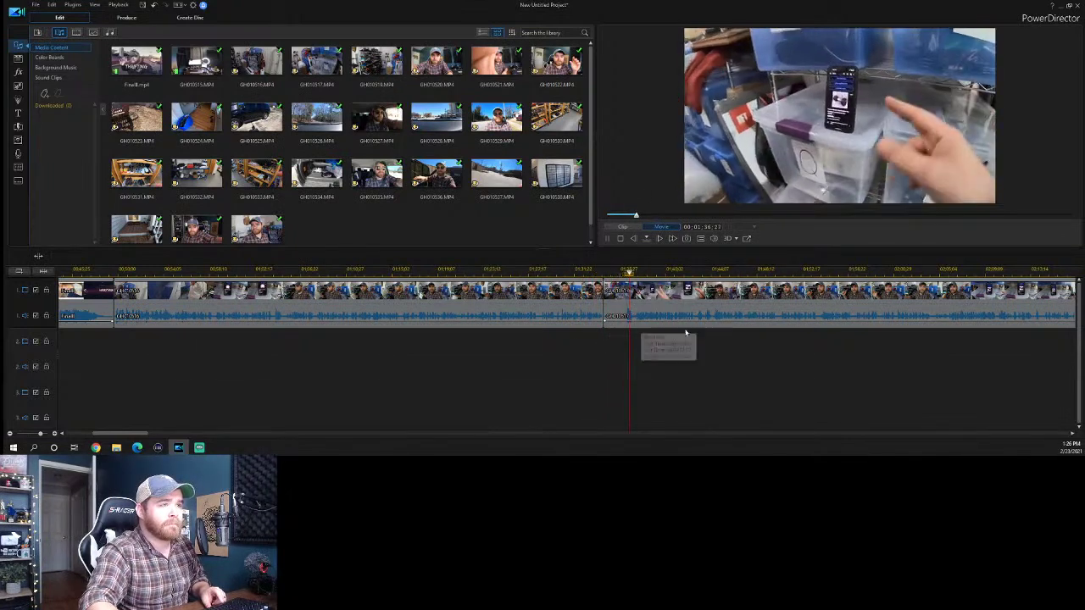
left_click(622, 271)
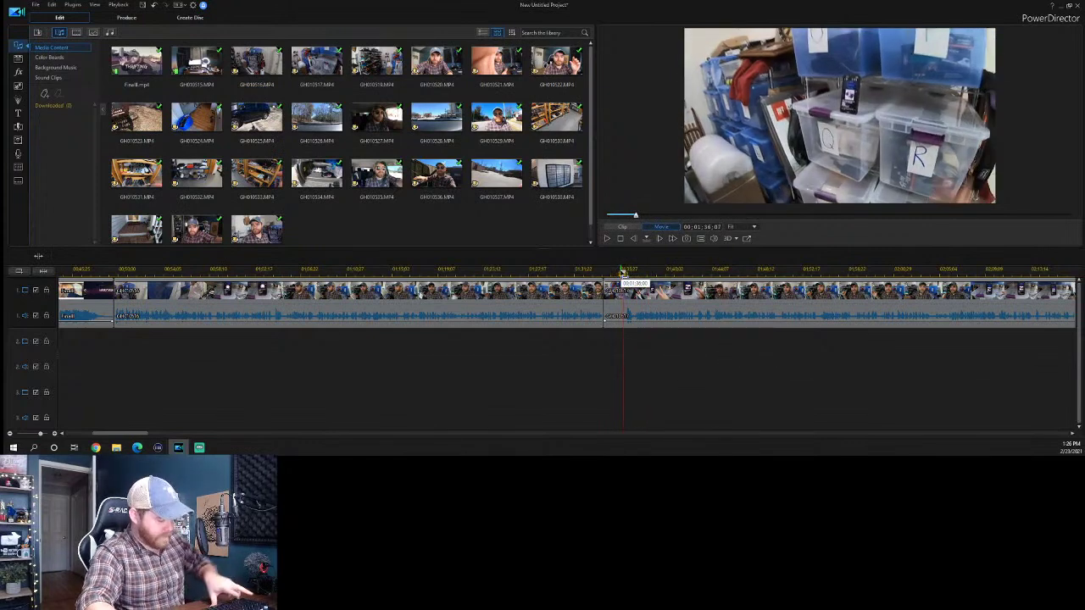
left_click(618, 314)
key("Delete")
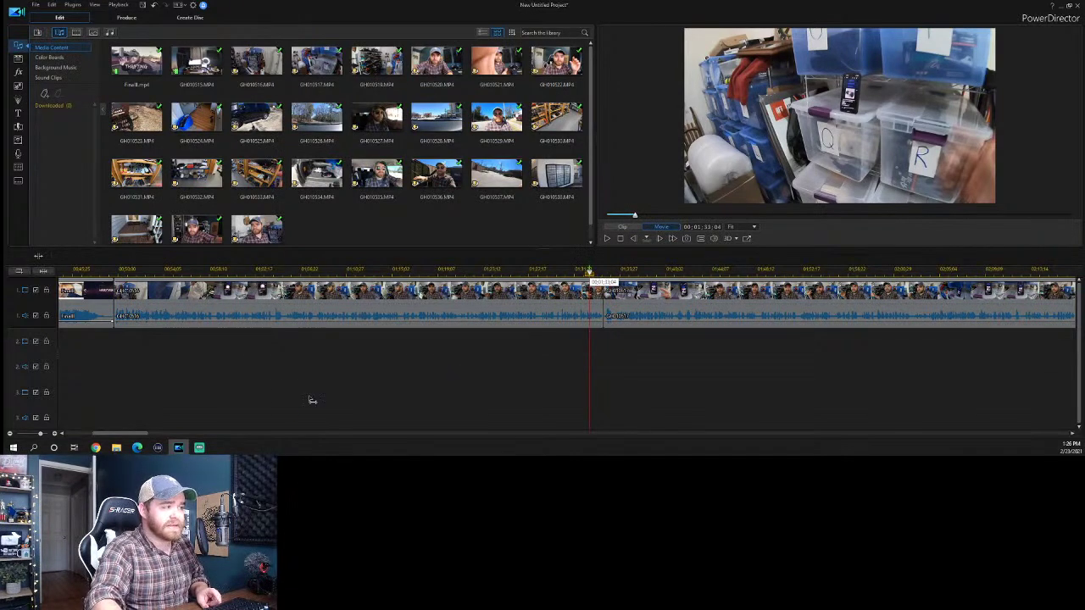
Play the trimmed GH010517 clip from its start and at several points through its middle to review the footage.
scroll(186, 416, "right", 1)
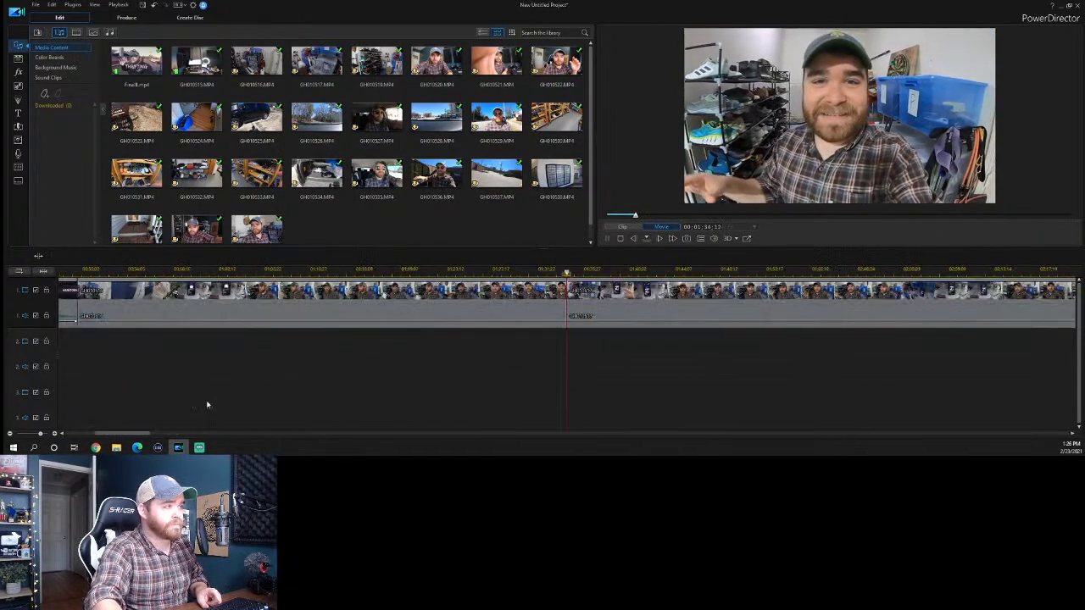
left_click_drag(684, 273, 616, 276)
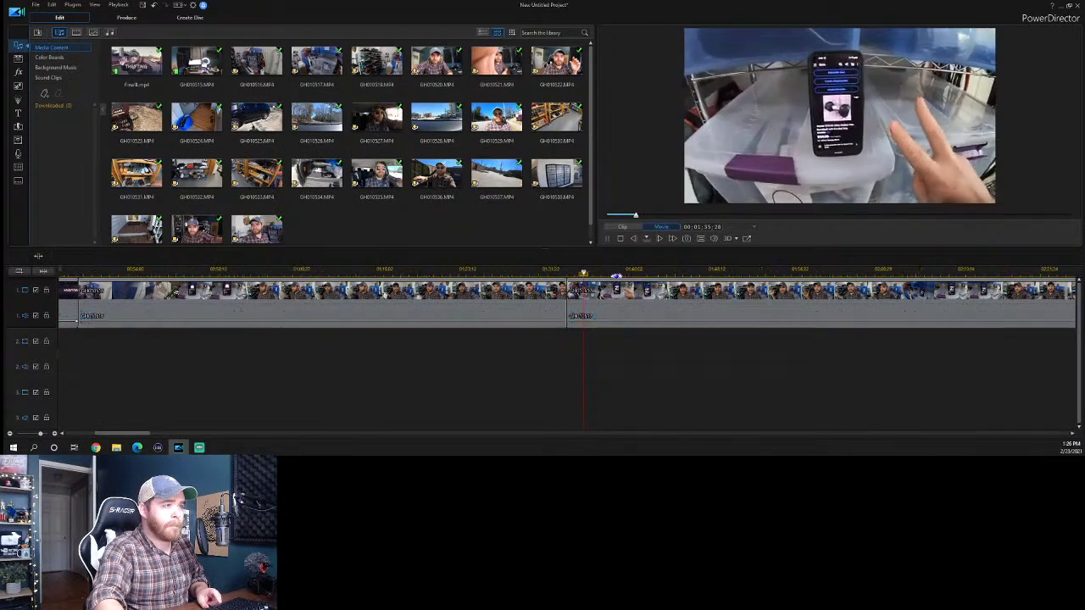
left_click(850, 276)
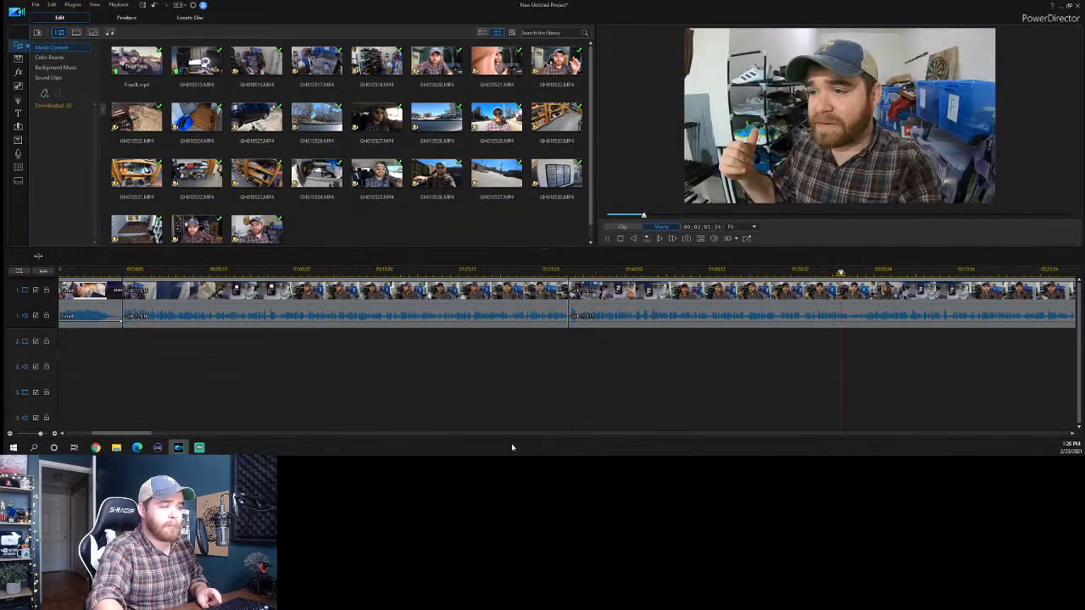
left_click_drag(145, 435, 182, 435)
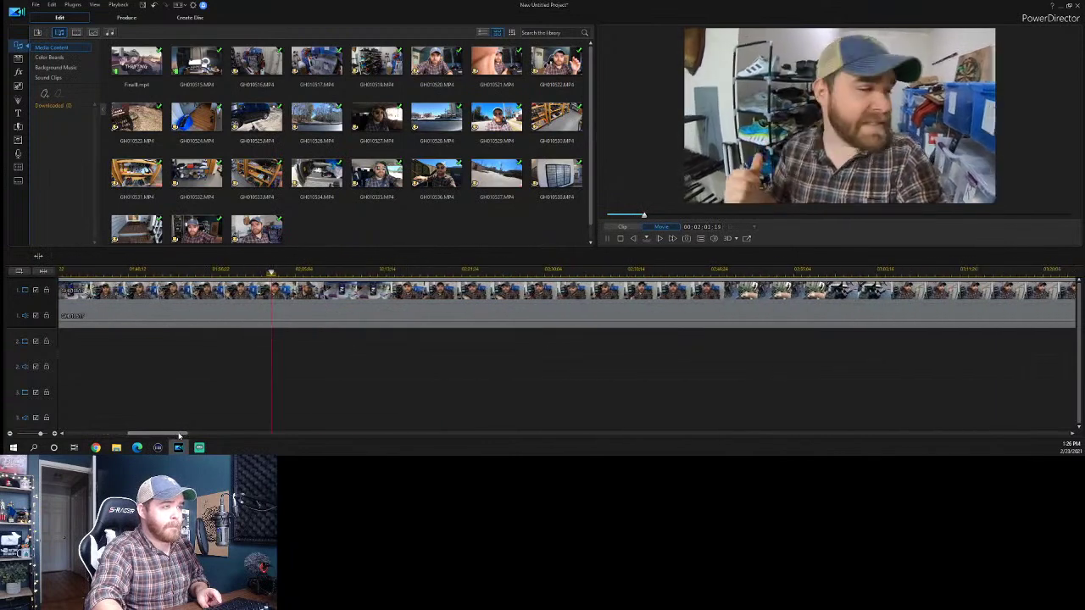
left_click(604, 272)
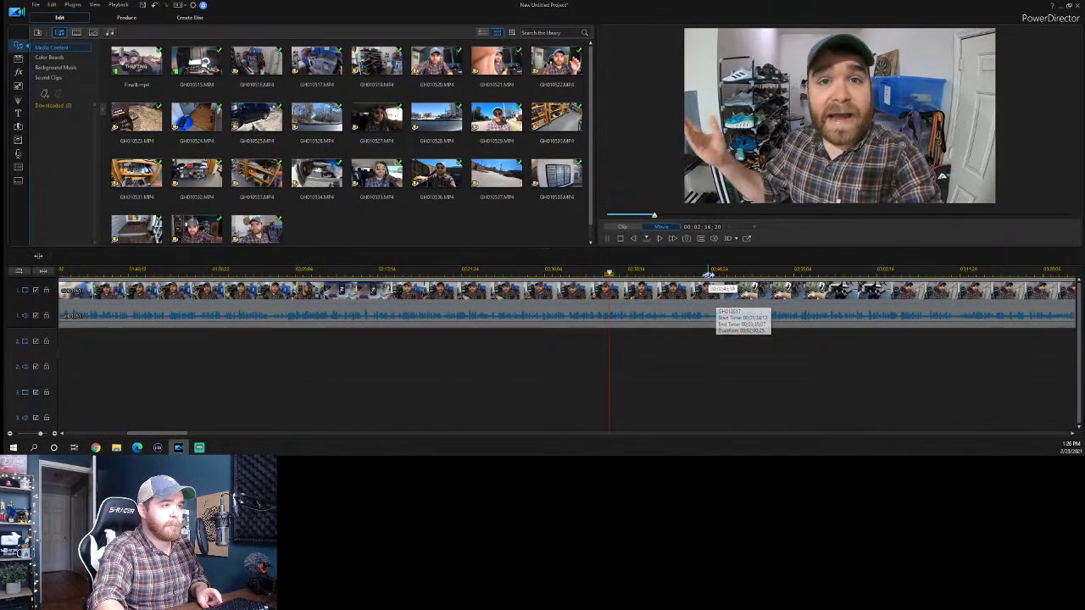
scroll(1058, 320, "down", 1)
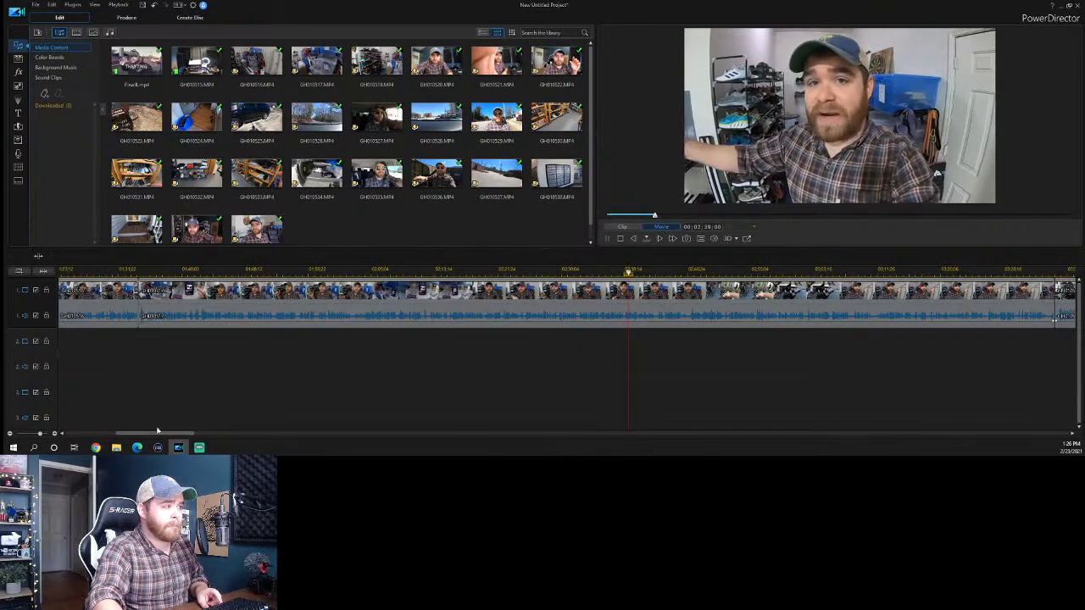
Play the final seconds of GH010517, split it at 00:03:34:09 and delete its remaining tail, closing the gap.
left_click_drag(155, 437, 189, 435)
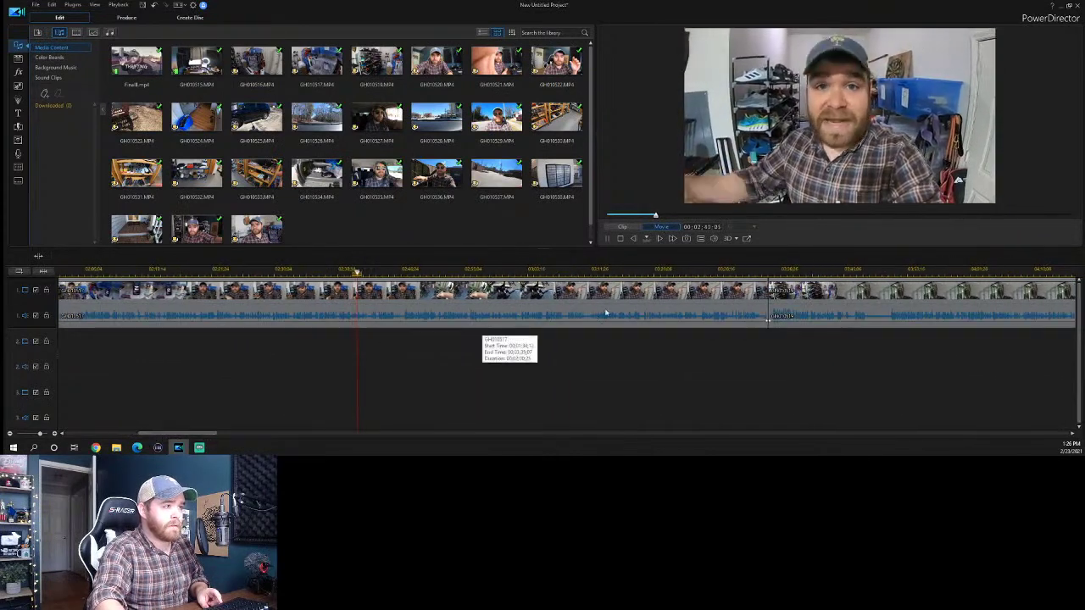
left_click(736, 273)
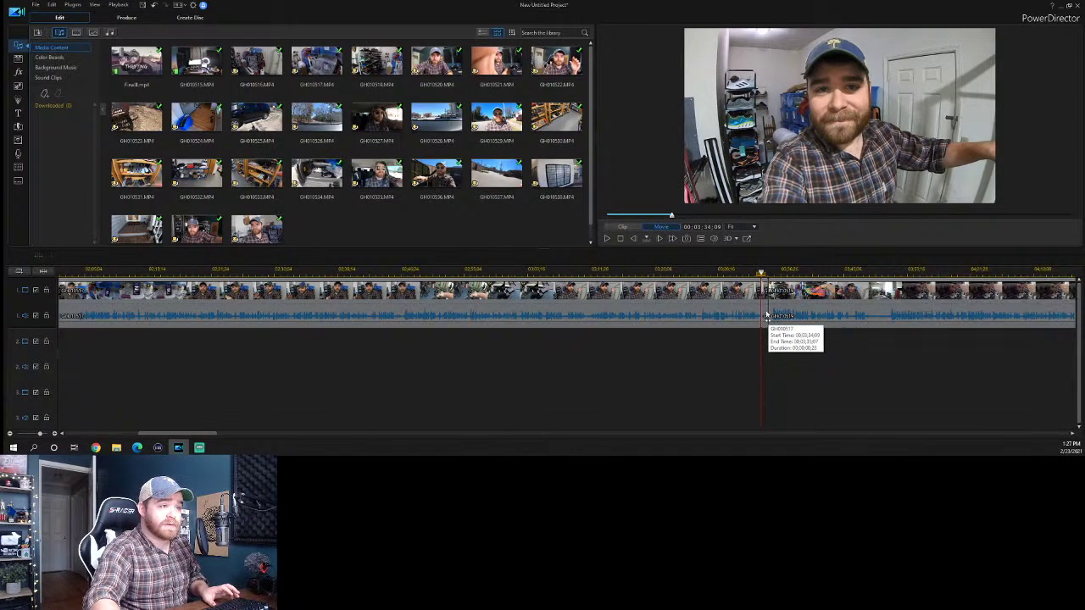
left_click(766, 315)
Play from the end of GH010517 into the opening seconds of GH010519 to check the cut.
key("space")
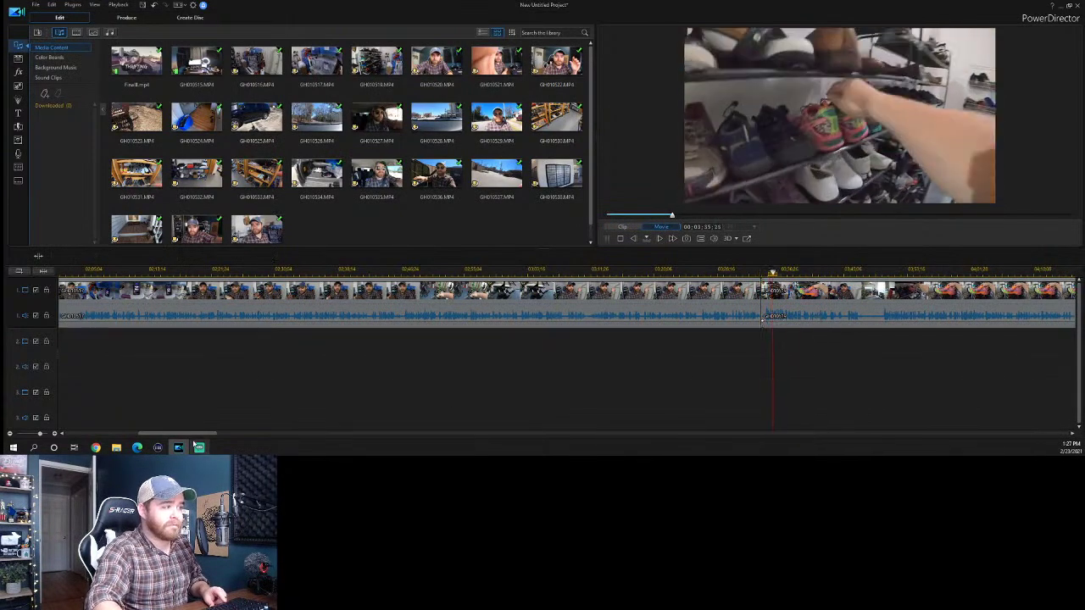
left_click_drag(197, 429, 218, 429)
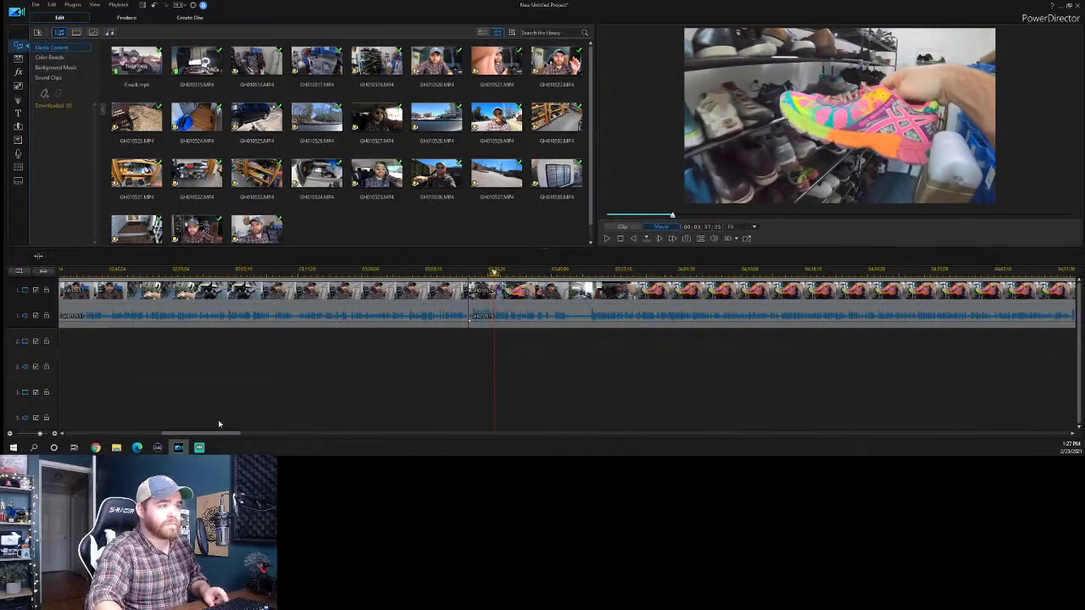
key("space")
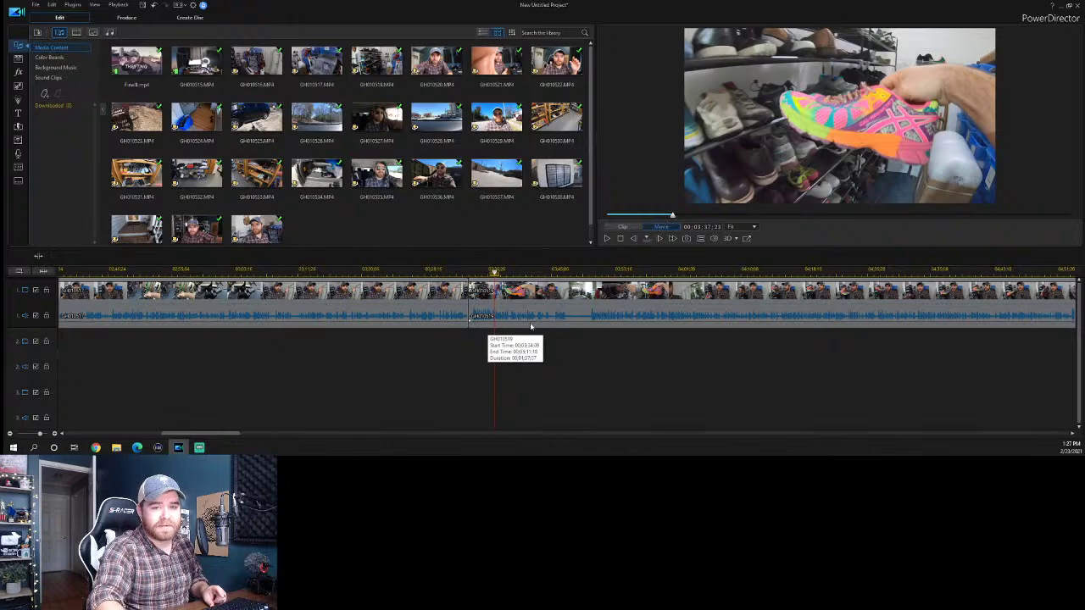
Increase the audio track height on the timeline so the clips' waveforms are drawn larger.
right_click(34, 313)
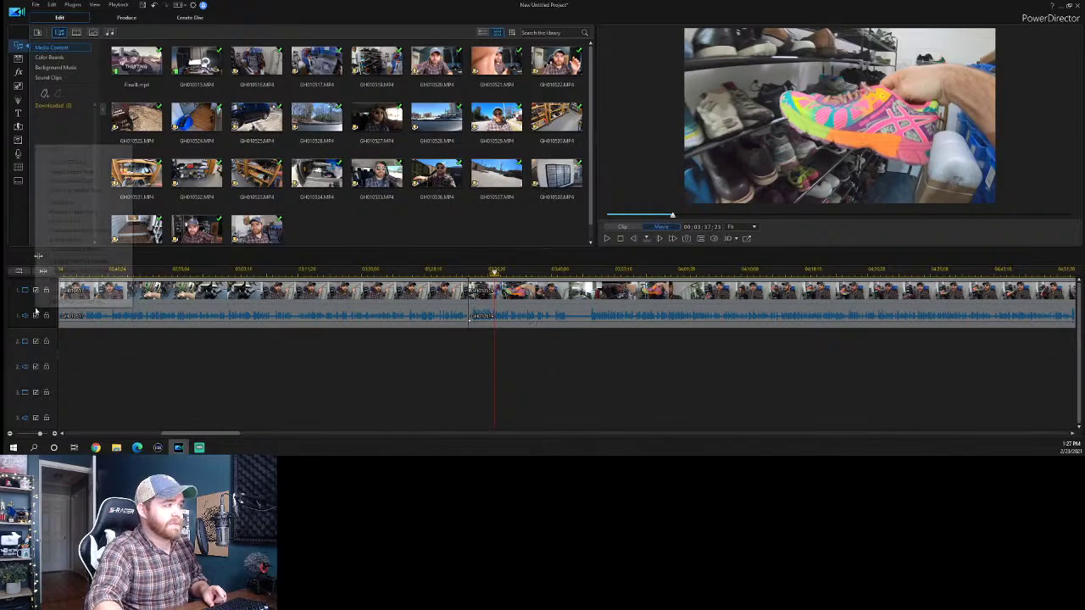
mouse_move(75, 271)
left_click(157, 286)
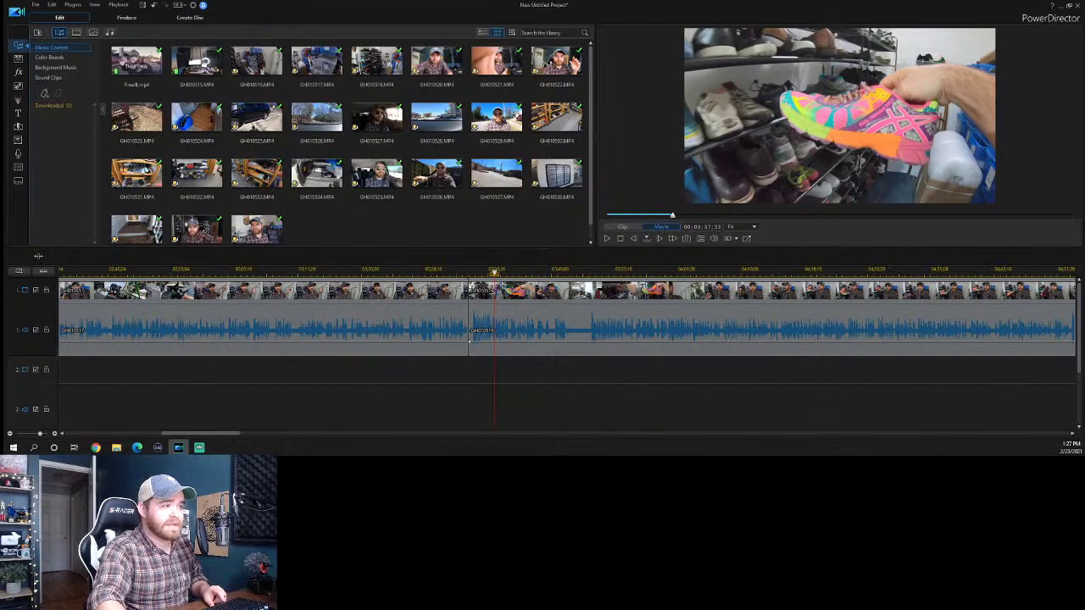
Split GH010519 at 00:03:50:12, where speech resumes after the silent stretch, and delete the footage before the split, closing the gap.
left_click(590, 273)
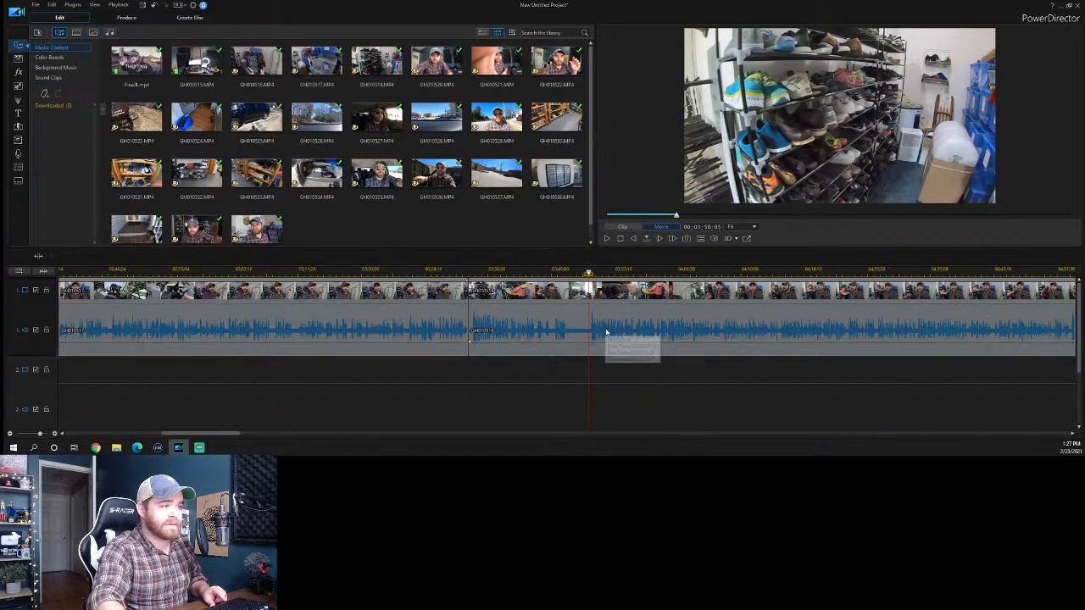
left_click(575, 273)
scroll(616, 273, "up", 3)
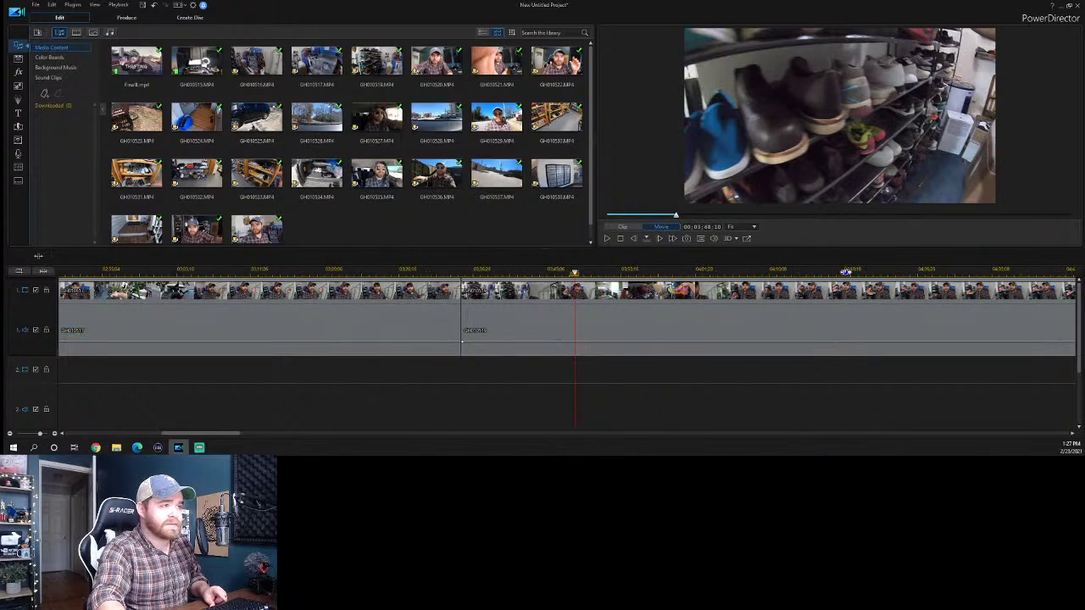
left_click(597, 271)
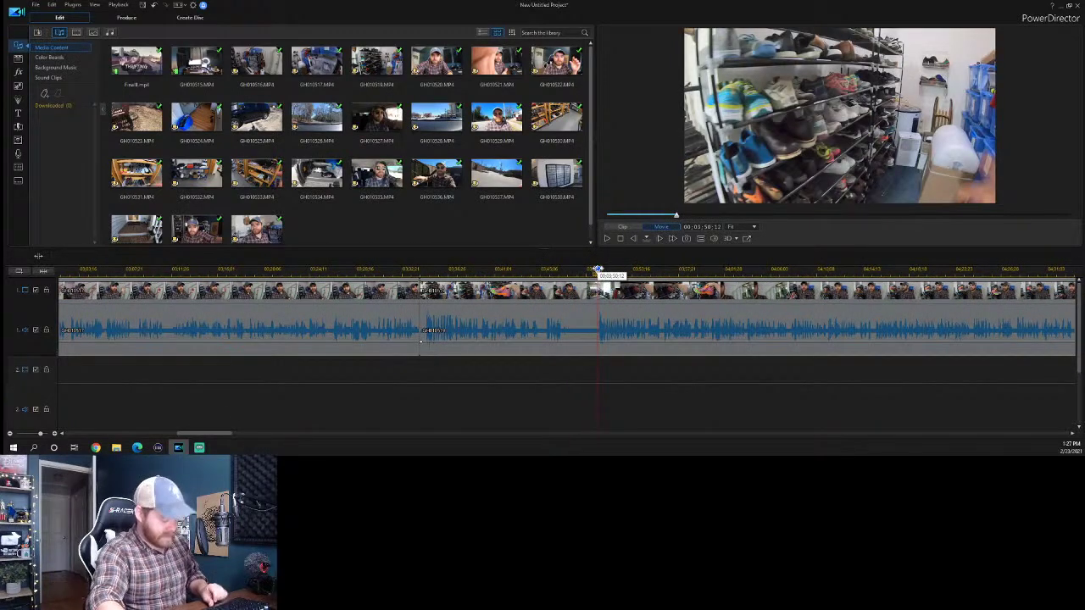
left_click(562, 322)
key("Delete")
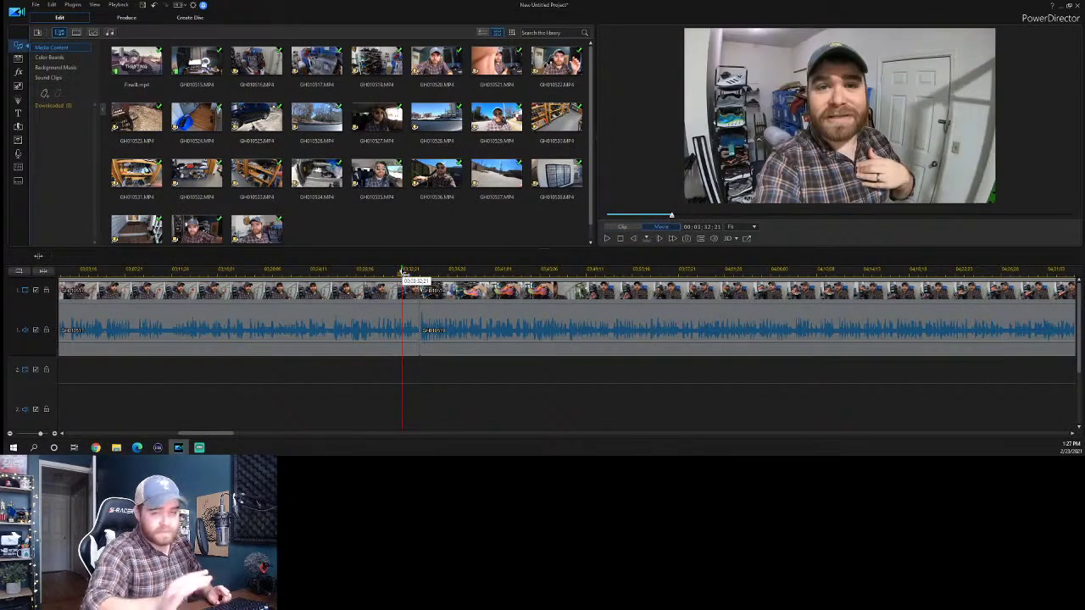
Play from 00:03:32:21 across the cut between GH010517 and GH010519 to check the transition.
key("space")
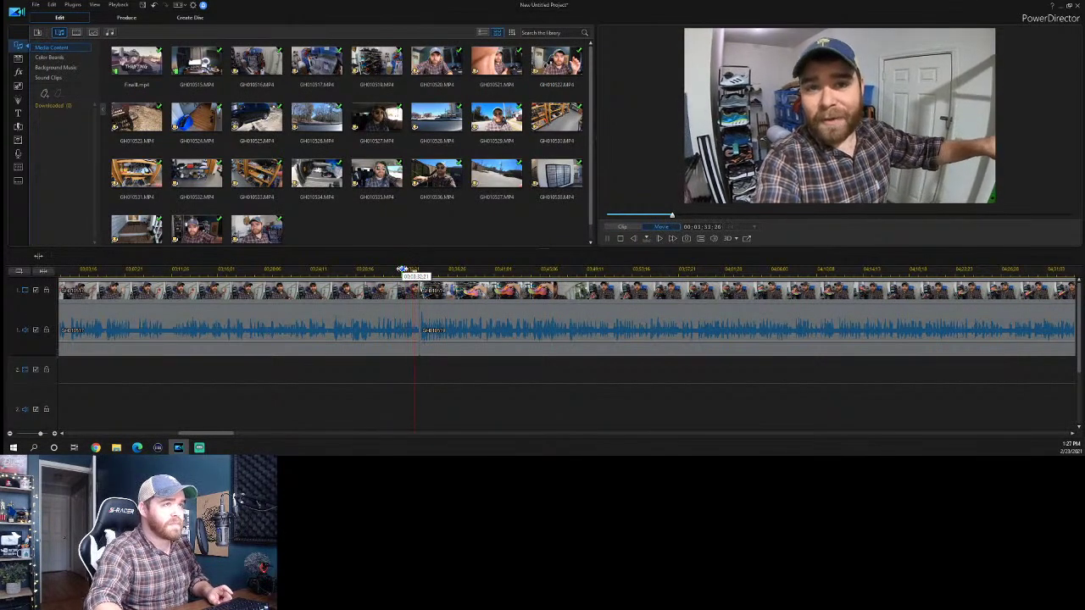
key("space")
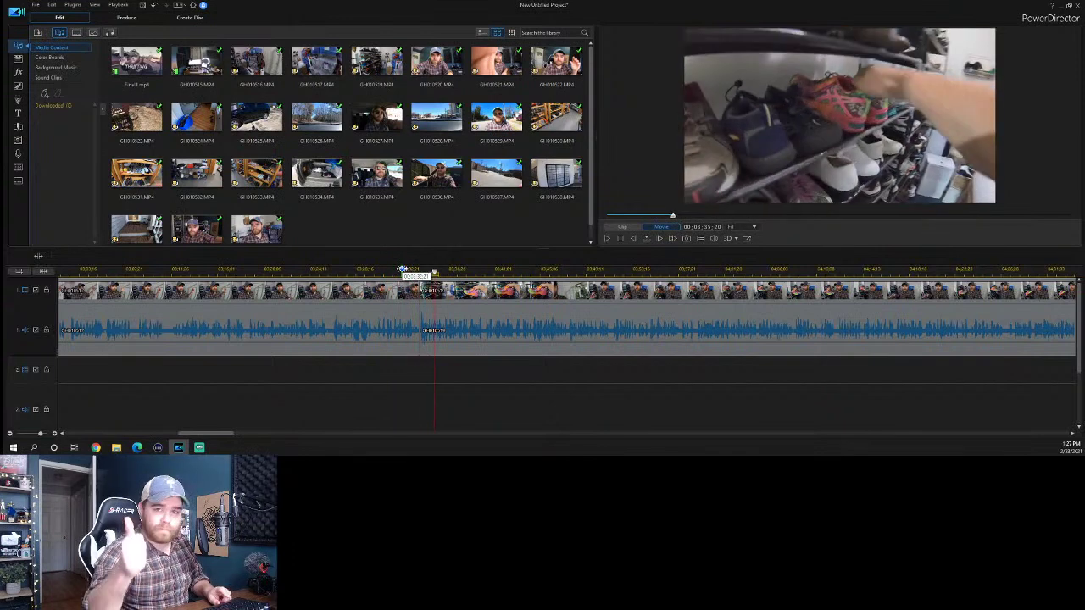
key("space")
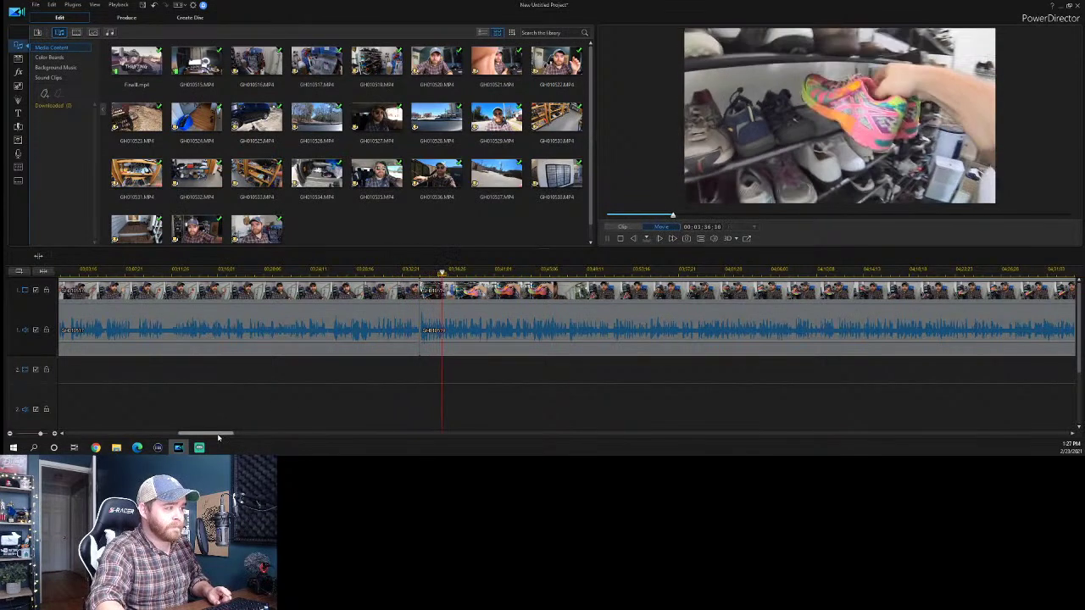
scroll(333, 296, "down", 3)
scroll(305, 313, "down", 3)
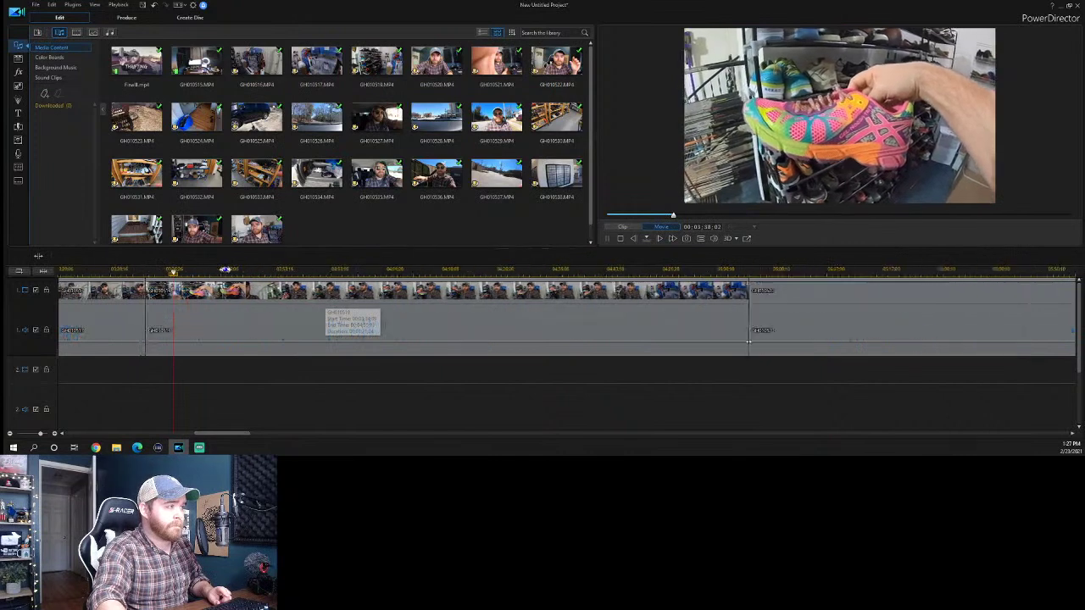
key("space")
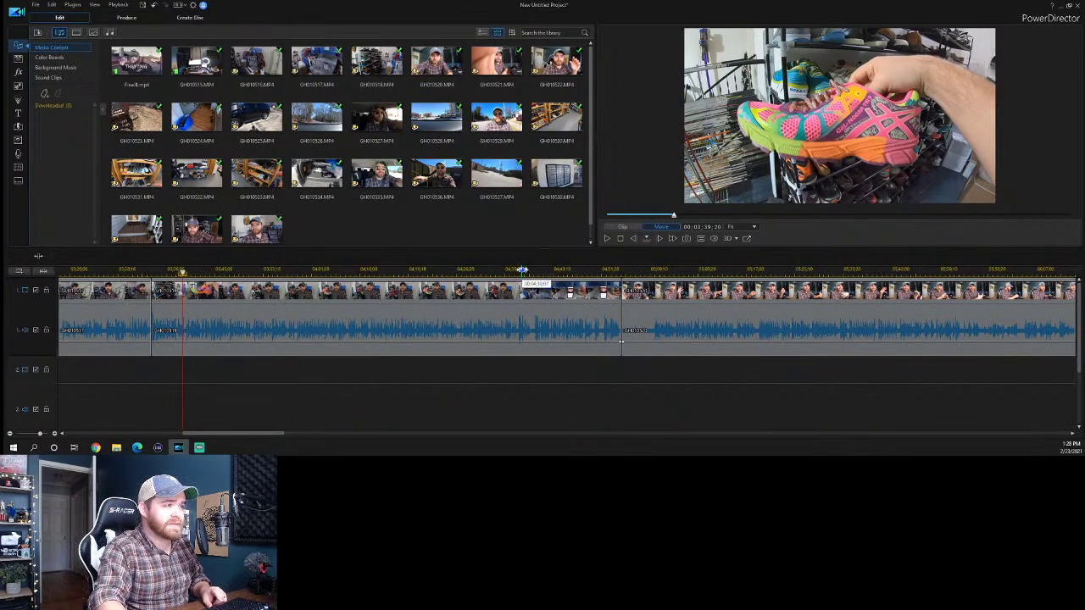
Play the last part of GH010519, split it at 00:04:55:05 and delete the short remaining tail, closing the gap.
left_click(523, 270)
key("space")
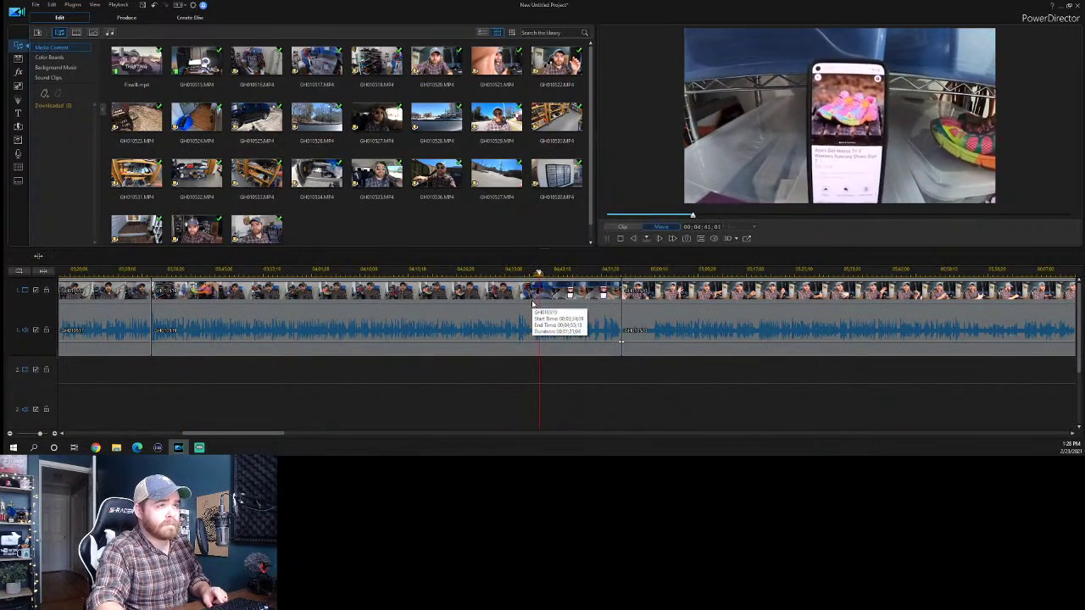
key("space")
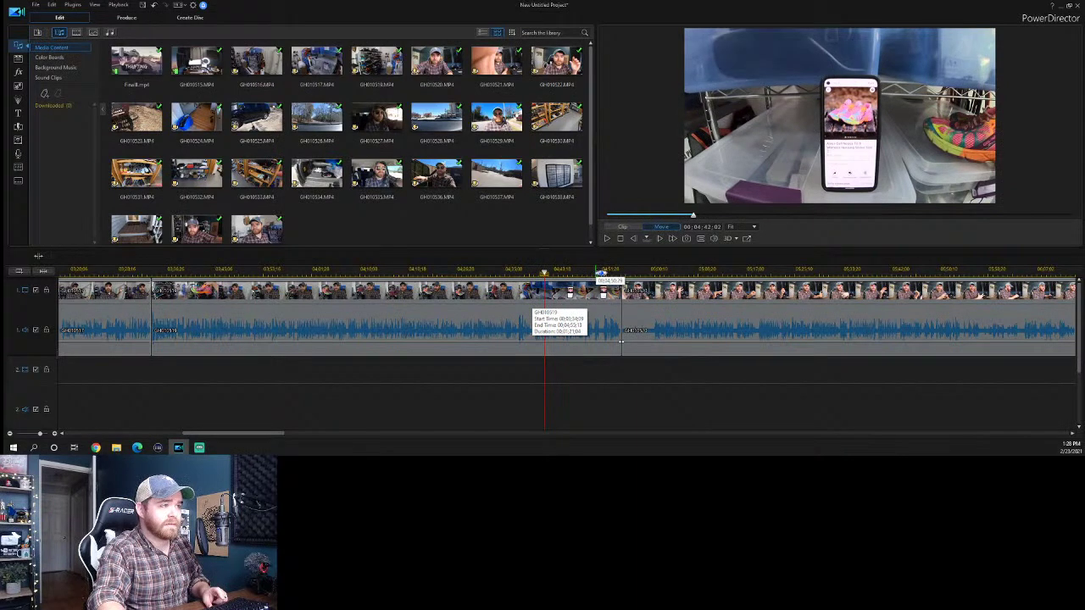
key("space")
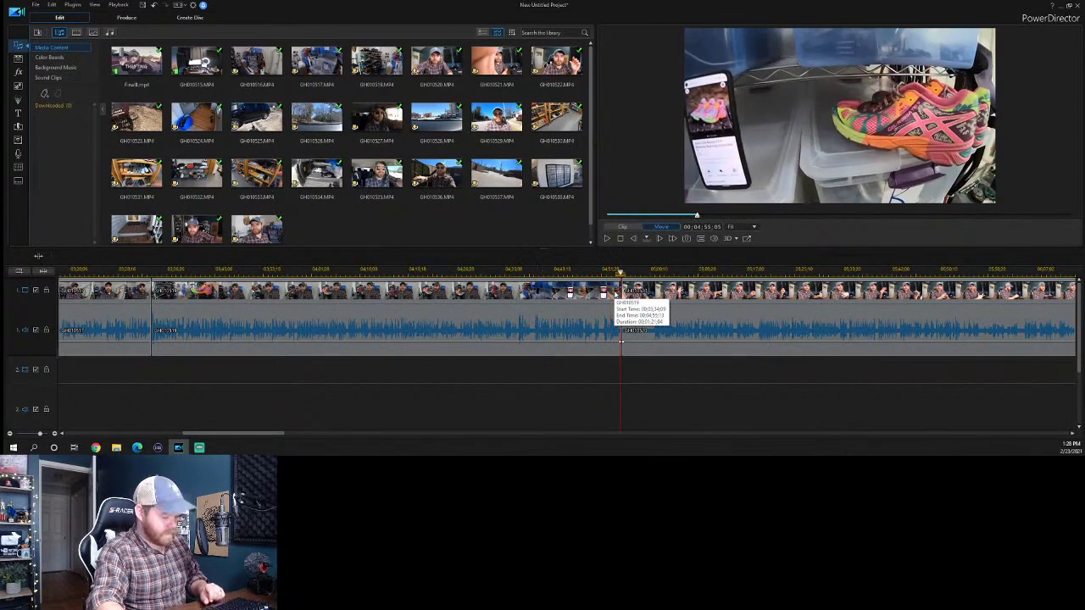
scroll(618, 295, "down", 2)
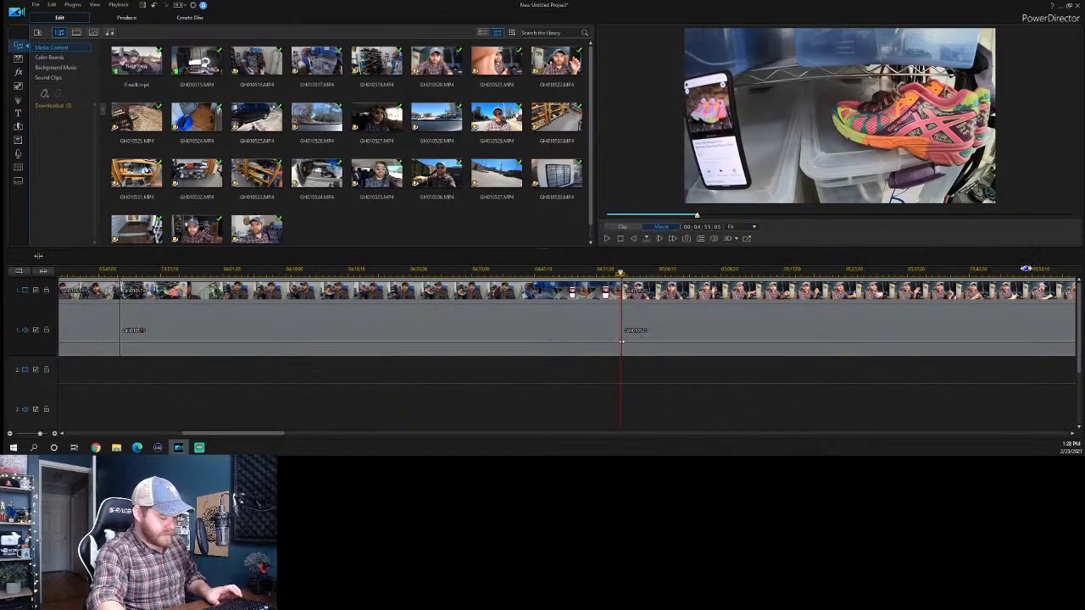
scroll(622, 342, "up", 2)
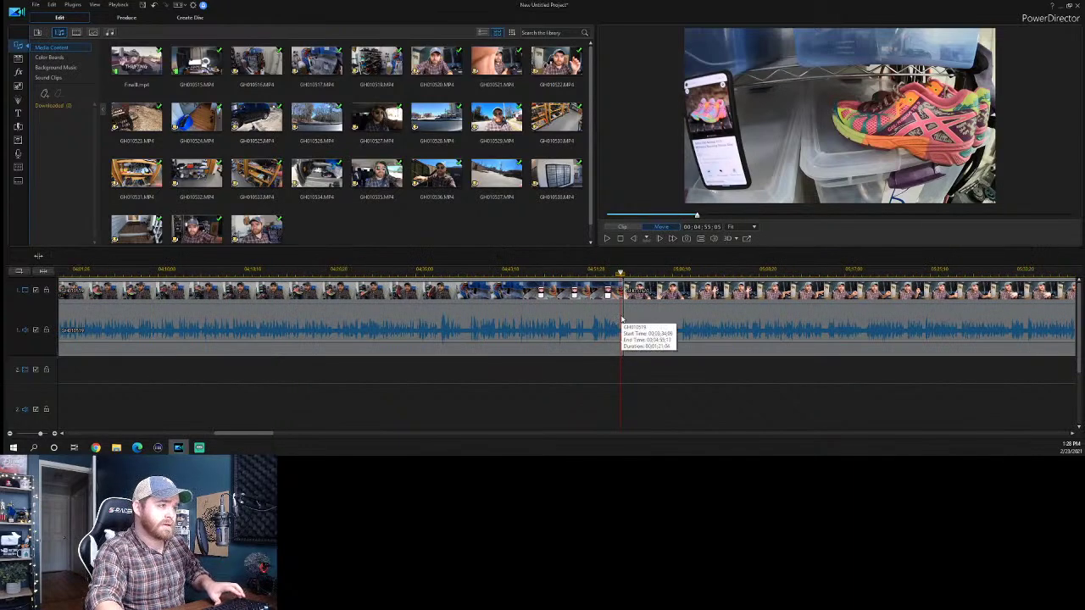
left_click(619, 317)
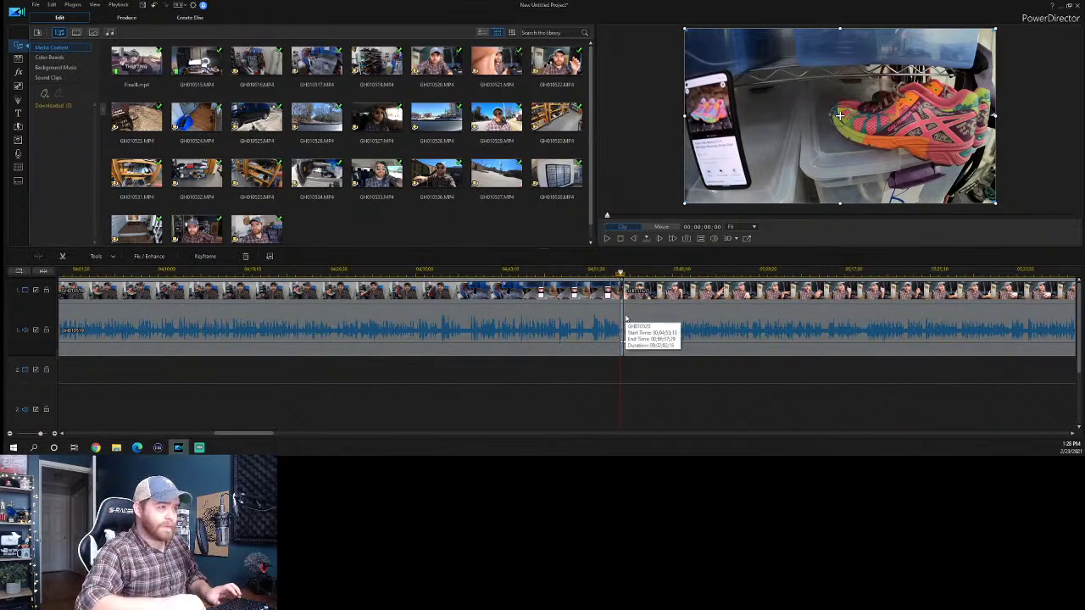
Play the opening of GH010520, split it at about 00:05:00 where speech begins and delete the footage before the split, closing the gap.
key("space")
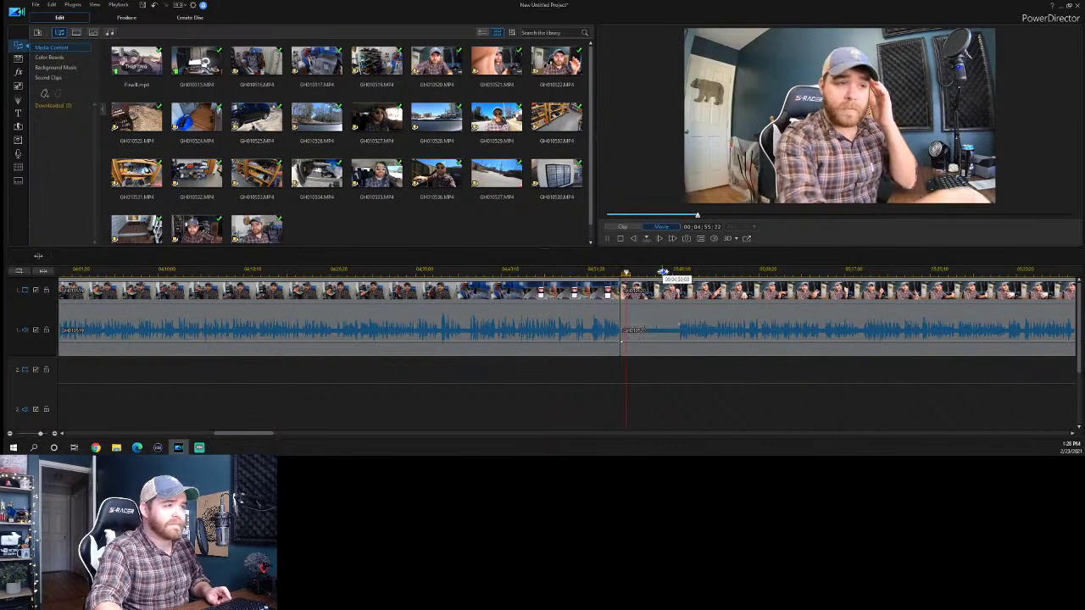
left_click(663, 273)
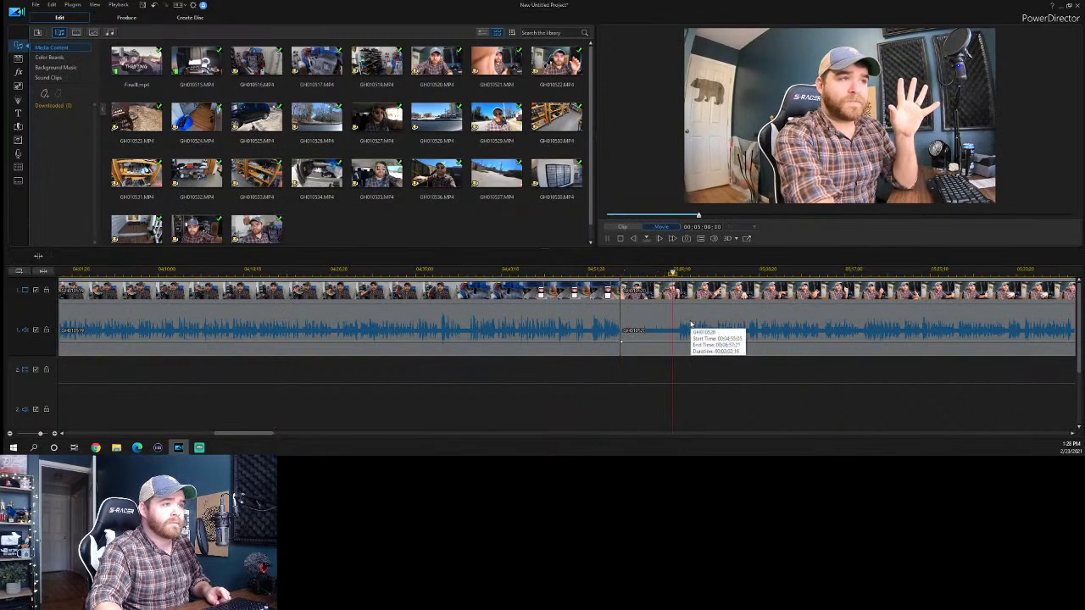
key("space")
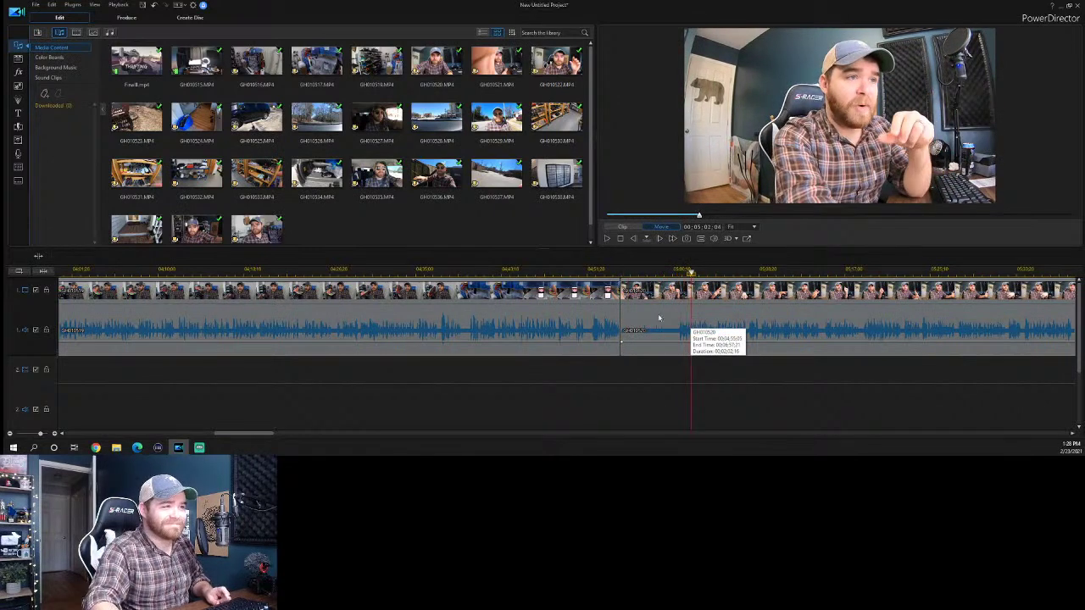
left_click_drag(267, 434, 286, 434)
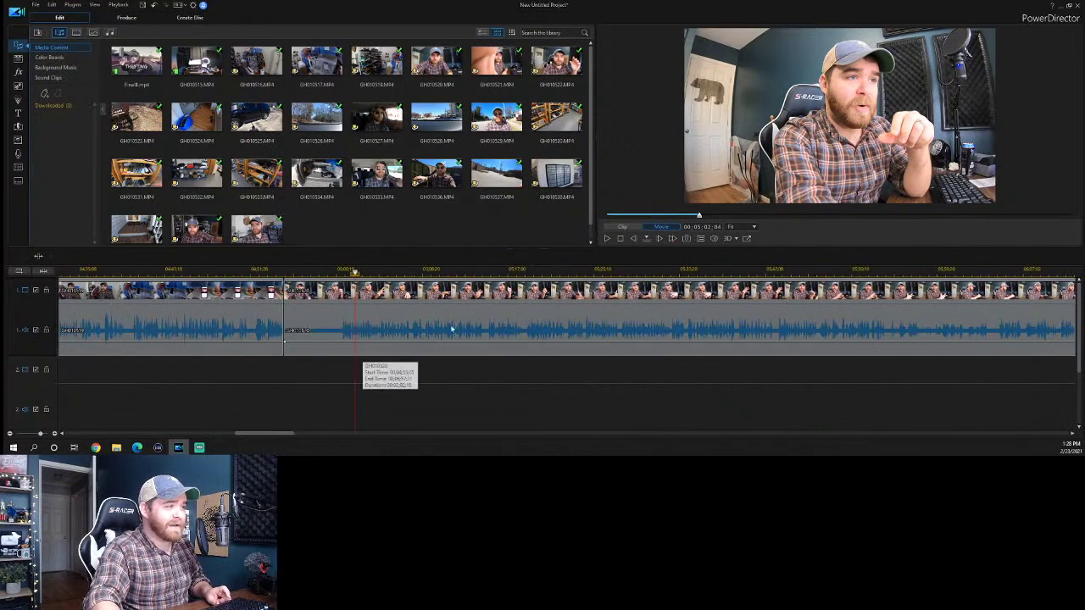
scroll(453, 305, "down", 1)
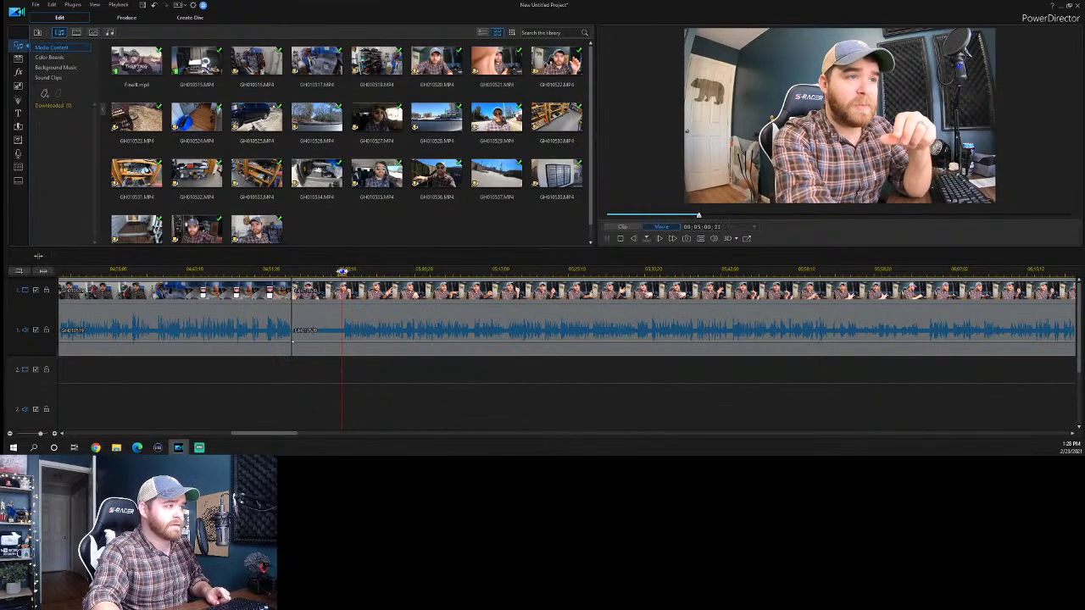
left_click(332, 318)
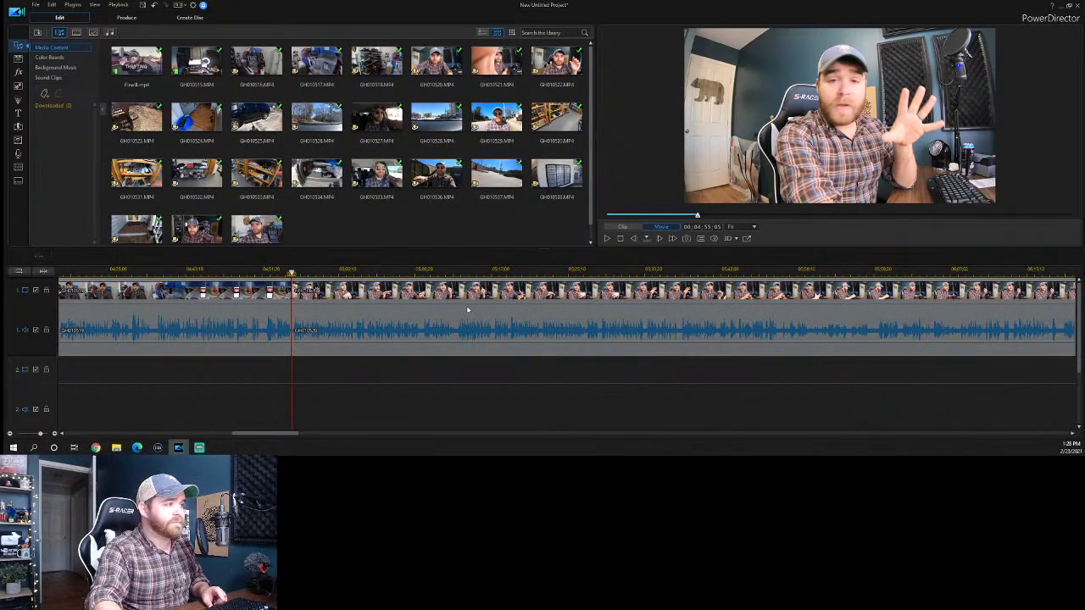
left_click_drag(508, 270, 387, 272)
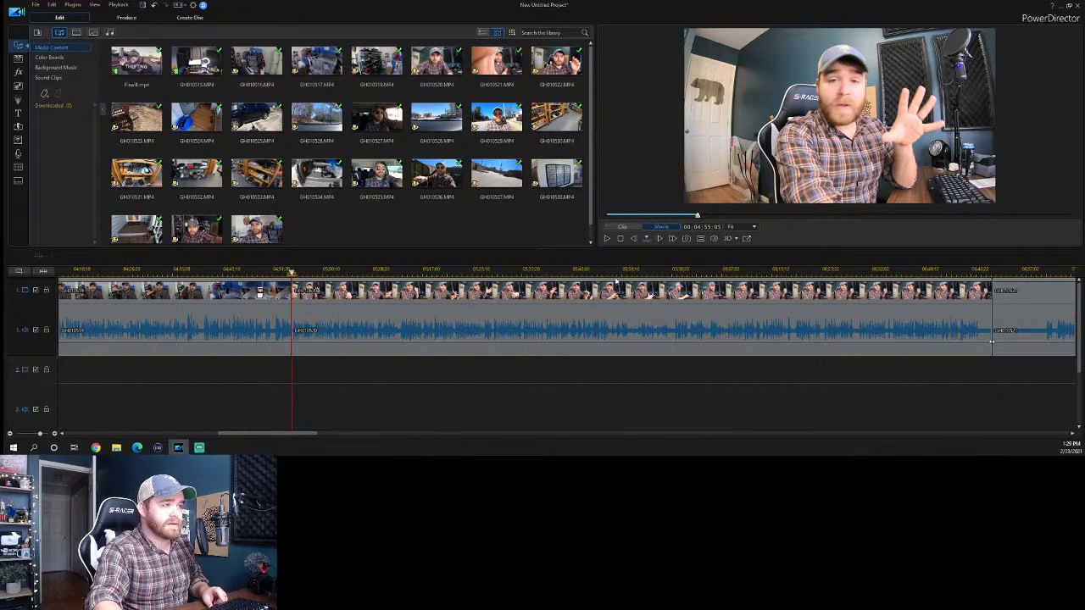
Split GH010520 at 00:06:50:11 and delete the short remaining tail, closing the gap.
left_click(965, 271)
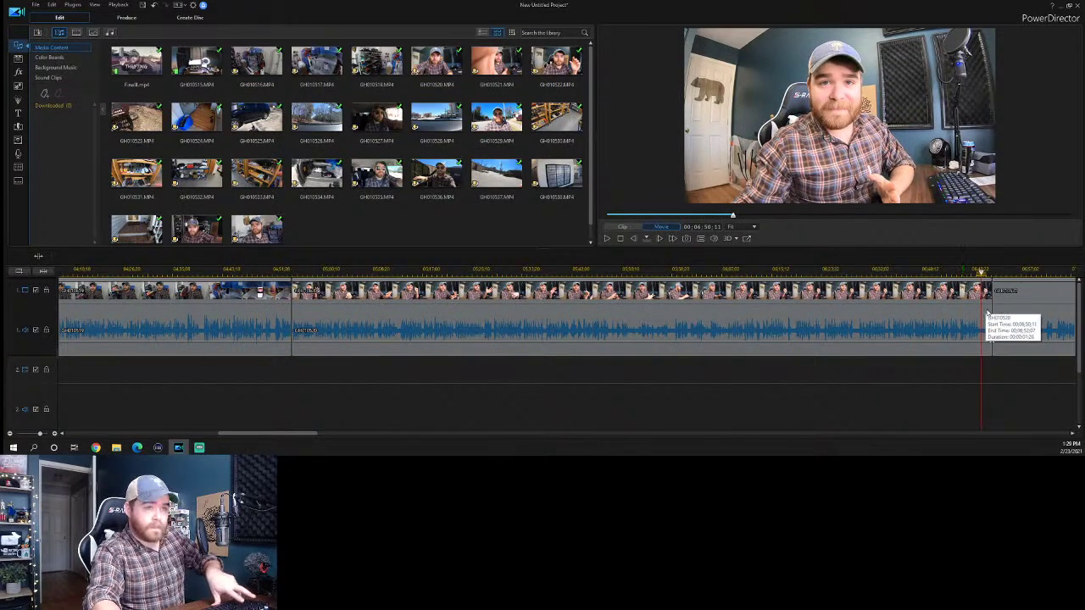
left_click(989, 317)
key("ctrl+Delete")
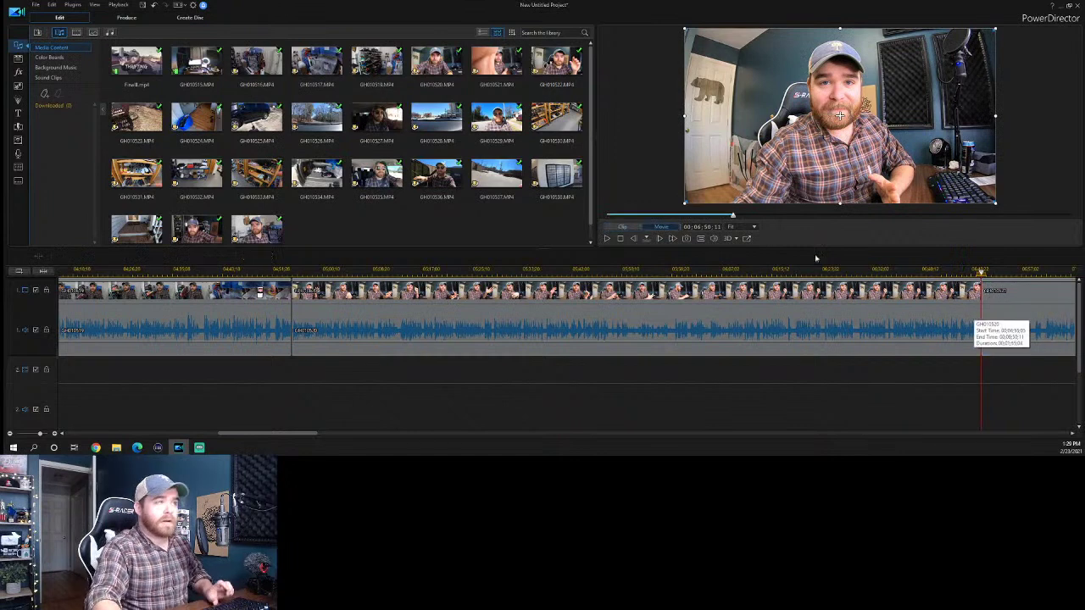
Start a media file import and browse to the Documents\CyberLink\ScreenRecorder\4.0 folder.
left_click(38, 7)
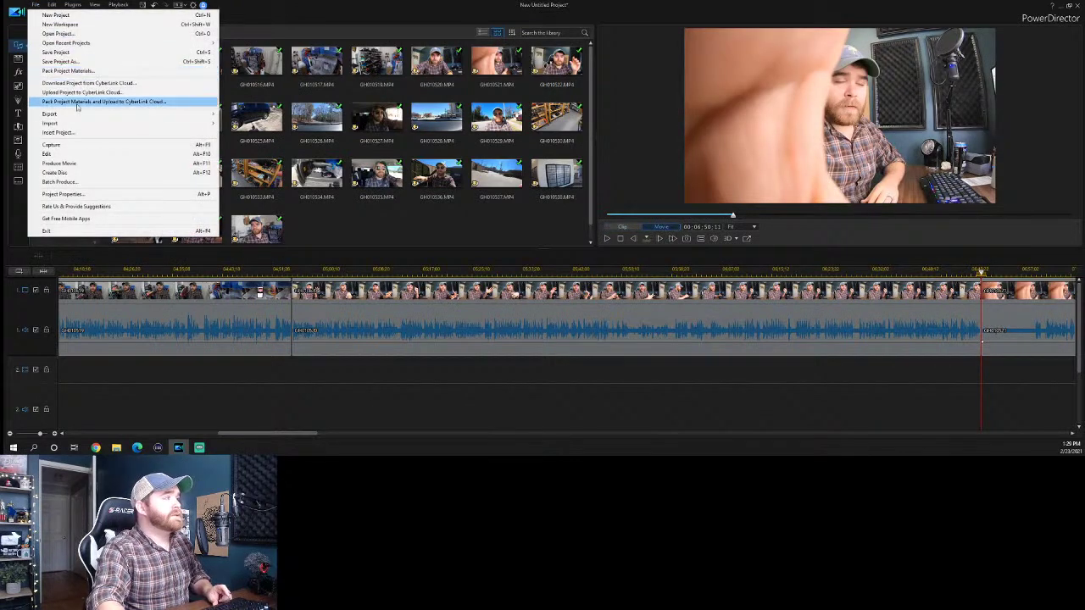
mouse_move(169, 123)
left_click(240, 124)
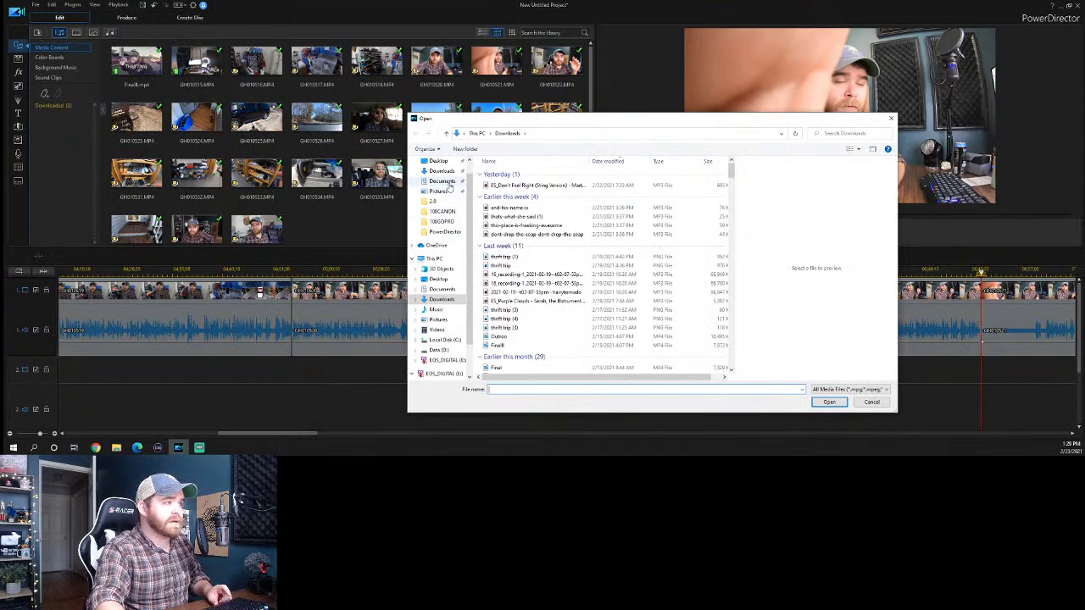
left_click(442, 181)
double_click(507, 184)
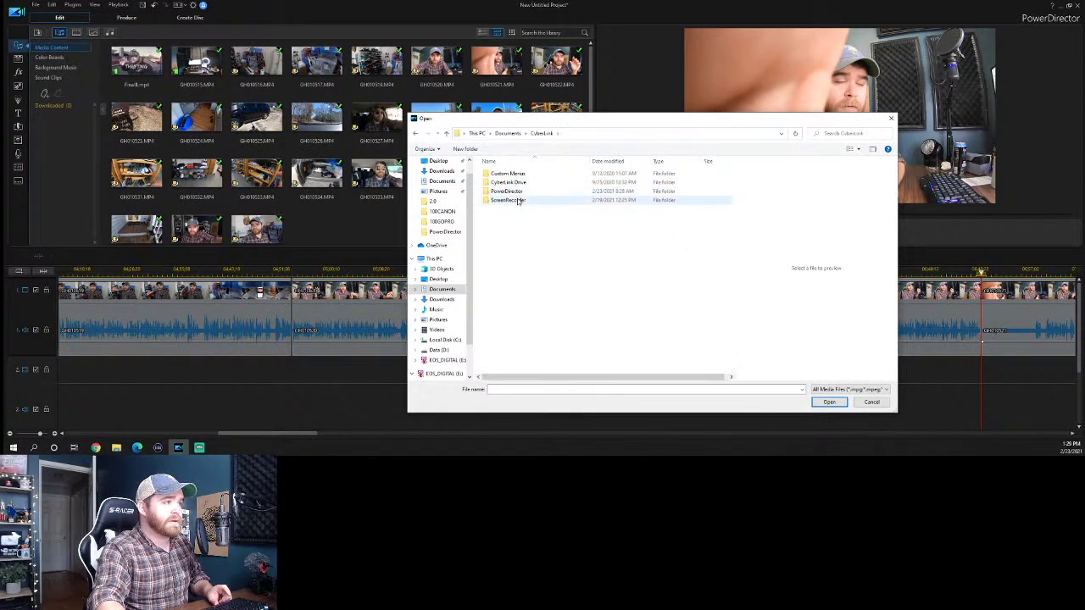
left_click(513, 201)
double_click(513, 201)
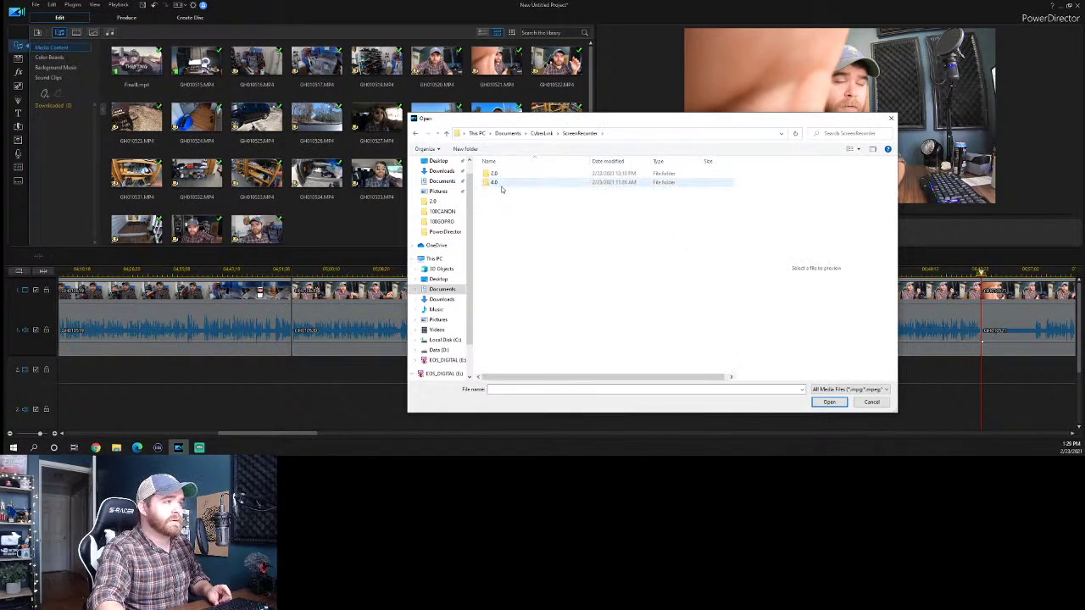
double_click(508, 176)
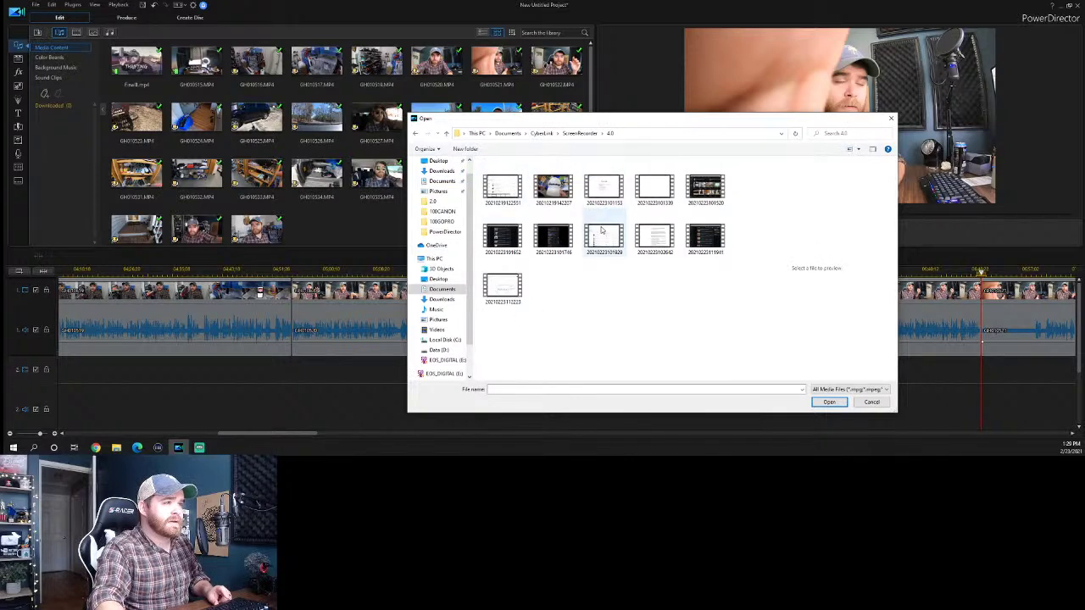
Check the previews of the screen recordings and import 20210223111941.mp4 into the media library.
left_click(504, 238)
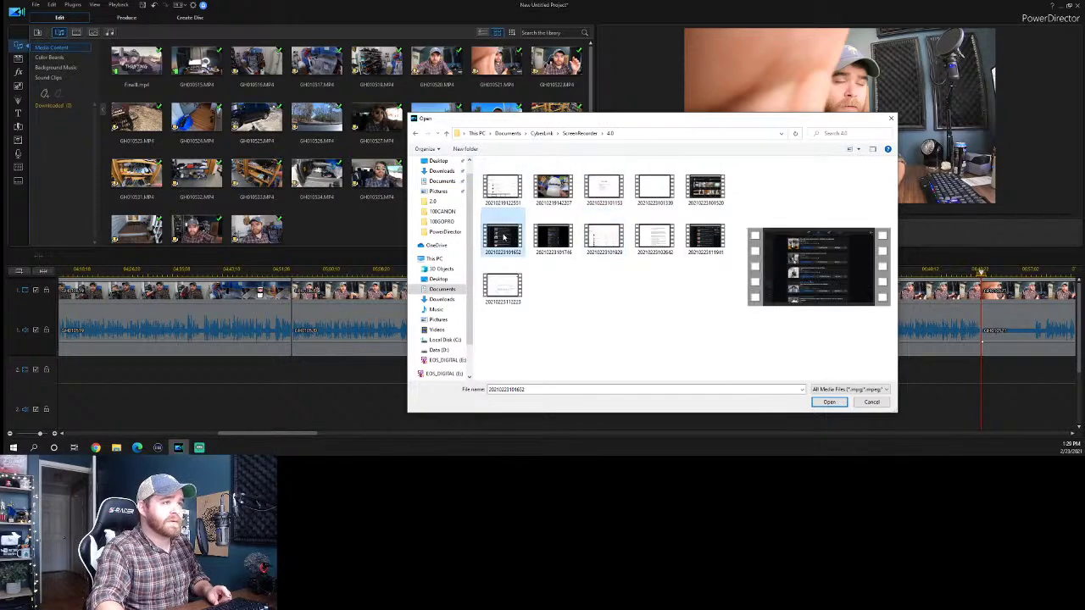
left_click(555, 239)
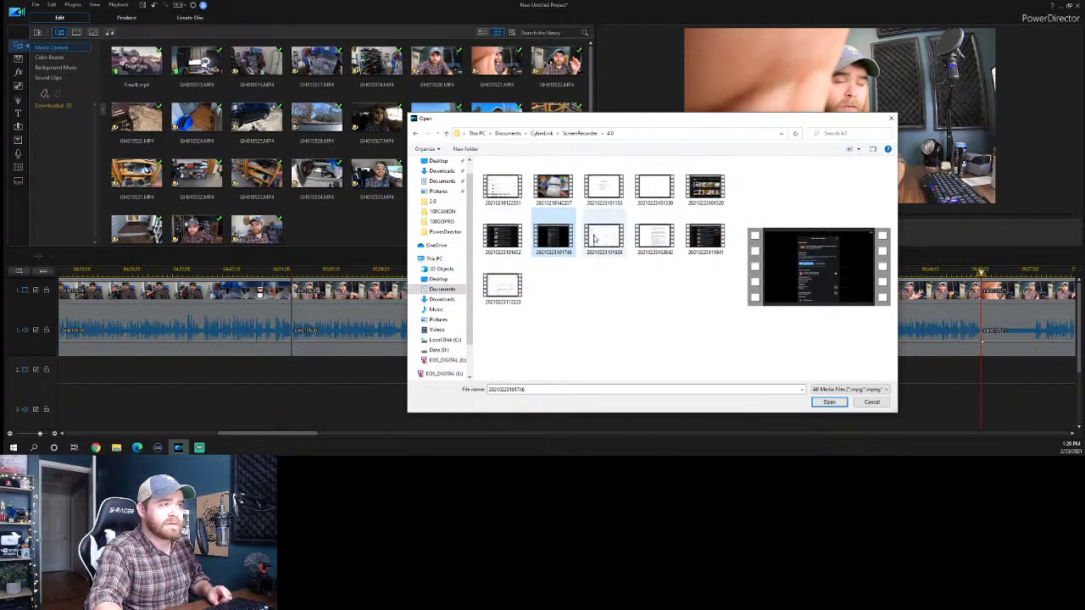
left_click(596, 239)
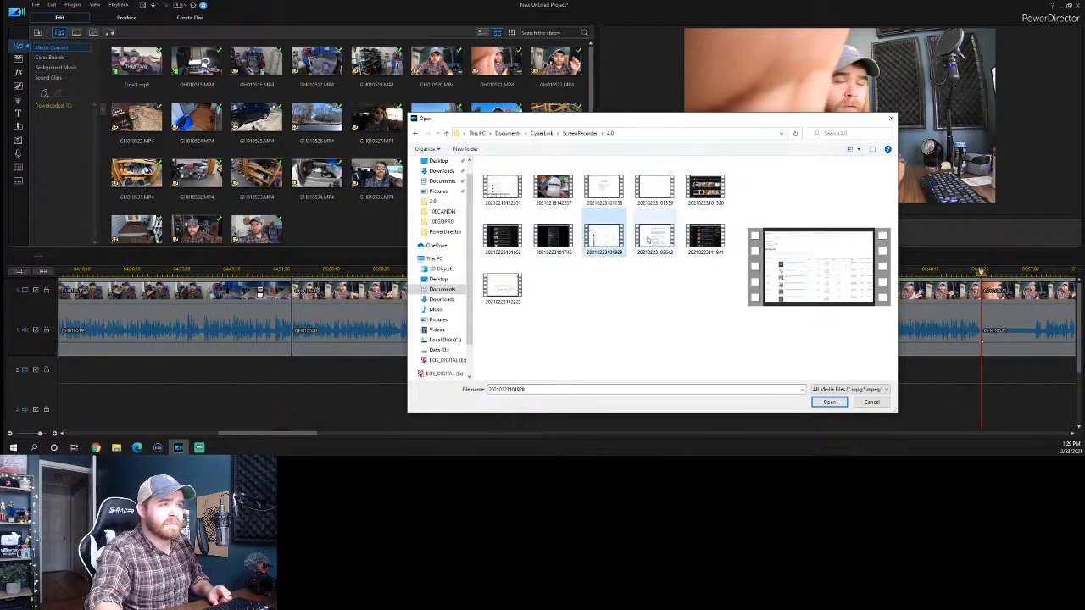
left_click(701, 240)
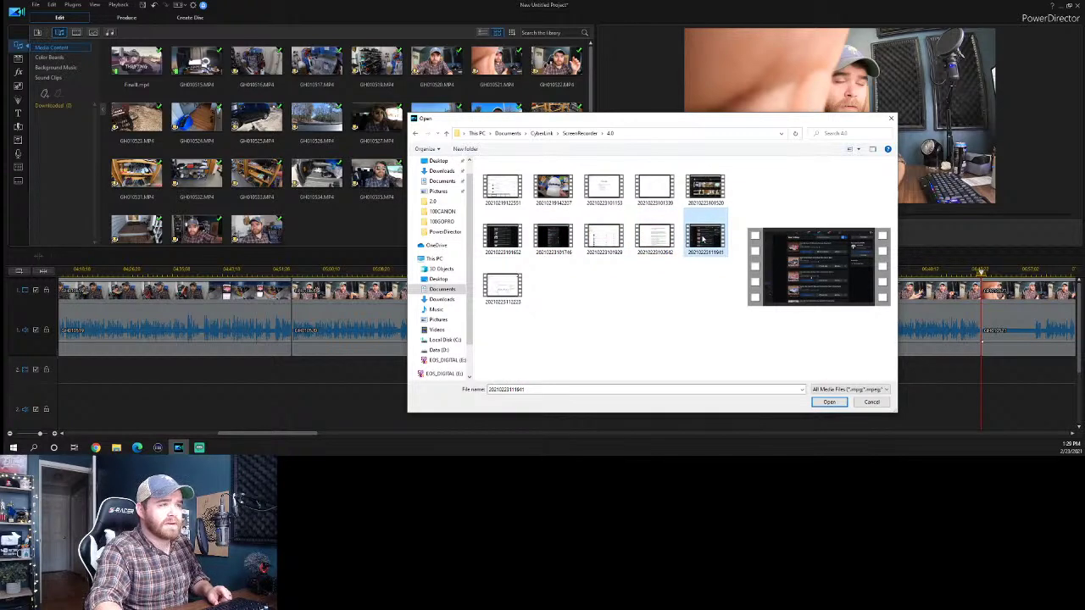
left_click(820, 404)
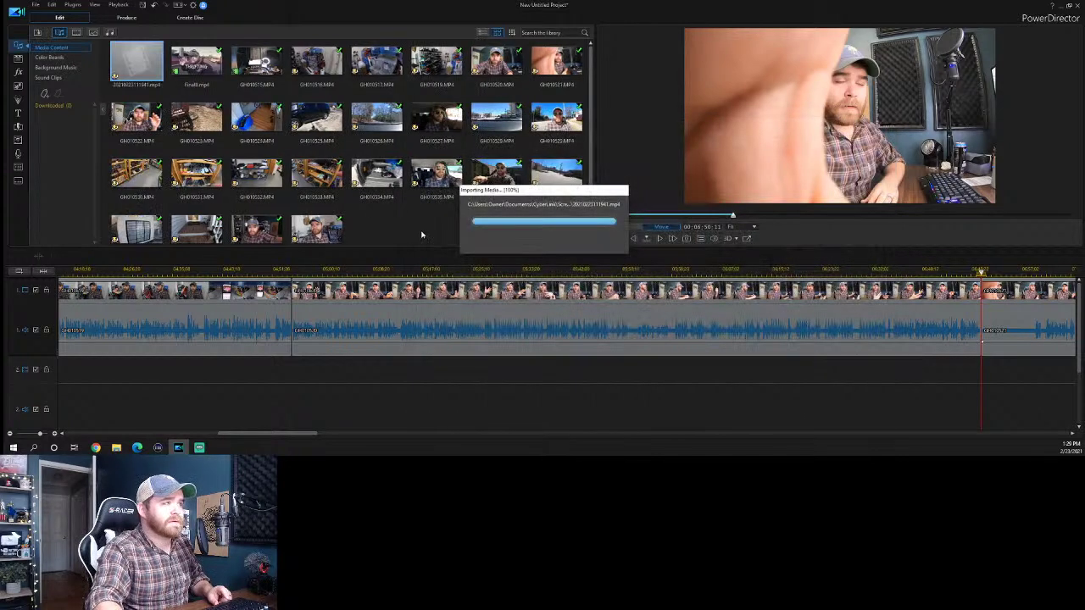
Try placing the screen recording on track 2 from the start of GH010520, play that section, and undo the placement.
left_click_drag(133, 64, 292, 373)
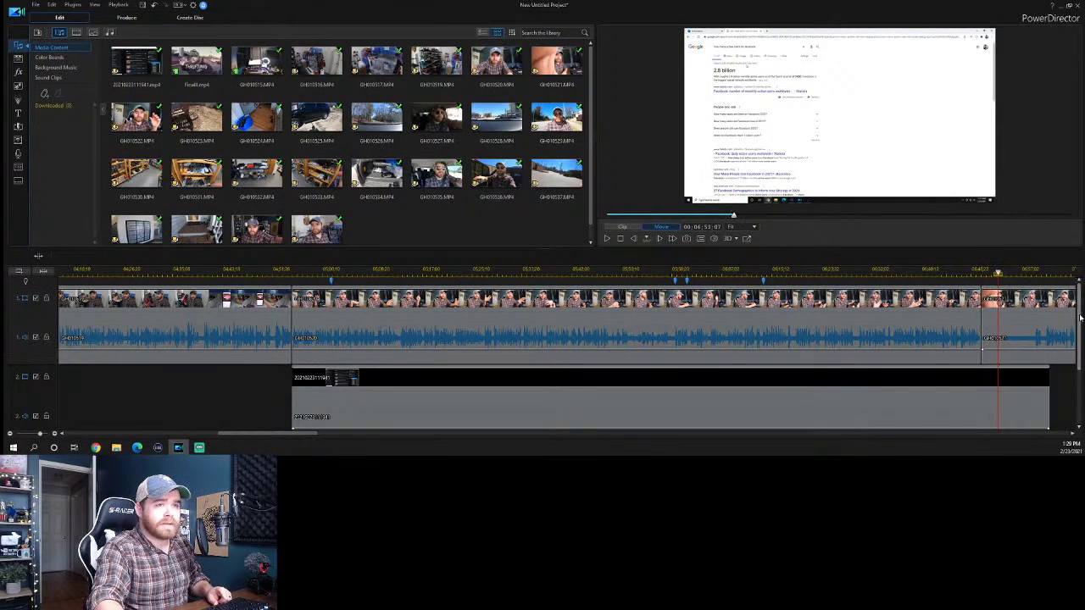
scroll(1080, 316, "down", 1)
left_click(289, 270)
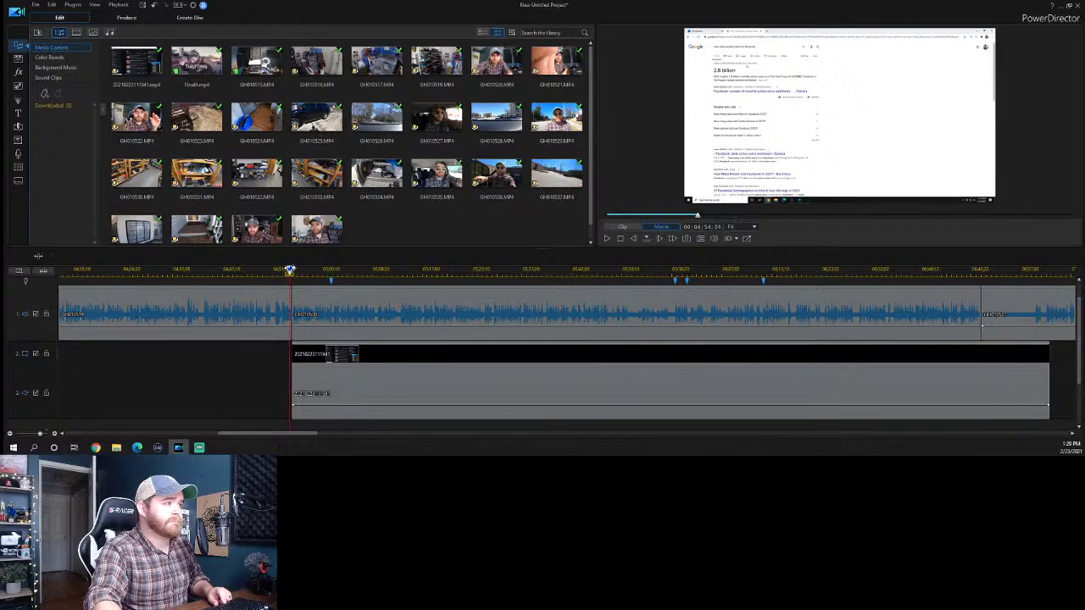
key("space")
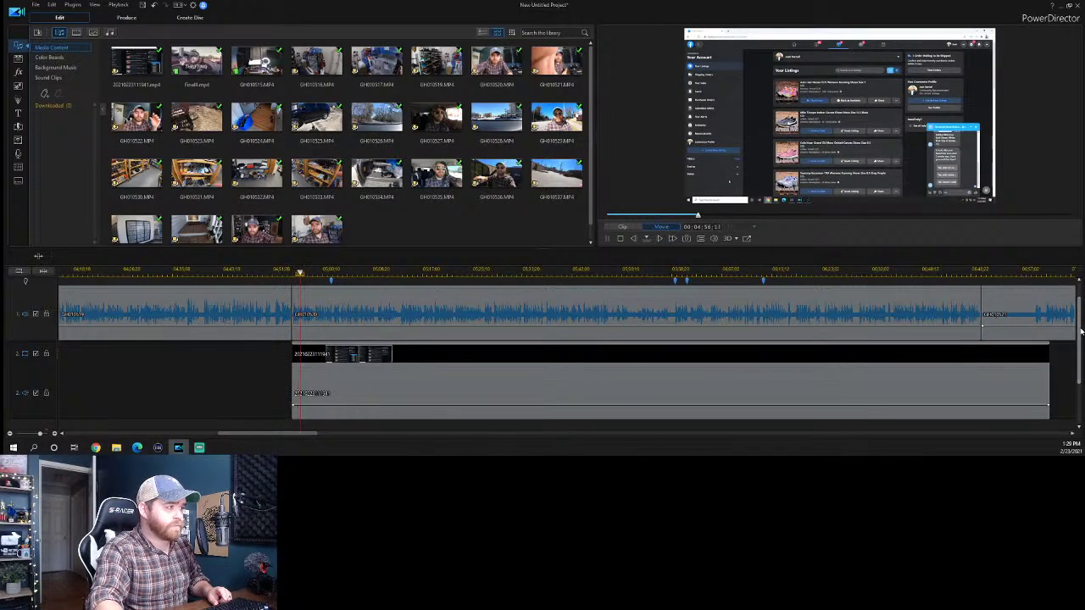
scroll(1081, 311, "up", 1)
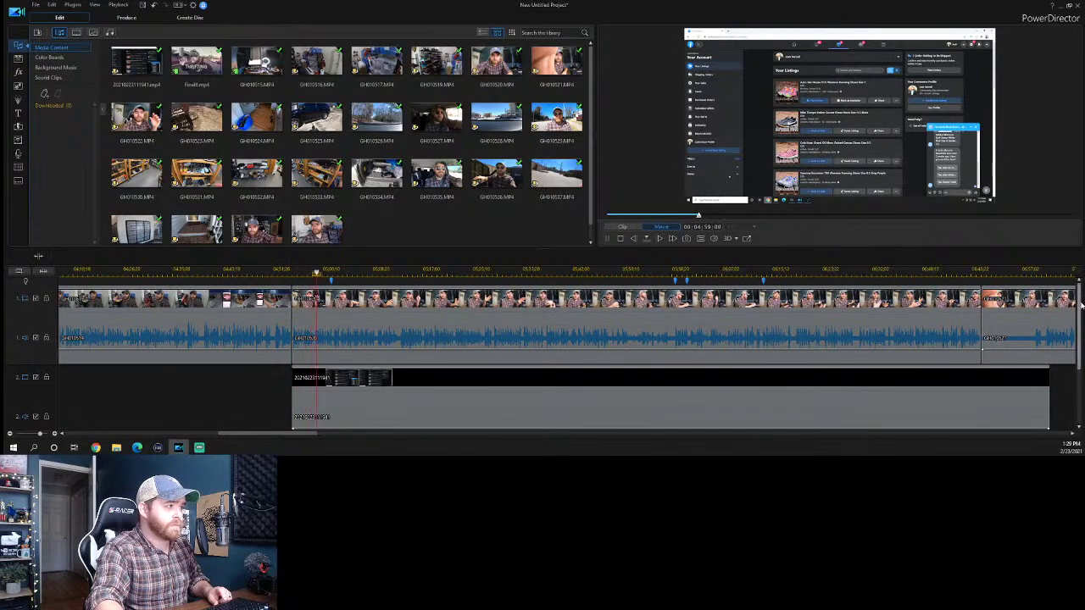
left_click(154, 6)
Move GH010520 down to track 2, enlarge the timeline area and fill the gap on track 1 with the screen recording using Trim to Fit.
left_click_drag(411, 299, 411, 375)
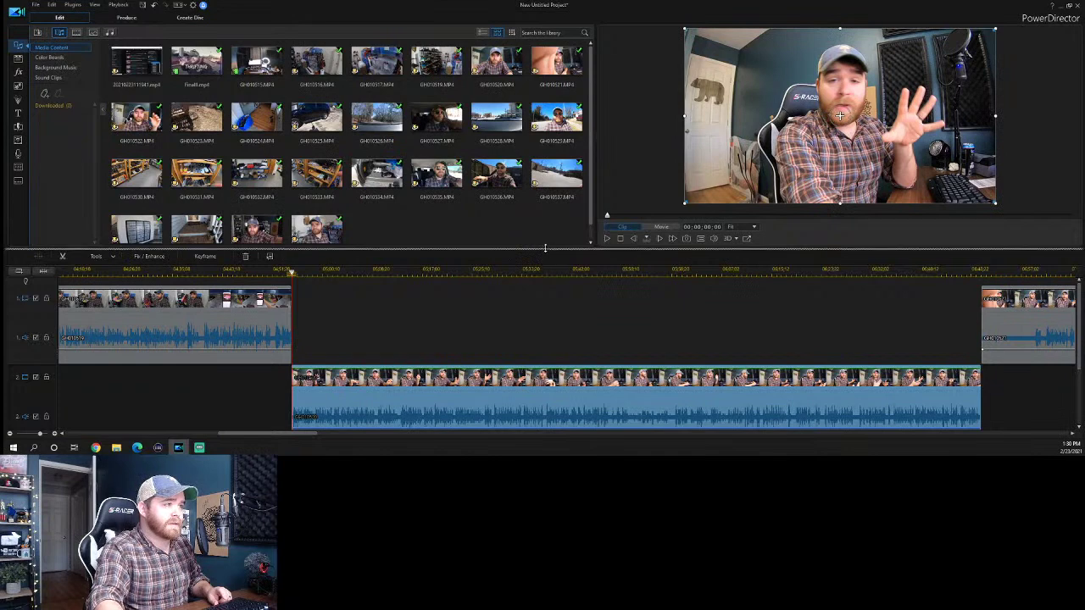
left_click_drag(545, 251, 542, 163)
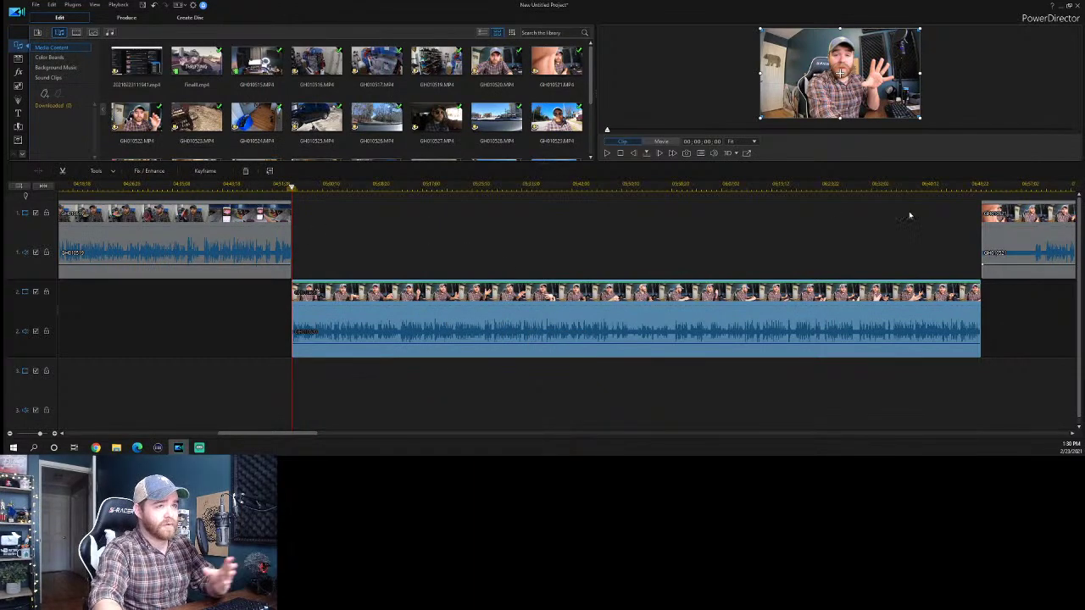
left_click(136, 63)
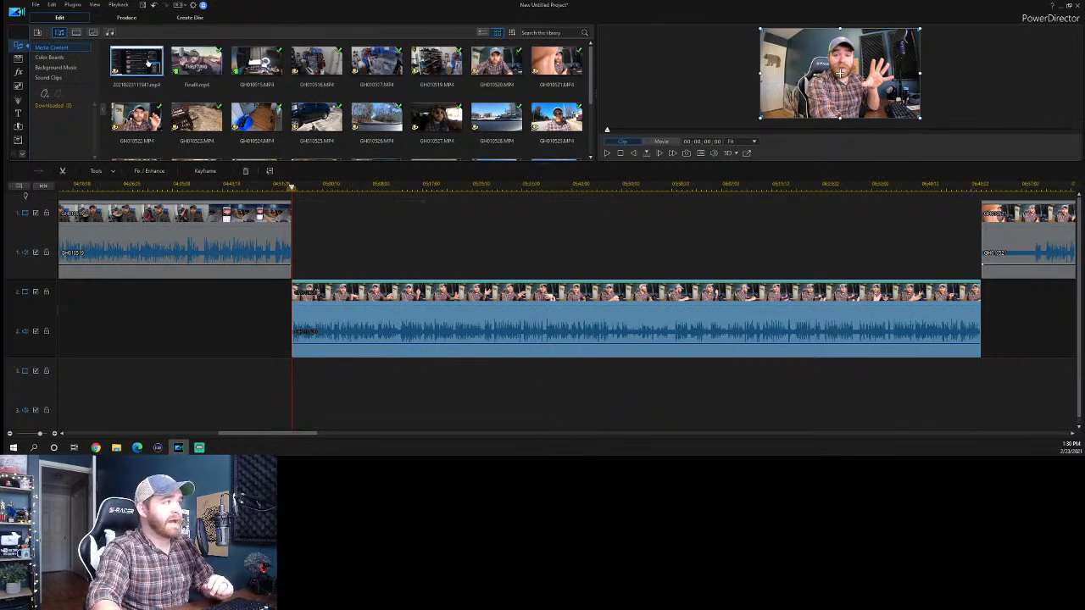
left_click_drag(317, 134, 293, 234)
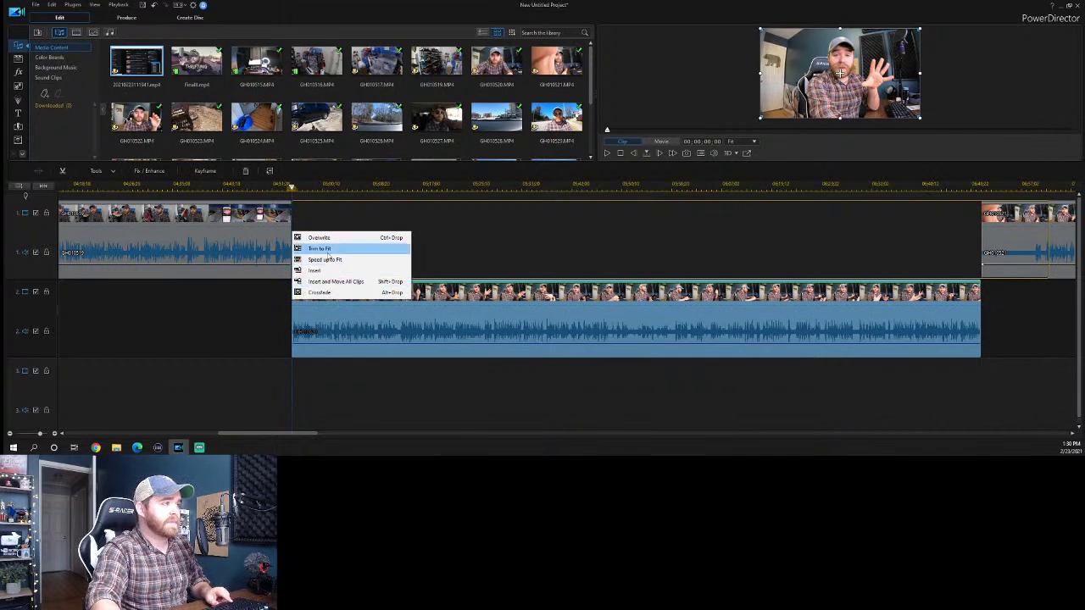
left_click(327, 249)
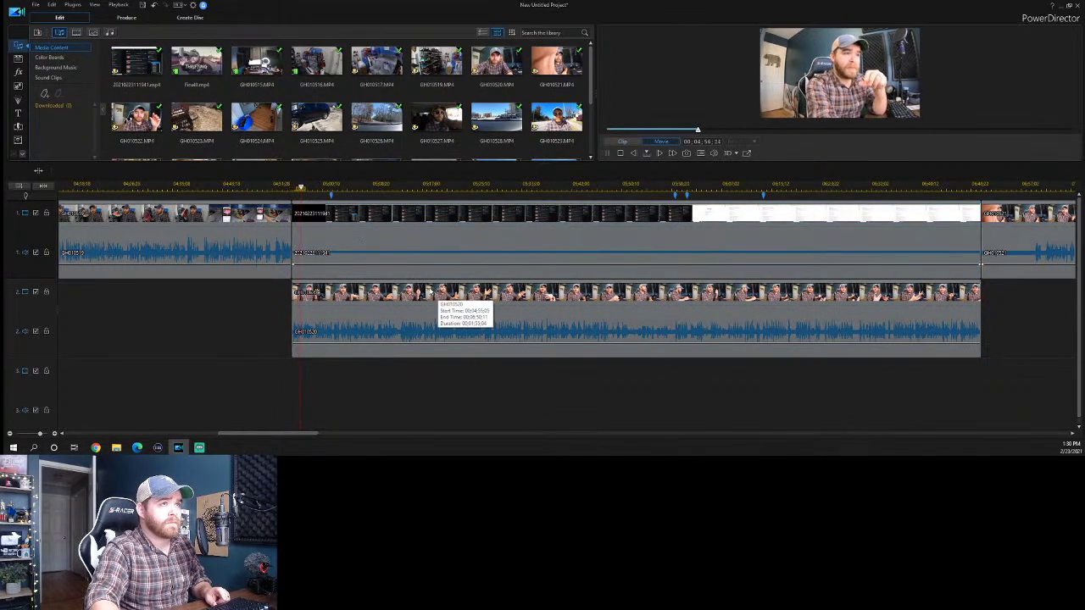
Shrink the GH010520 picture to a small inset and place it in the lower-left corner of the video frame.
left_click(398, 305)
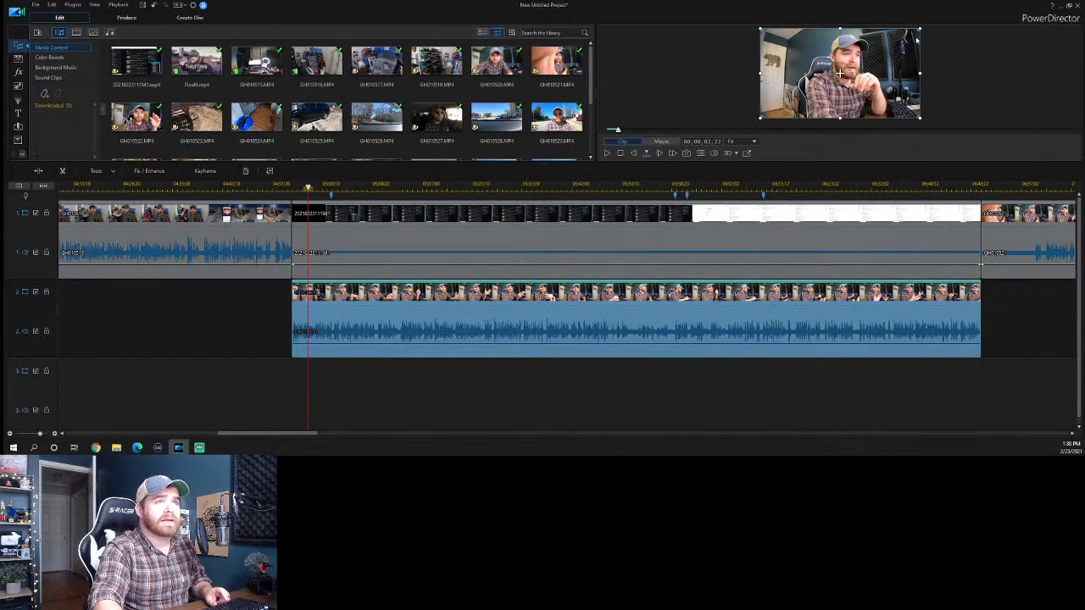
left_click(839, 74)
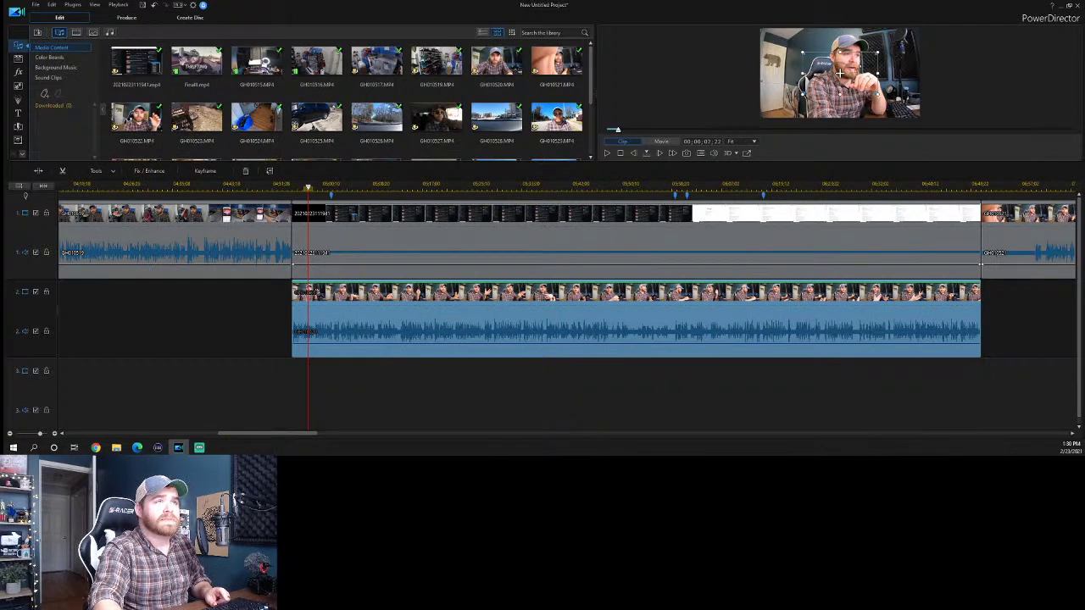
left_click_drag(839, 74, 797, 73)
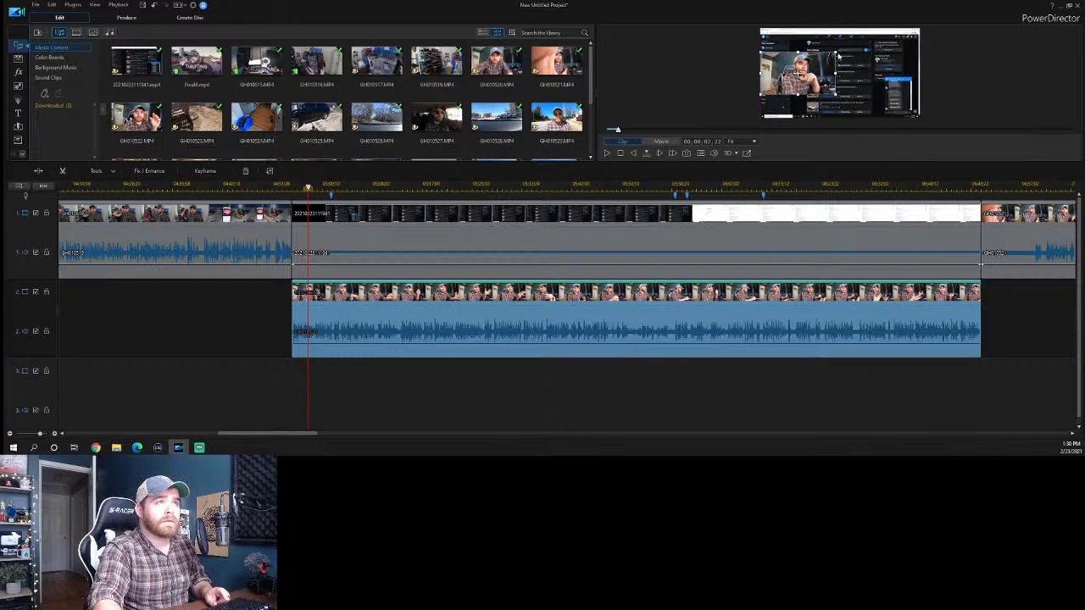
left_click(797, 75)
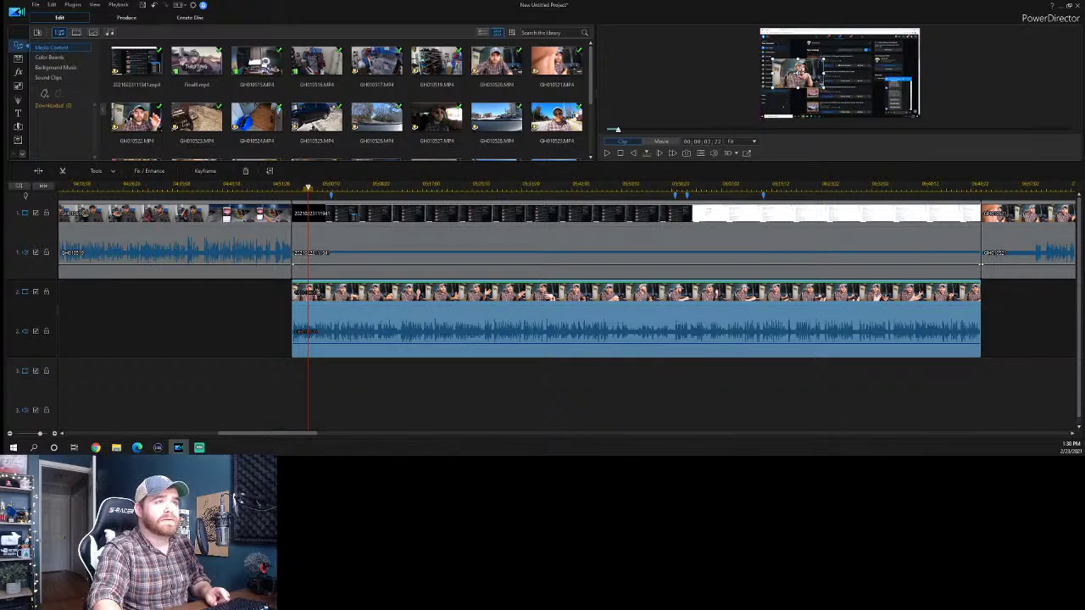
left_click_drag(798, 74, 787, 104)
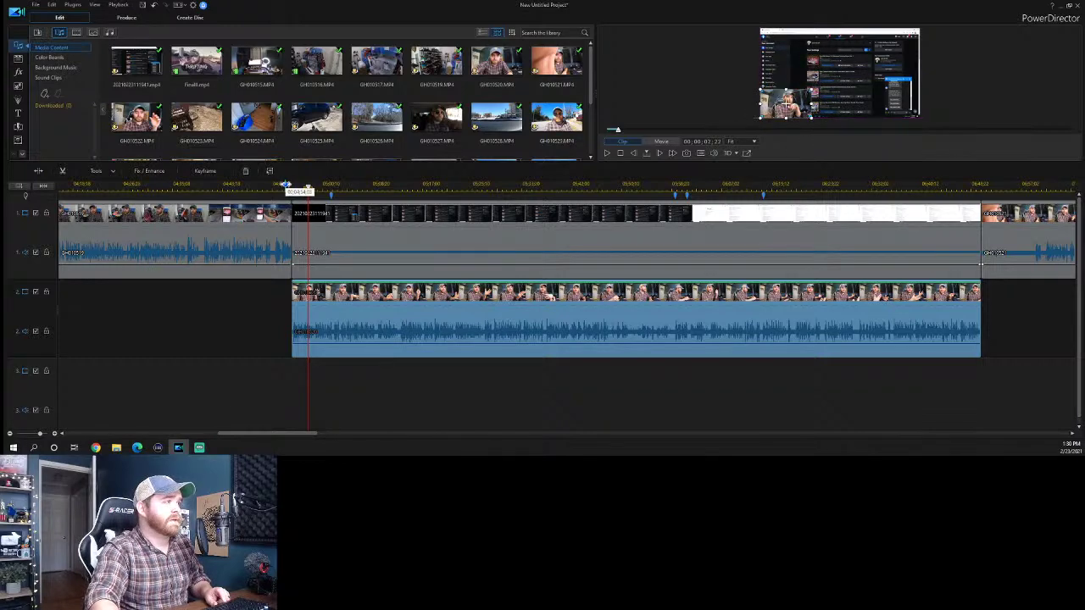
Play from 00:04:54:02 into the overlay section, split the screen recording at about 00:05:01 and delete its opening part, closing the gap.
left_click(286, 185)
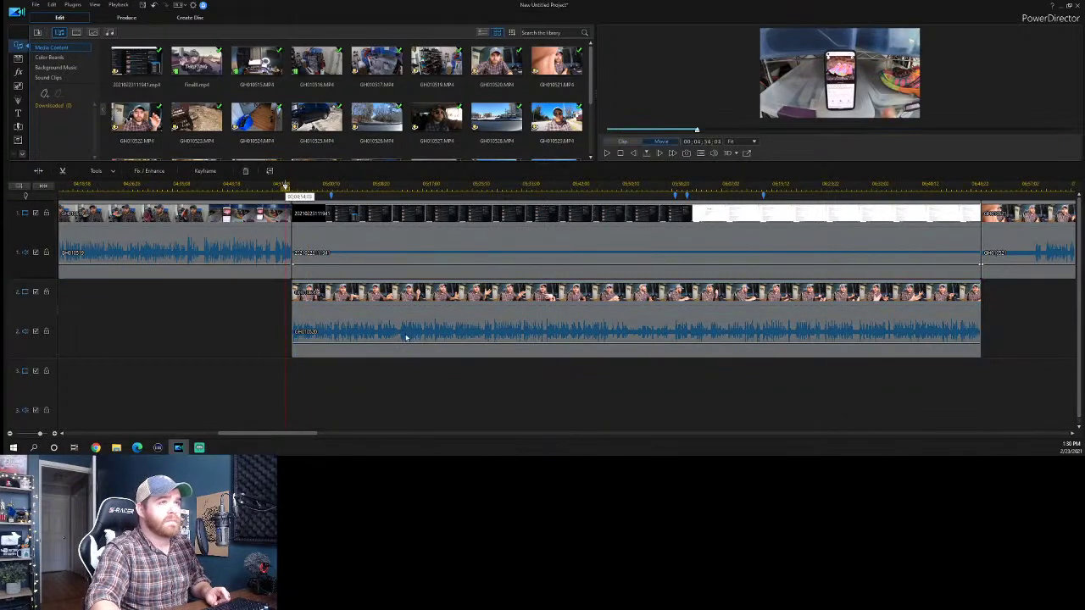
key("space")
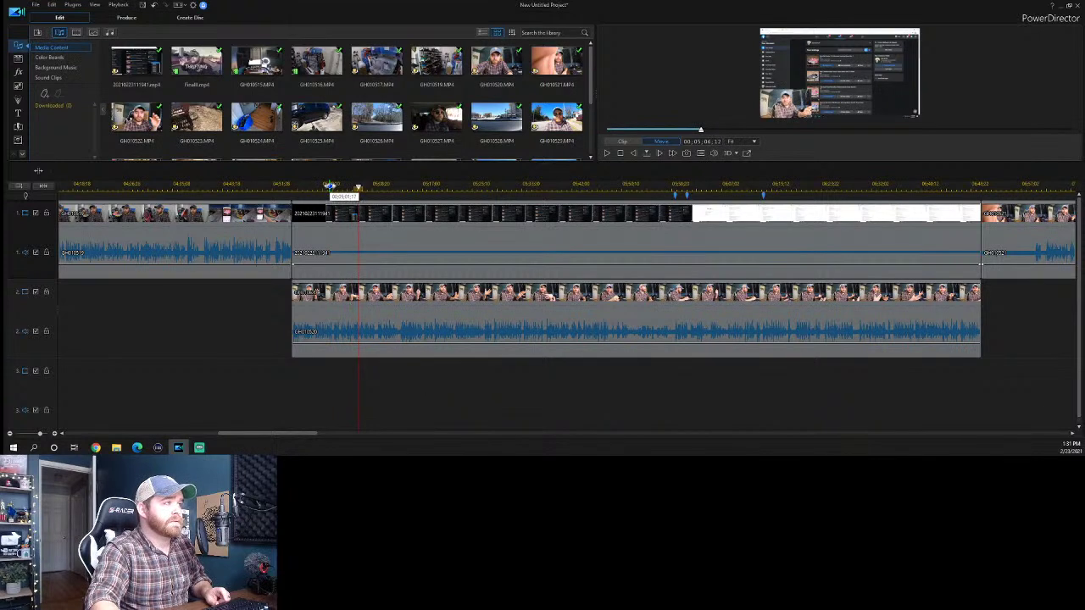
left_click(330, 185)
left_click(332, 243)
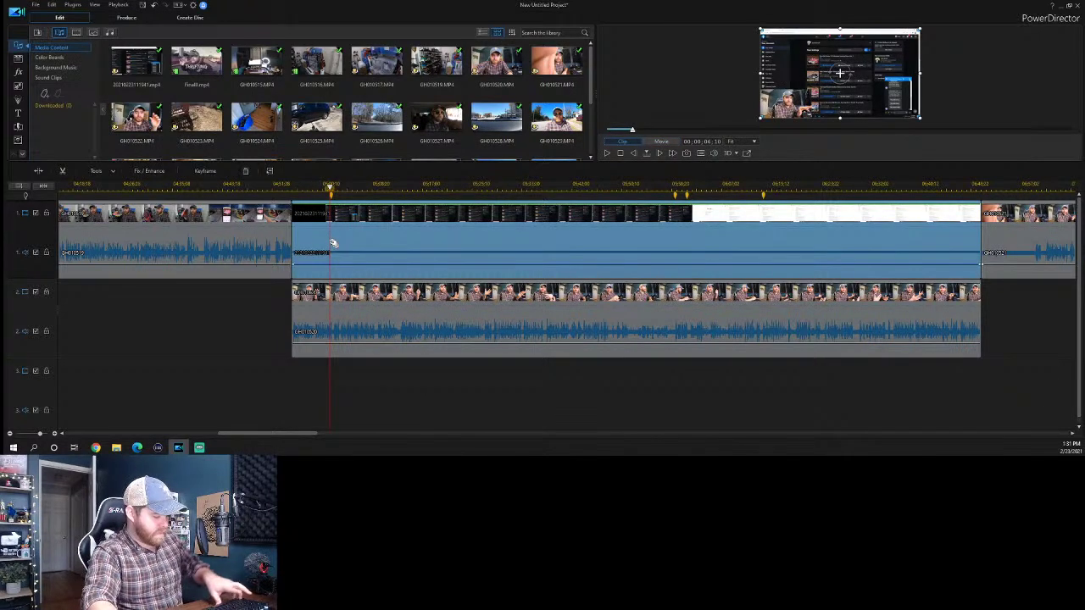
left_click(321, 254)
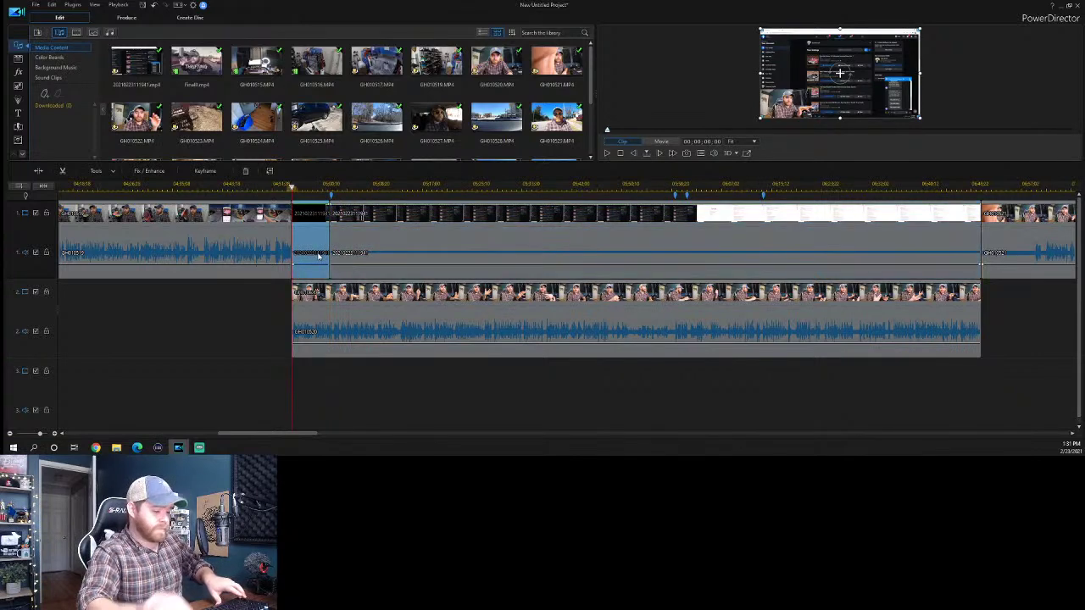
key("Delete")
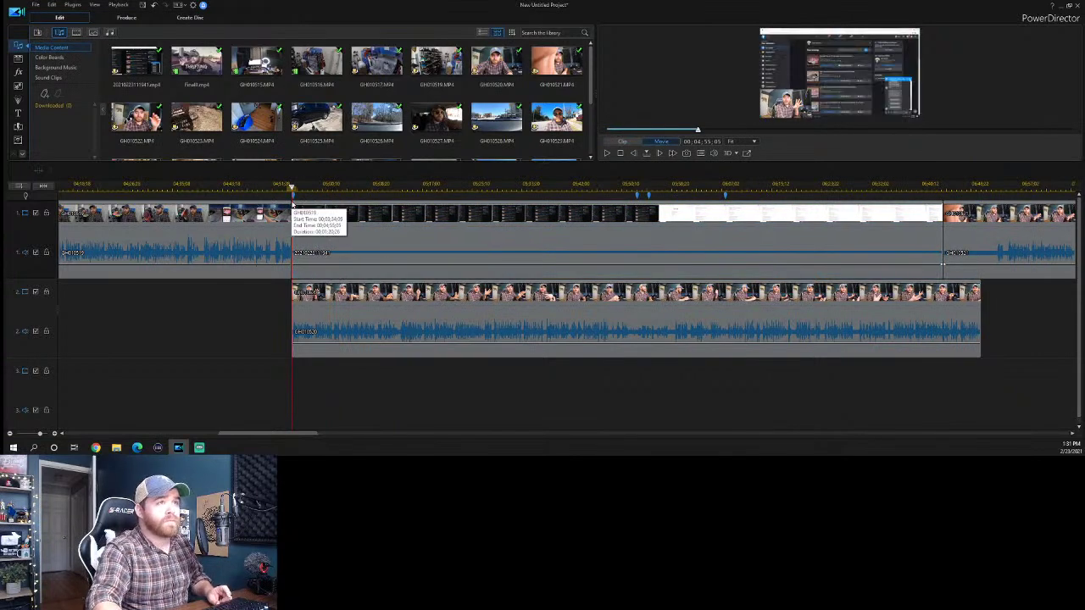
Play the opening of the overlay section and try extending the screen recording's start slightly over the preceding GH010519 clip using Overwrite.
key("space")
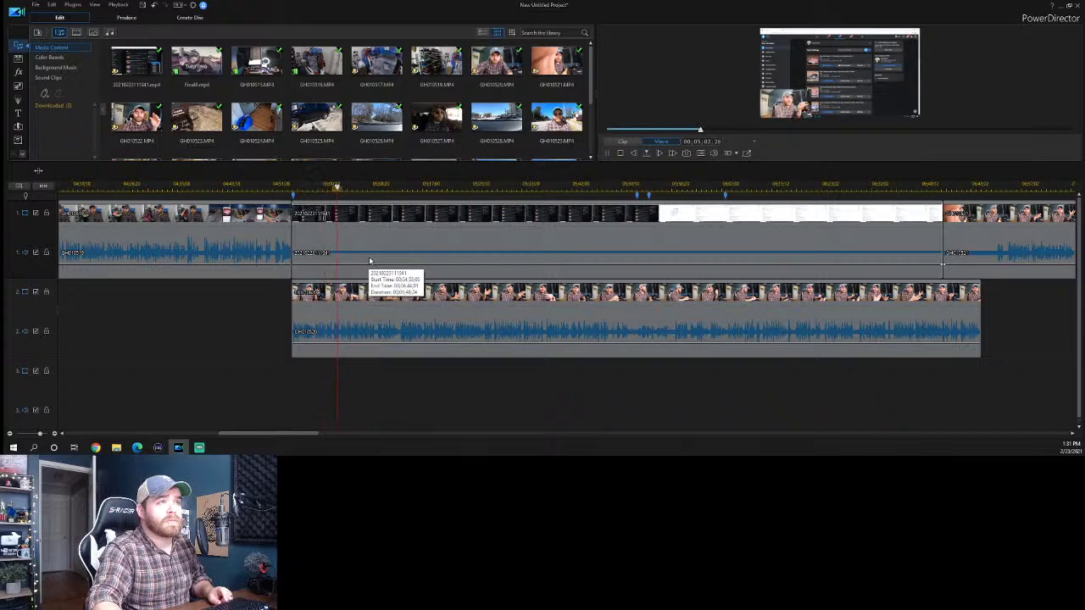
left_click(318, 237)
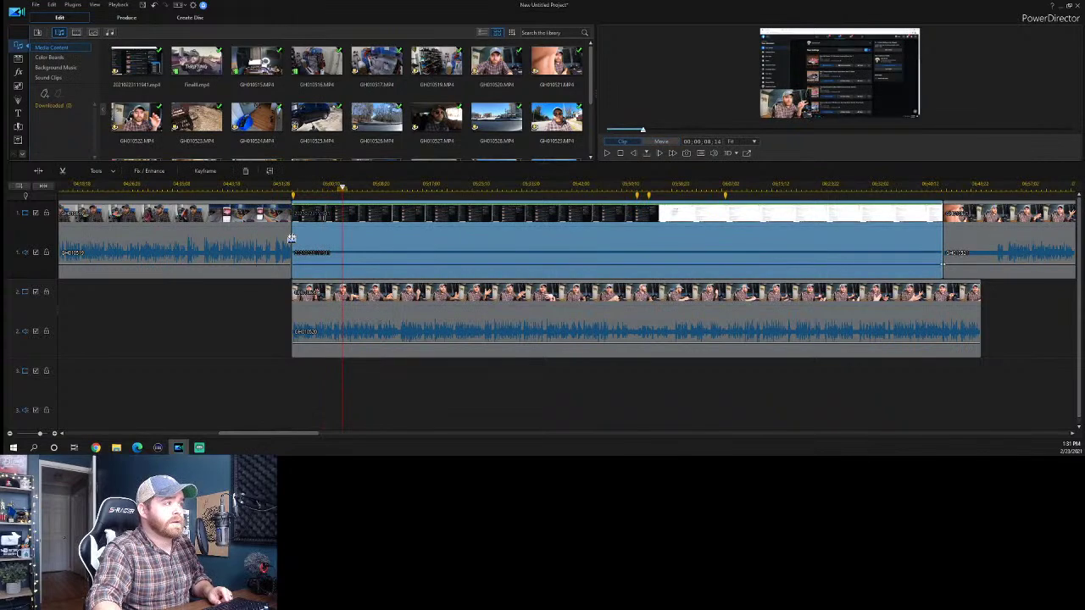
left_click(290, 238)
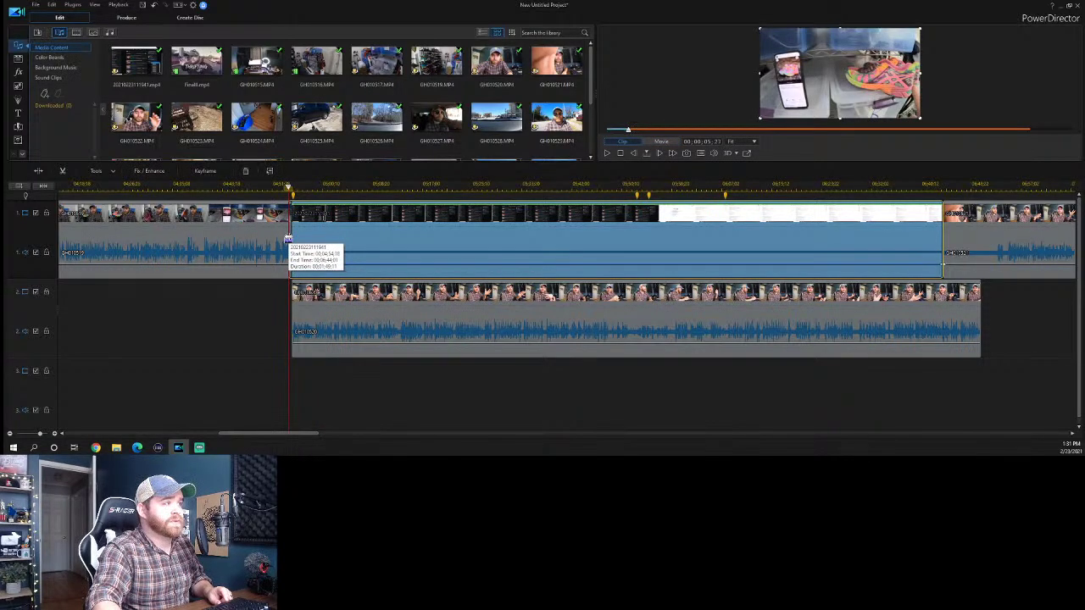
left_click_drag(288, 238, 290, 239)
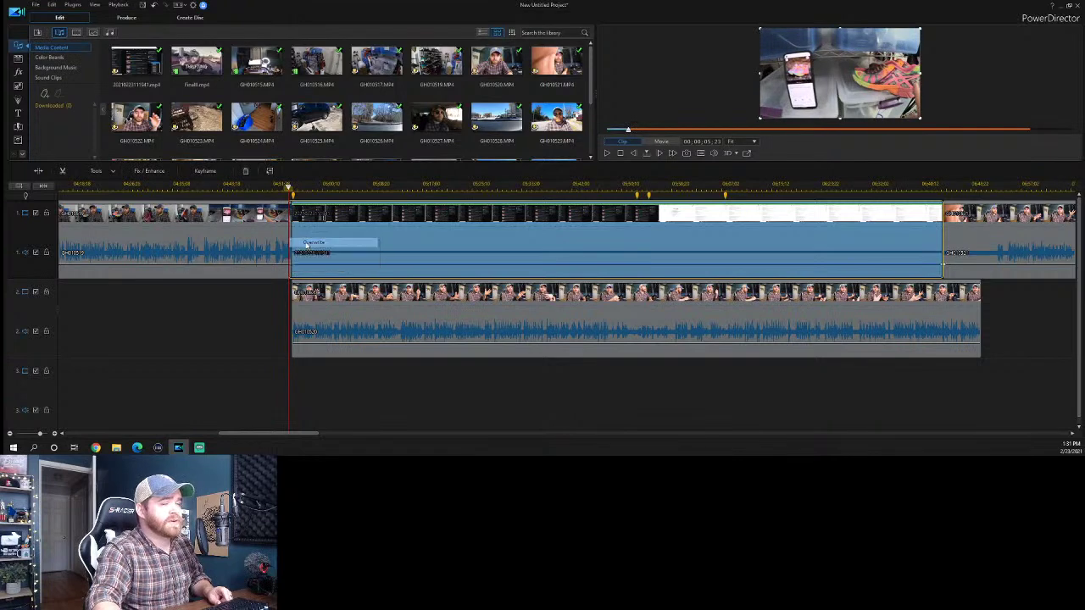
left_click(312, 244)
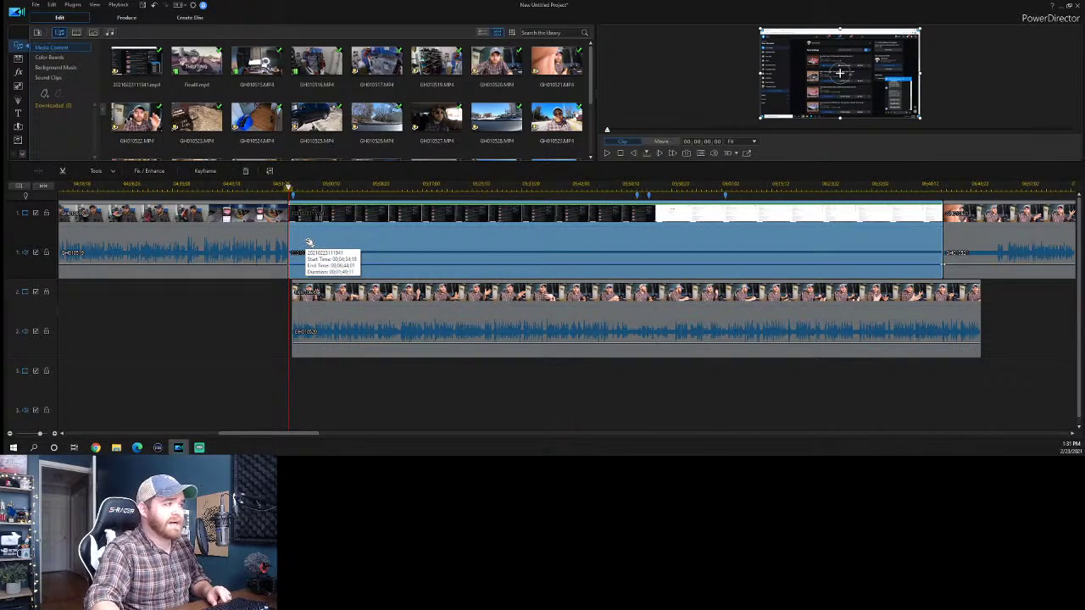
left_click(288, 245)
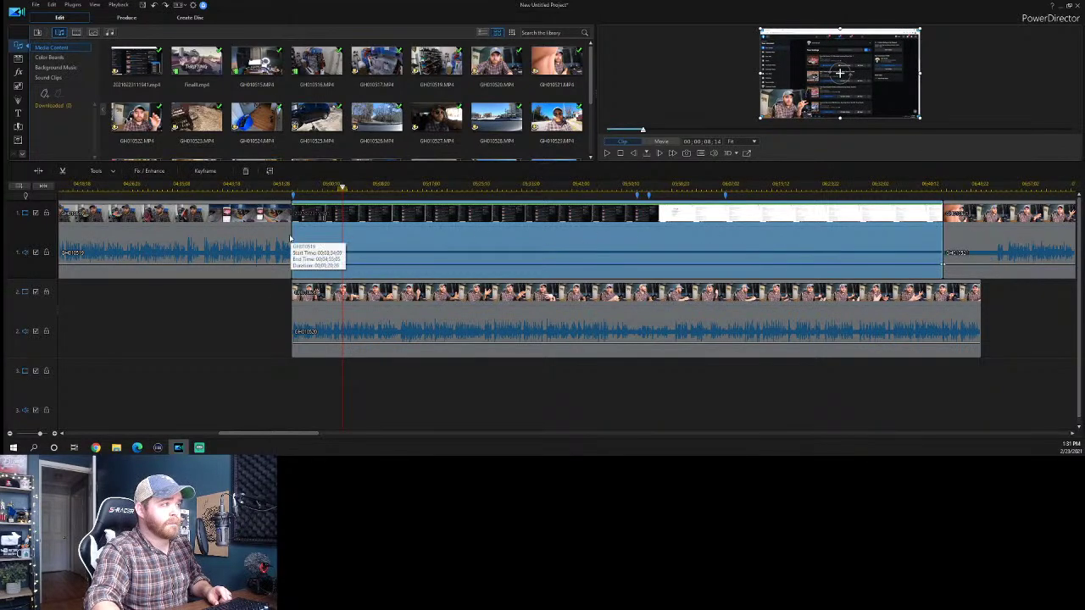
Extend the screen recording's start by about one second using Trim and Move Clips, and play the transition from GH010519 into it.
left_click(291, 237)
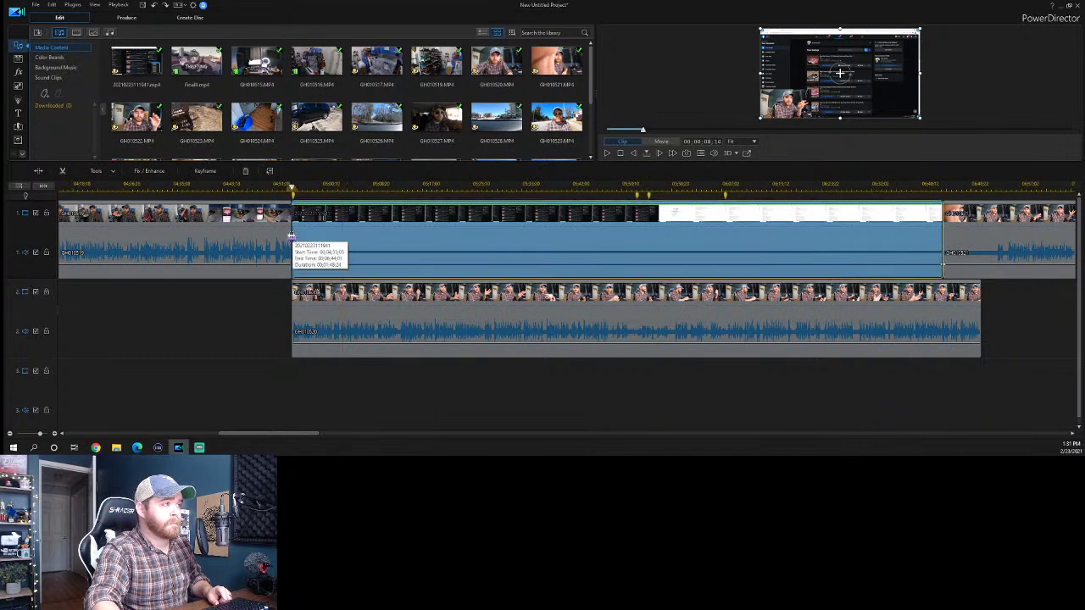
left_click_drag(284, 238, 283, 239)
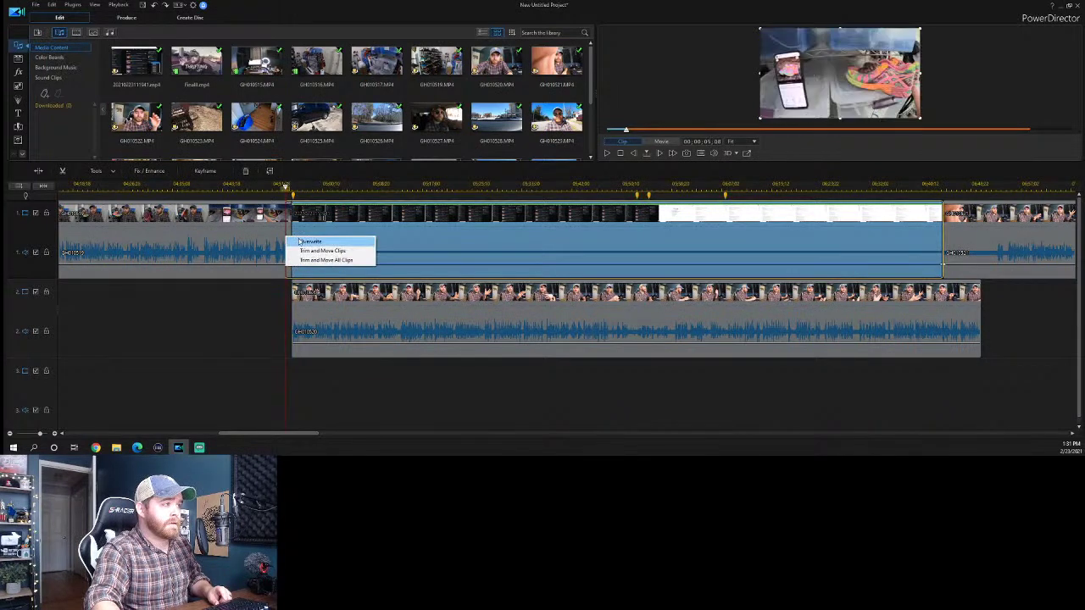
left_click(311, 254)
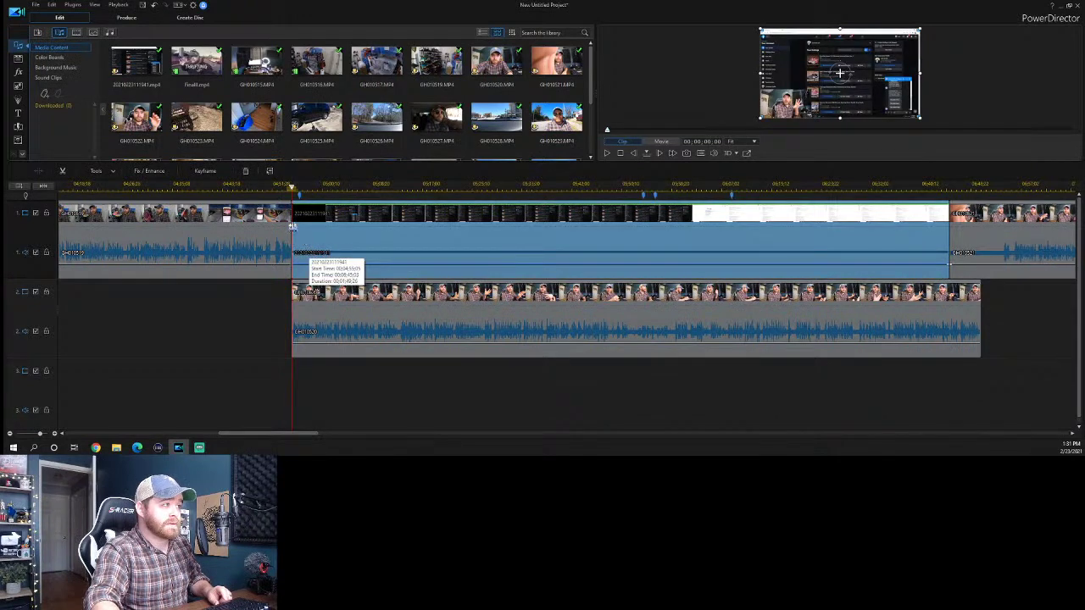
left_click(282, 186)
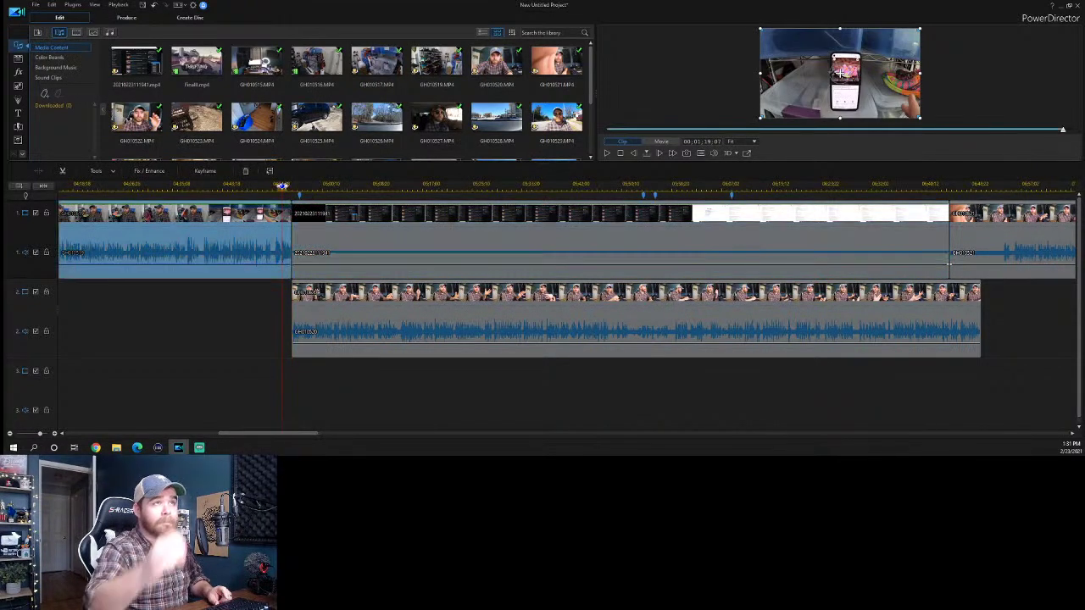
key("space")
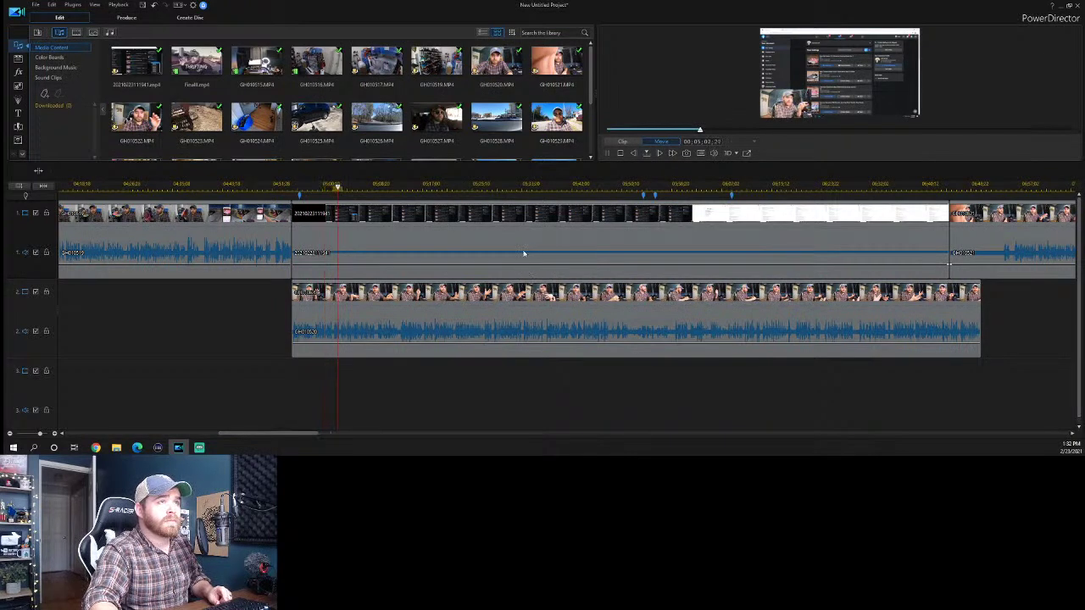
key("space")
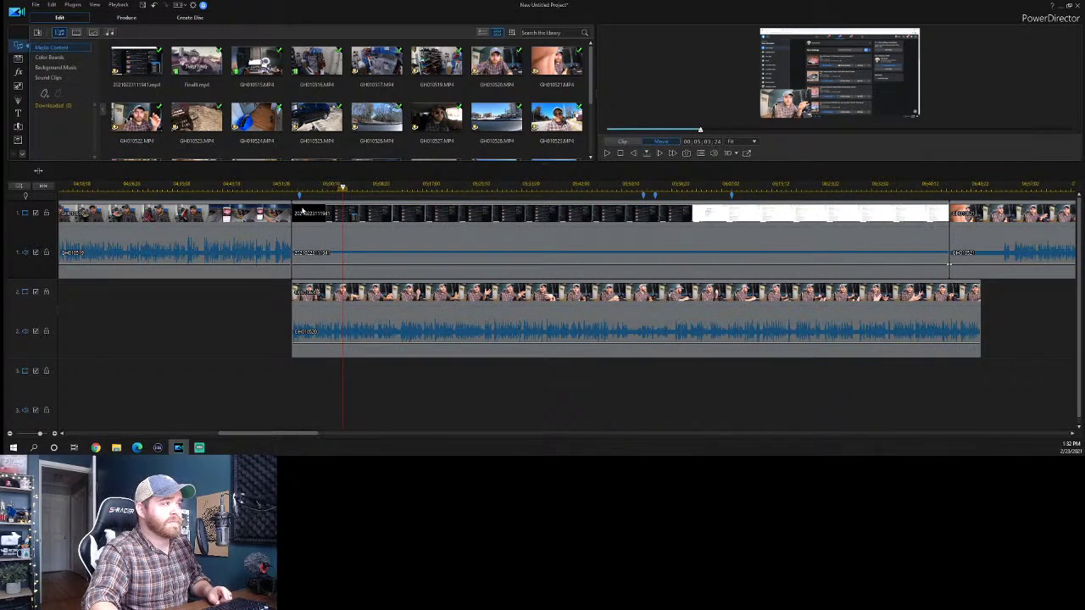
Trim a little over one second off the start of the screen recording on track 1 using Trim and Move Clips.
scroll(335, 191, "up", 2)
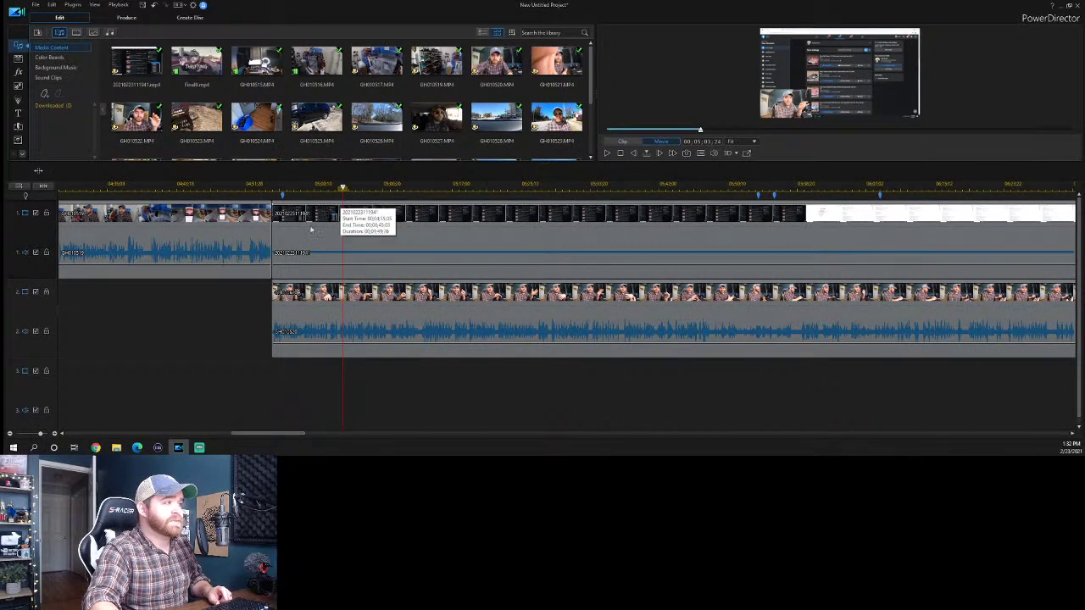
left_click(278, 235)
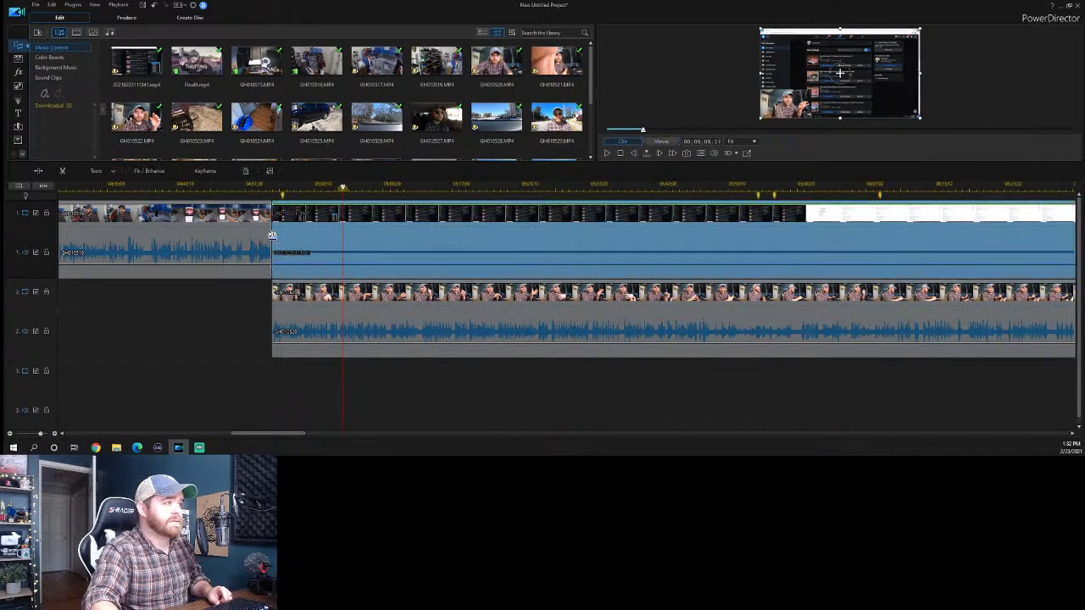
left_click_drag(273, 236, 282, 240)
left_click(309, 251)
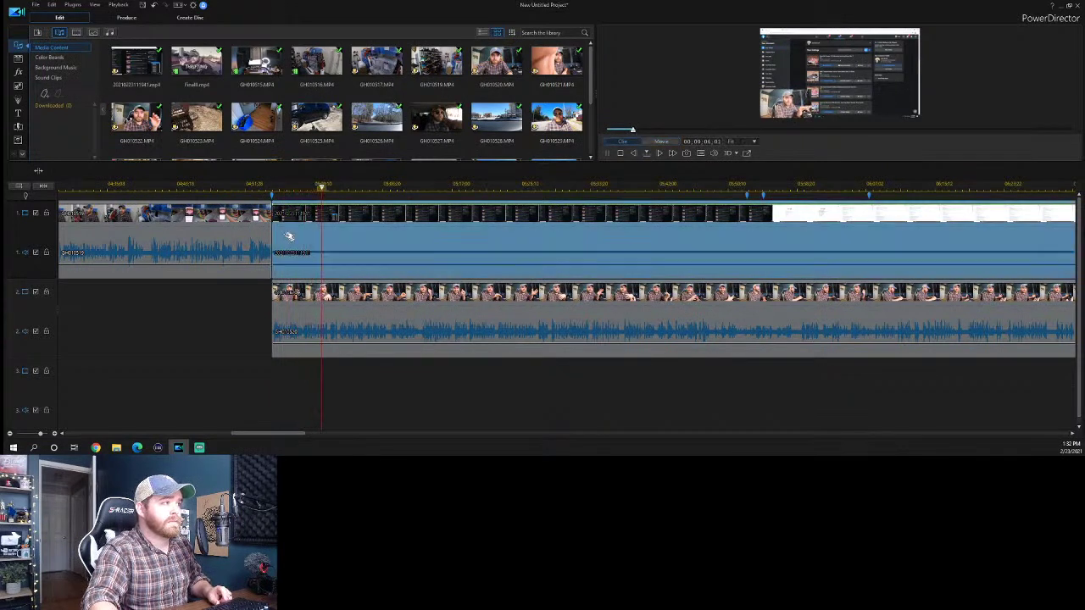
Trim a few more frames off the screen recording's start with Trim and Move Clips, keeping it against GH010519.
left_click(286, 237)
left_click(271, 243)
left_click(273, 242)
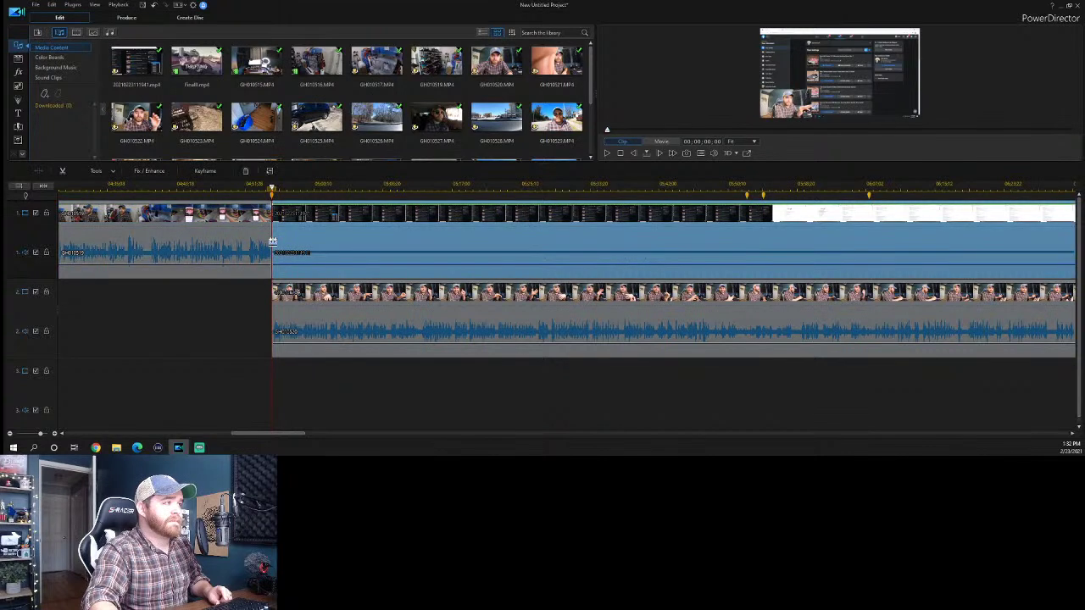
key("space")
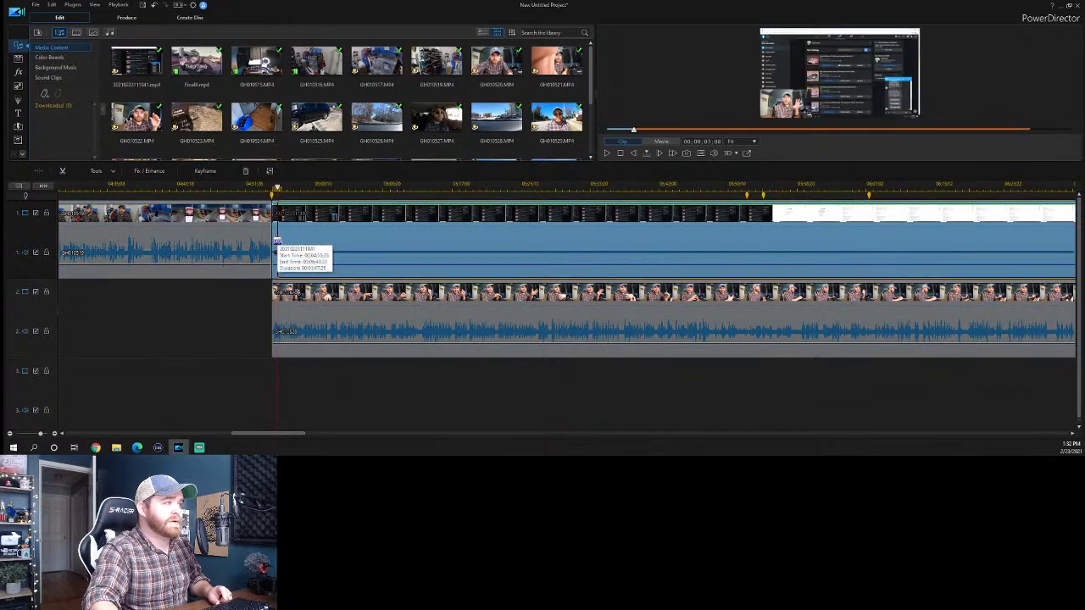
key("space")
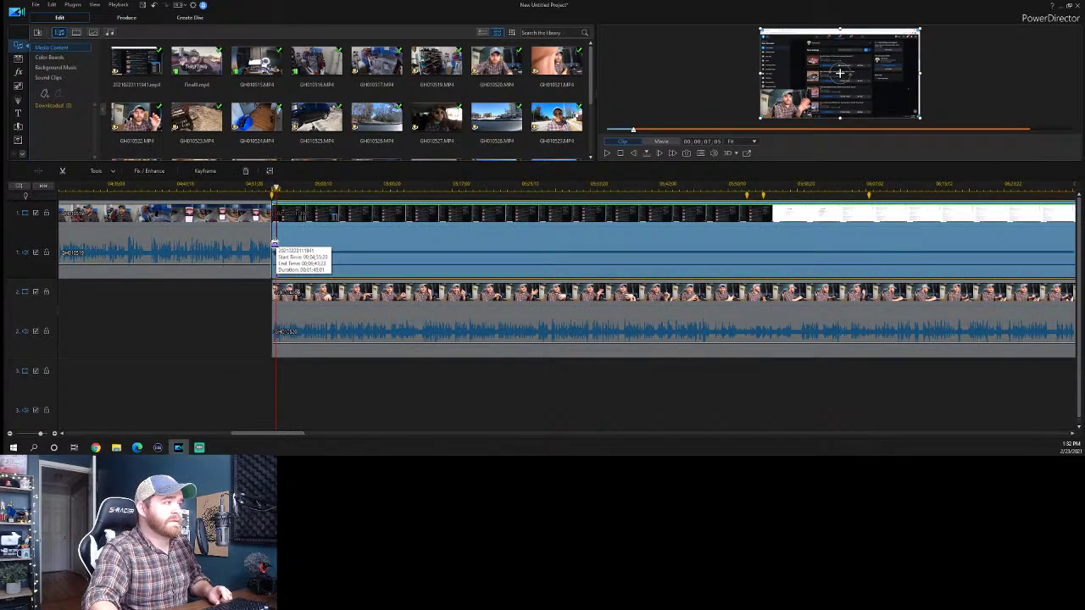
left_click_drag(276, 243, 273, 244)
left_click(305, 257)
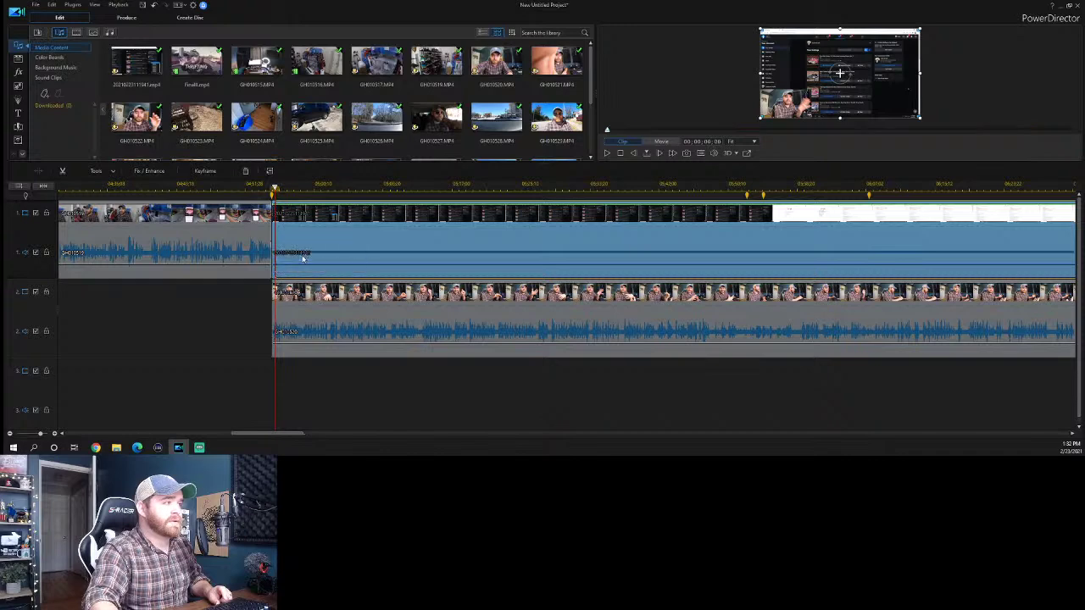
Play the movie from just before the overlay section to about 00:05:26 and check the screen recording's sync with the talking inset.
left_click(263, 188)
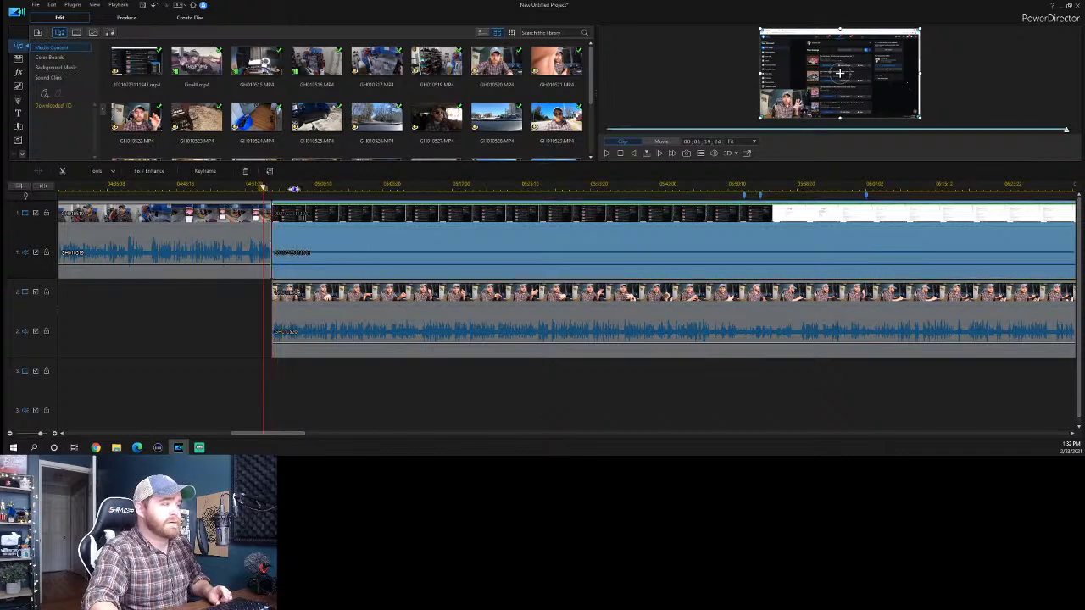
left_click(661, 141)
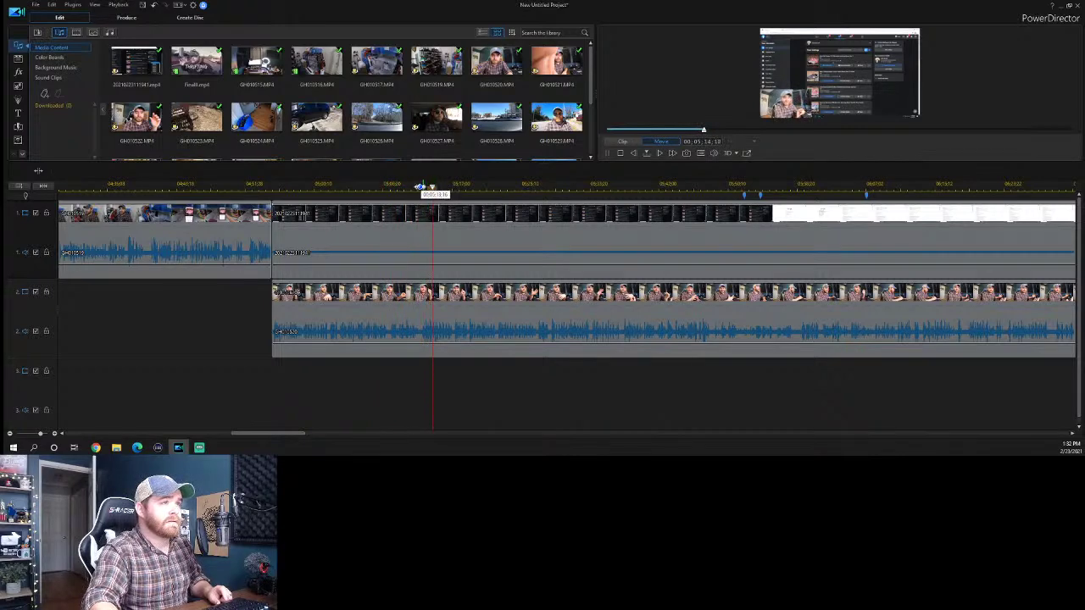
scroll(440, 188, "down", 2)
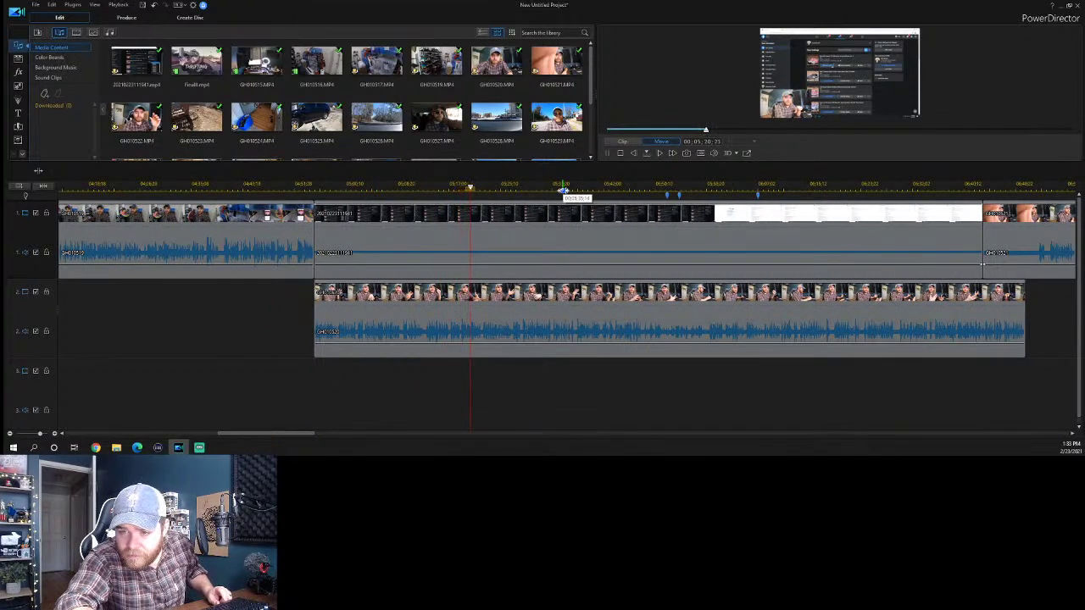
key("space")
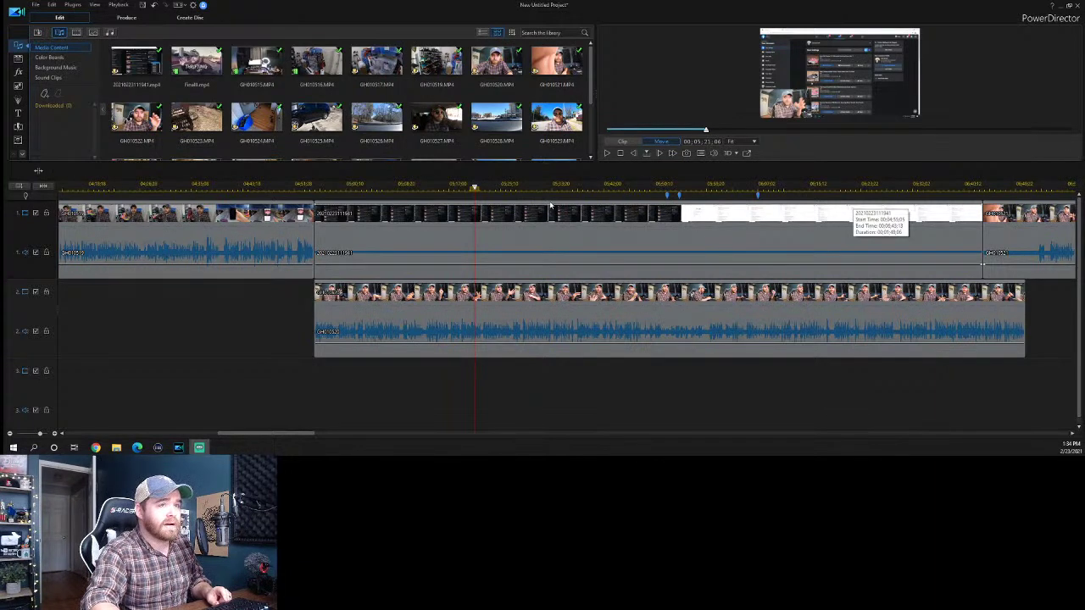
left_click(485, 185)
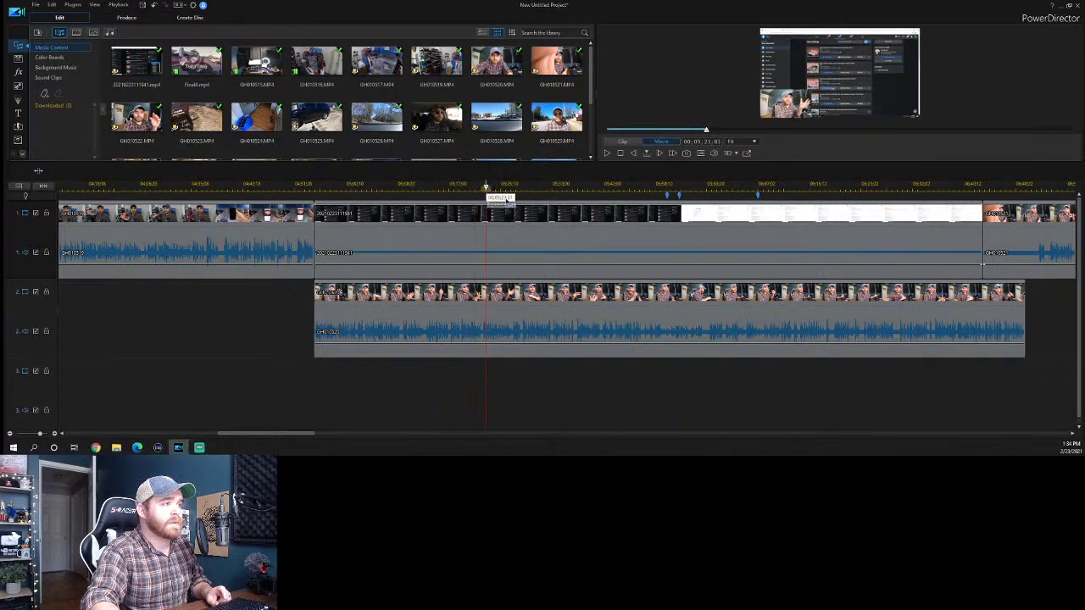
key("space")
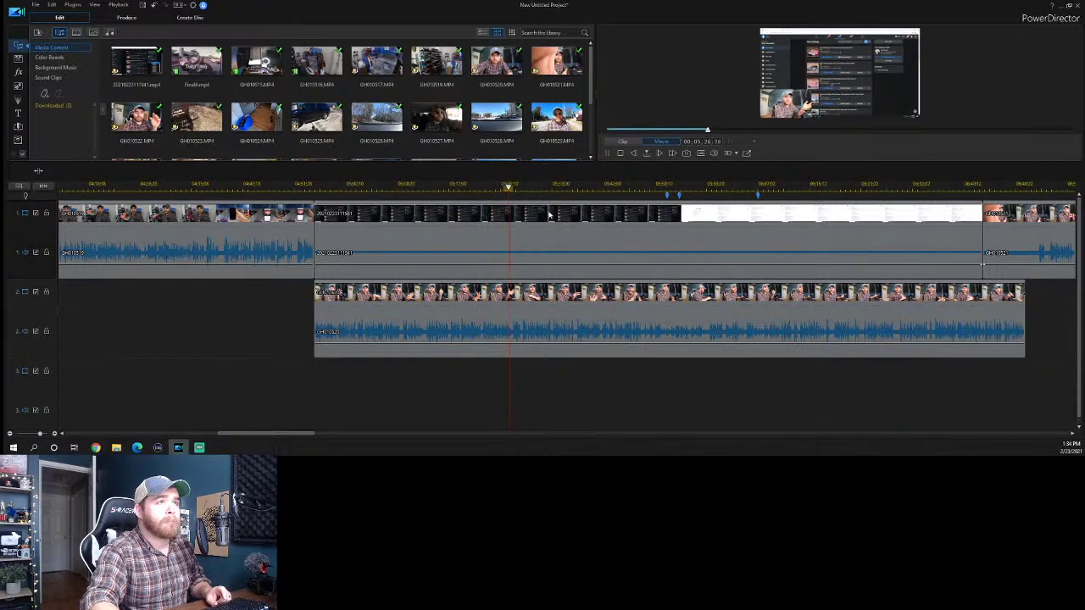
Select the screen recording and trim about half a second off its start using Trim and Move Clips.
left_click(362, 218)
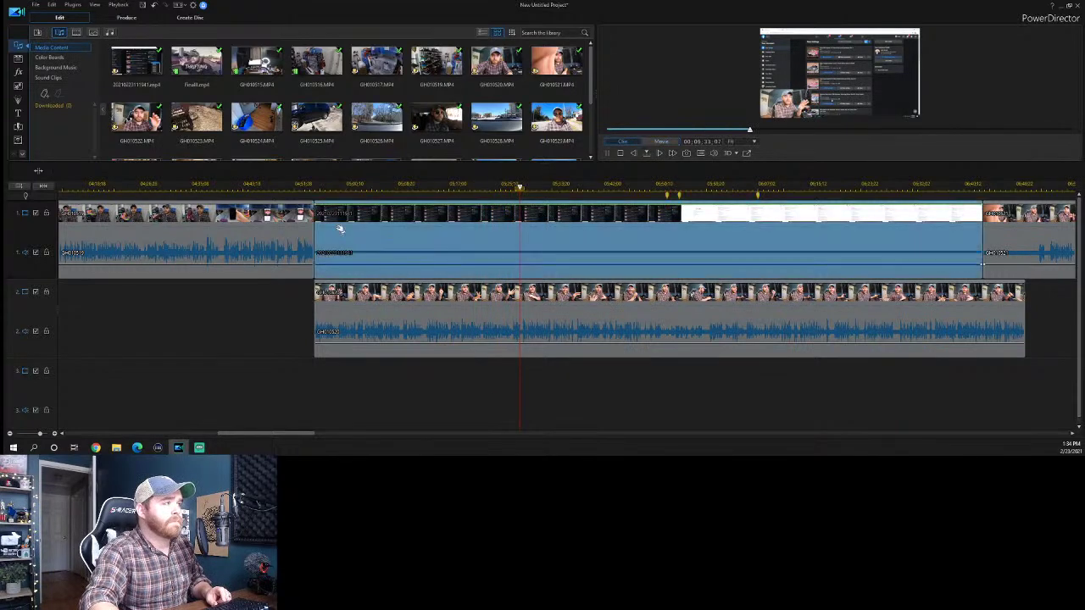
scroll(343, 187, "up", 1)
scroll(517, 183, "up", 1)
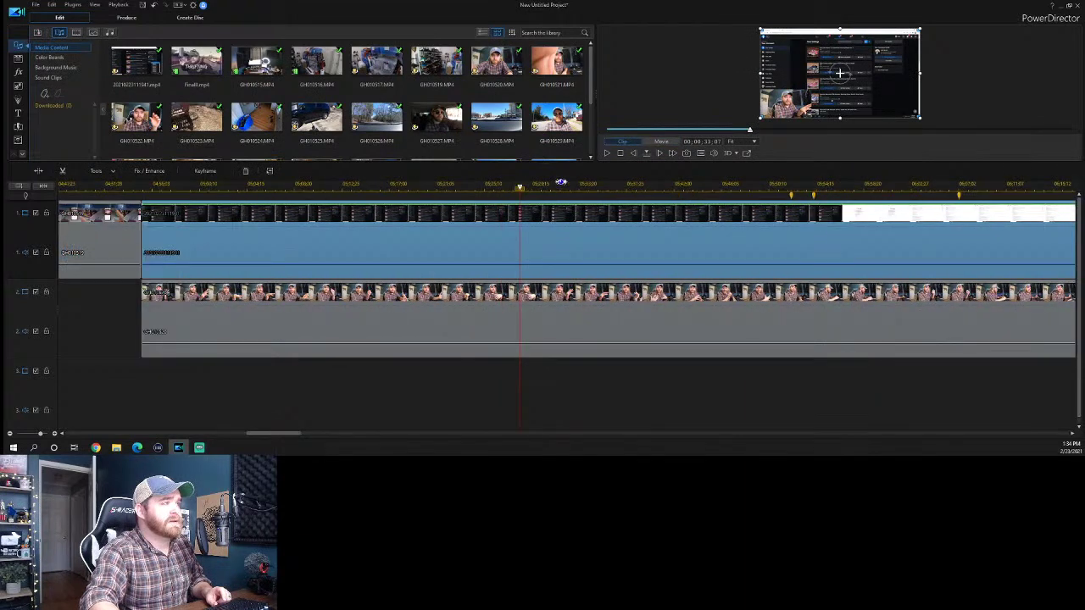
left_click(141, 236)
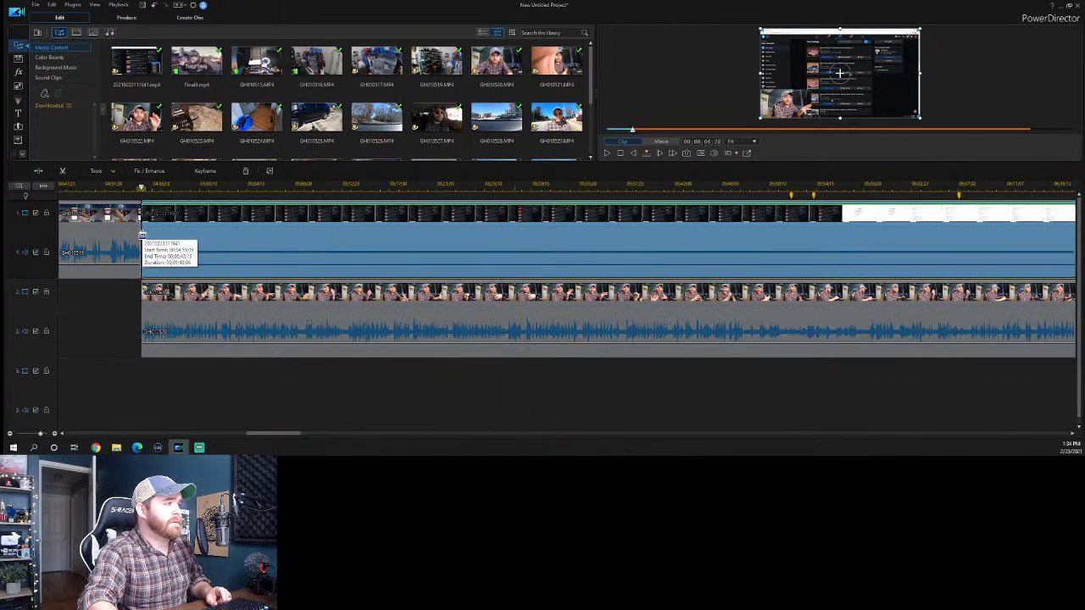
right_click(146, 234)
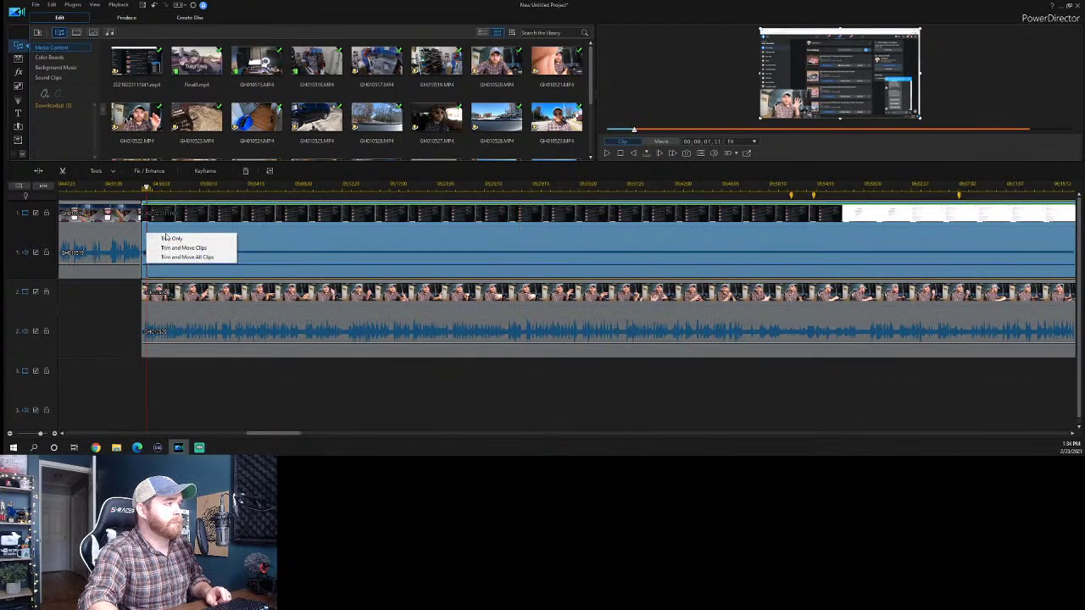
left_click(174, 252)
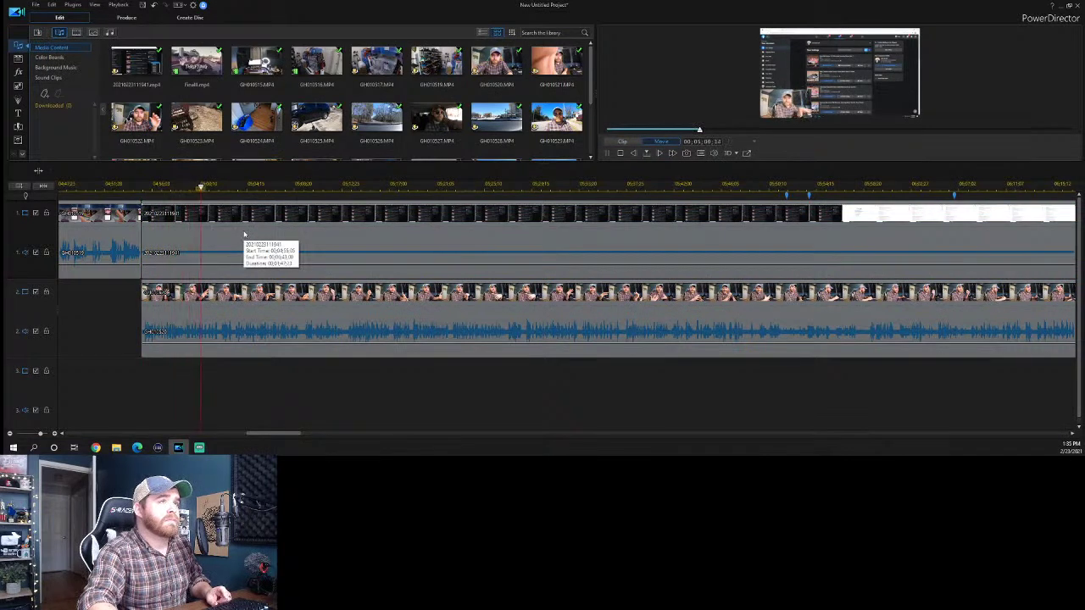
Play the overlay's opening again and trim another fraction of a second off the screen recording's start, moving the following clips along.
left_click(145, 240)
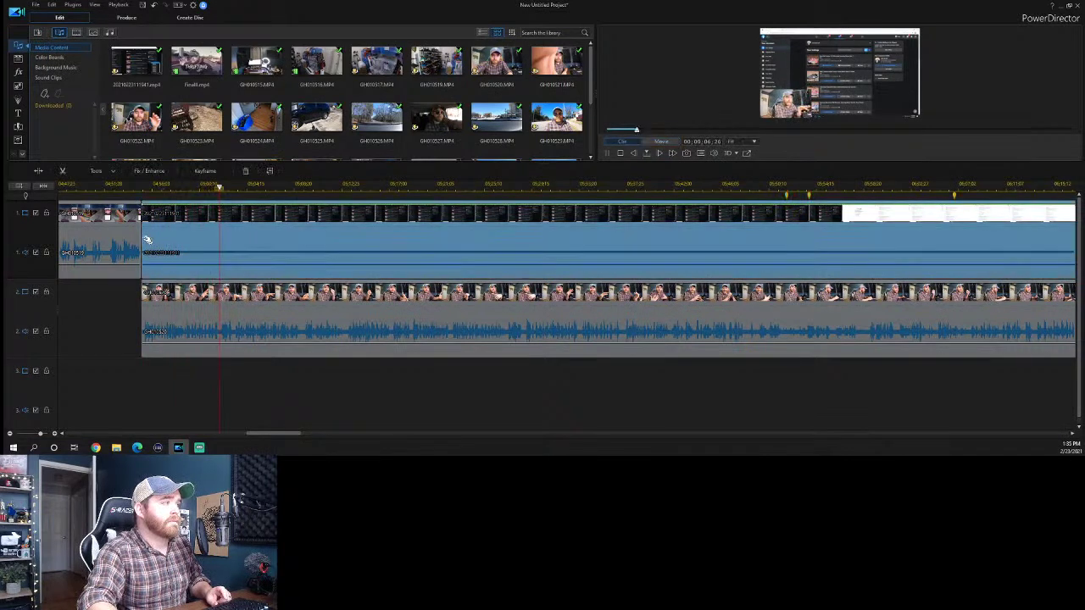
left_click(141, 243)
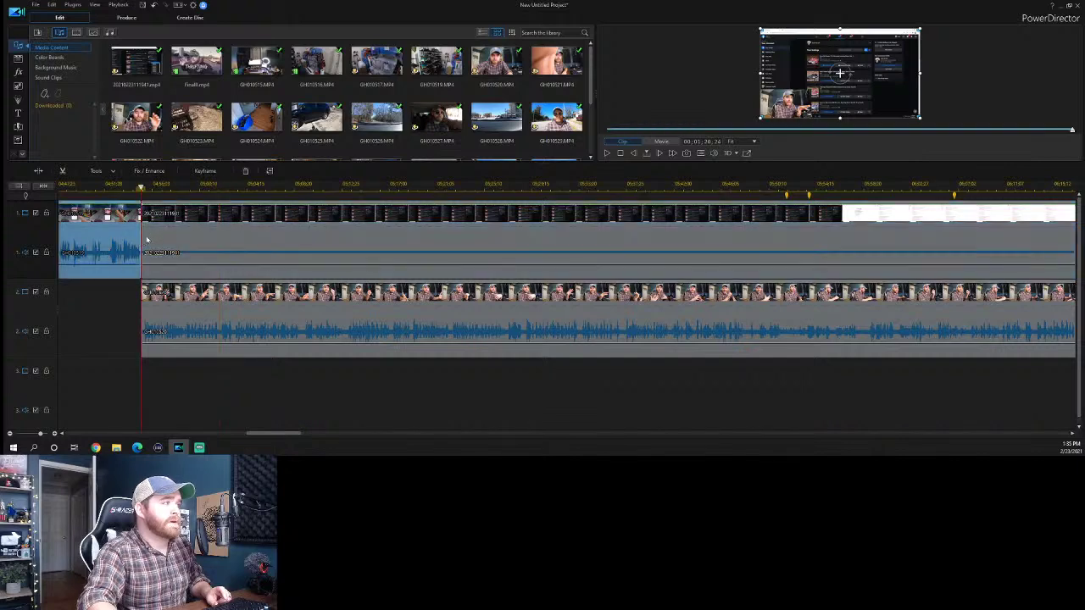
left_click(145, 241)
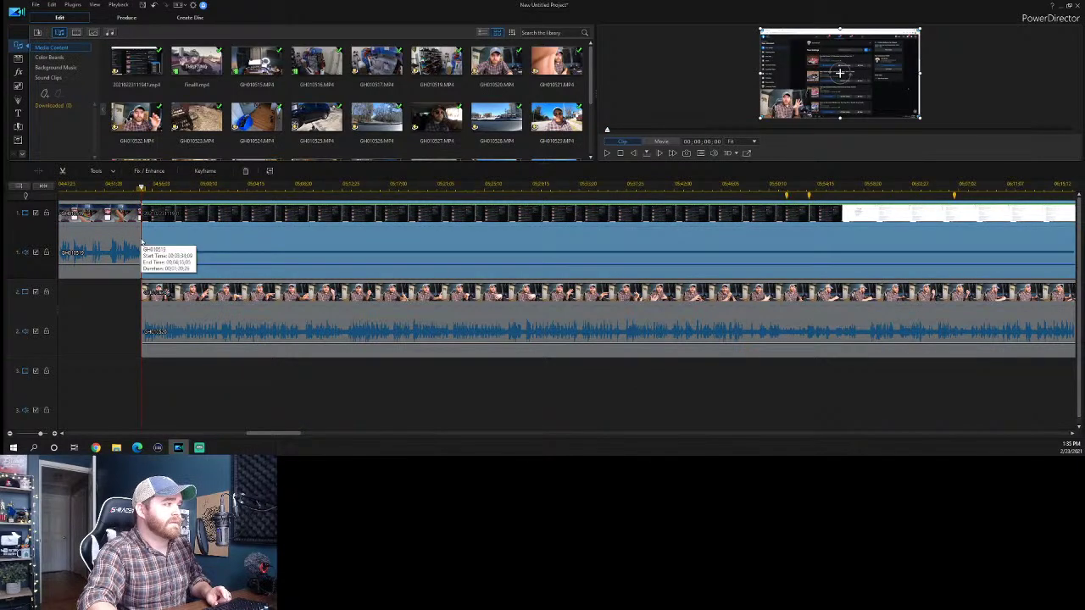
left_click(146, 241)
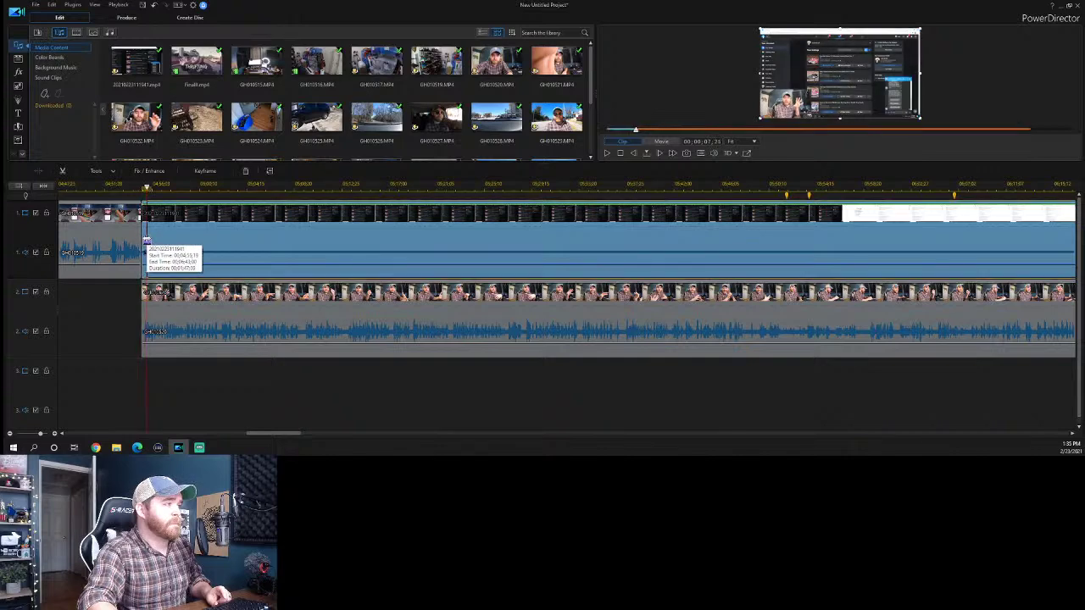
left_click(178, 257)
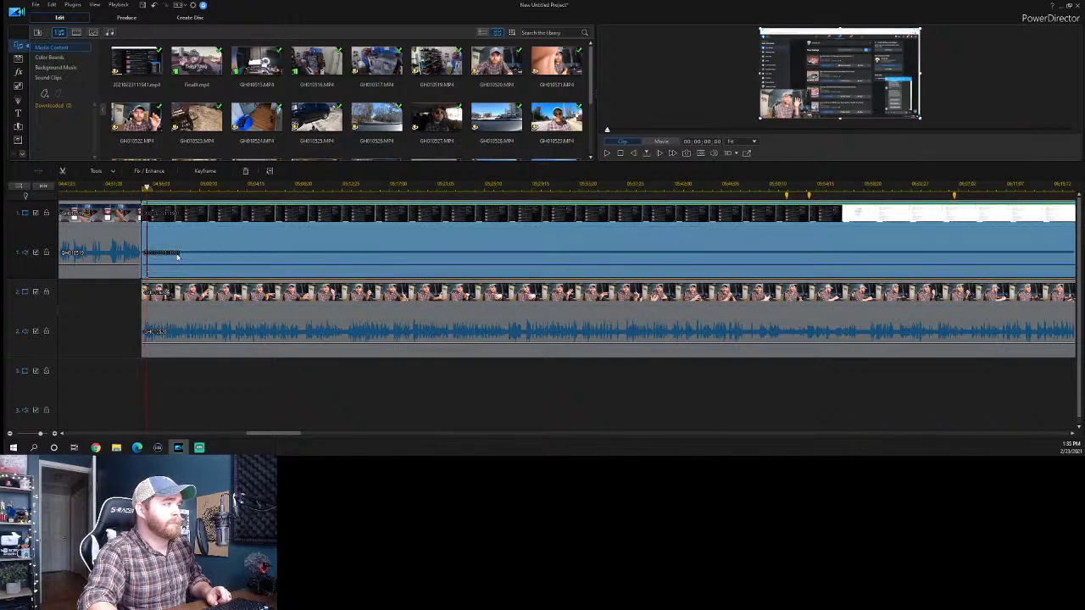
Trim a fraction more off the screen recording's start and play spots across the overlay up to about 00:06:41 to check sync.
left_click(178, 256)
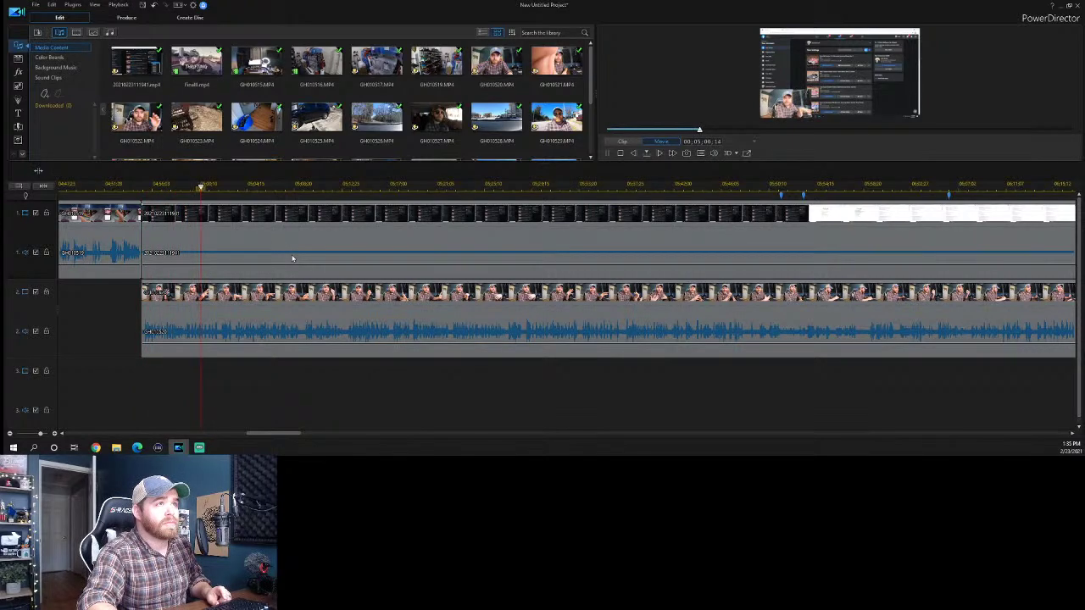
left_click(345, 186)
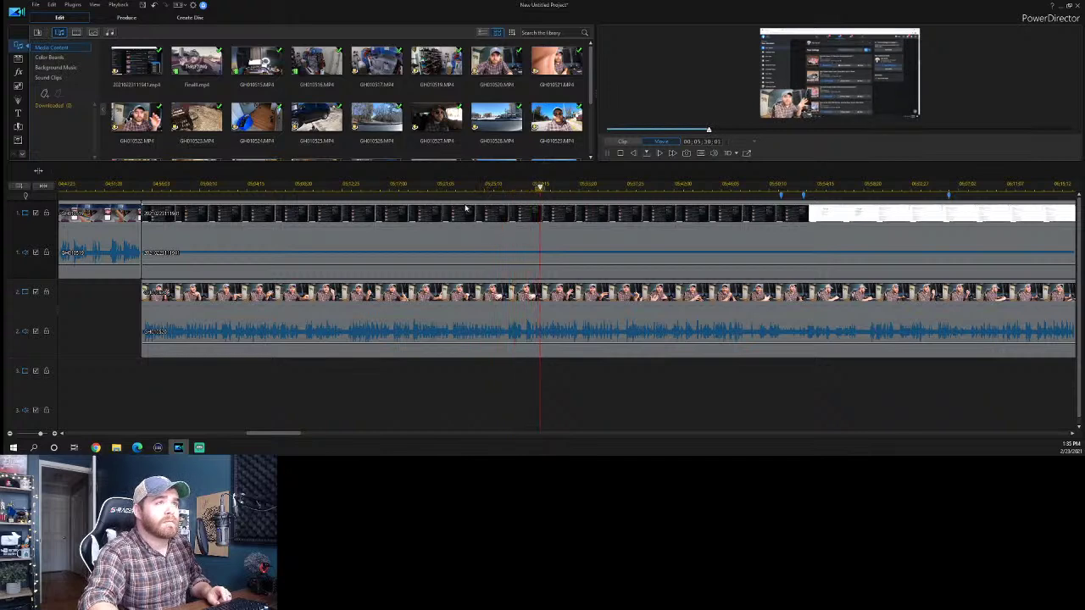
left_click(705, 188)
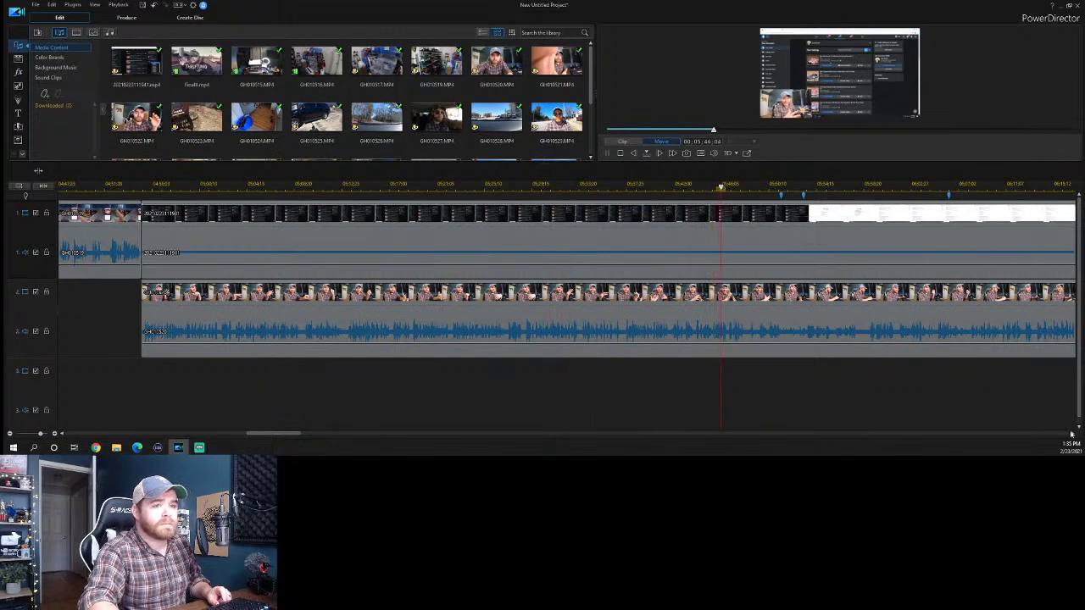
scroll(710, 405, "down", 3)
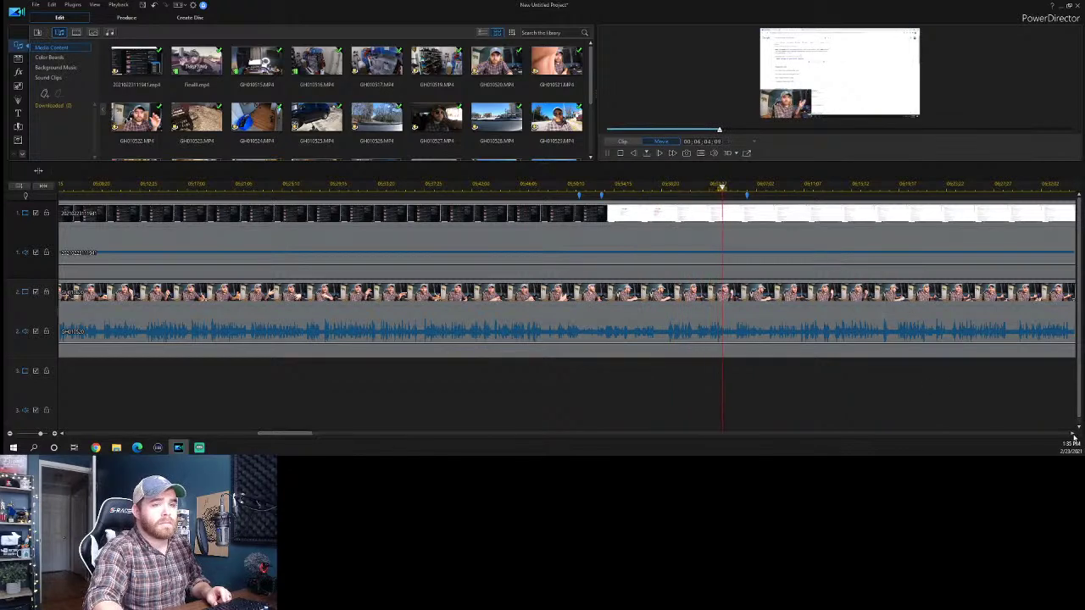
left_click_drag(1071, 438, 1073, 436)
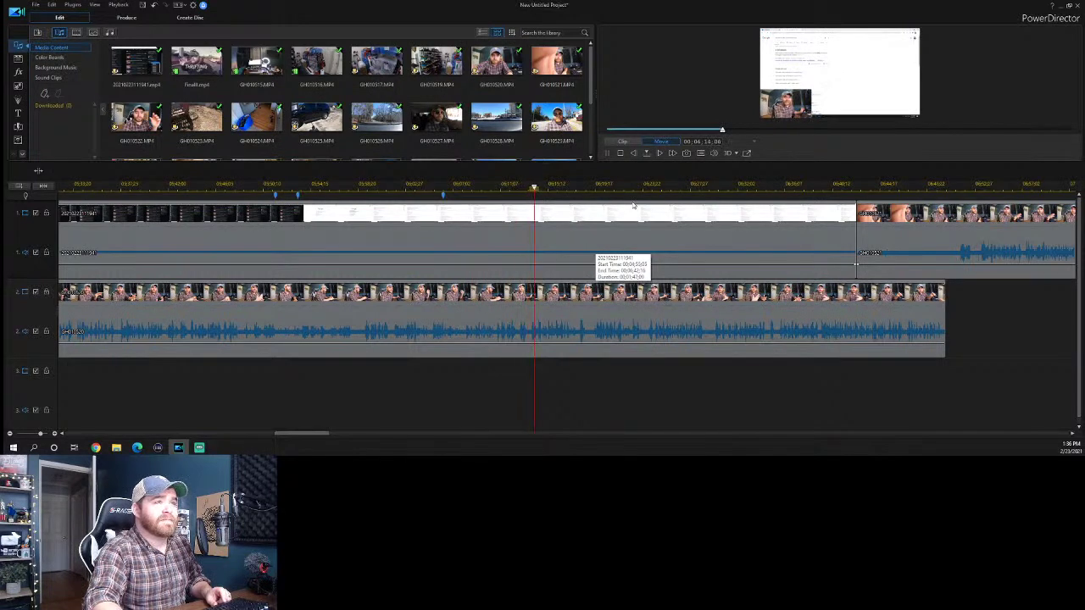
left_click(698, 187)
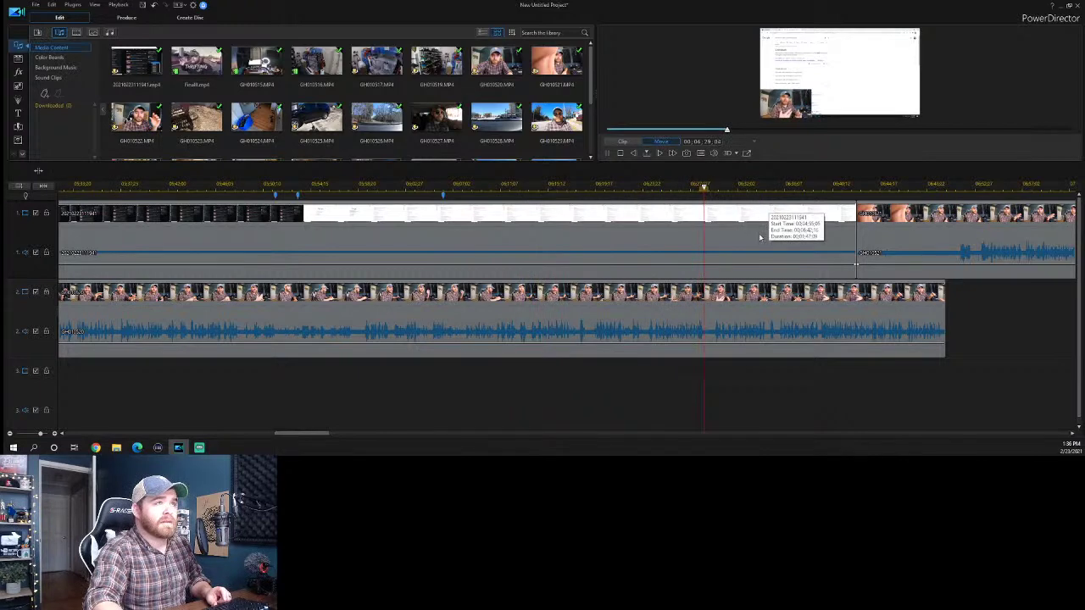
left_click(827, 187)
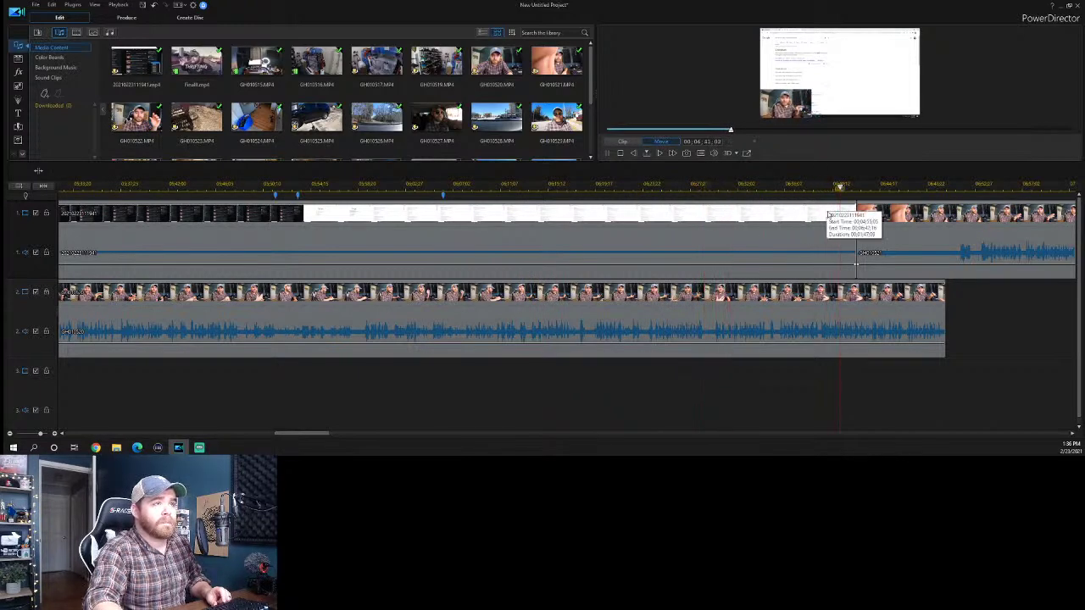
Play around 00:06:22 to find where the screen-share discussion ends, and split the screen recording at 00:06:23;29.
left_click(787, 187)
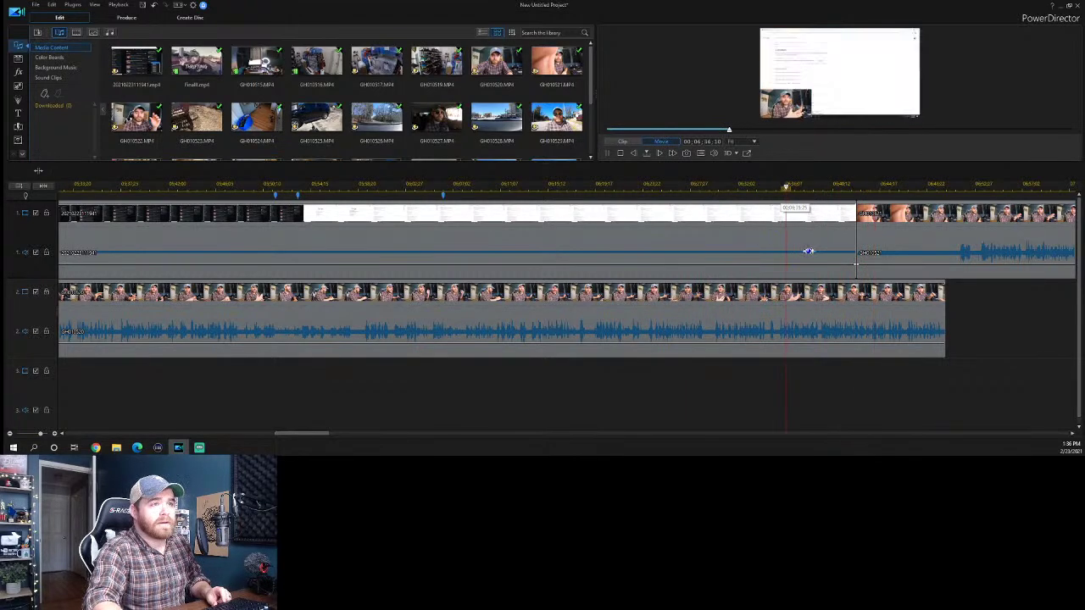
left_click(695, 187)
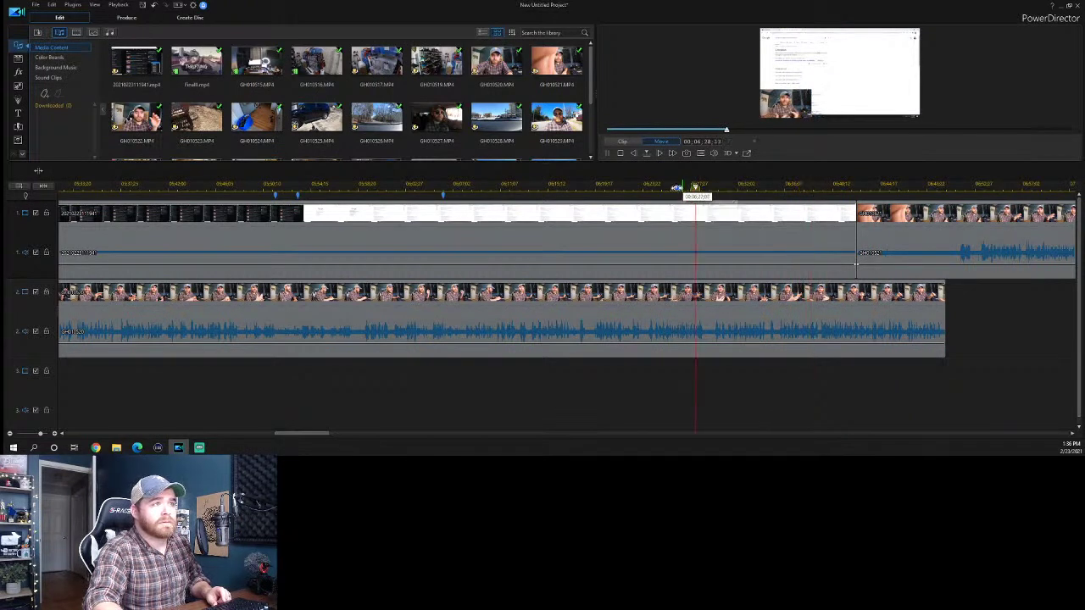
left_click(643, 187)
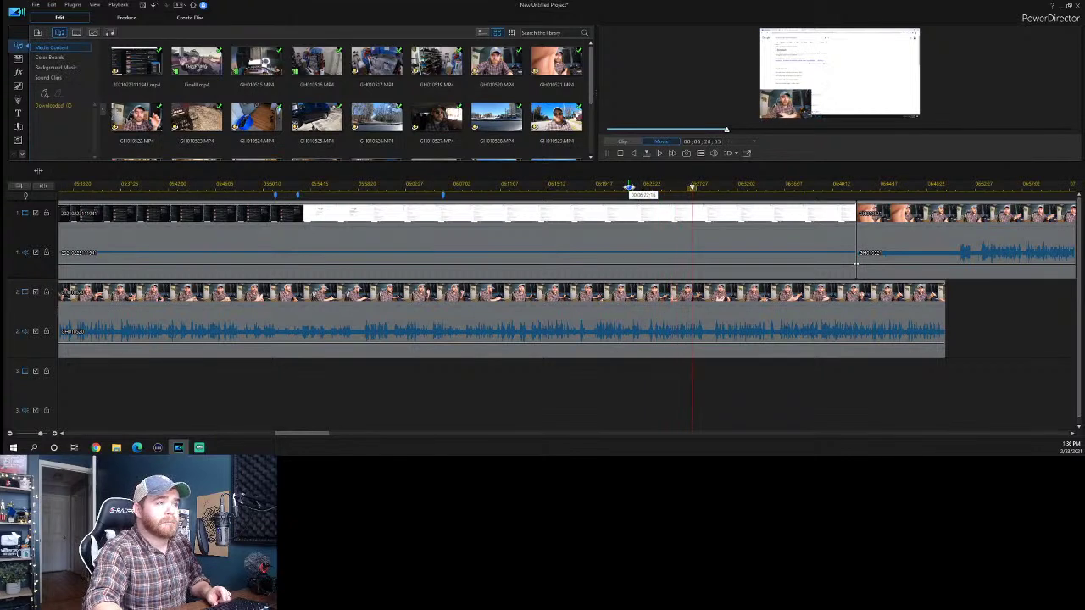
left_click(628, 186)
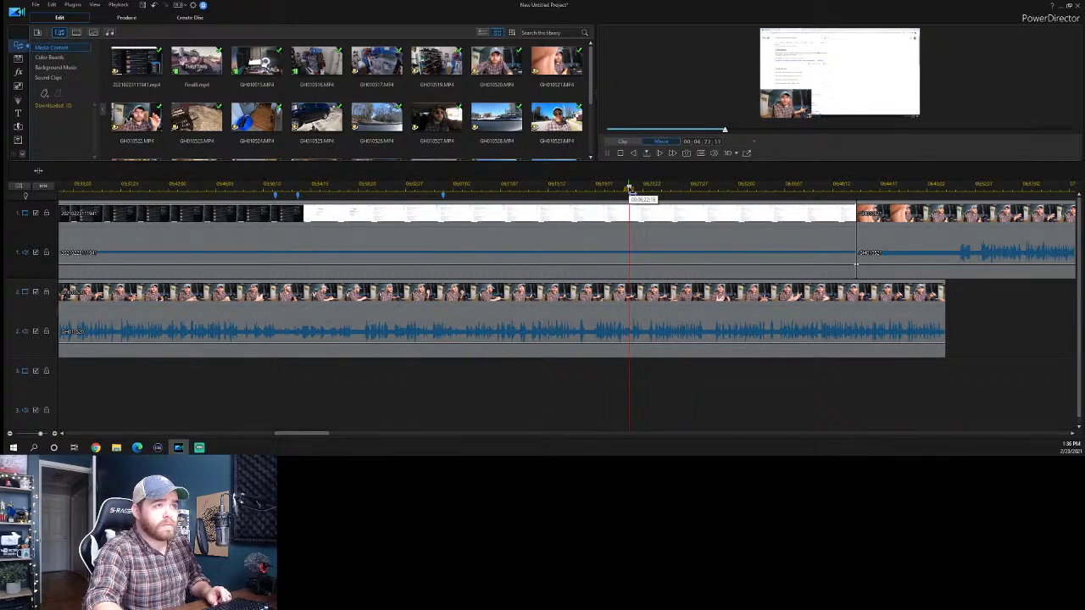
key("space")
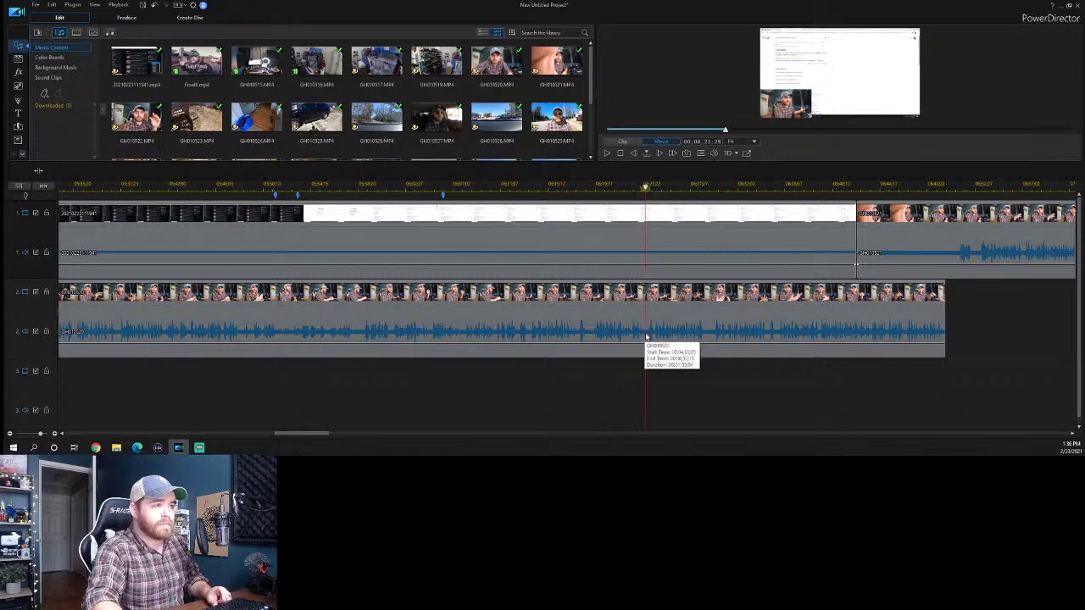
left_click(647, 336)
left_click(854, 265)
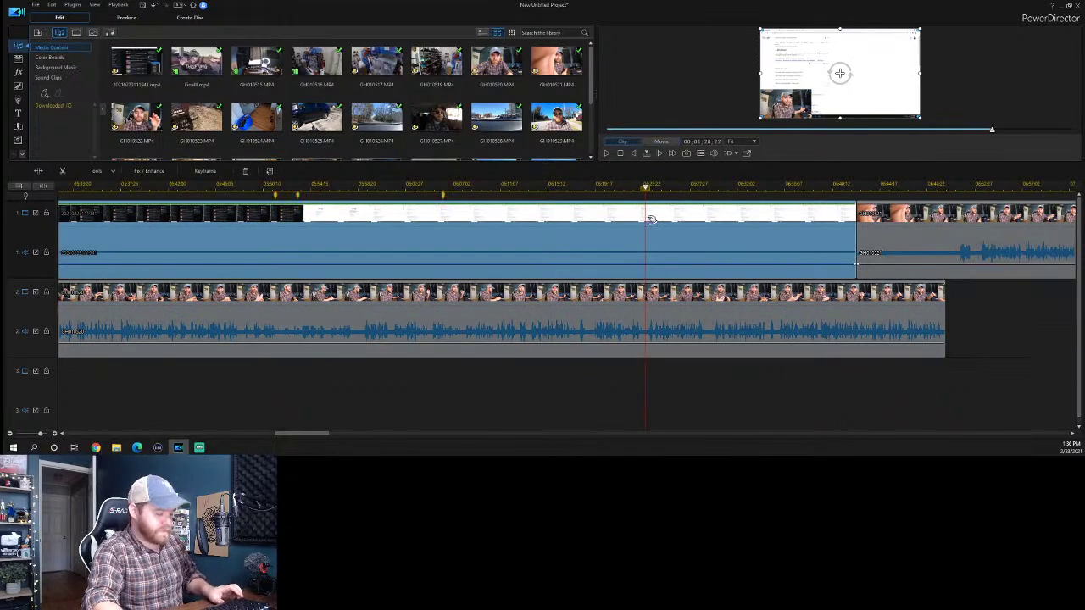
key("ctrl+t")
Remove the screen recording's part after the split, leaving the gap, and split the GH010520 inset at the same point.
left_click(683, 223)
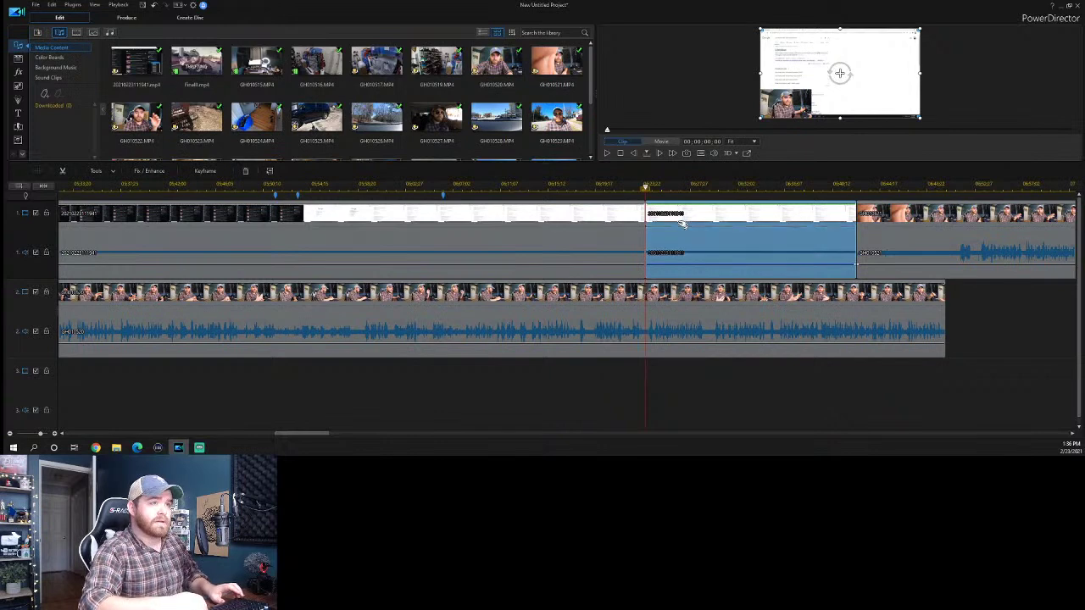
right_click(856, 226)
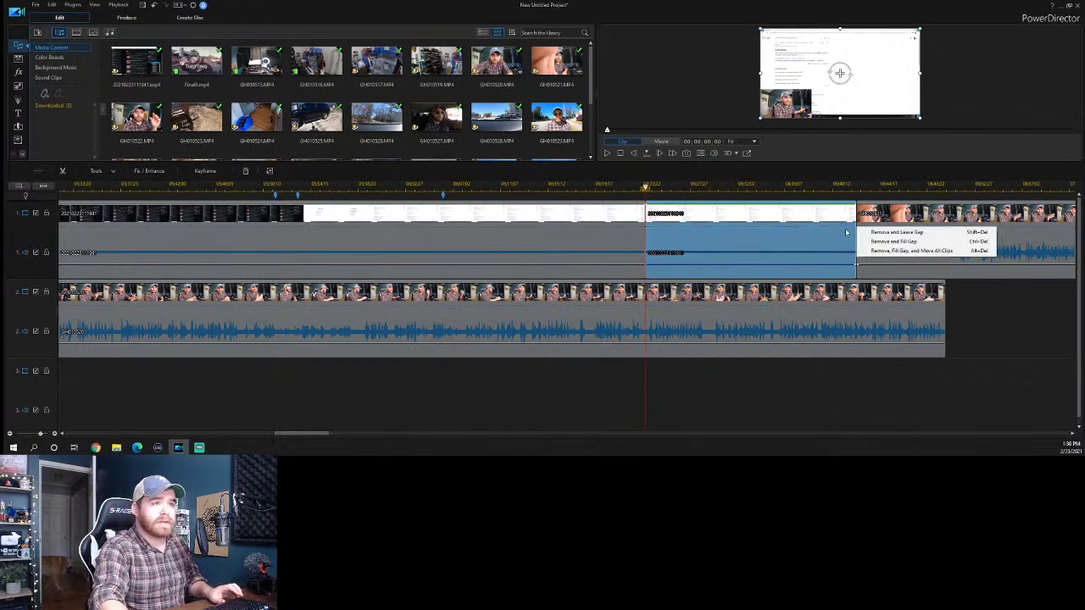
left_click(881, 232)
key("Delete")
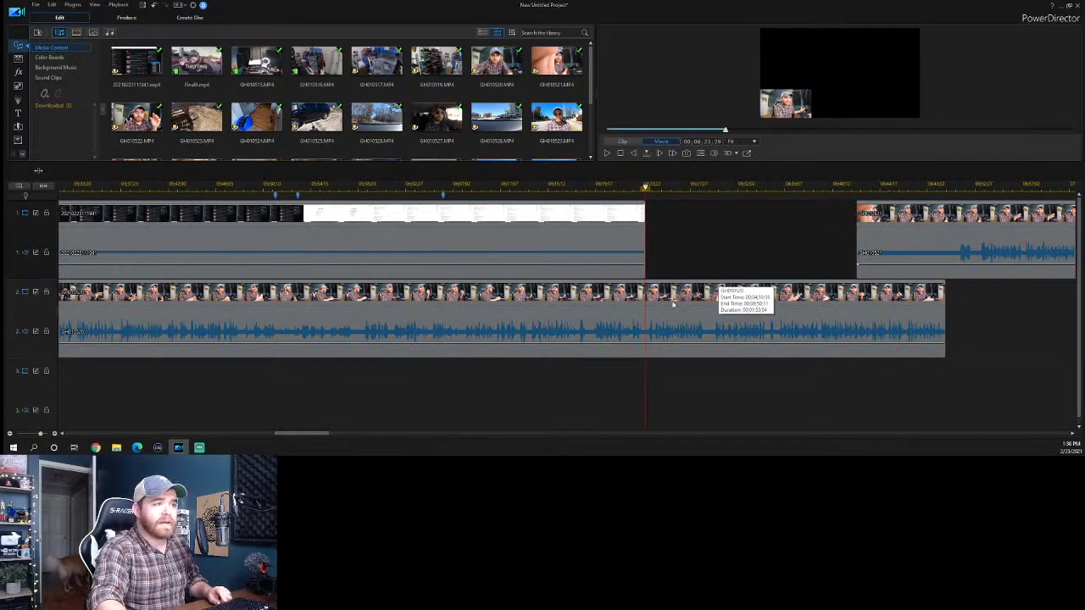
left_click(682, 293)
key("ctrl+t")
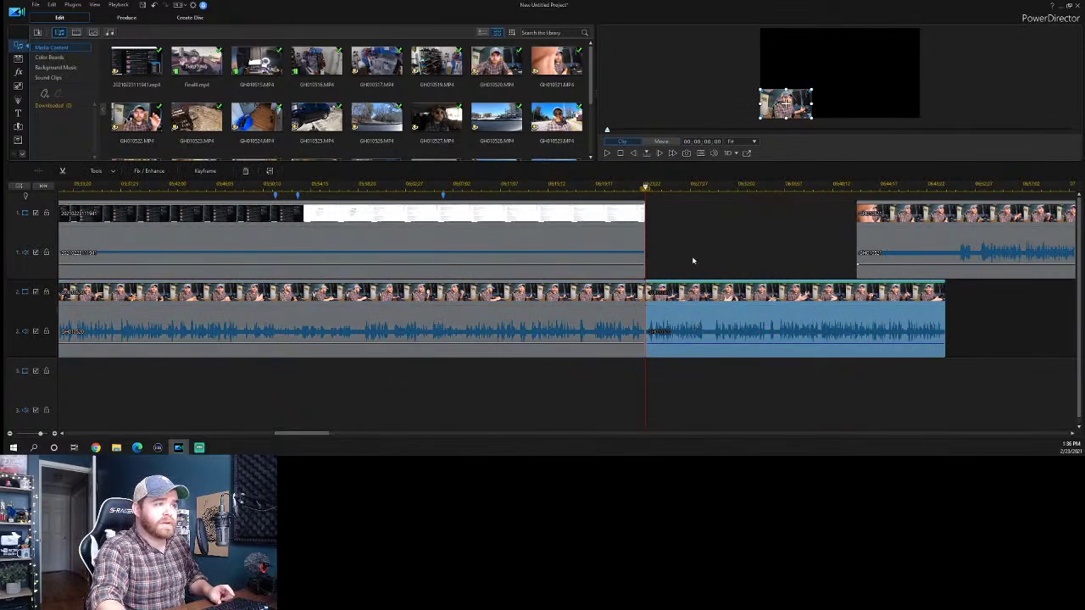
left_click(863, 245)
left_click_drag(984, 234, 939, 237)
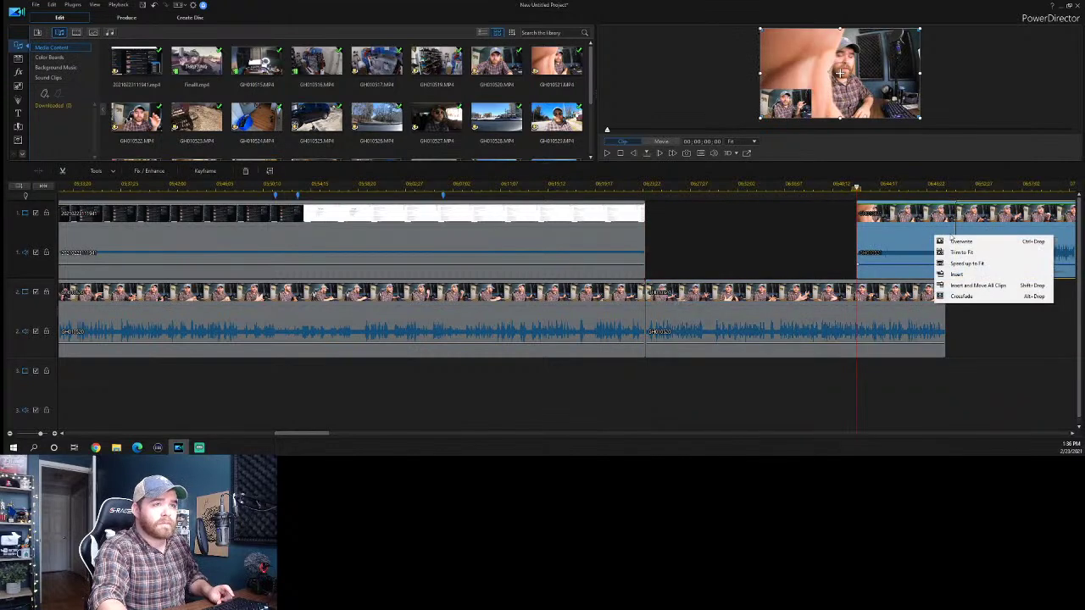
left_click(958, 240)
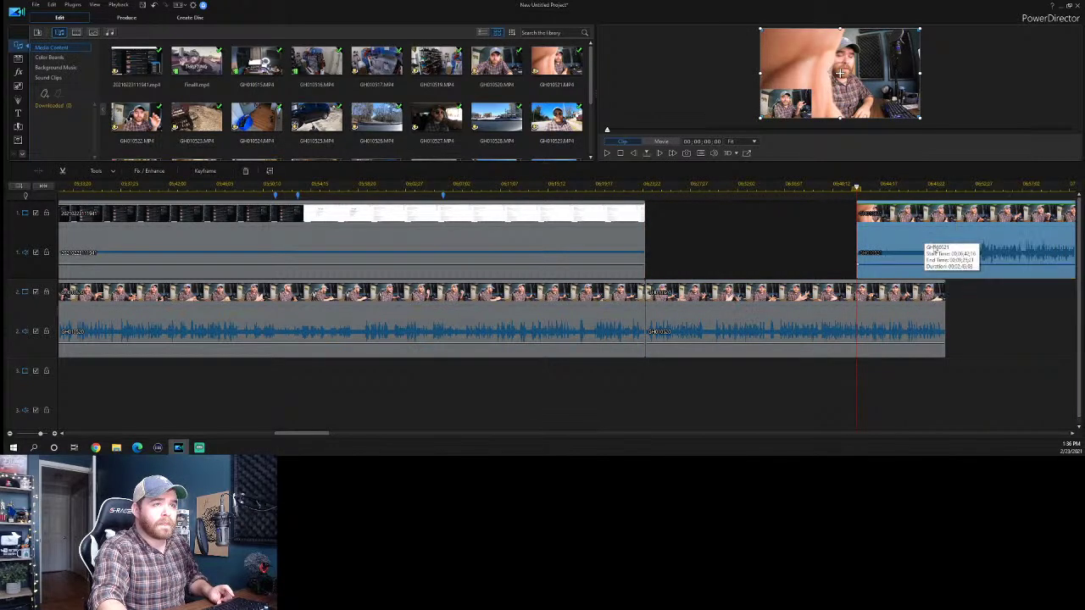
Insert the second part of GH010520 into track 1 directly behind the screen recording, moving GH010521 along after it.
left_click(867, 322)
left_click_drag(867, 321, 864, 234)
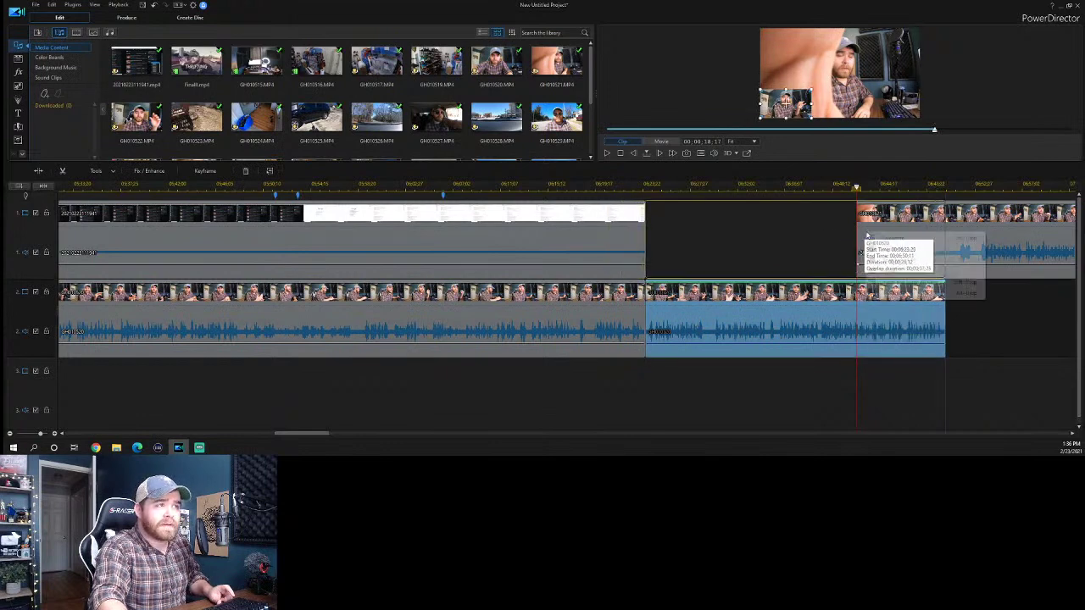
left_click(907, 285)
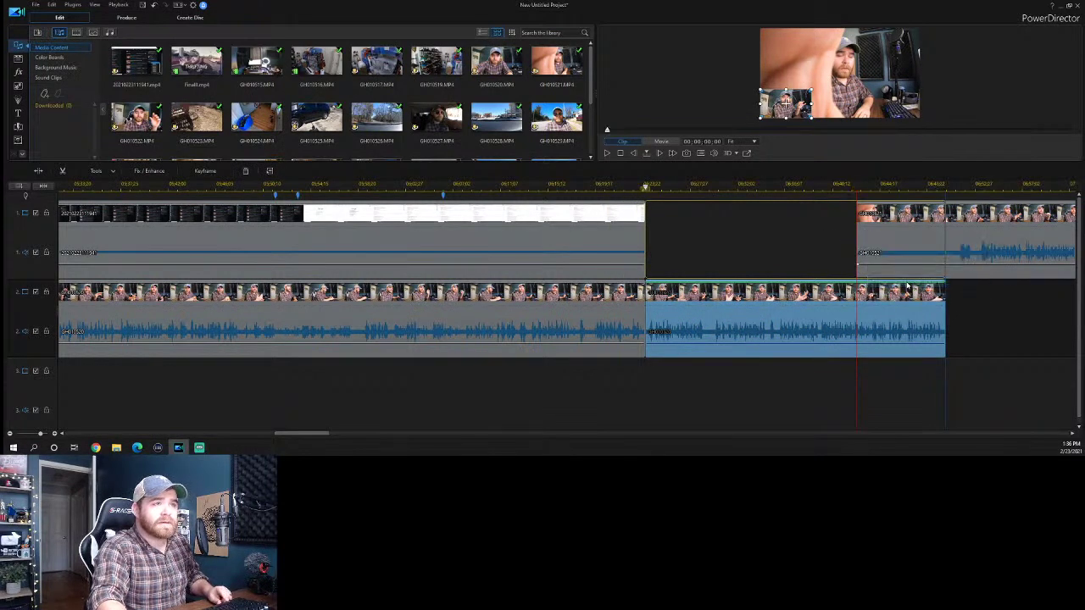
Enlarge and center the GH010520 part on track 1 so it fills the whole frame, keeping the track 2 inset in its corner.
left_click(633, 184)
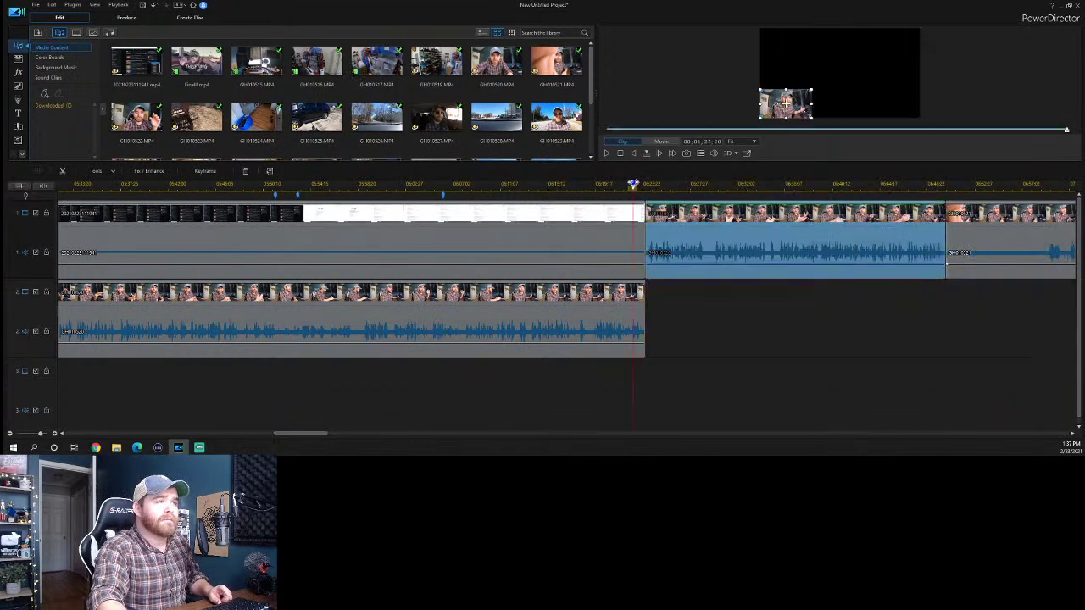
left_click(765, 244)
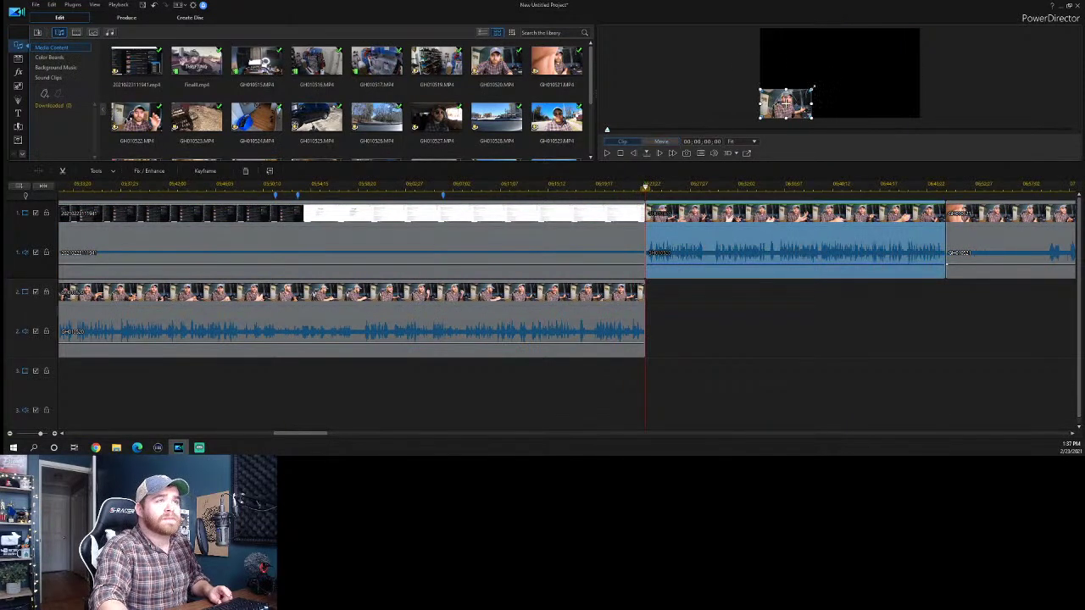
left_click_drag(812, 88, 837, 85)
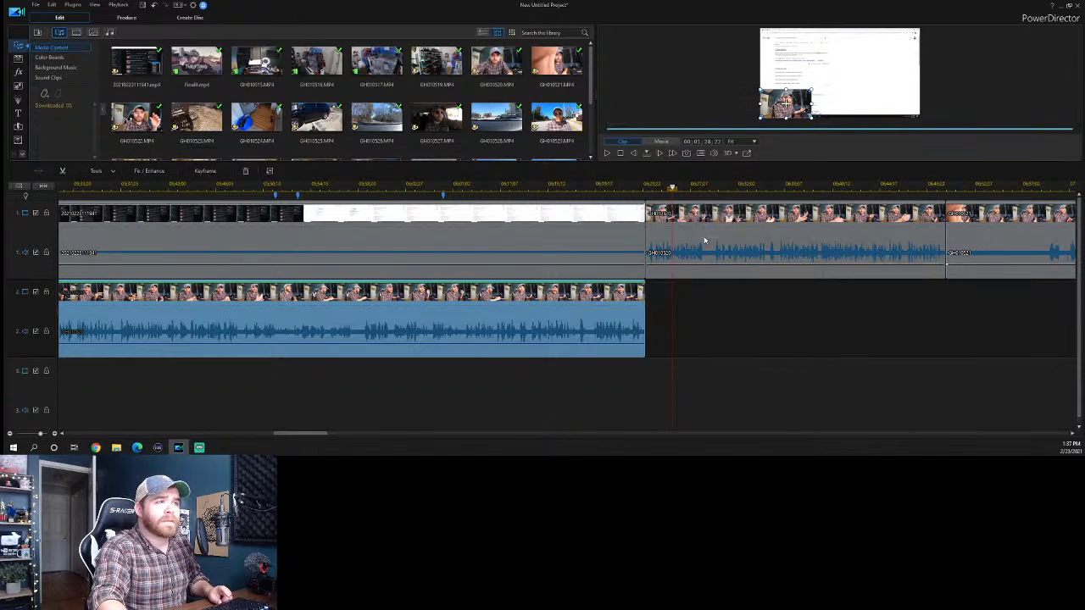
left_click_drag(786, 103, 839, 73)
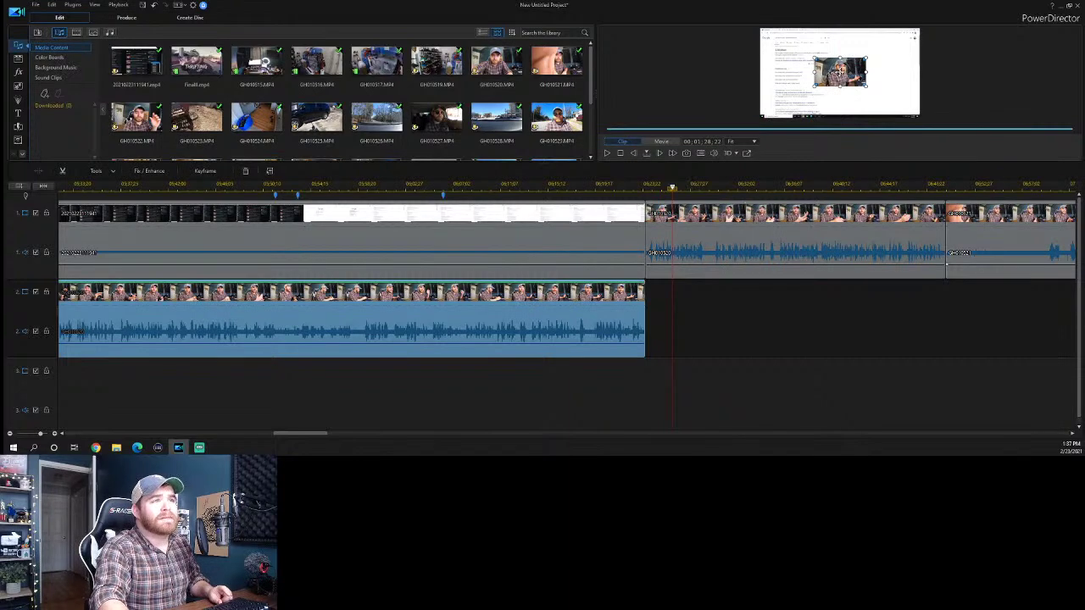
left_click_drag(839, 73, 786, 102)
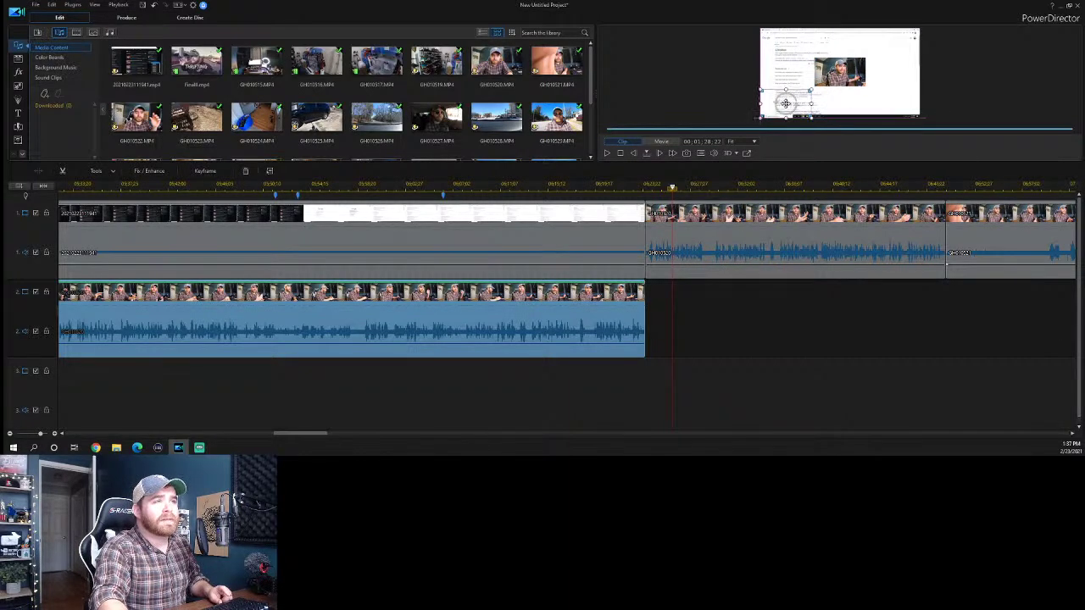
left_click(725, 243)
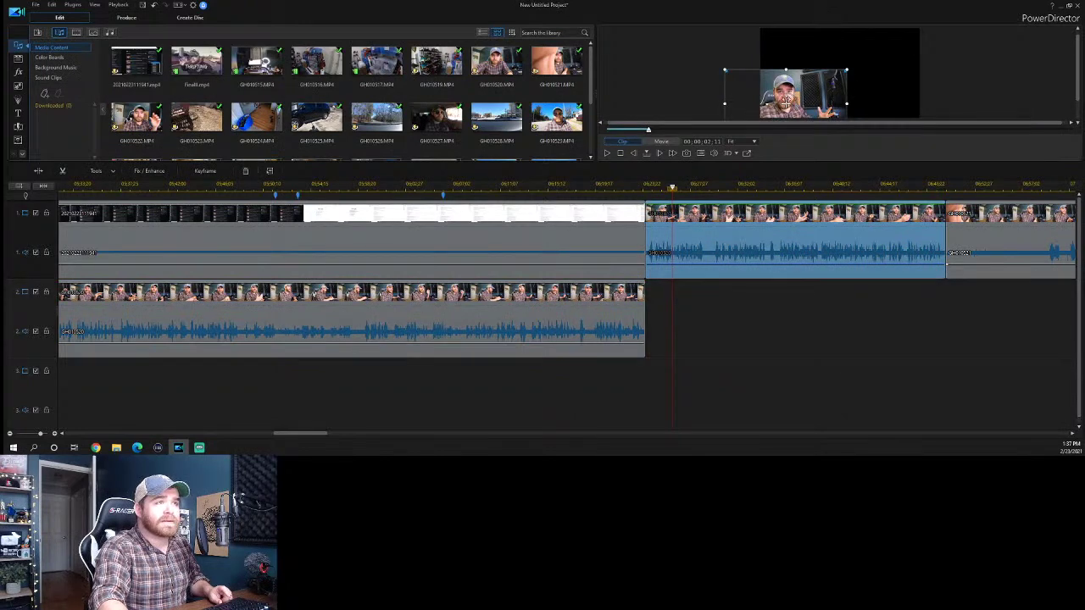
left_click_drag(786, 102, 840, 72)
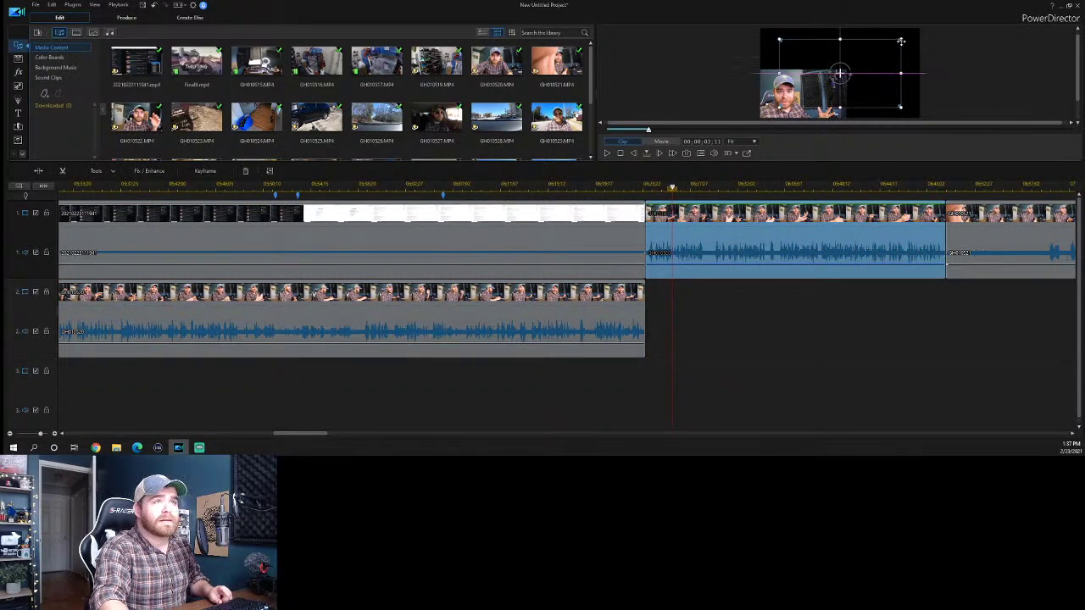
left_click_drag(901, 41, 919, 31)
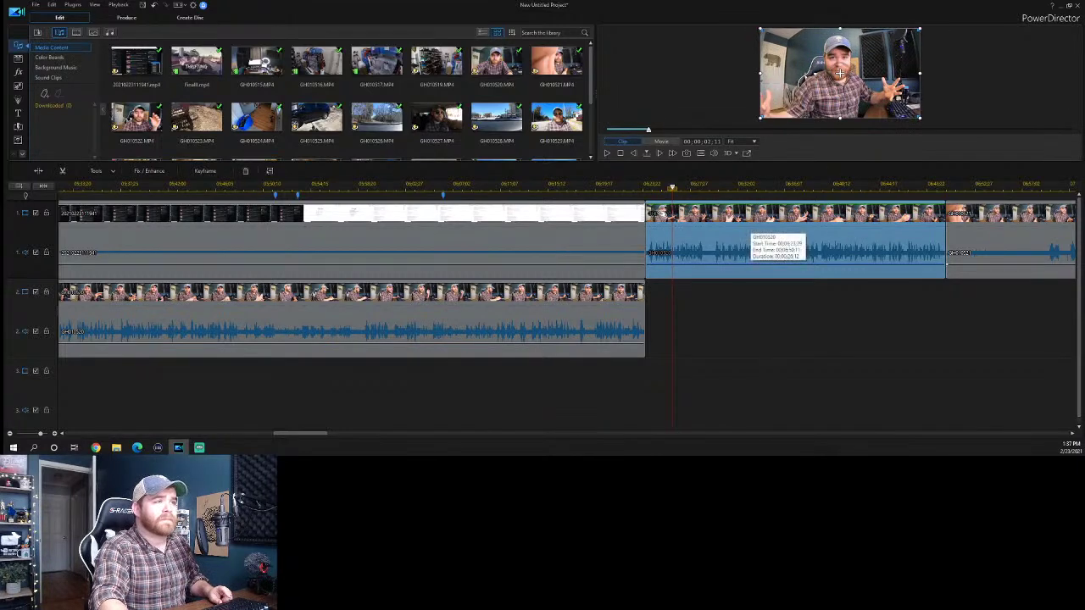
Play the transition from the screen recording to full-frame GH010520, and the end of that clip running into GH010521.
left_click(603, 186)
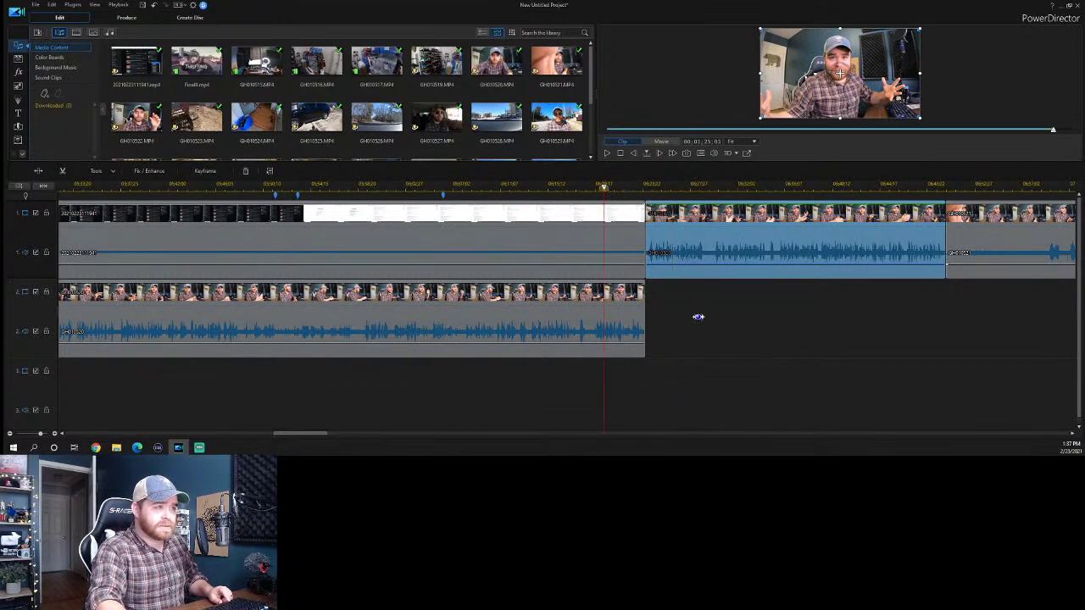
key("space")
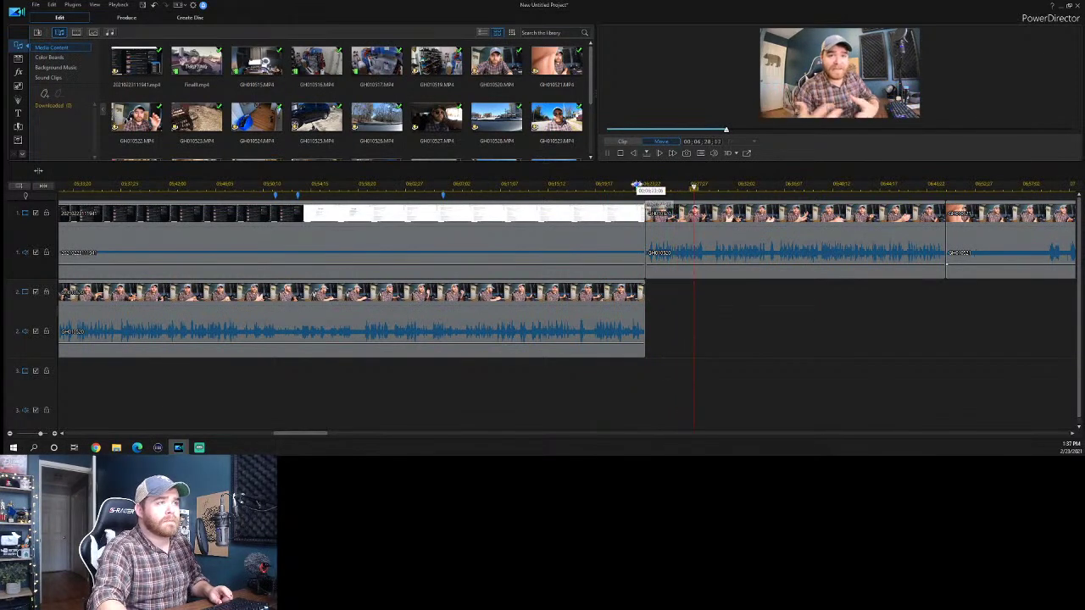
scroll(358, 399, "down", 2)
left_click_drag(315, 435, 338, 435)
left_click(537, 185)
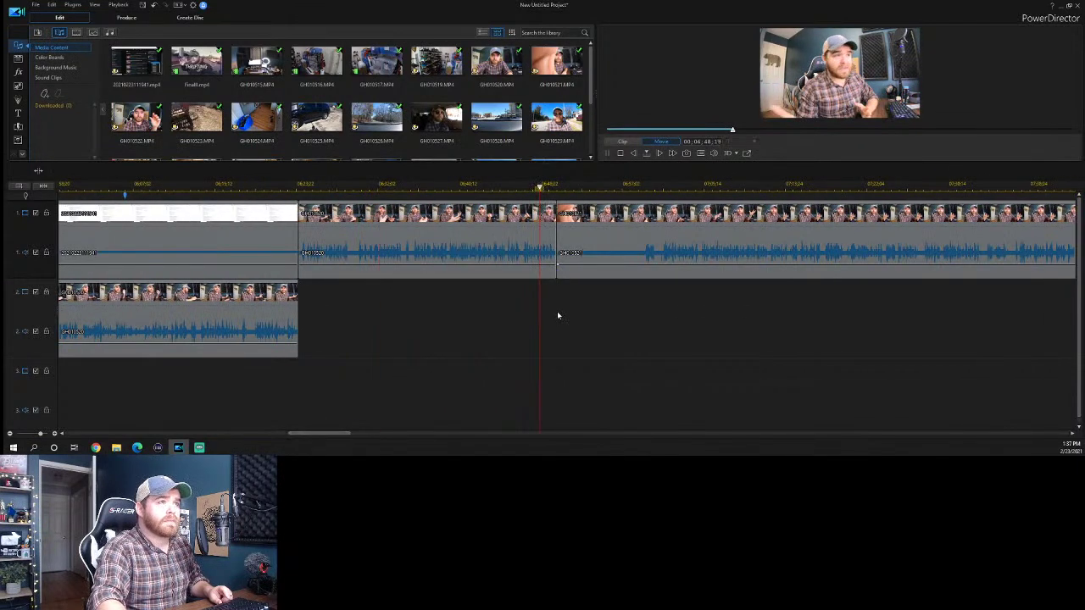
key("space")
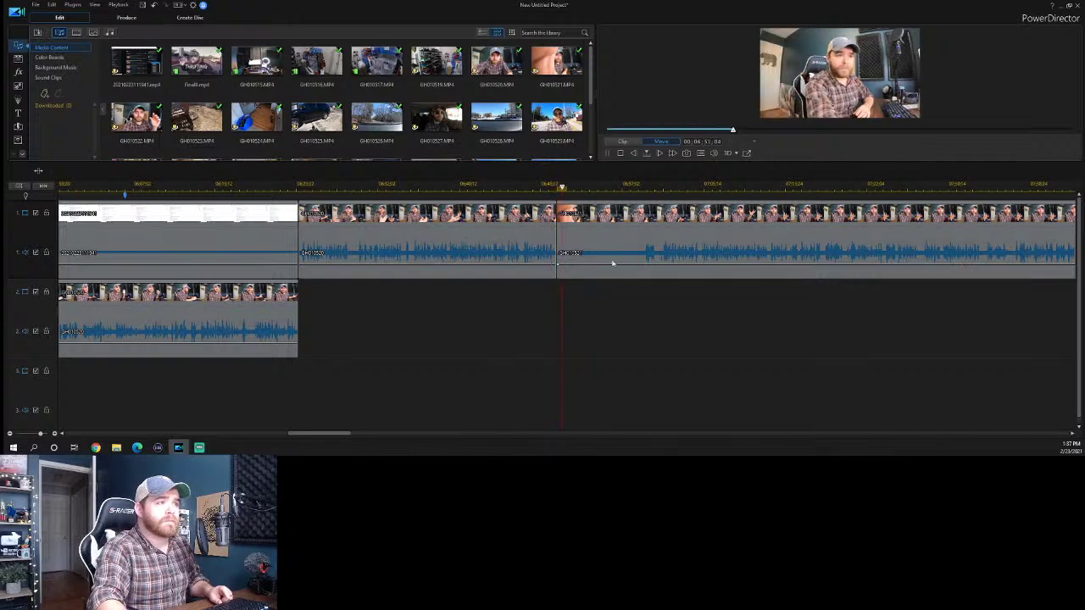
Trim the silent opening off GH010521 so its speech follows GH010520 directly, and play the joined cut.
left_click(655, 189)
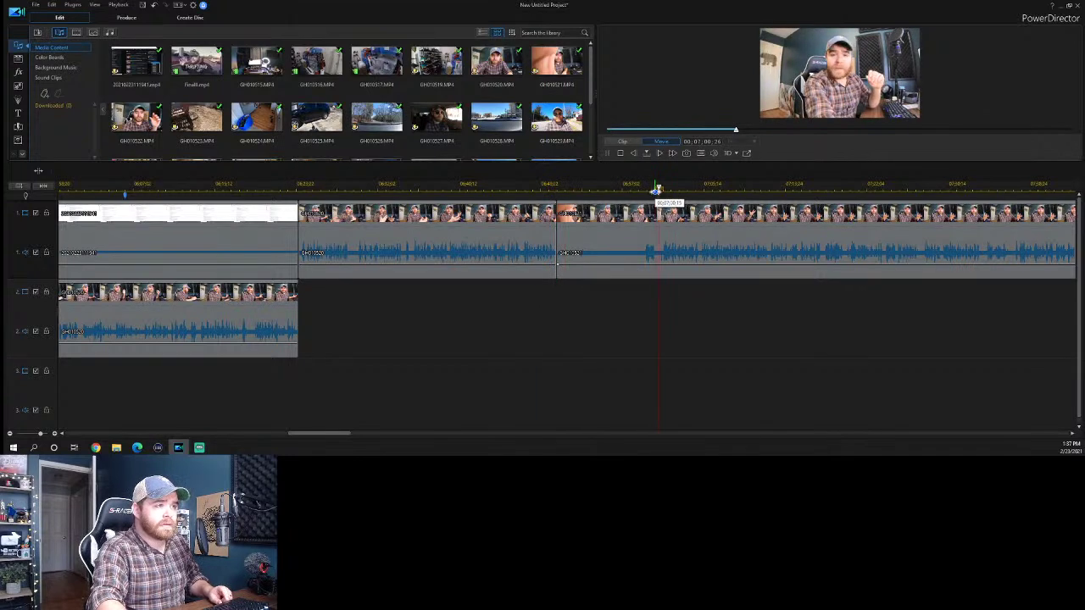
left_click(616, 238)
key("space")
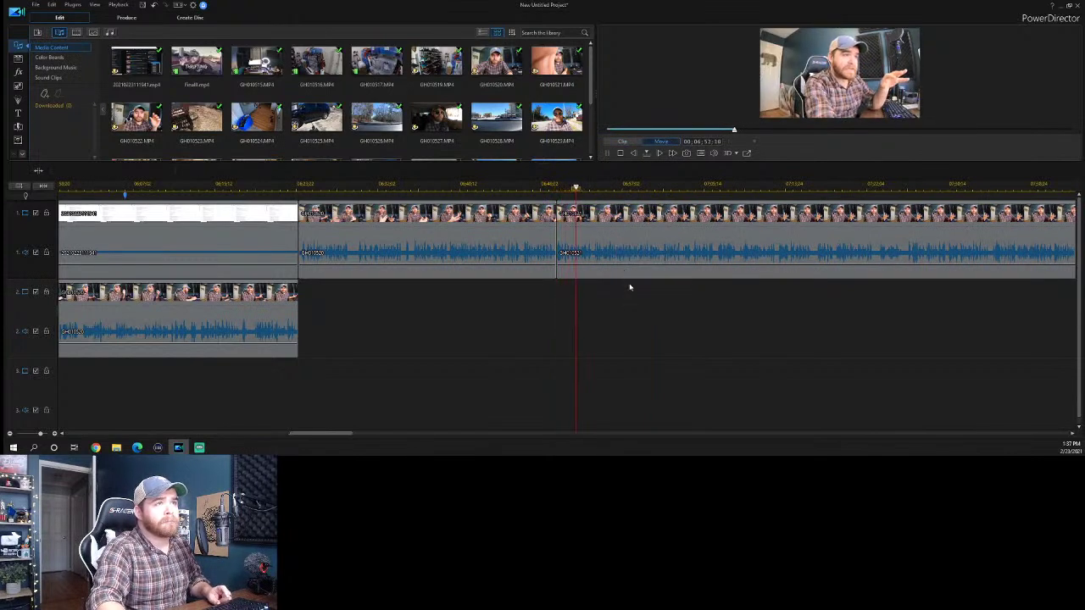
Stop playback and import the screen recording 20210223112223.mp4 into the media library.
key("space")
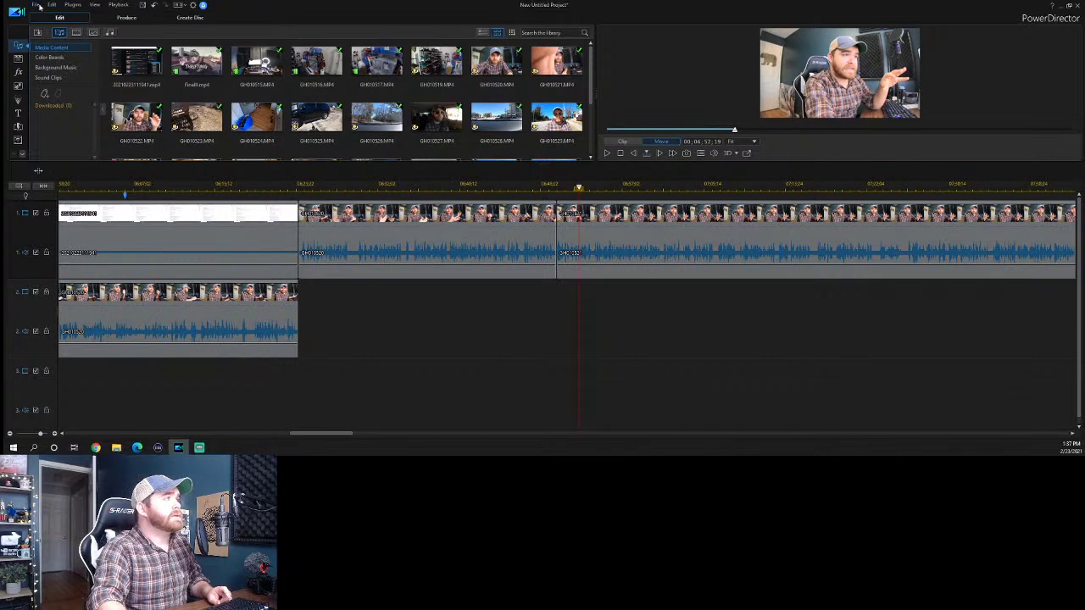
left_click(37, 6)
mouse_move(73, 125)
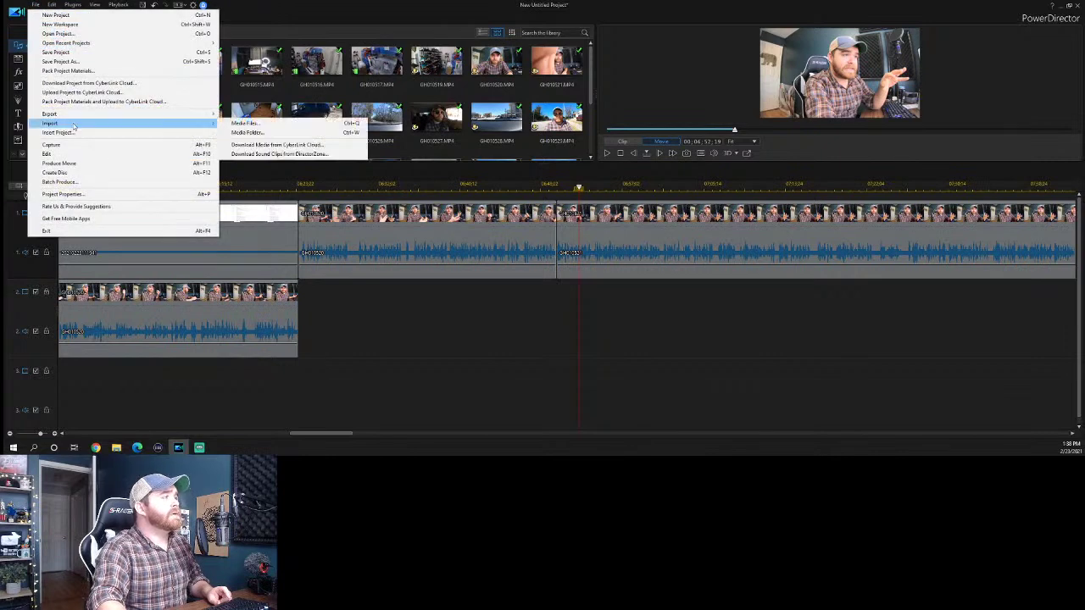
left_click(263, 126)
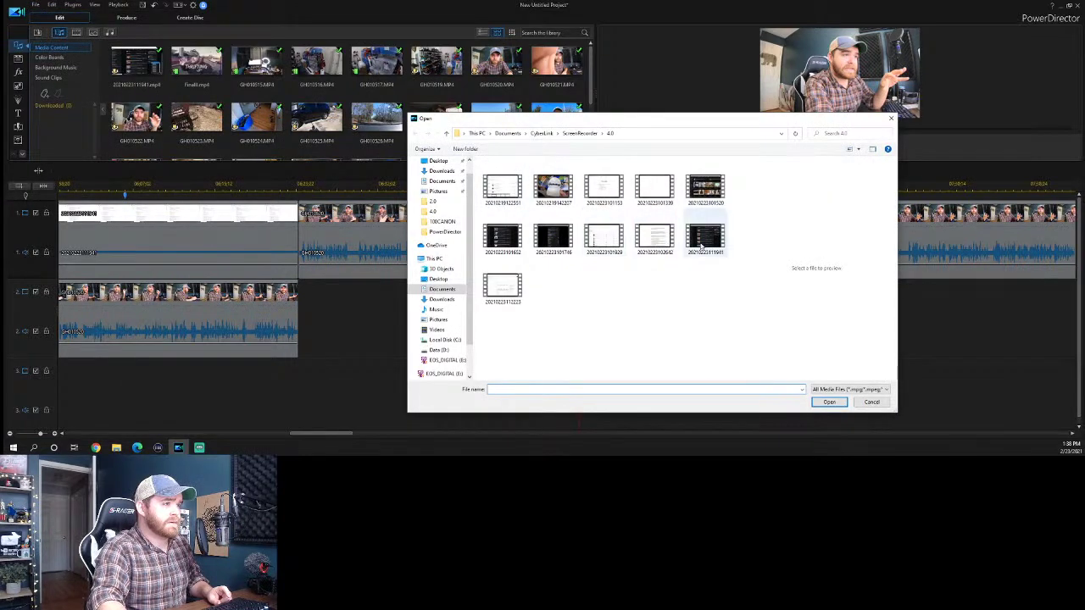
left_click(502, 287)
left_click(828, 402)
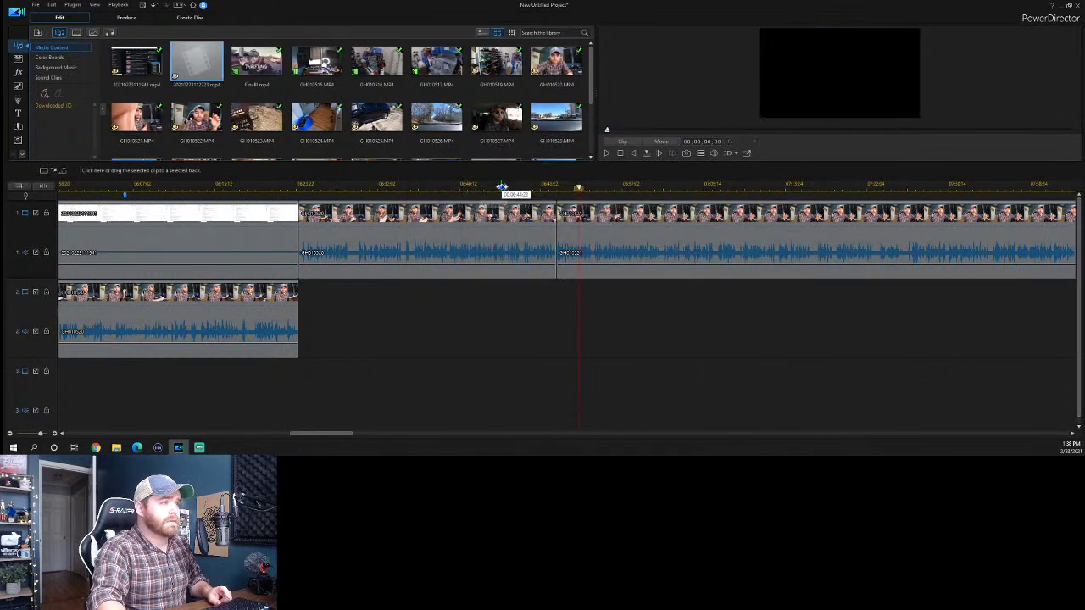
Move GH010521 from track 1 straight down to track 2, keeping its start at the end of GH010520.
left_click_drag(501, 187, 408, 182)
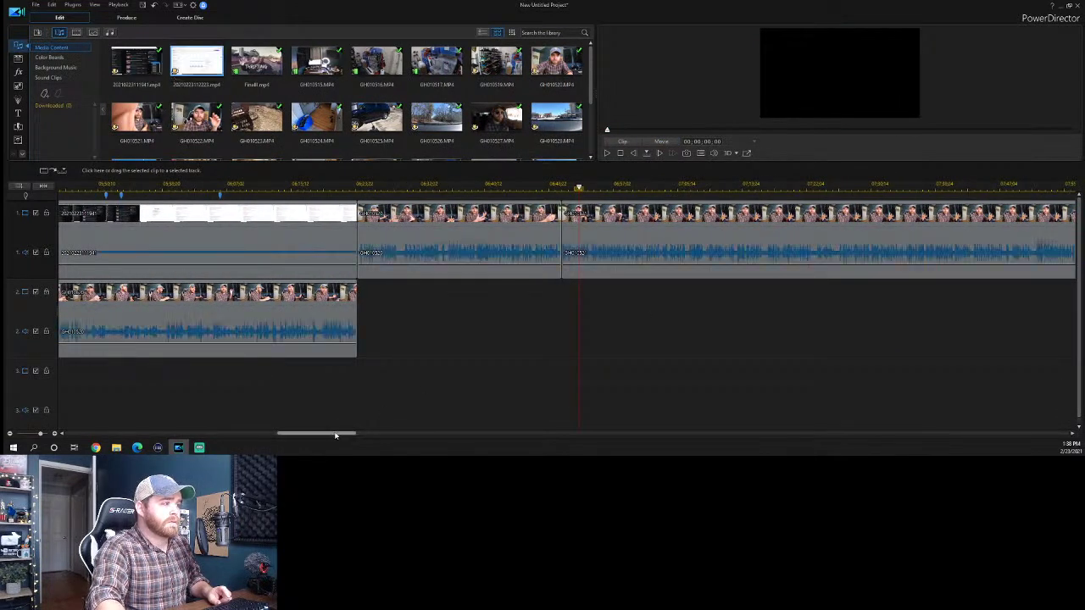
left_click_drag(339, 434, 360, 436)
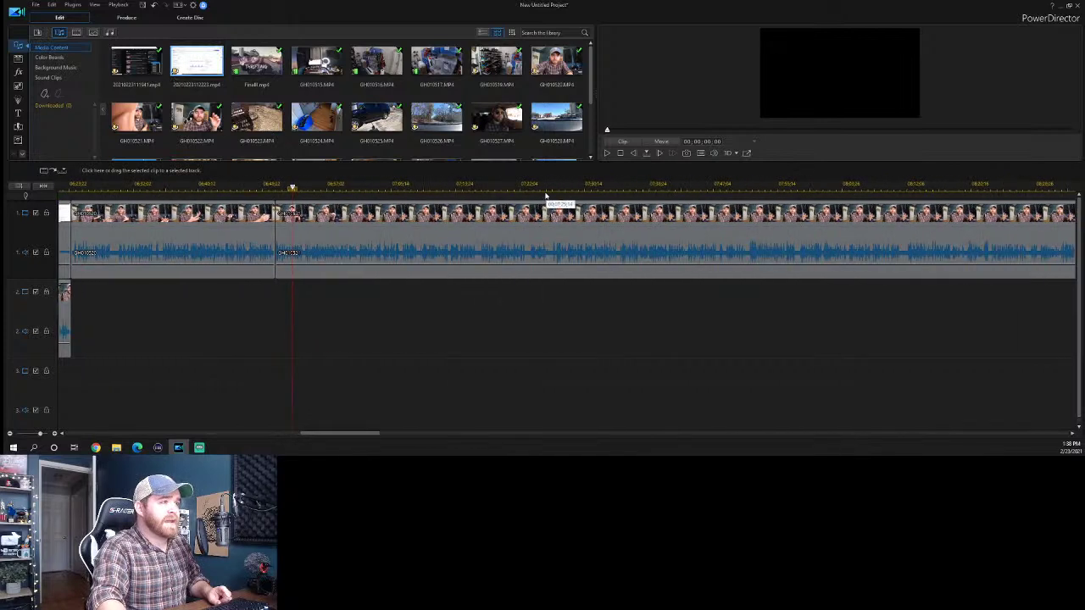
left_click_drag(531, 186, 322, 191)
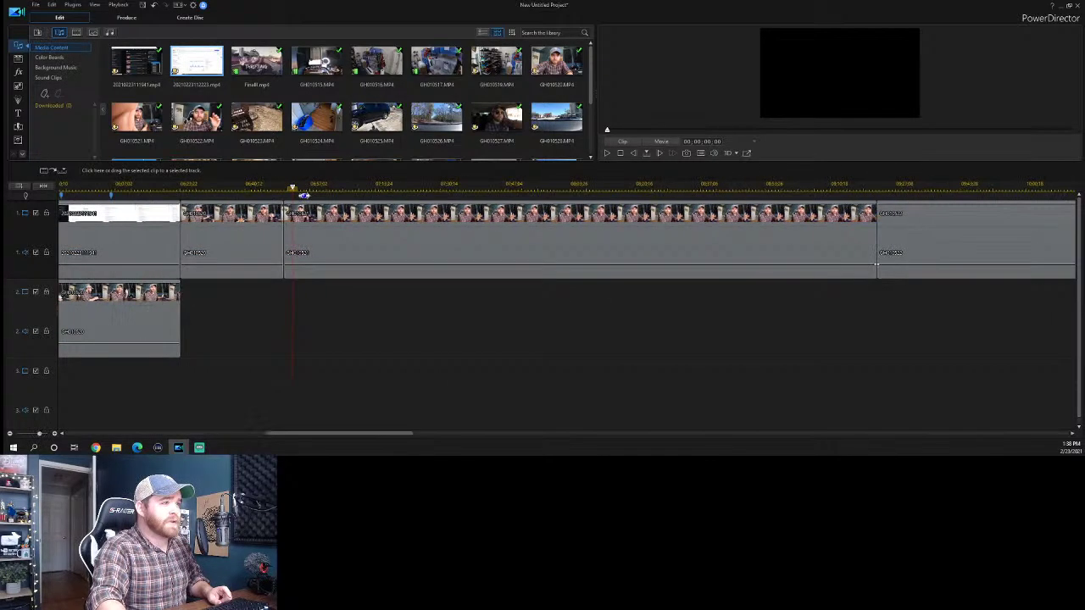
left_click_drag(372, 244, 372, 312)
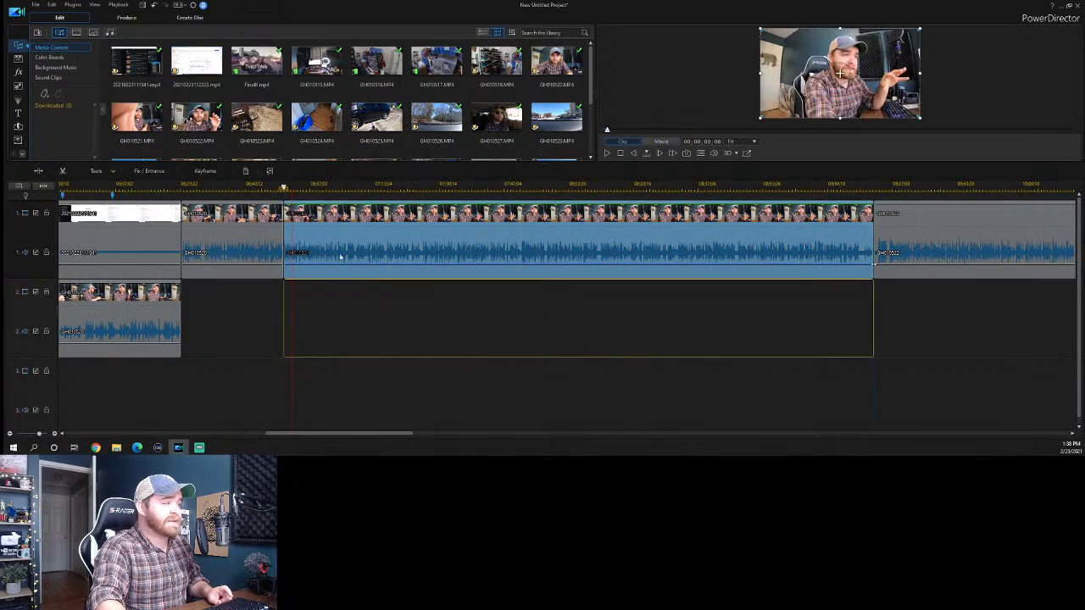
left_click_drag(334, 227, 335, 226)
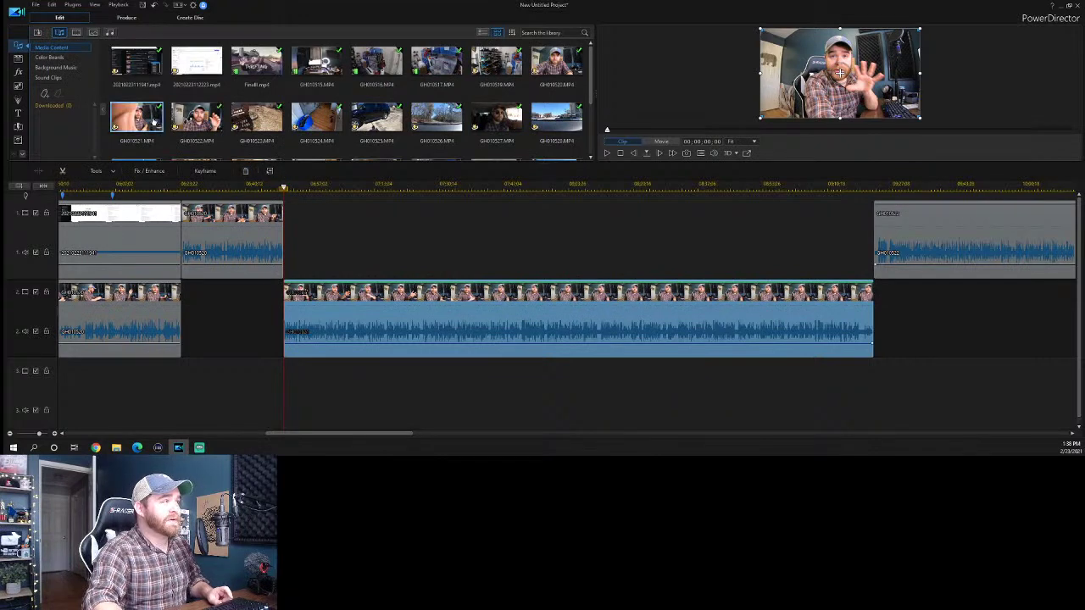
mouse_move(197, 61)
left_mouse_down()
mouse_move(186, 66)
mouse_move(295, 206)
mouse_move(284, 222)
left_mouse_up()
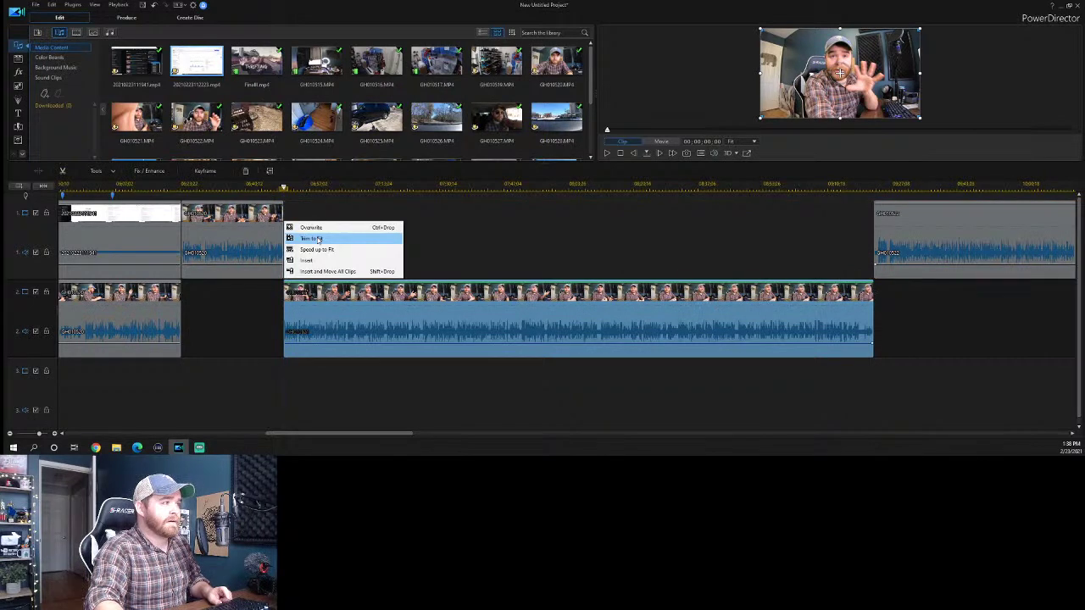
left_click(313, 238)
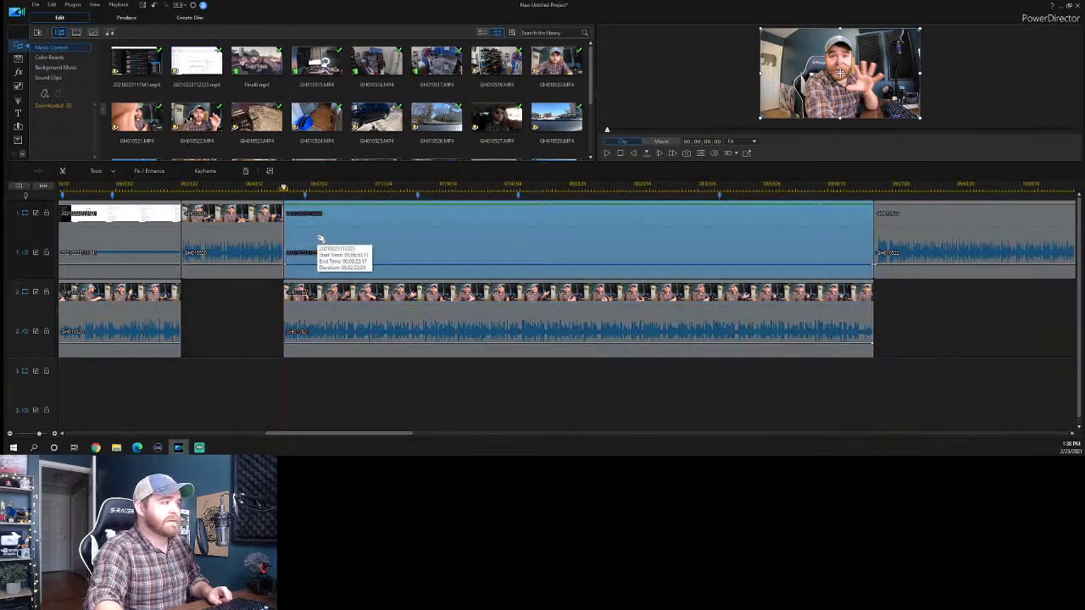
key("space")
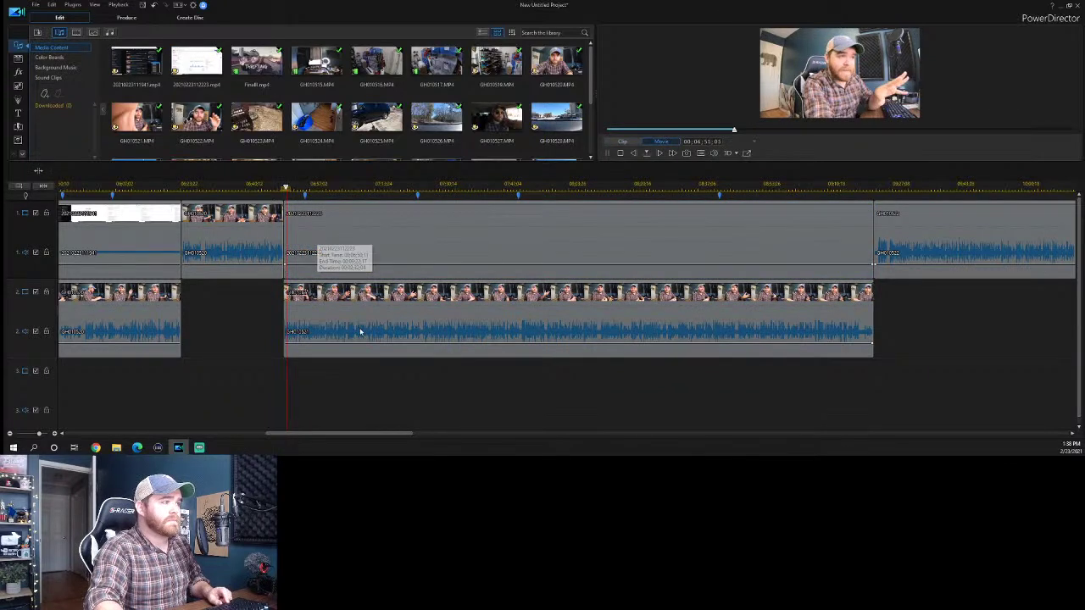
Shrink GH010521 on track 2 to a small inset in the frame's lower-left corner over the screen recording.
left_click(361, 331)
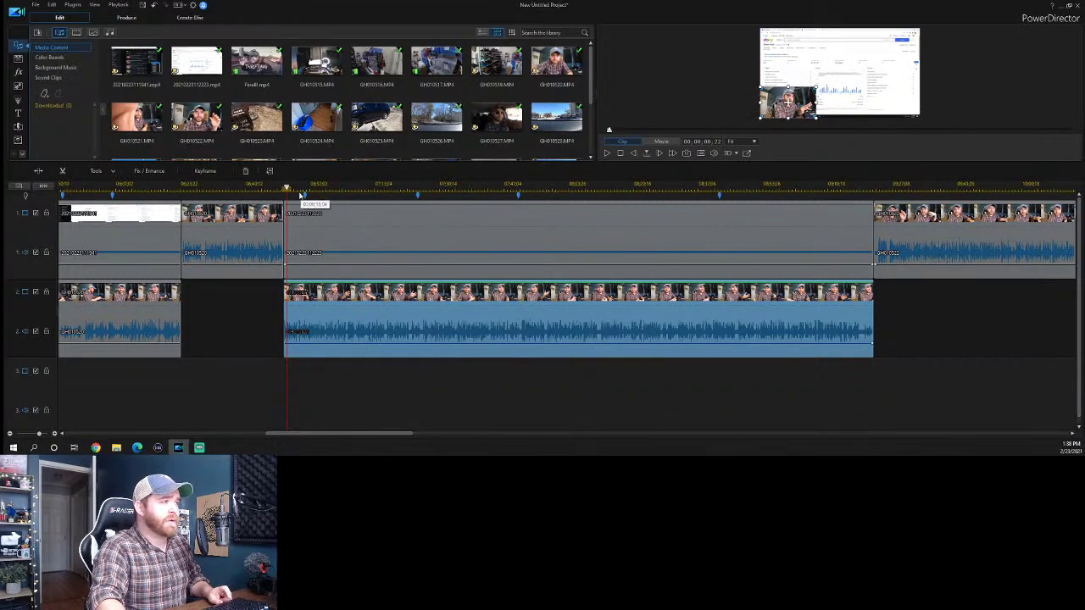
left_click(276, 185)
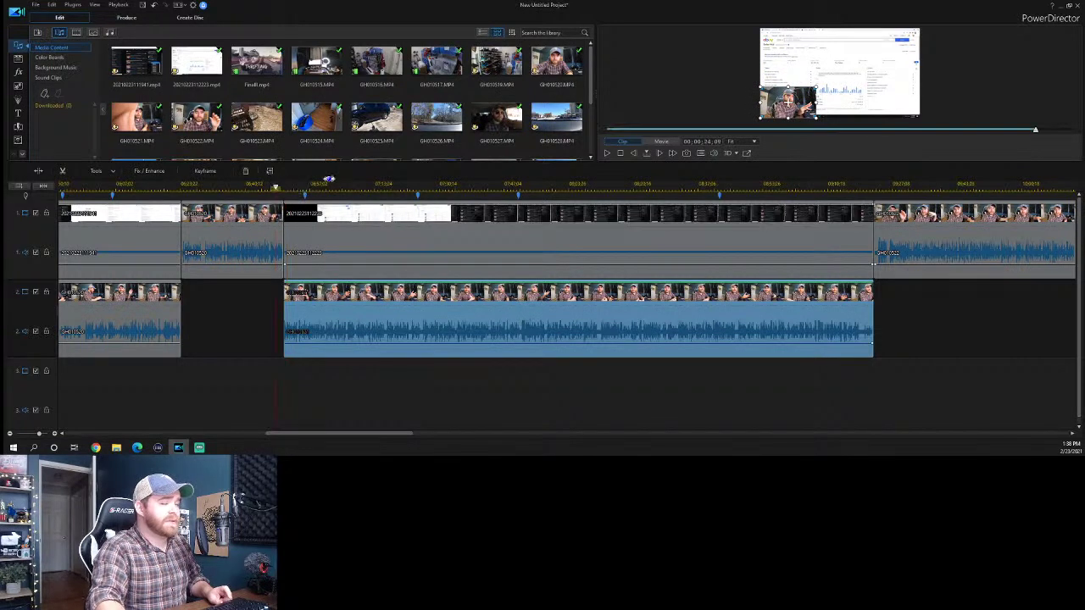
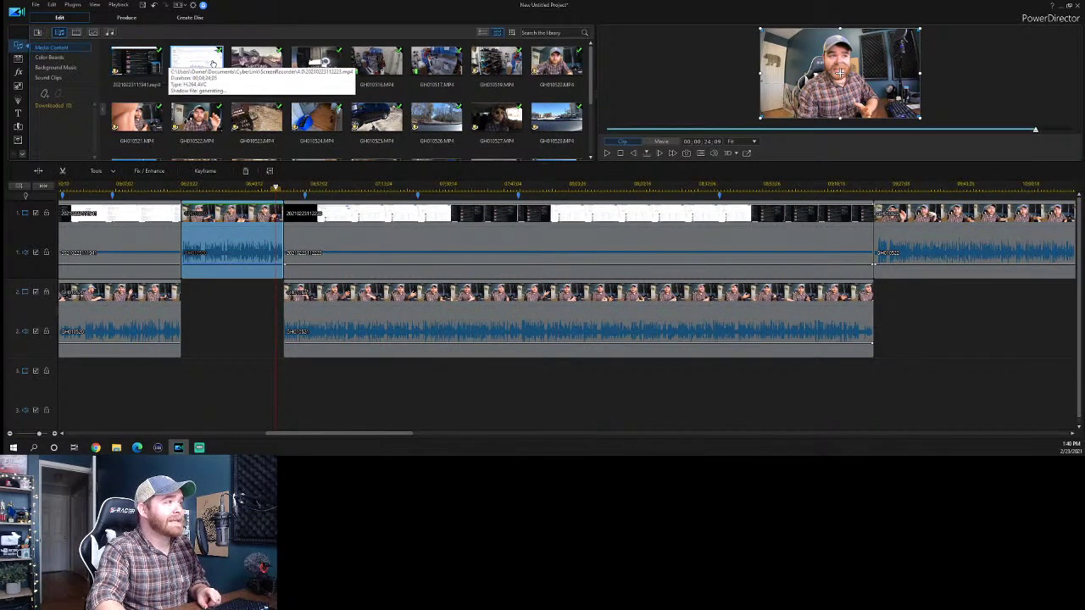
left_click_drag(203, 63, 334, 252)
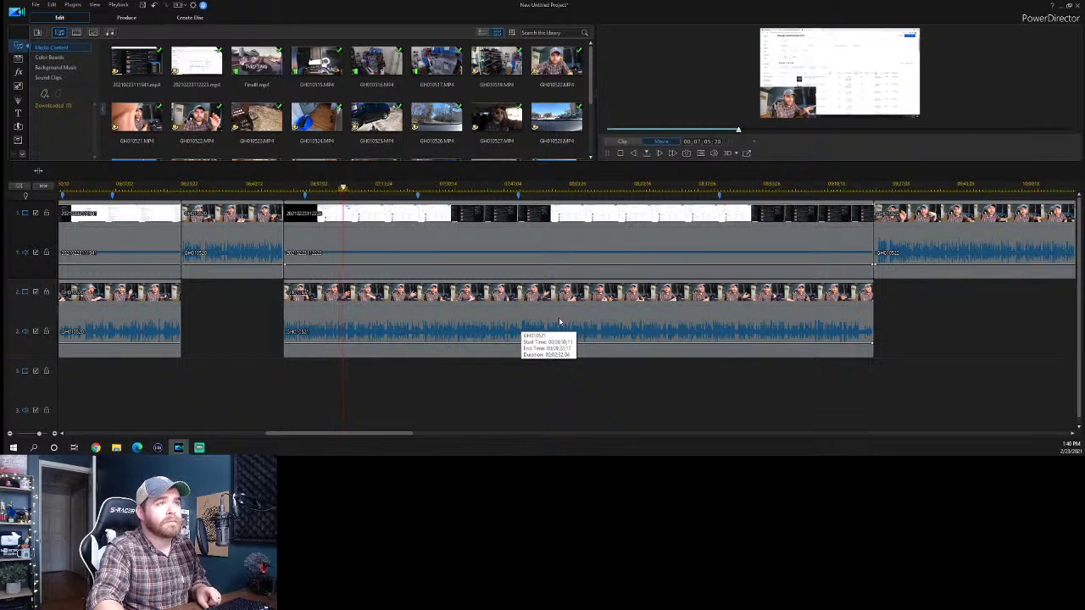
left_click(337, 243)
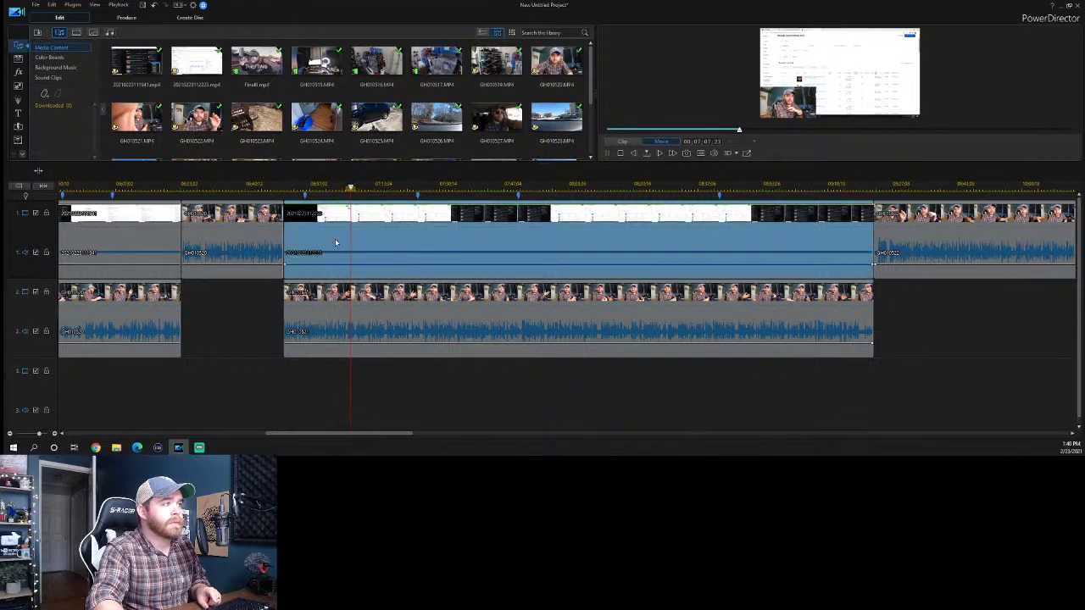
left_click(286, 235)
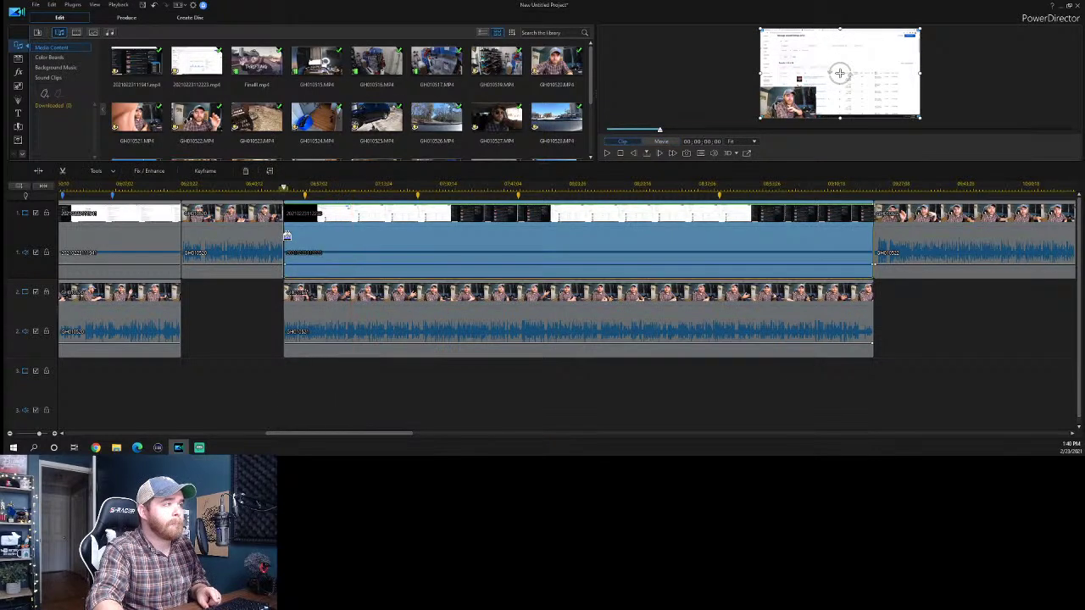
left_click_drag(286, 236, 291, 237)
left_click(314, 252)
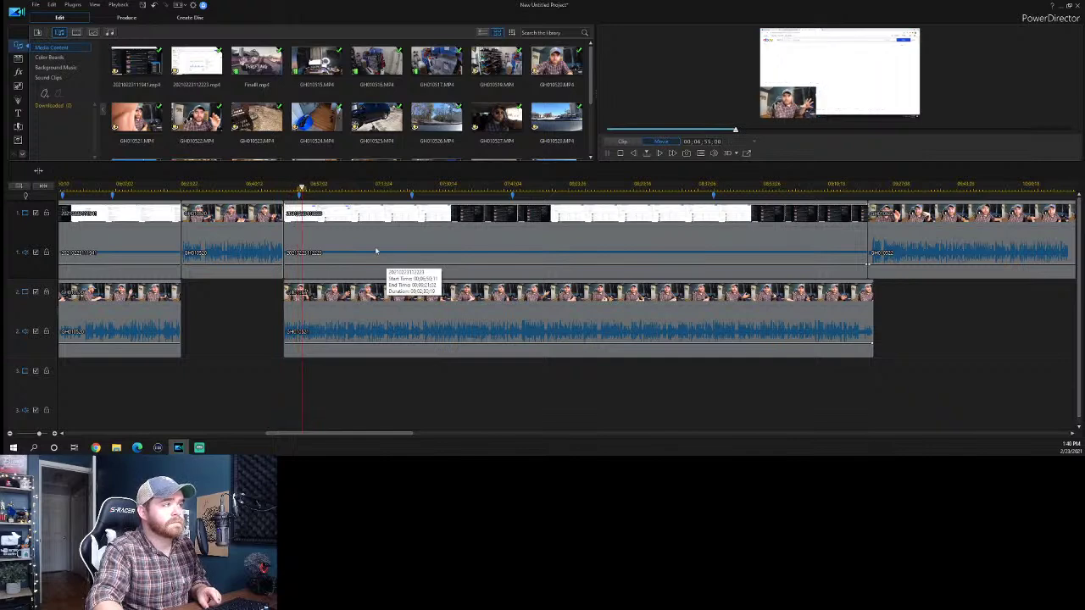
Make the GH010521 inset slightly smaller and keep it snug in the frame's lower-left corner.
left_click(373, 296)
left_click(802, 98)
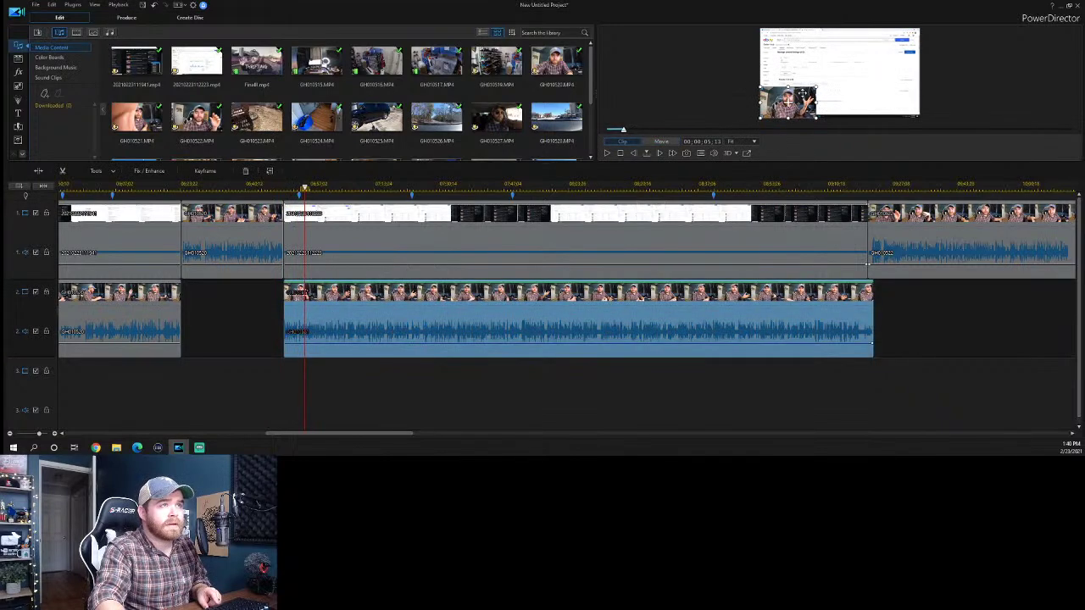
left_click_drag(801, 99, 786, 102)
left_click(788, 100)
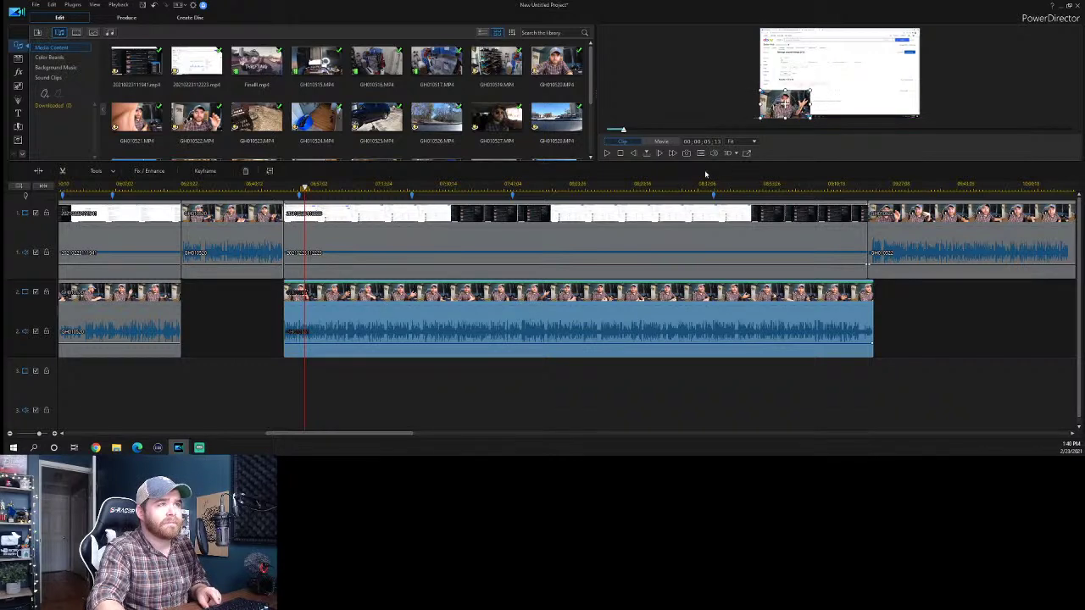
Play several points along the second screen recording to check that its page changes match the speech in GH010521.
left_click(373, 181)
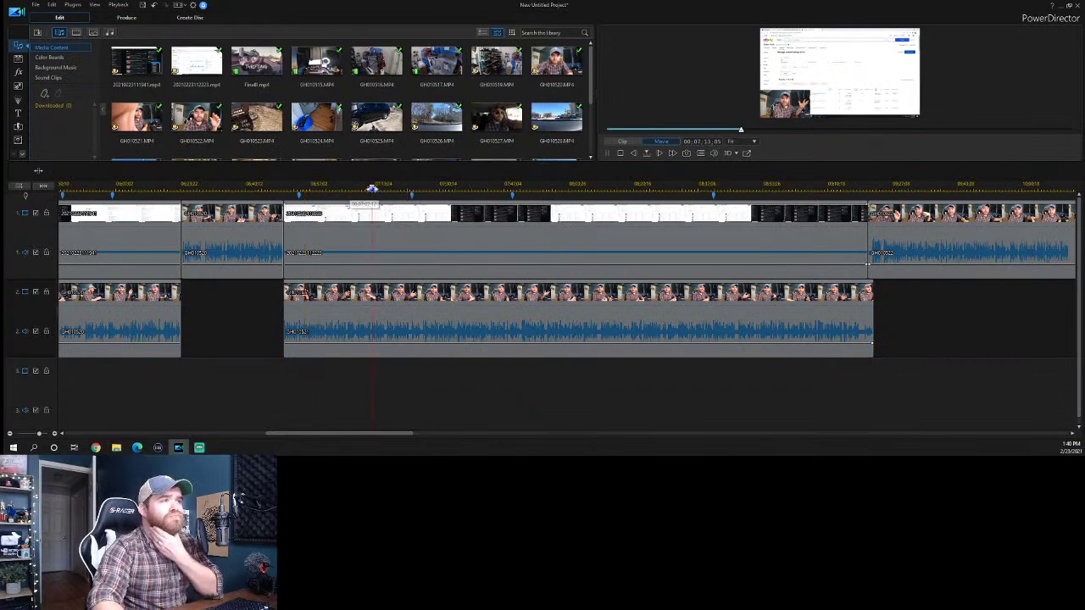
left_click(375, 185)
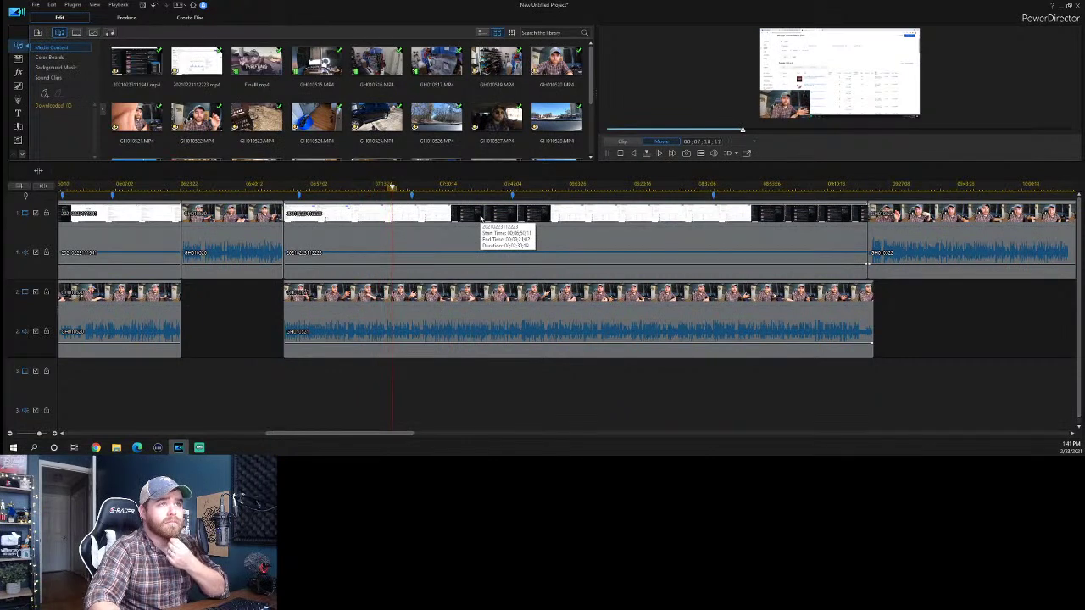
left_click(497, 186)
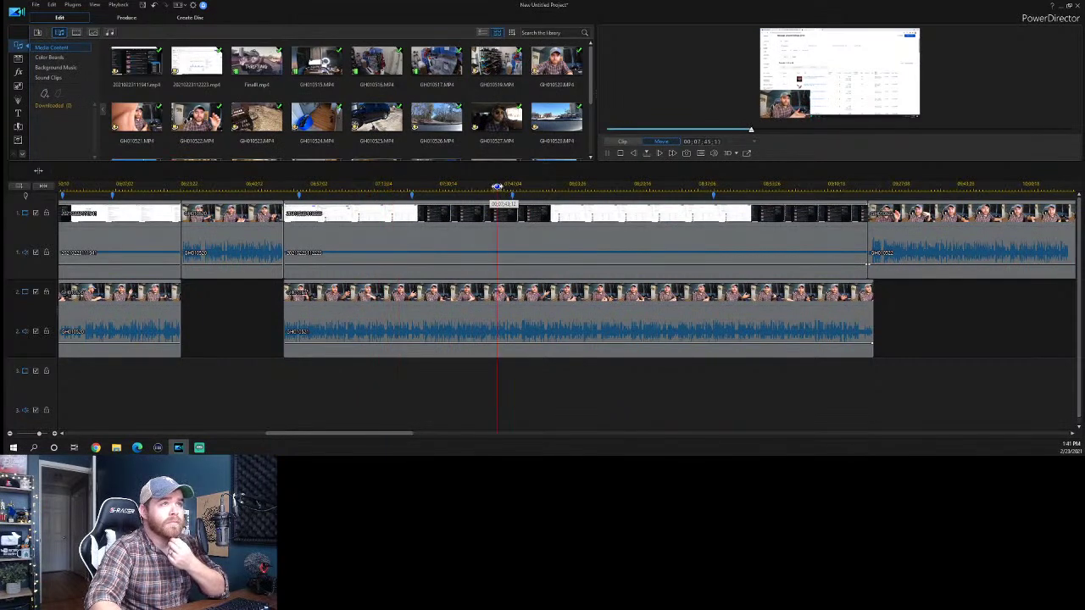
left_click(451, 185)
left_click(395, 186)
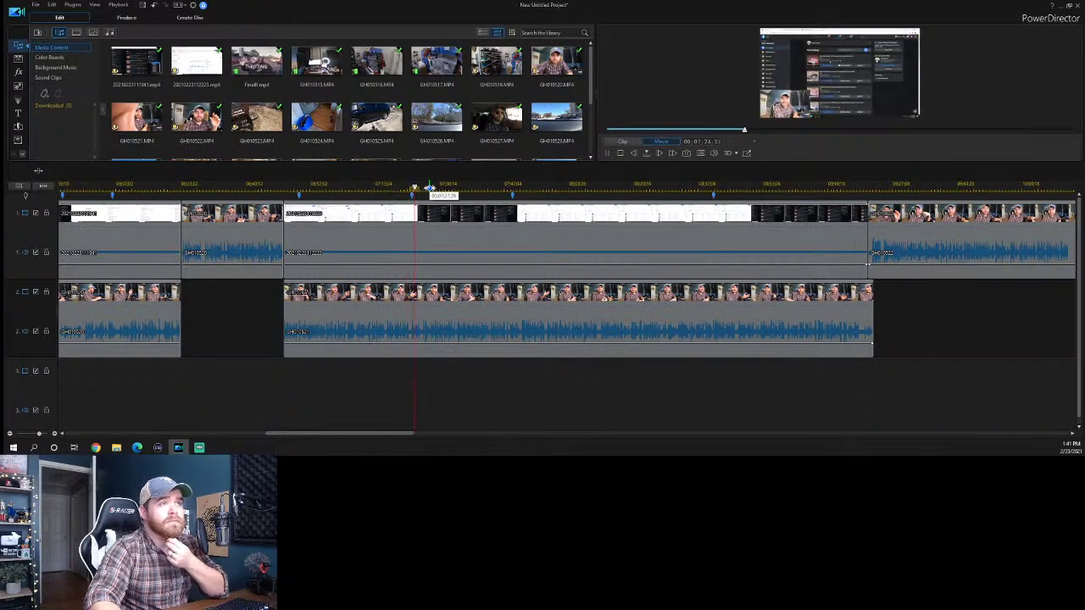
left_click(507, 185)
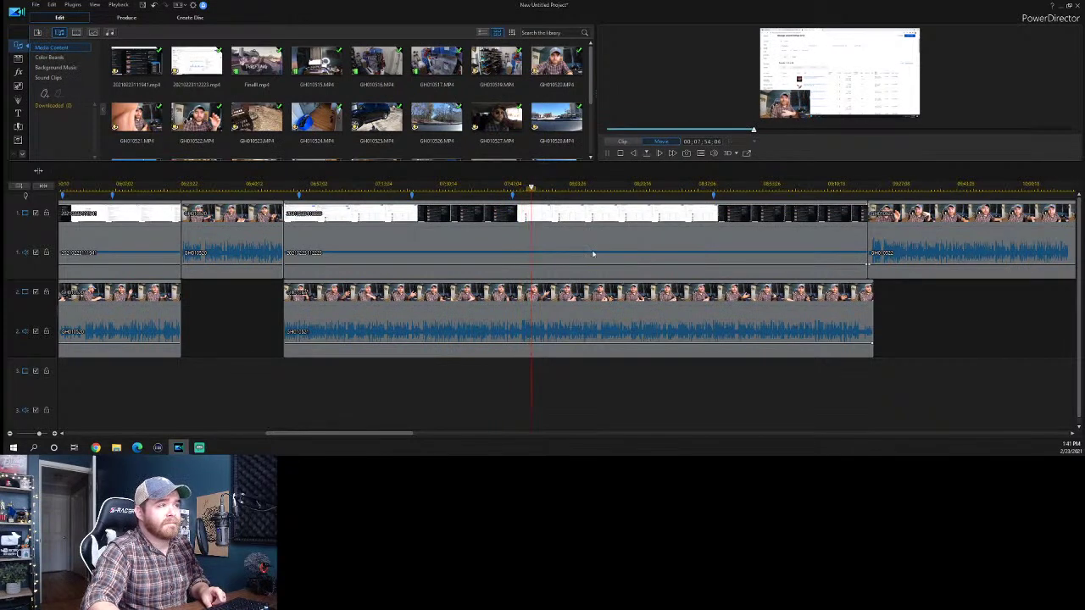
left_click(701, 186)
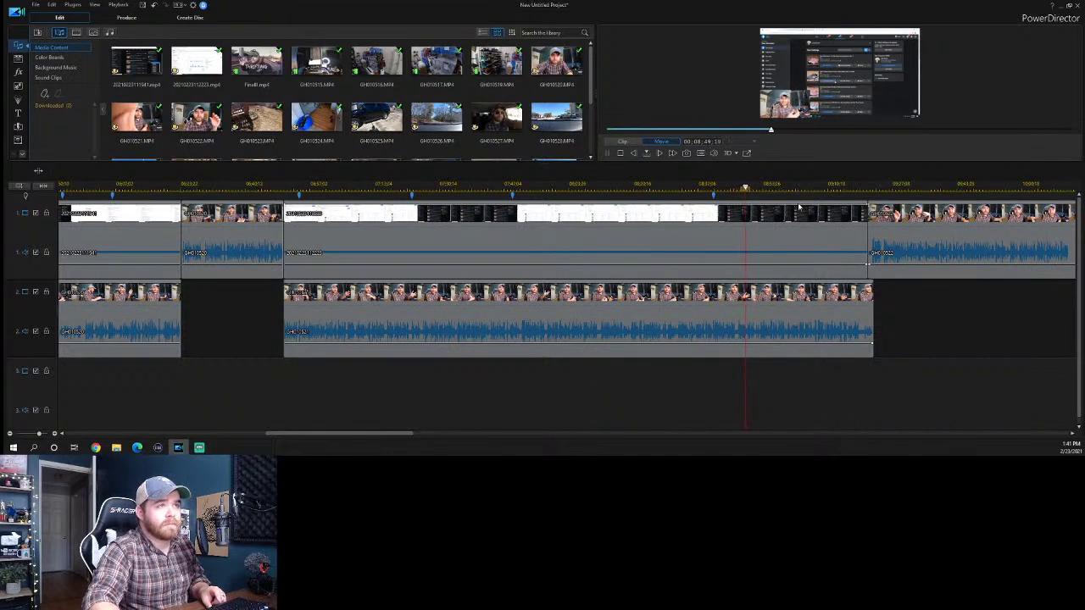
Split both tracks at 00:09:18:28 and delete the leftover end of the screen recording, closing the gap before GH010522.
left_click(846, 185)
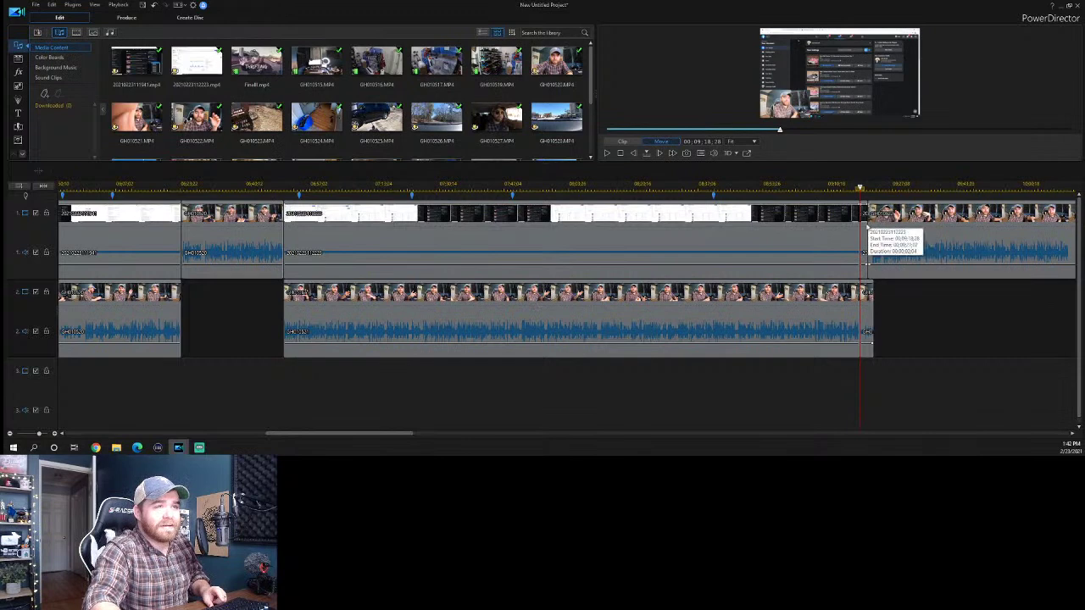
left_click(865, 228)
left_click(839, 73)
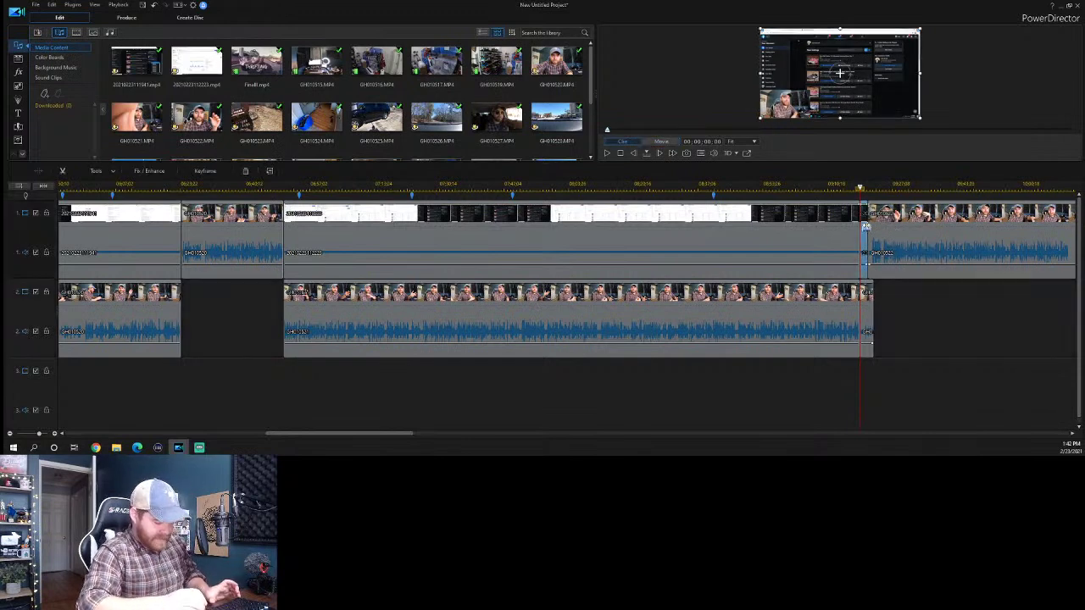
left_click(864, 364)
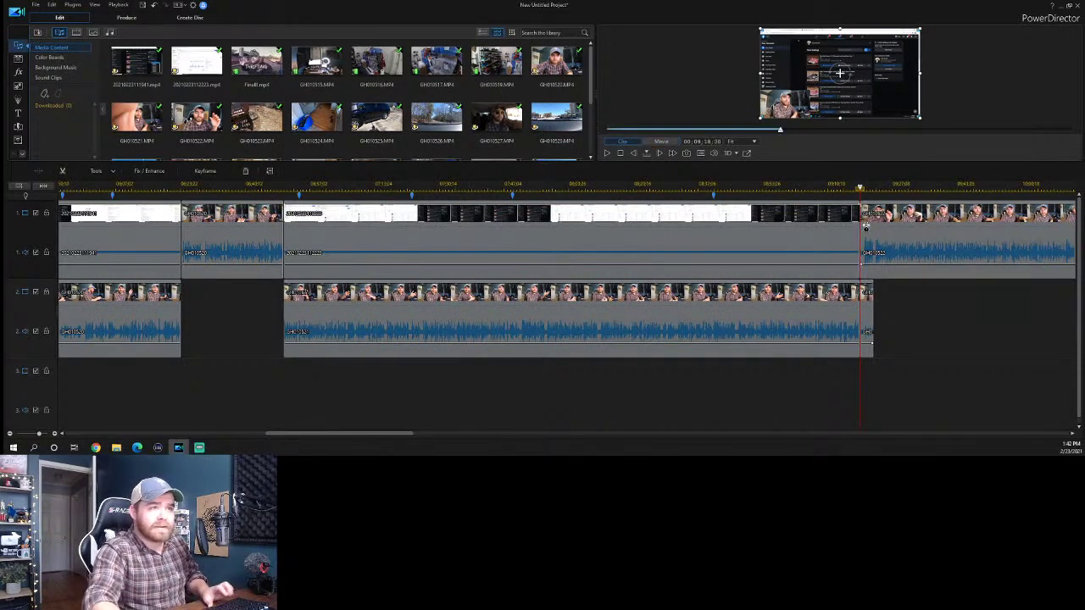
Insert the short end piece of GH010521 from track 2 into track 1 between the screen recording and GH010522.
left_click(869, 314)
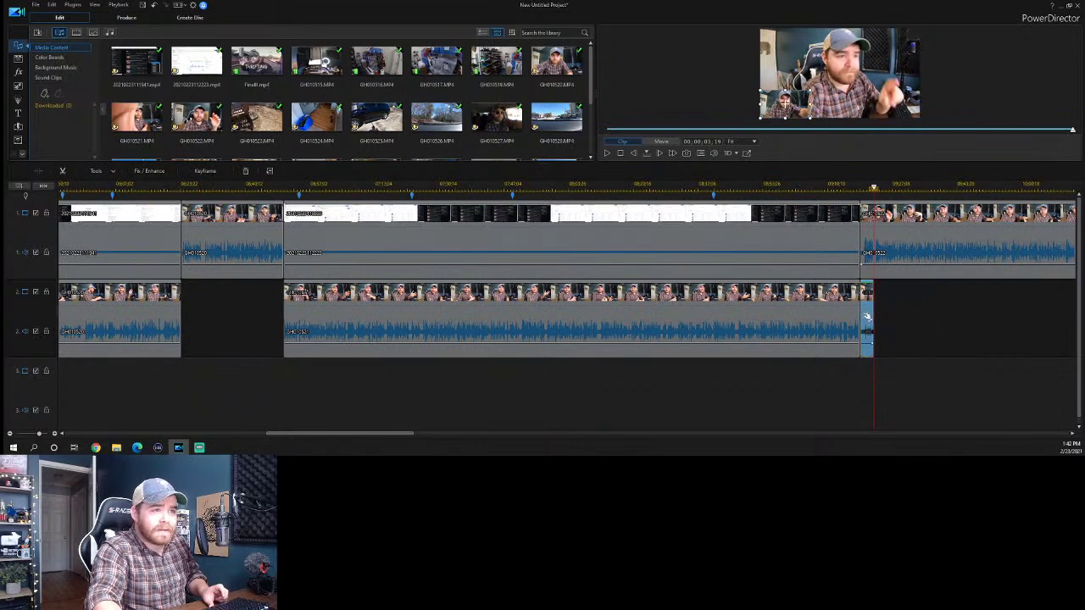
left_click_drag(871, 268, 868, 244)
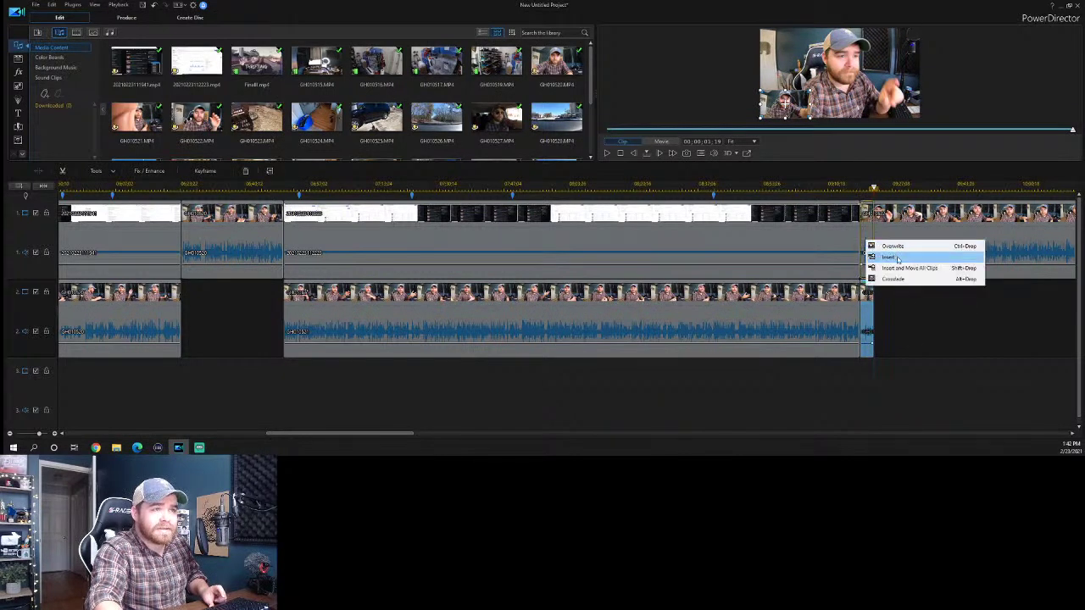
left_click(900, 268)
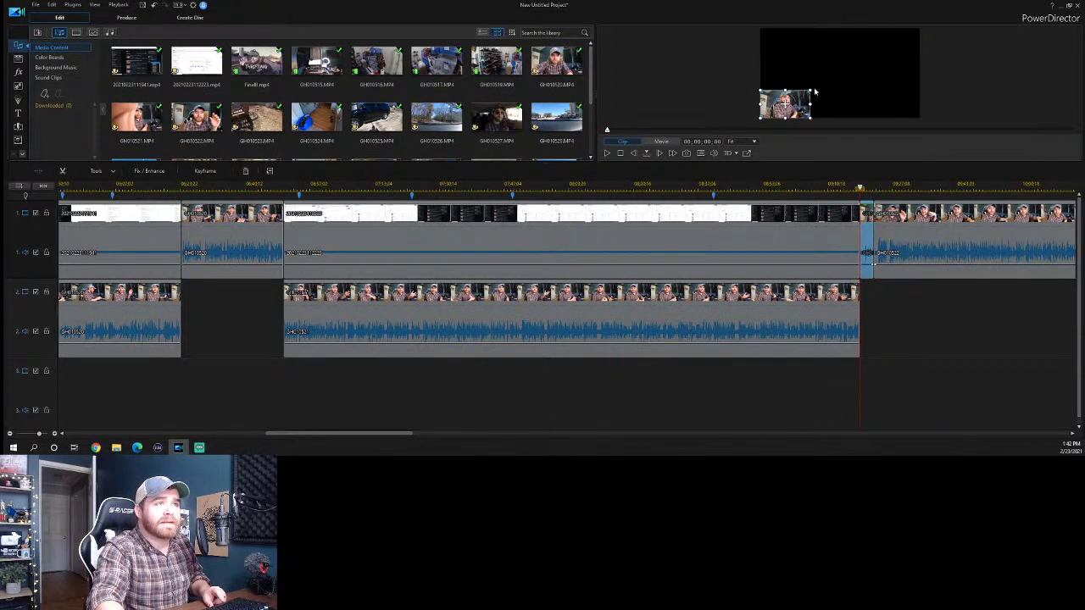
Enlarge the short GH010521 end piece on track 1 from its lower-left inset until it fills the whole video frame.
left_click_drag(812, 88, 852, 75)
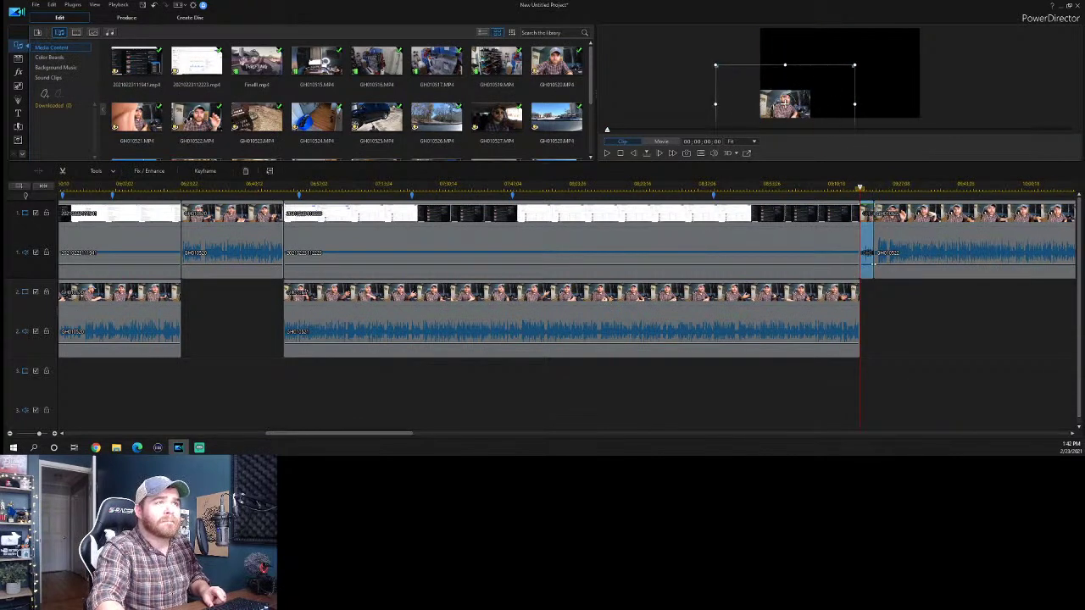
left_click(793, 104)
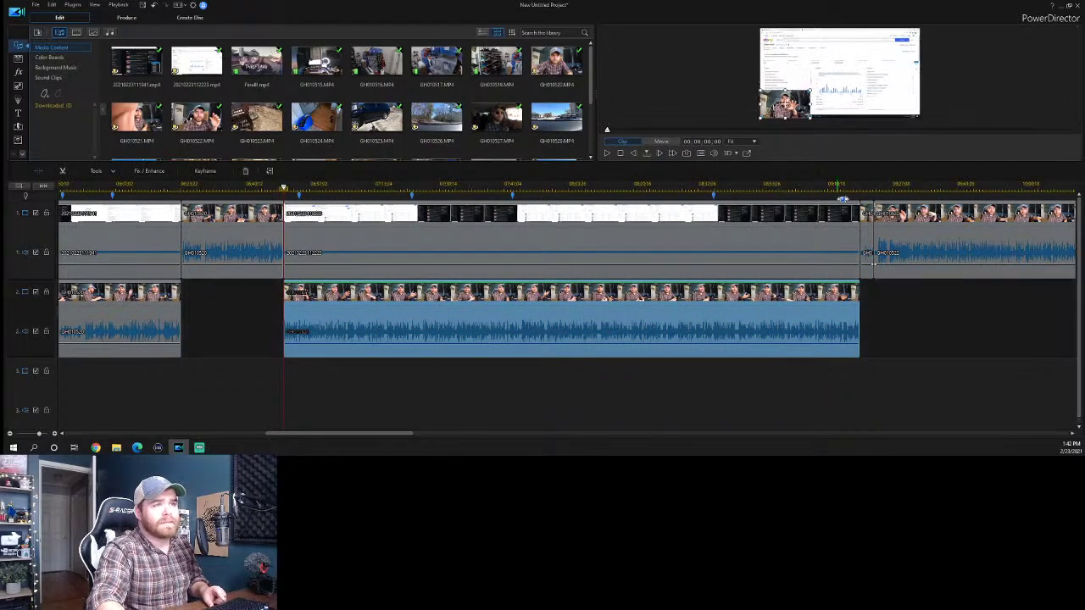
left_click(869, 254)
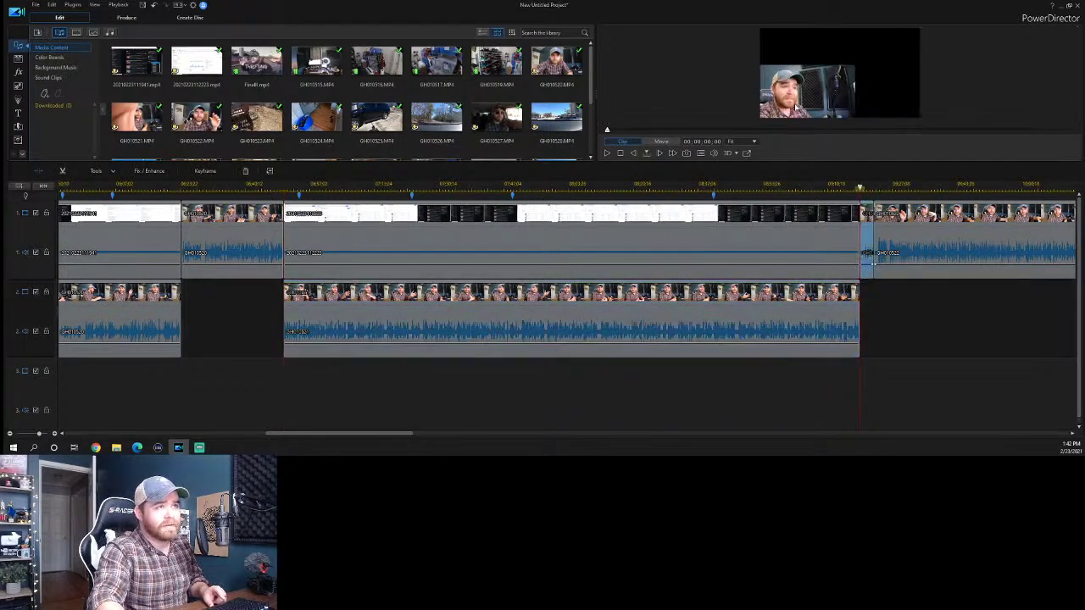
left_click(819, 91)
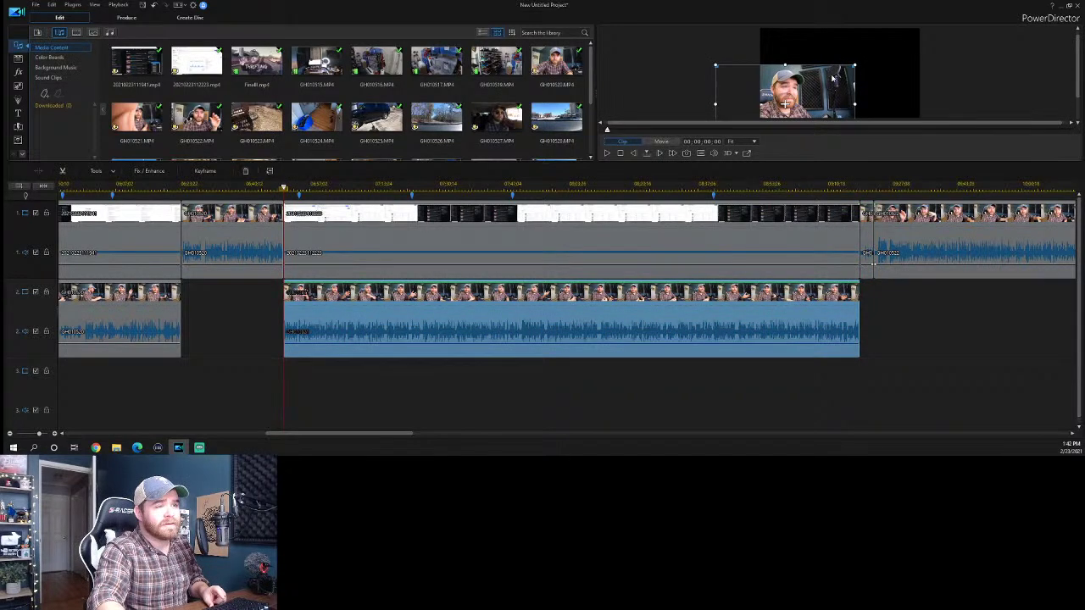
left_click(866, 237)
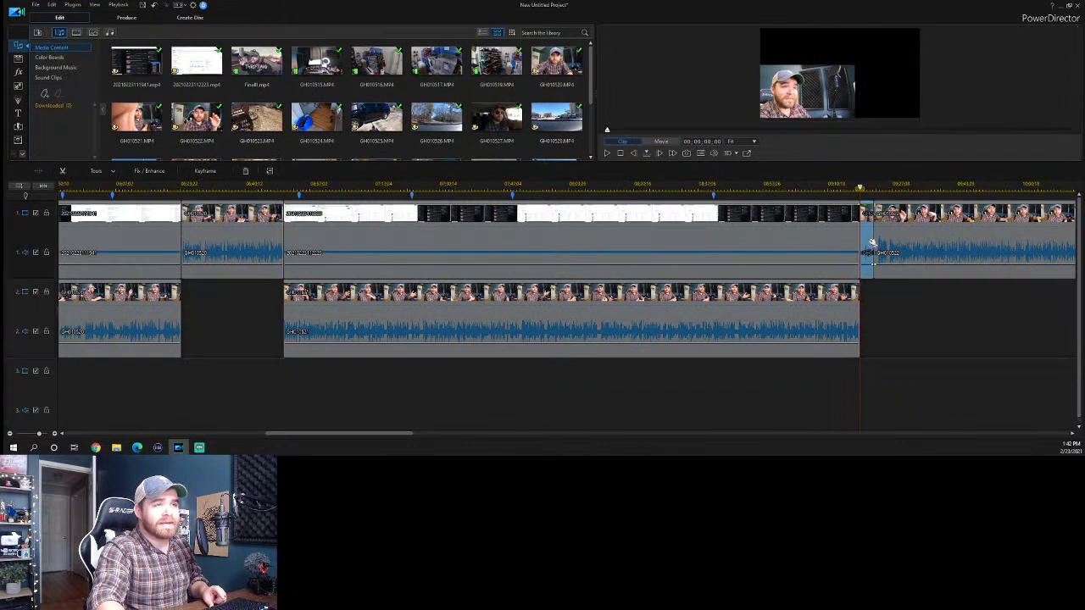
left_click(800, 95)
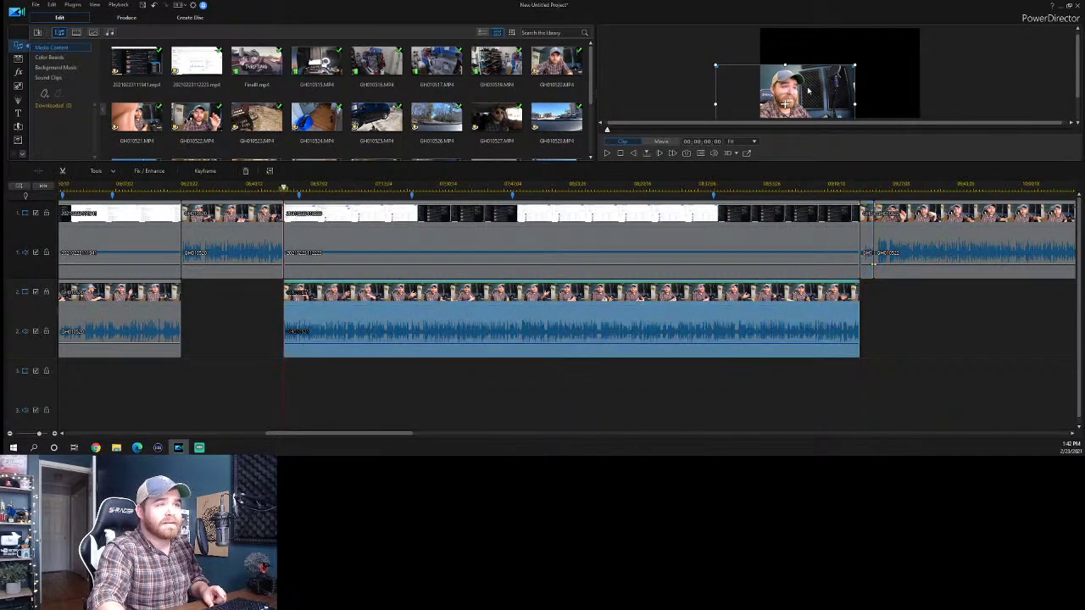
left_click(877, 328)
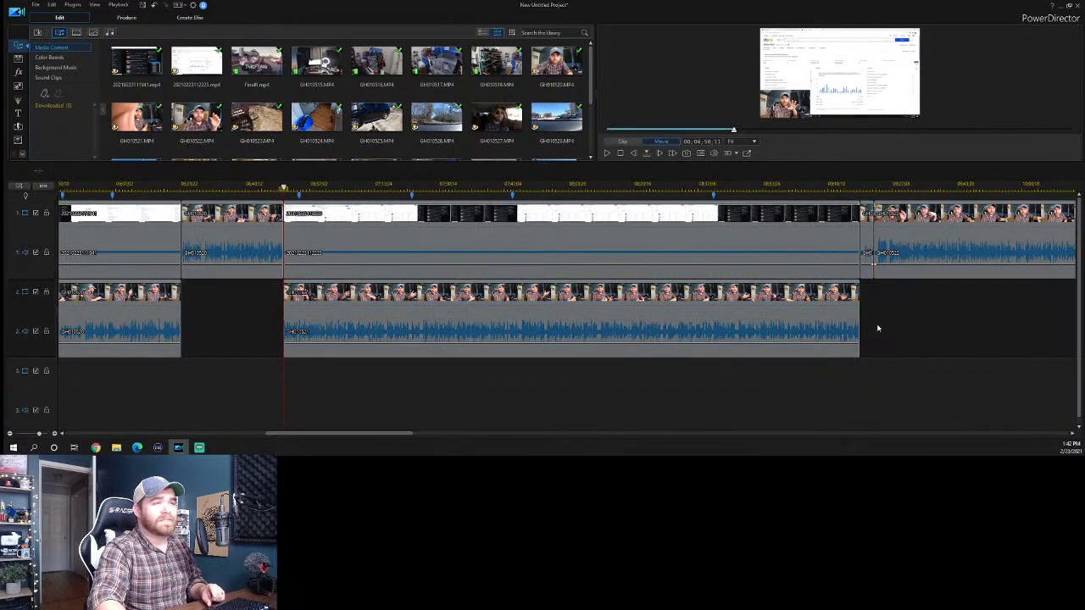
left_click(866, 255)
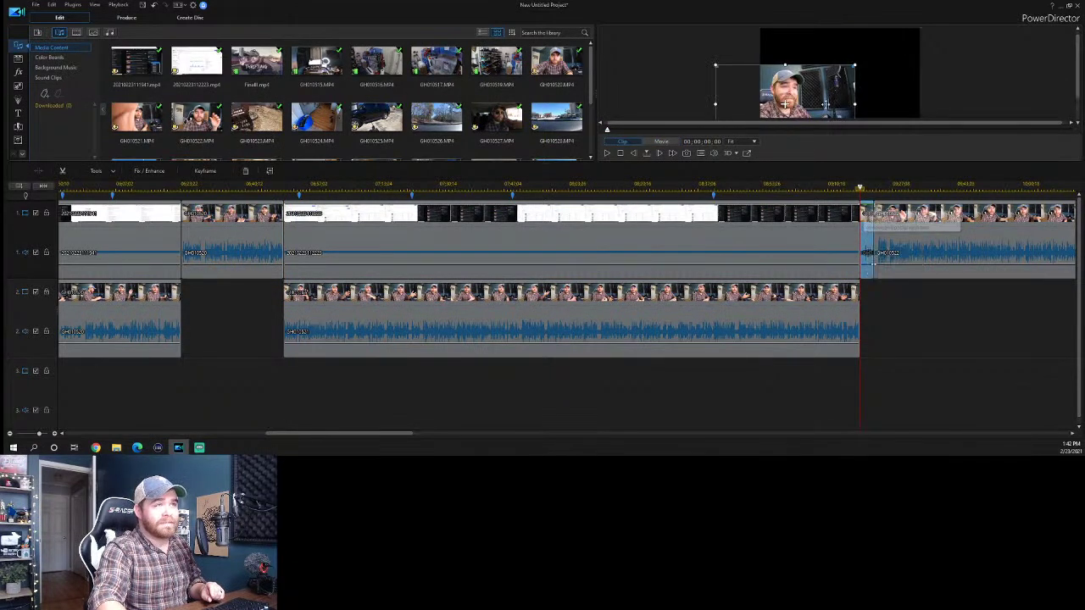
left_click(852, 327)
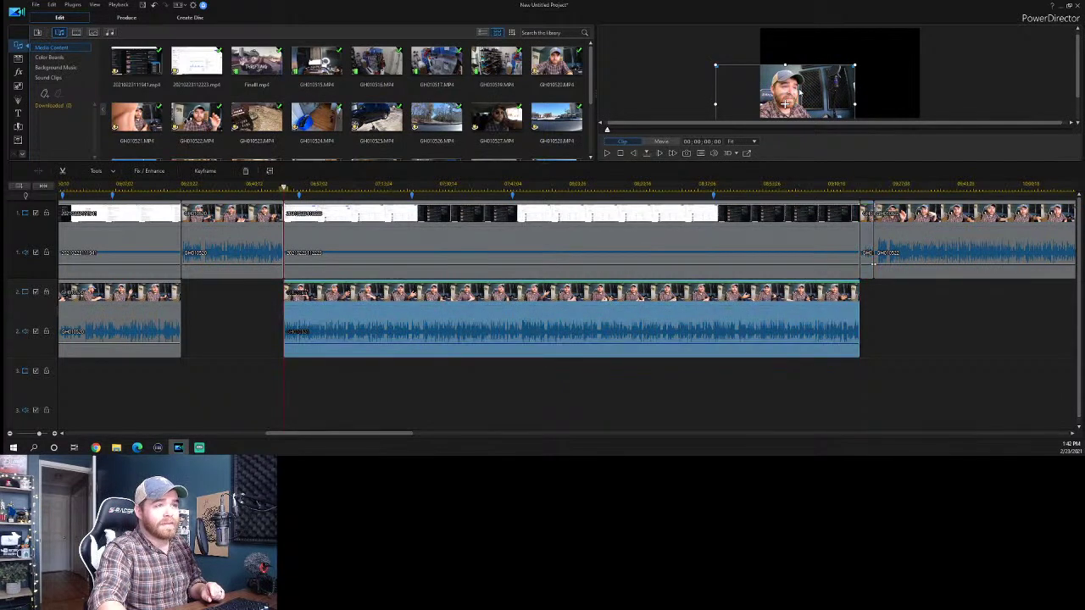
left_click(918, 310)
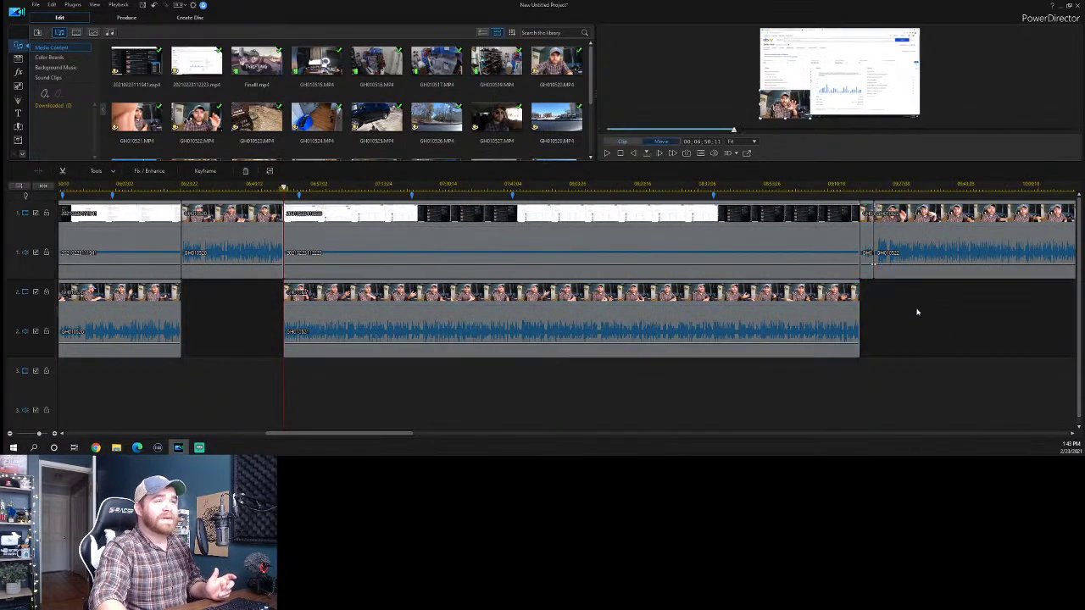
left_click(869, 241)
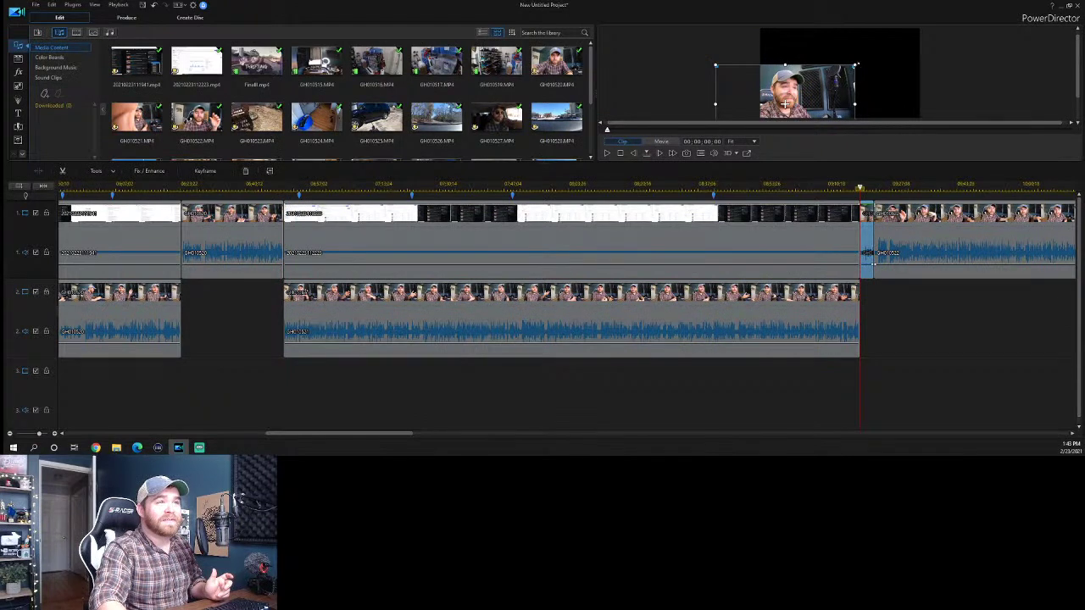
left_click_drag(843, 74, 898, 42)
left_click_drag(789, 37, 761, 28)
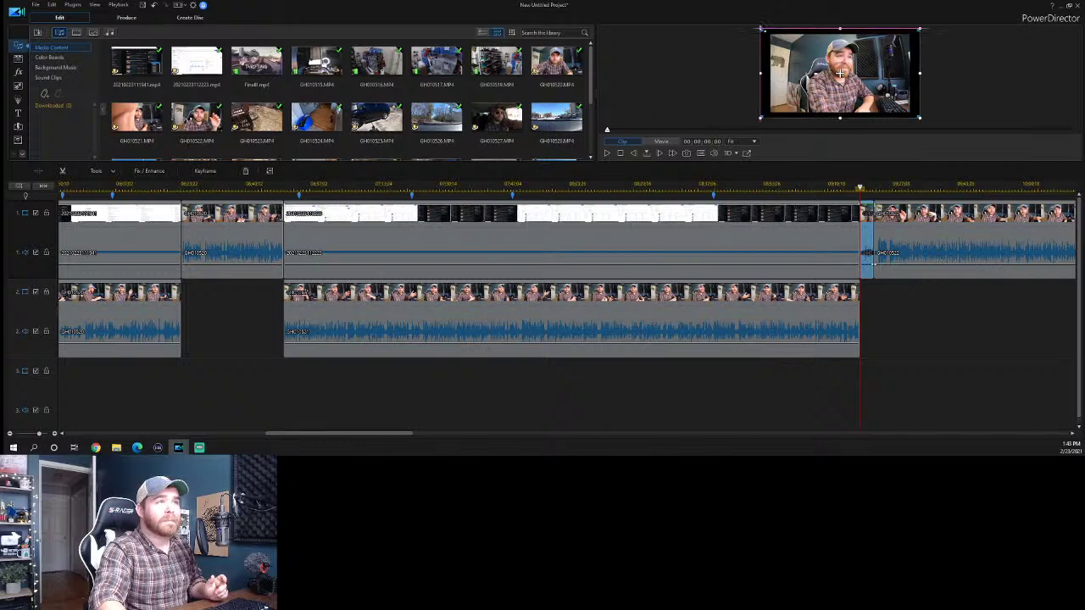
Play across the end of the second screen recording, split GH010521's end piece at 00:09:19:26, and remove its opening without leaving a gap.
left_click(820, 184)
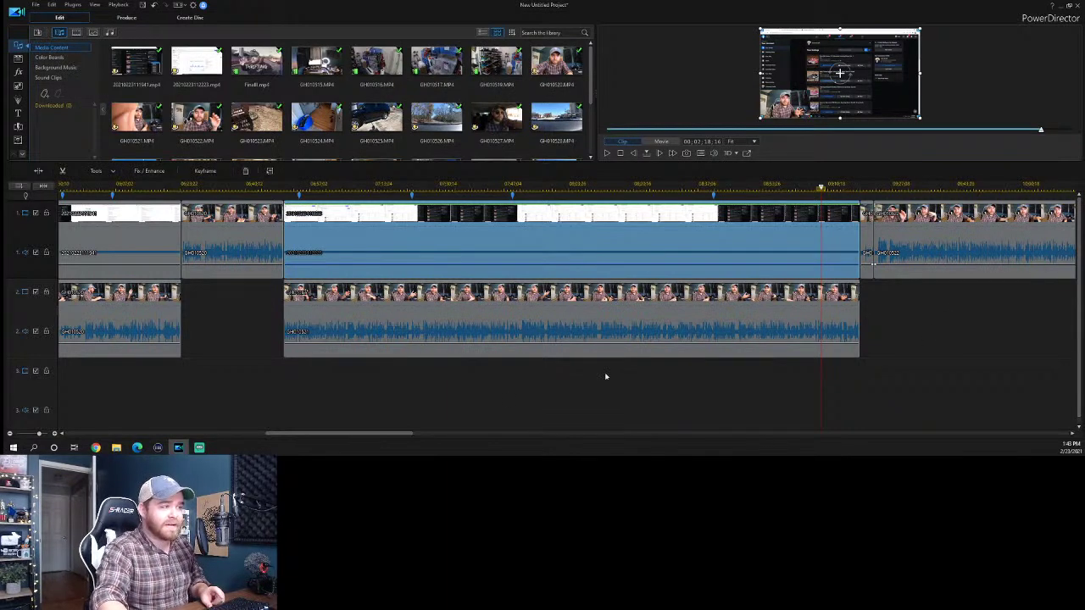
left_click_drag(393, 436, 437, 436)
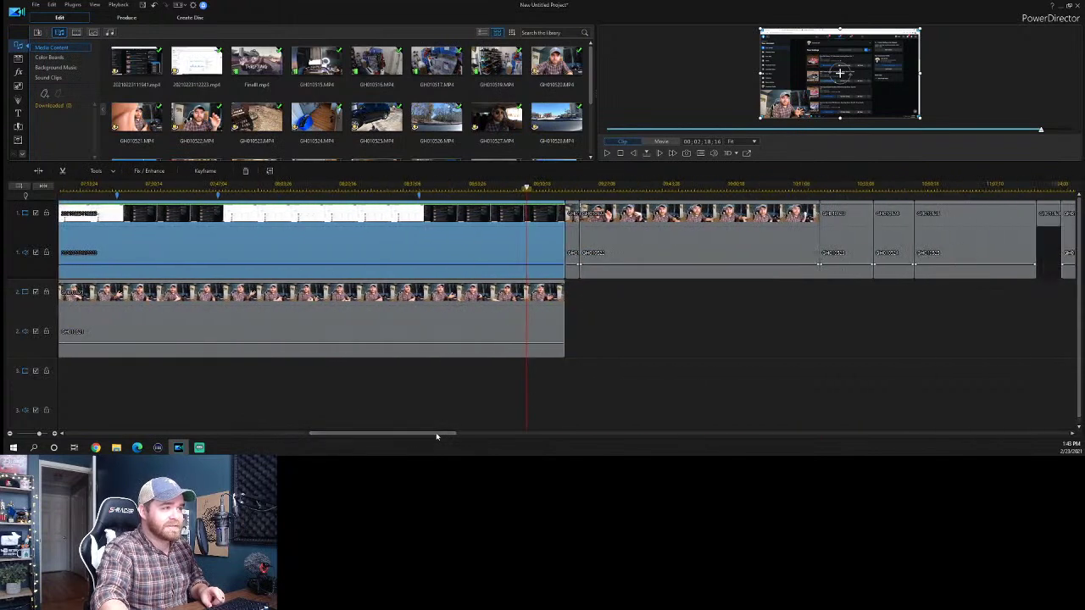
key("space")
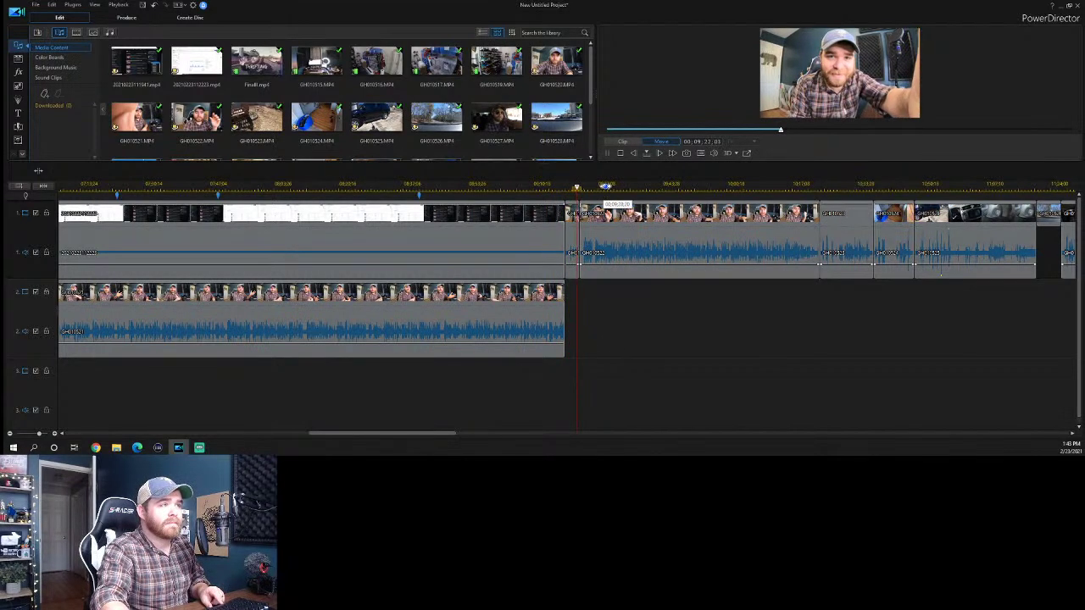
key("space")
scroll(630, 185, "up", 2)
scroll(576, 186, "up", 1)
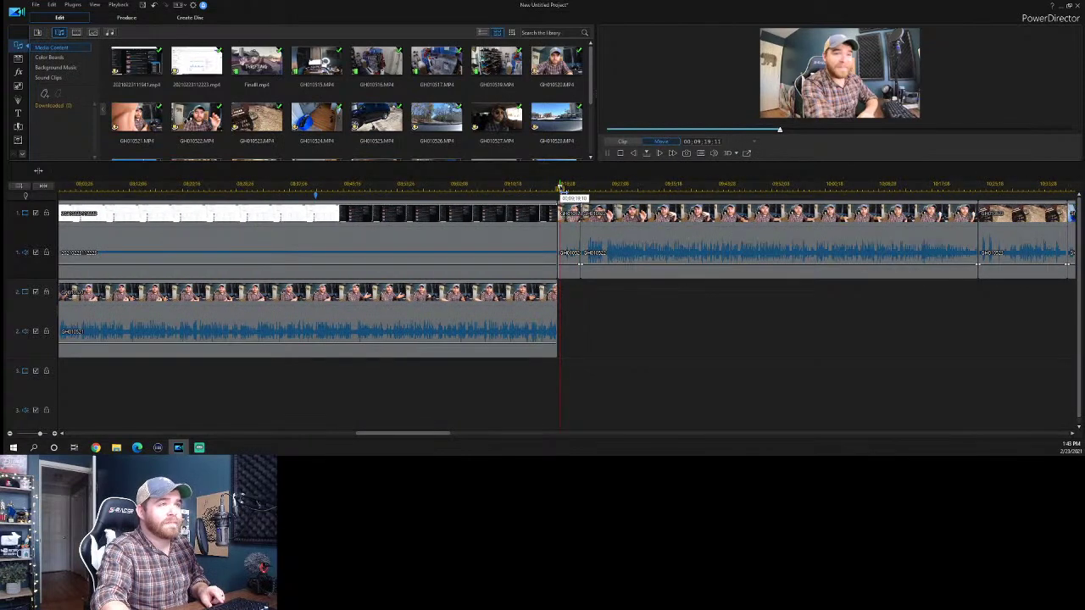
key("space")
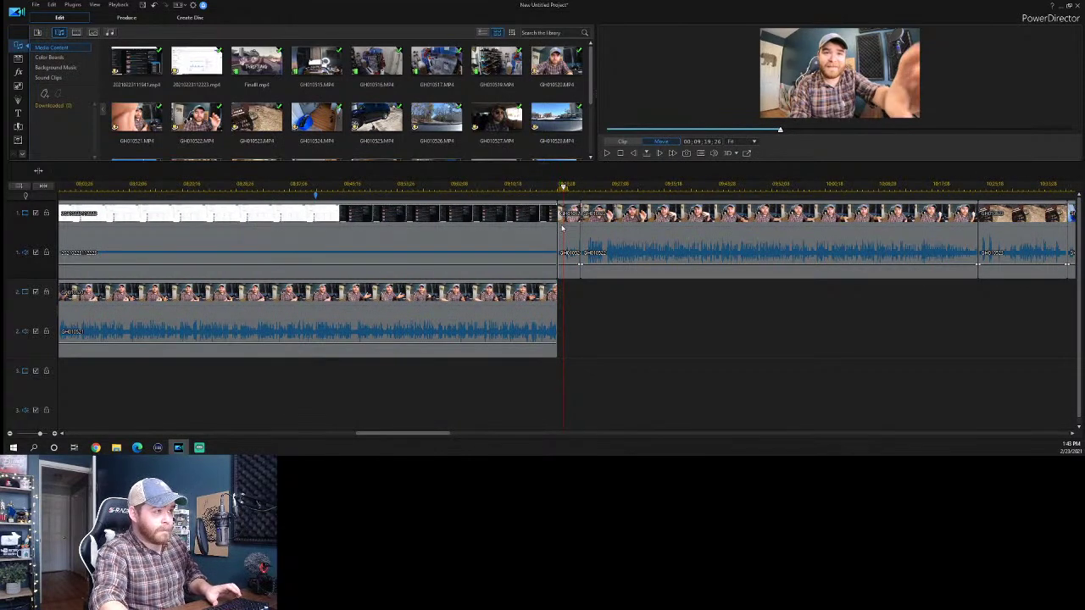
left_click(561, 231)
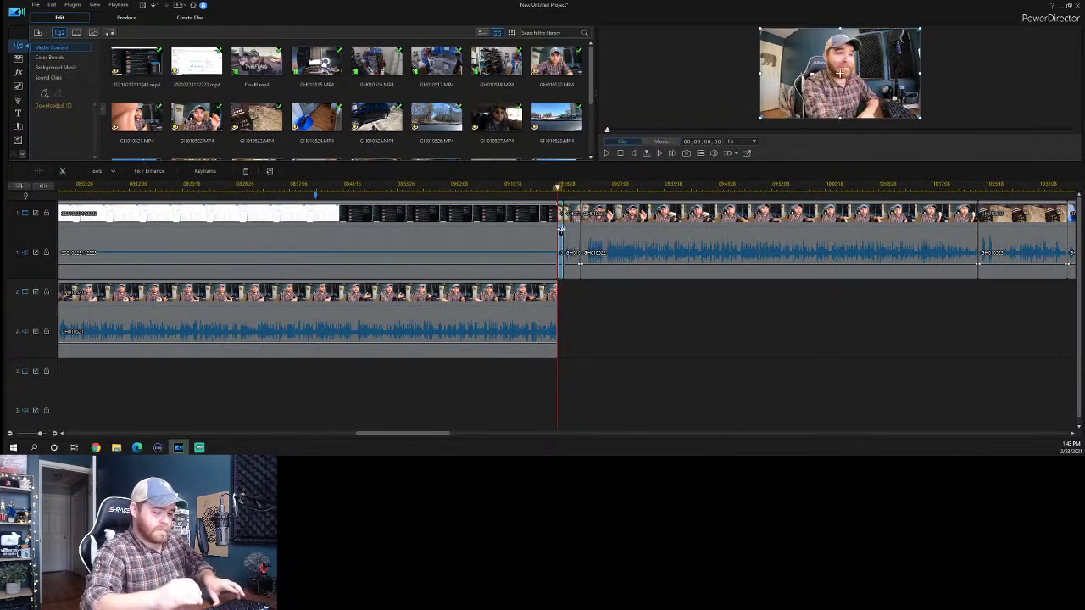
left_click_drag(561, 230, 554, 230)
Replay the transition, split GH010521's end piece at 00:09:21:09, and remove the leftover tail so GH010522 follows directly.
left_click(550, 186)
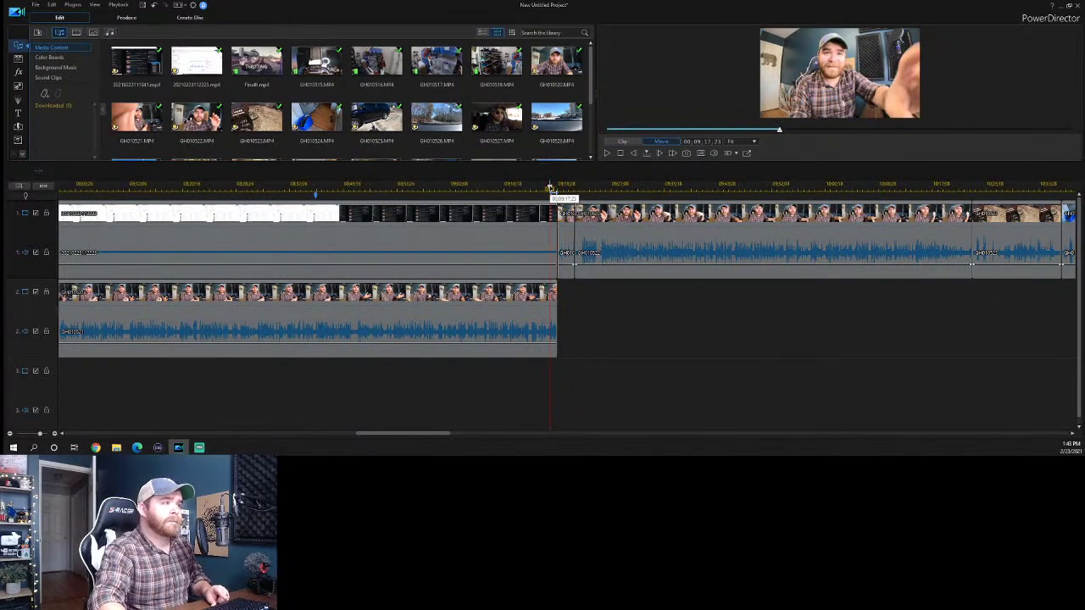
key("space")
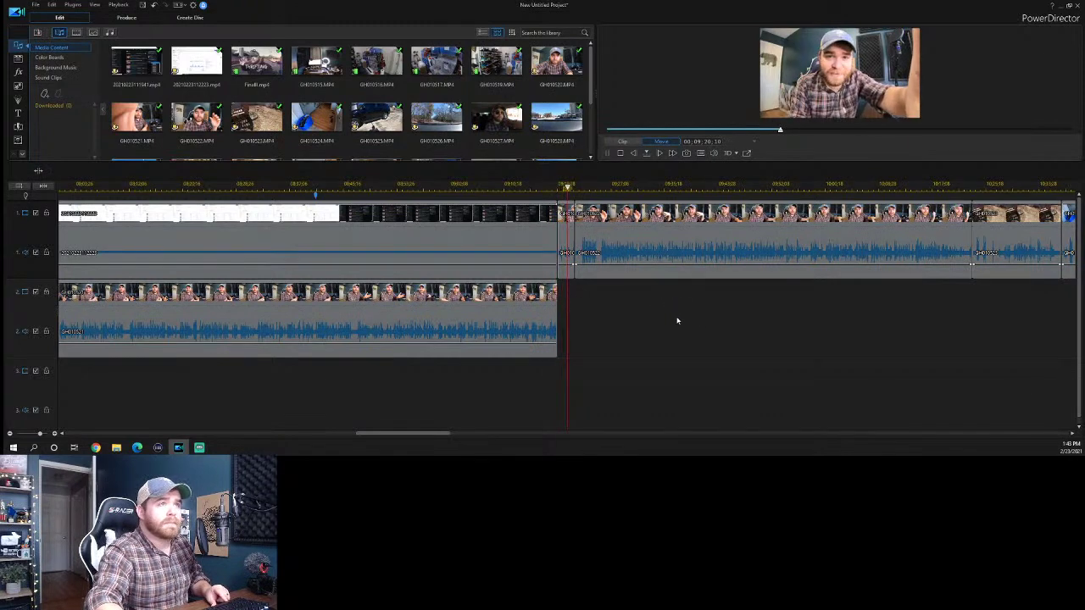
key("space")
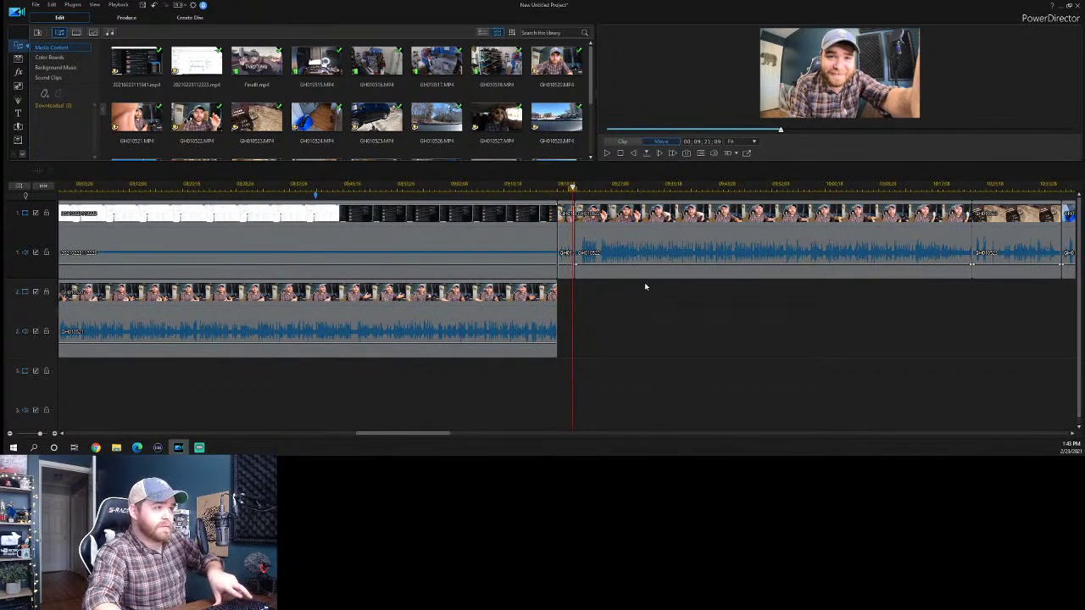
left_click(577, 237)
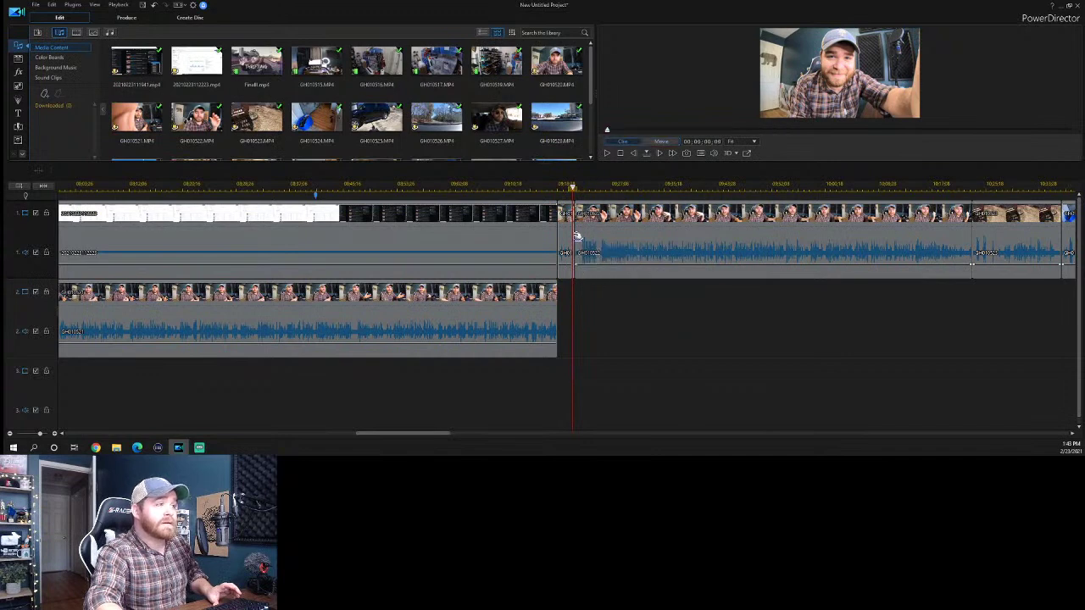
Play the start of GH010522, split it at 00:09:25:11, and delete the opening section, closing the gap.
key("space")
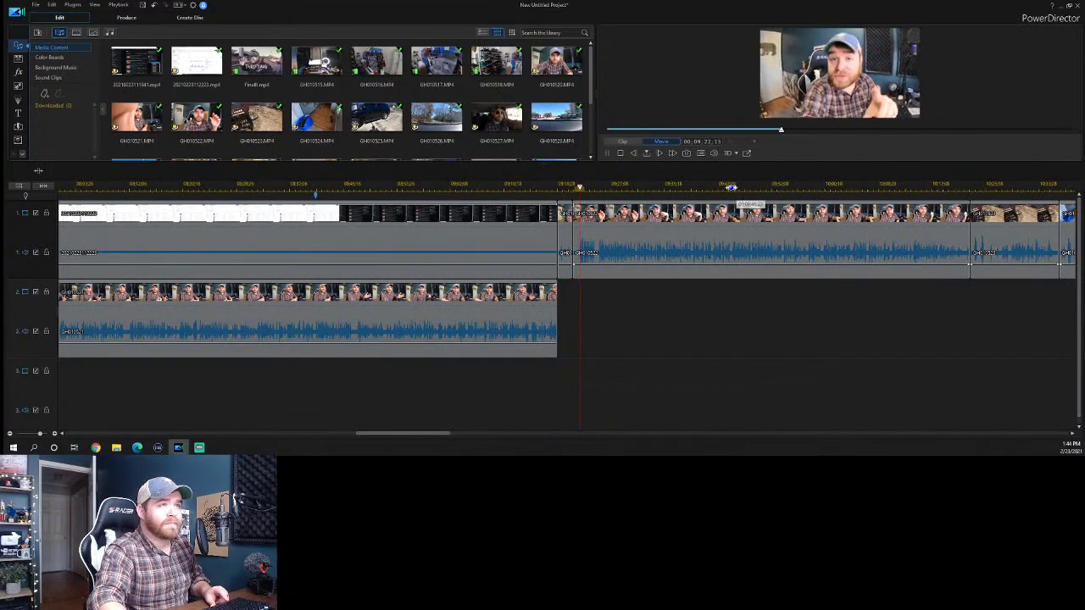
scroll(717, 189, "down", 1)
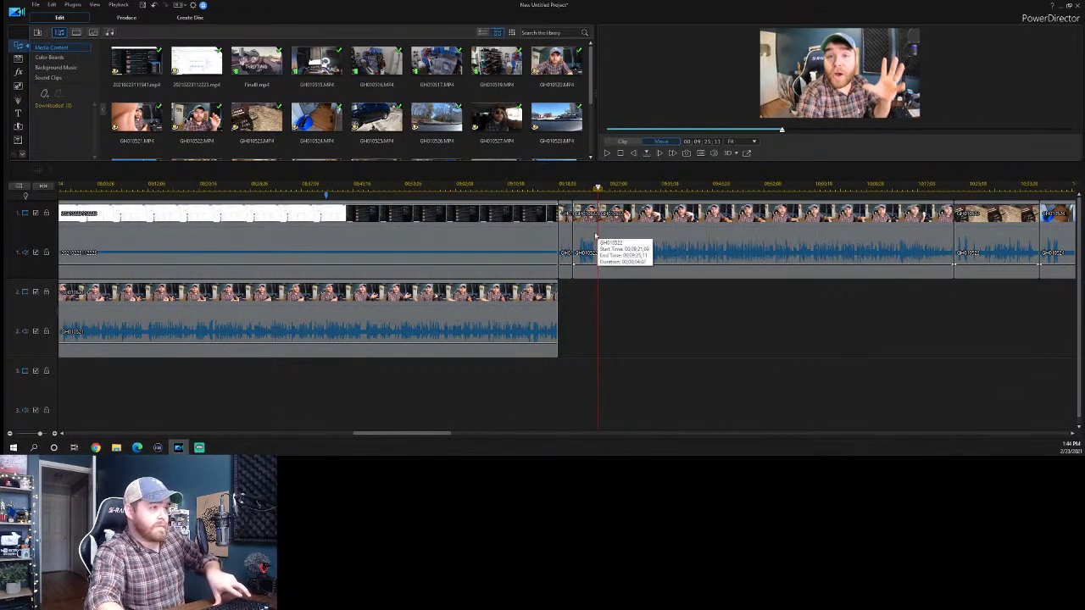
left_click(586, 243)
key("Delete")
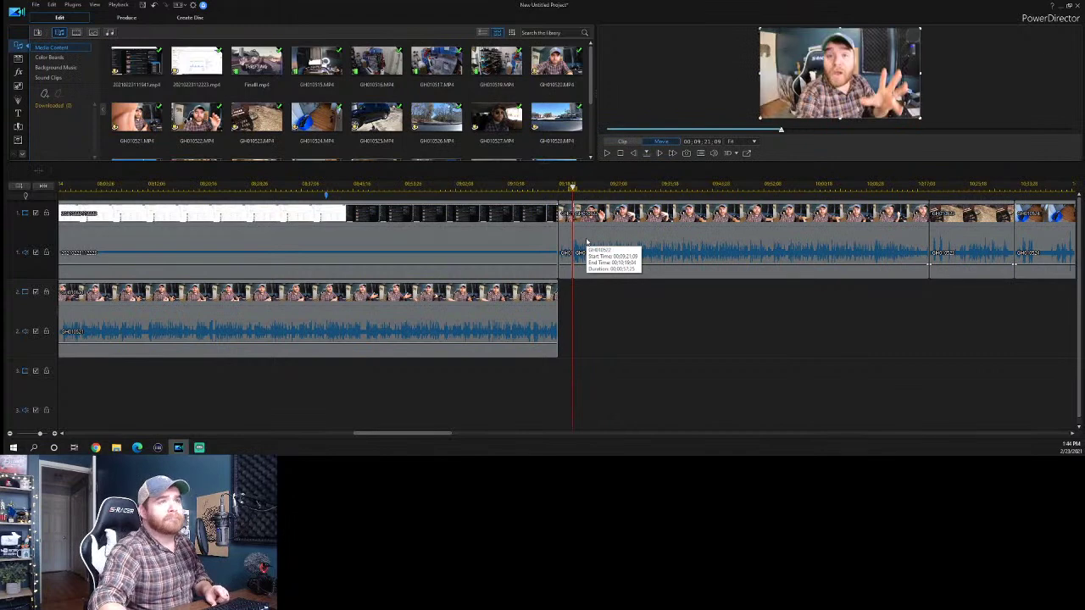
Play the beginning and end of GH010522, split it at 00:10:18:05, and remove the leftover tail before GH010523.
key("space")
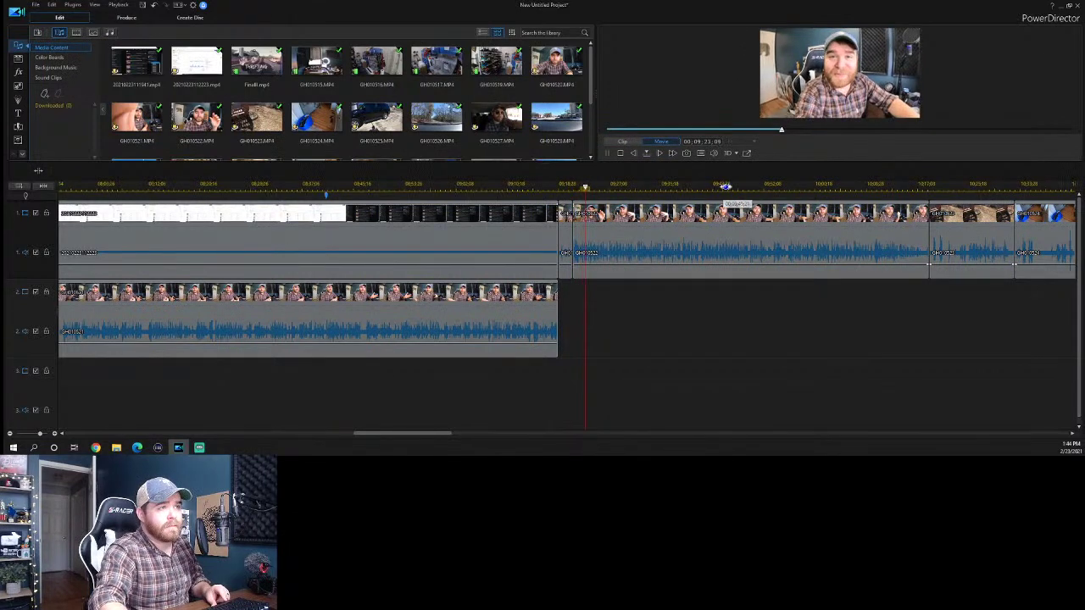
scroll(725, 185, "down", 1)
left_click(870, 187)
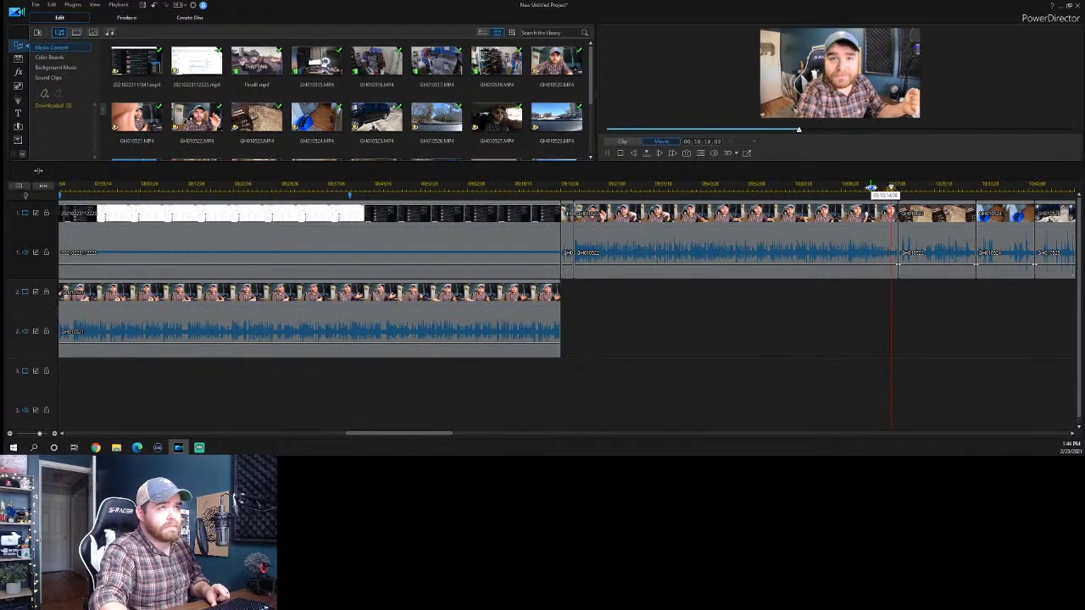
left_click(899, 247)
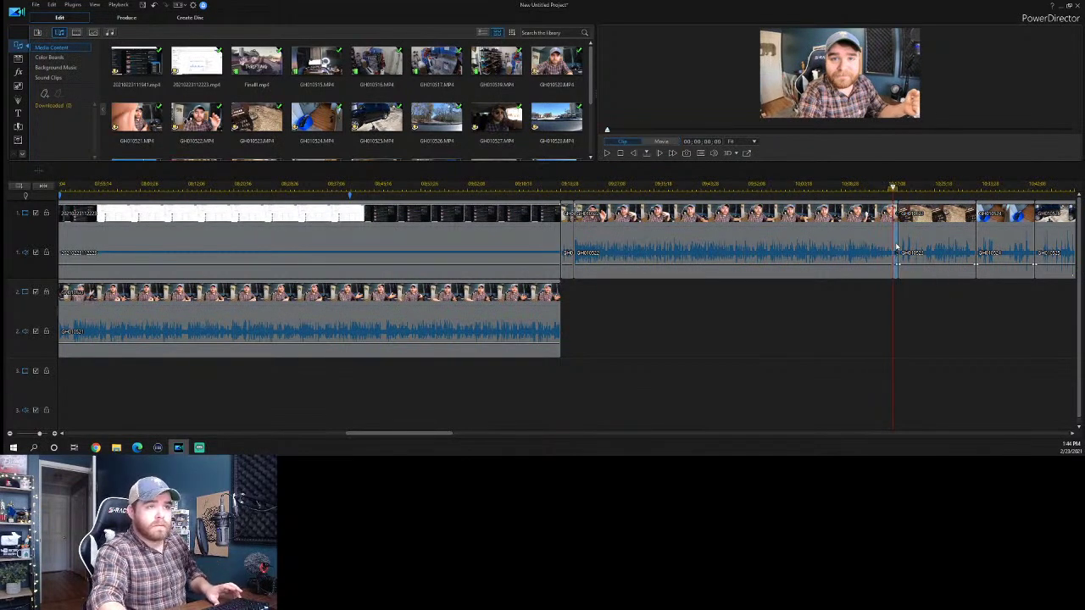
Play the start of GH010523, split it at 00:10:18:15, and remove the short opening piece, closing the gap.
left_click(1073, 433)
left_click(1073, 433)
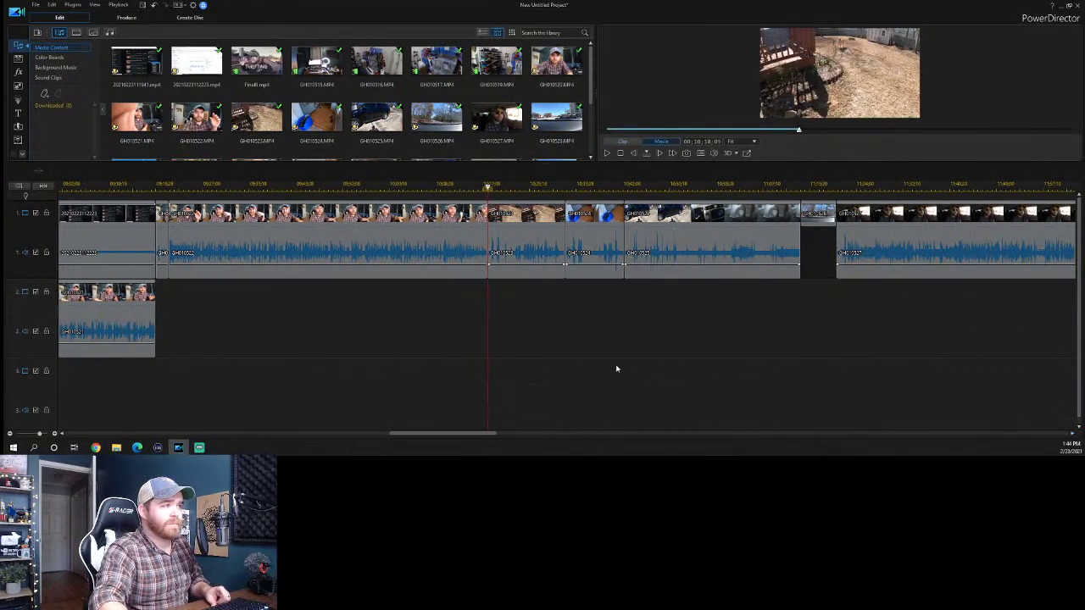
key("space")
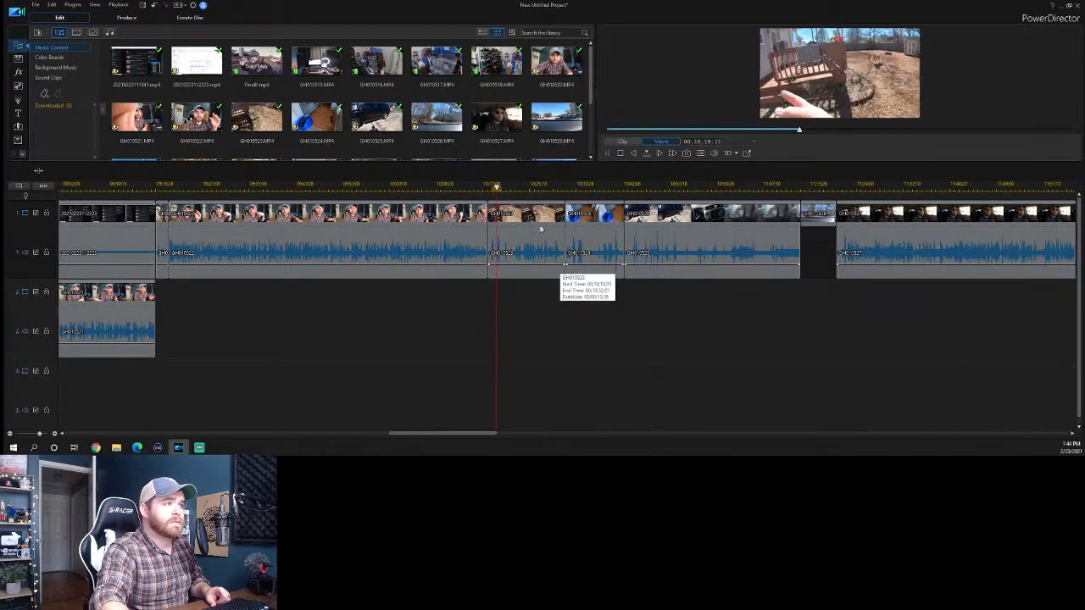
left_click(490, 187)
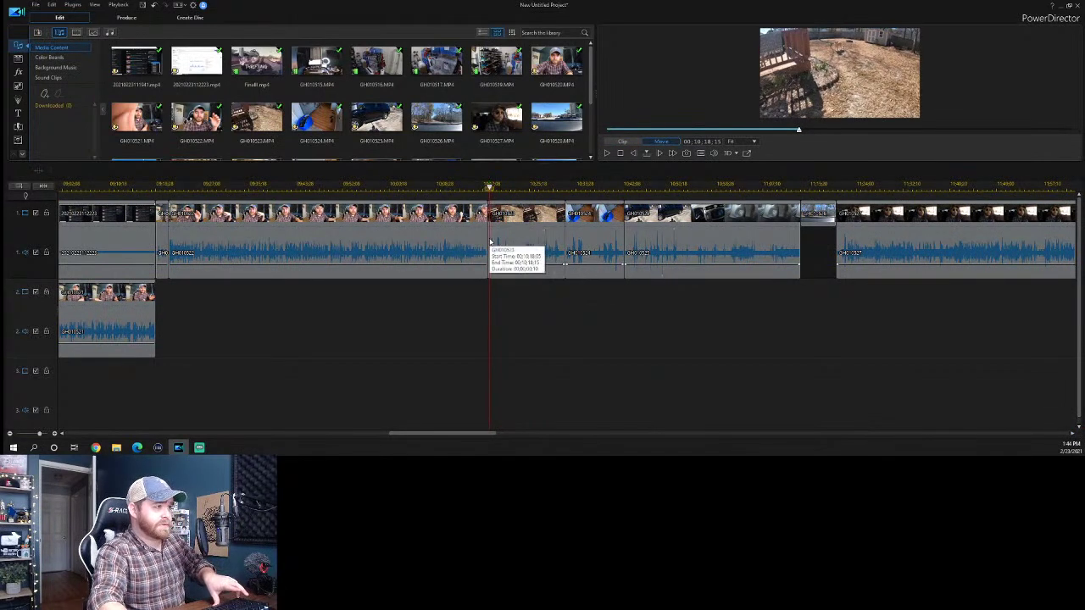
left_click(492, 240)
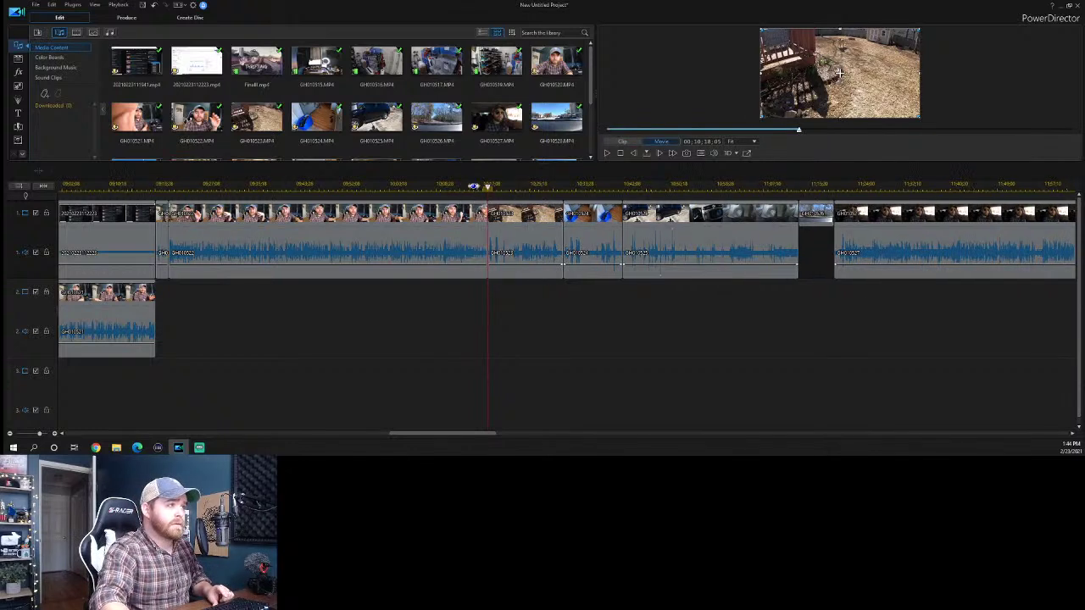
Play through GH010523 toward its end to check the footage before GH010524.
left_click_drag(478, 187, 827, 187)
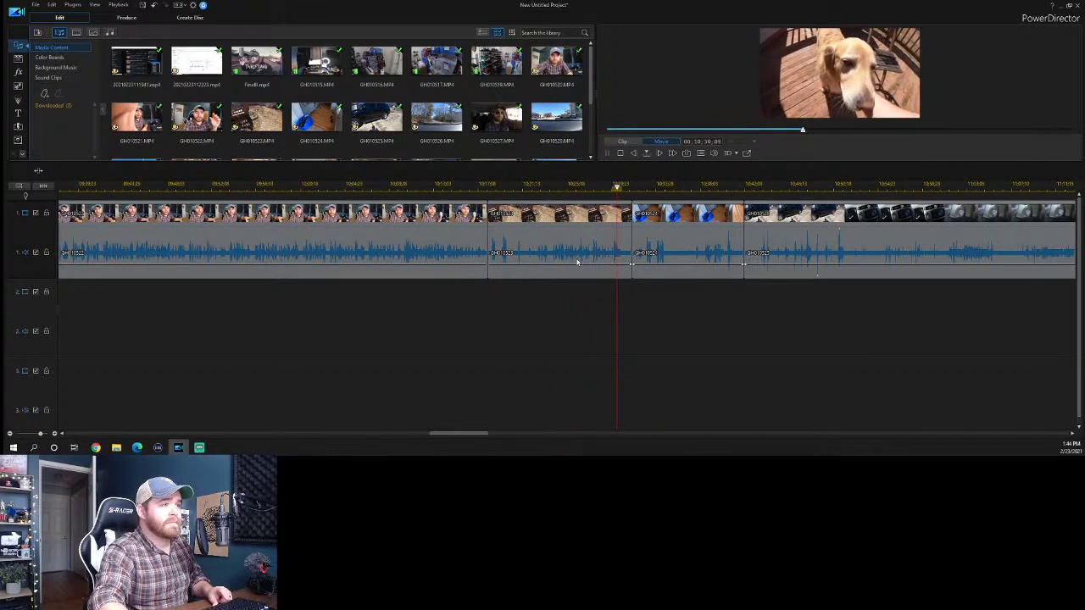
Split the dog clip GH010523 at 00:10:30:24 and remove the remainder after the cut, closing the gap.
key("space")
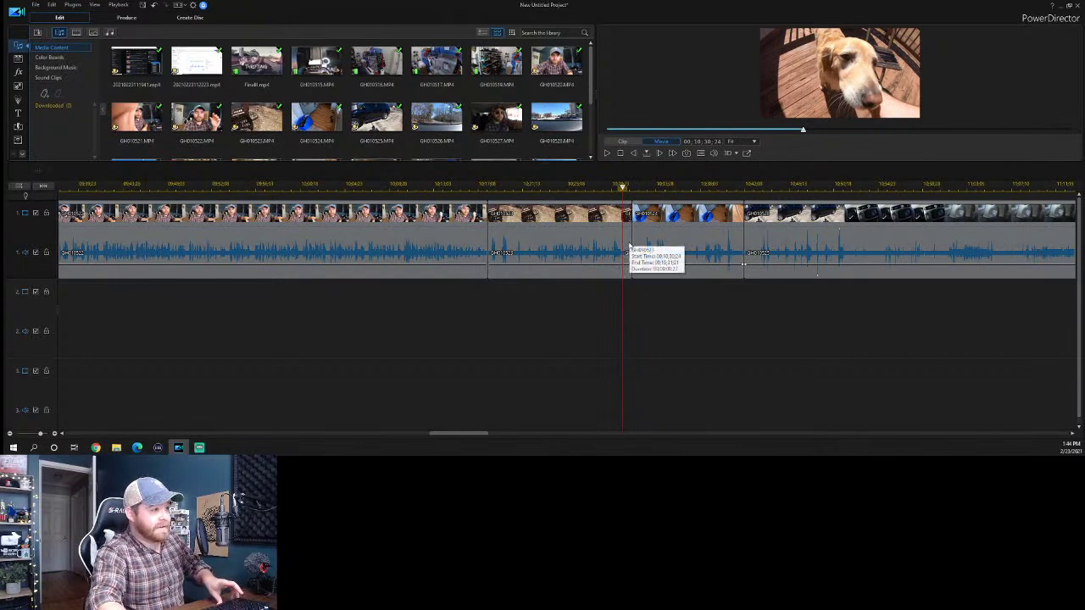
left_click_drag(632, 247, 629, 246)
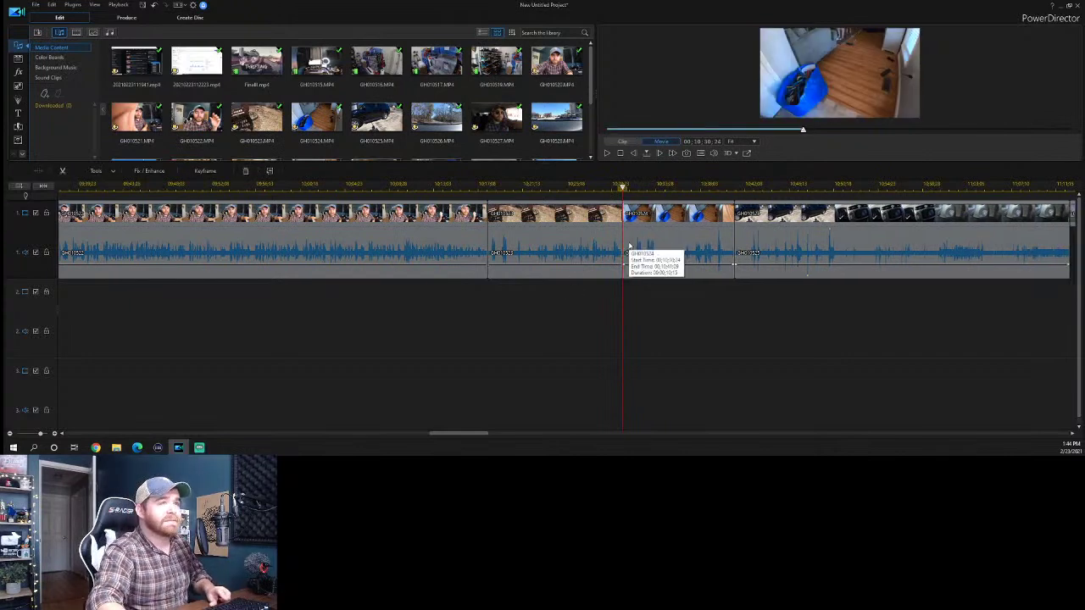
left_click(629, 246)
Split clip GH010524 at about 00:10:36 and remove its opening portion, closing the gap.
left_click(679, 189)
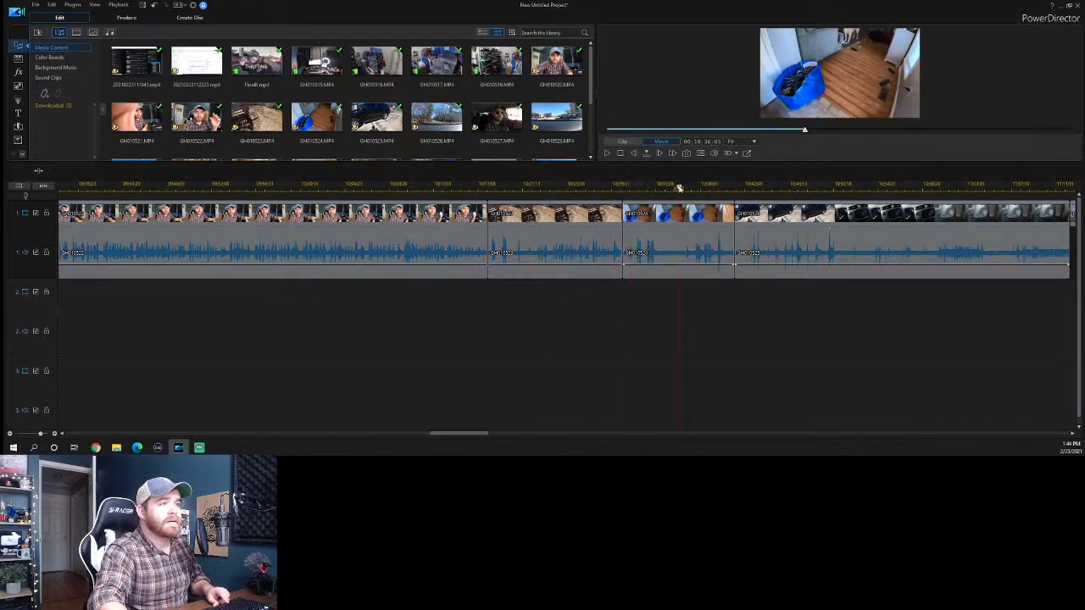
key("space")
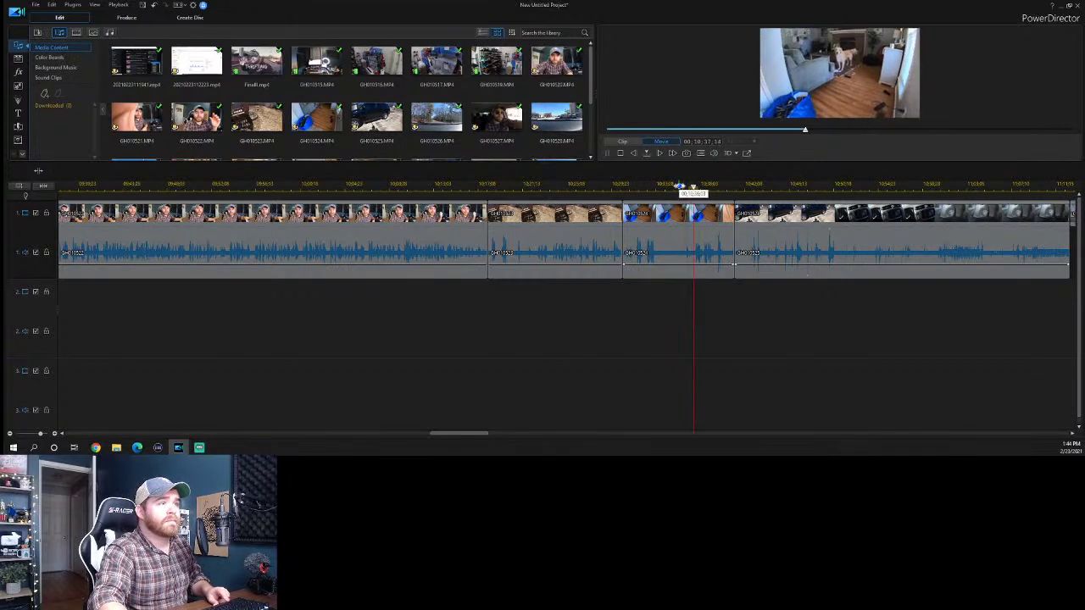
left_click(679, 188)
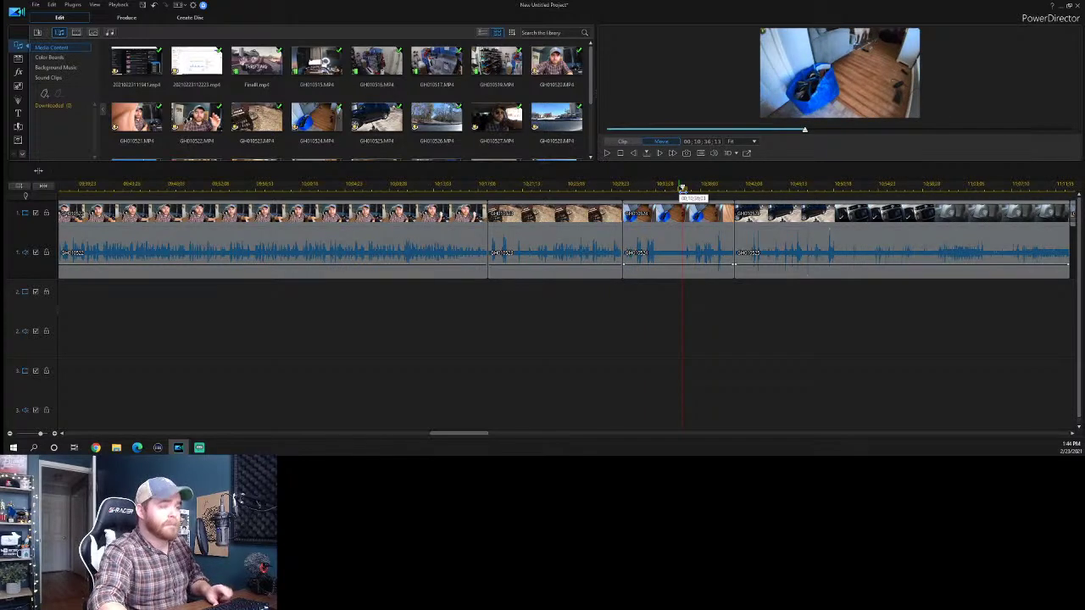
key("ctrl+t")
left_click(671, 240)
key("ctrl+Delete")
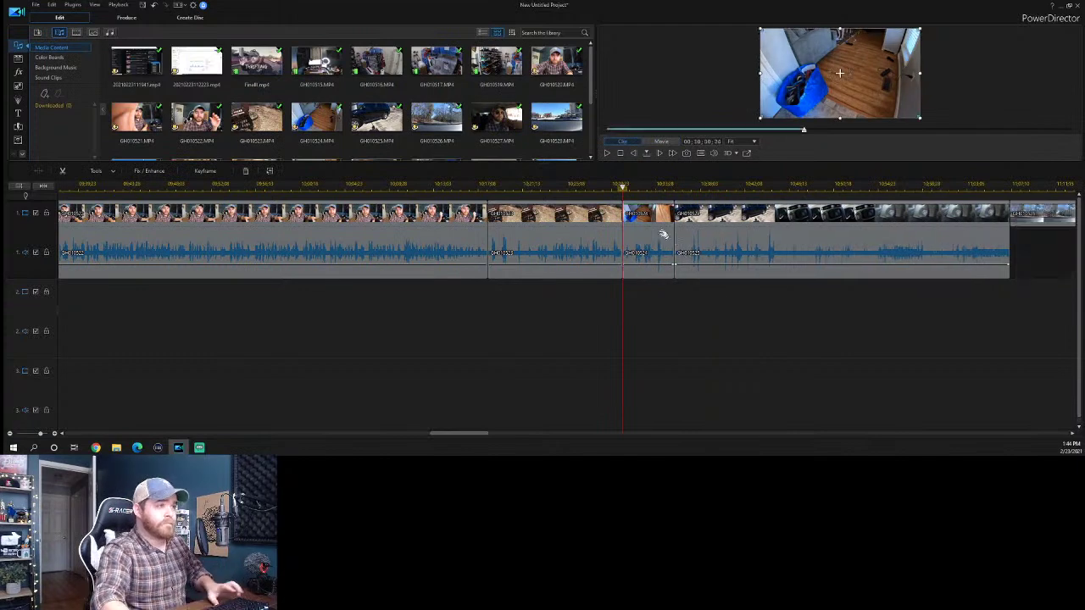
Play the transition from the dog clip, split GH010524 at 00:10:34:19 on the door shot and remove its remaining tail.
left_click(612, 185)
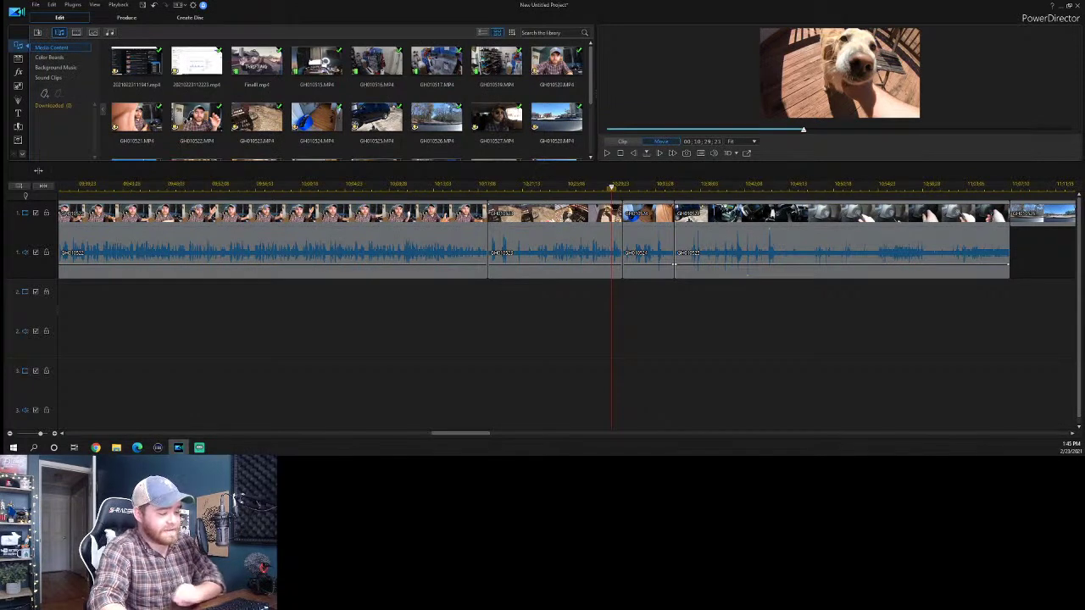
left_click(604, 186)
key("space")
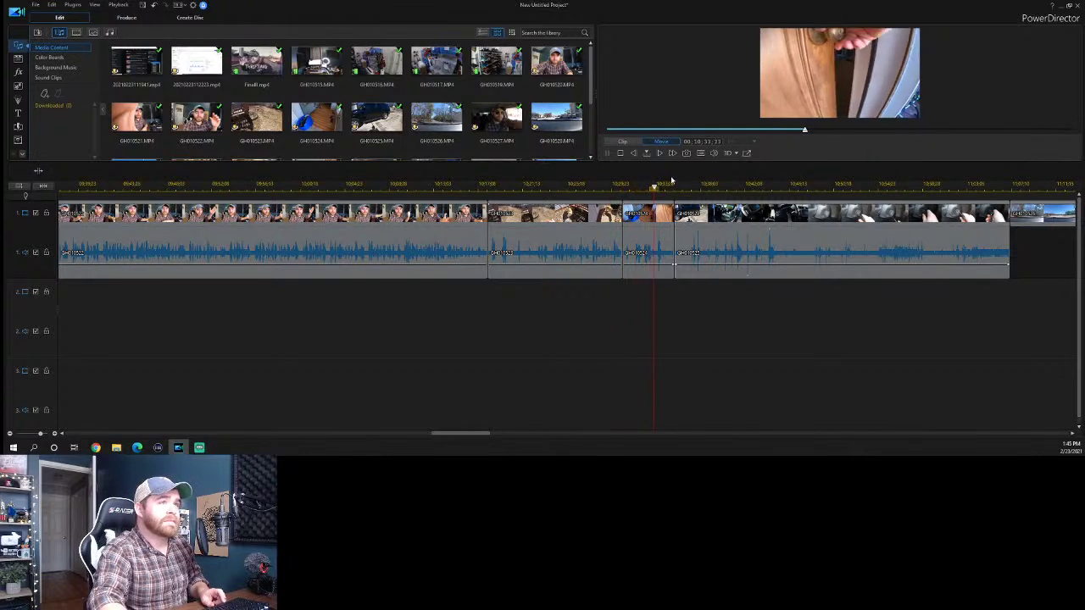
key("space")
key("ctrl+t")
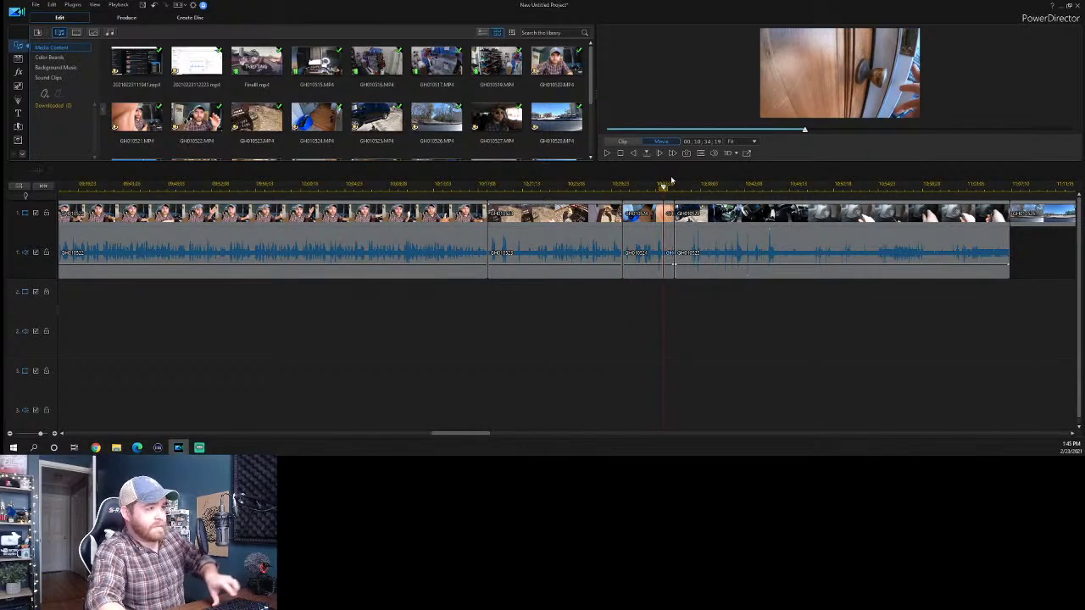
left_click(670, 233)
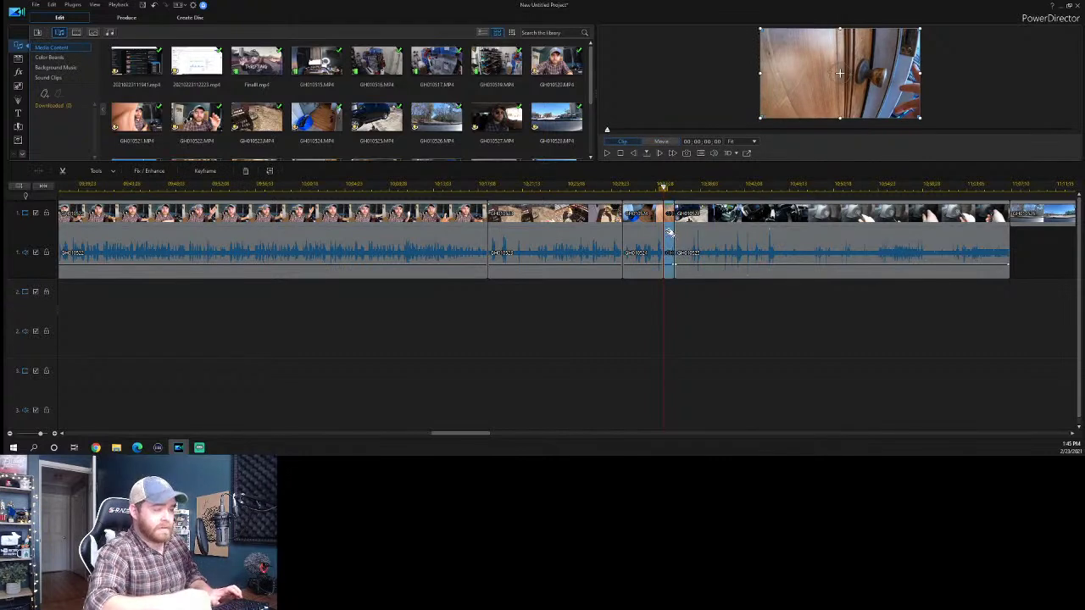
key("Delete")
Split the car clip GH010525 at 00:10:36:01 and remove the opening portion before the cut.
key("space")
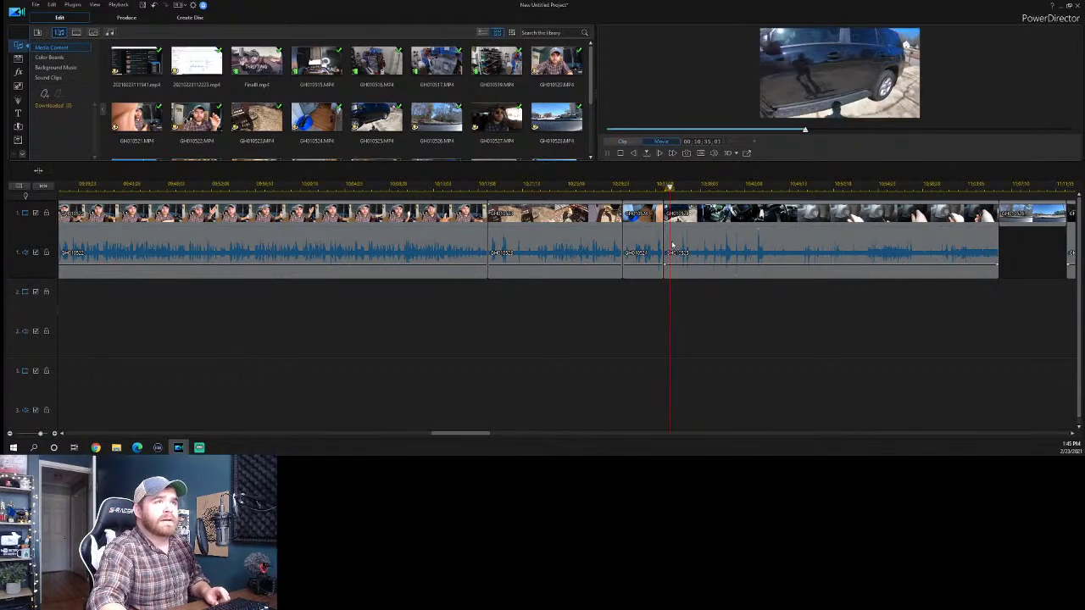
key("ctrl+t")
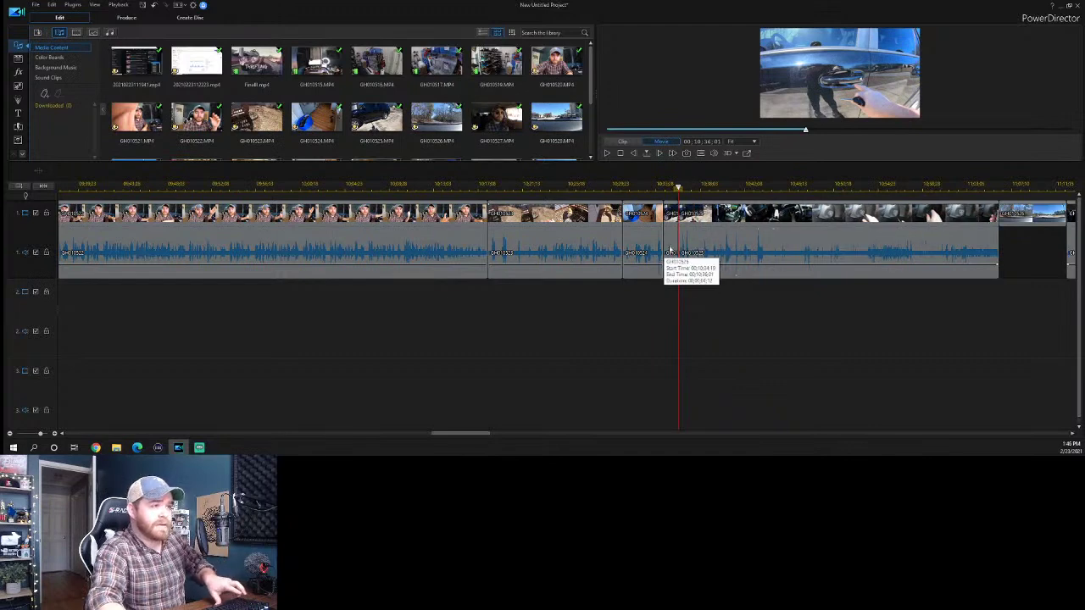
left_click(673, 245)
key("Delete")
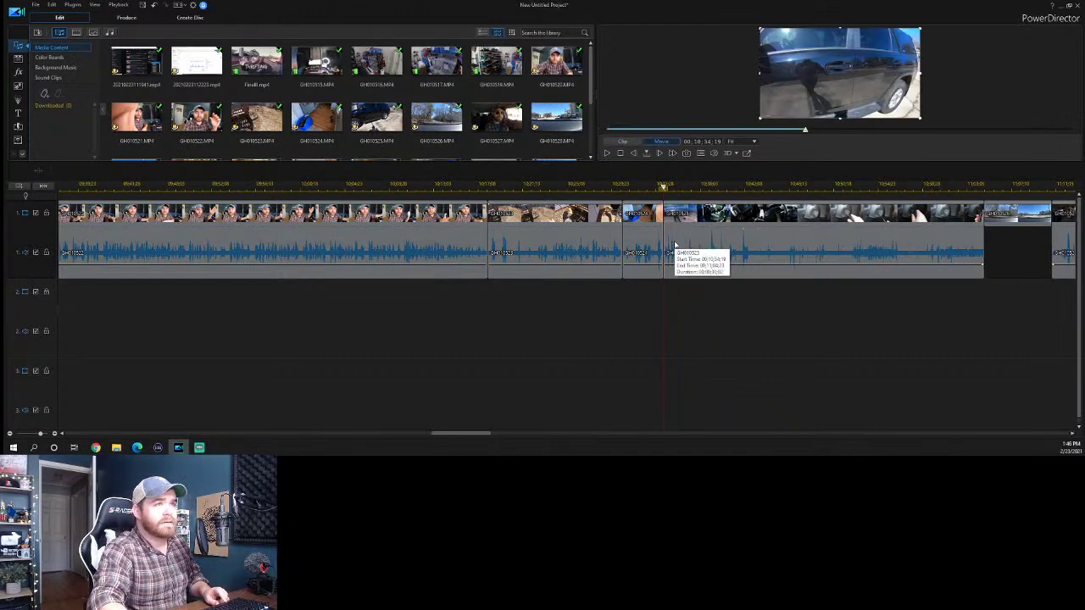
Split GH010525 at 00:10:35:22 and 00:10:59:15, and remove the section between the open car door and the ignition shot.
key("space")
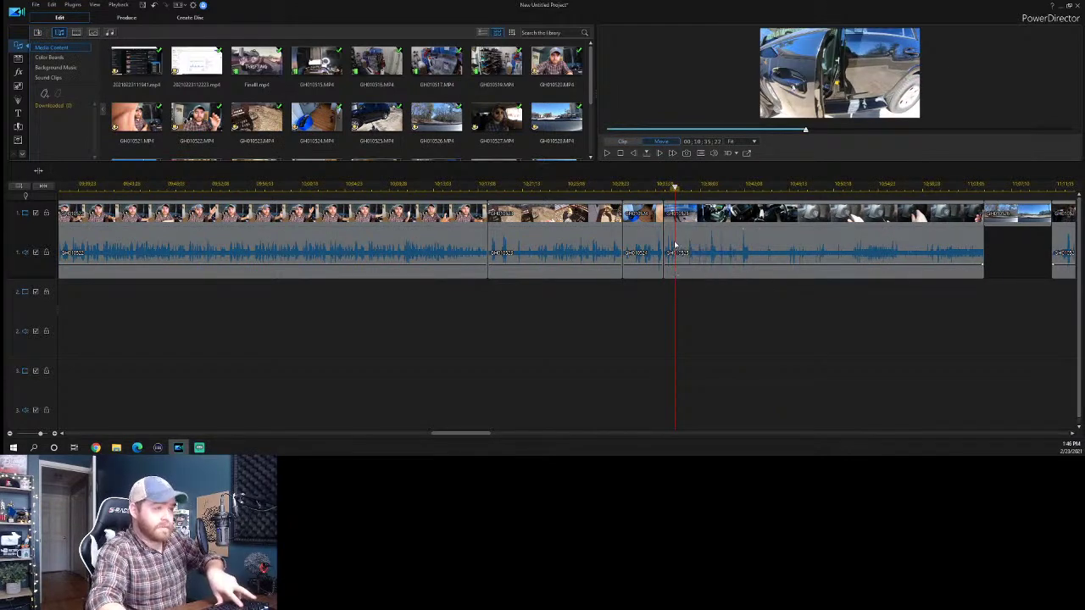
left_click(931, 186)
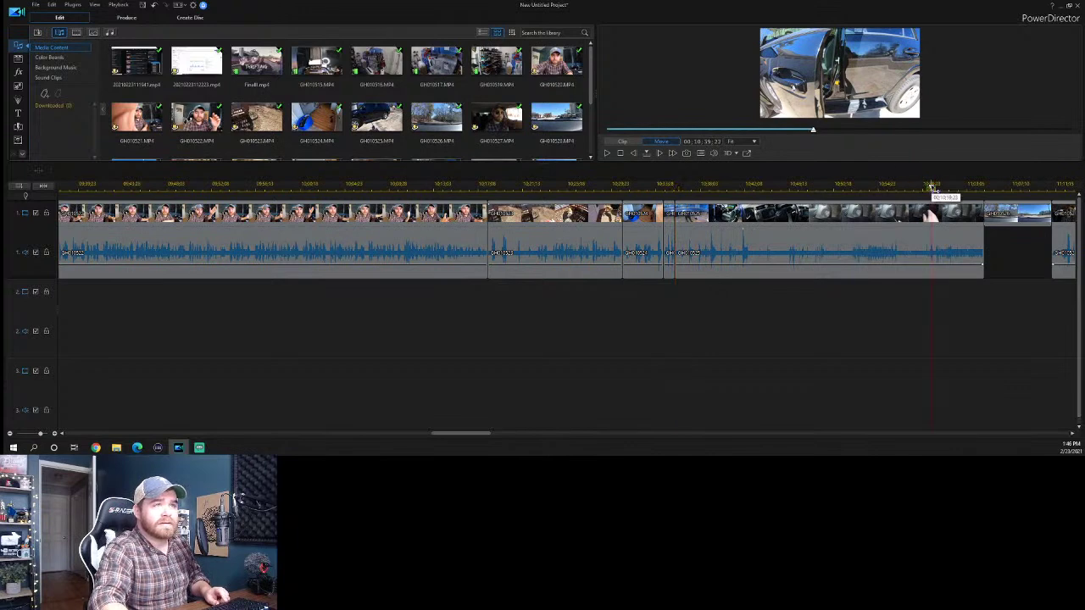
mouse_move(932, 186)
left_mouse_down()
mouse_move(950, 186)
mouse_move(928, 184)
left_mouse_up()
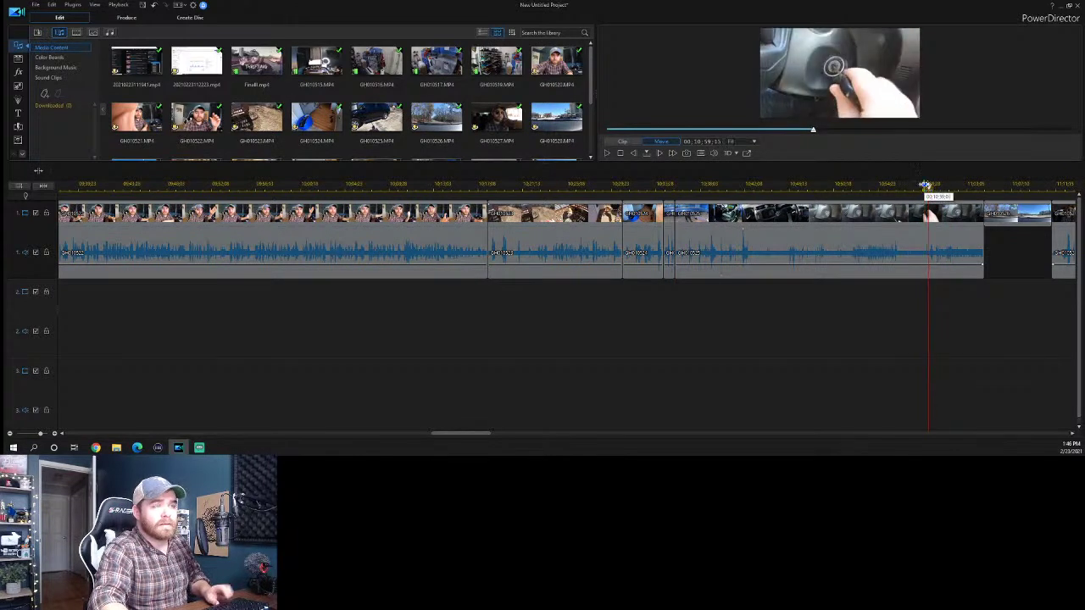
key("ctrl+t")
left_click(904, 226)
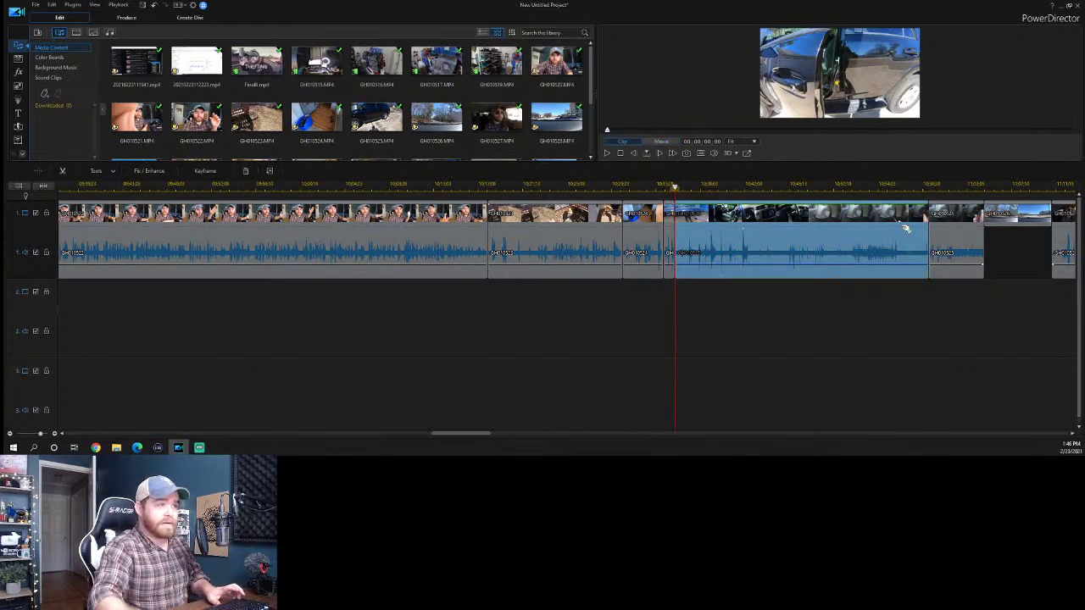
key("Delete")
Split the ignition shot of GH010525 at 00:10:38:03 and remove the part after the cut.
key("space")
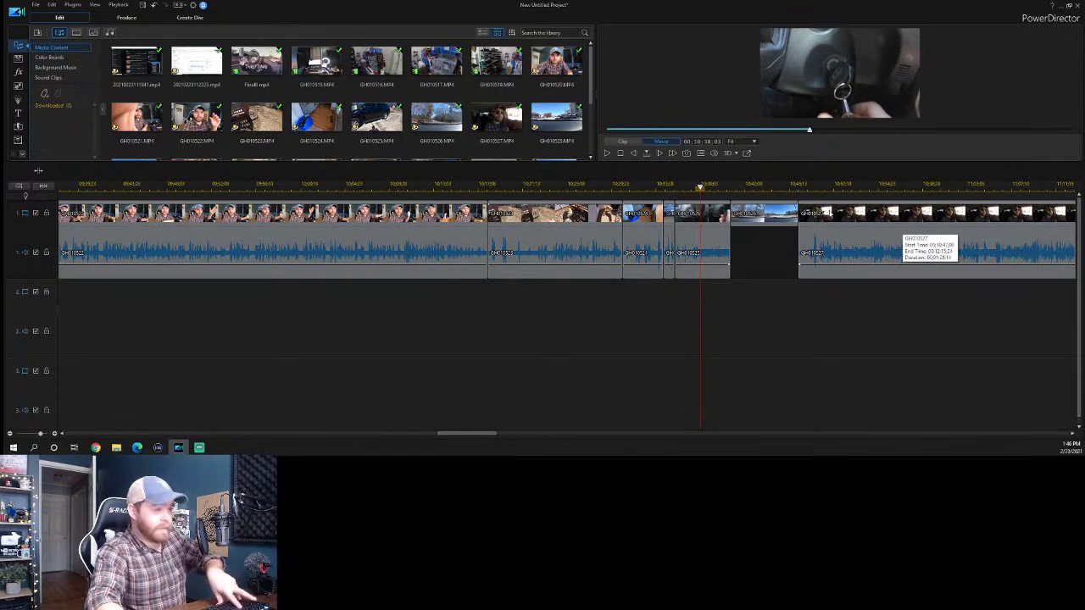
key("ctrl+t")
left_click(718, 250)
key("Delete")
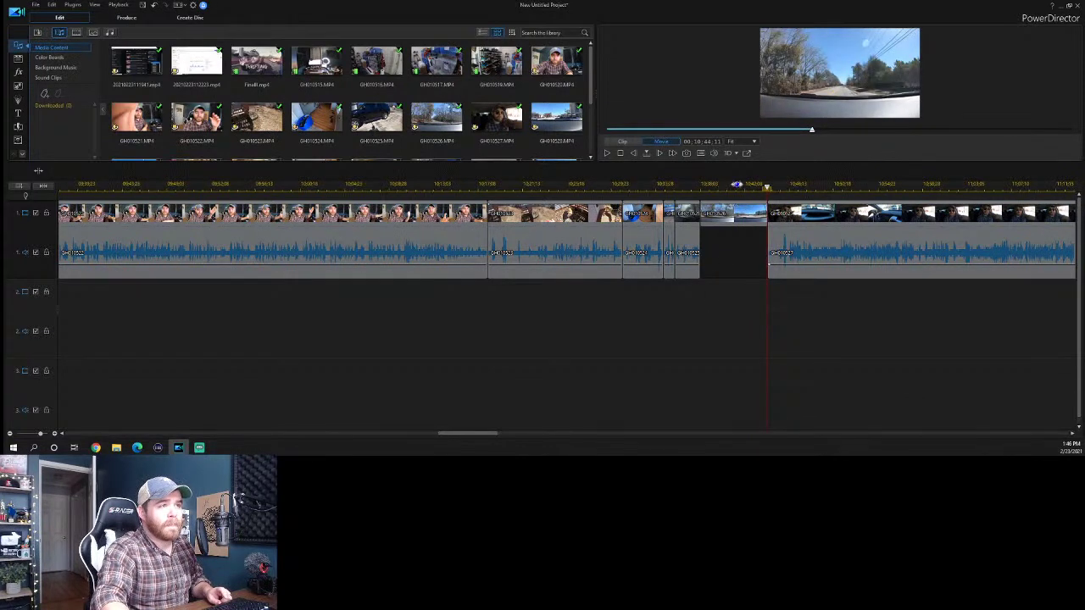
Find the start of the usable talk in GH010527, split it at 00:11:21:10 and remove everything before the cut.
scroll(826, 234, "up", 3)
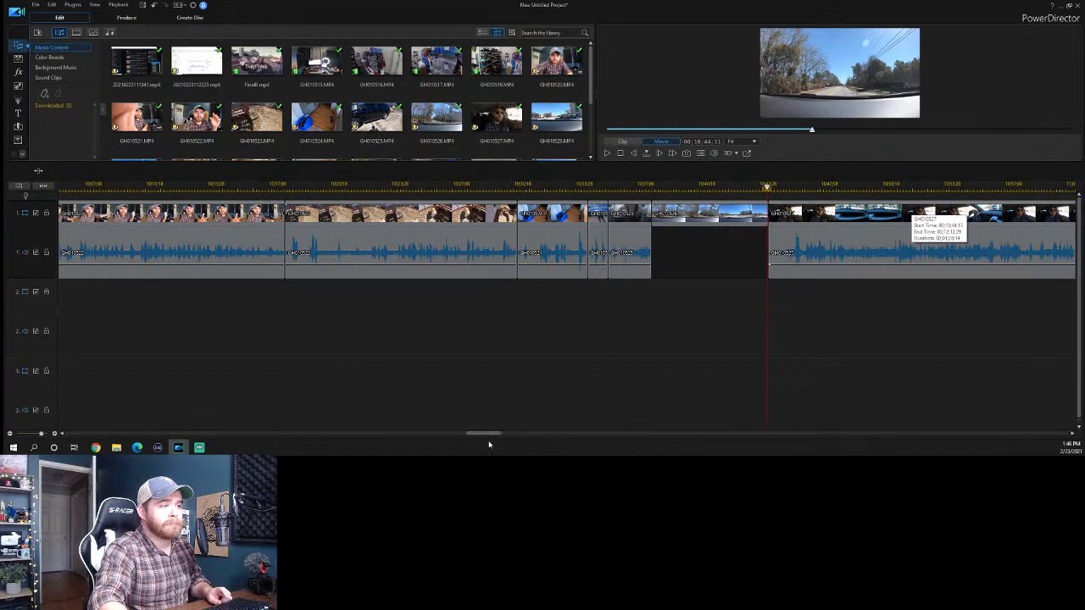
key("space")
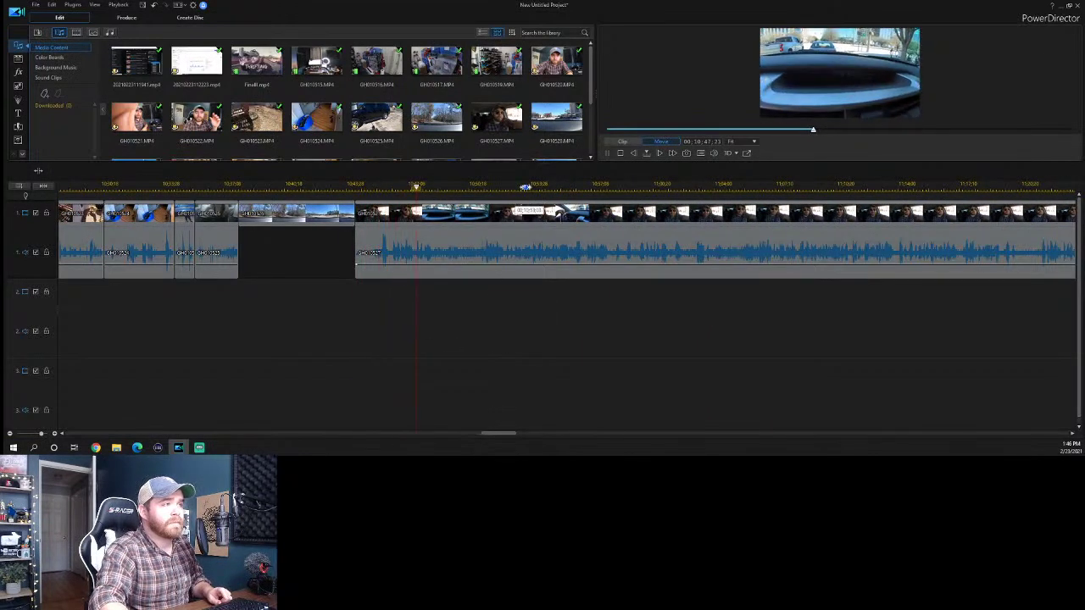
scroll(472, 189, "down", 1)
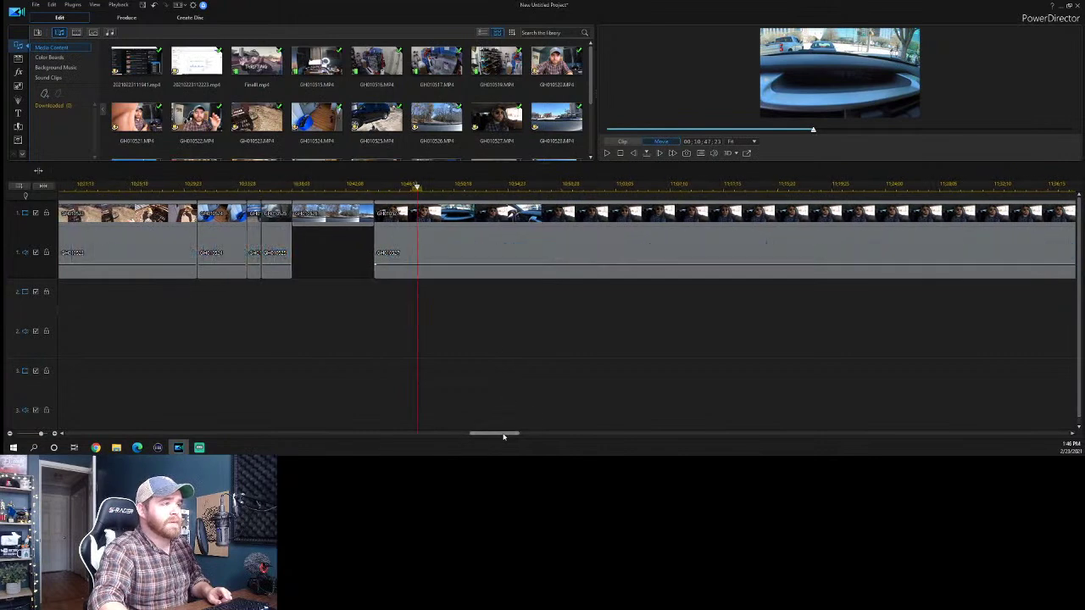
left_click_drag(503, 436, 521, 436)
left_click_drag(549, 186, 399, 188)
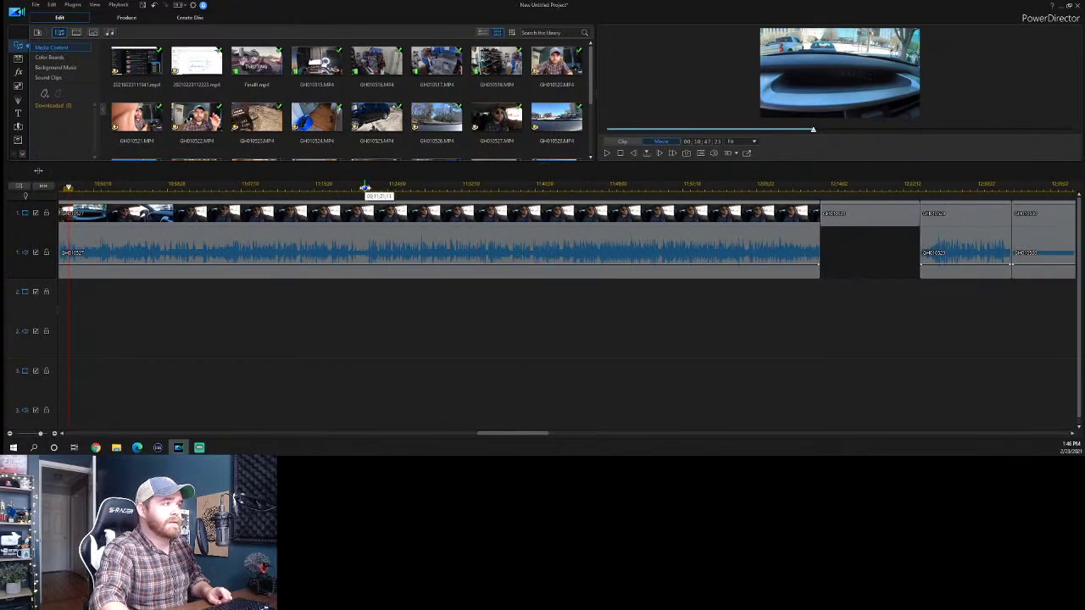
left_click(364, 187)
key("space")
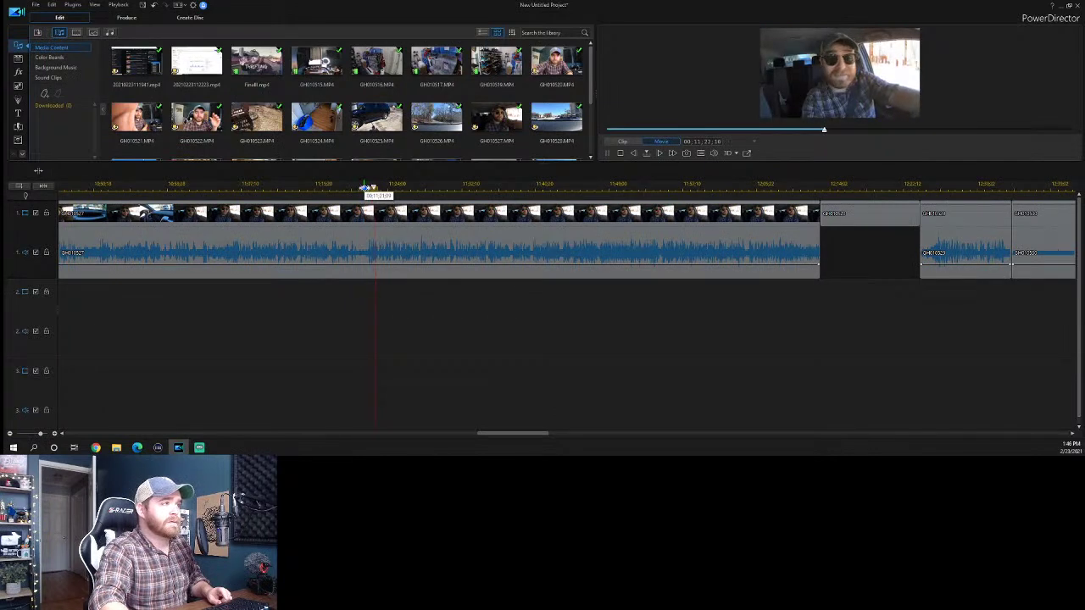
left_click(365, 188)
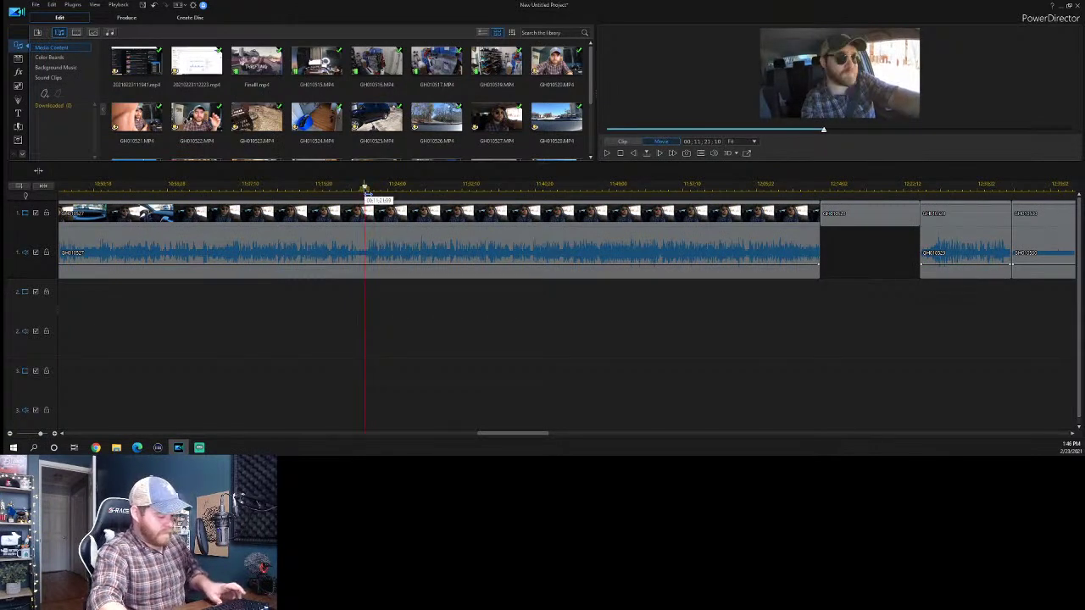
left_click(337, 249)
key("Delete")
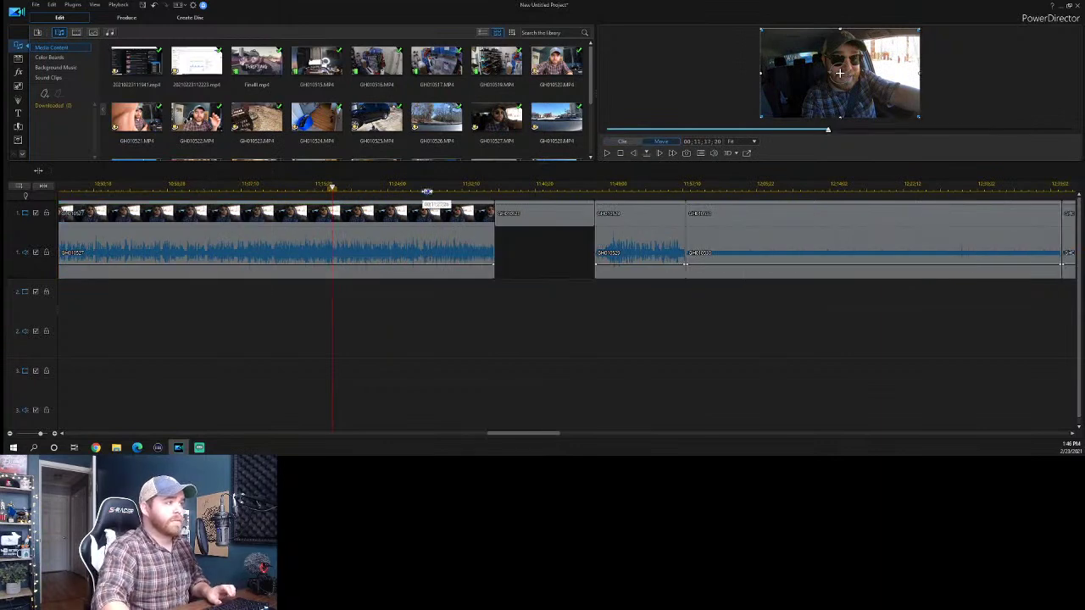
Play through the trimmed GH010527 clip, split it at 00:11:34:11 and remove the tail after the cut.
left_click_drag(525, 434, 501, 438)
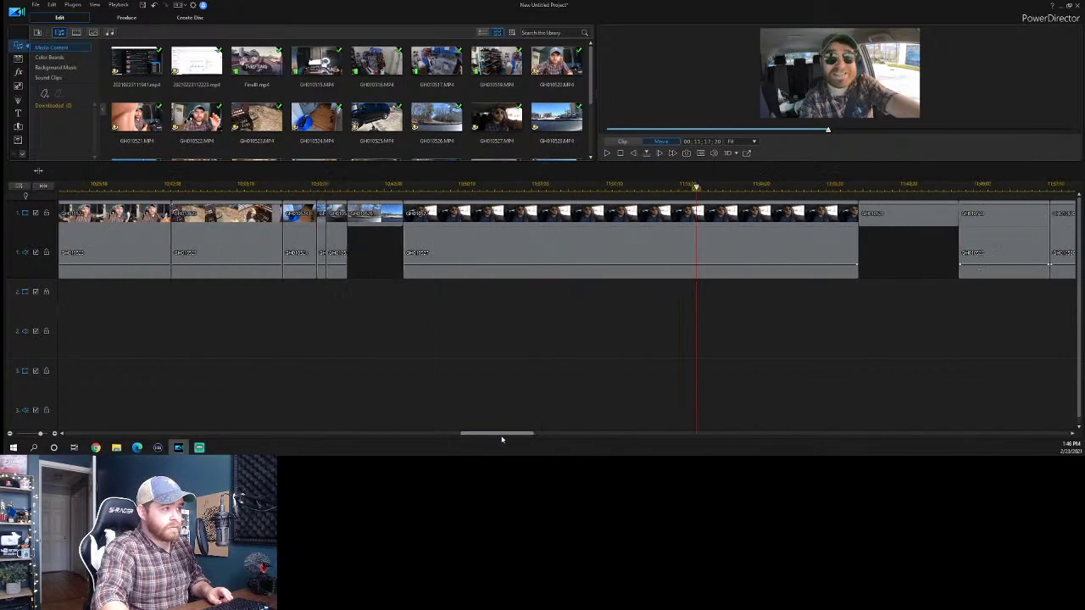
left_click(396, 185)
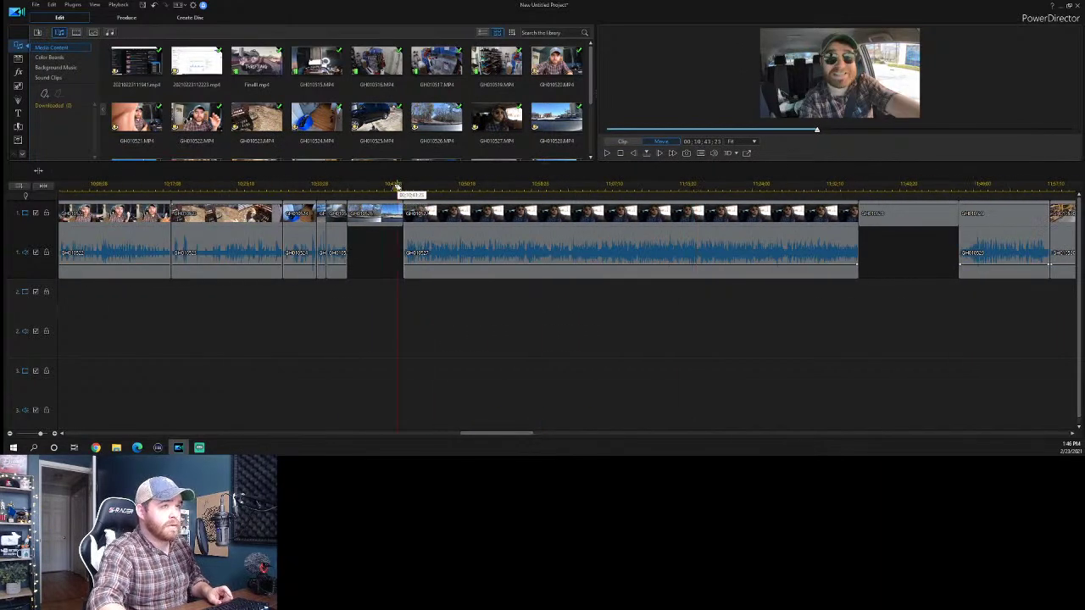
key("space")
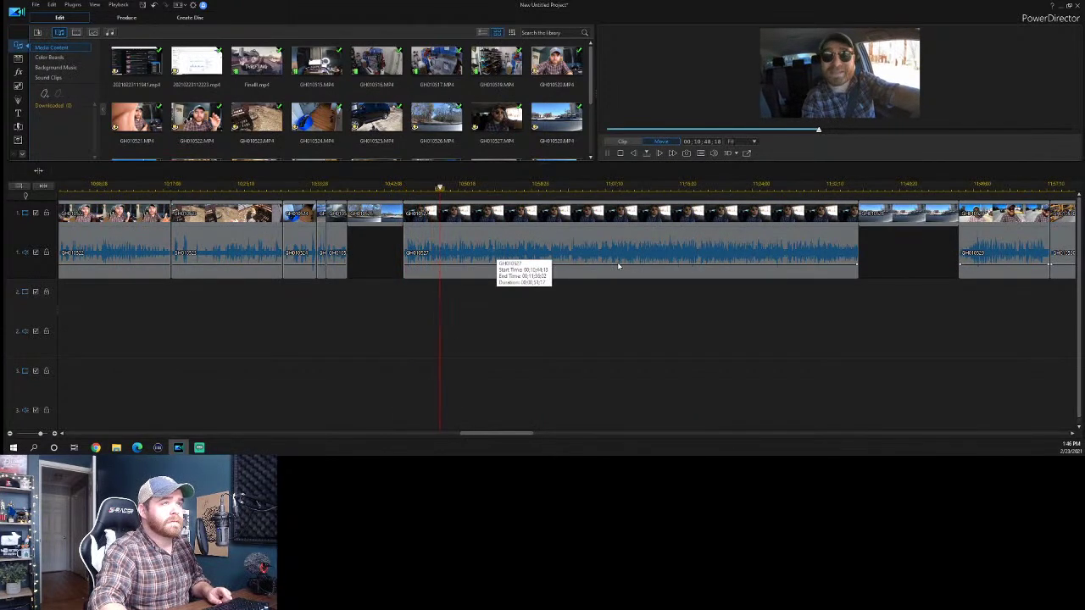
key("space")
key("space")
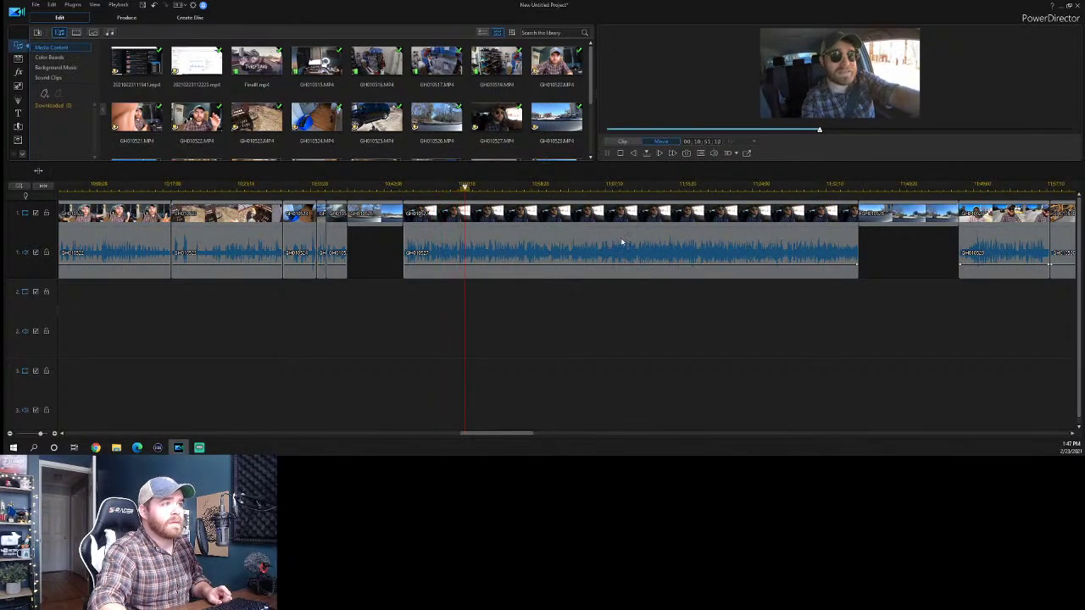
left_click(777, 186)
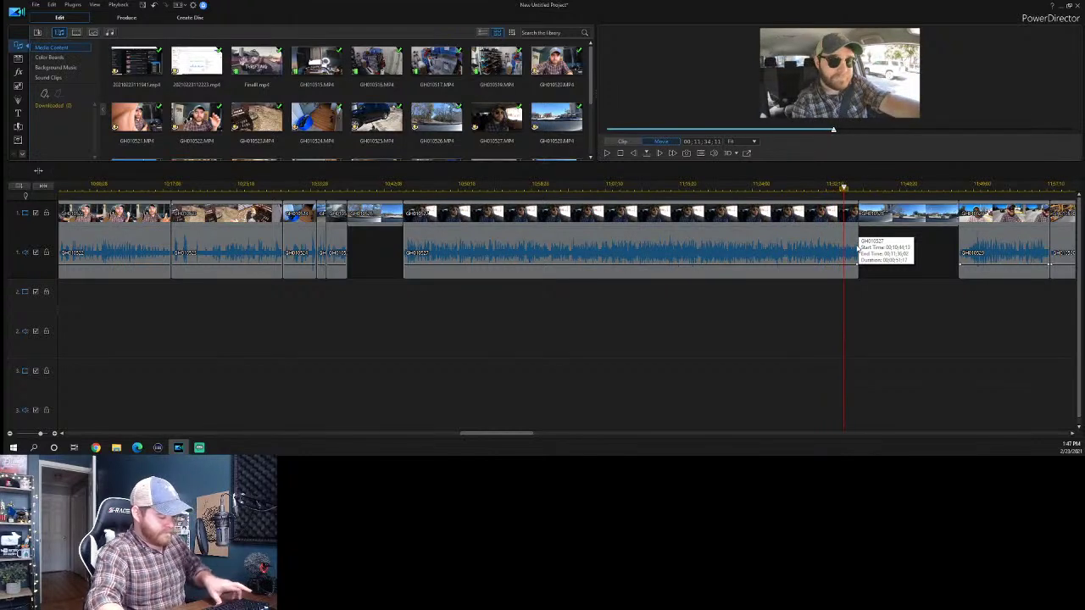
left_click(851, 243)
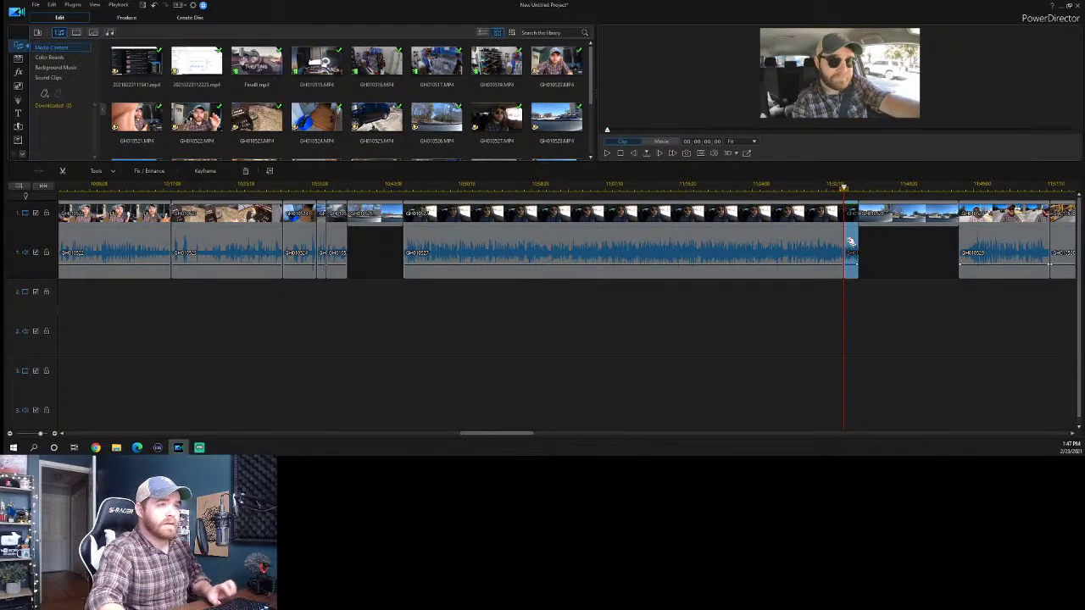
key("Delete")
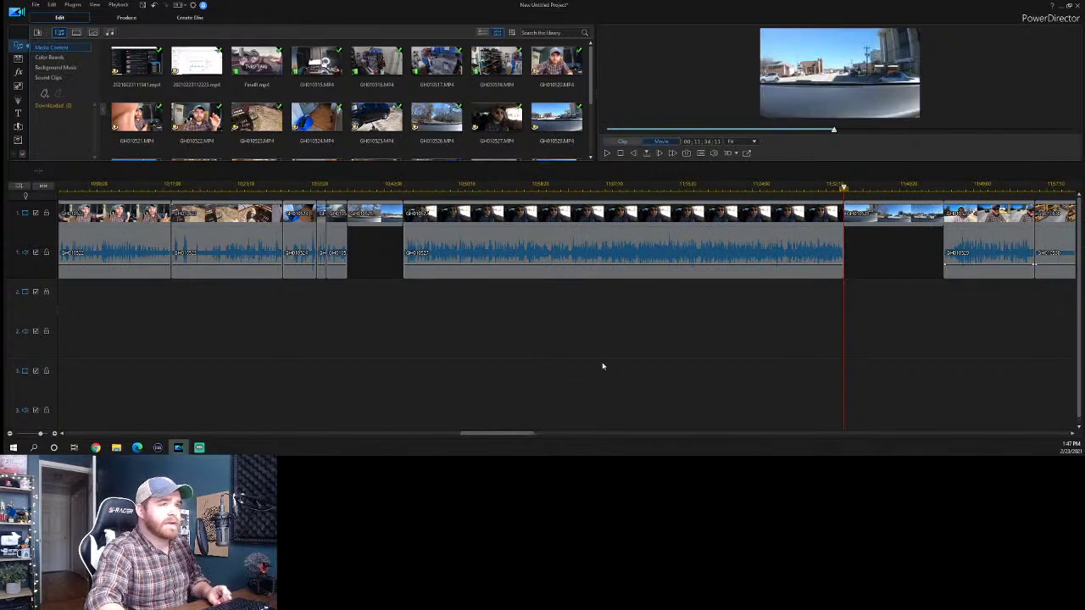
Play through GH010528 and into GH010529, split GH010529 at about 00:11:47:10 and remove everything before the cut.
key("space")
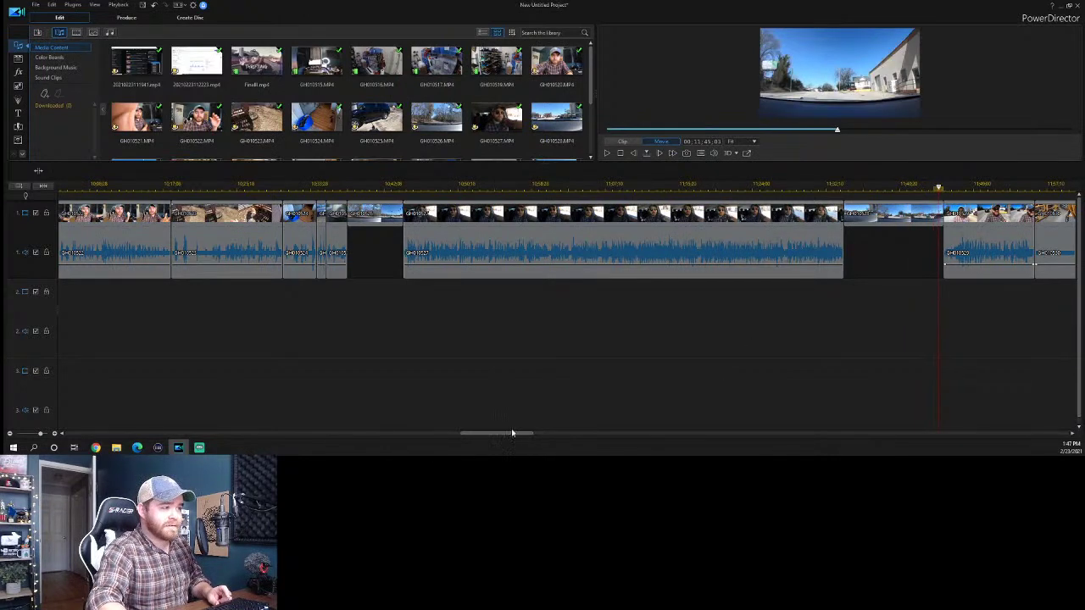
left_click_drag(511, 433, 522, 435)
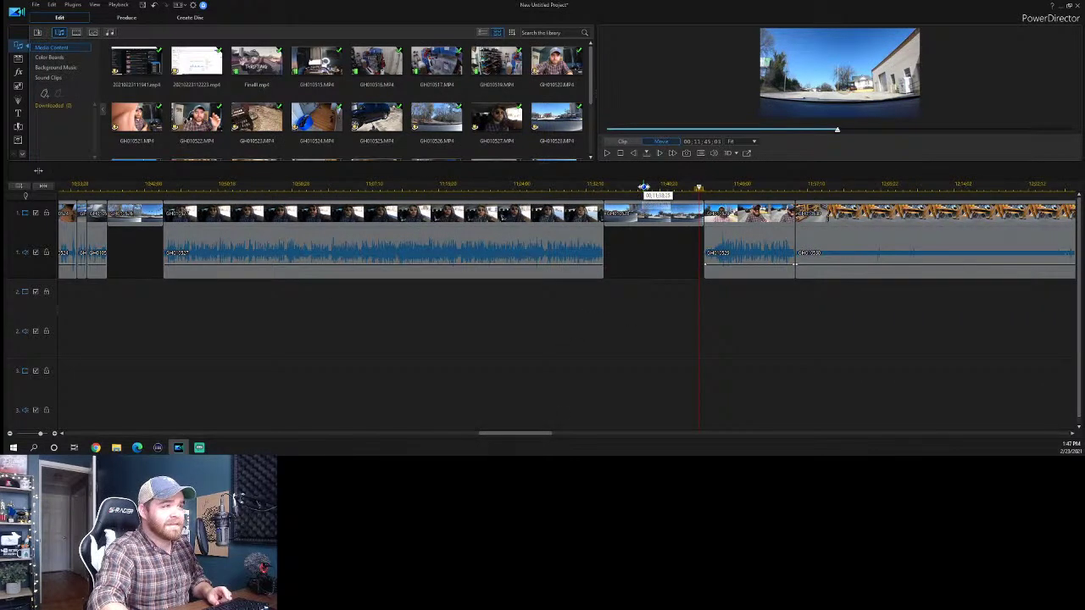
scroll(703, 185, "up", 5)
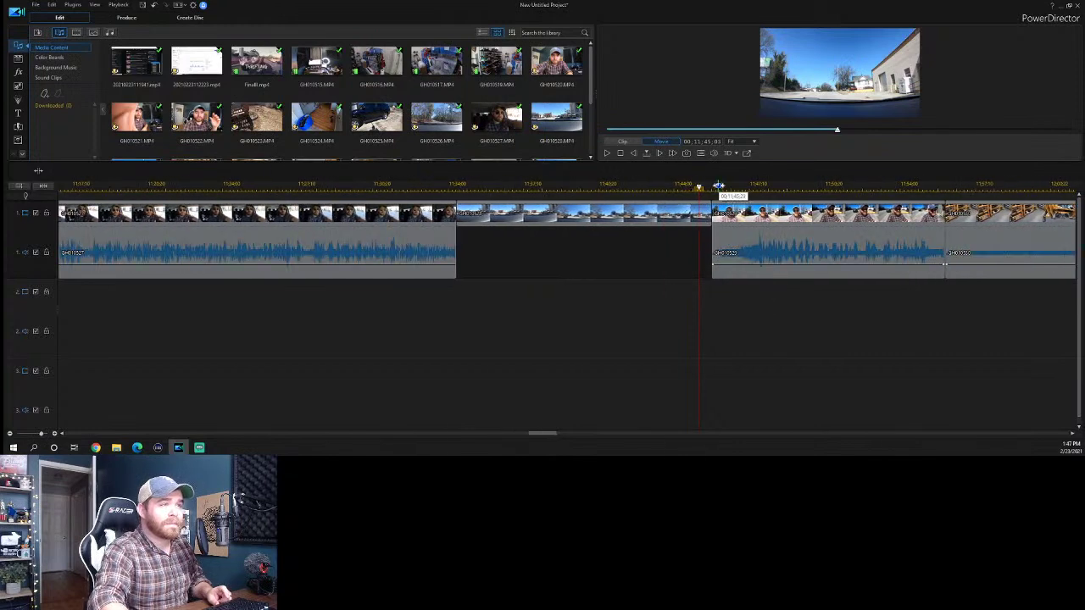
left_click(718, 187)
key("space")
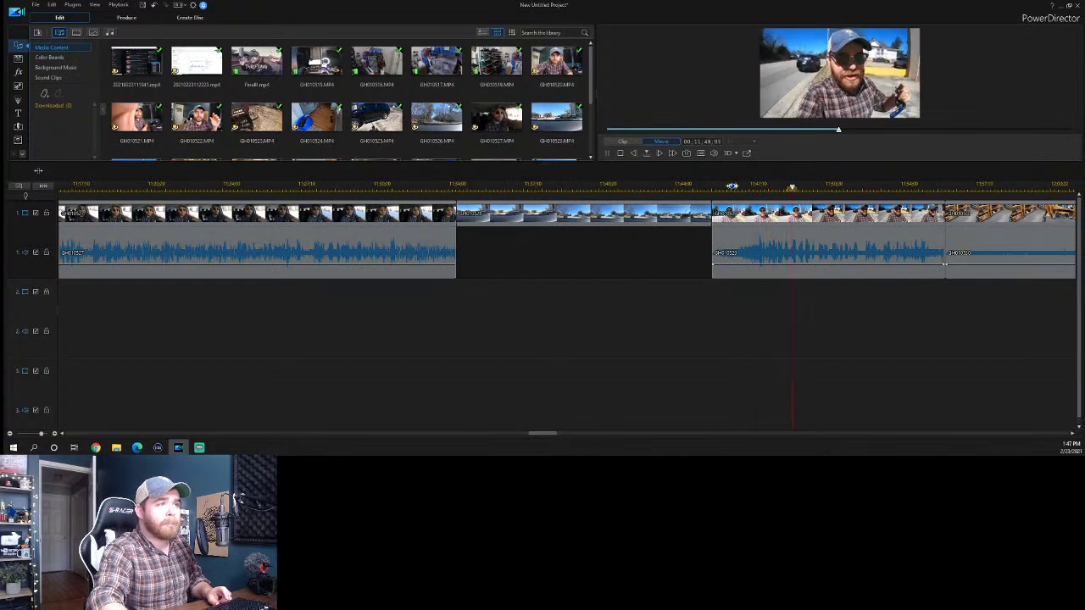
left_click(732, 186)
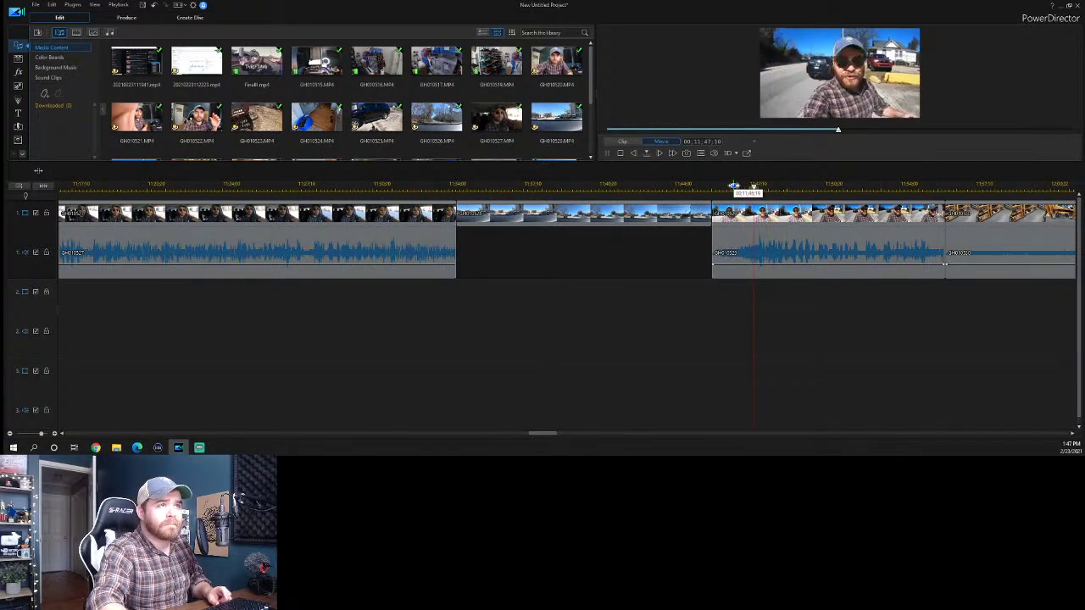
left_click(729, 214)
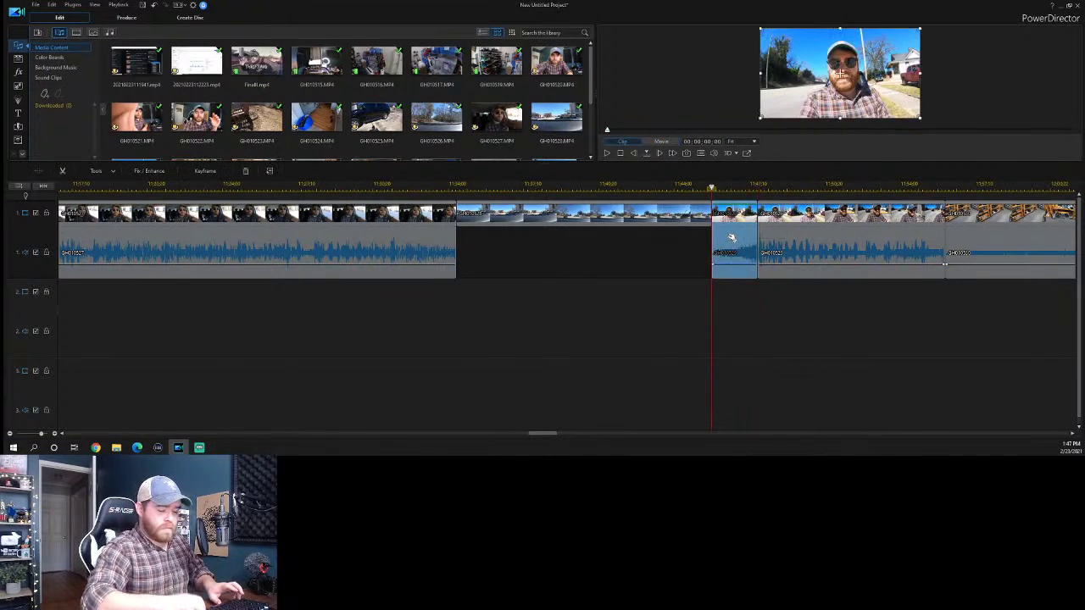
Play through the trimmed GH010529 clip, split it at 00:11:53:15 and remove the tail after the cut.
key("space")
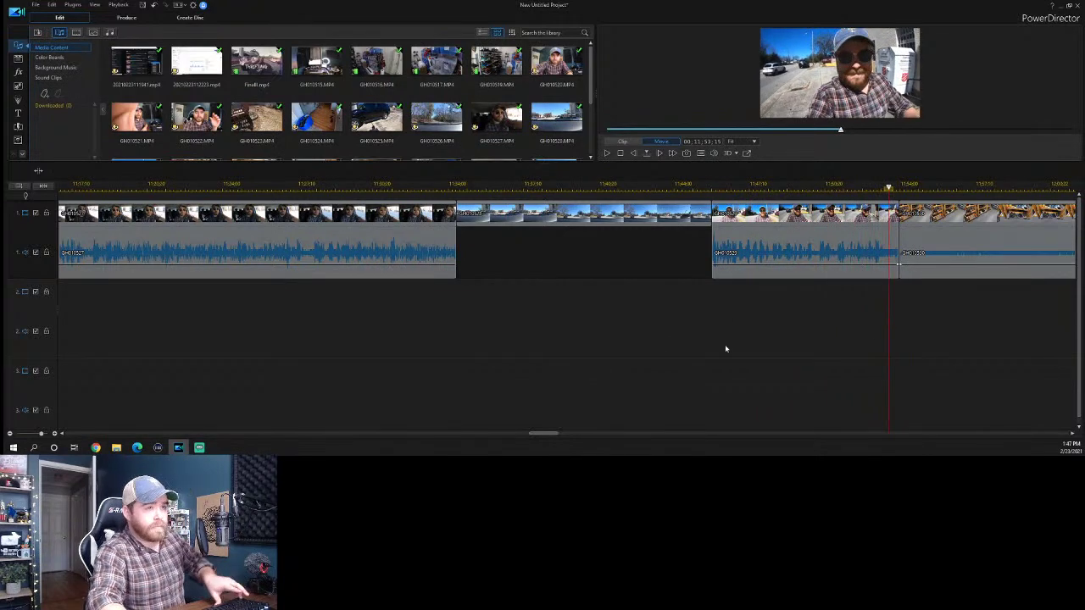
left_click_drag(909, 235, 898, 235)
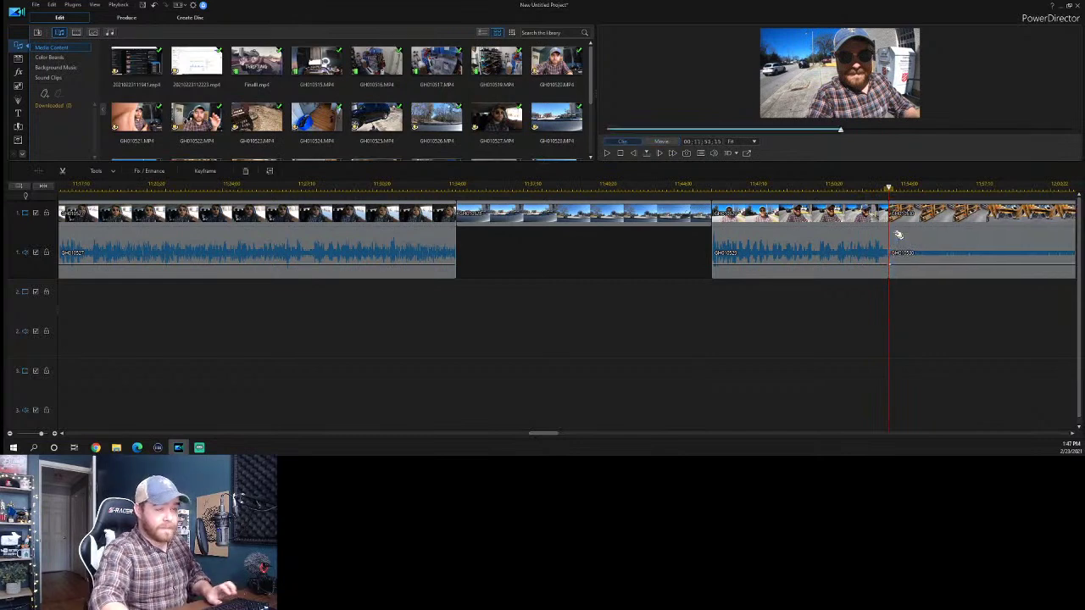
left_click(596, 412)
Review the opening of the shoe-rack clip GH010530, split it at 00:11:56:01 and remove the part before the cut.
left_click_drag(551, 436, 563, 435)
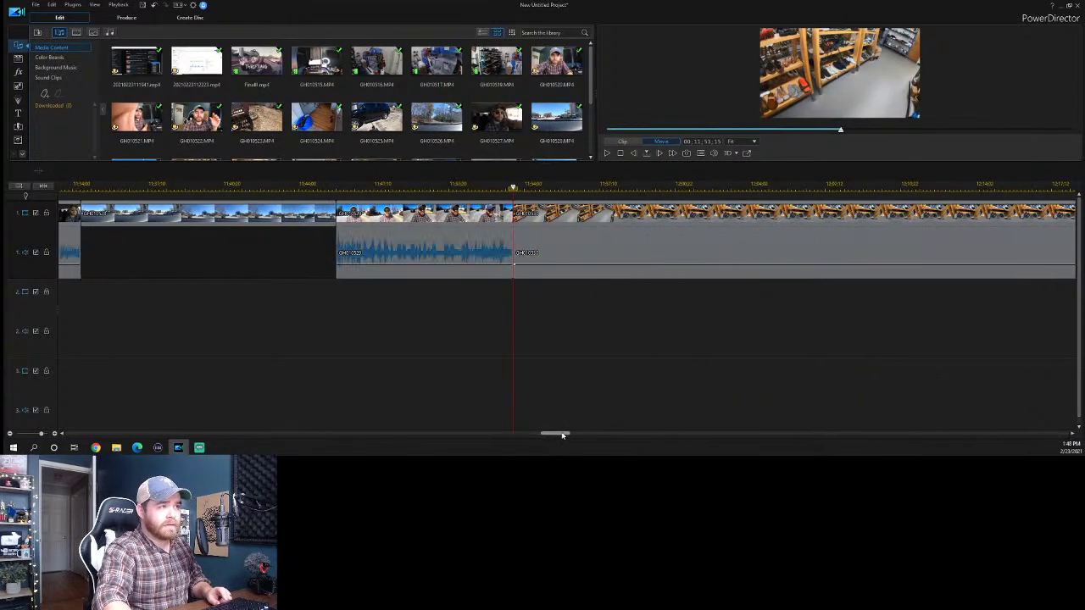
key("space")
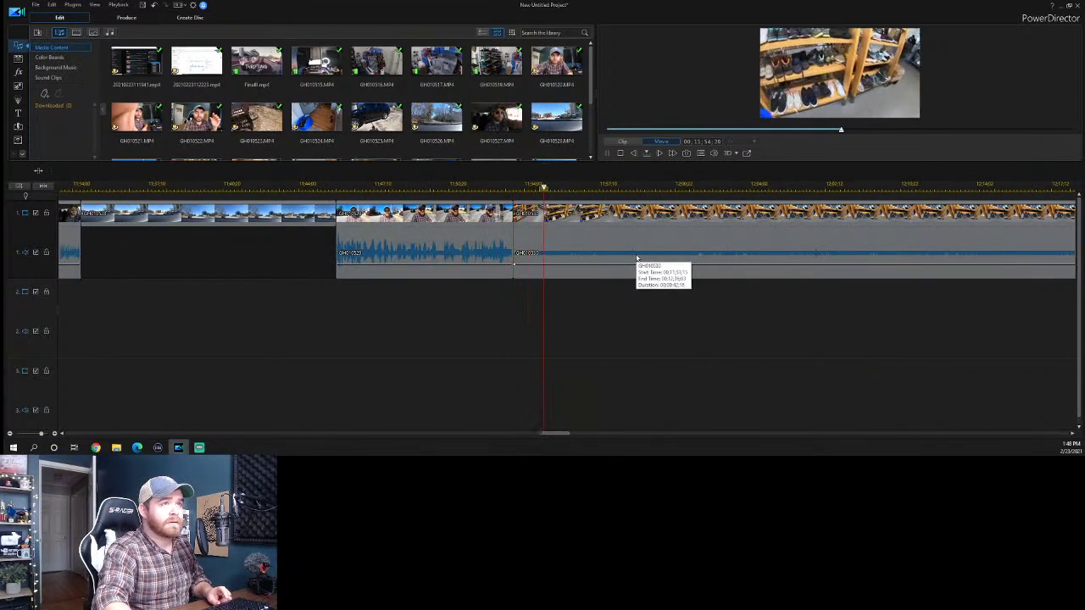
left_click_drag(641, 195, 458, 193)
left_click_drag(555, 435, 574, 433)
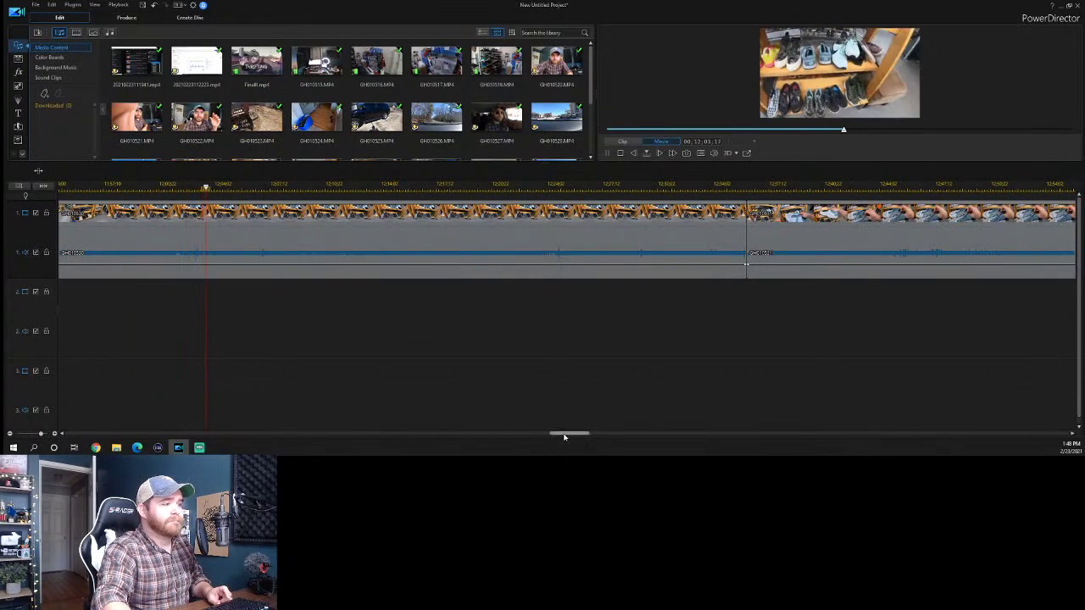
left_click_drag(564, 437, 558, 437)
left_click(354, 185)
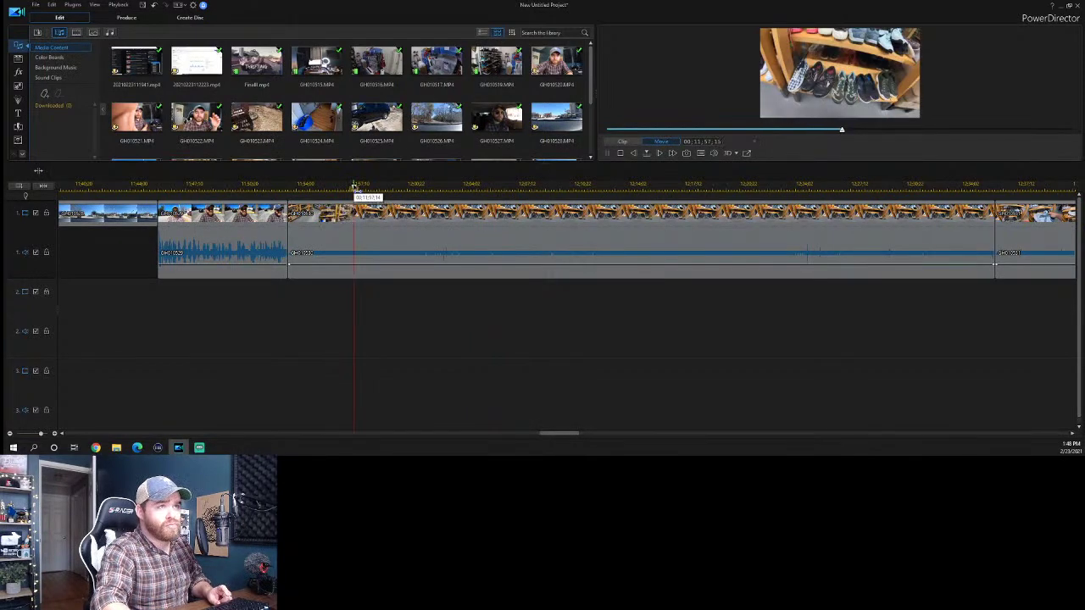
key("space")
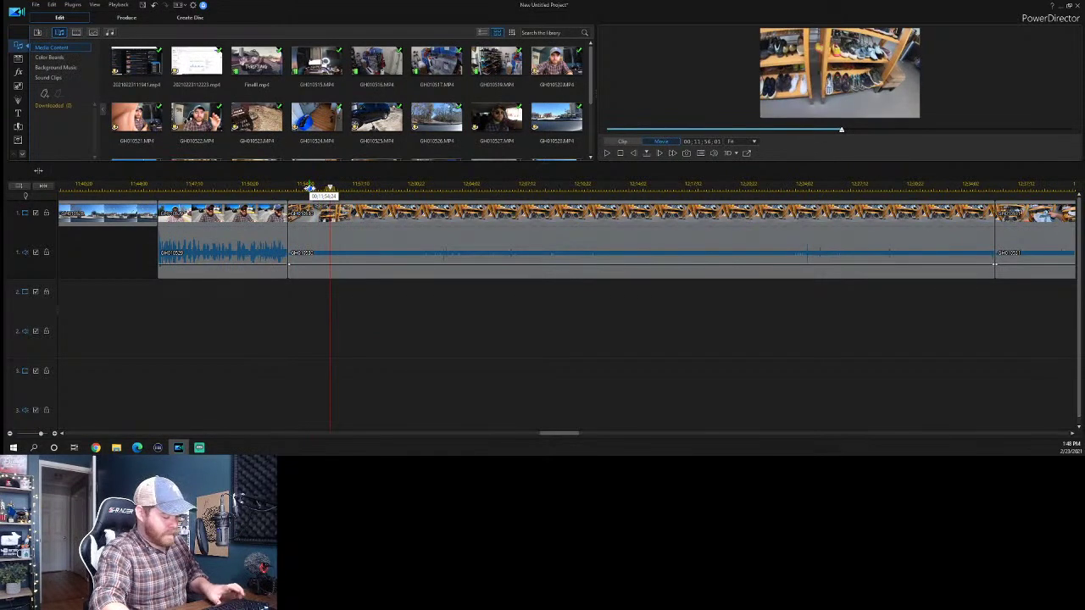
left_click(308, 240)
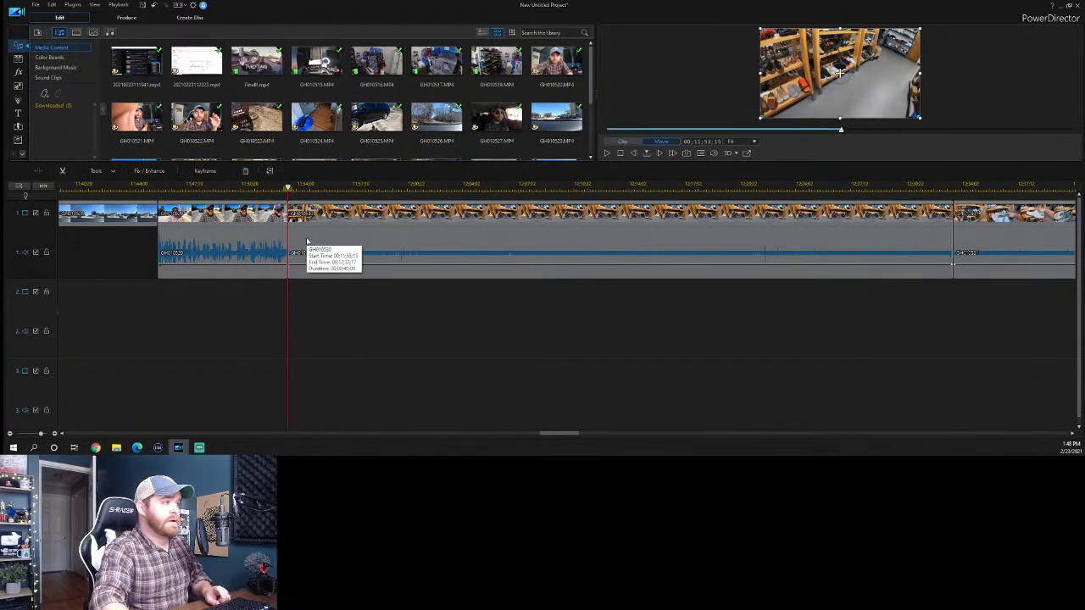
Split GH010530 at 00:11:57:08 and 00:12:02:13, and remove the section between the two cuts.
key("space")
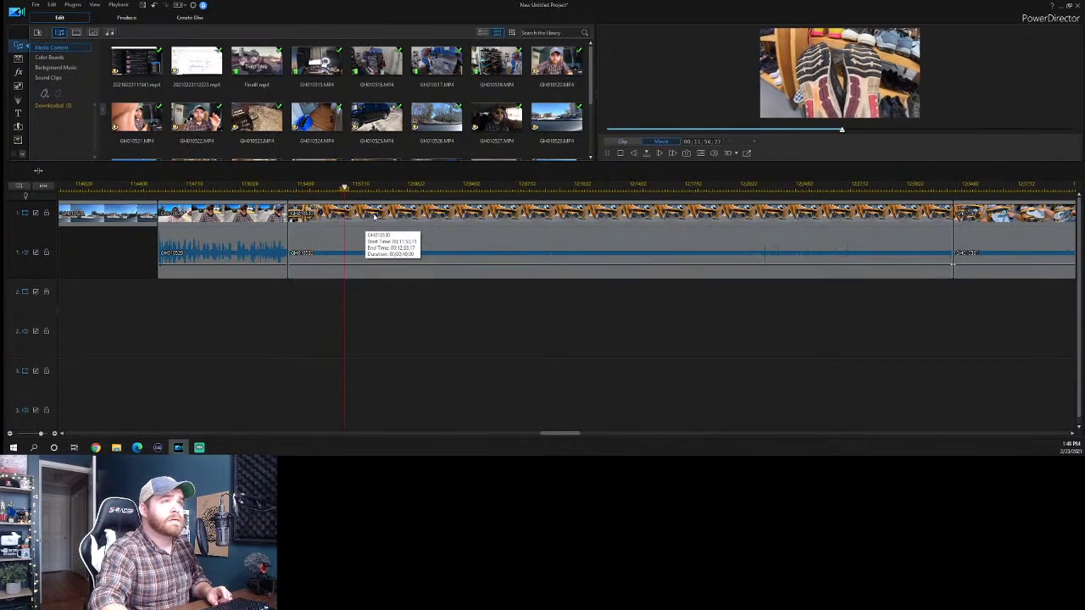
key("ctrl+t")
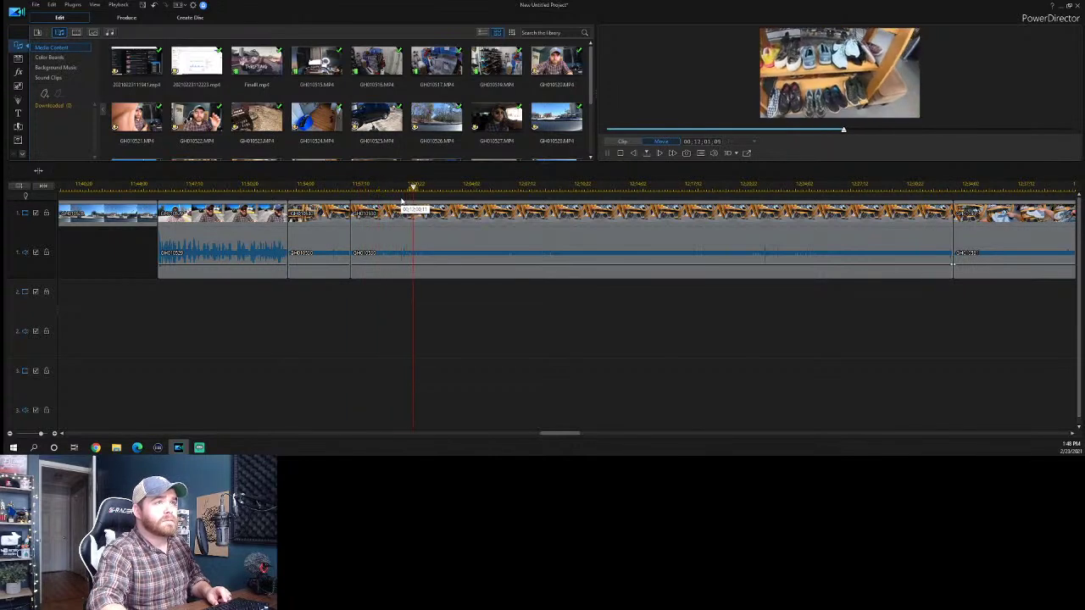
key("space")
key("ctrl+t")
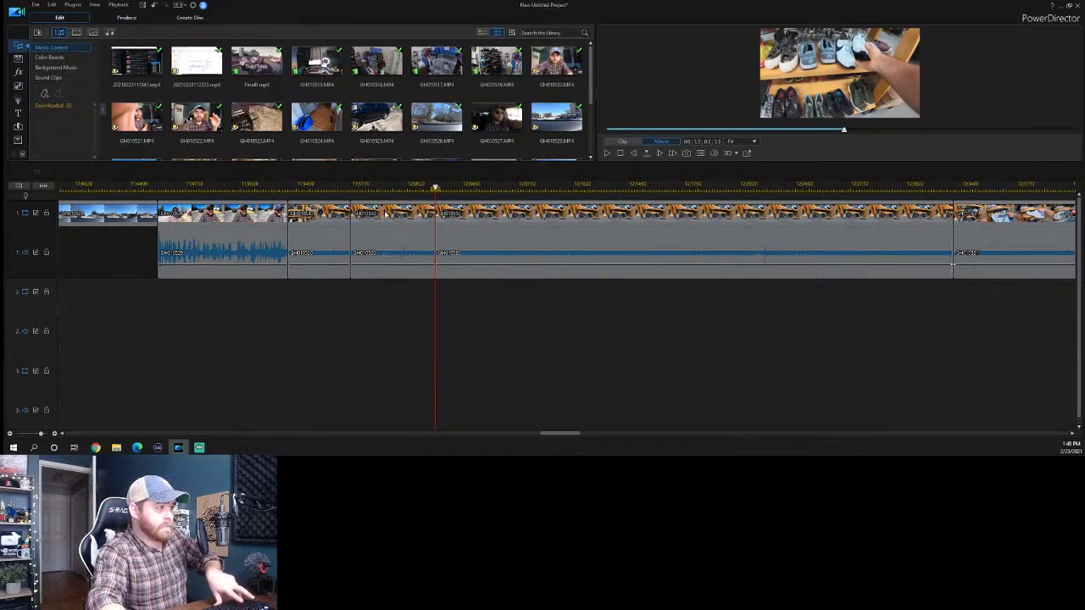
left_click(389, 237)
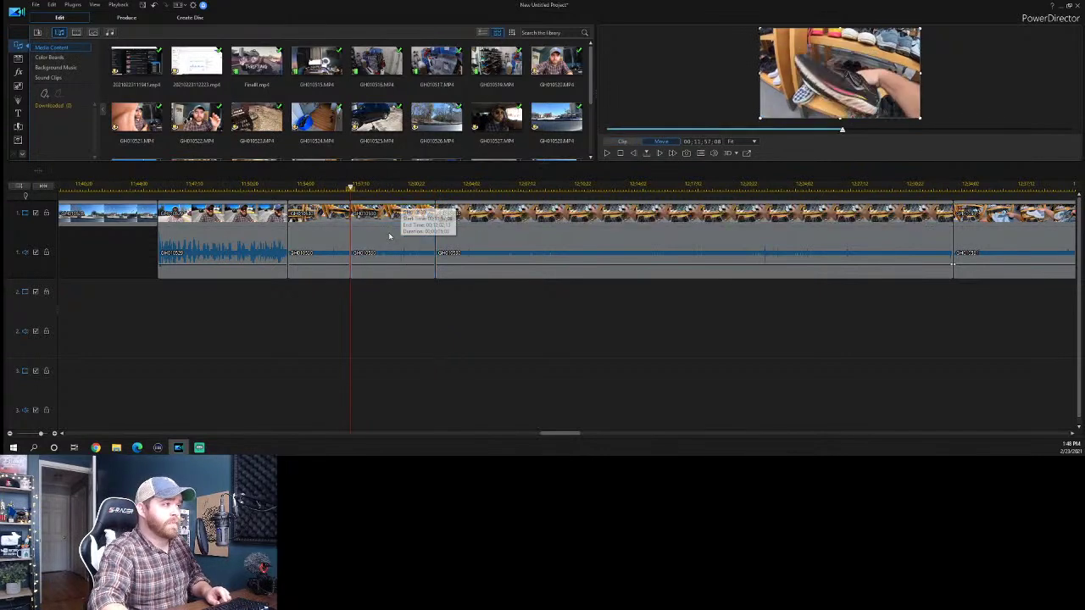
left_click(392, 234)
key("space")
key("Delete")
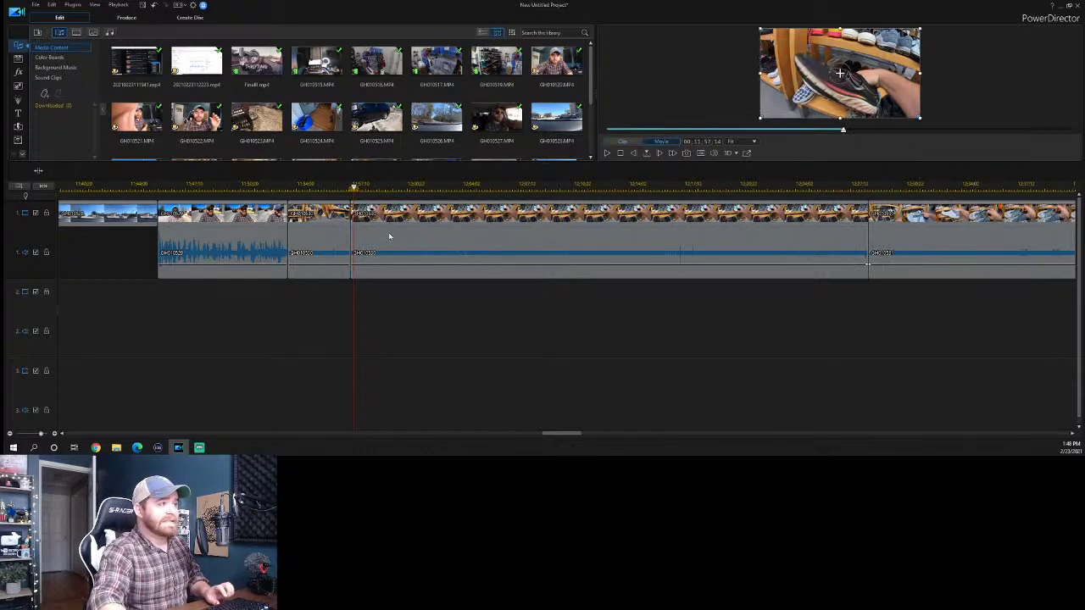
Split the last section of GH010530 at 00:12:03:25, check the footage after the cut and remove it.
key("space")
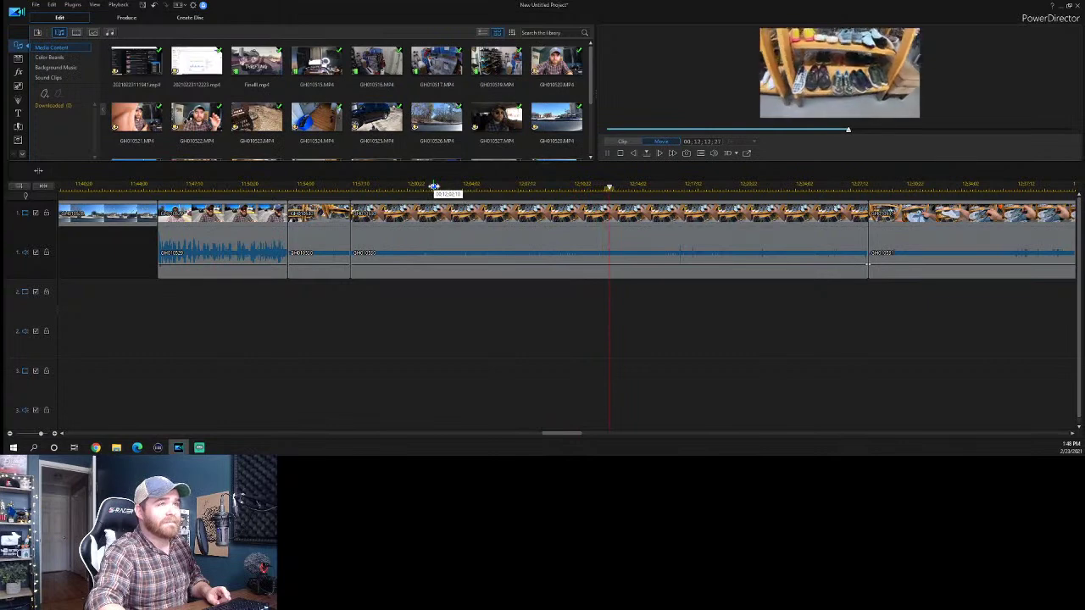
left_click(407, 186)
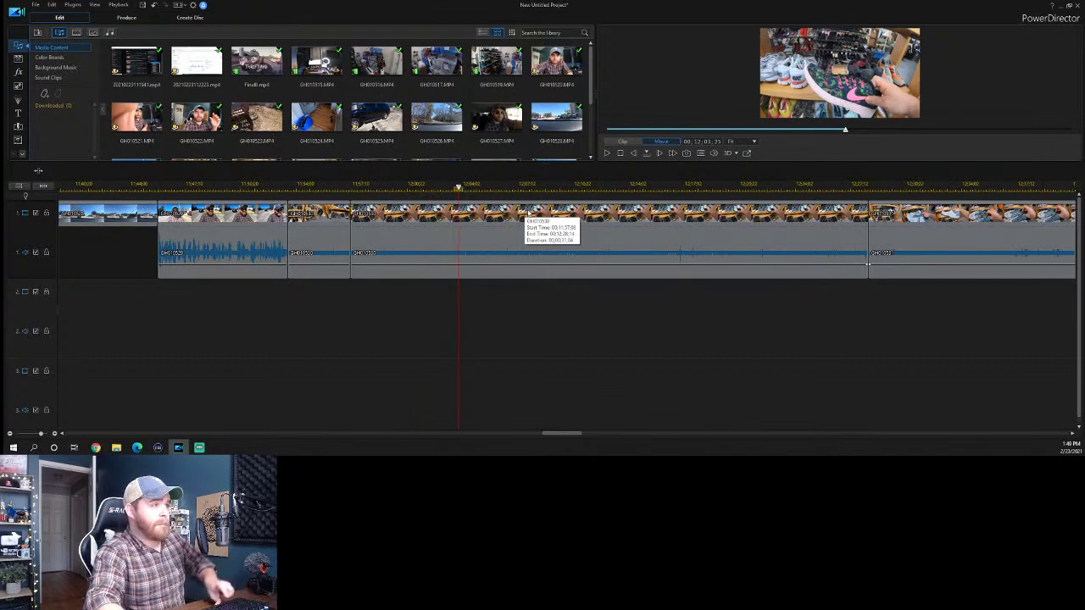
key("ctrl+t")
key("space")
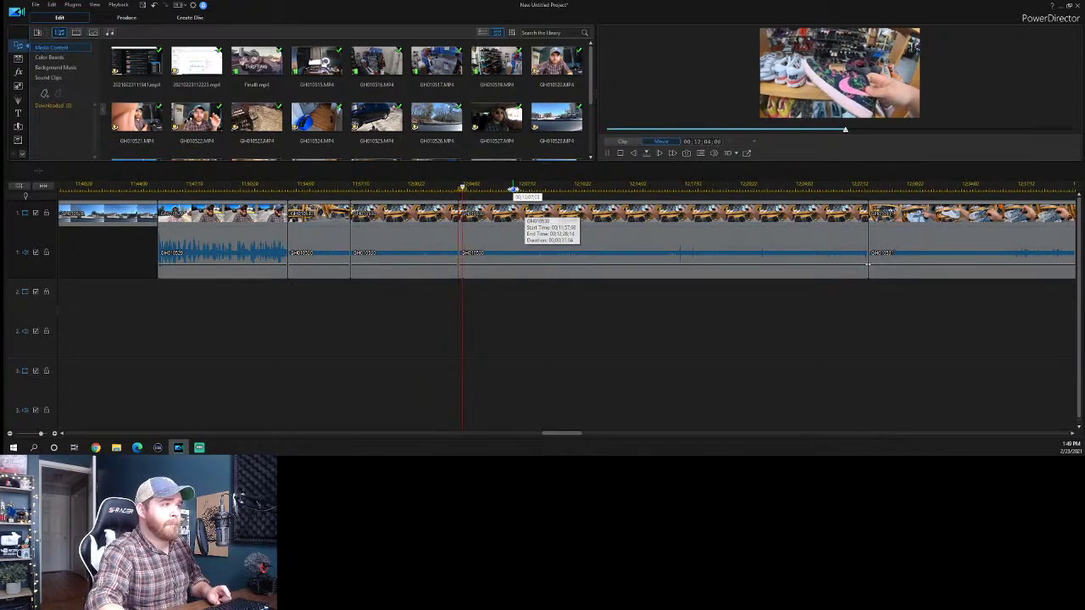
left_click(514, 188)
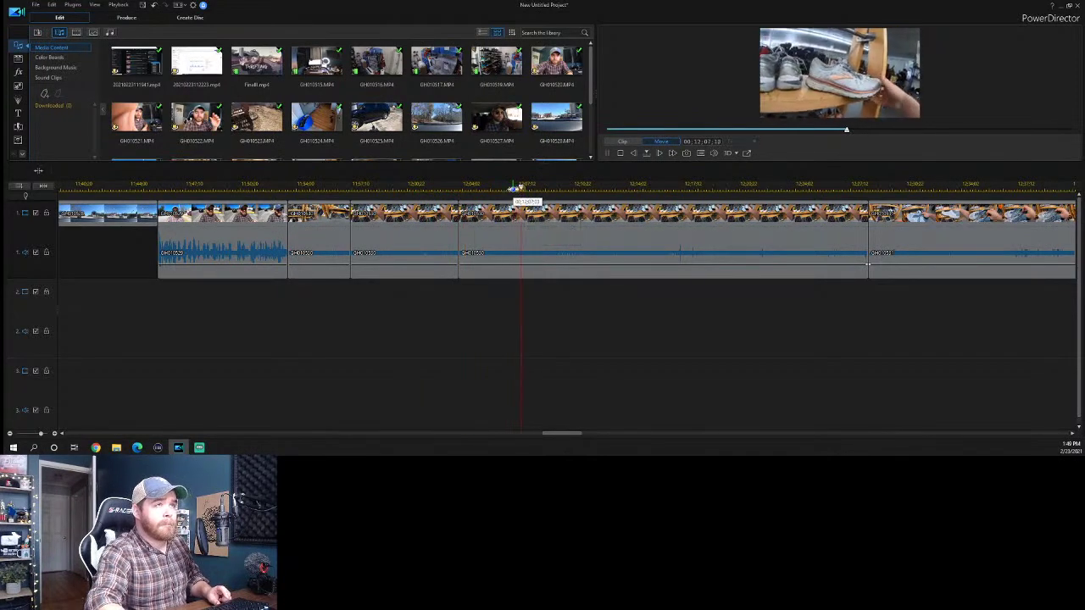
left_click(573, 186)
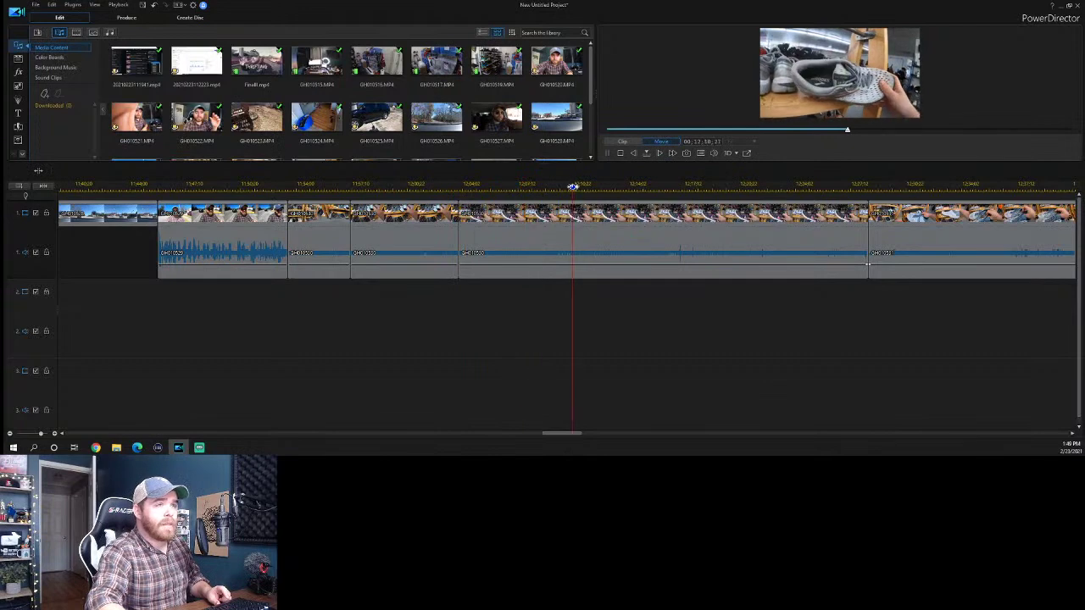
left_click(639, 187)
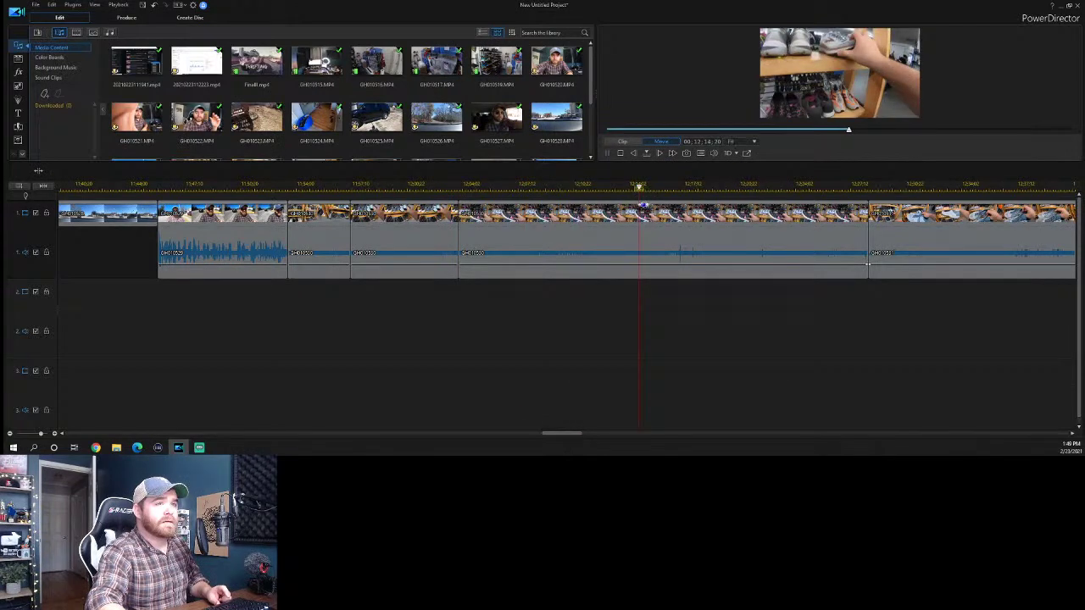
left_click(597, 225)
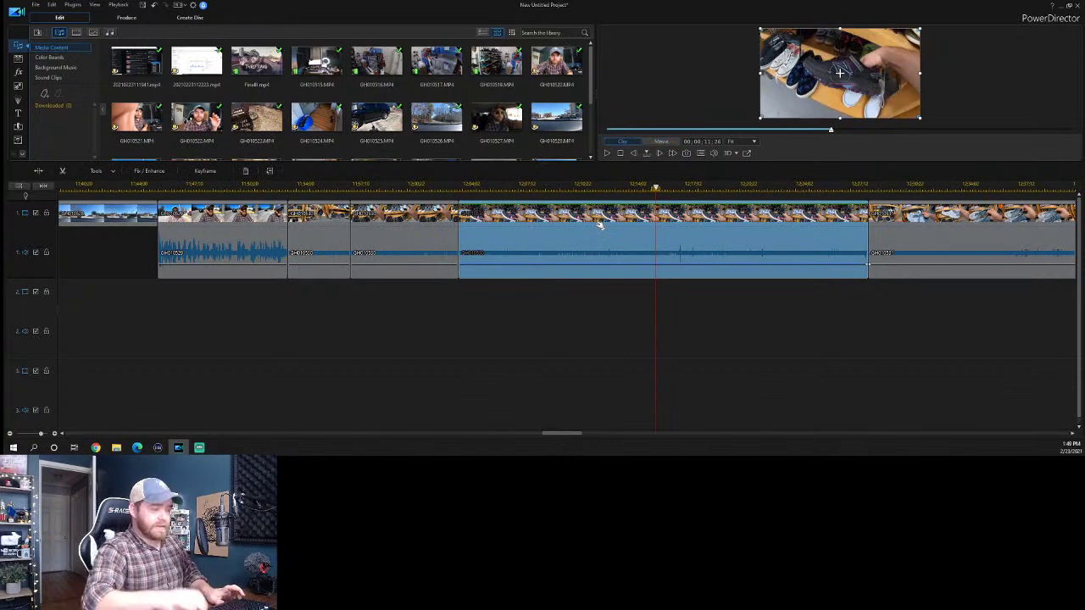
key("Delete")
Play across the cut from GH010530 into GH010531, split GH010531 just after its start and remove the short opening piece.
left_click(458, 187)
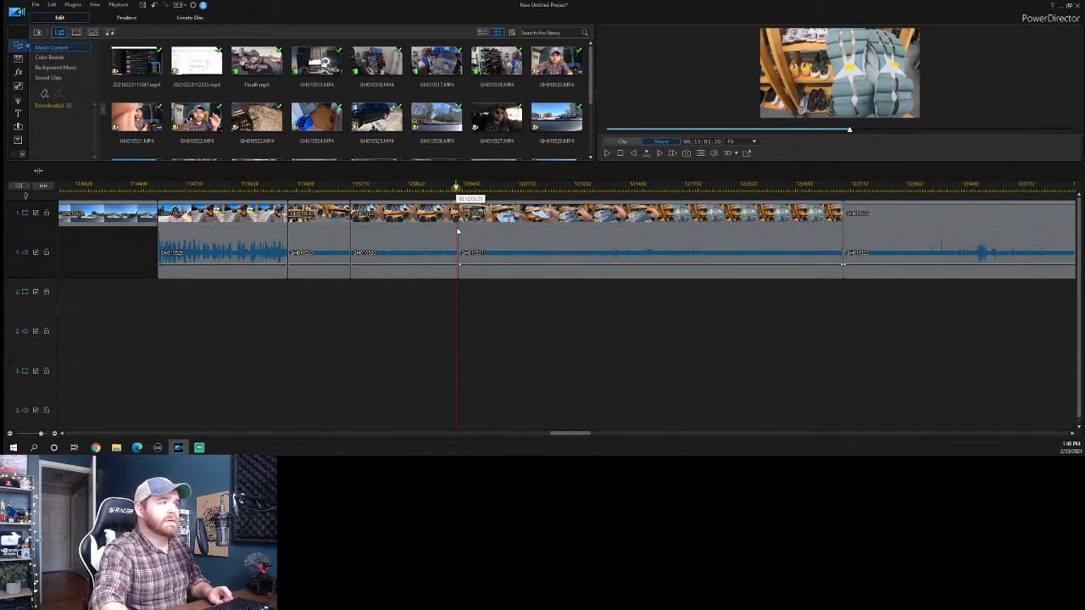
key("space")
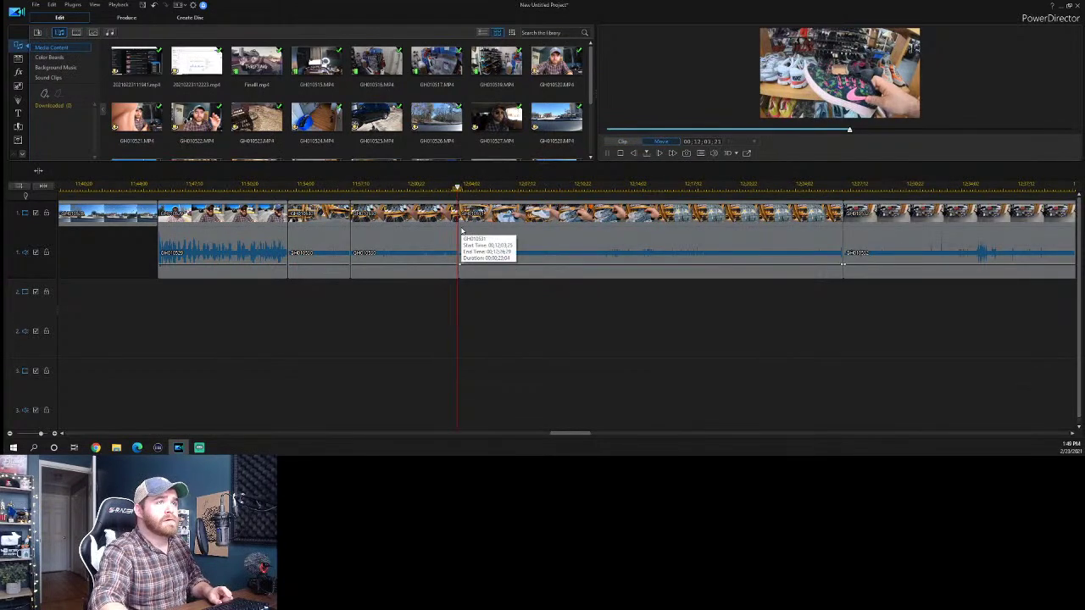
left_click(465, 239)
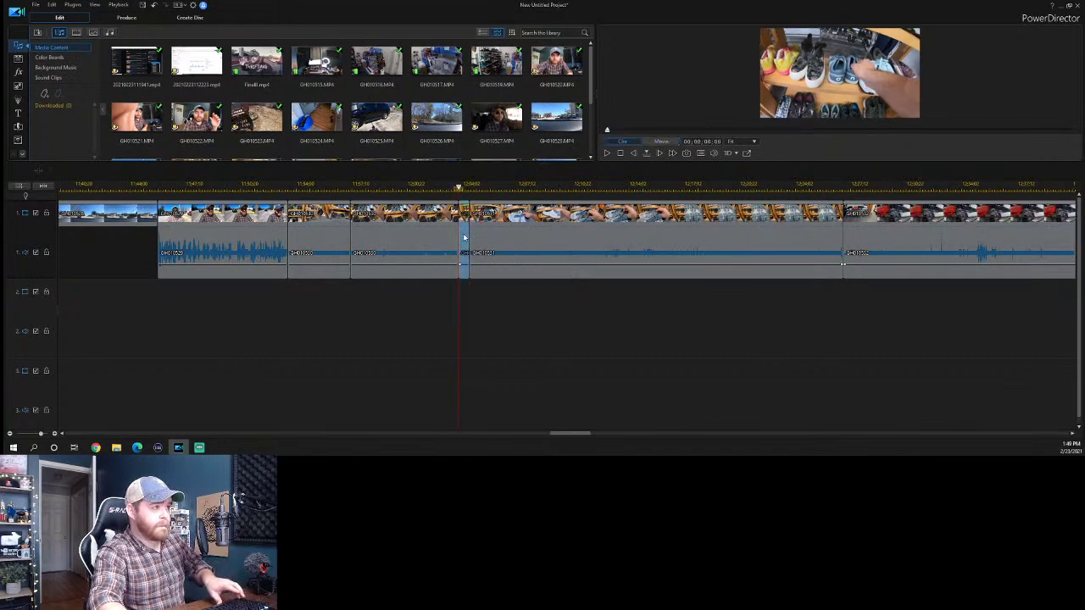
key("Delete")
Play through the trimmed GH010531 clip, split it at 00:12:15:14 and remove the tail after the cut.
key("space")
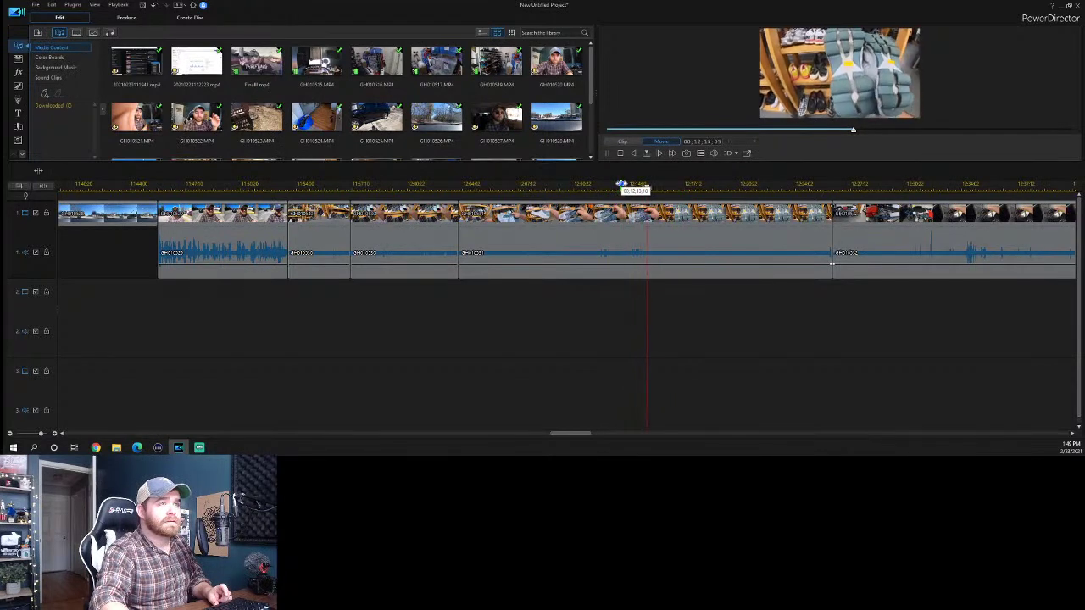
key("ctrl+t")
left_click(732, 224)
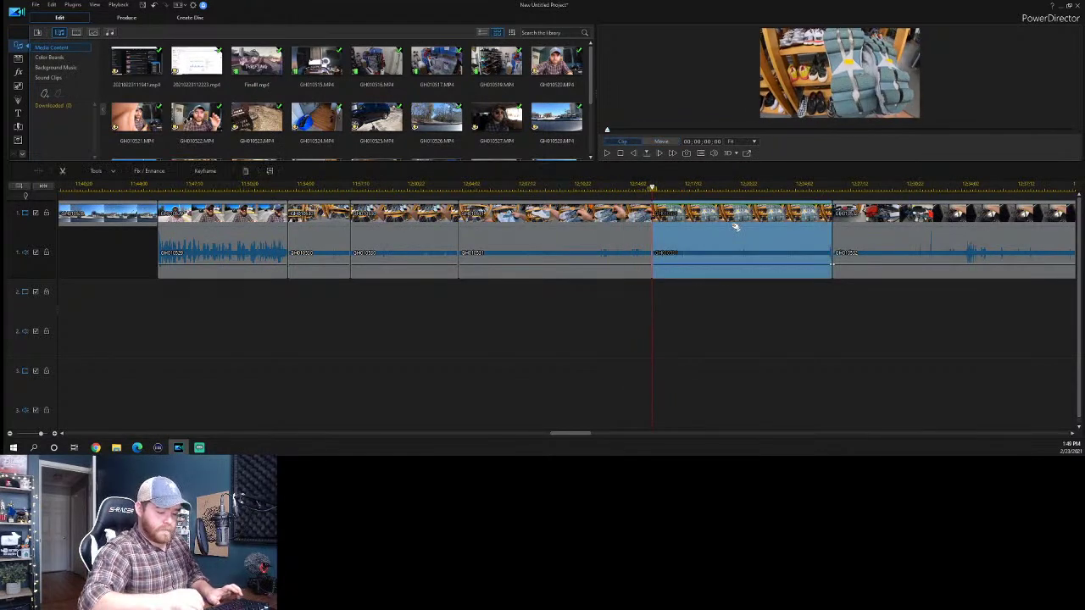
key("Delete")
Split GH010532 at 00:12:16:09, remove the part before the cut and play through the remaining clip.
key("space")
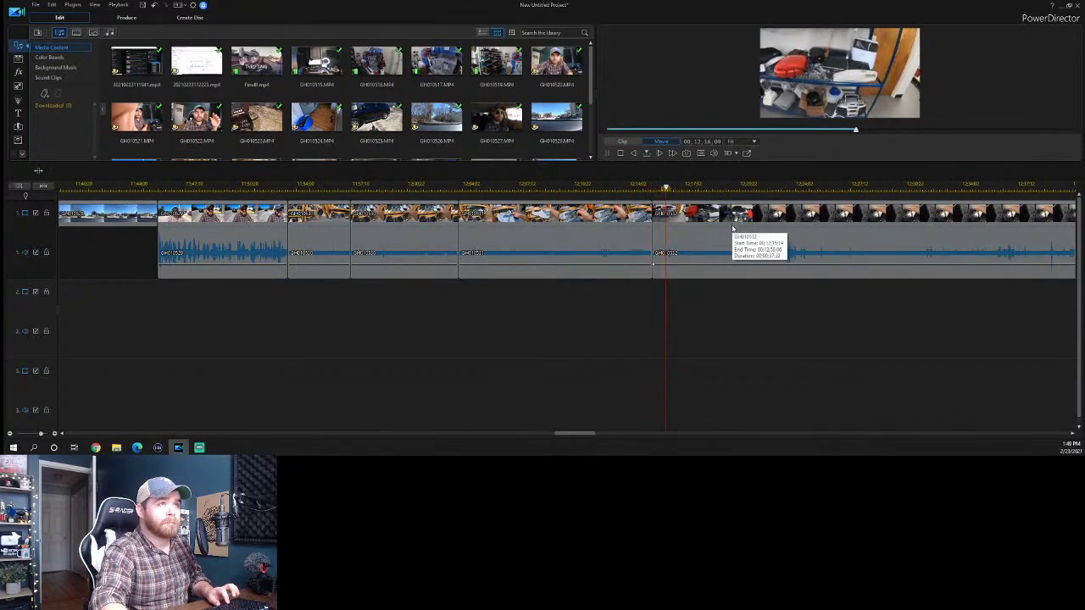
left_click(661, 236)
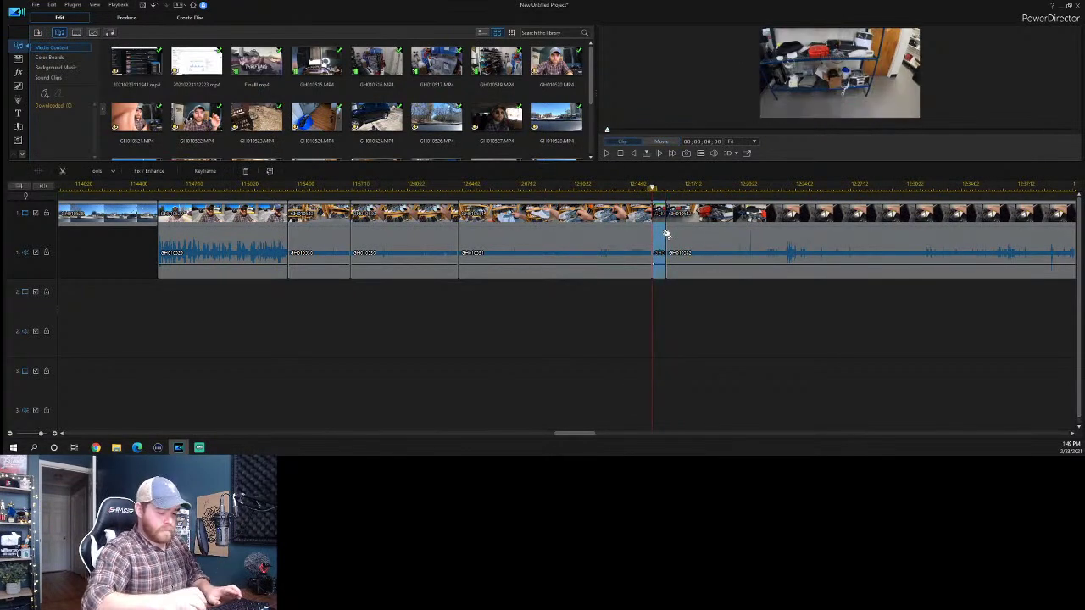
key("space")
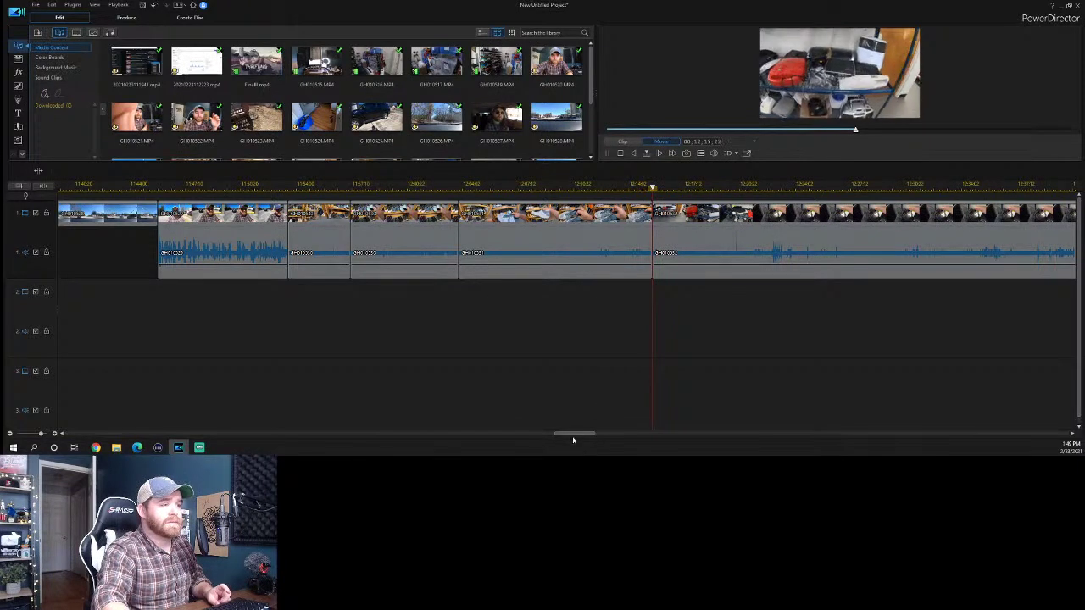
left_click_drag(576, 437, 586, 436)
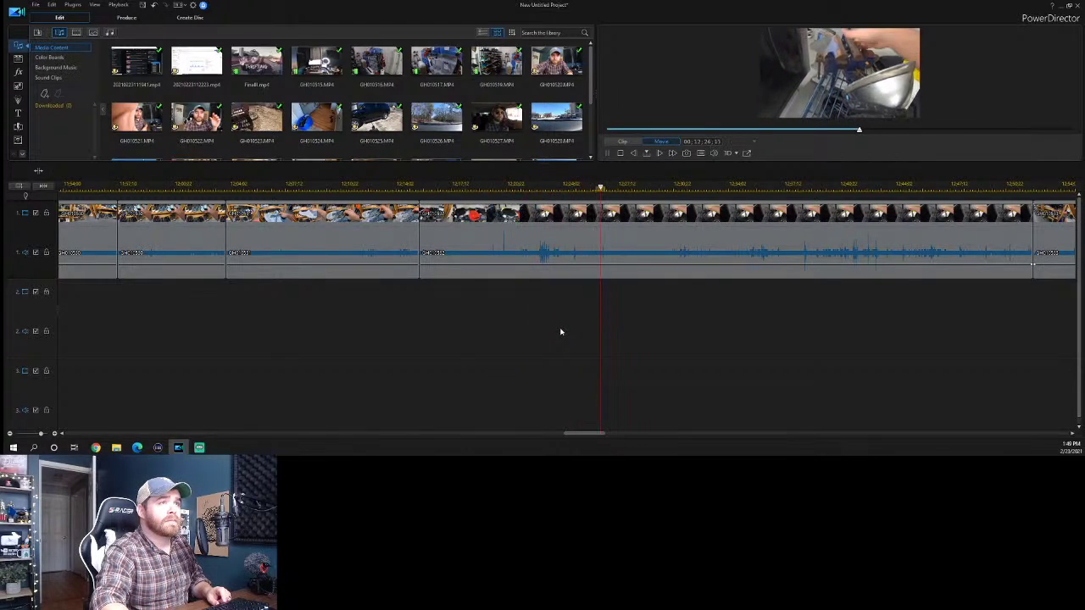
Split GH010532 at 00:12:26:16, play through the later footage, split it again near 00:12:45 and remove the section between the cuts.
key("ctrl+t")
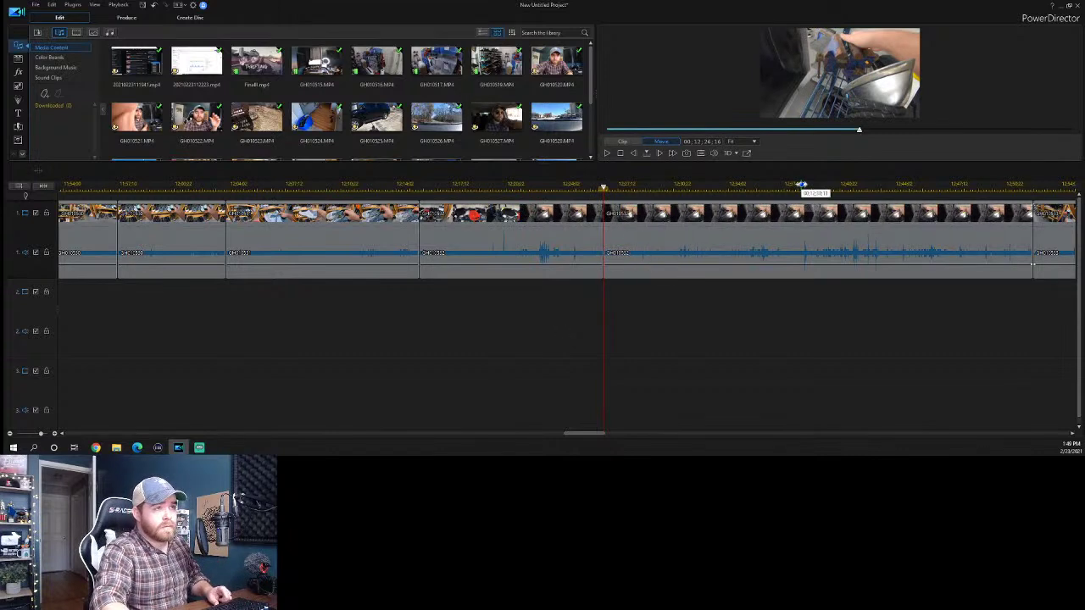
left_click(802, 185)
key("space")
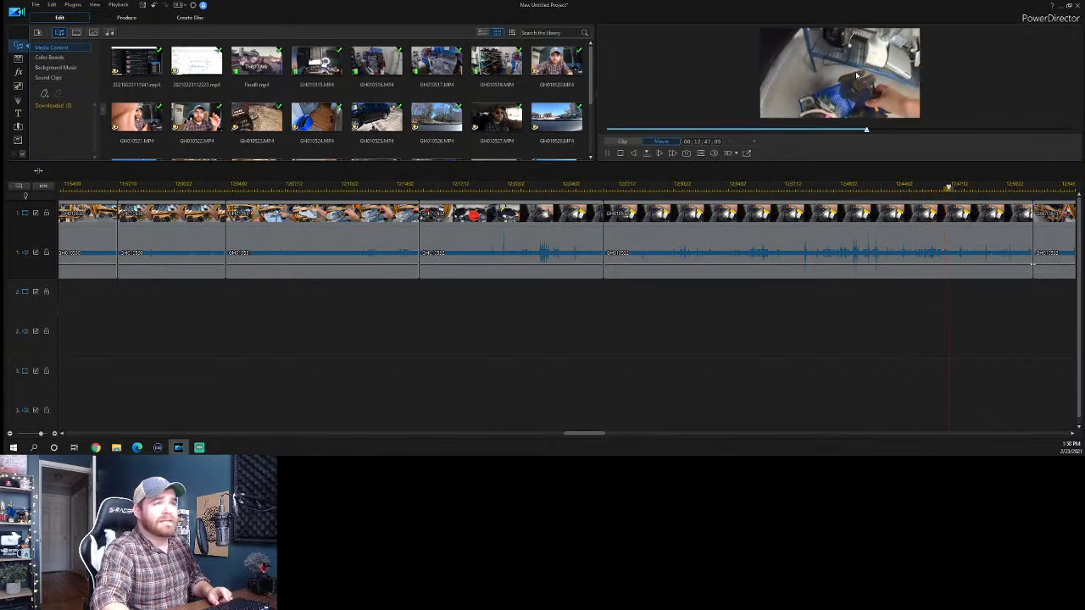
left_click(904, 184)
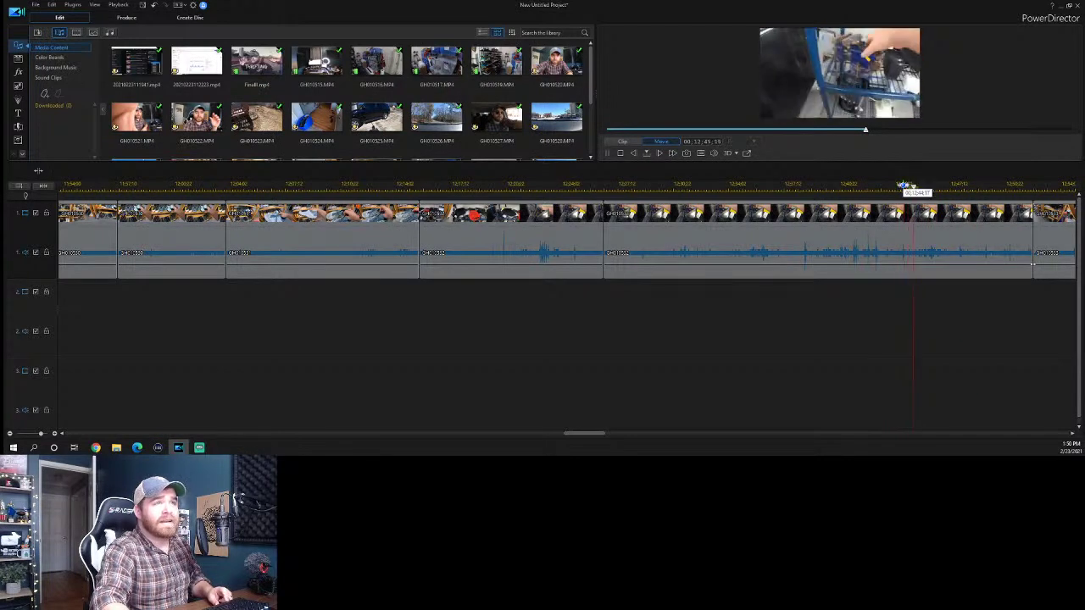
key("space")
left_click(897, 234)
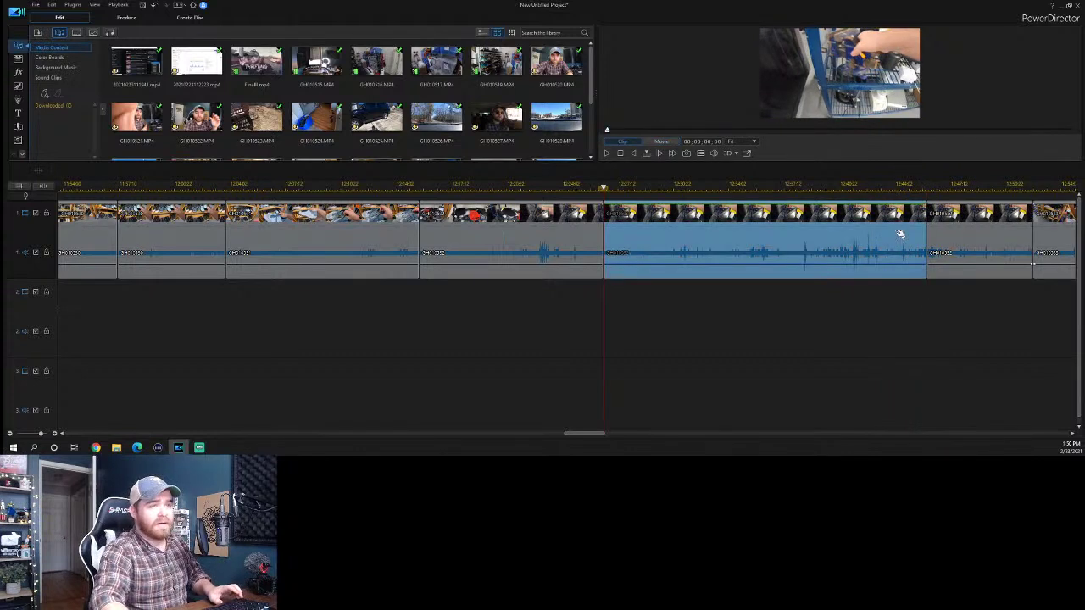
key("Delete")
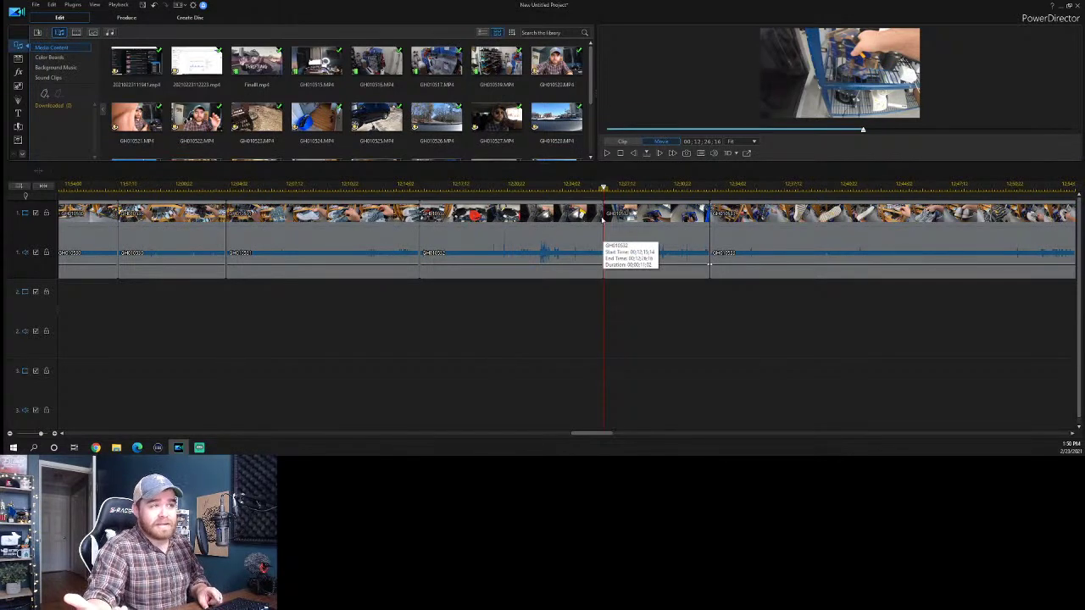
Play the footage from 00:12:22:22 across the cut in GH010532 to check the transition.
left_click(540, 188)
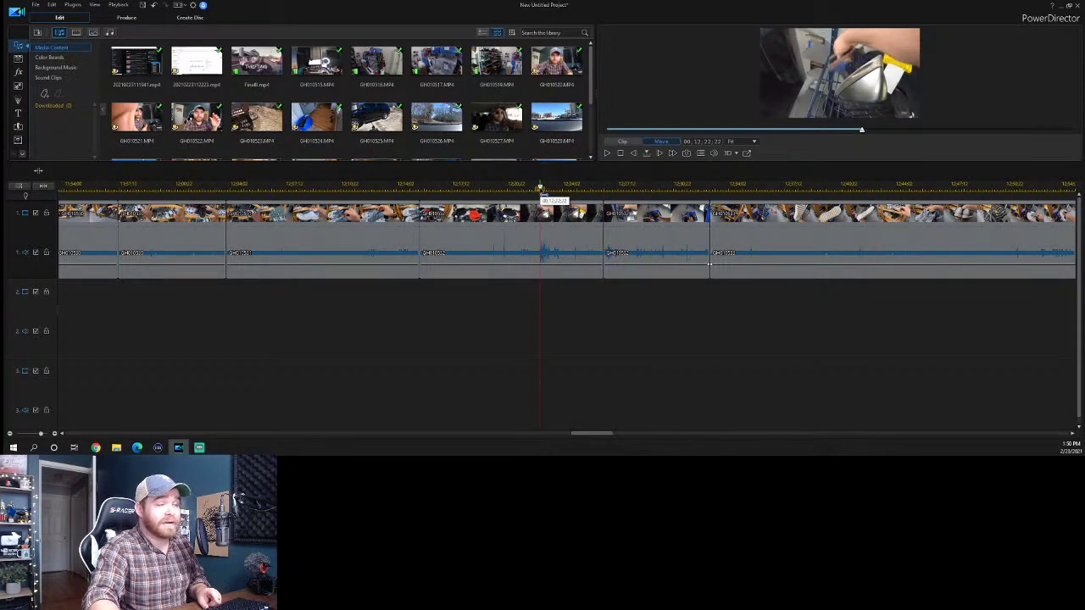
key("space")
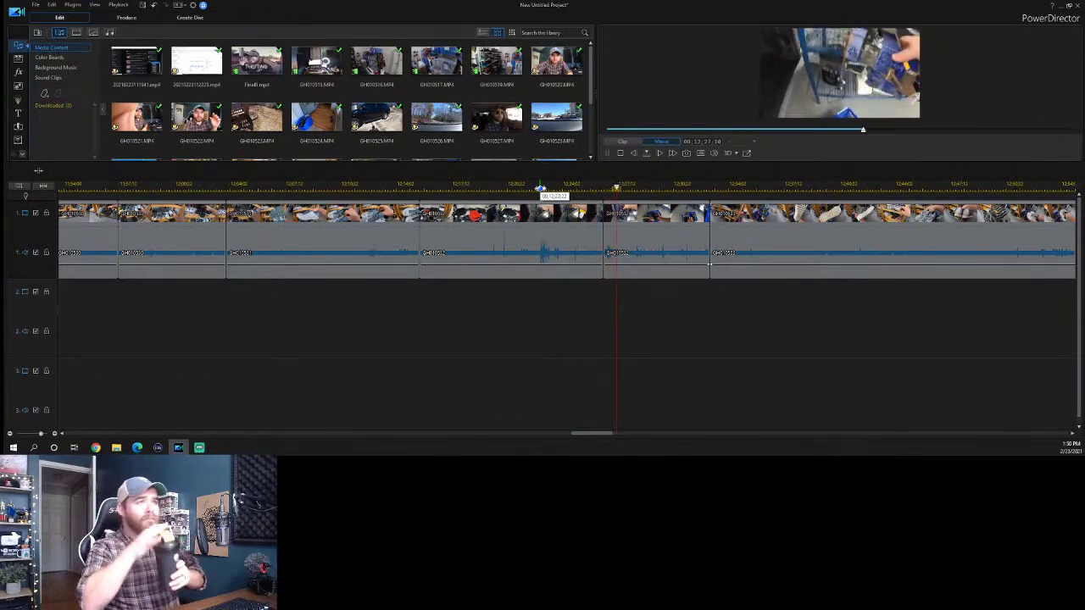
key("space")
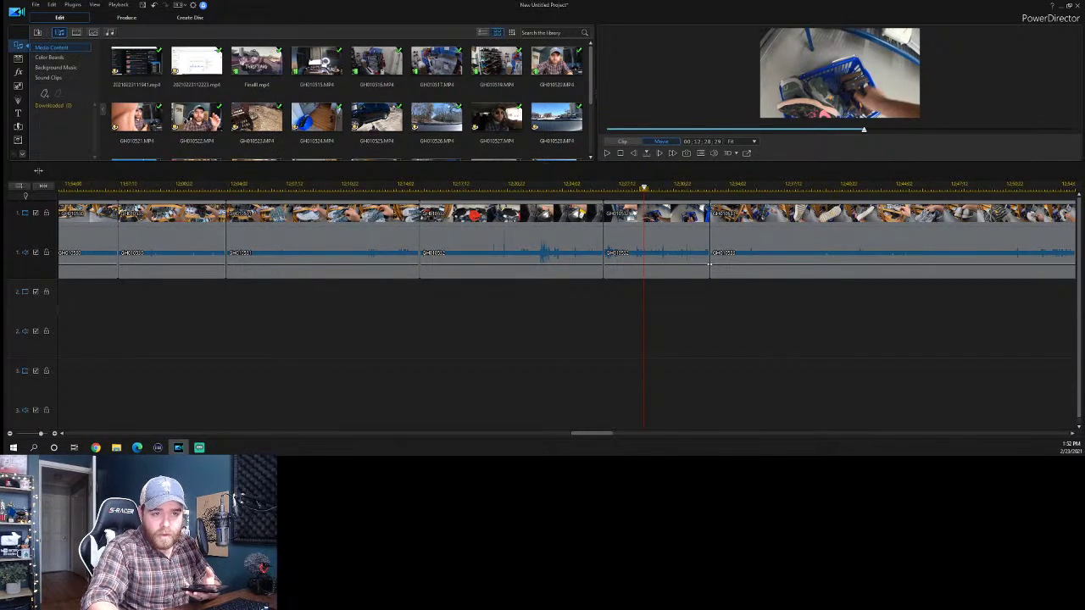
left_click(1070, 448)
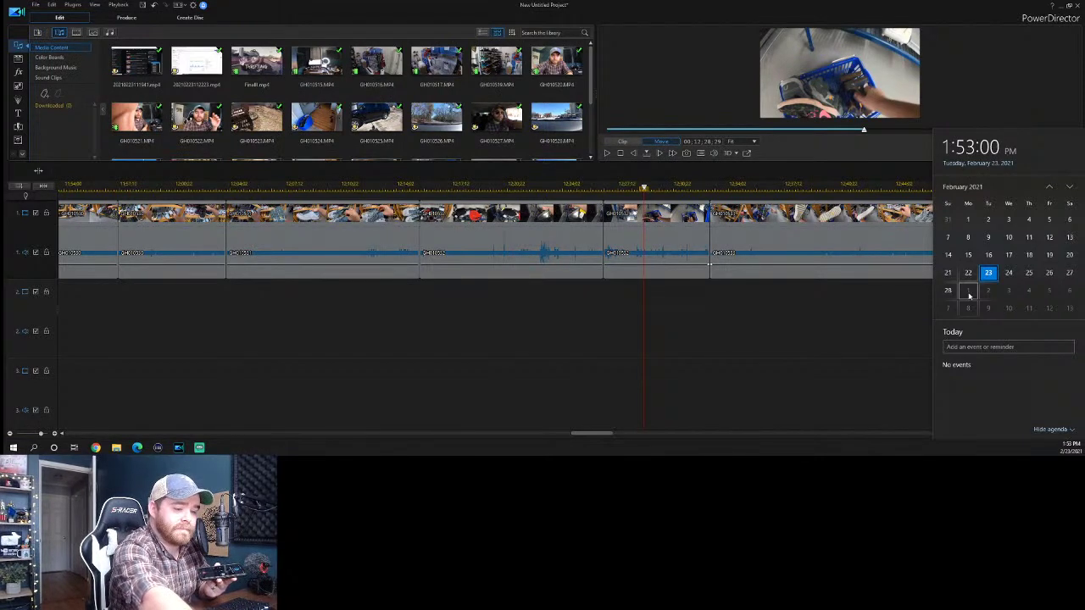
left_click(877, 324)
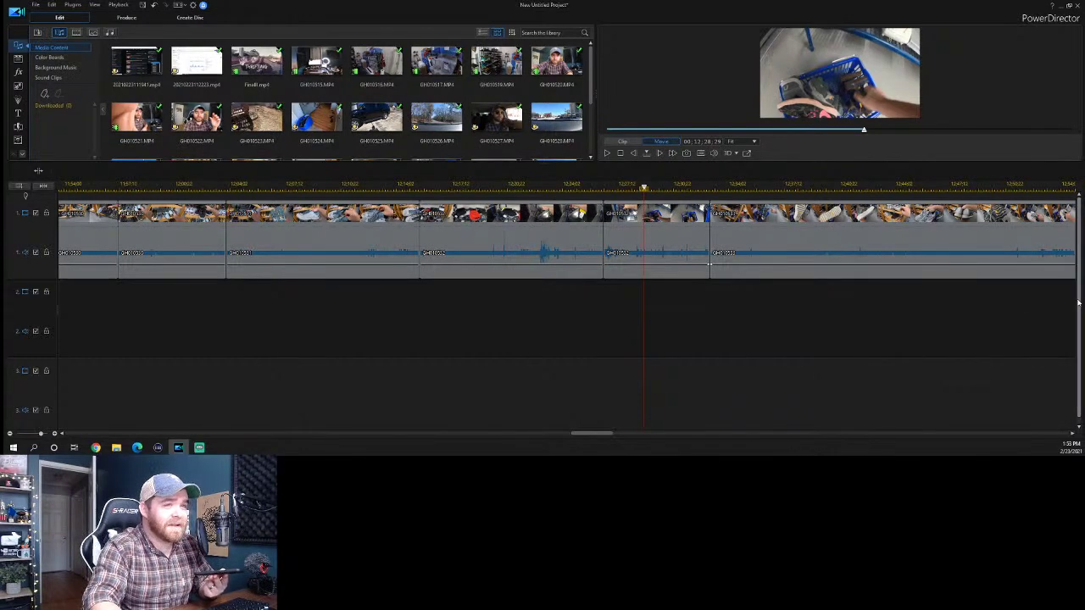
left_click_drag(1078, 302, 1078, 311)
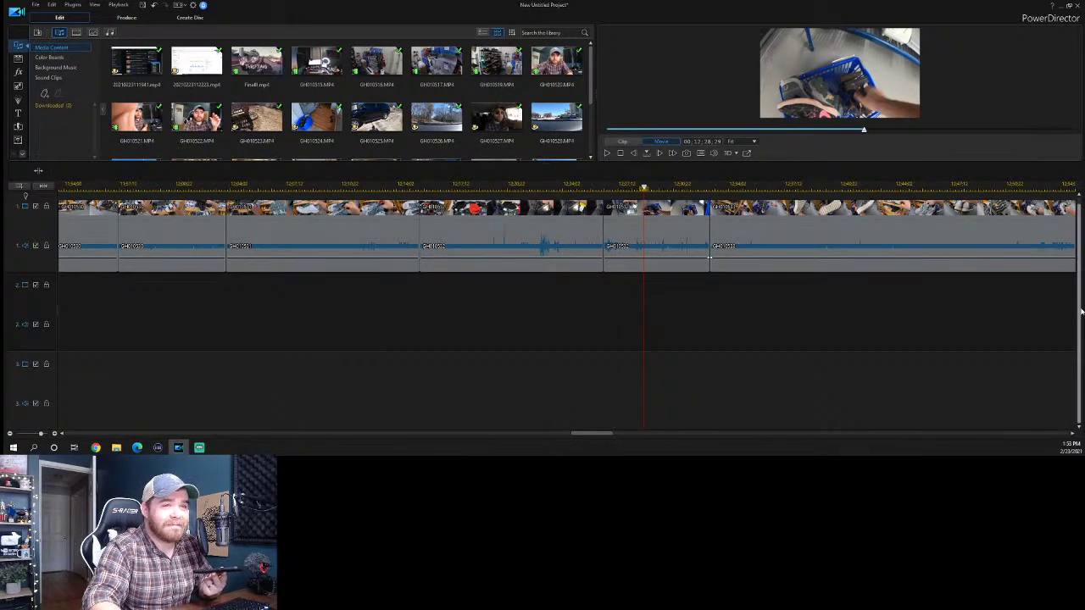
scroll(1033, 348, "up", 1)
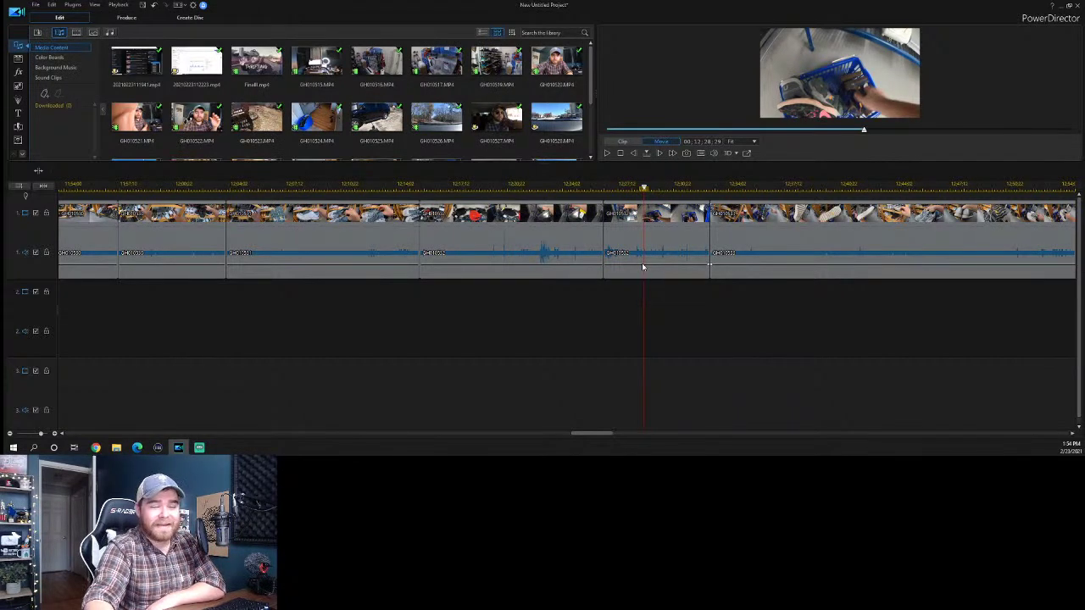
Replay the footage across the cut in GH010532, split the clip at 00:12:28:24 and remove the piece after the split.
left_click(625, 187)
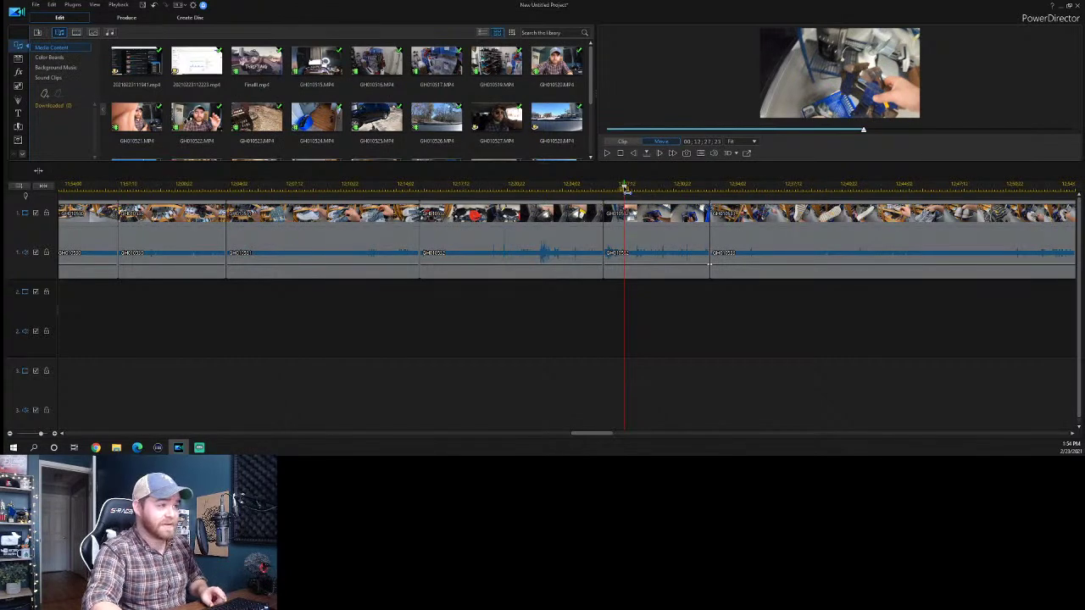
left_click(602, 184)
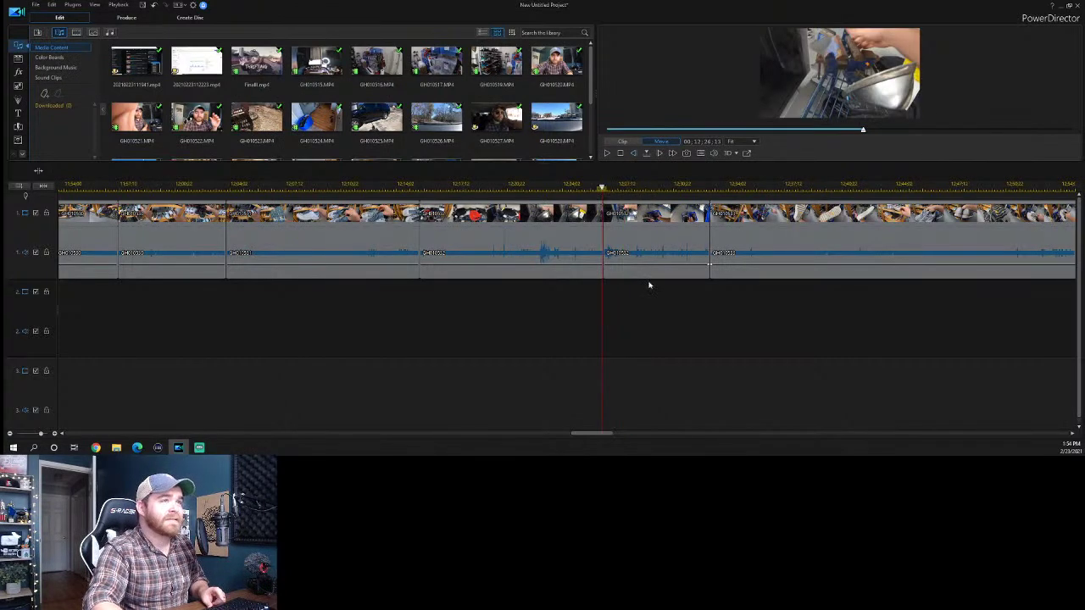
key("space")
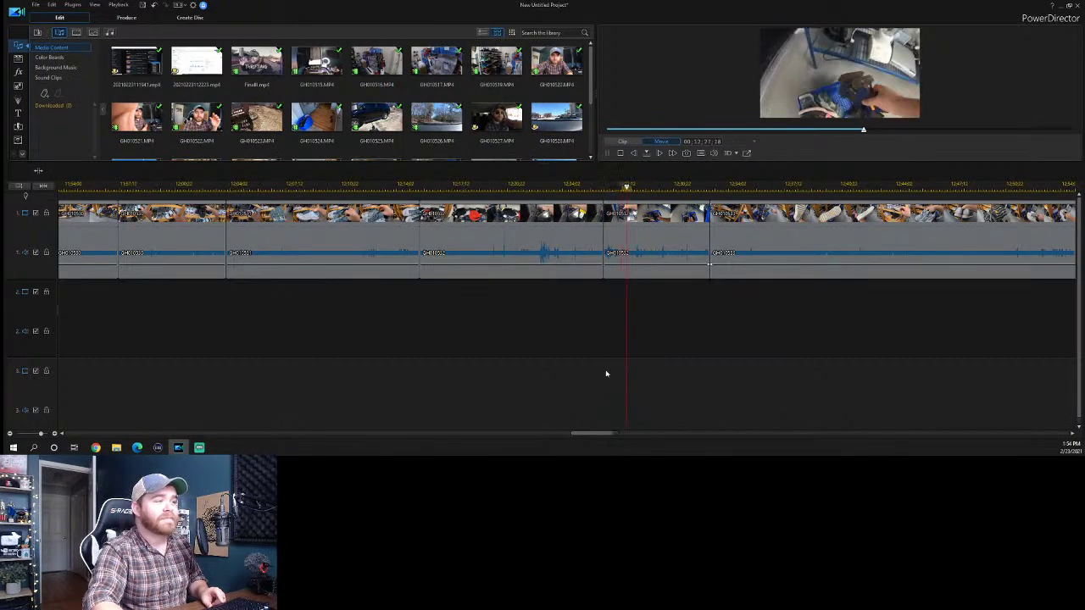
left_click_drag(596, 436, 603, 436)
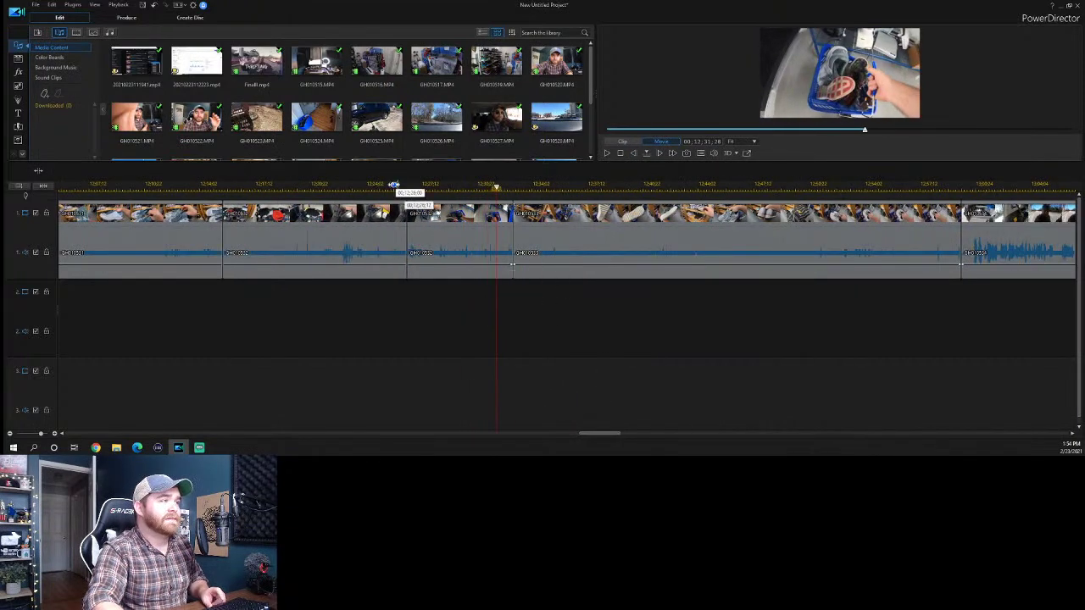
left_click(332, 184)
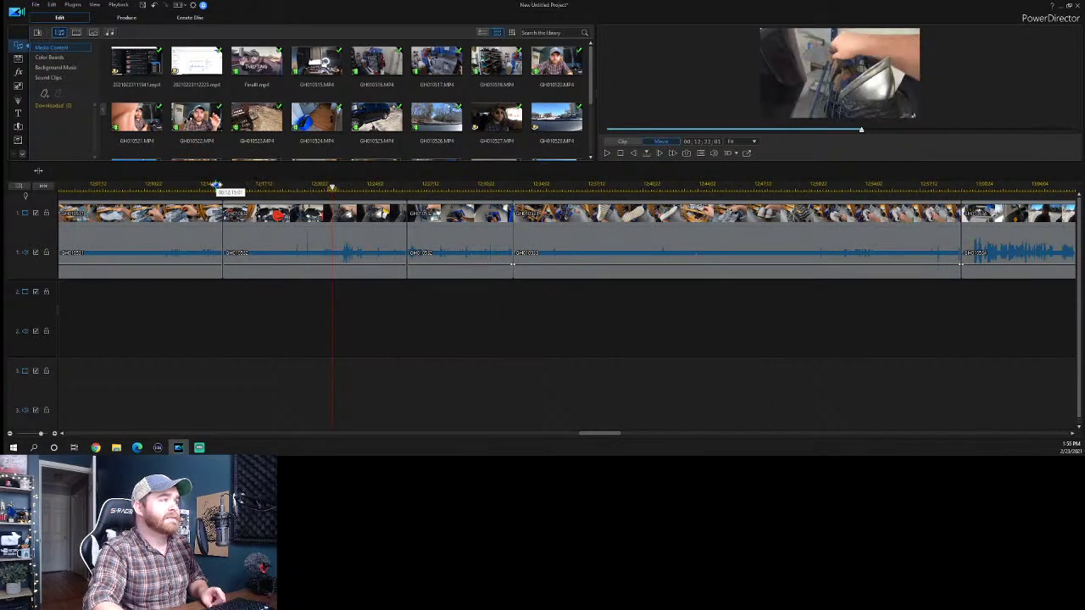
left_click(216, 185)
key("space")
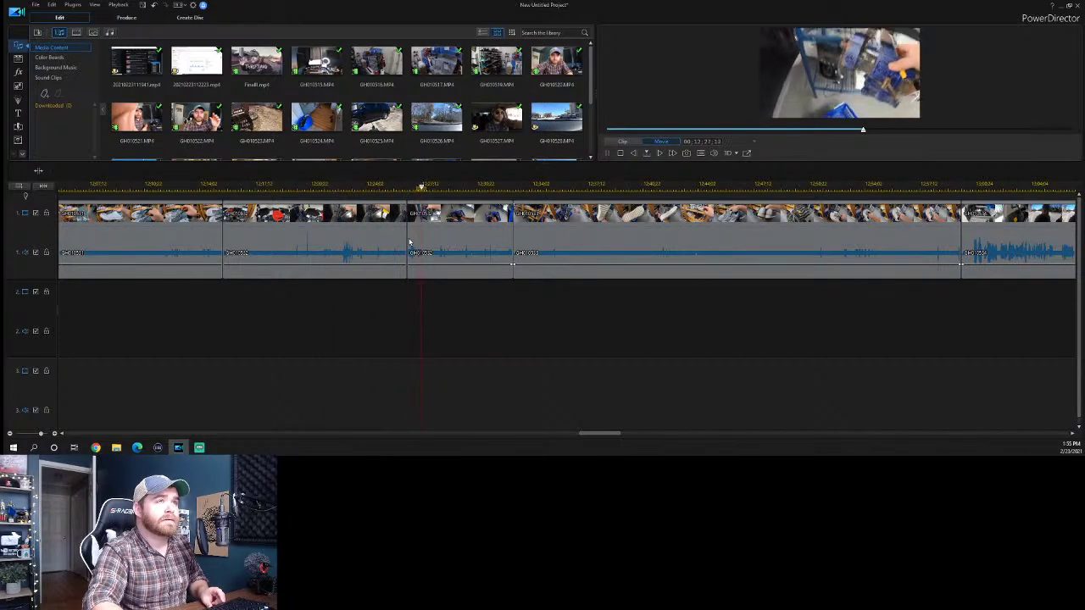
key("space")
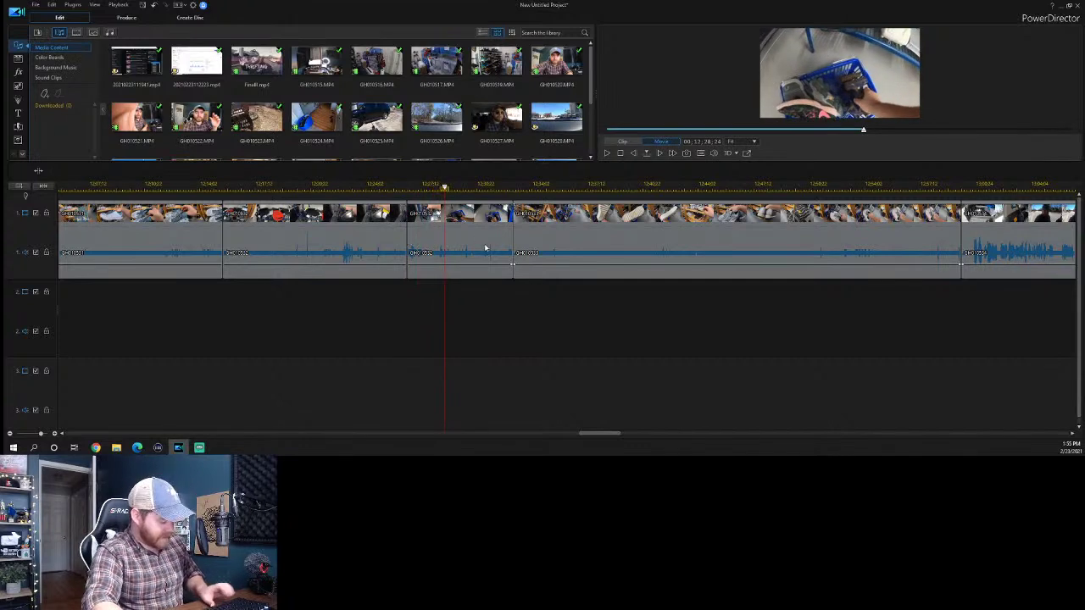
left_click(486, 249)
key("Delete")
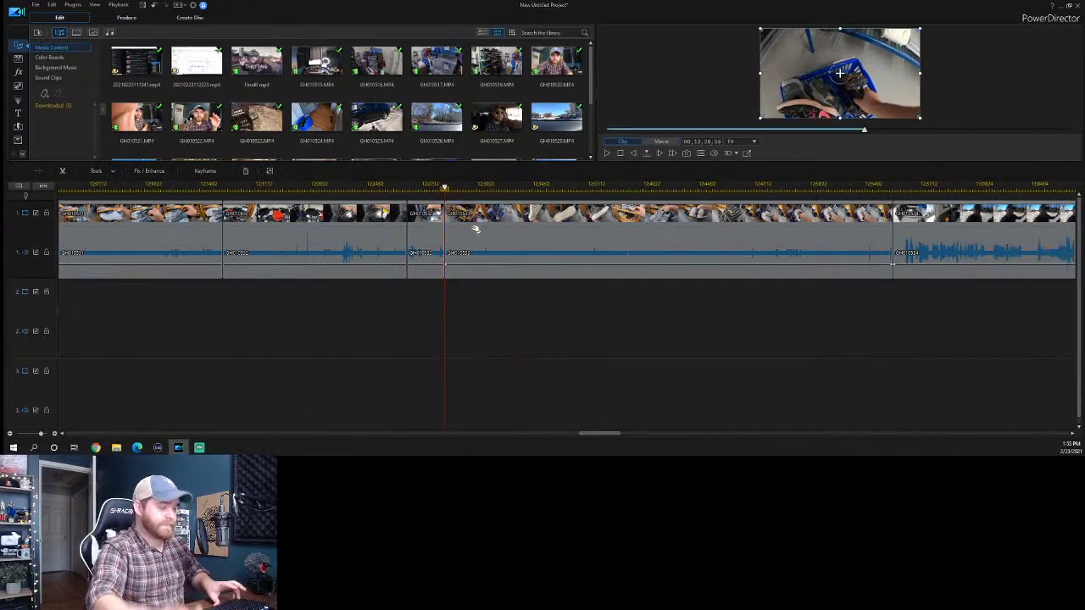
Play the beginning of GH010533, split it shortly after its start and remove the short opening piece.
key("space")
key("space")
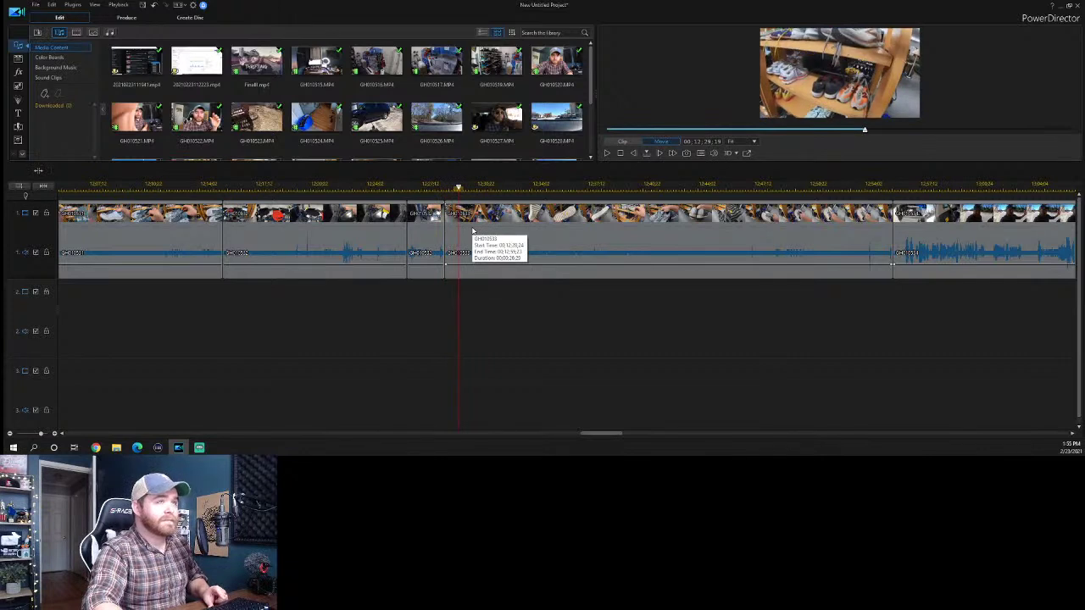
key("space")
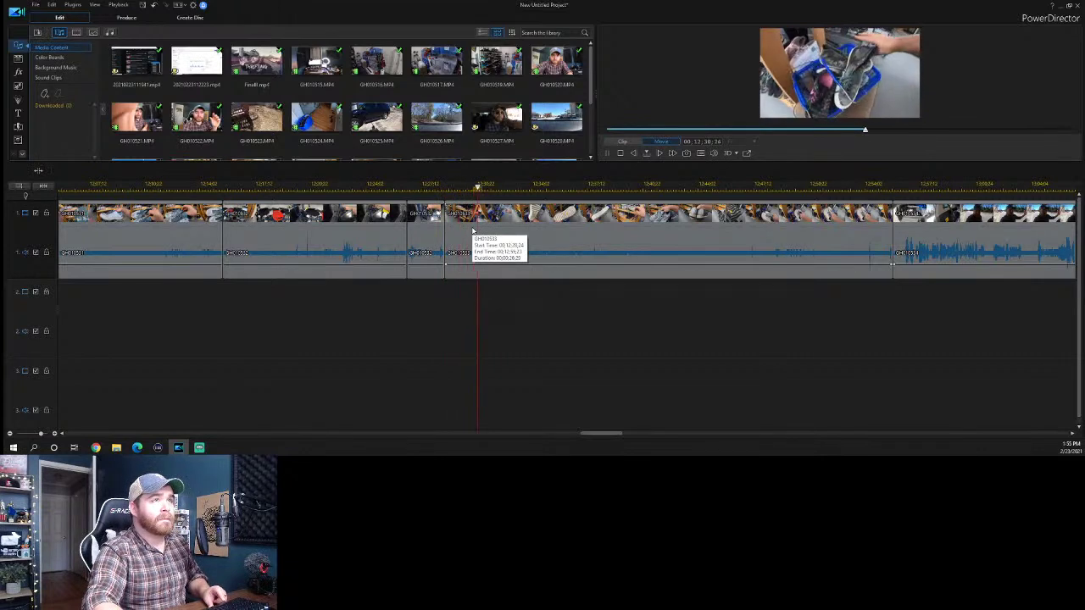
left_click(470, 185)
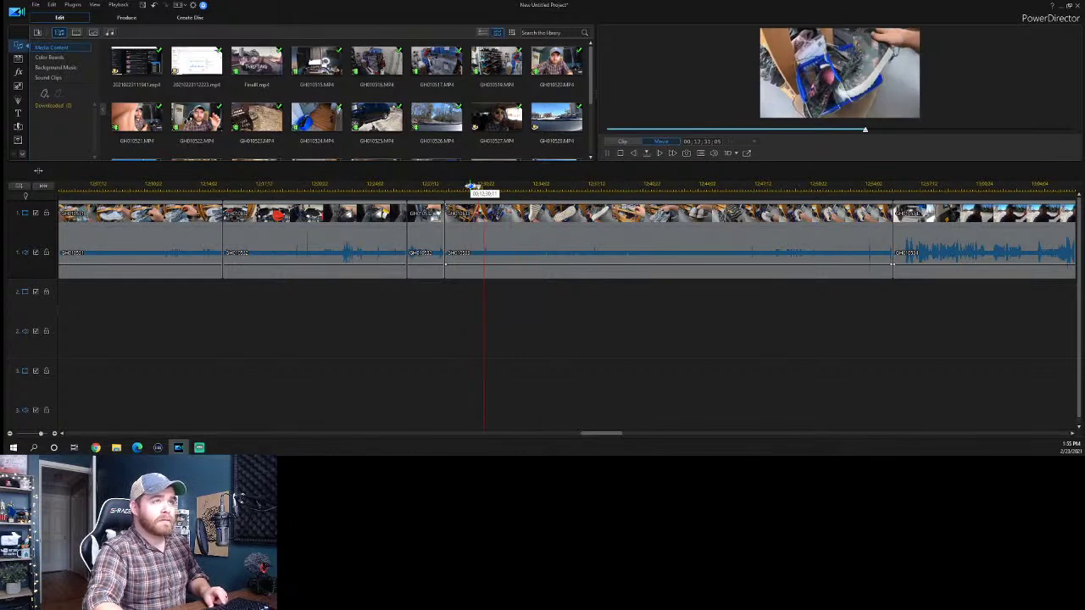
key("space")
left_click(472, 223)
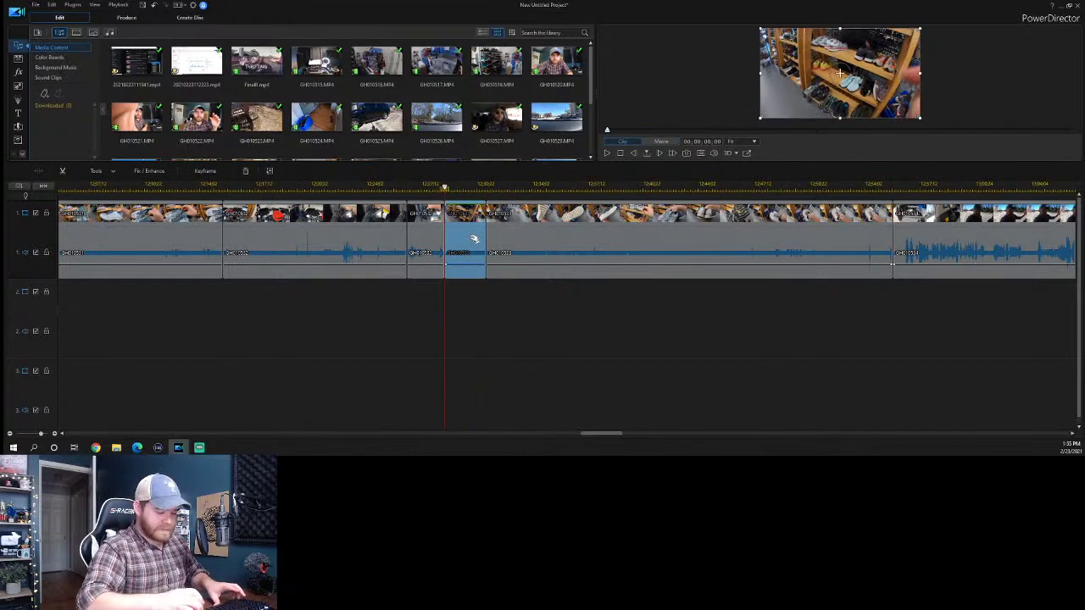
key("Delete")
Play through the trimmed GH010533 clip, split it at 00:12:40:03 and remove the tail after the cut.
key("space")
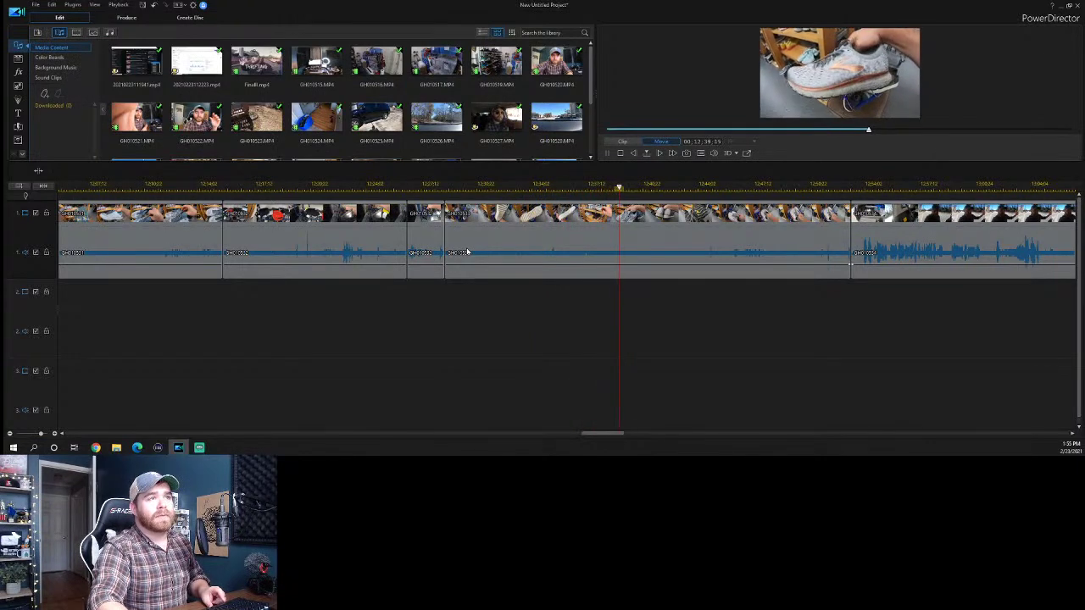
key("space")
key("ctrl+t")
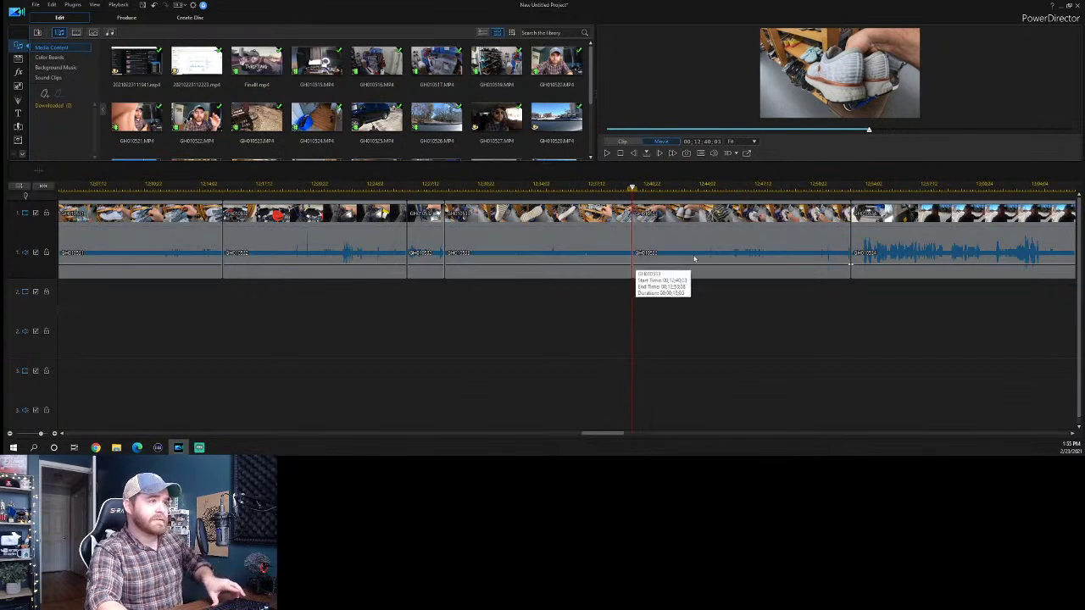
left_click(700, 235)
key("Delete")
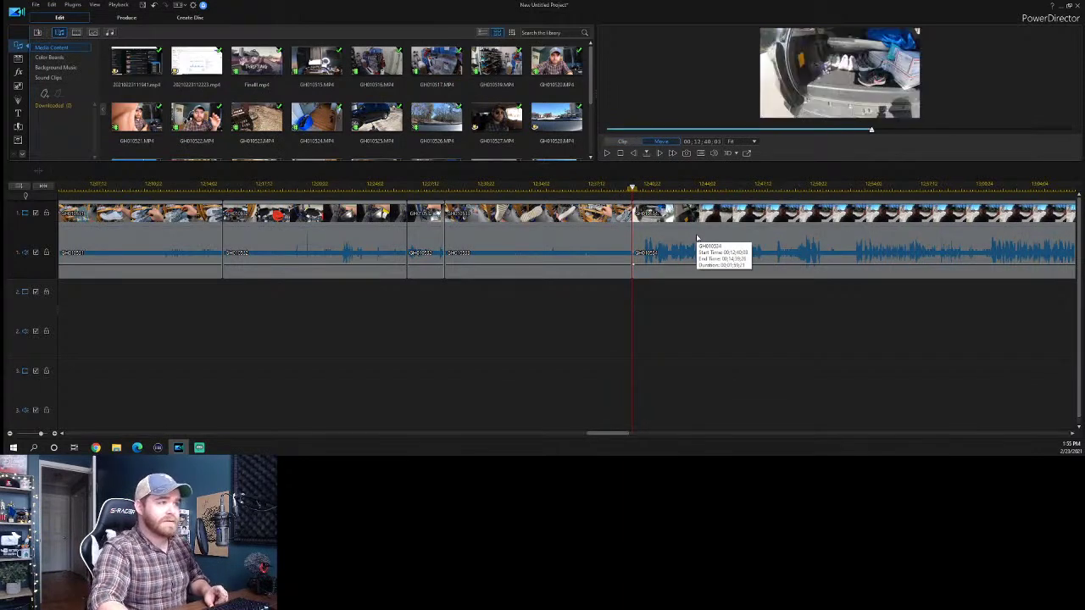
Split GH010534 near its start at 00:12:40:20 and check the footage at 00:12:52:02.
left_click(644, 186)
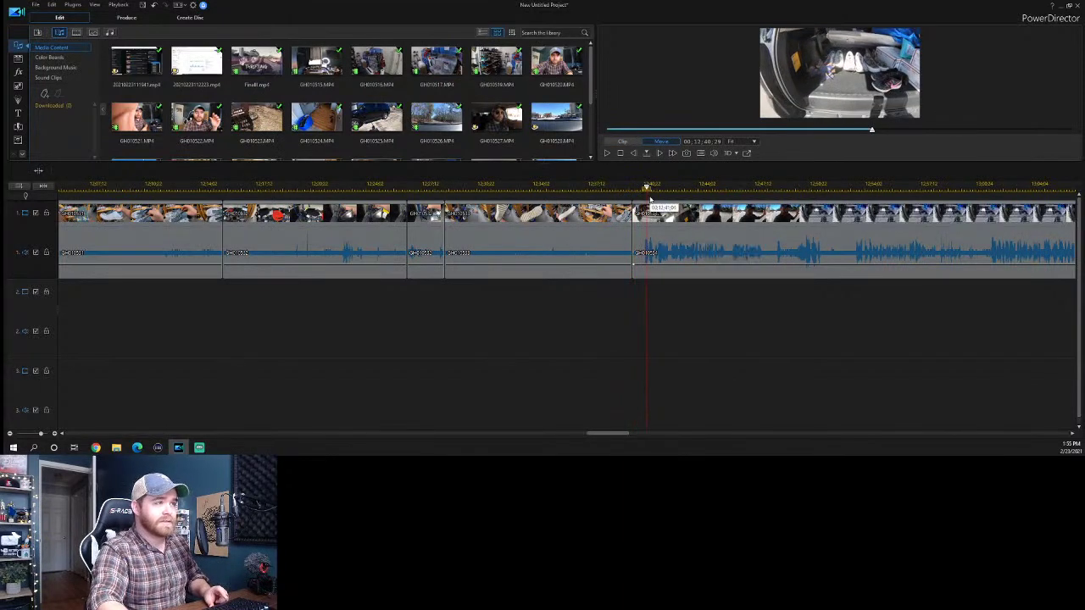
left_click_drag(644, 186, 642, 188)
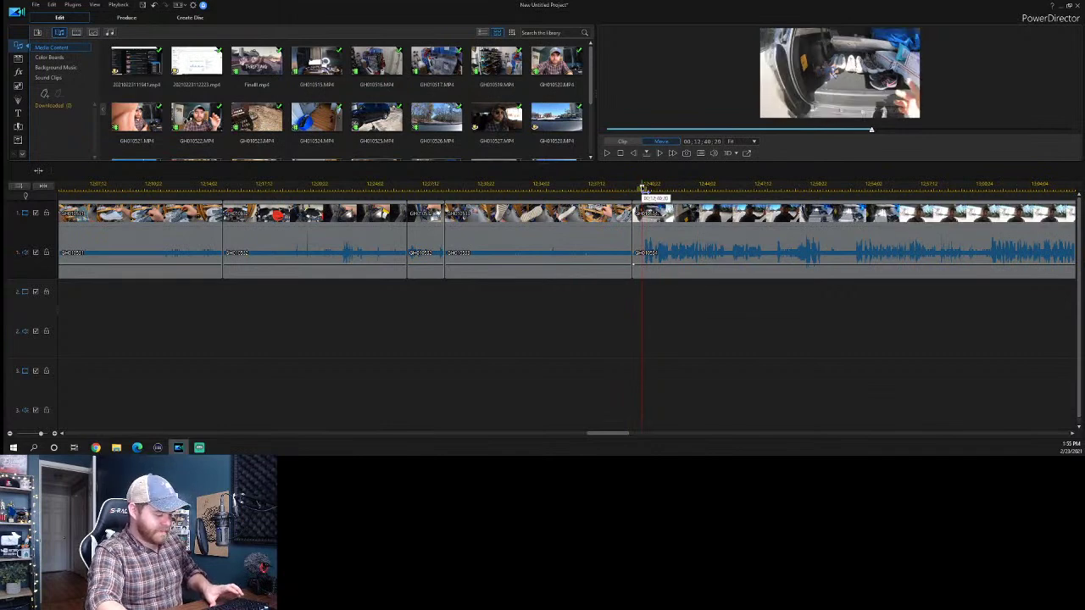
left_click(831, 186)
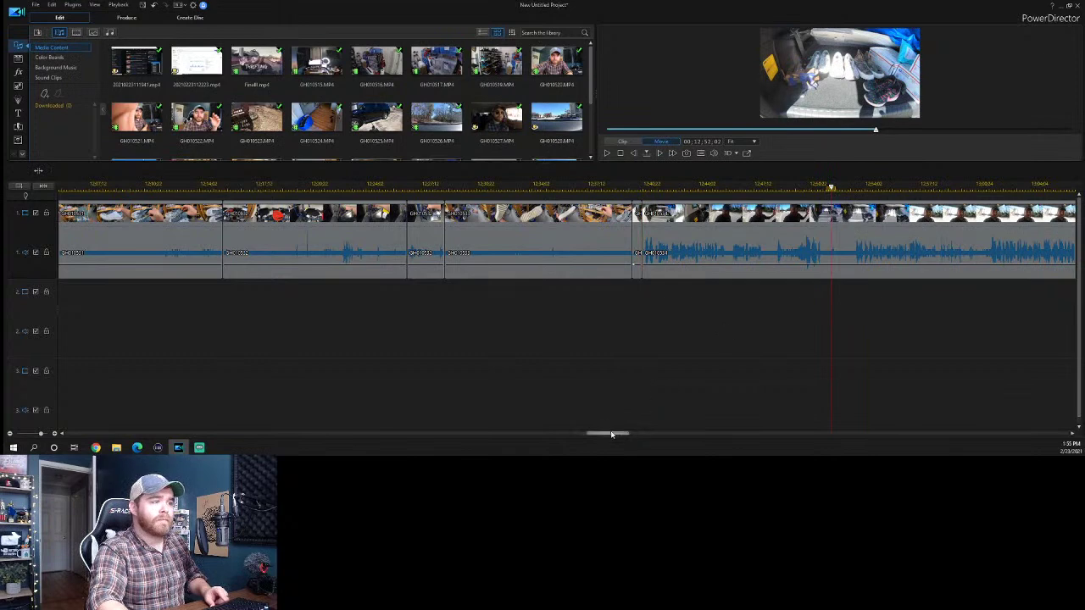
Play further into GH010534, split it at 00:13:01:19 and remove all of its footage before that cut.
left_click_drag(612, 434, 642, 434)
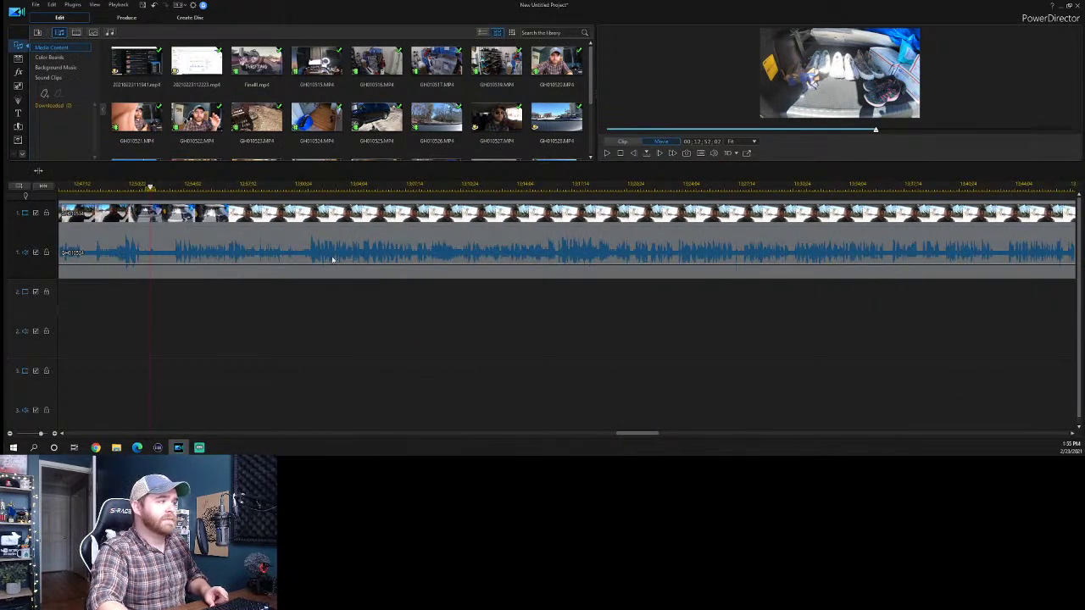
left_click(294, 186)
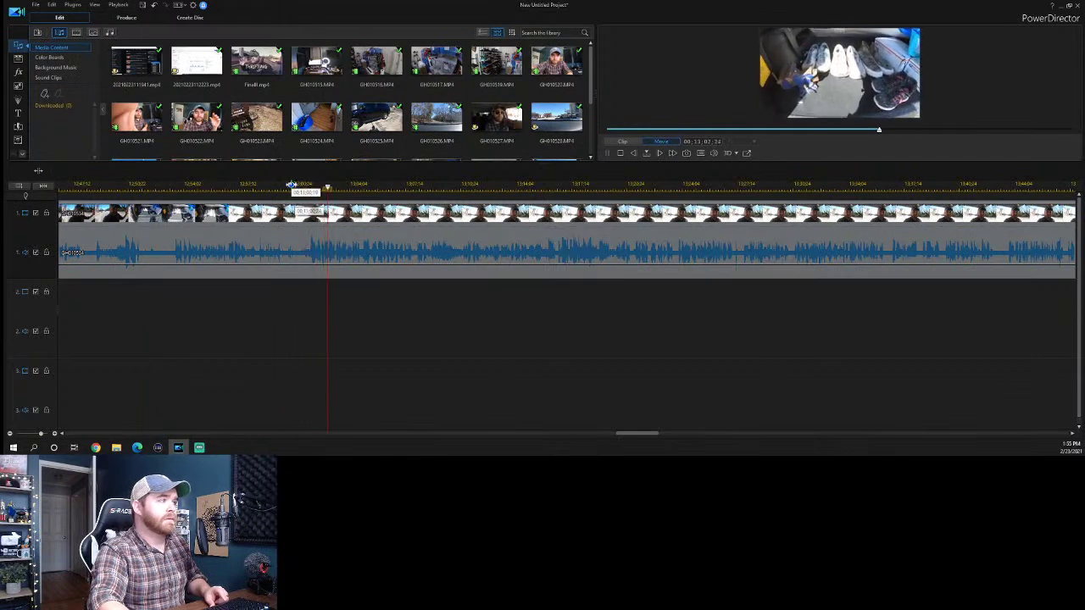
left_click(291, 185)
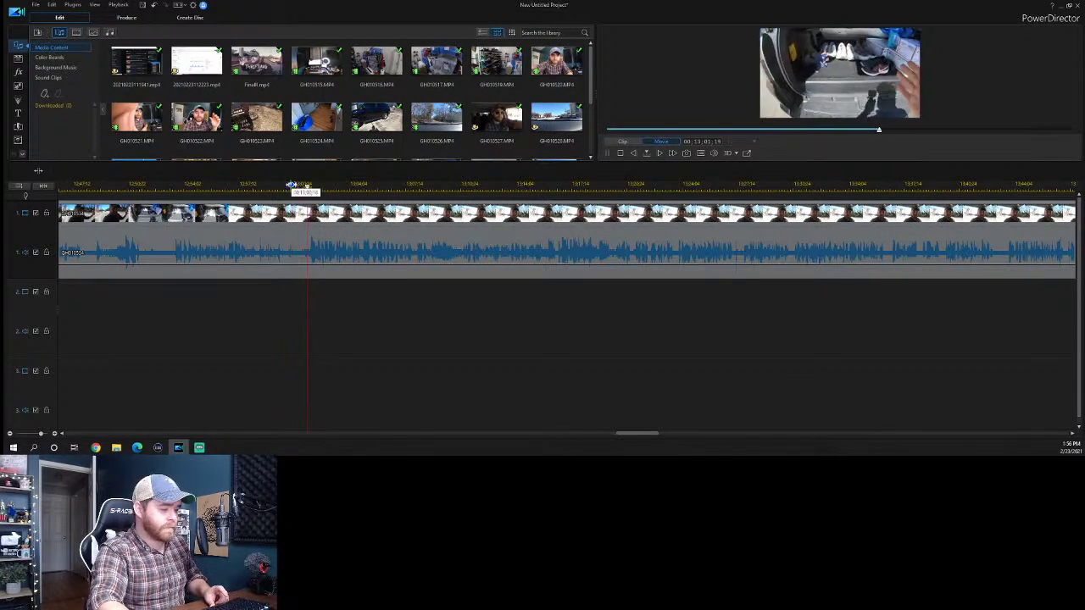
key("space")
key("ctrl+t")
left_click(267, 241)
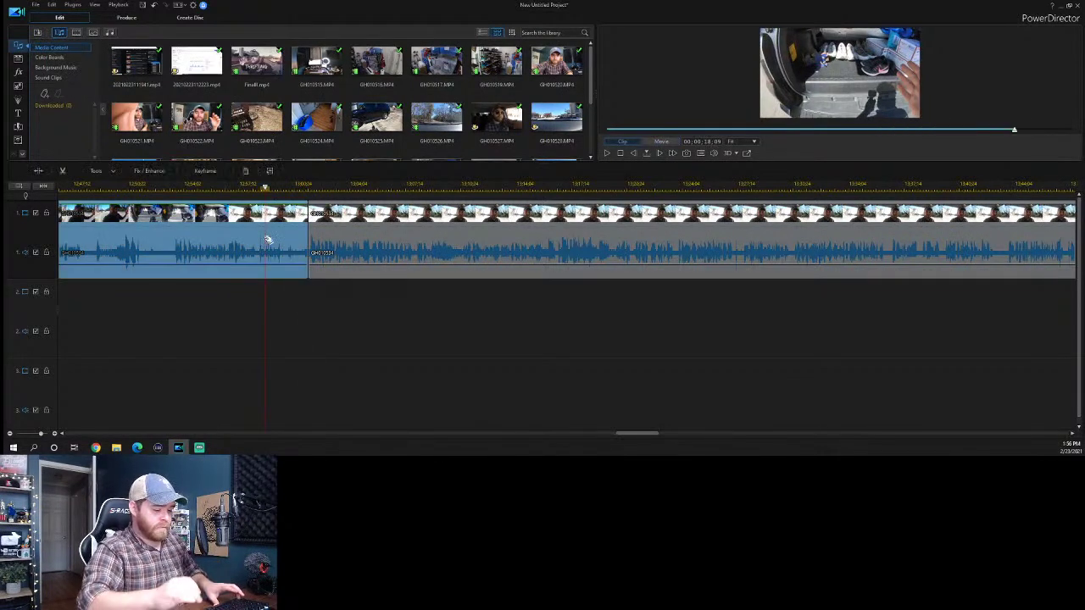
key("Delete")
left_click_drag(646, 438, 637, 436)
left_click(127, 246)
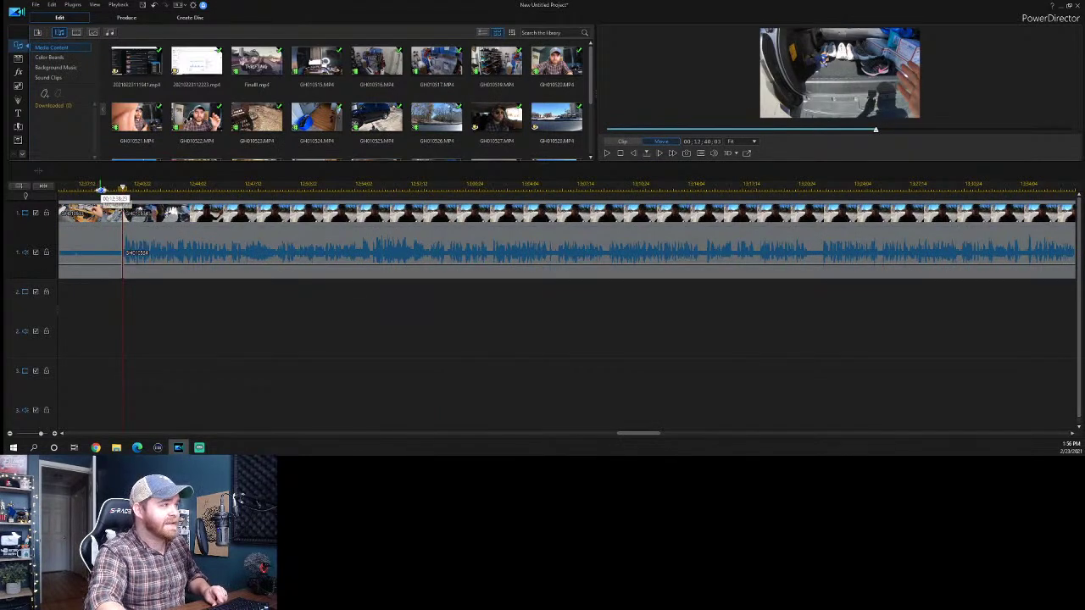
Play the cut from GH010533 into GH010534 and spot-check GH010534 around its middle and near its end.
left_click(100, 188)
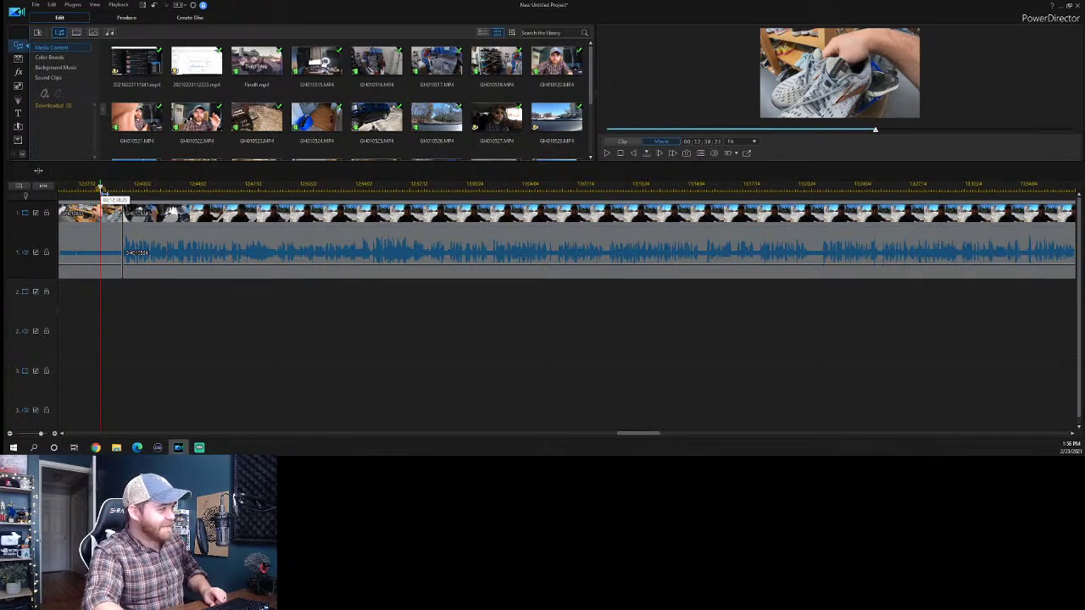
key("space")
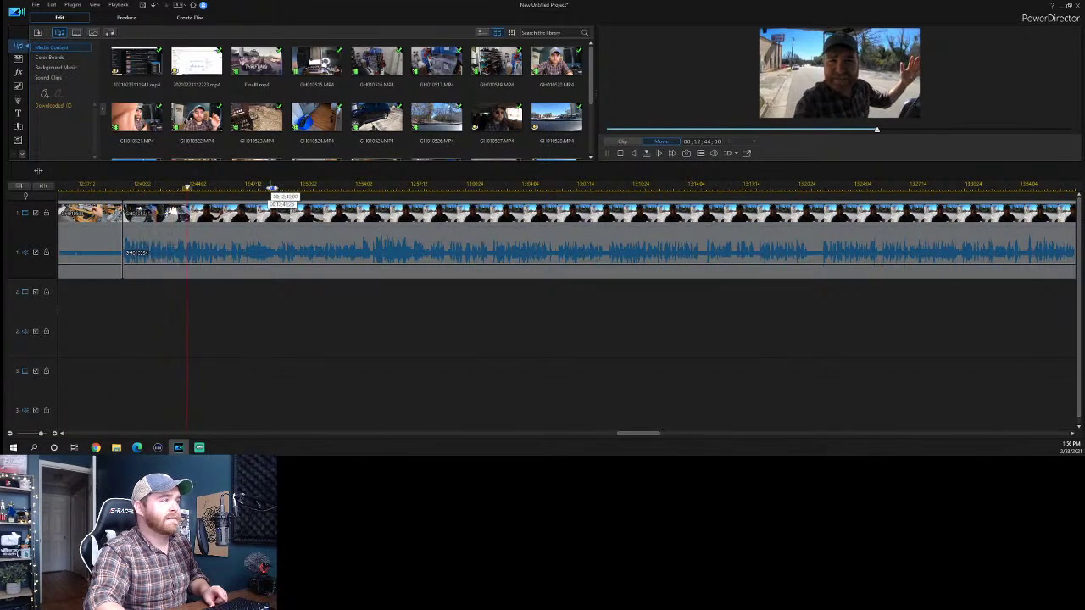
scroll(333, 184, "down", 2)
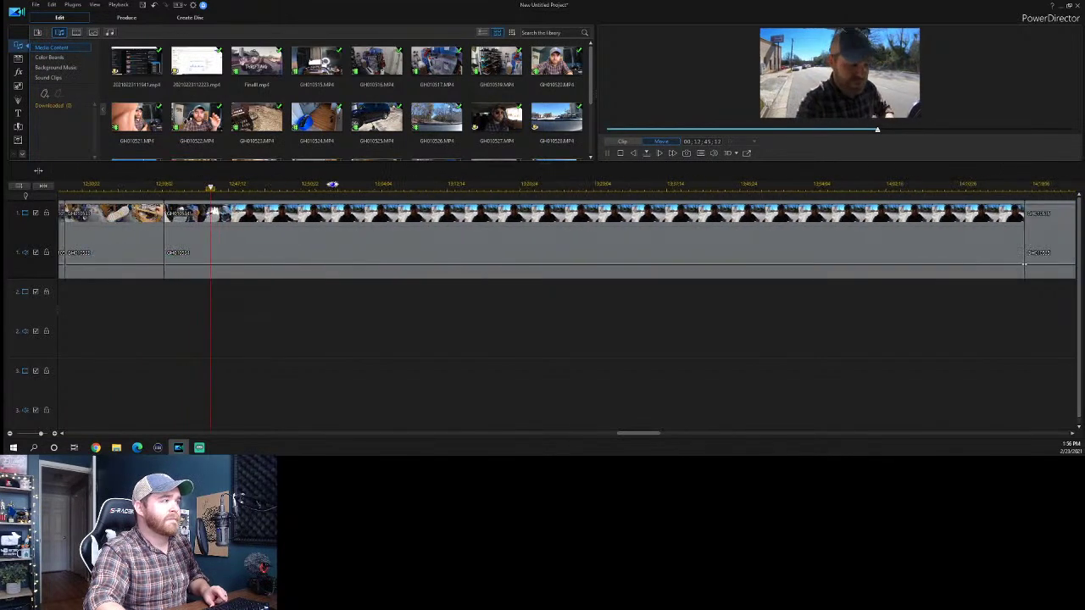
left_click(510, 186)
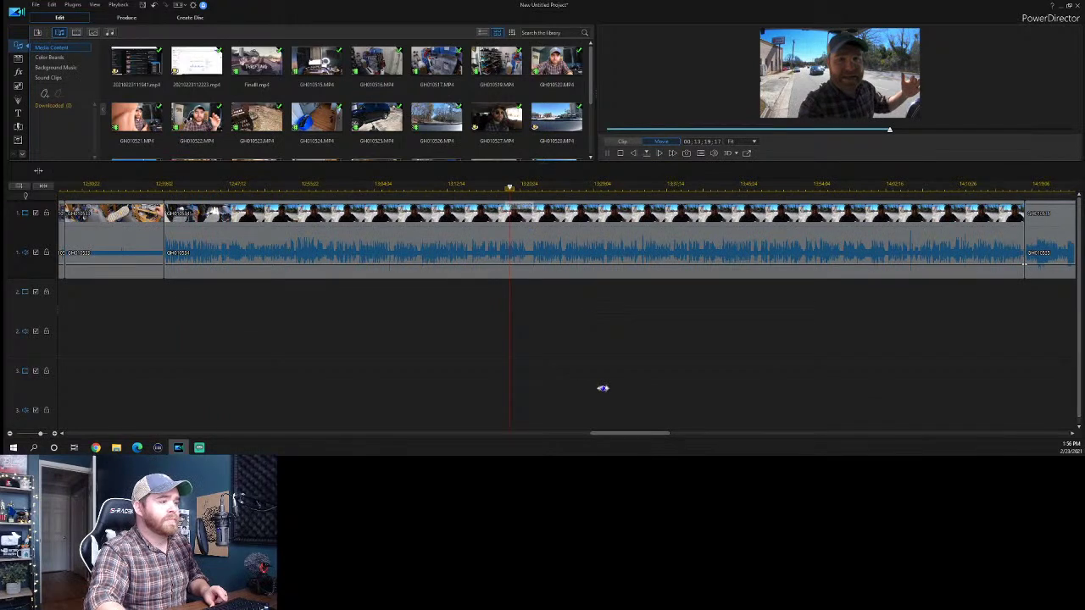
scroll(617, 248, "down", 3)
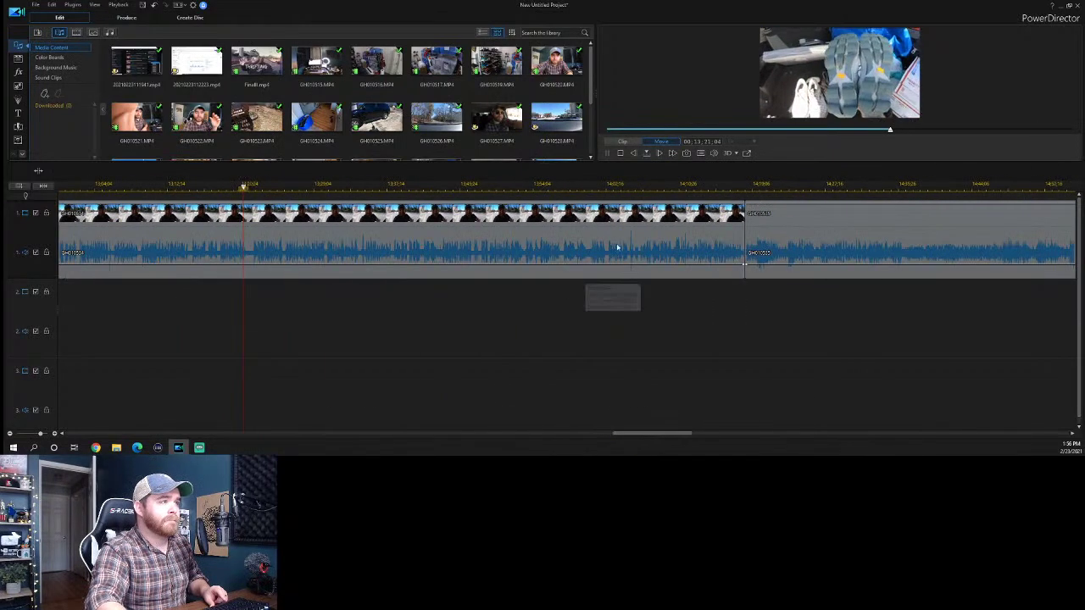
left_click(724, 187)
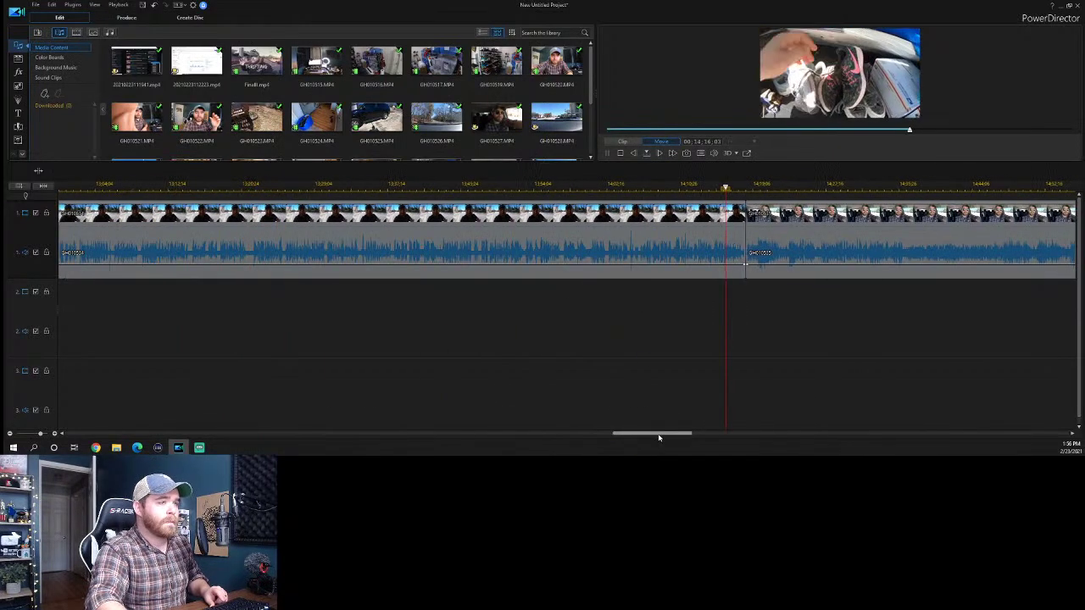
Split GH010534 near its end at 00:14:17:22 and remove the short tail after the cut.
scroll(658, 438, "down", 3)
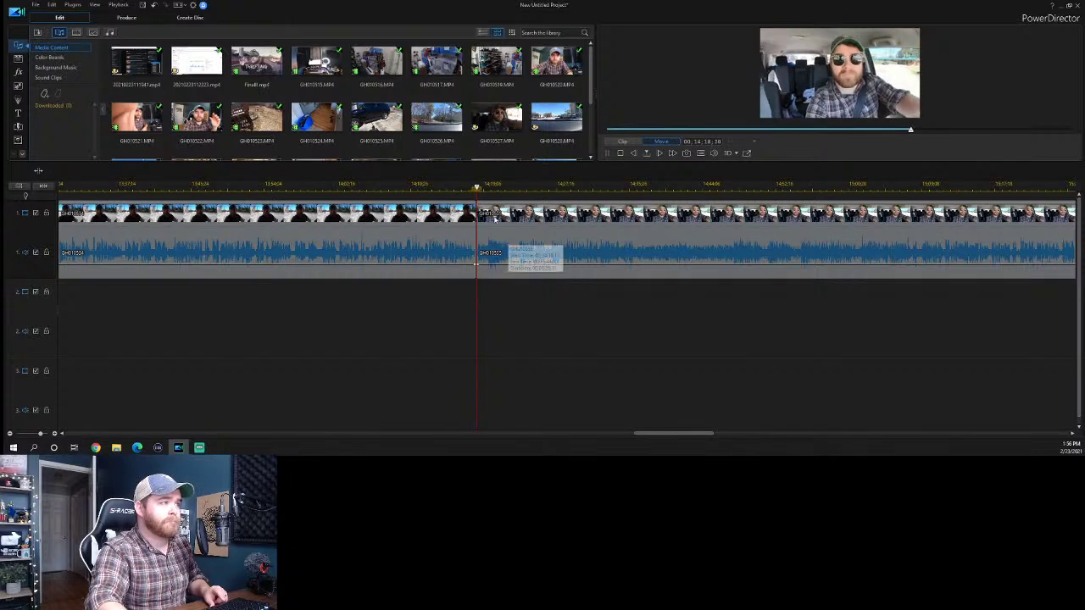
left_click_drag(480, 188, 465, 188)
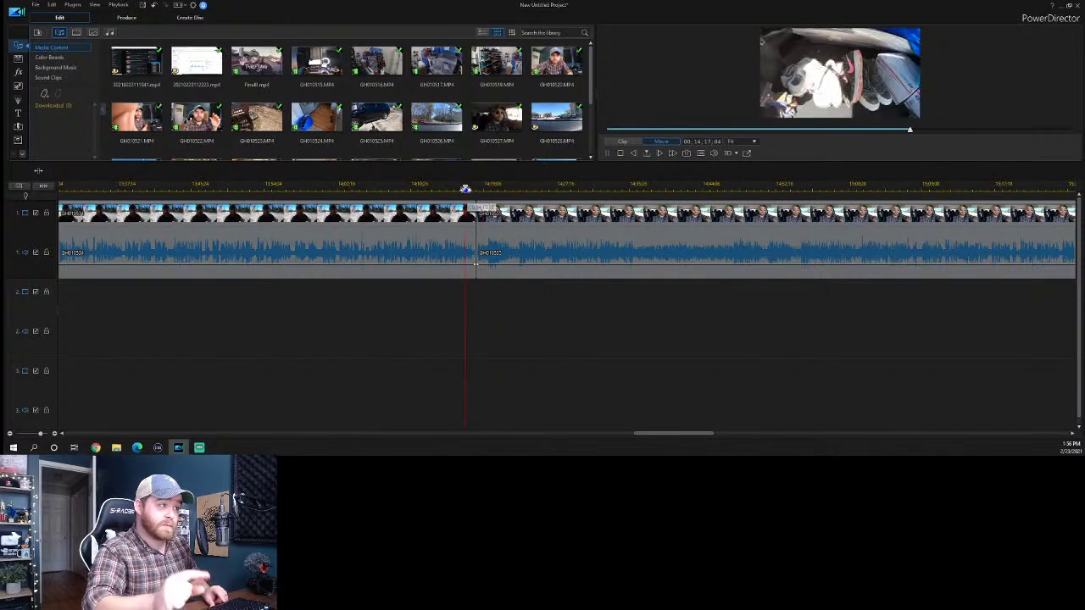
key("space")
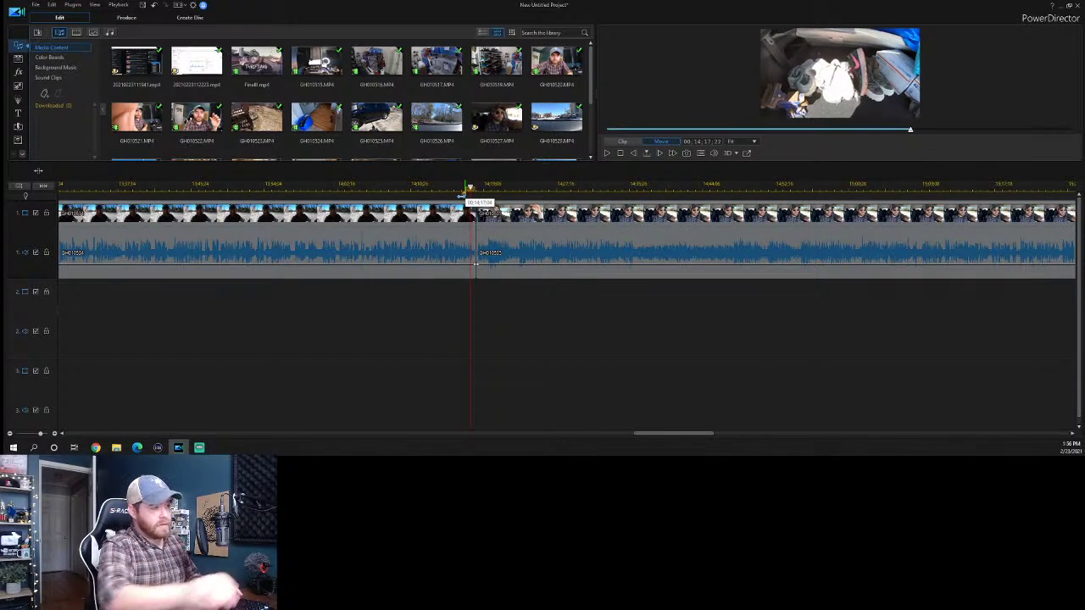
left_click(475, 253)
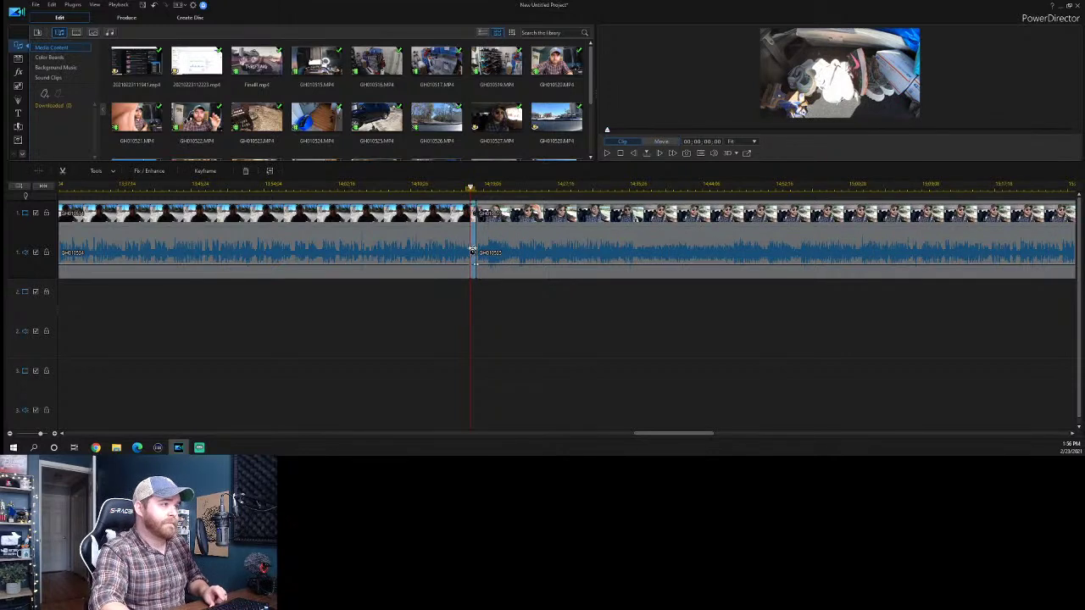
left_click(520, 294)
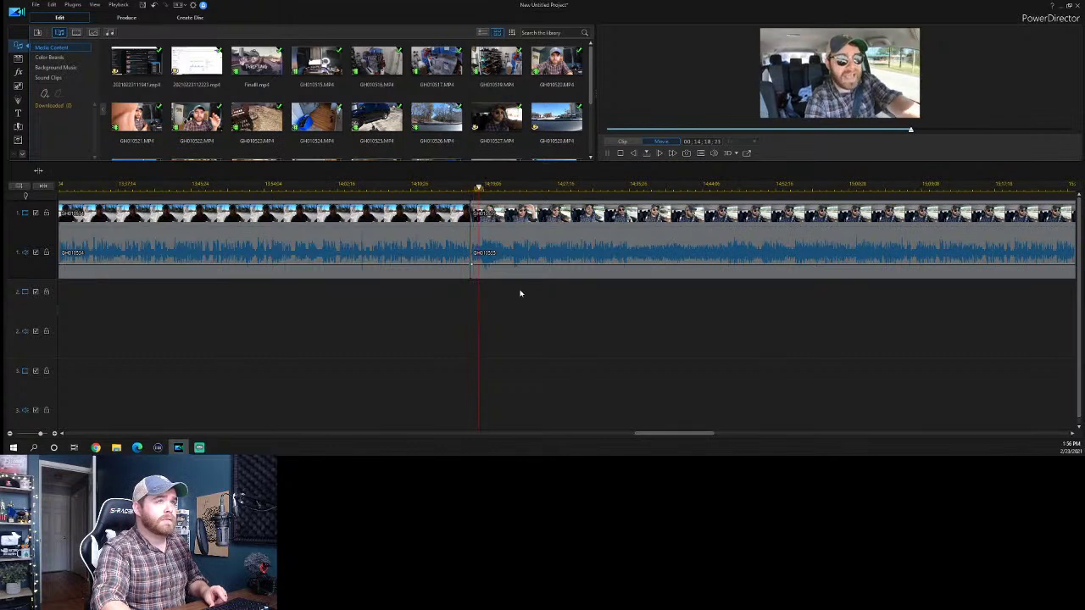
Check the in-car footage of GH010535, split it at about 00:14:46 and remove everything in the clip before that cut.
mouse_move(550, 185)
left_mouse_down()
mouse_move(489, 186)
mouse_move(557, 188)
left_mouse_up()
left_click(625, 184)
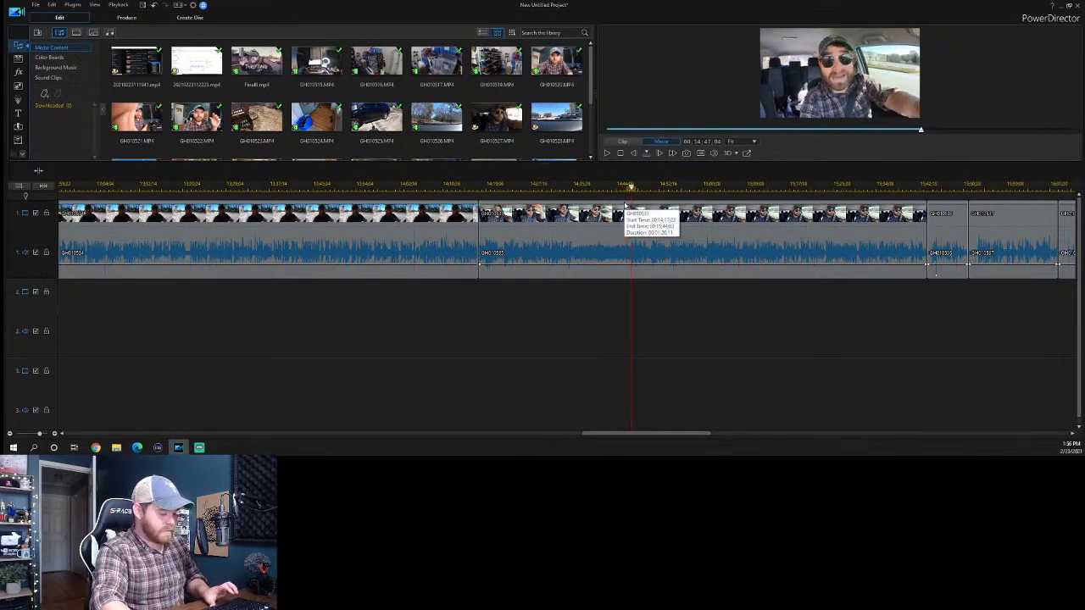
left_click(625, 185)
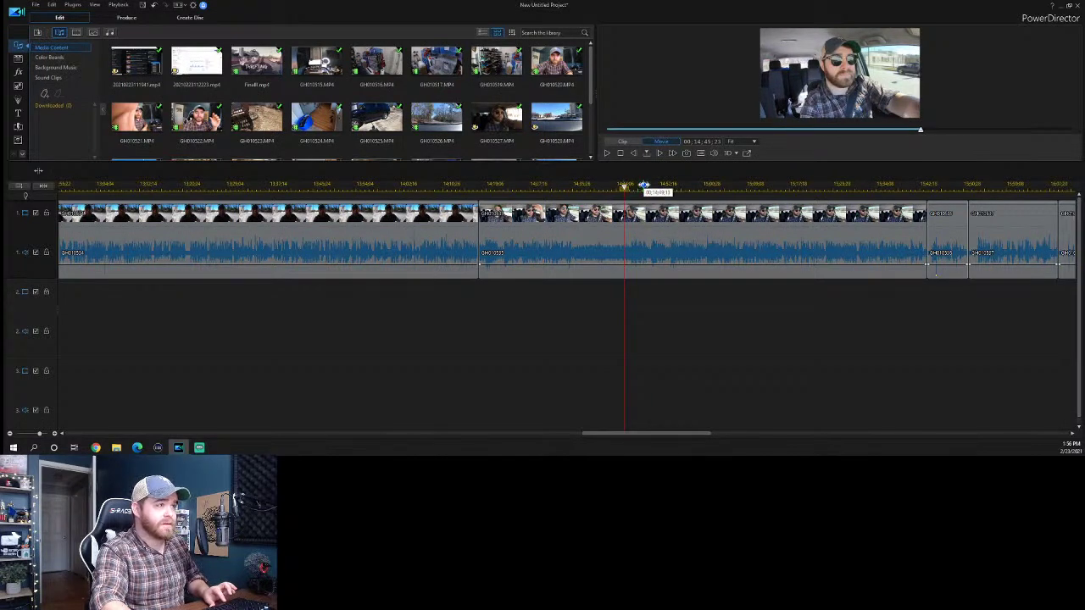
key("space")
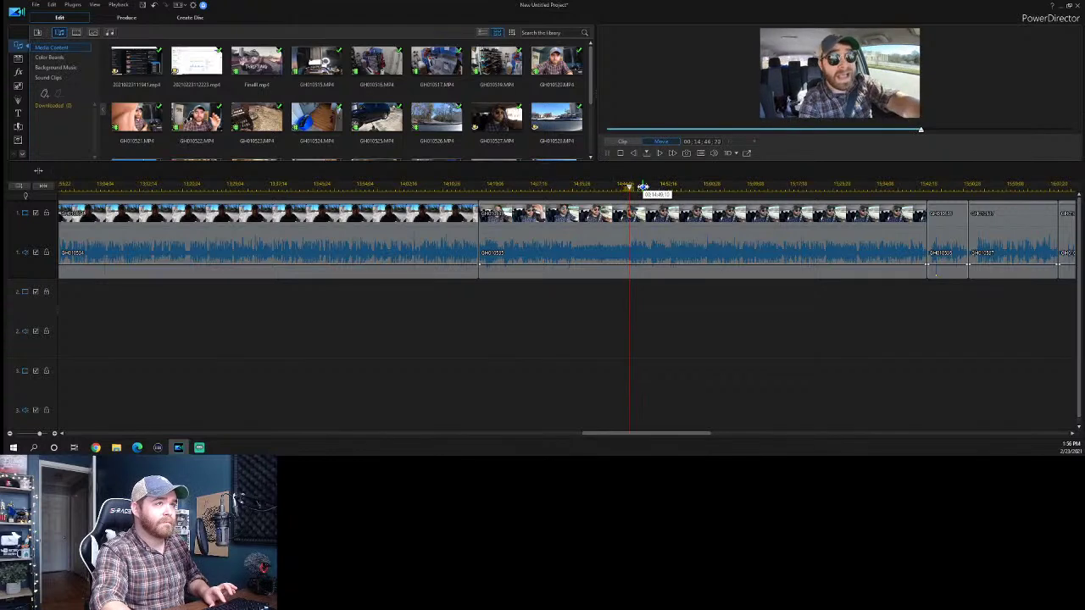
key("ctrl+t")
left_click(570, 233)
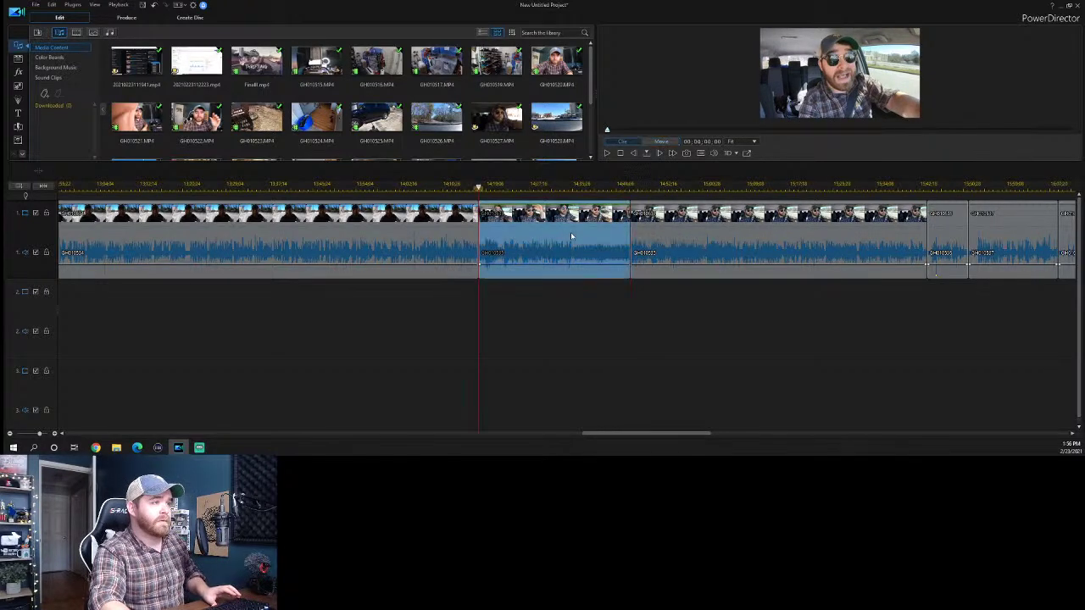
key("Delete")
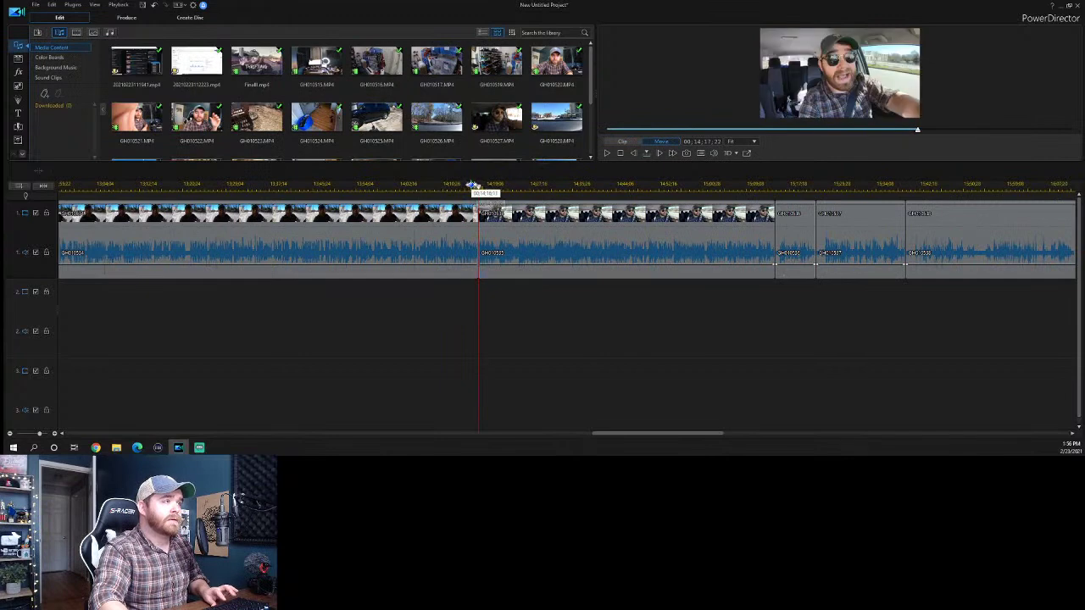
Play the join between the end of GH010534 and the trimmed GH010535 clip.
left_click(472, 186)
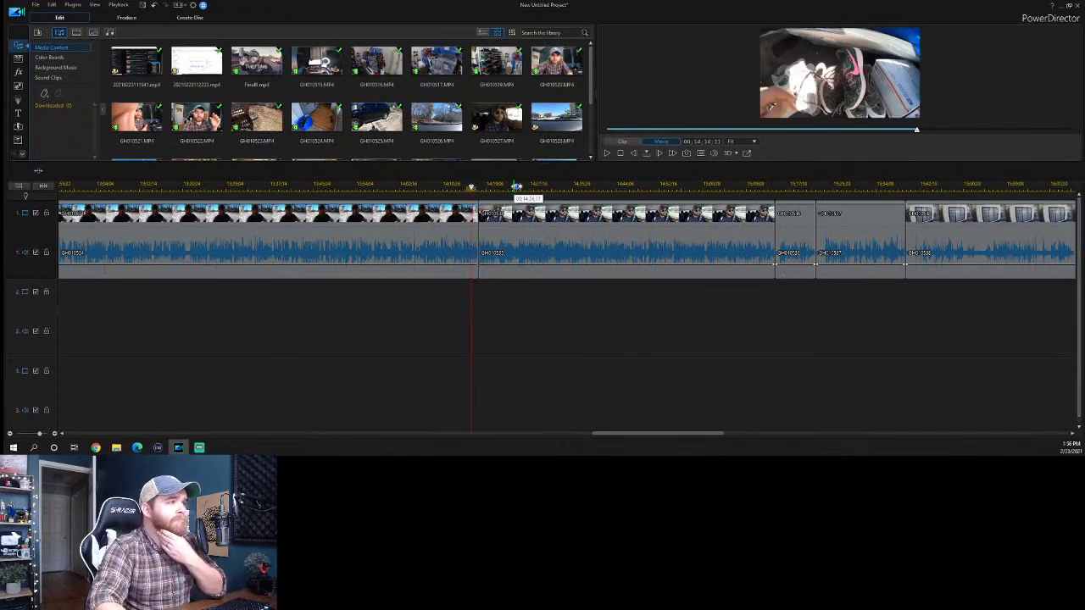
key("space")
scroll(766, 185, "up", 1)
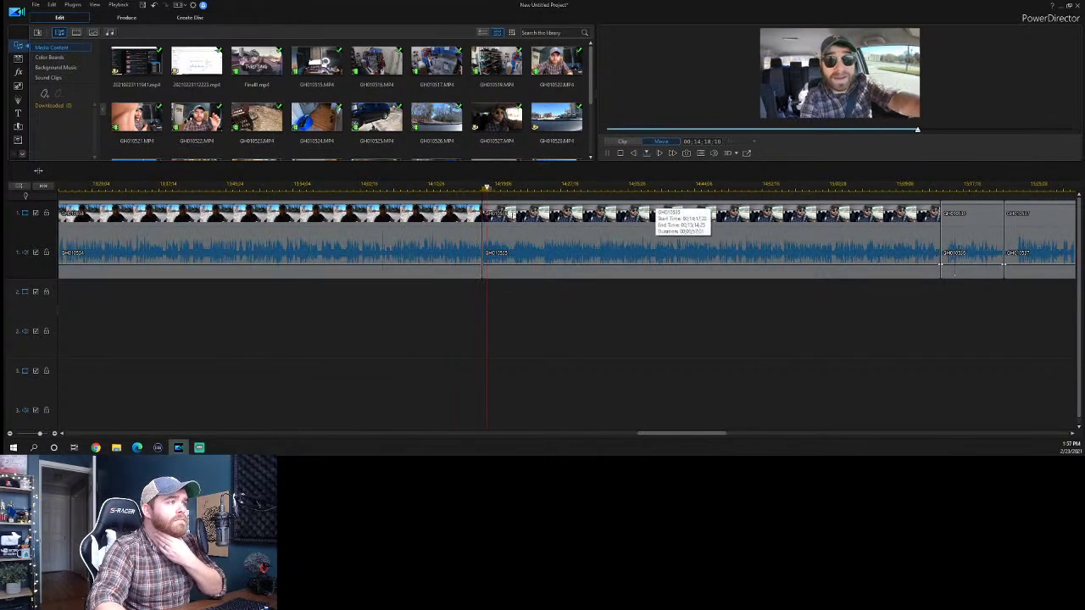
scroll(694, 183, "up", 1)
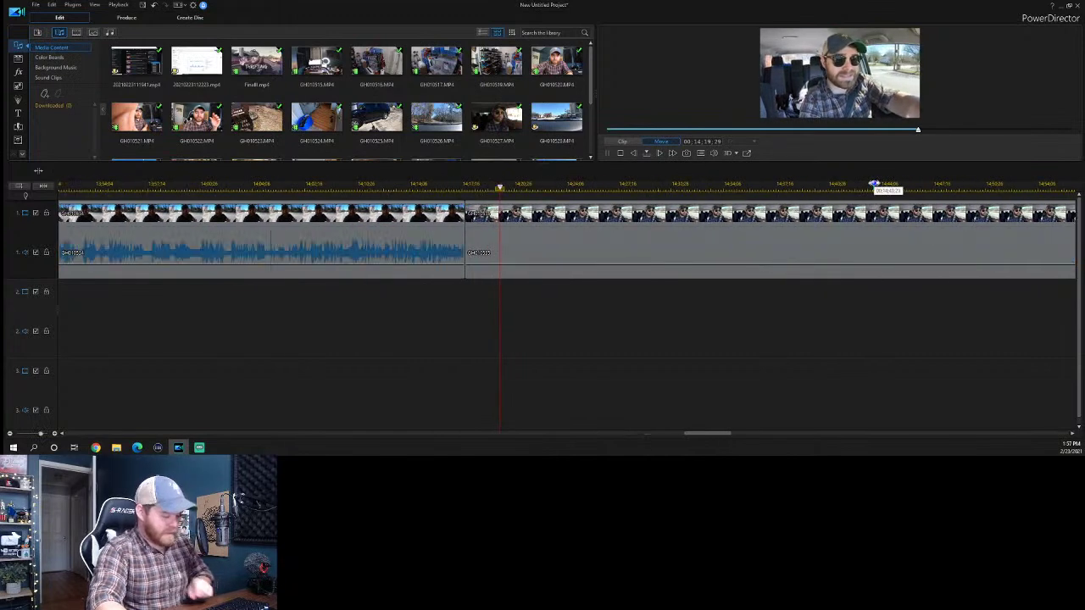
key("space")
Replay the join and extend the end of GH010534 slightly, using Trim and Move Clips to shift the following footage.
left_click(456, 186)
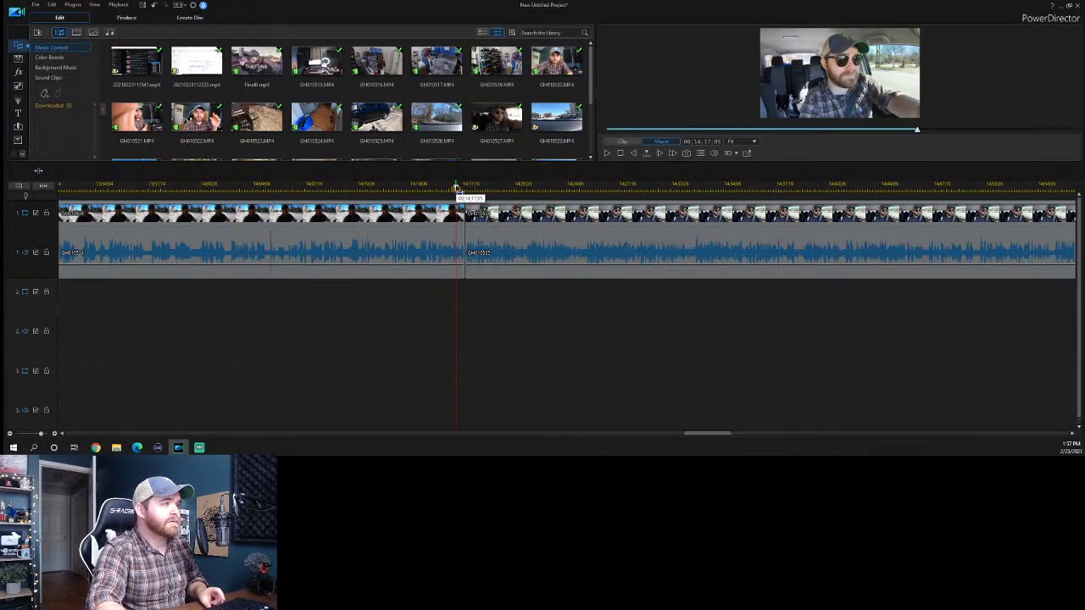
key("space")
left_click(462, 238)
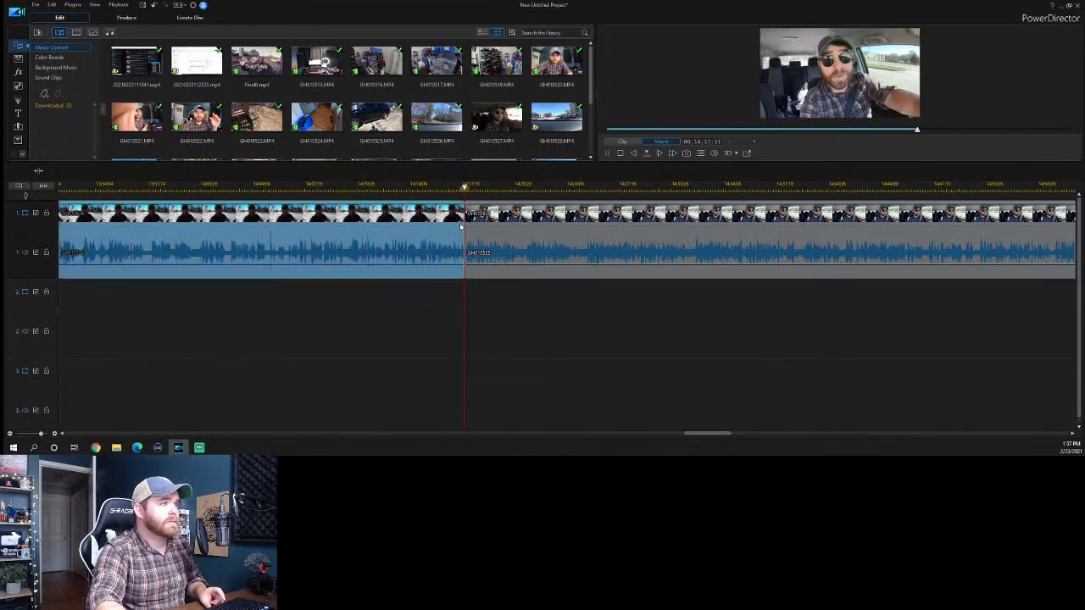
left_click_drag(465, 237, 475, 237)
left_click(506, 240)
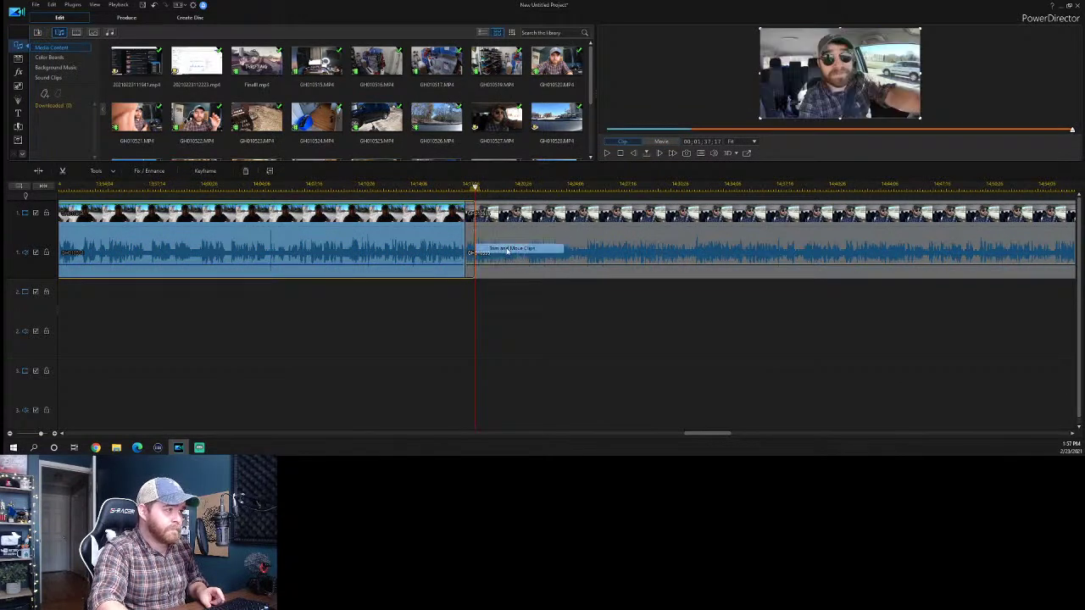
Play the extended end of GH010534, split it at 00:14:18:02 and remove the leftover tail.
left_click(460, 186)
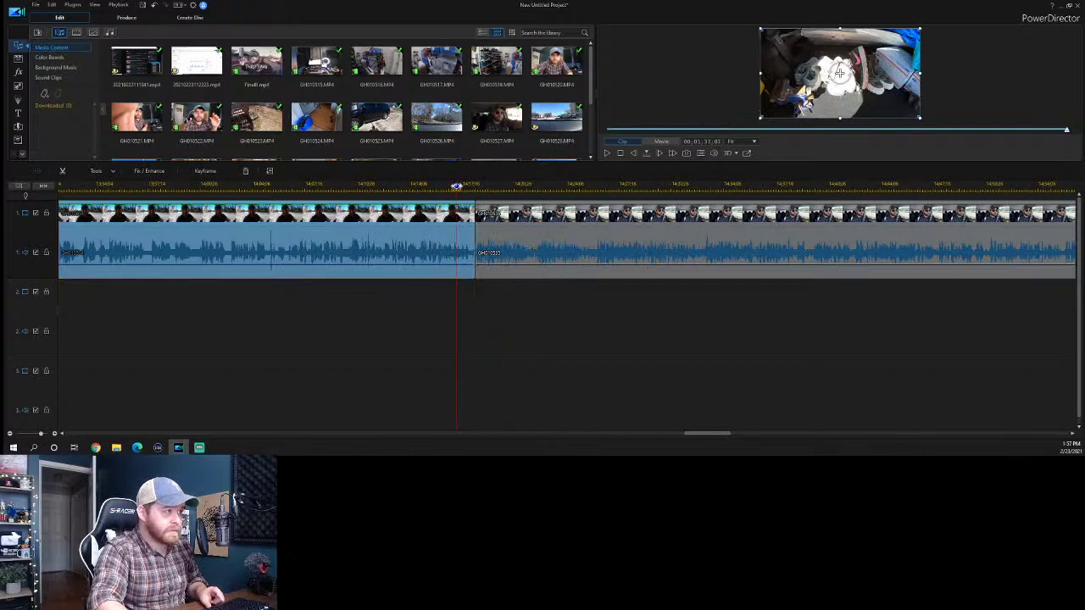
key("space")
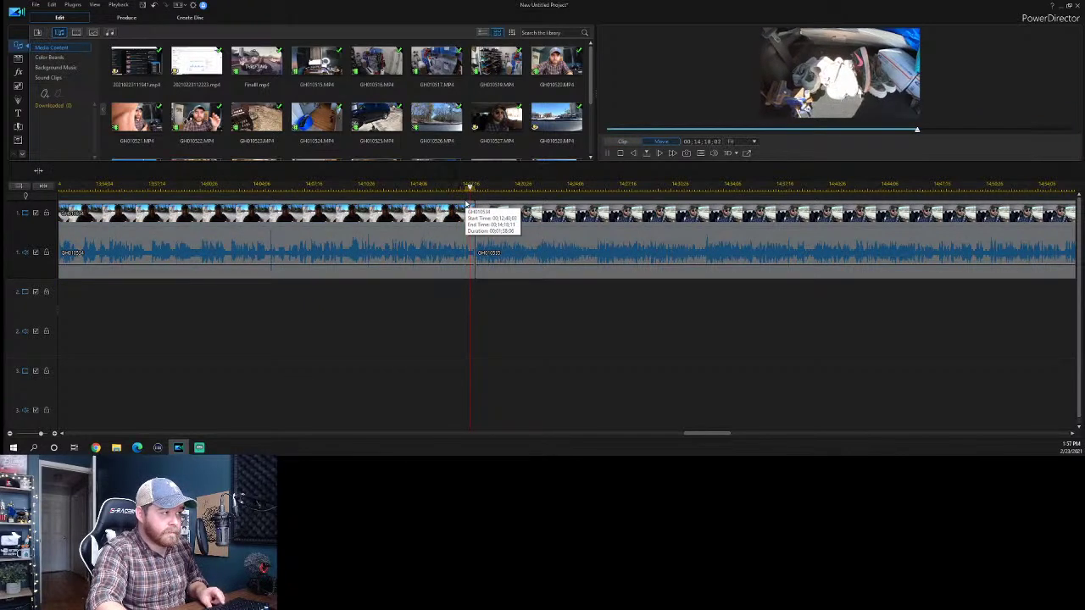
key("space")
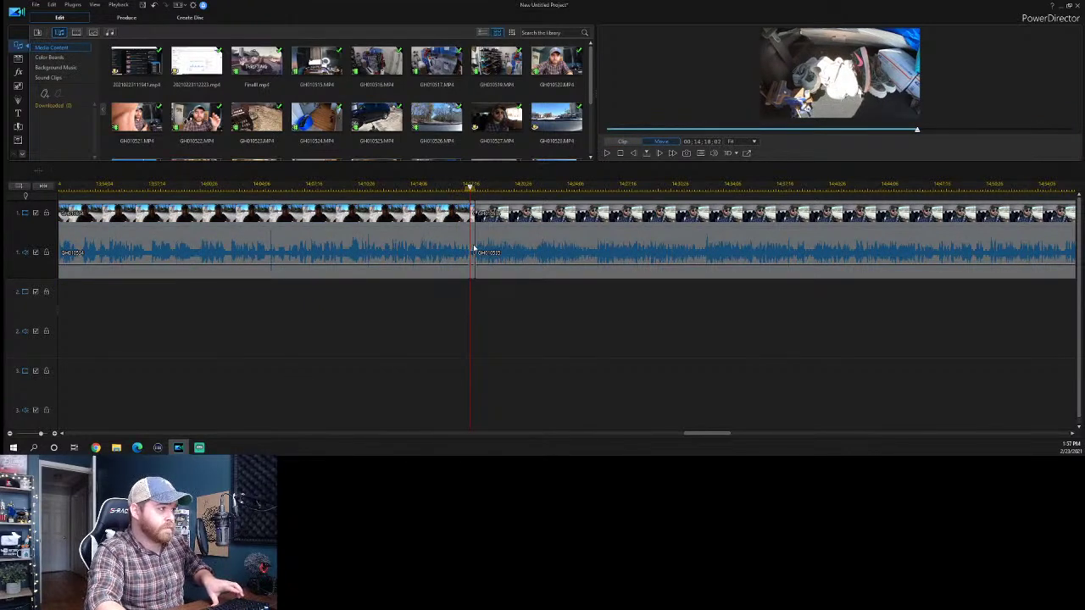
left_click(475, 248)
Play from the end of GH010534 through the opening seconds of GH010535 to check the transition.
left_click(452, 185)
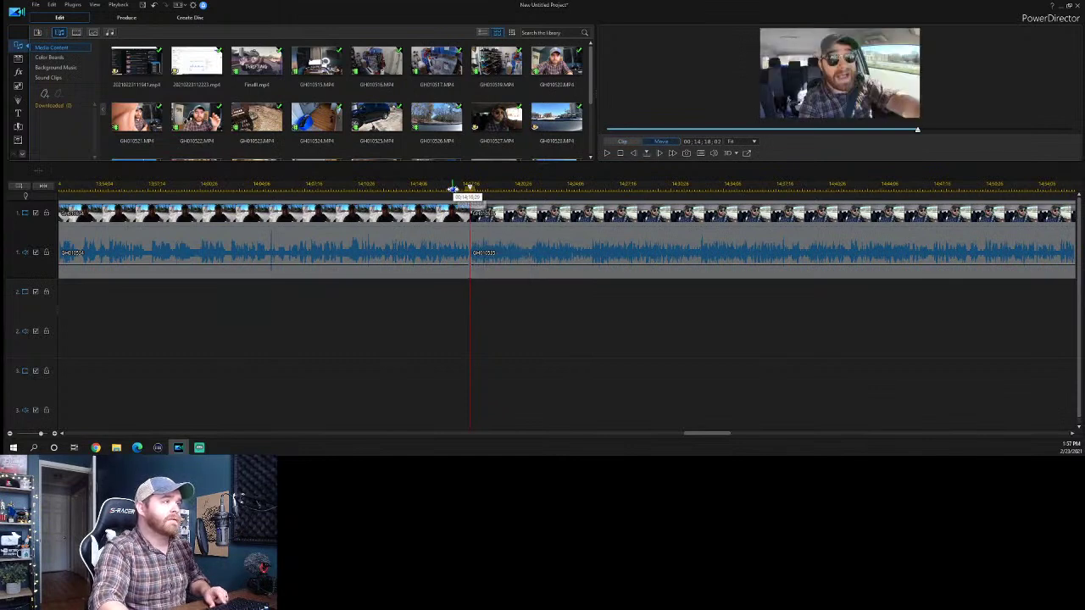
key("space")
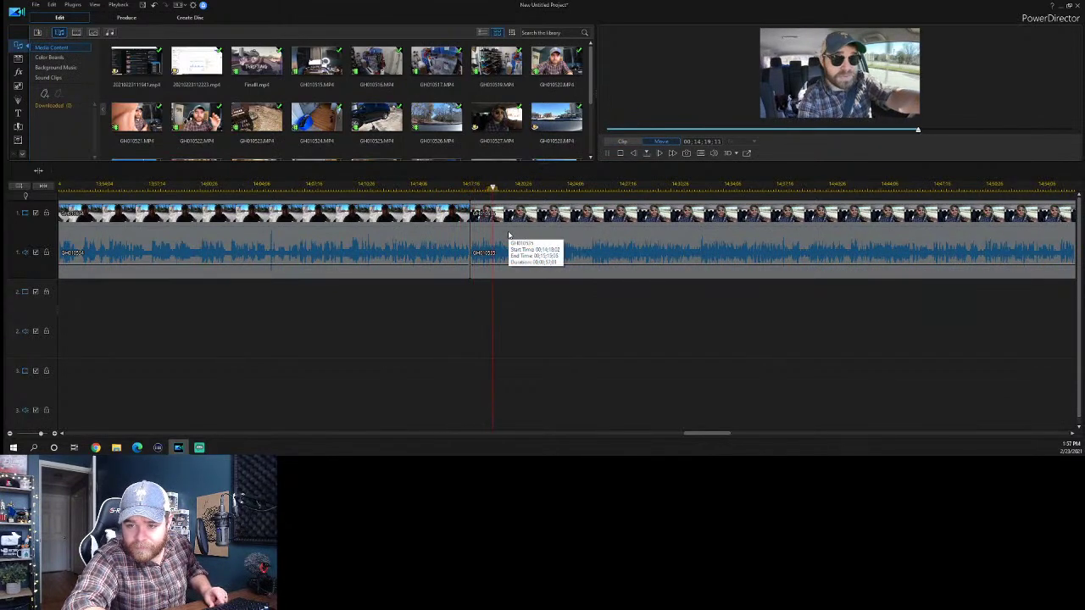
key("space")
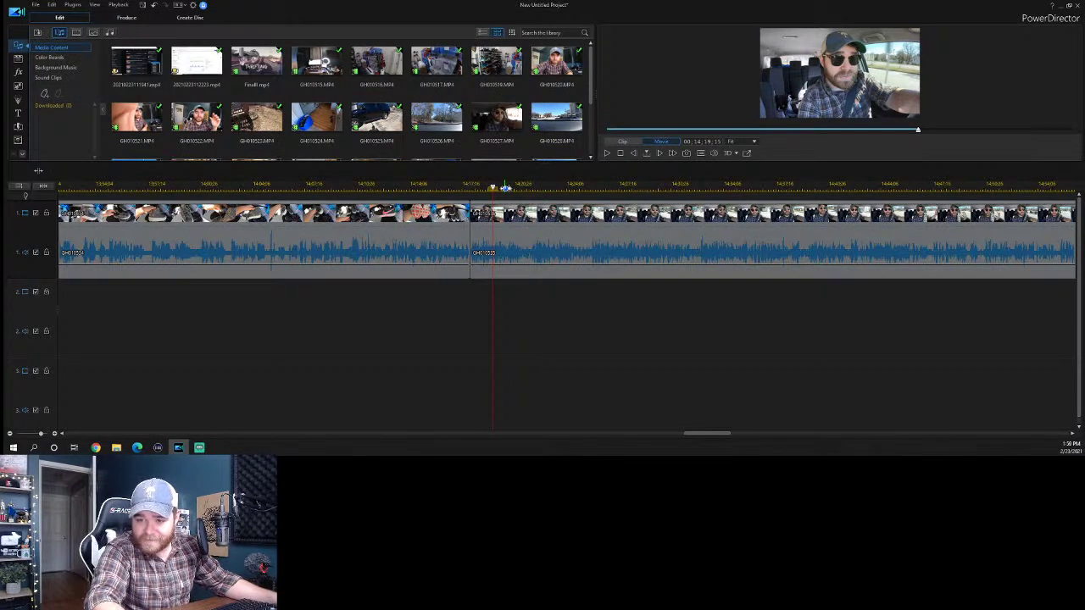
left_click(501, 187)
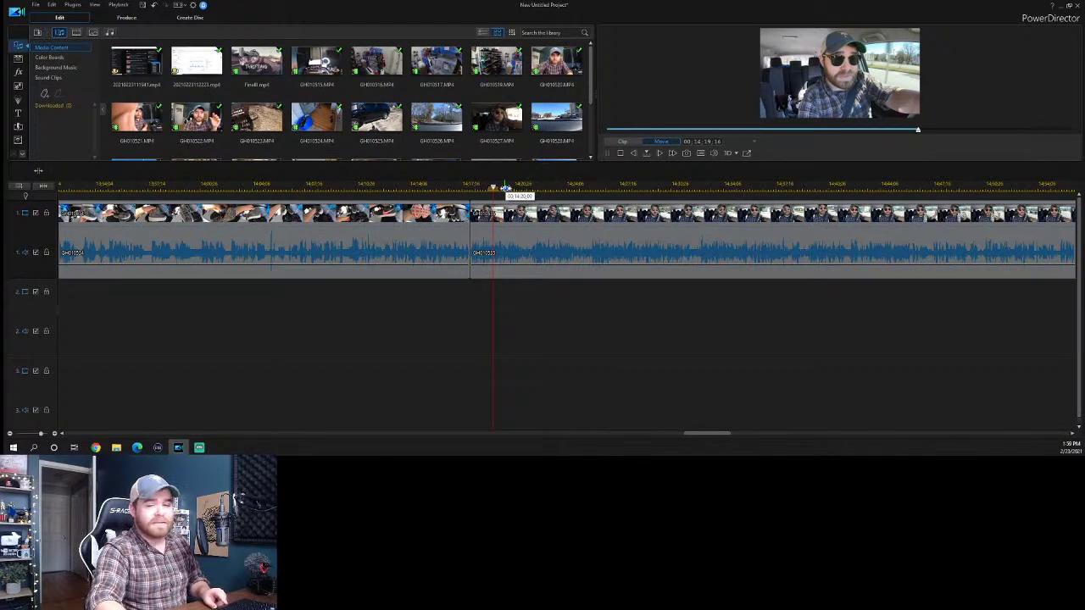
key("space")
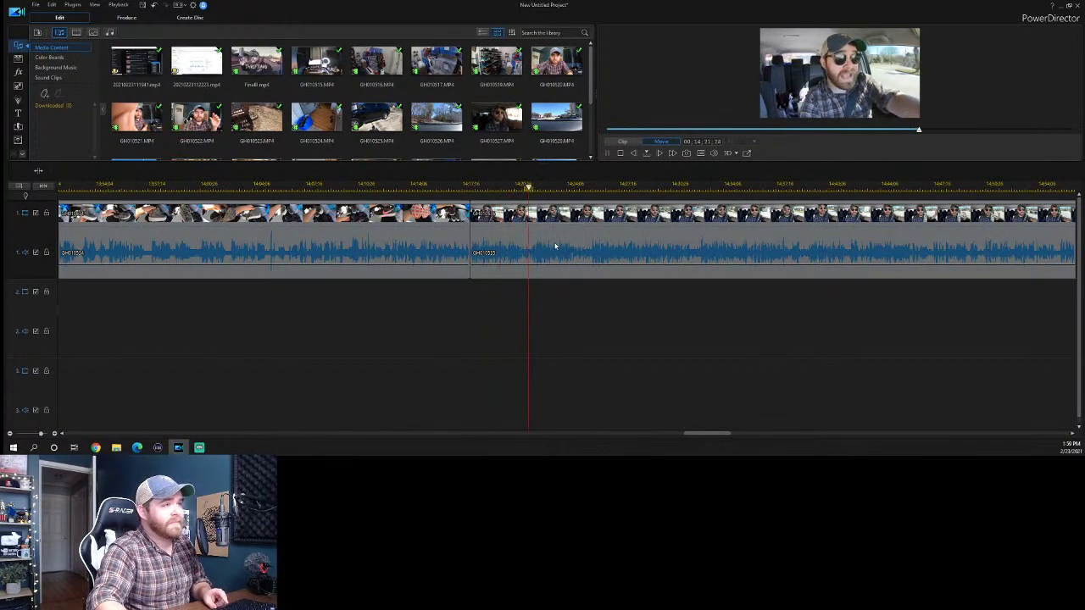
Locate where the speech starts in GH010535, split it at about 00:14:22 and remove the opening piece before the cut.
left_click(523, 190)
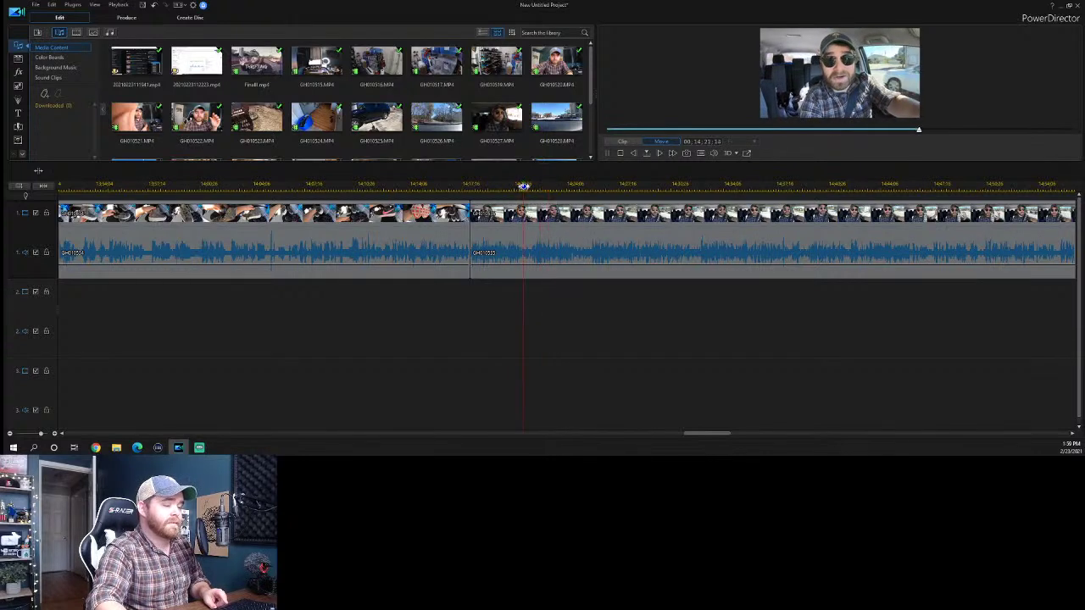
key("space")
left_click(523, 189)
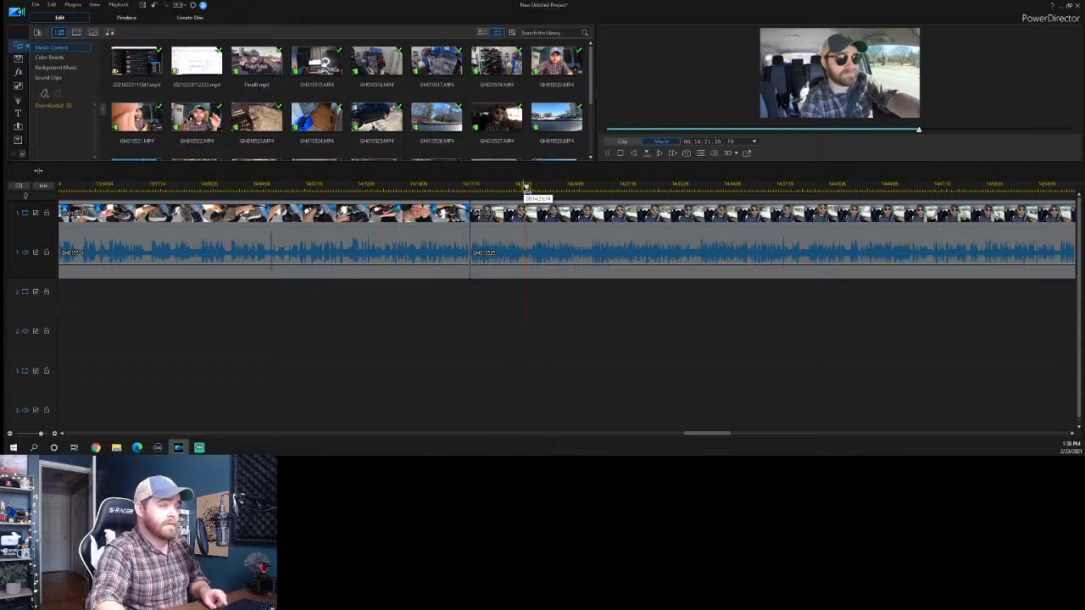
left_click(514, 188)
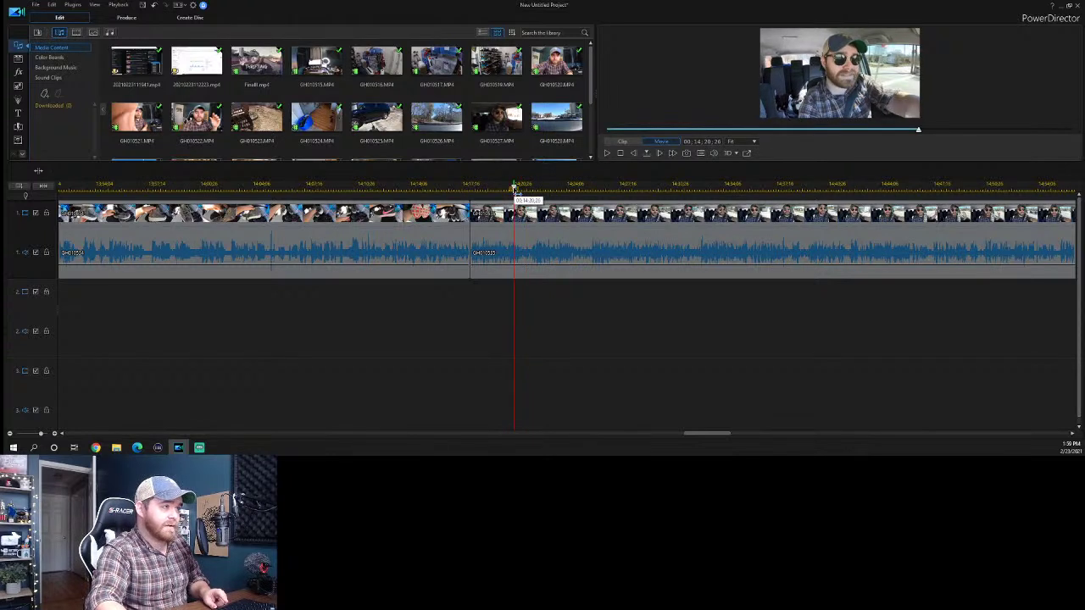
key("space")
key("space")
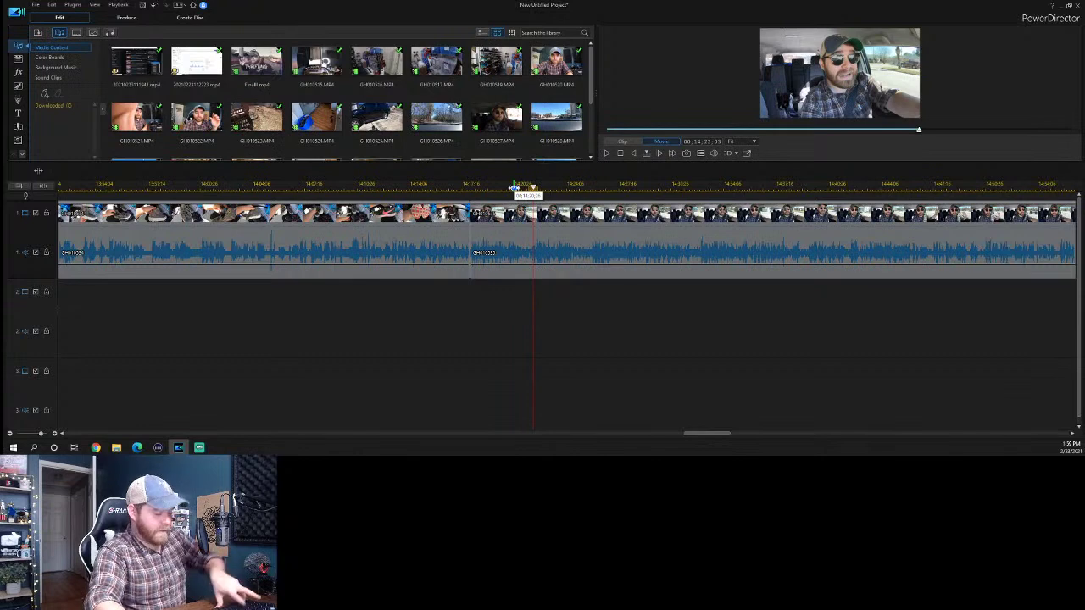
key("ctrl+t")
left_click(509, 238)
key("Delete")
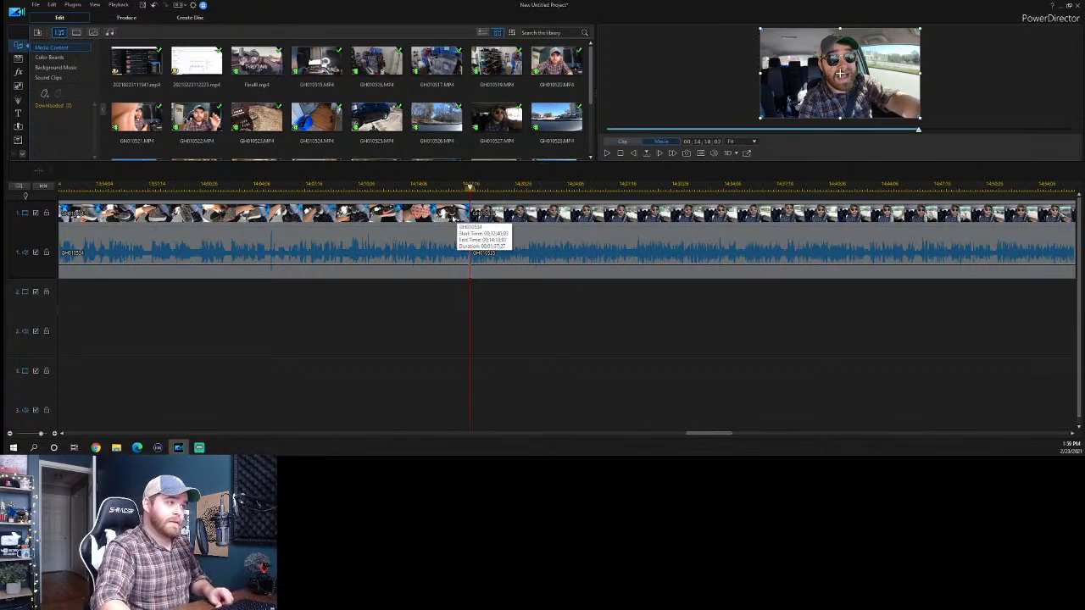
Play GH010535 from its start, split it at about 00:14:22 and delete the piece before the cut.
key("space")
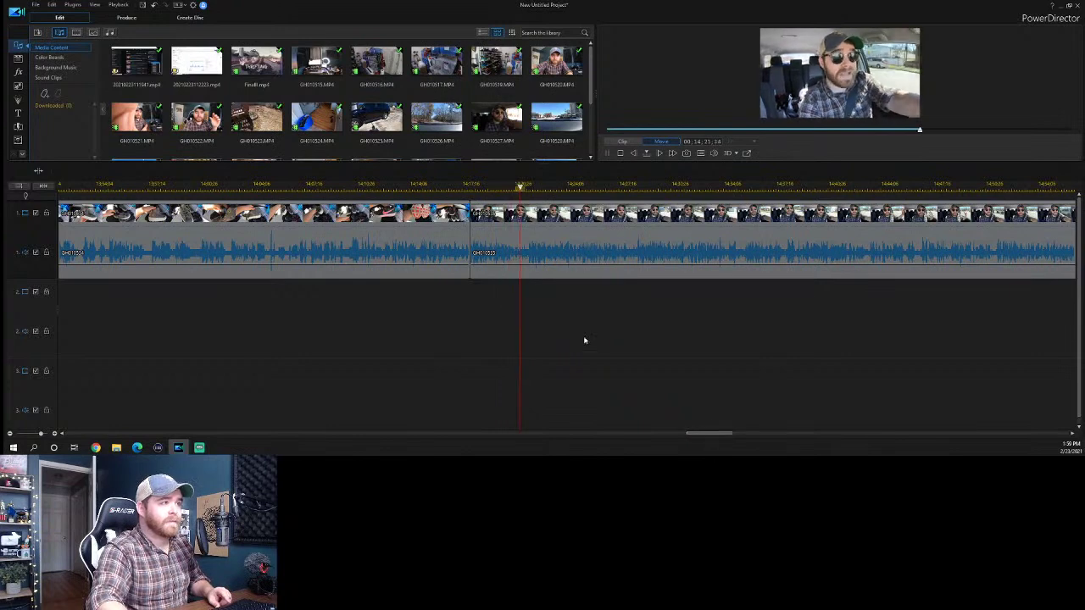
key("space")
key("ctrl+t")
left_click(513, 245)
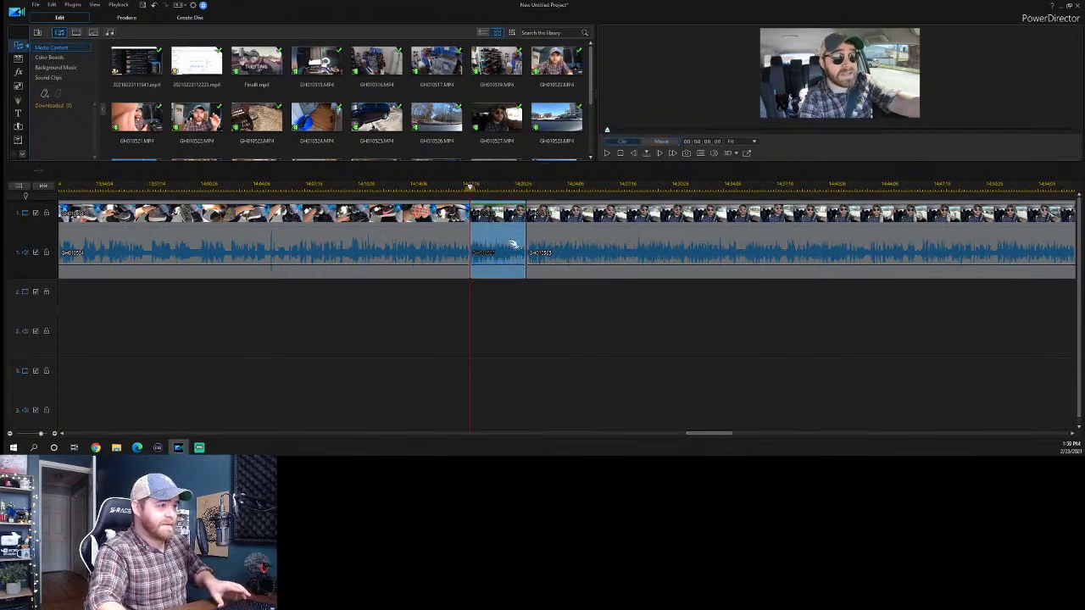
key("Delete")
Review GH010535 through to its closing seconds, split it at about 00:15:06:29 and delete the leftover tail.
key("space")
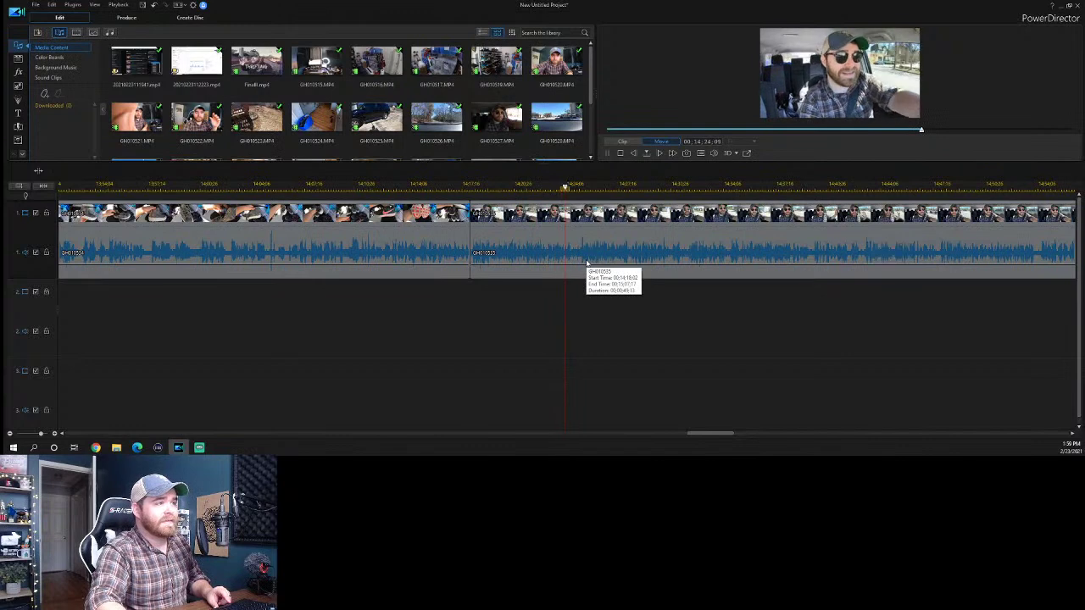
scroll(593, 390, "down", 2)
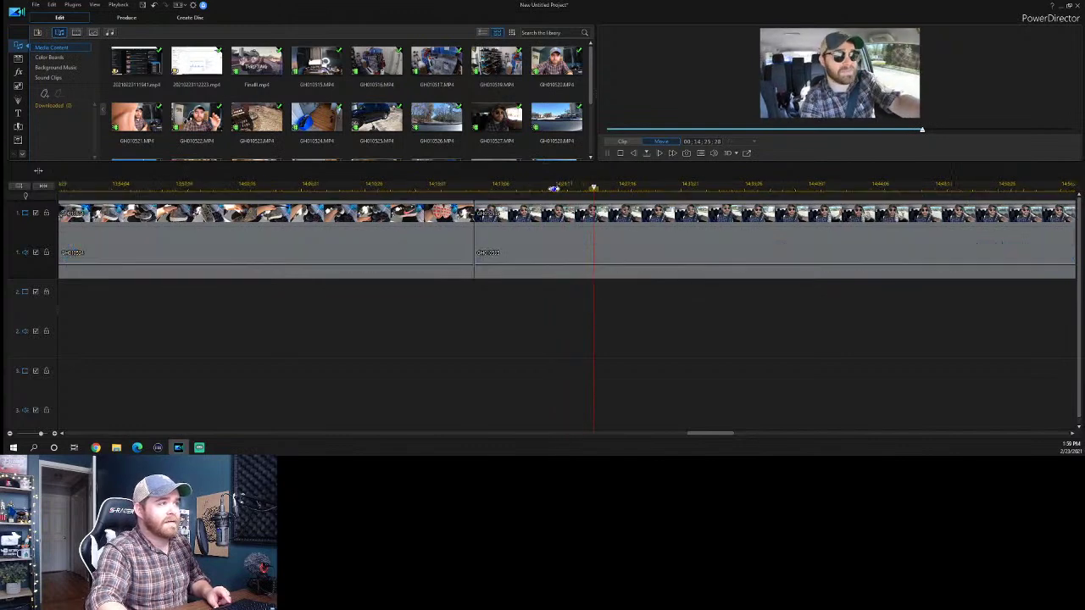
scroll(702, 434, "right", 3)
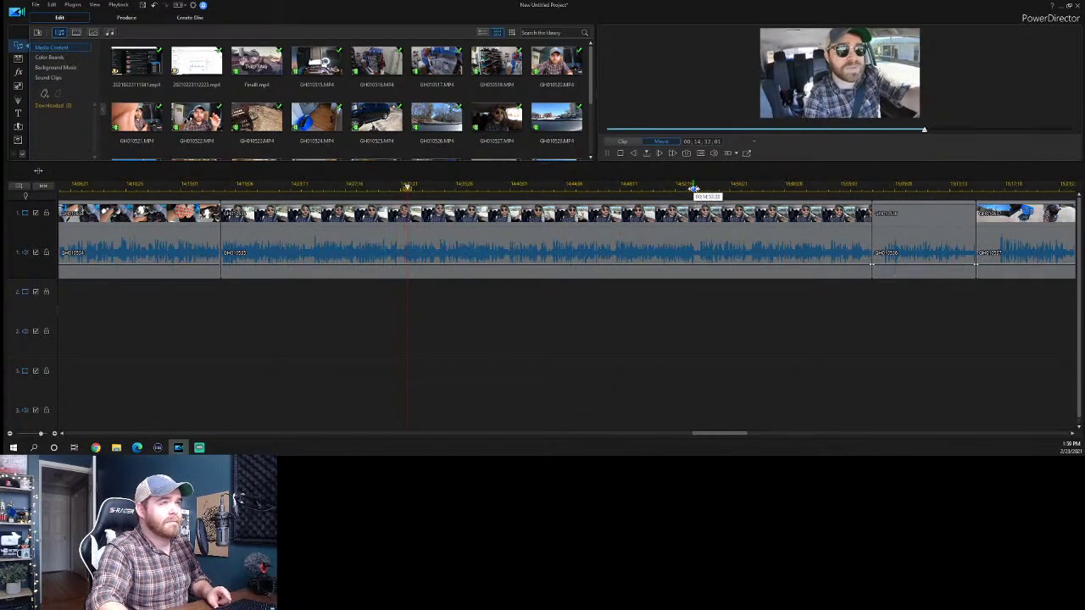
left_click(692, 188)
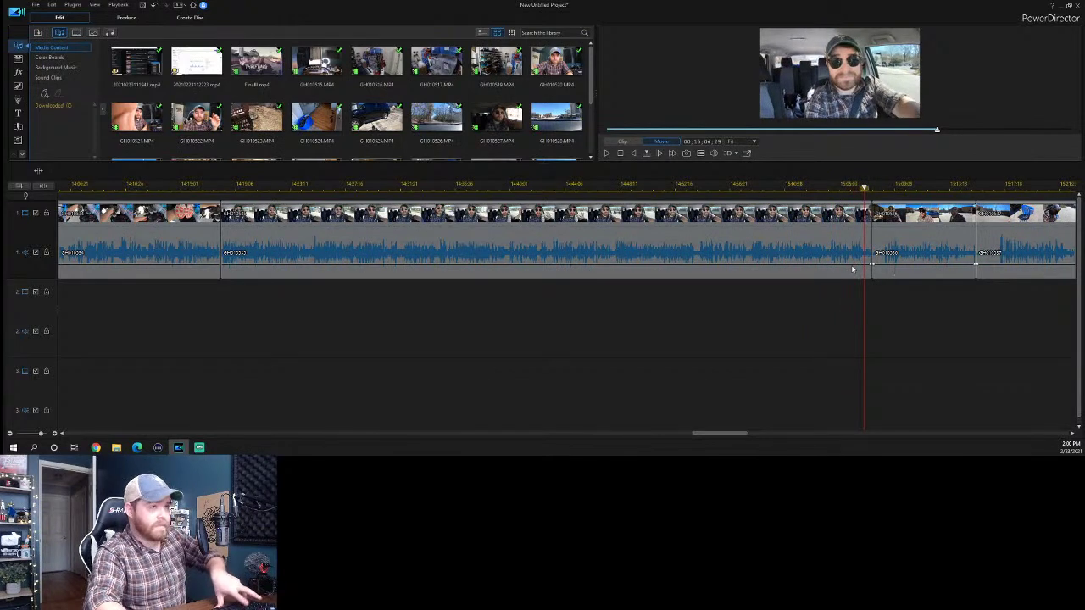
left_click(869, 246)
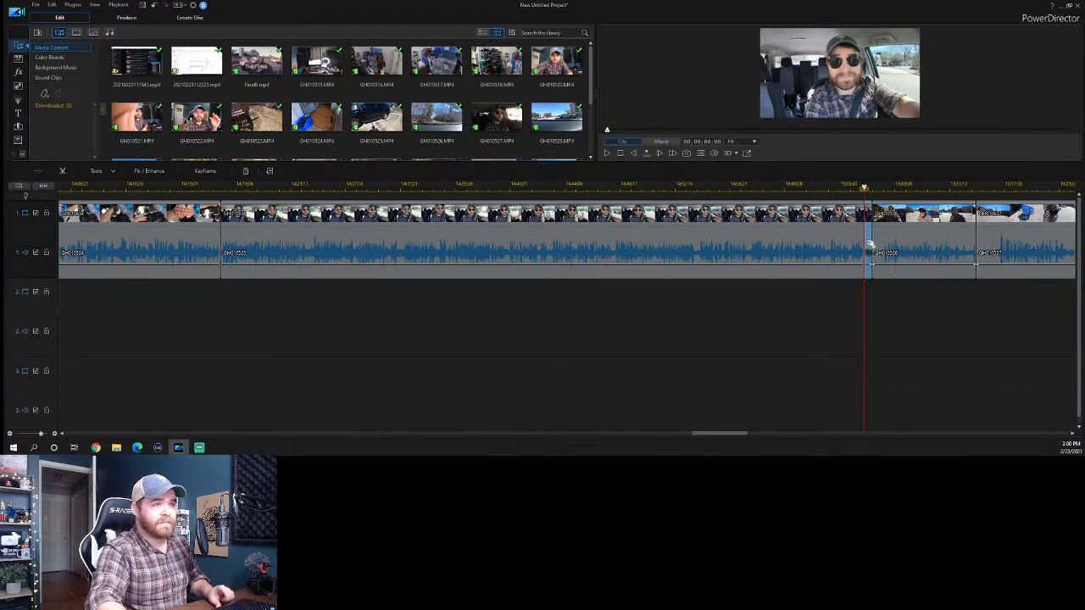
key("Delete")
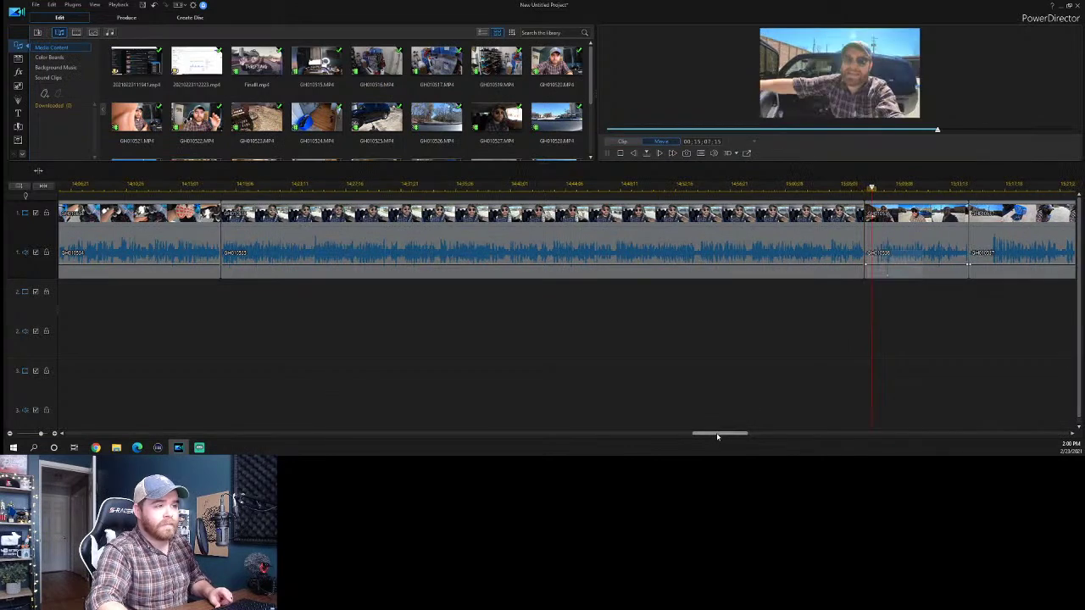
Check the opening of GH010536, split it just after its start and delete the short piece before the cut.
left_click_drag(717, 437, 726, 438)
key("space")
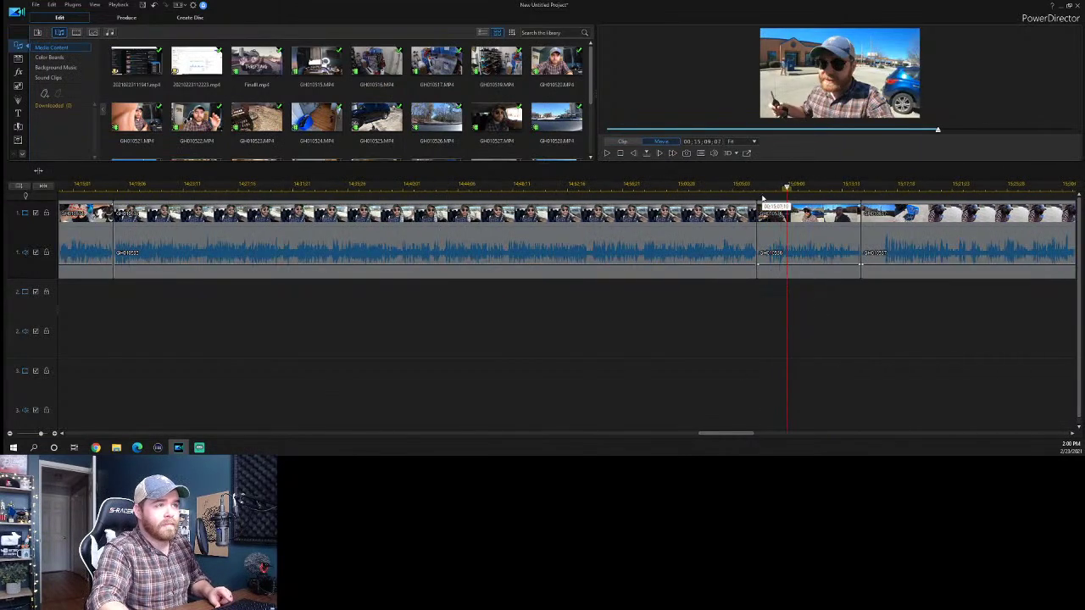
left_click(760, 187)
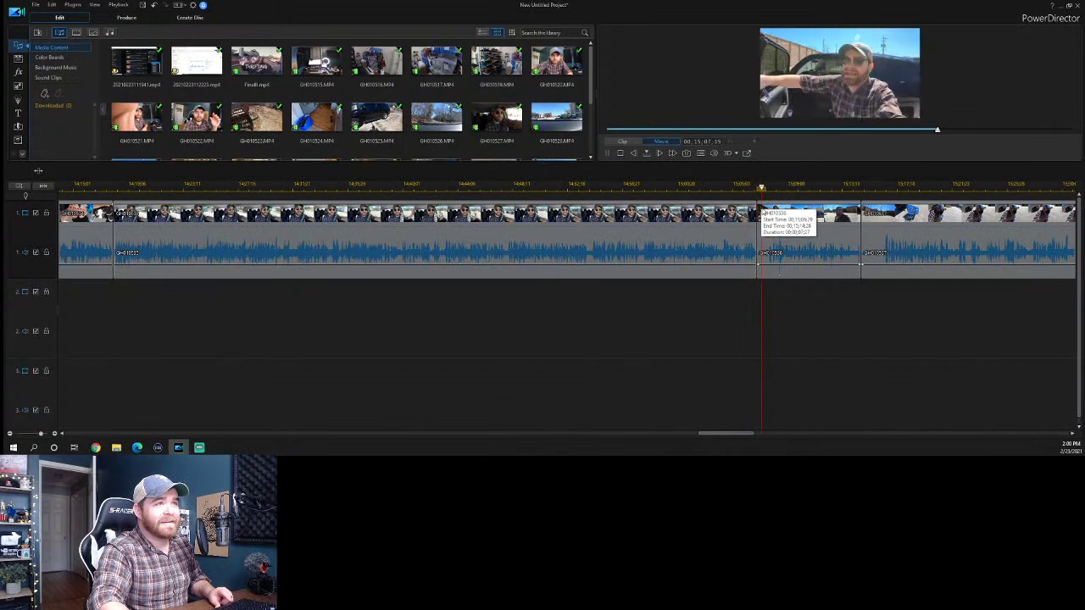
key("space")
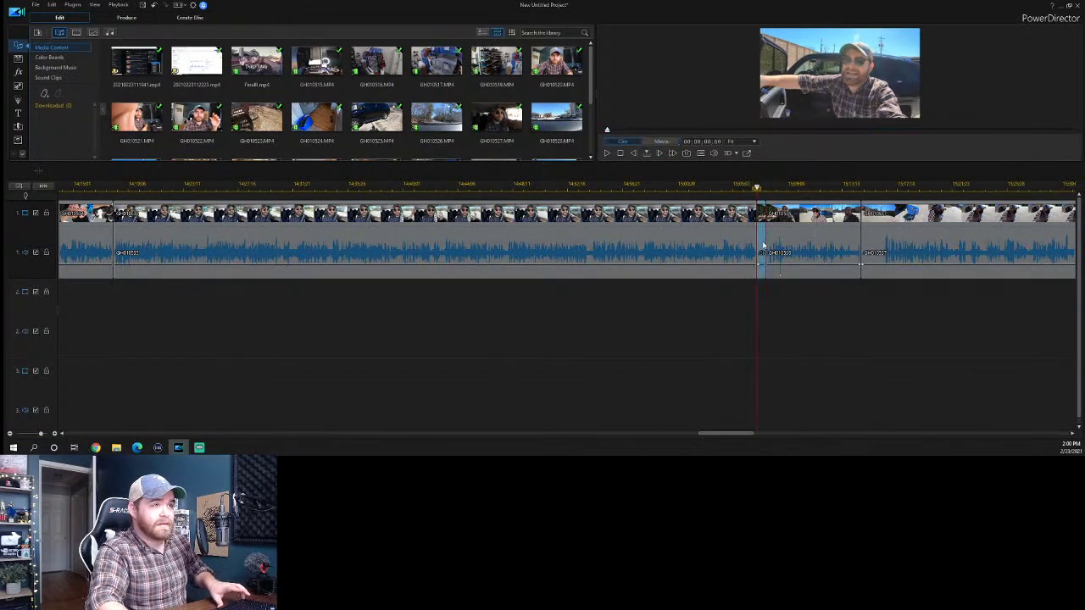
left_click_drag(758, 246, 763, 246)
Play the rest of GH010536, split it at 00:15:13:17 and delete its short tail.
key("space")
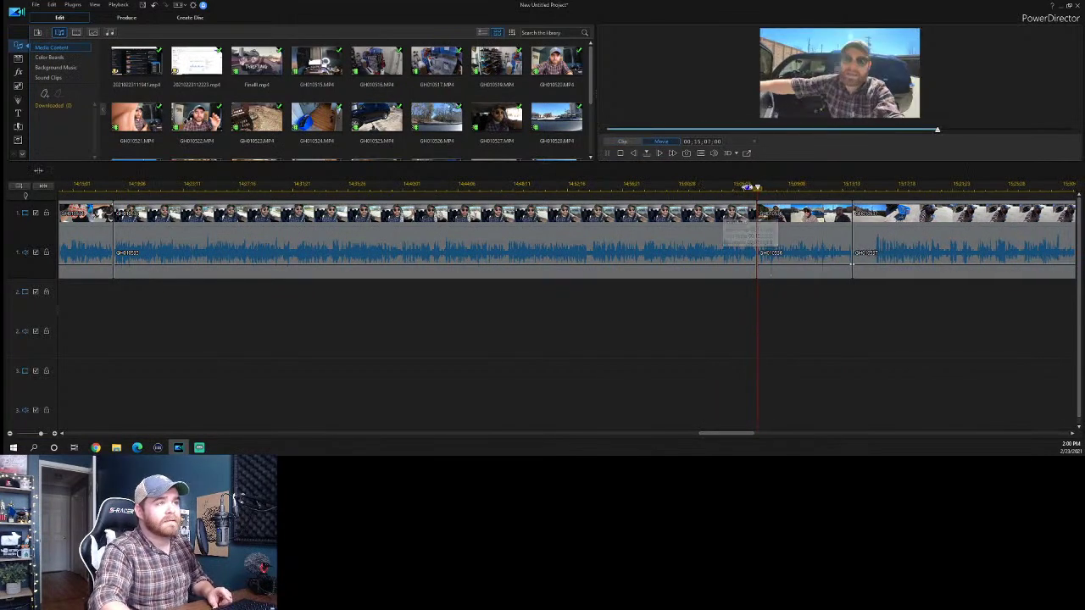
left_click_drag(747, 185, 975, 186)
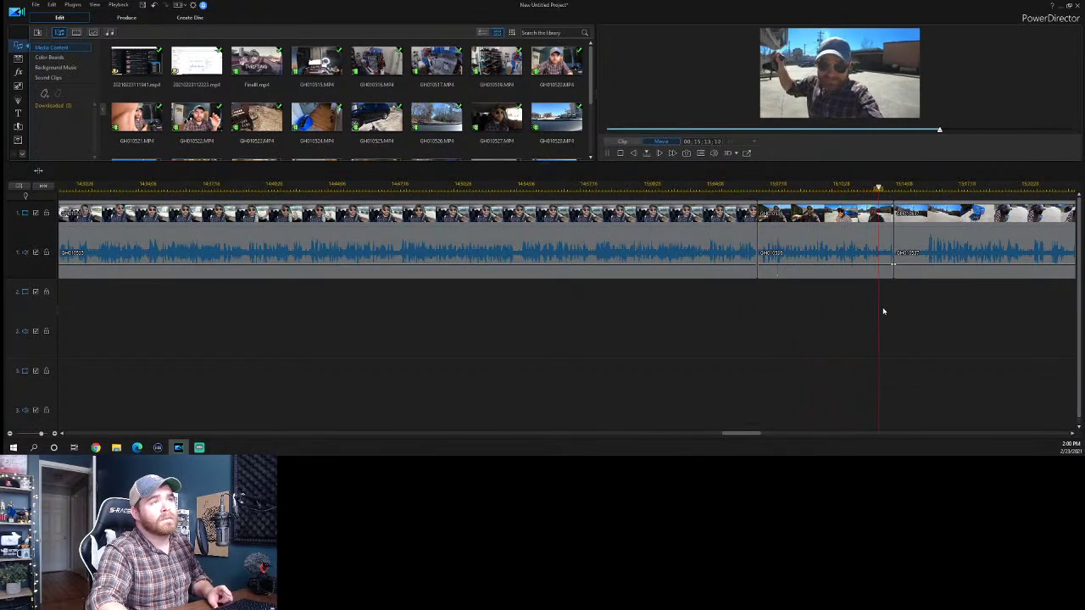
key("space")
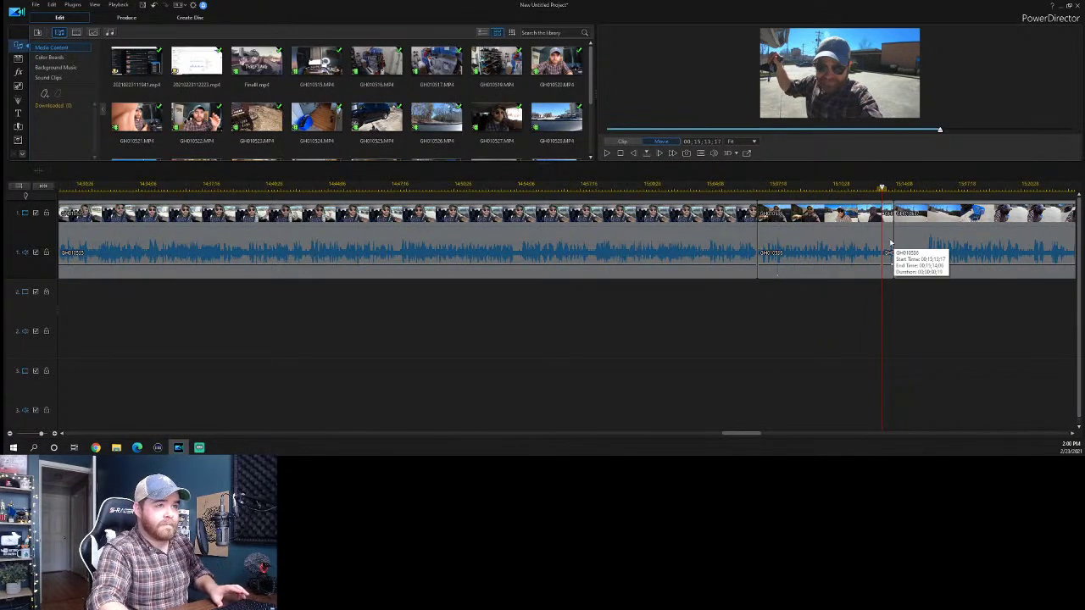
left_click_drag(895, 242, 892, 242)
Play into GH010537, split it at 00:15:15:01 where the blue shopping cart is in view, and delete the opening piece.
key("space")
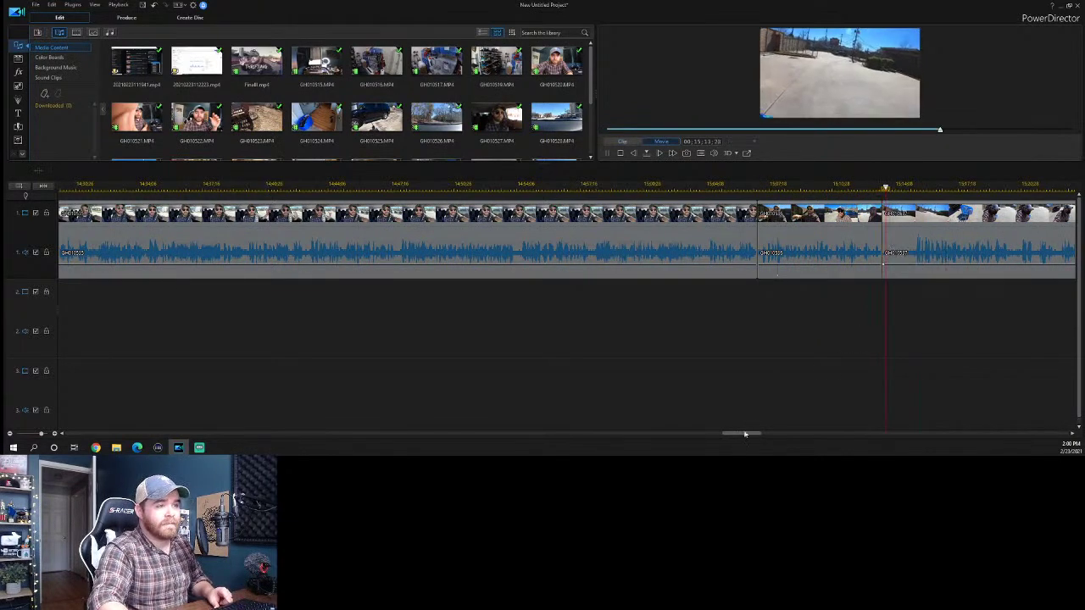
left_click_drag(738, 434, 757, 435)
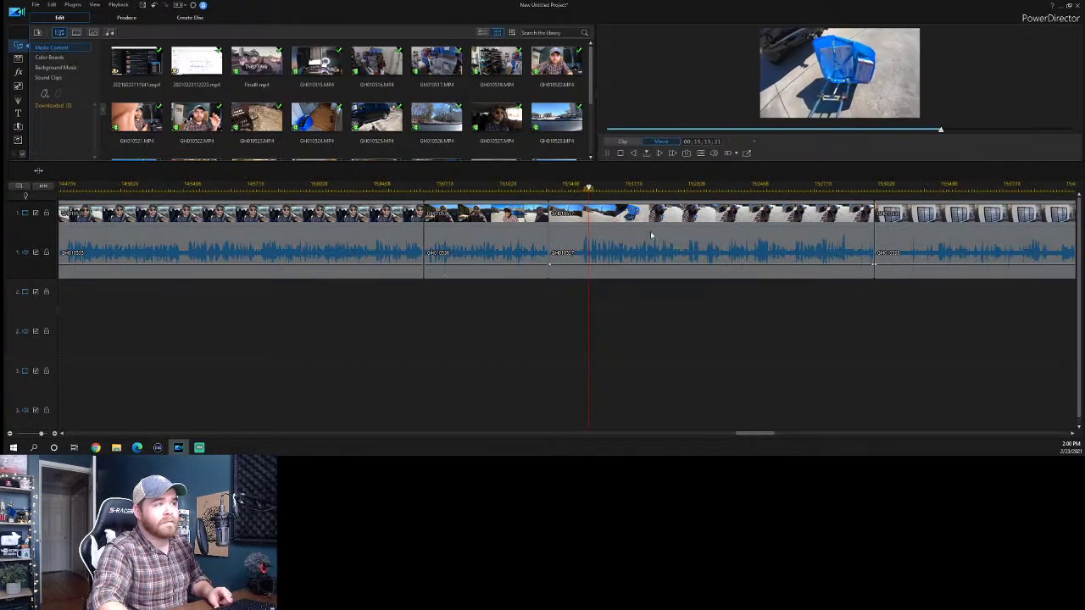
key("space")
left_click(575, 186)
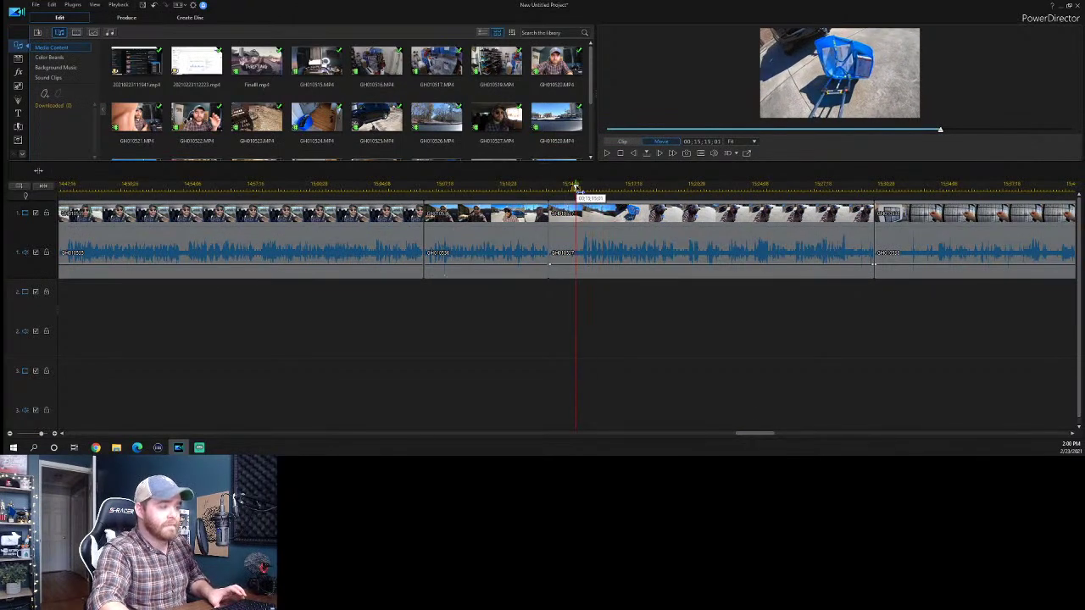
left_click_drag(575, 187, 547, 188)
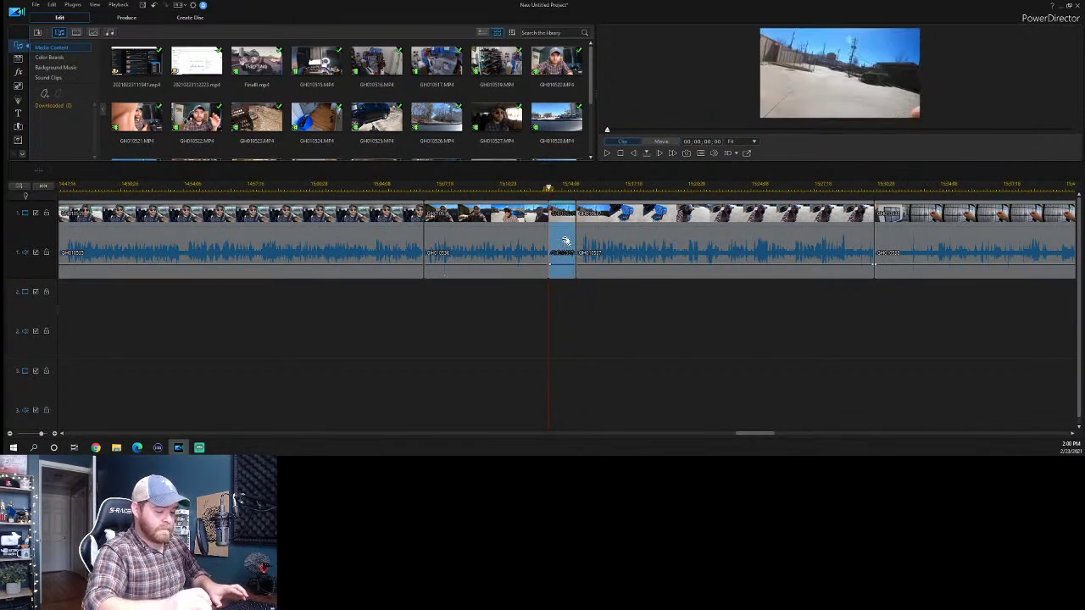
key("Delete")
Play GH010537 from its new start, split it at 00:15:28:02 and delete the remaining tail.
left_click(538, 186)
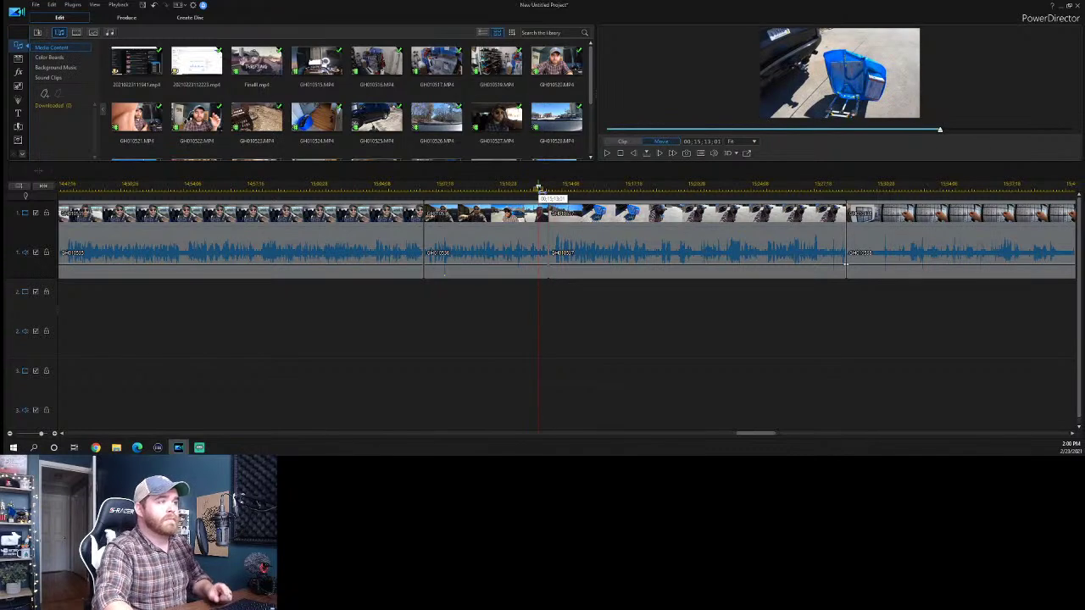
left_click(549, 187)
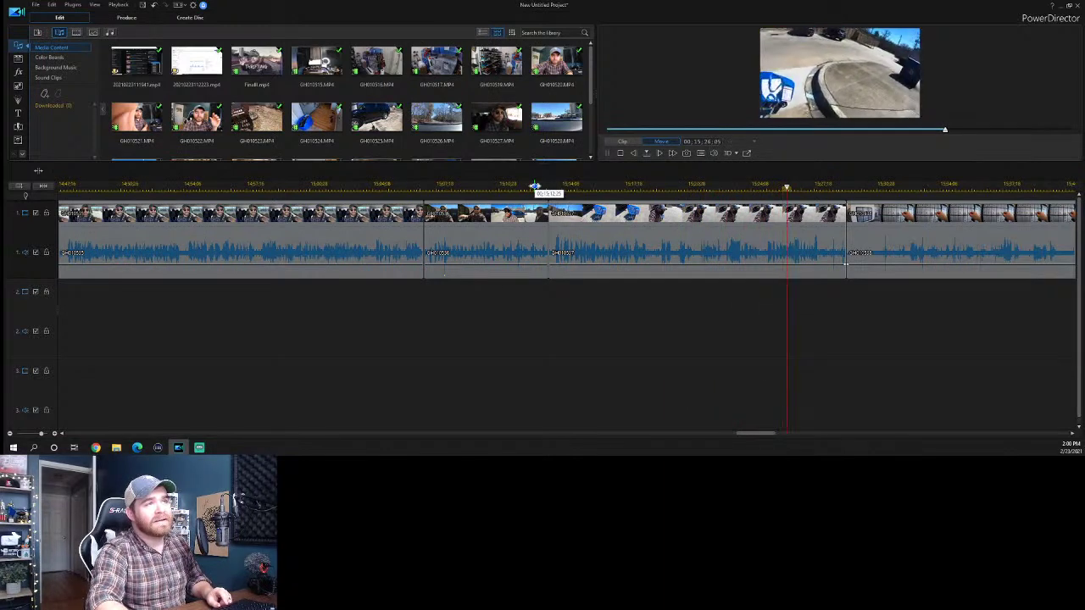
key("space")
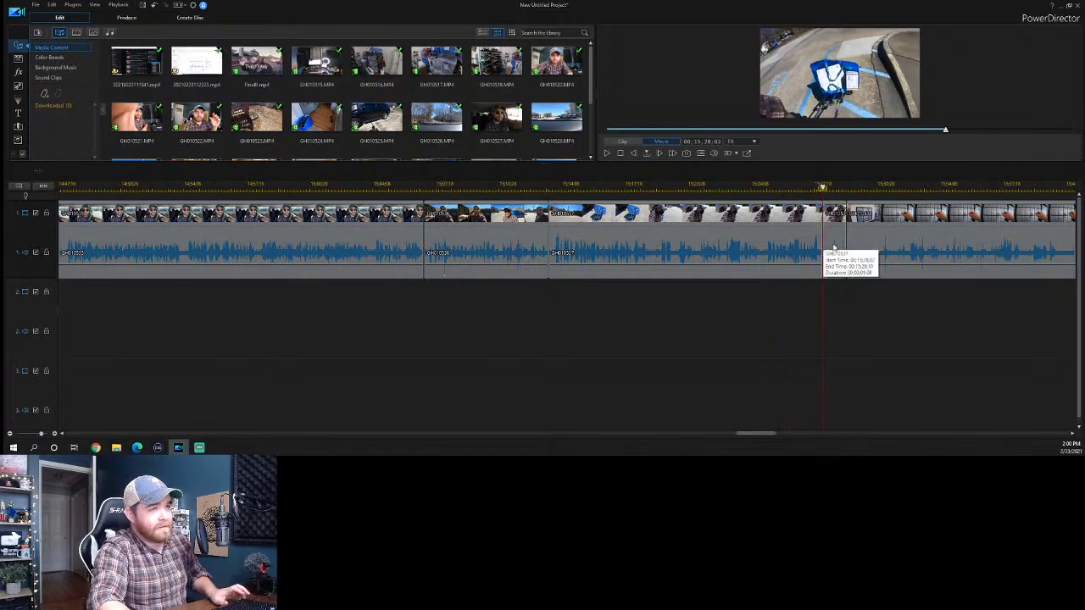
left_click(835, 247)
key("Delete")
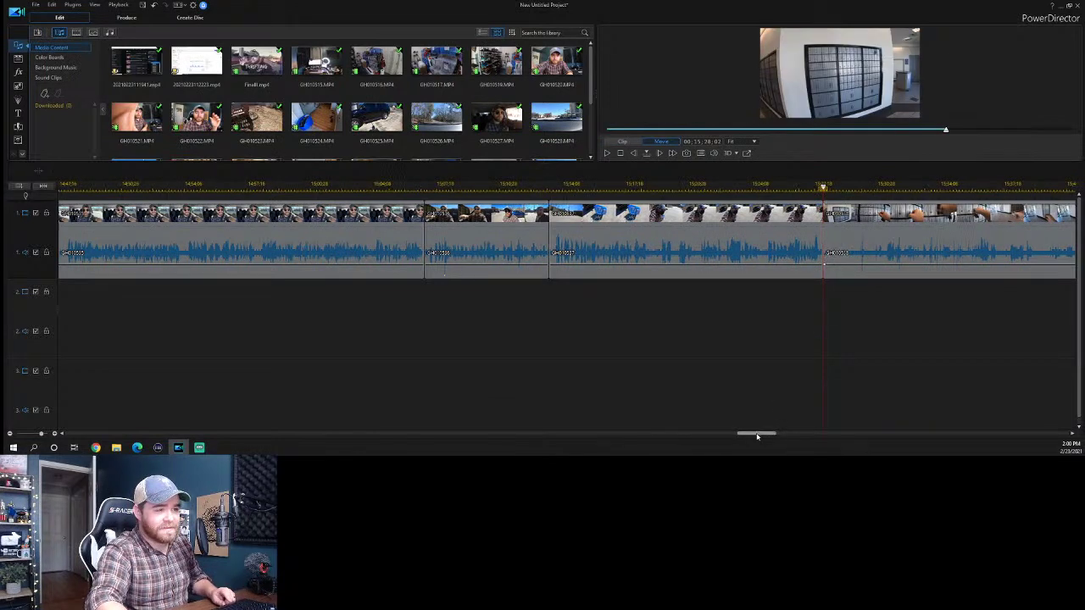
Find the start point in the mailbox clip GH010538, split it at 00:15:29:02 and delete the opening piece.
left_click_drag(757, 434, 772, 434)
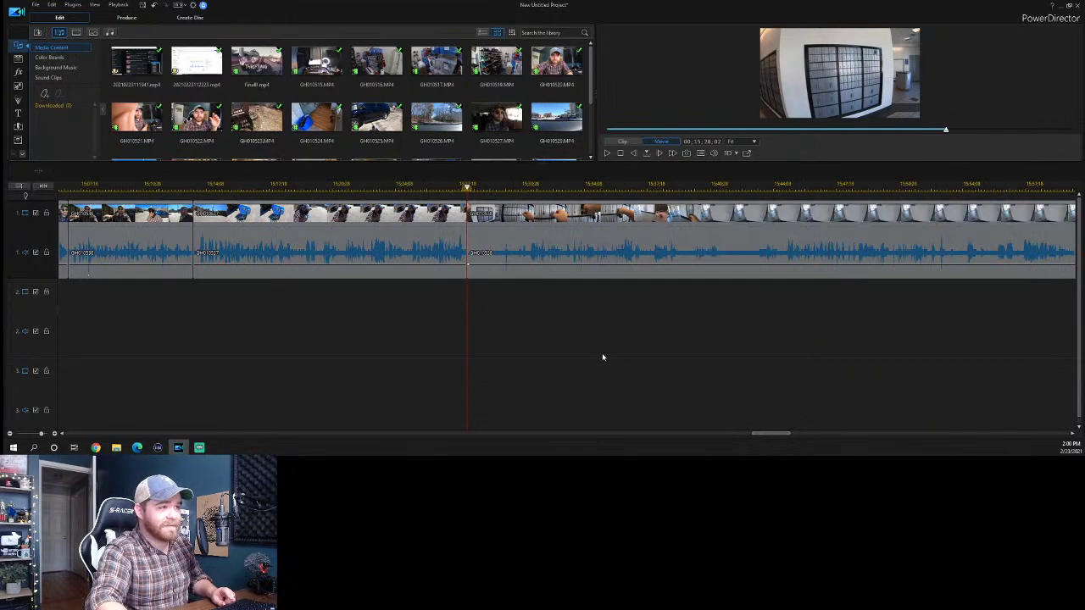
left_click_drag(757, 435, 762, 435)
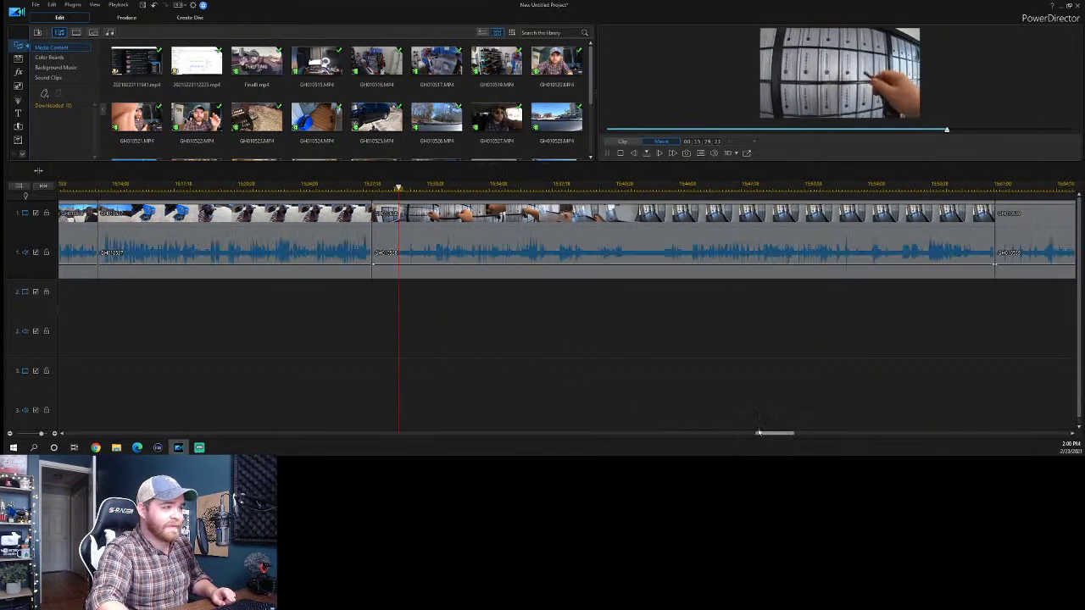
left_click(383, 186)
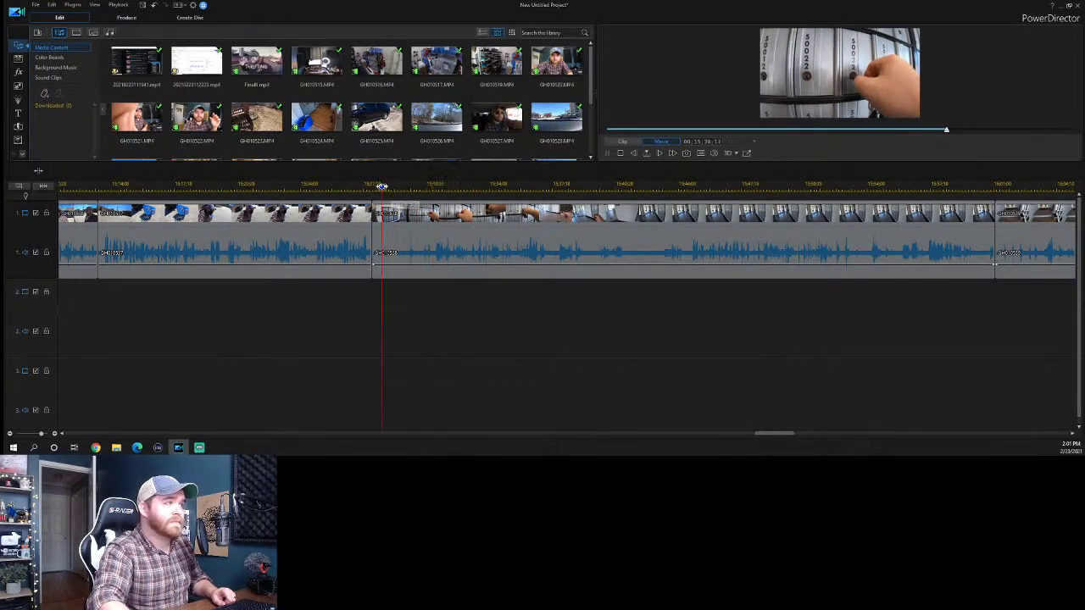
left_click_drag(382, 186, 385, 188)
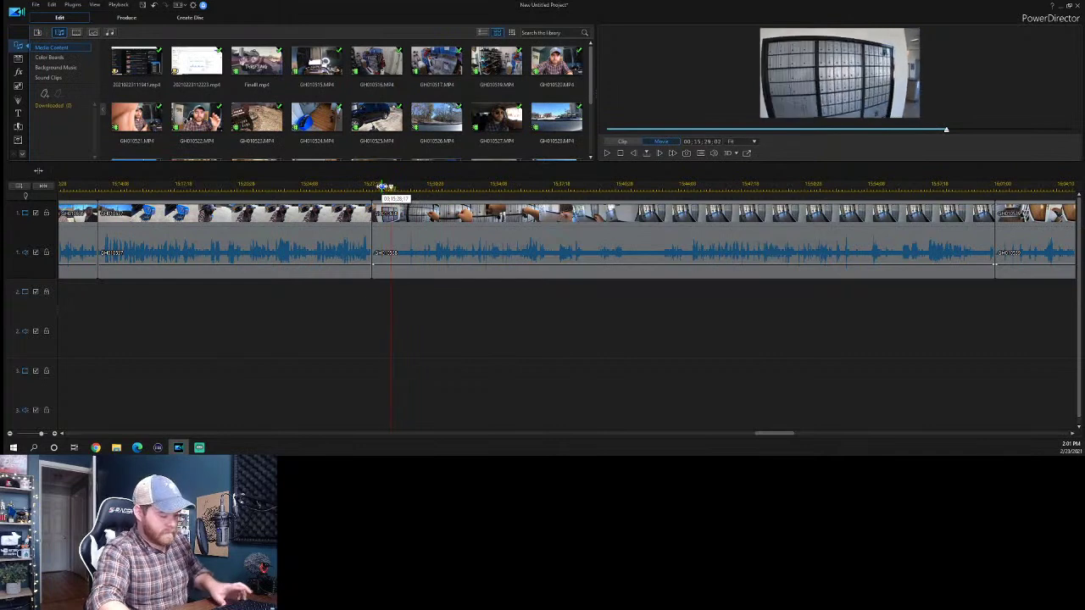
key("ctrl+t")
left_click(387, 231)
key("Delete")
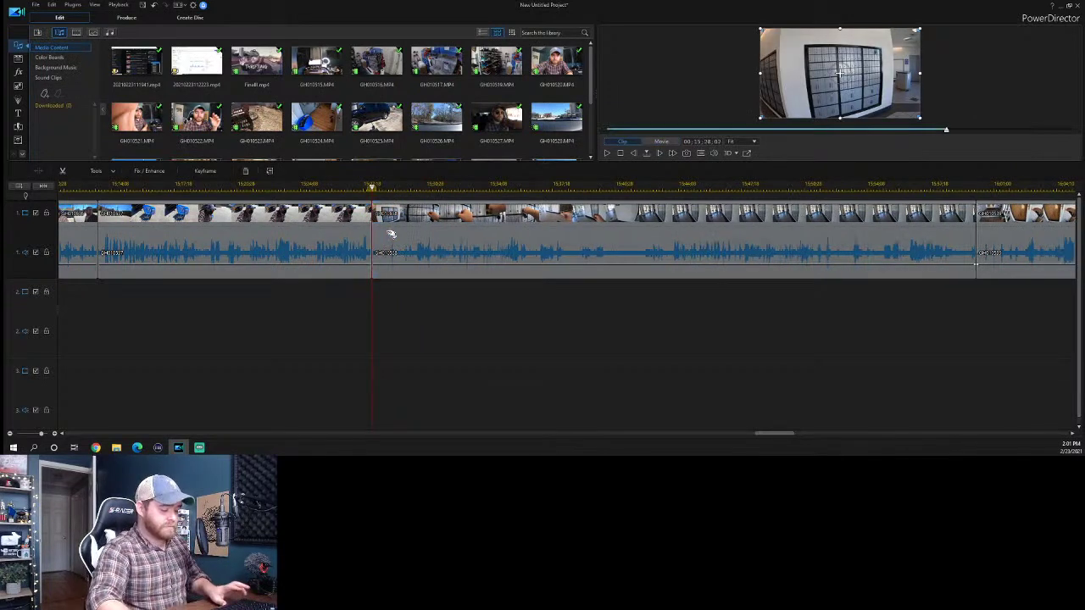
Play through GH010538, split it at 00:15:59:00 after the package is shown, delete the tail and play across the new join.
key("space")
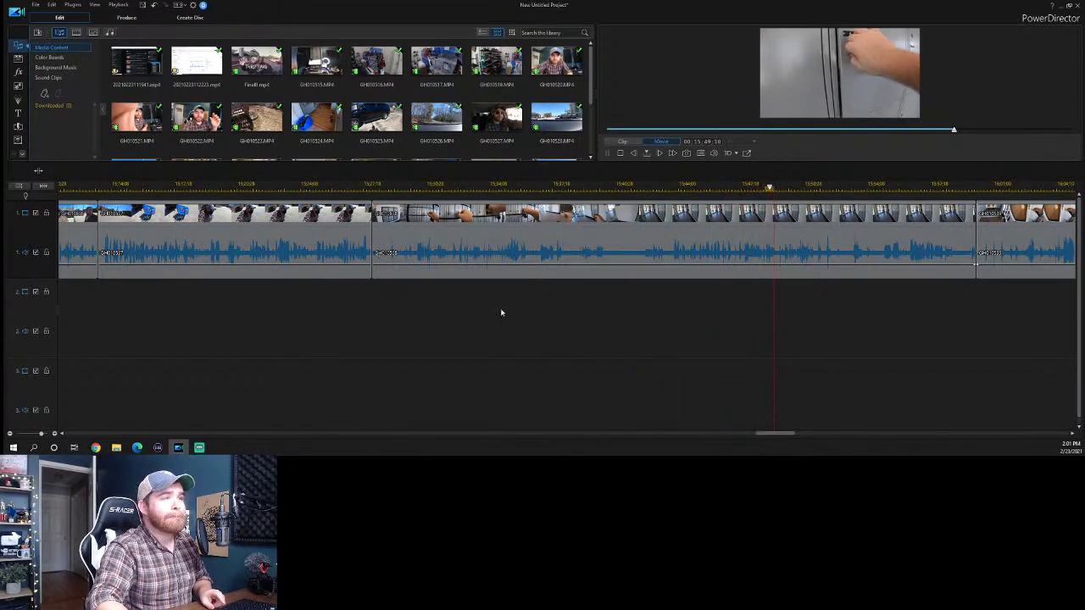
key("space")
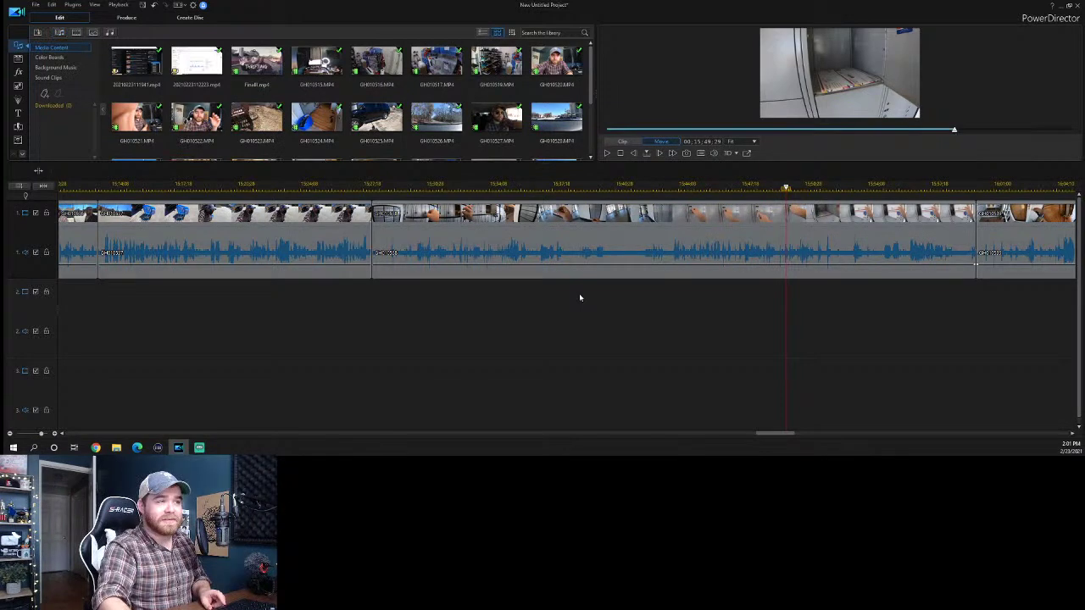
key("space")
left_click_drag(770, 435, 787, 436)
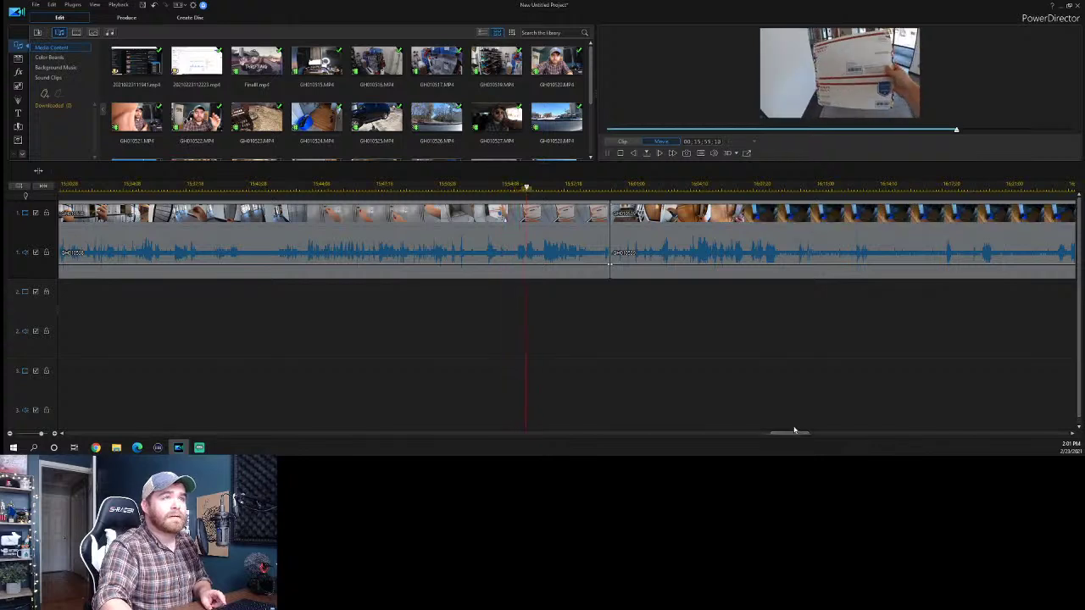
key("space")
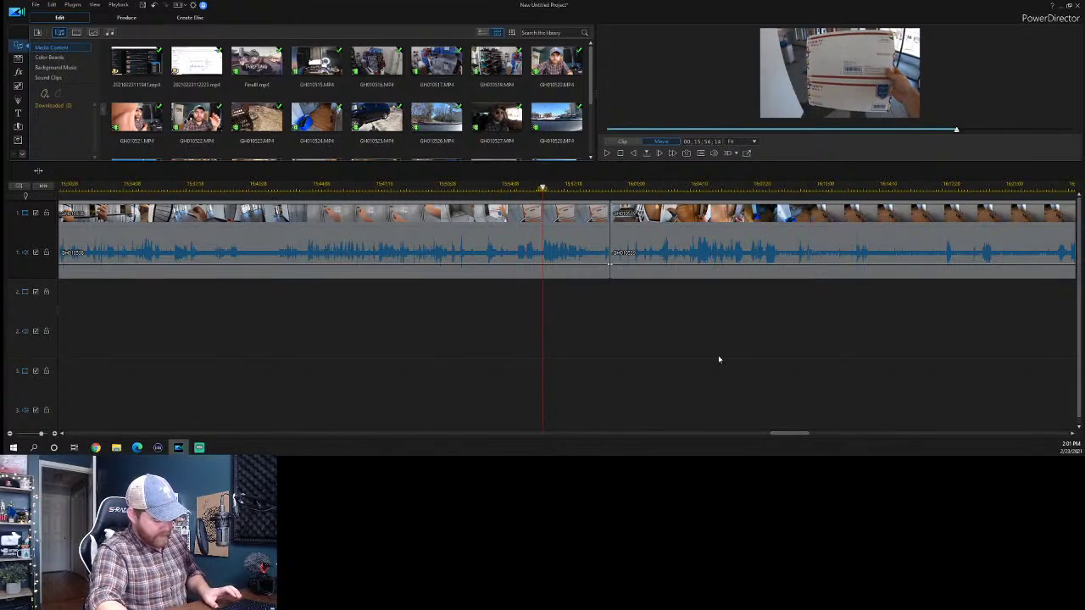
key("space")
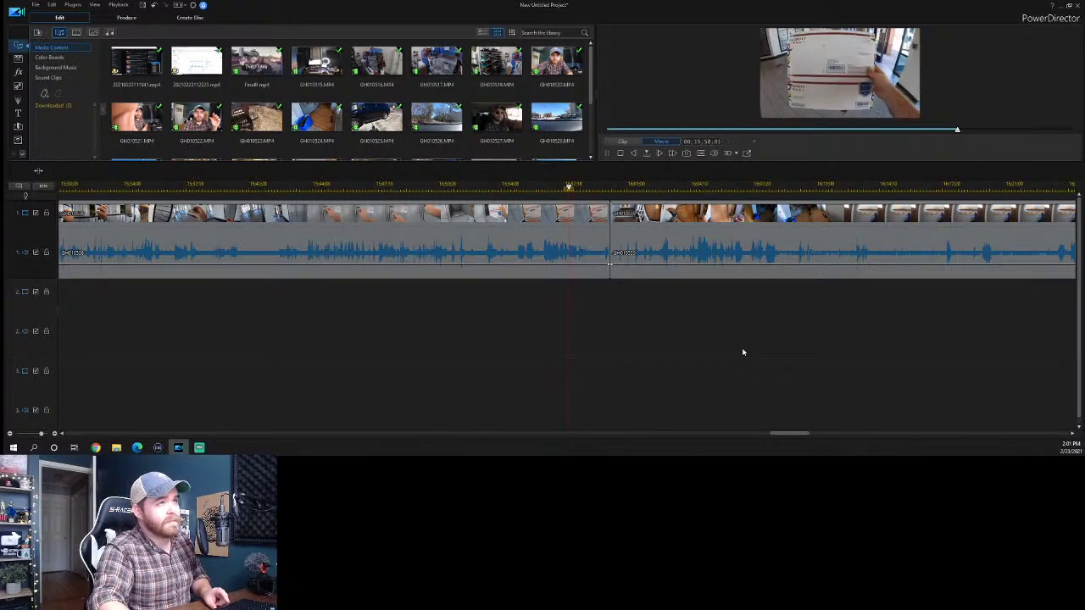
key("space")
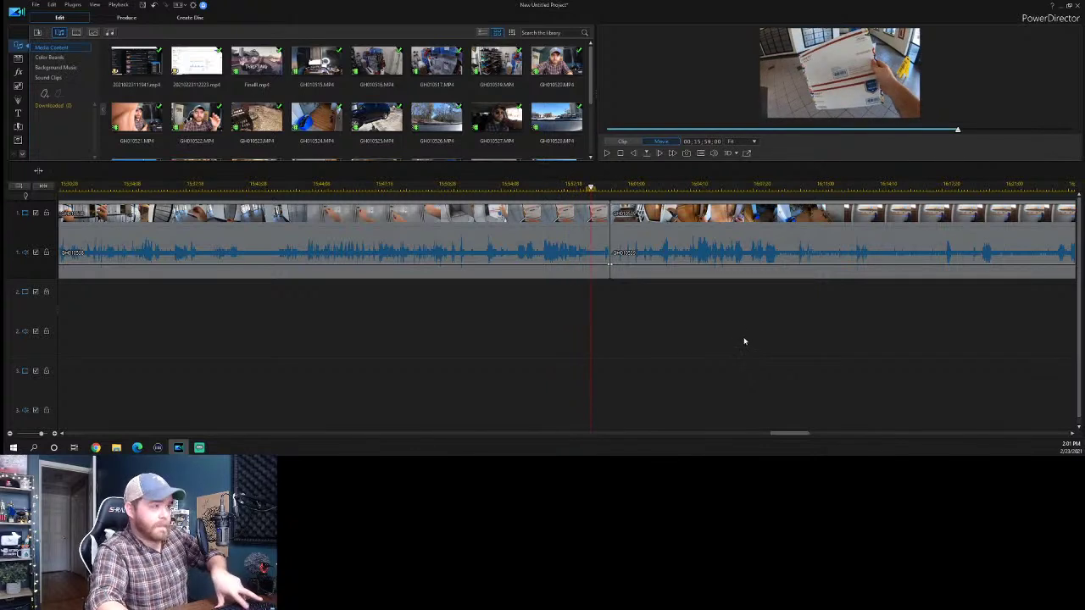
left_click(600, 246)
key("Delete")
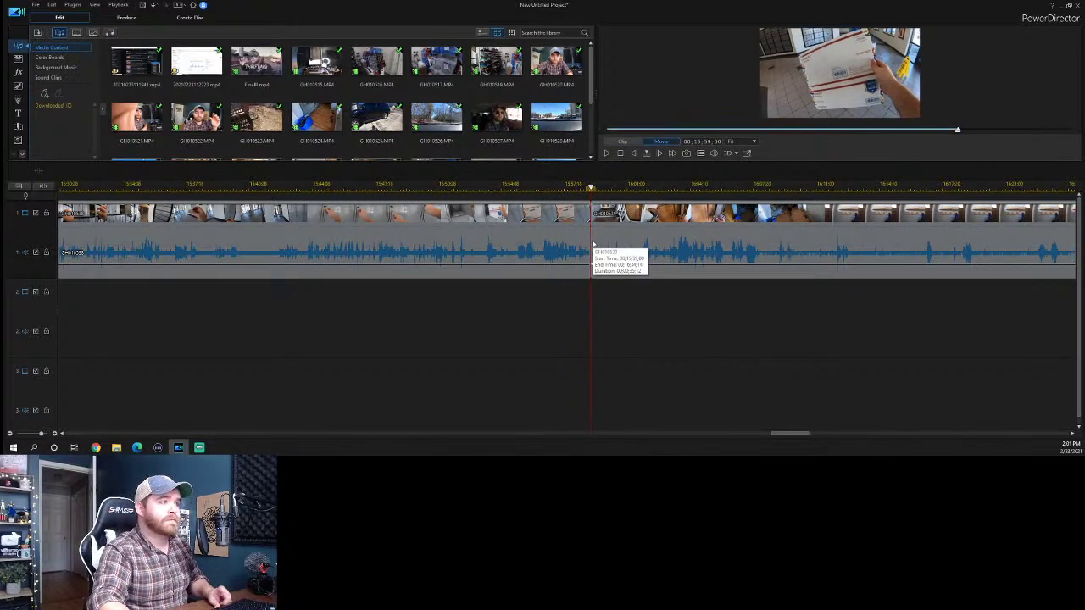
key("space")
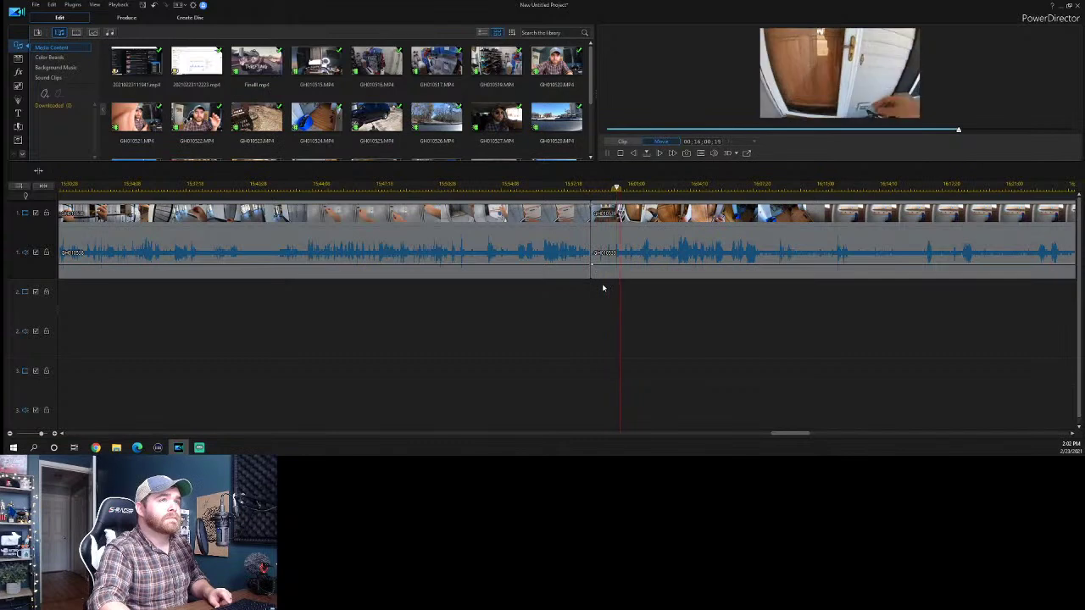
Delete the short opening piece of the front-door clip GH010539 and play from its new start.
left_click(608, 249)
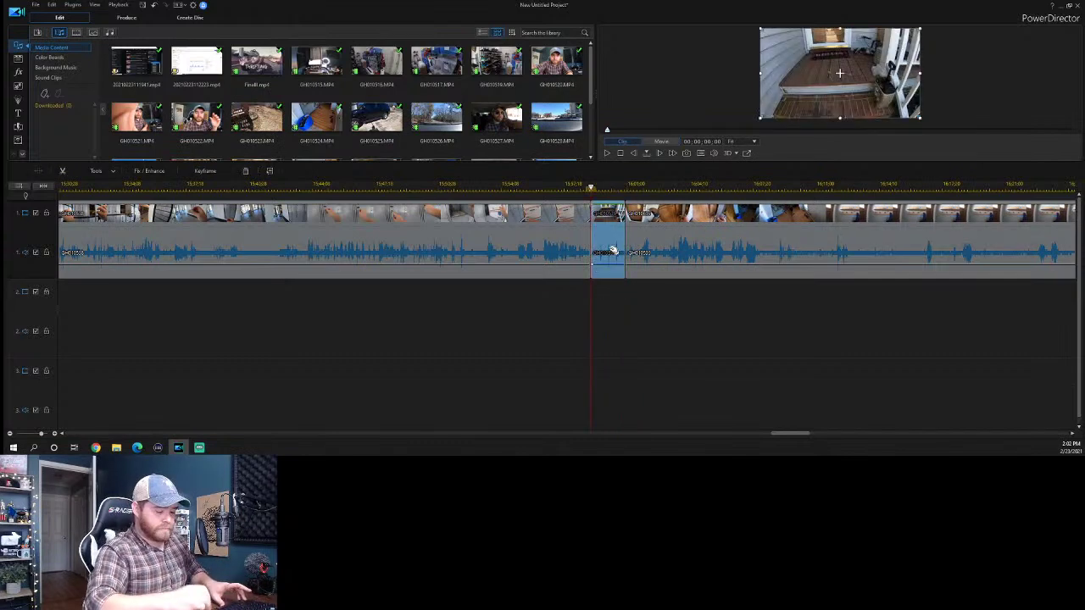
key("Delete")
key("space")
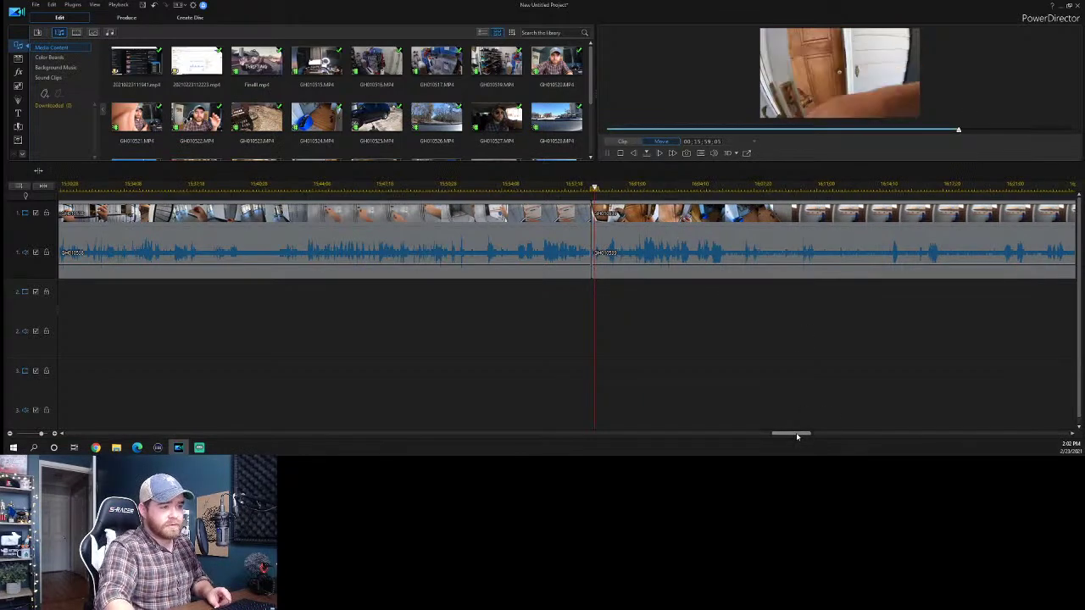
Split GH010539 at 00:16:06:08 and again at about 00:16:20 near the dog footage, and delete the piece between the splits.
left_click_drag(796, 436, 802, 433)
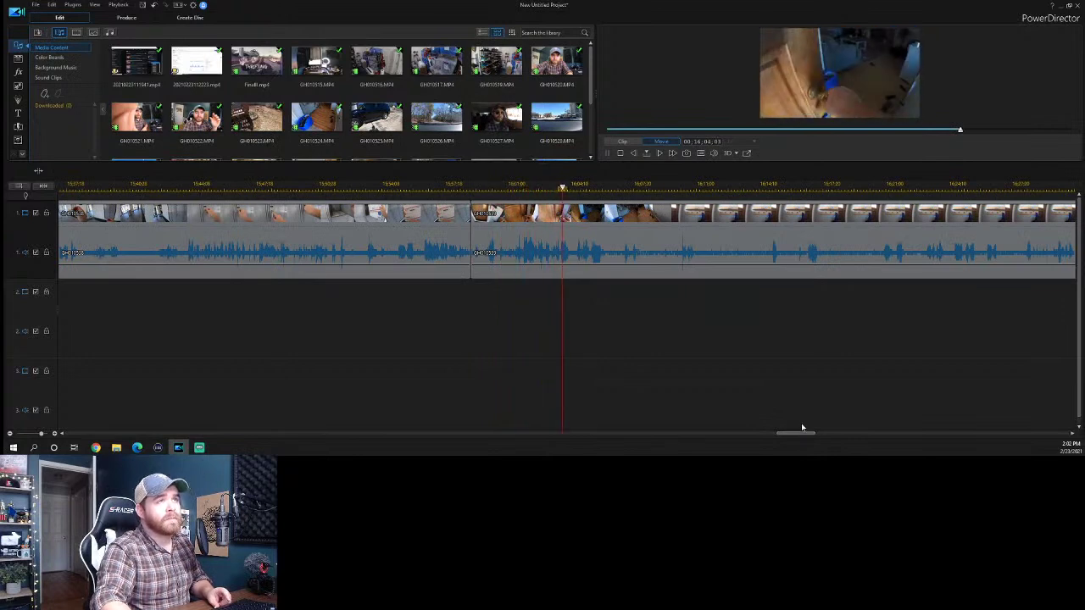
key("space")
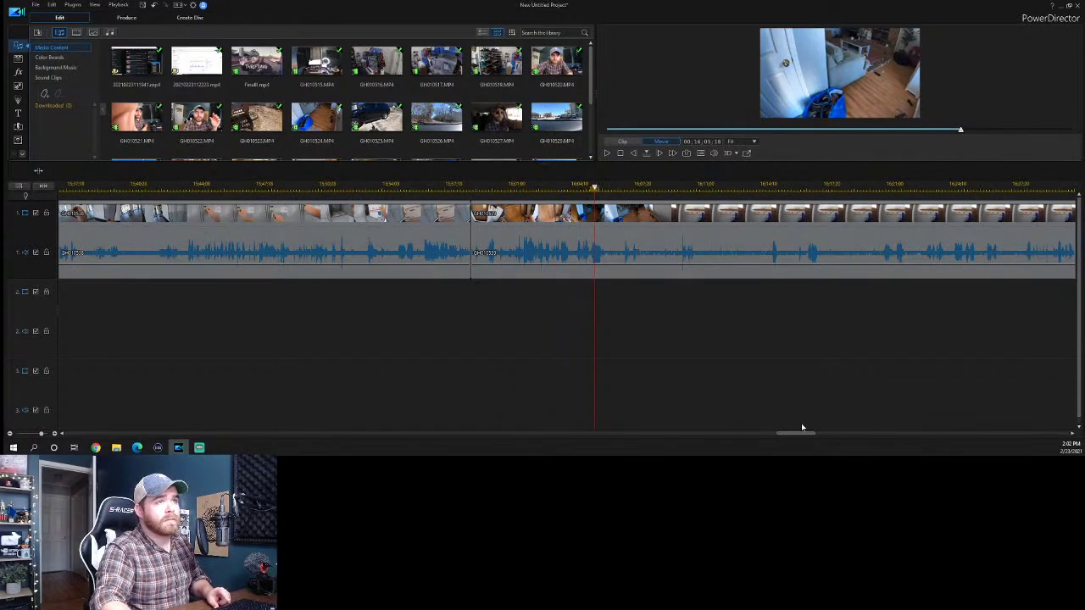
key("ctrl+t")
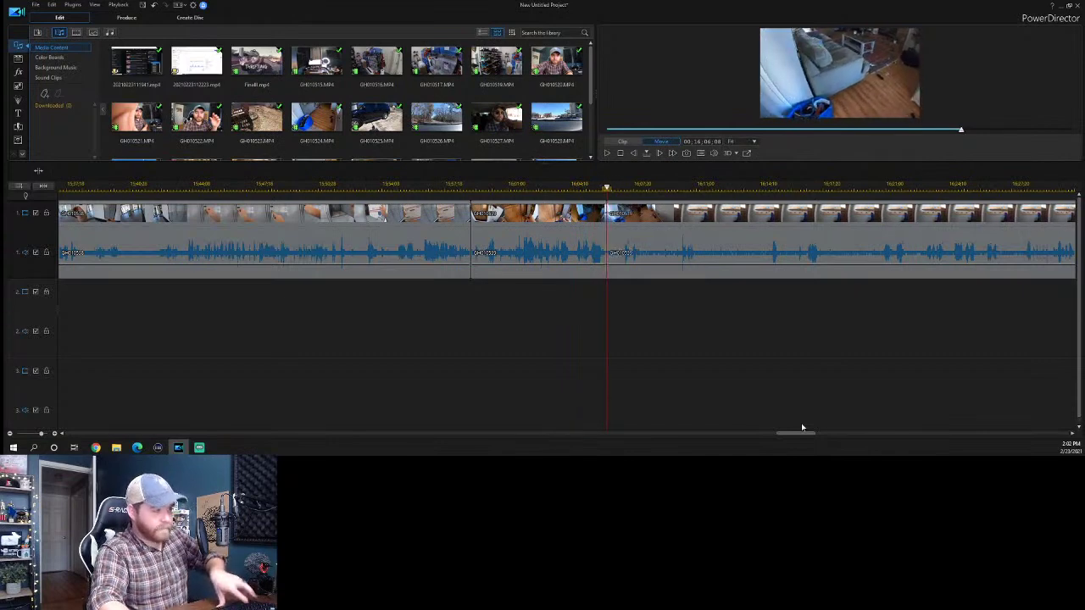
left_click(879, 187)
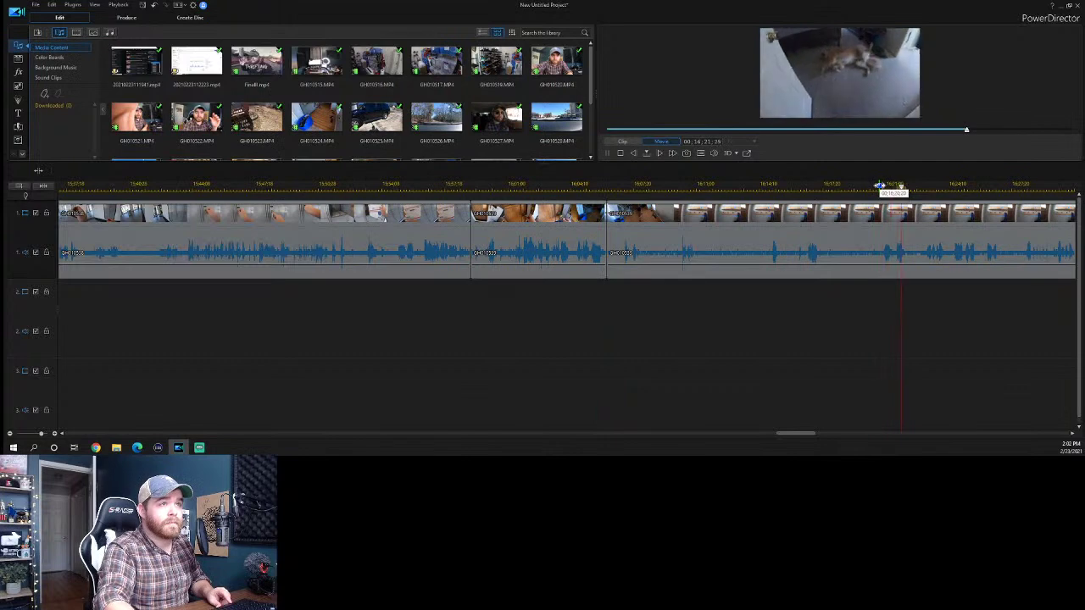
left_click(880, 186)
key("ctrl+t")
left_click(844, 259)
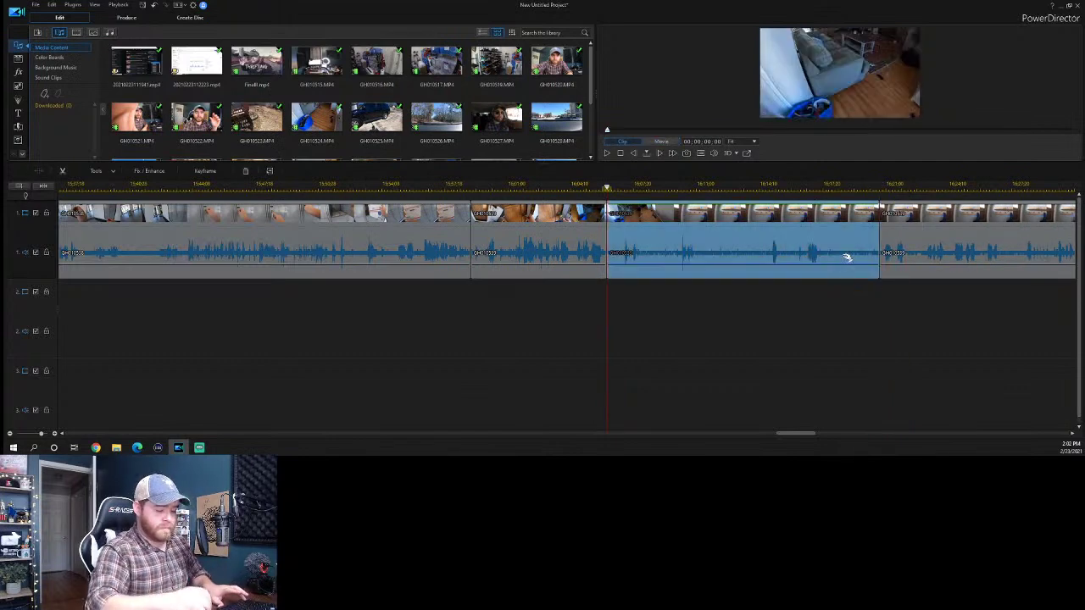
key("Delete")
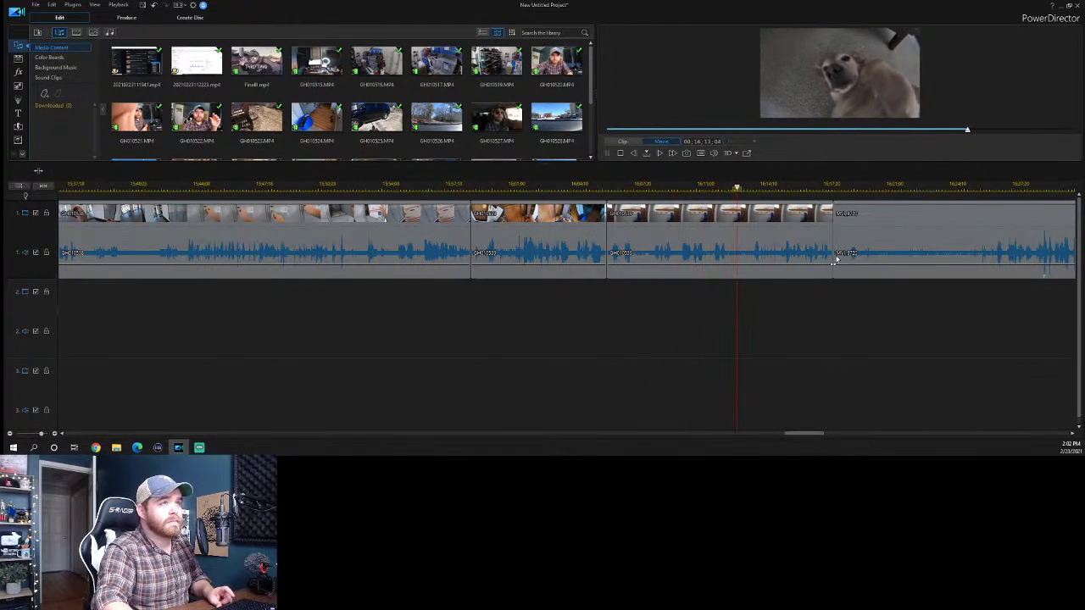
Split the dog footage of GH010539 at 00:16:13:09, delete the remaining tail and play on into MVI_9720.
key("space")
key("ctrl+t")
left_click(792, 244)
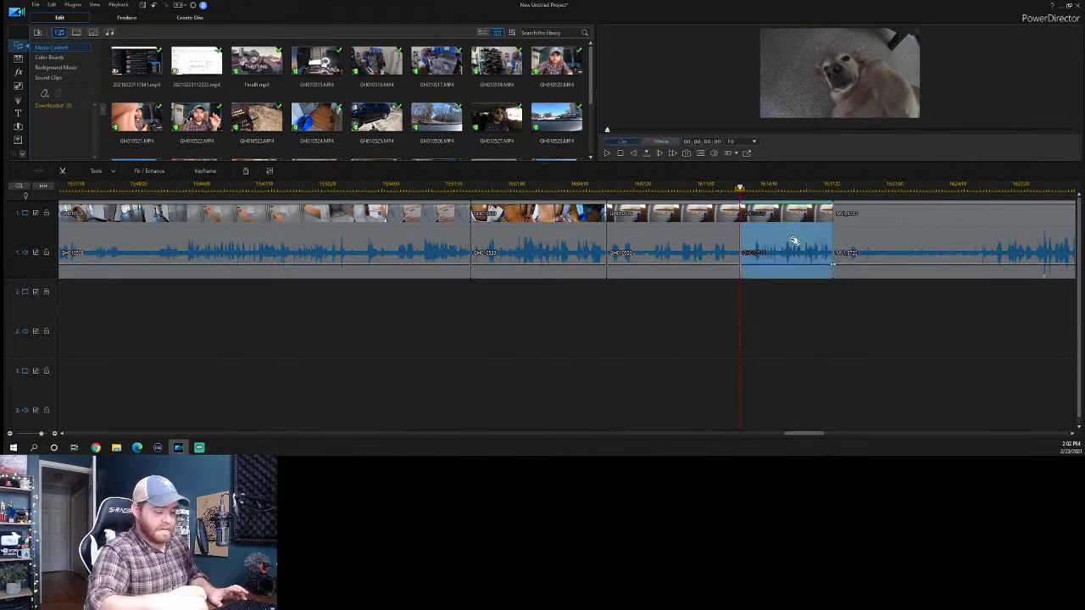
key("Delete")
key("space")
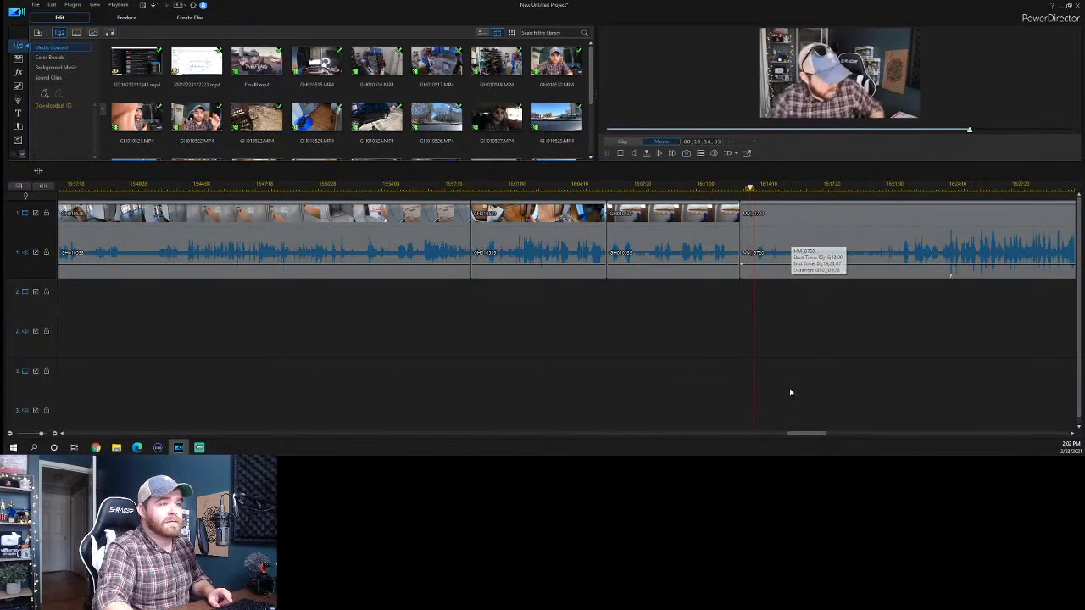
Play and sample the opening part of the desk clip MVI_9720 to look for a usable start point.
left_click_drag(799, 432, 812, 433)
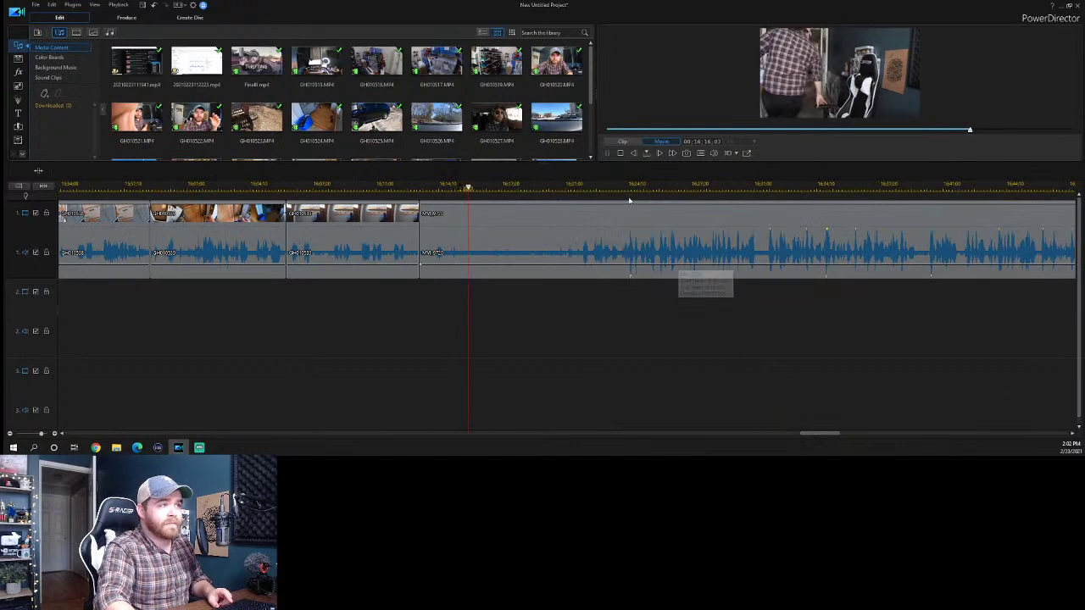
scroll(490, 194, "down", 1)
scroll(490, 194, "down", 1)
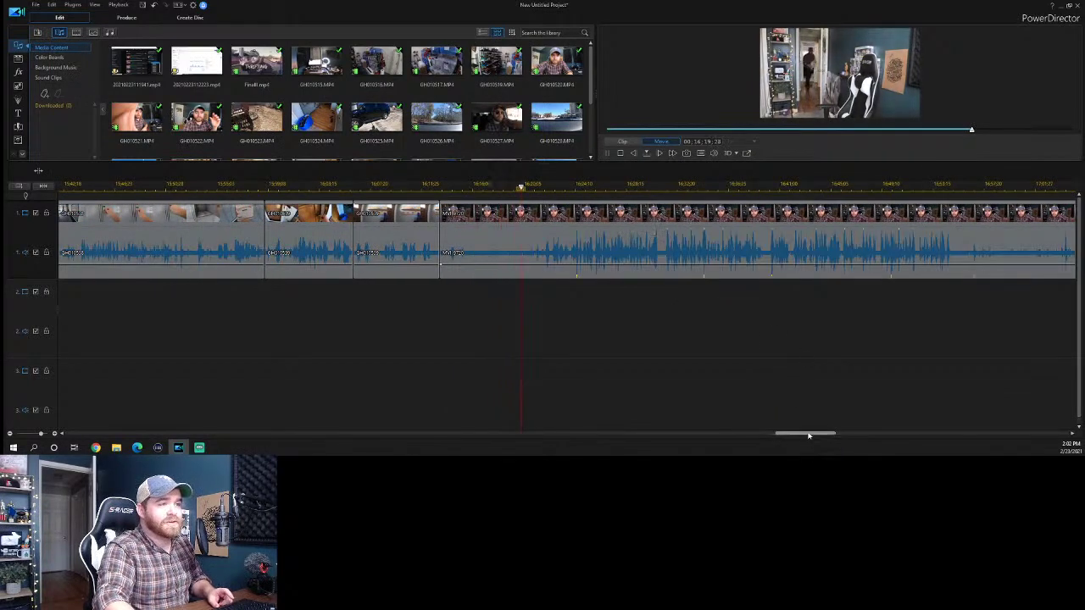
key("space")
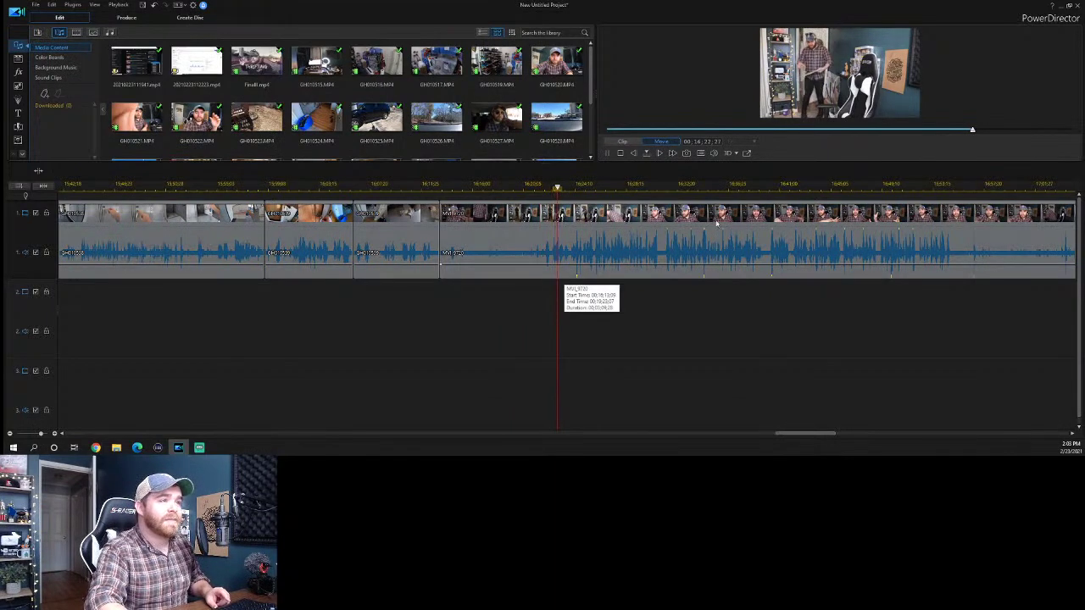
left_click(763, 187)
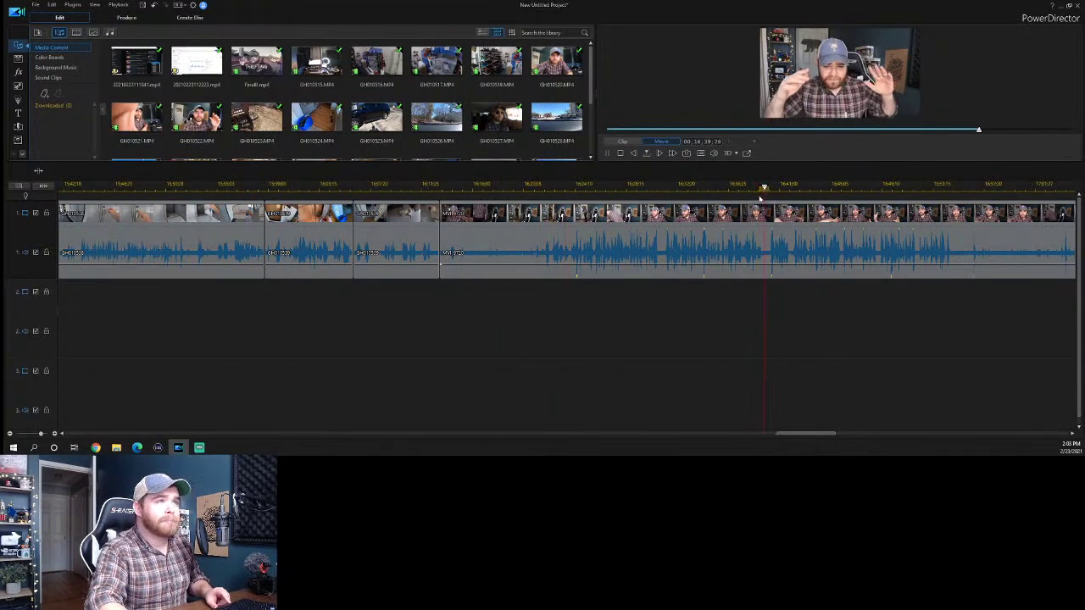
left_click(534, 186)
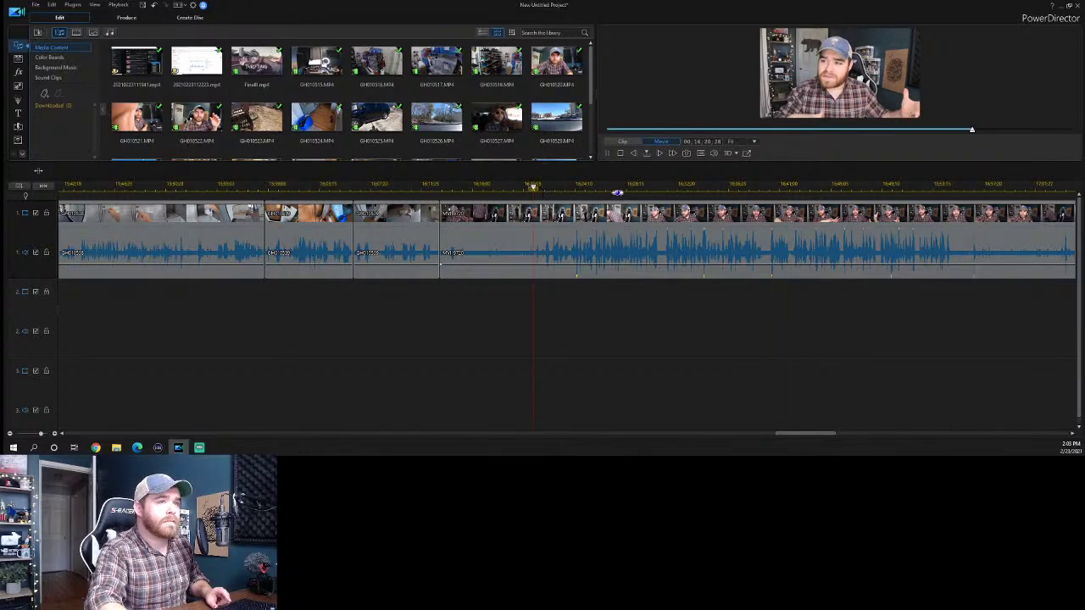
scroll(619, 188, "down", 2)
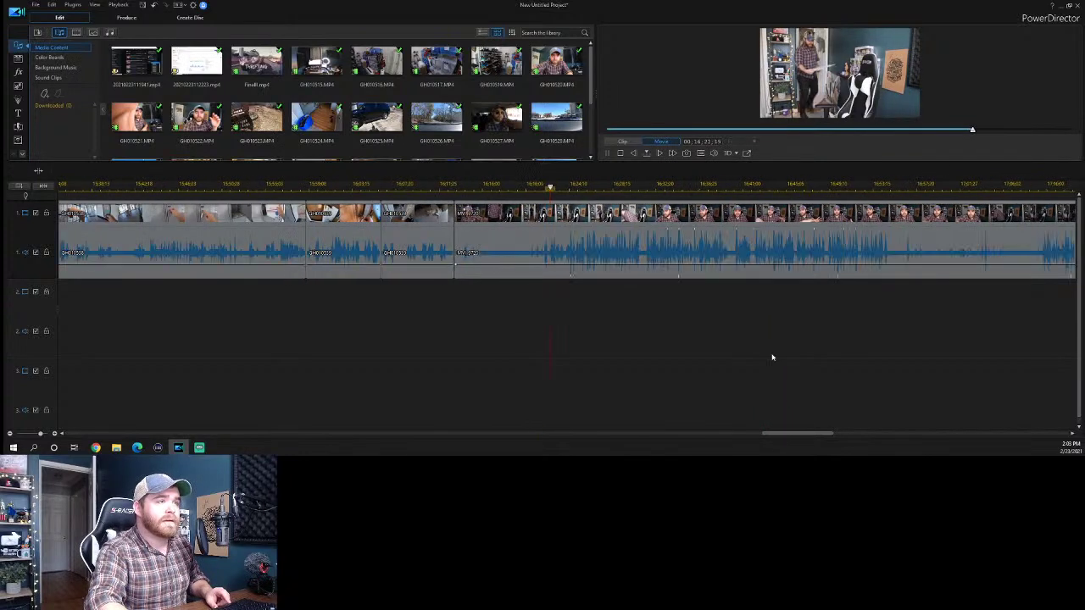
left_click_drag(799, 438, 829, 437)
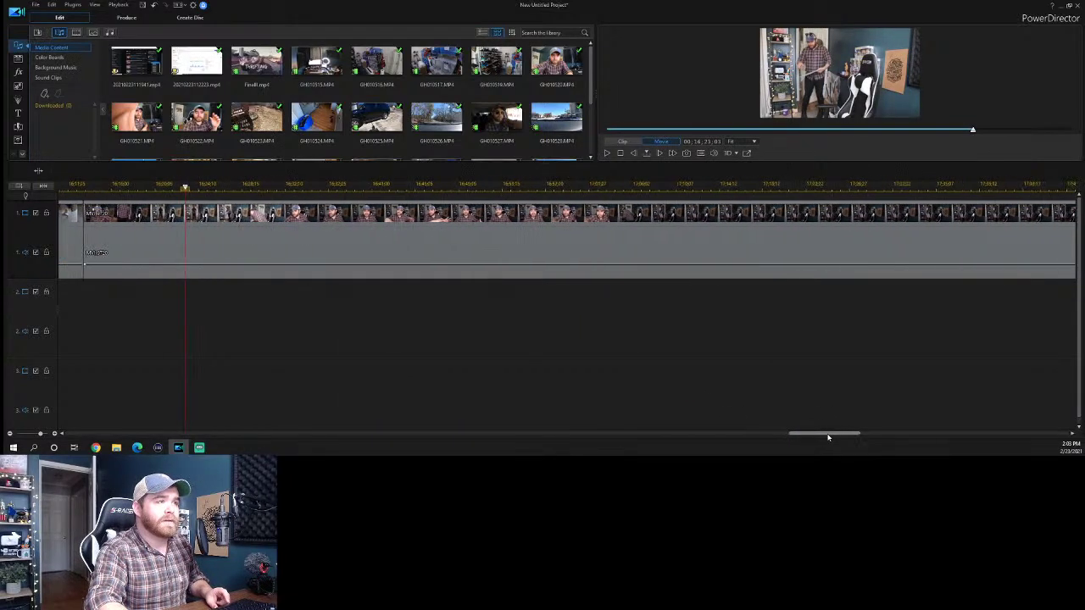
Split MVI_9720 at about 00:17:09, where the man is in the doorway before the talking resumes, and delete the opening piece.
left_click(666, 188)
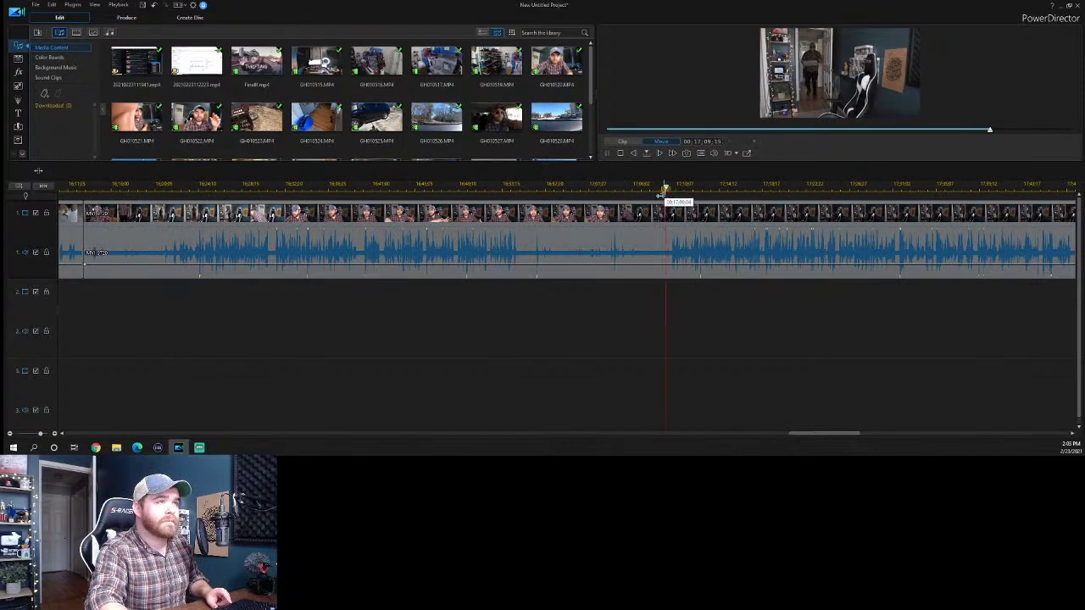
left_click(669, 189)
left_click(660, 188)
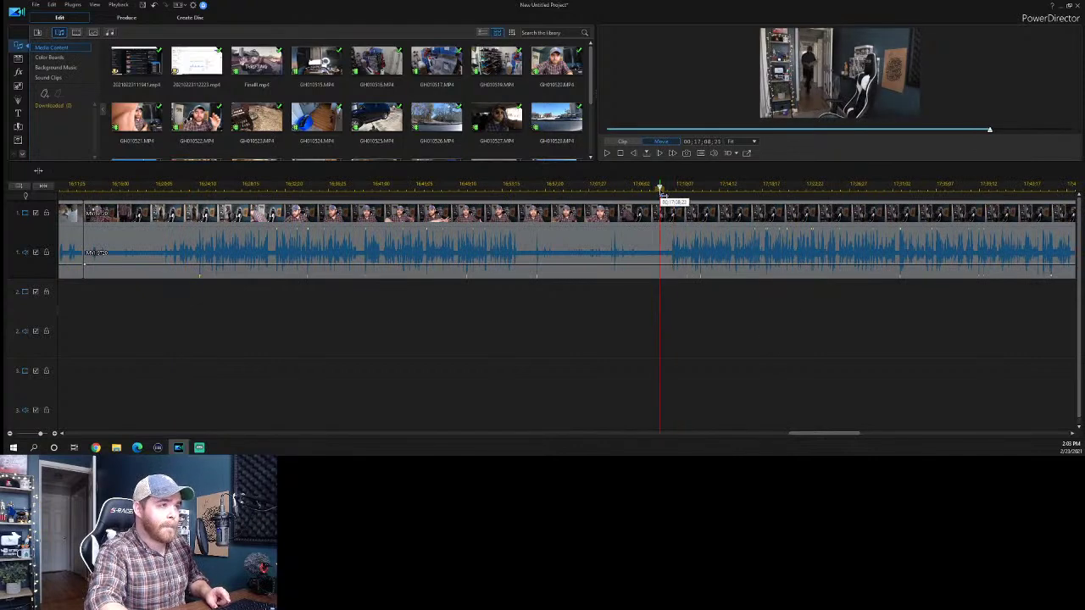
left_click(663, 188)
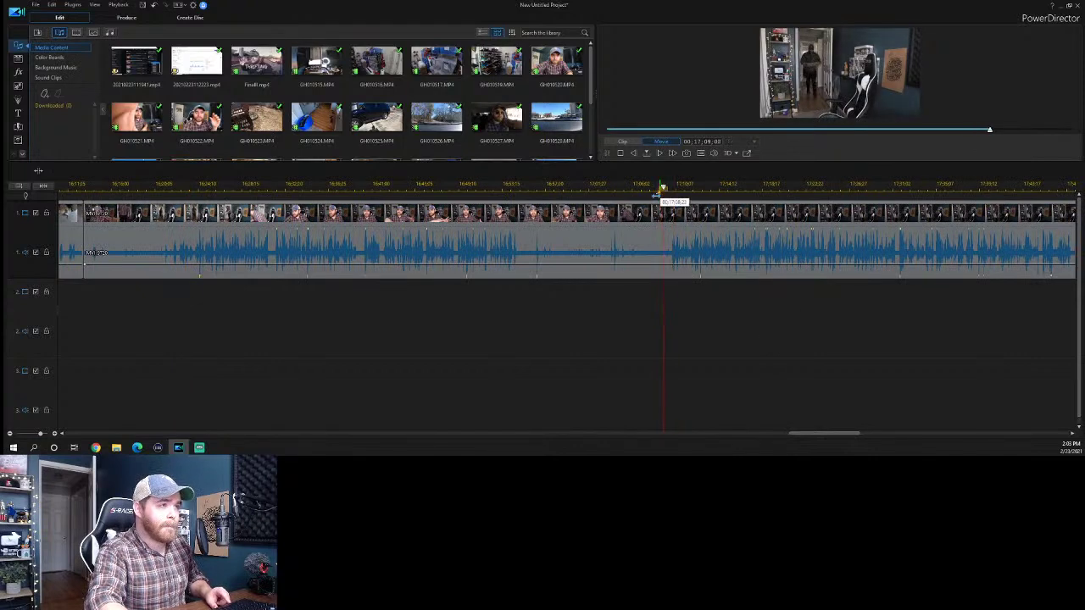
left_click(620, 228)
key("Delete")
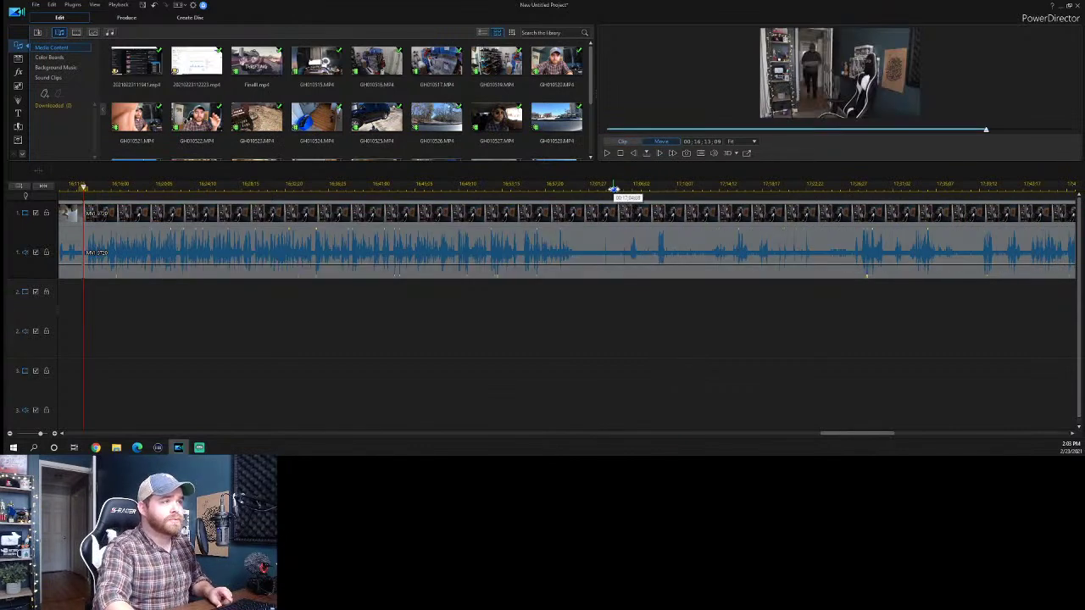
Play across the join from GH010539 into MVI_9720 and lower the audio volume of MVI_9720.
scroll(612, 203, "down", 2)
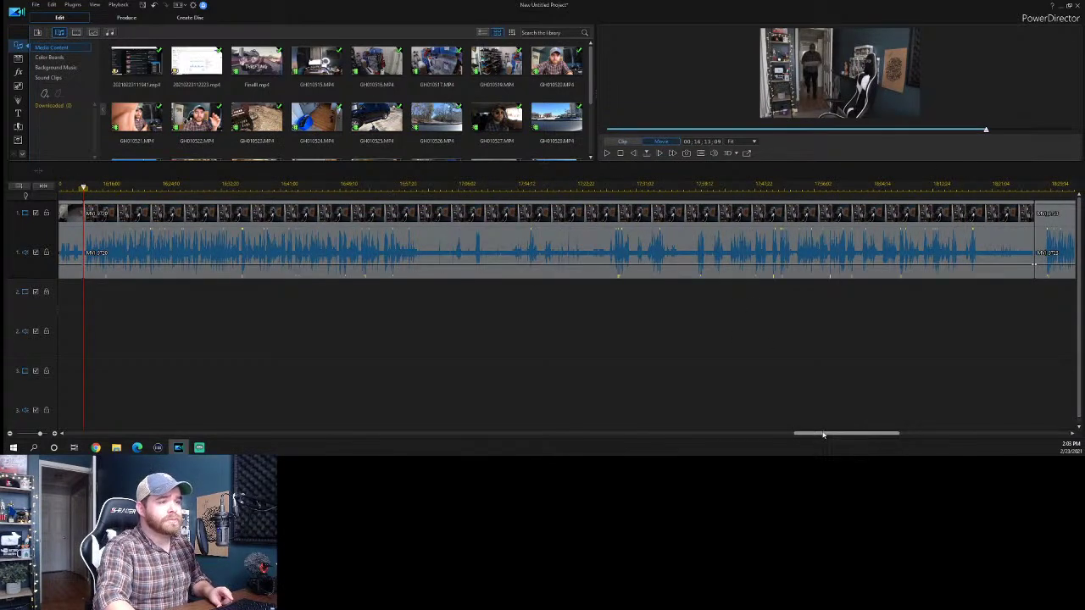
left_click_drag(823, 435, 770, 436)
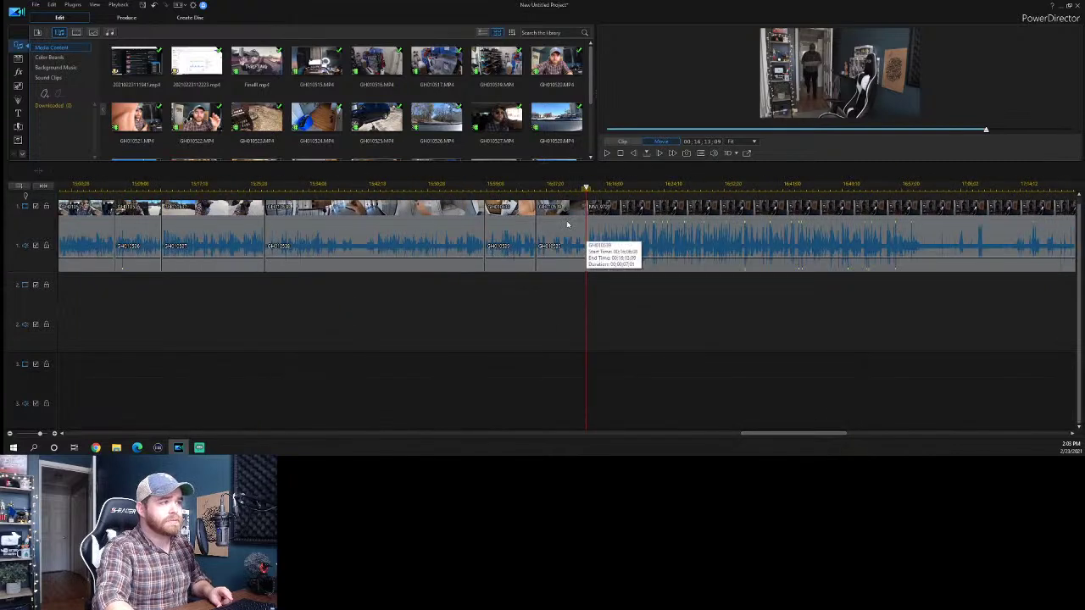
left_click_drag(583, 187, 569, 186)
key("space")
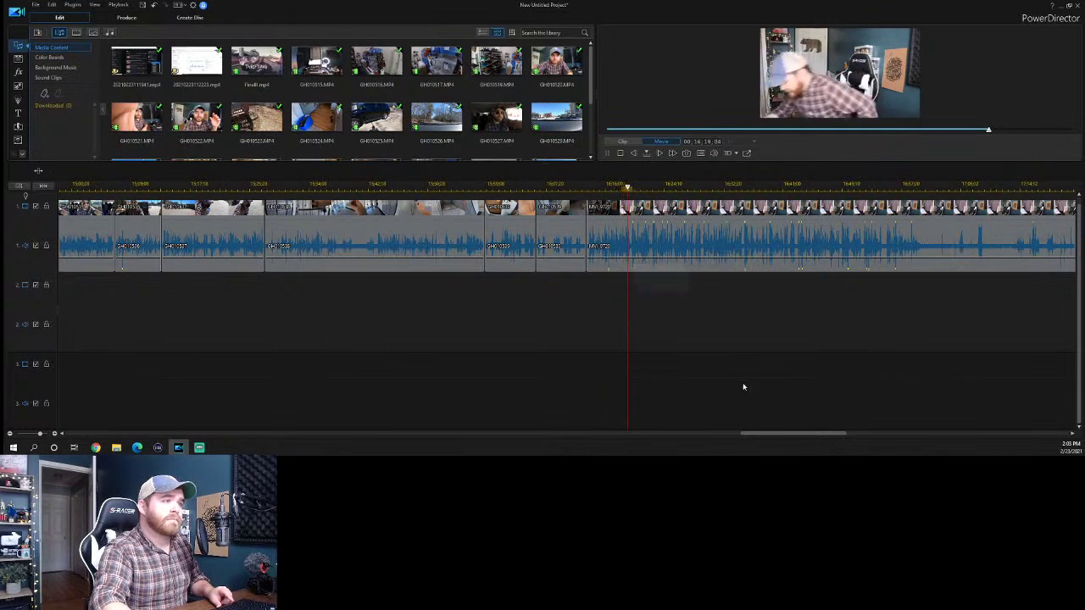
left_click(706, 253)
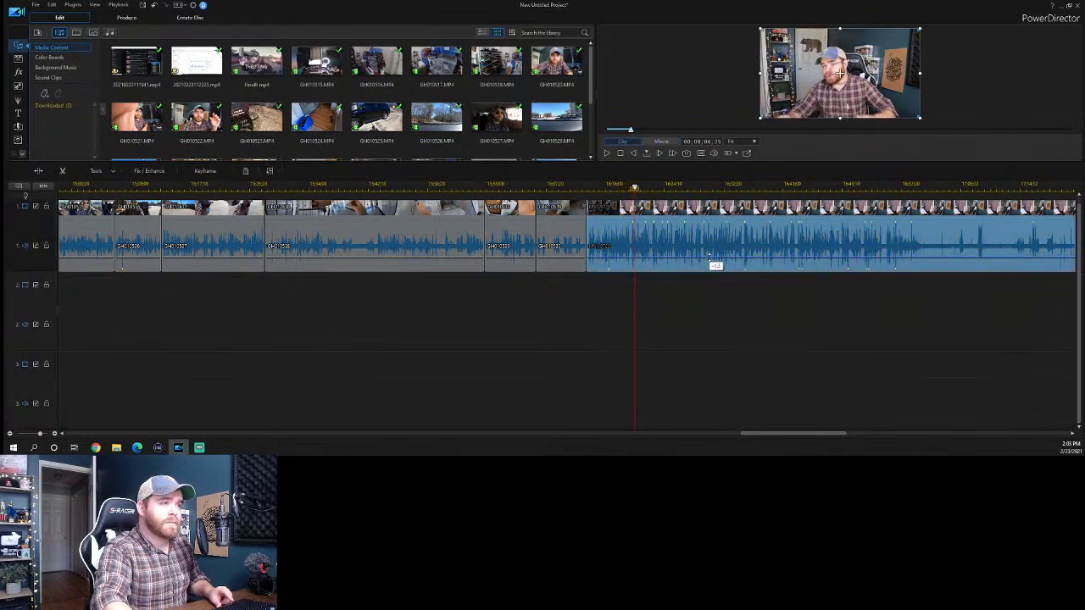
left_click_drag(706, 253, 709, 255)
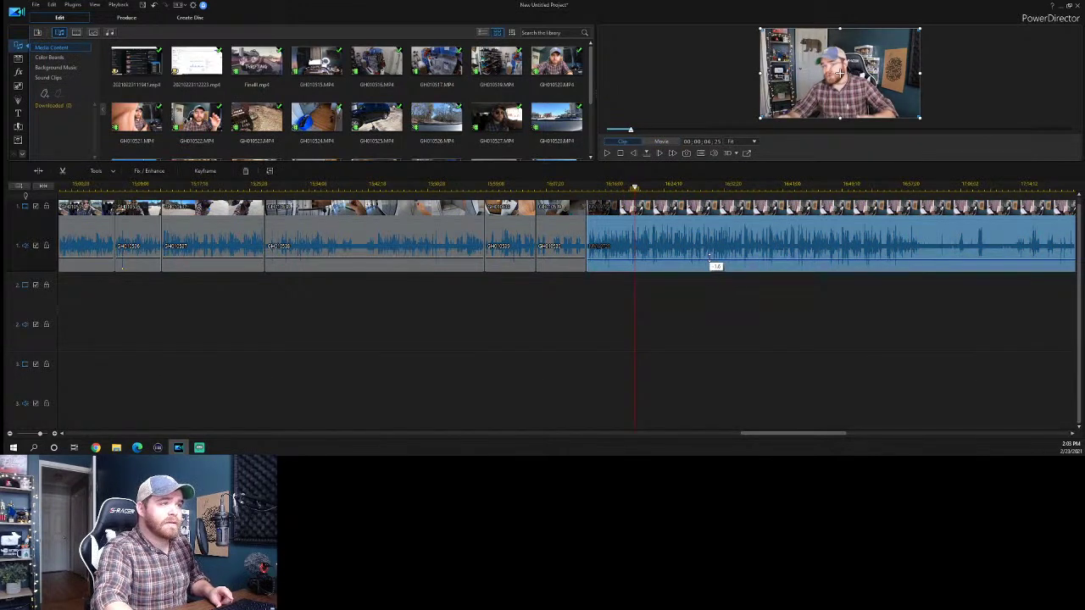
left_click_drag(709, 256, 709, 262)
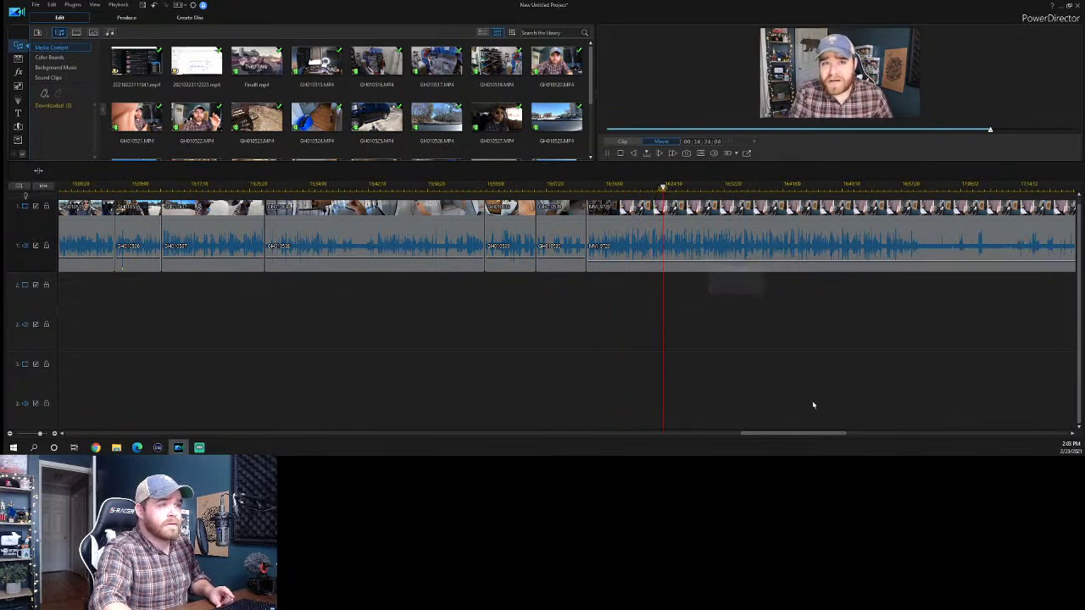
Play through MVI_9720 to the end of the first talking section and split it at 00:16:55:03.
left_click_drag(798, 434, 814, 435)
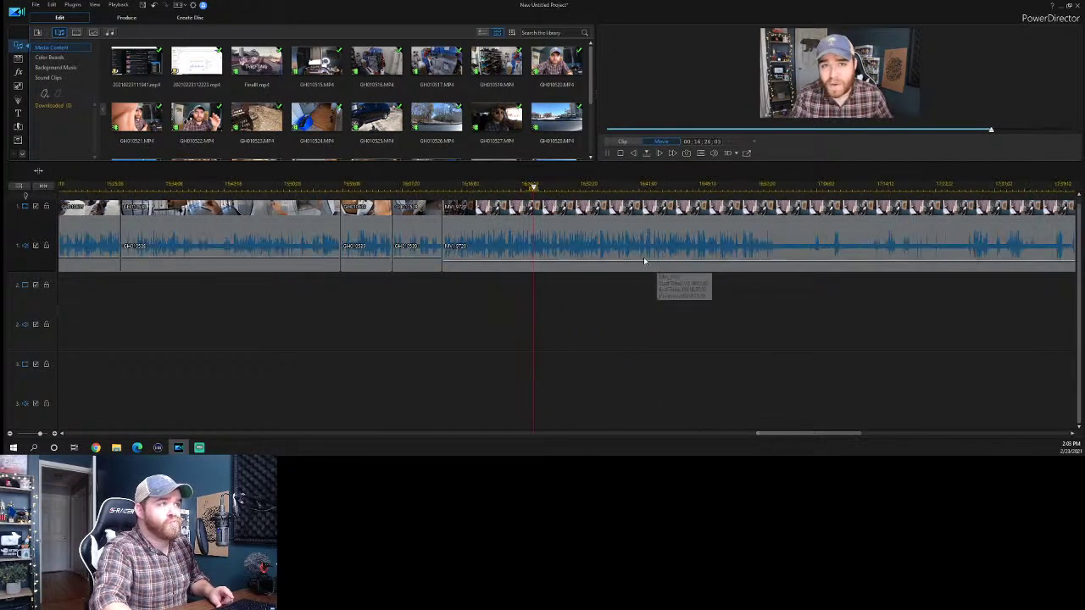
scroll(607, 191, "down", 1)
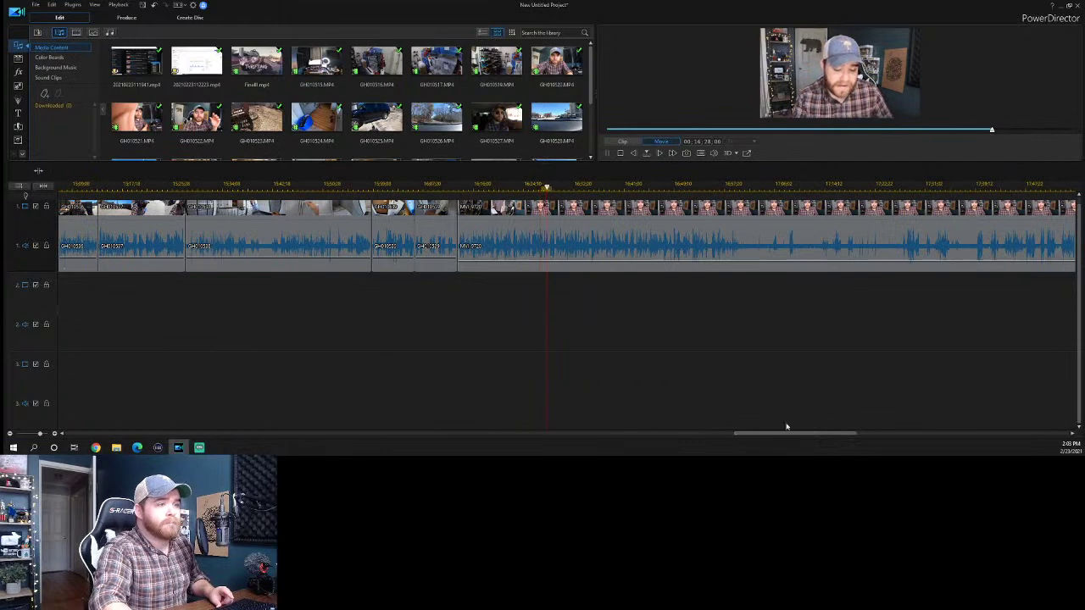
left_click_drag(790, 438, 800, 437)
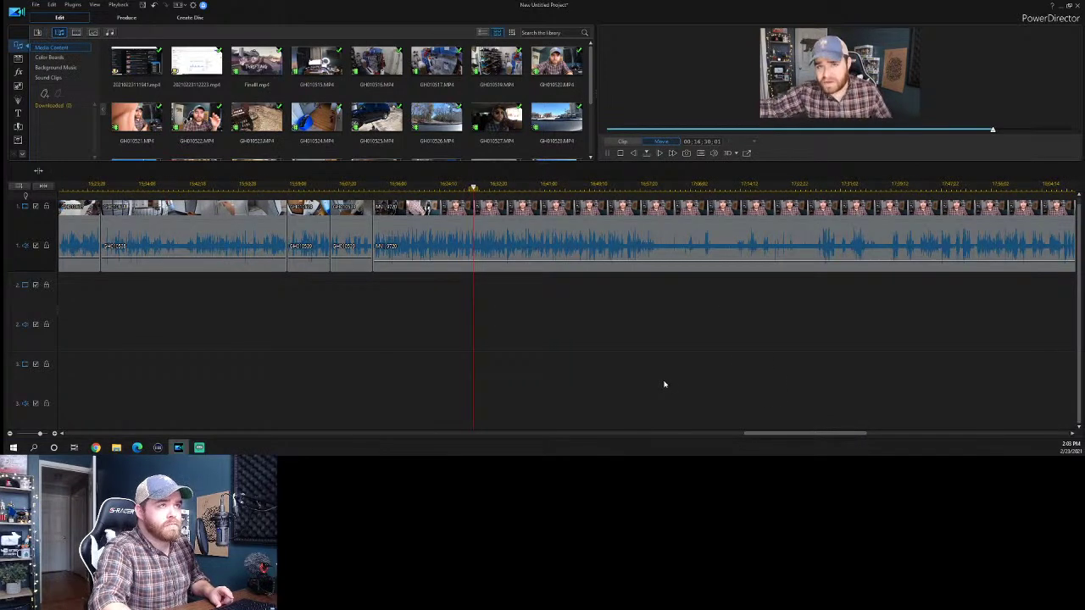
left_click(520, 185)
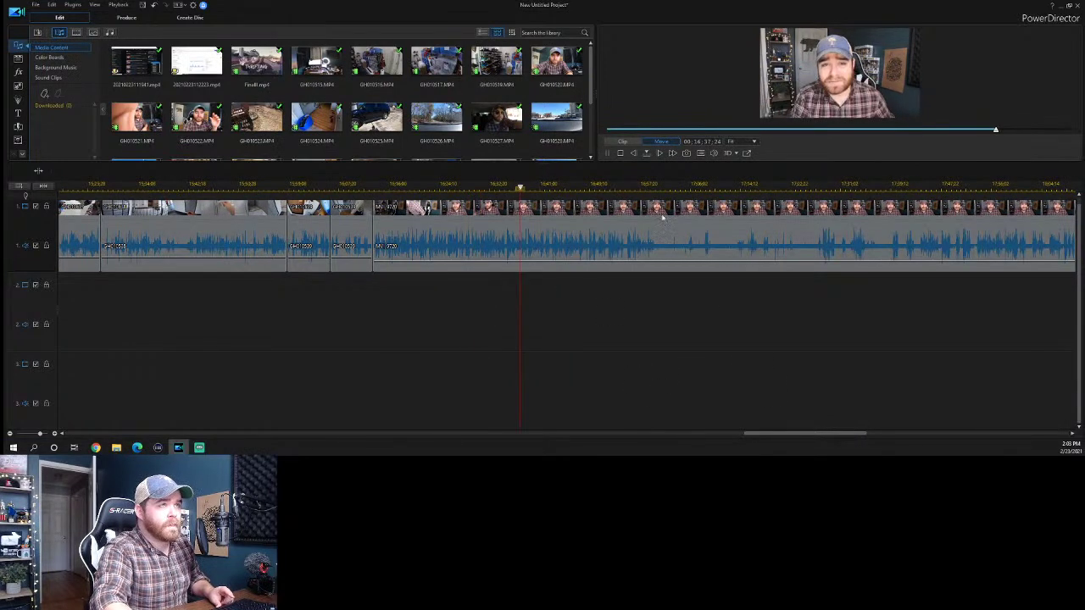
left_click(624, 187)
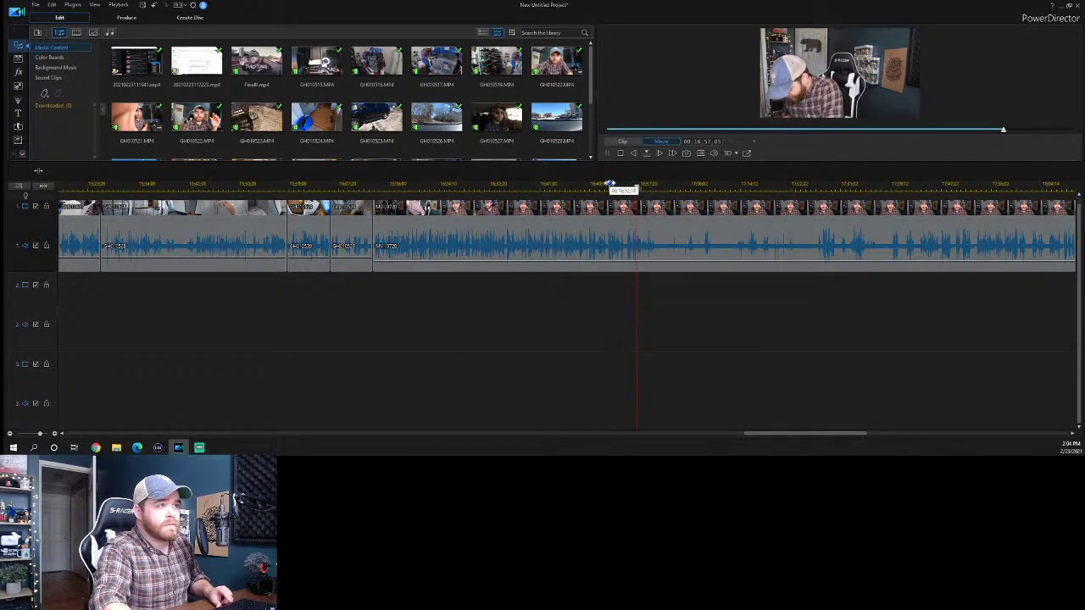
left_click(610, 185)
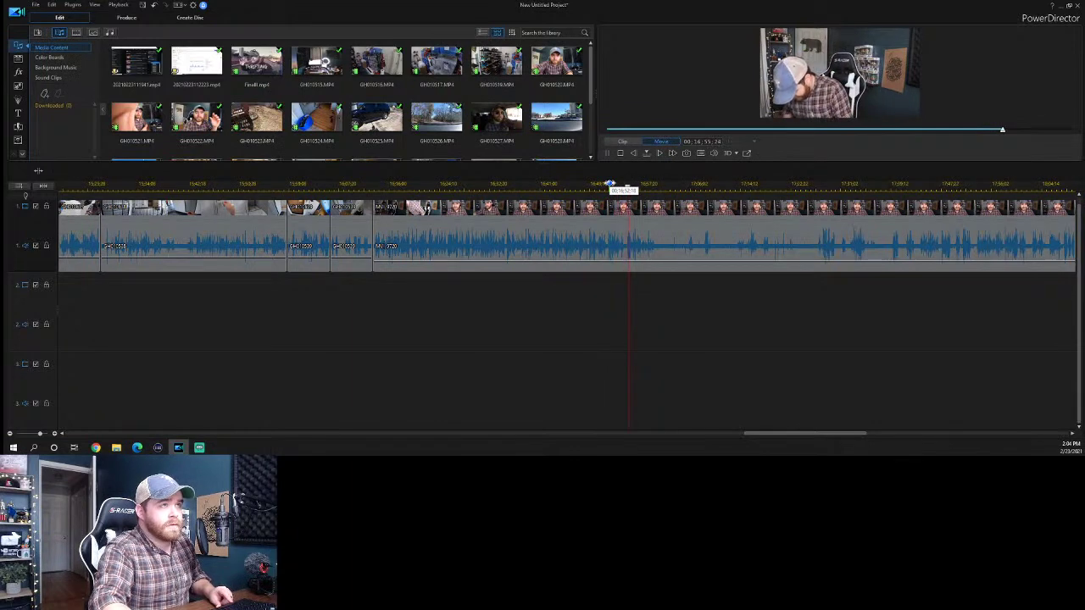
left_click(610, 184)
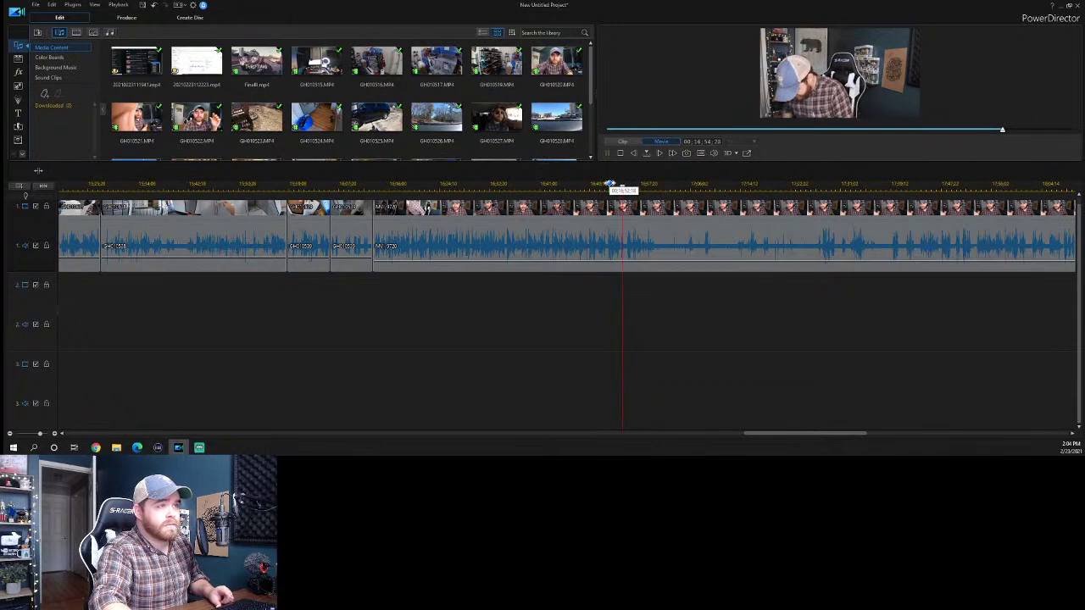
key("ctrl+t")
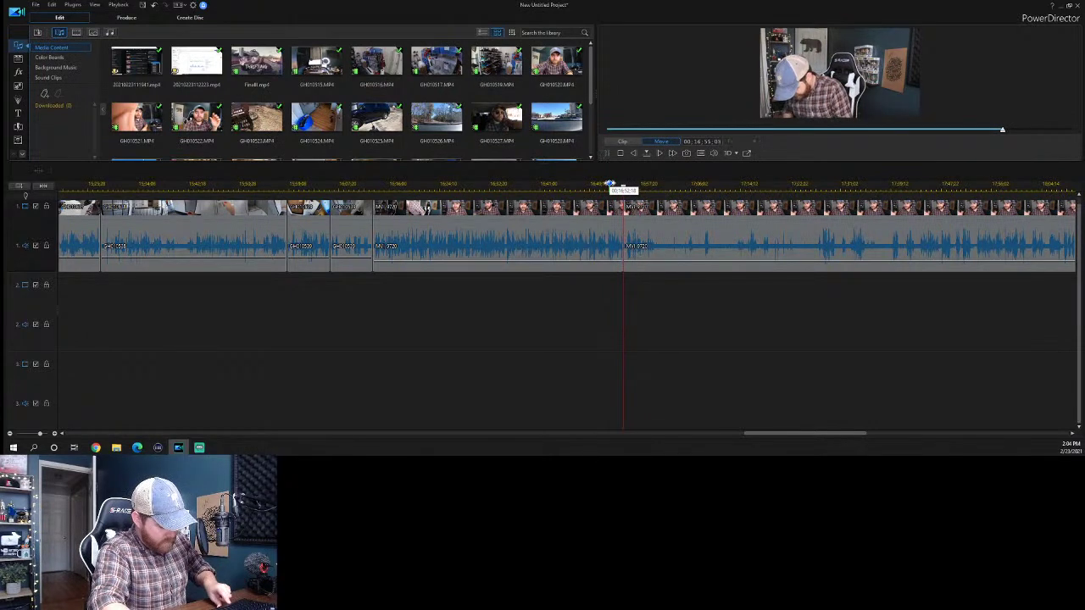
Delete the short piece of MVI_9720 right after the split near 00:16:55 and play across the join.
left_click(629, 222)
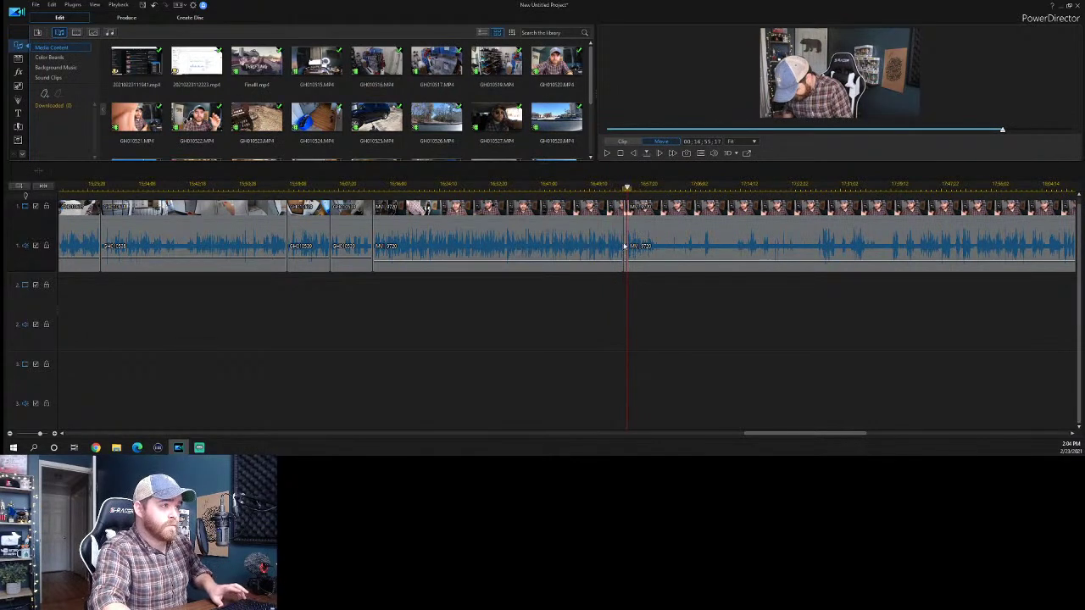
key("ctrl+Delete")
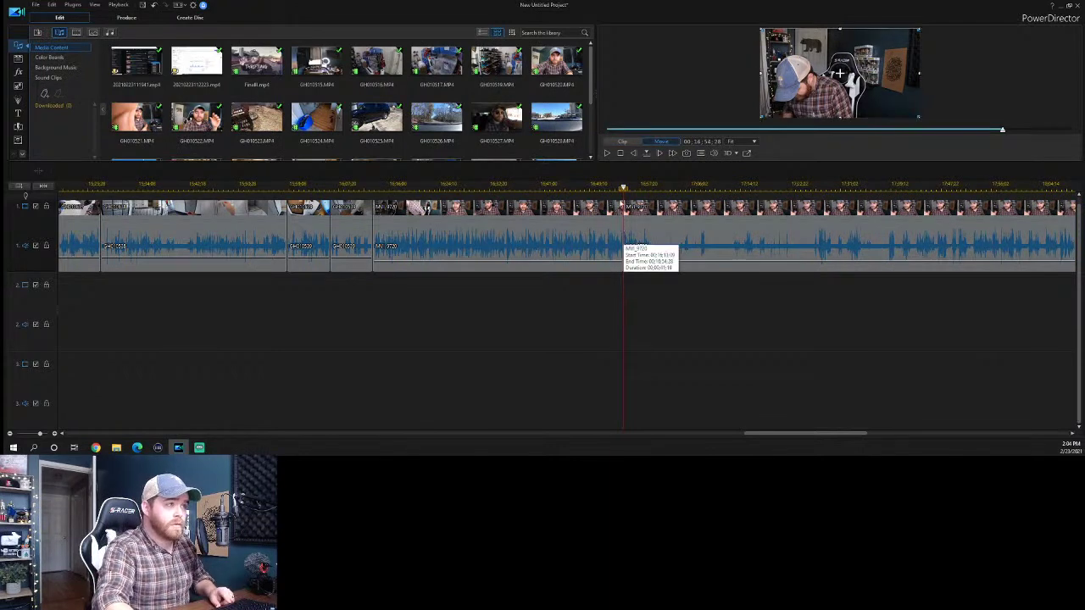
key("space")
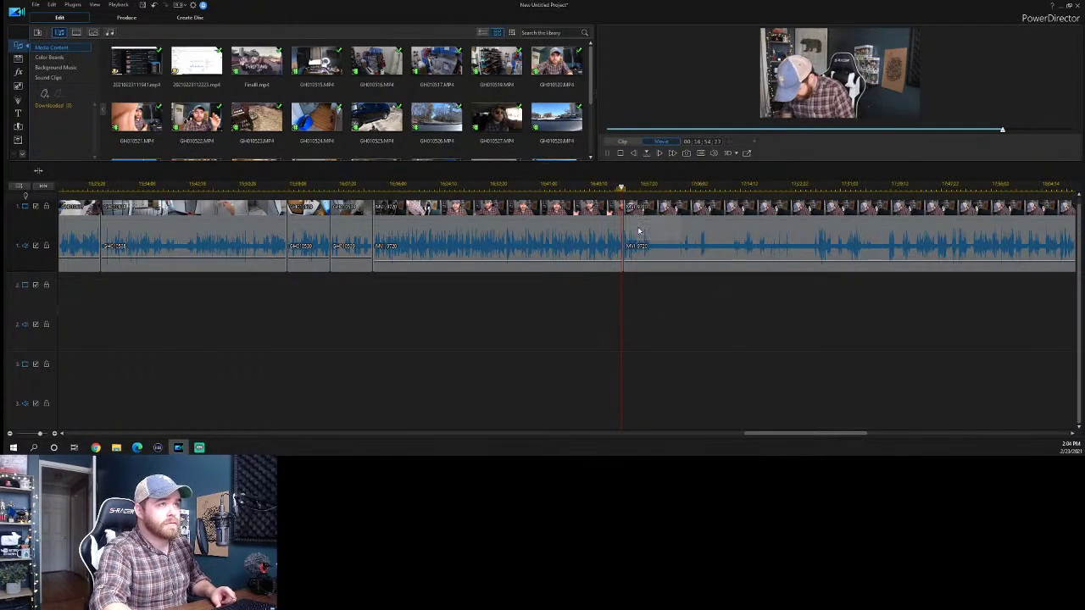
key("space")
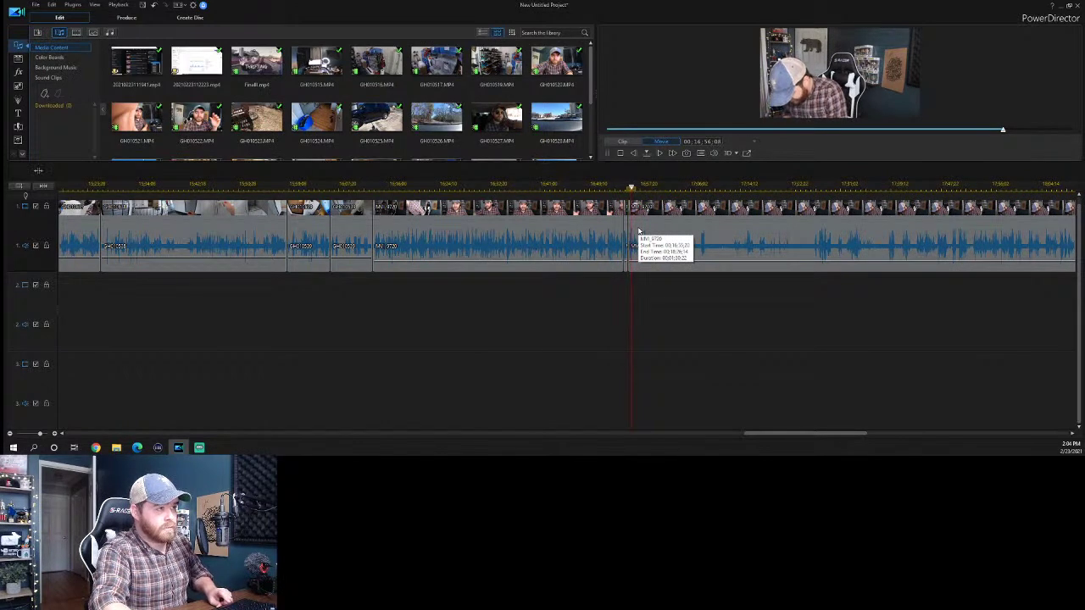
key("space")
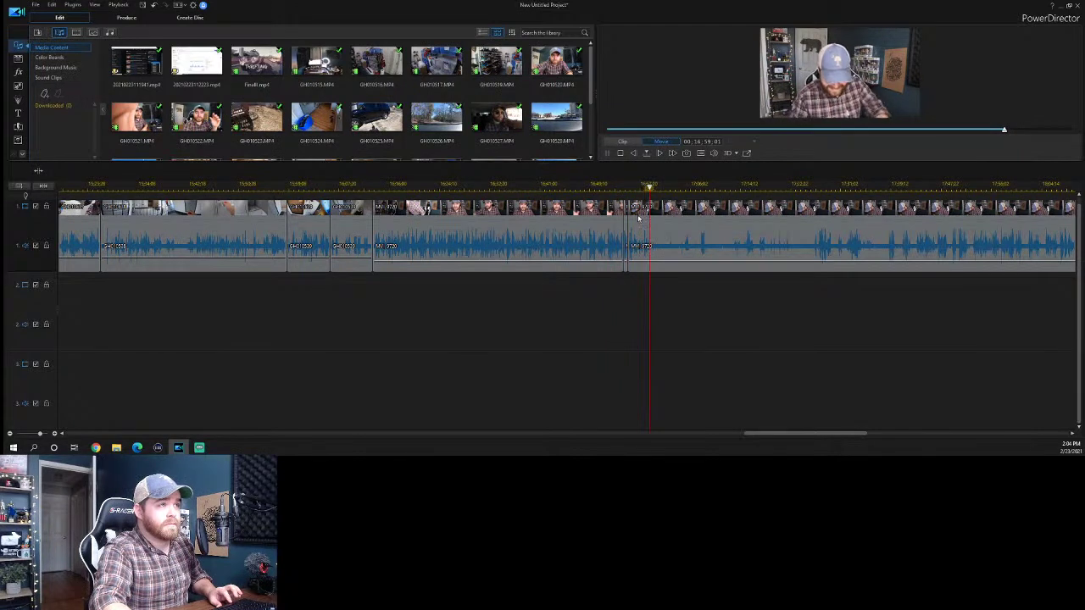
Split MVI_9720 at 00:16:59:04 and about 00:17:20, and delete the section between the two splits.
left_click(639, 187)
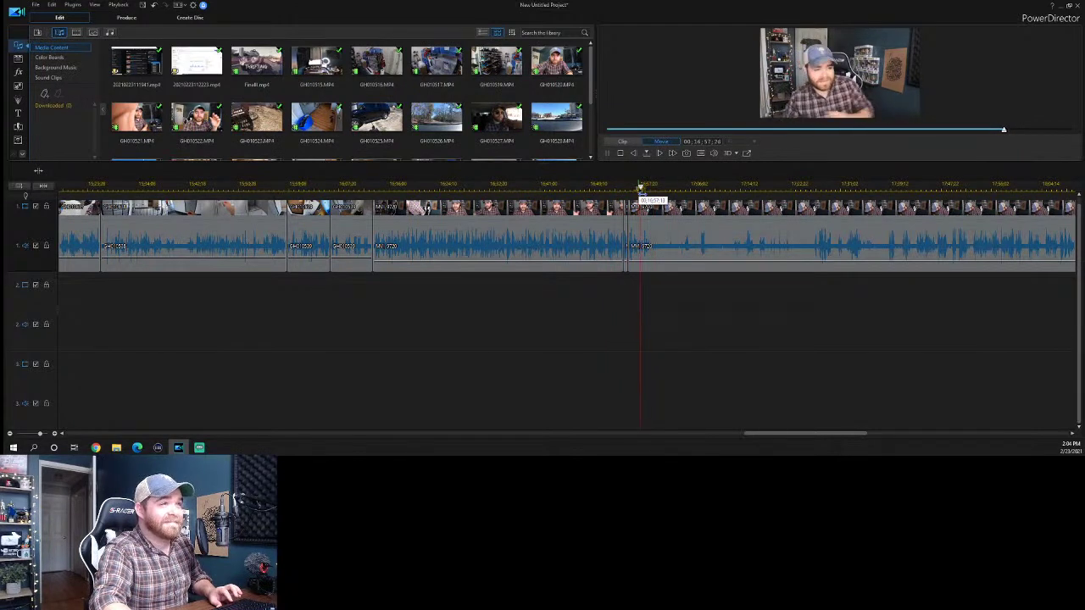
key("space")
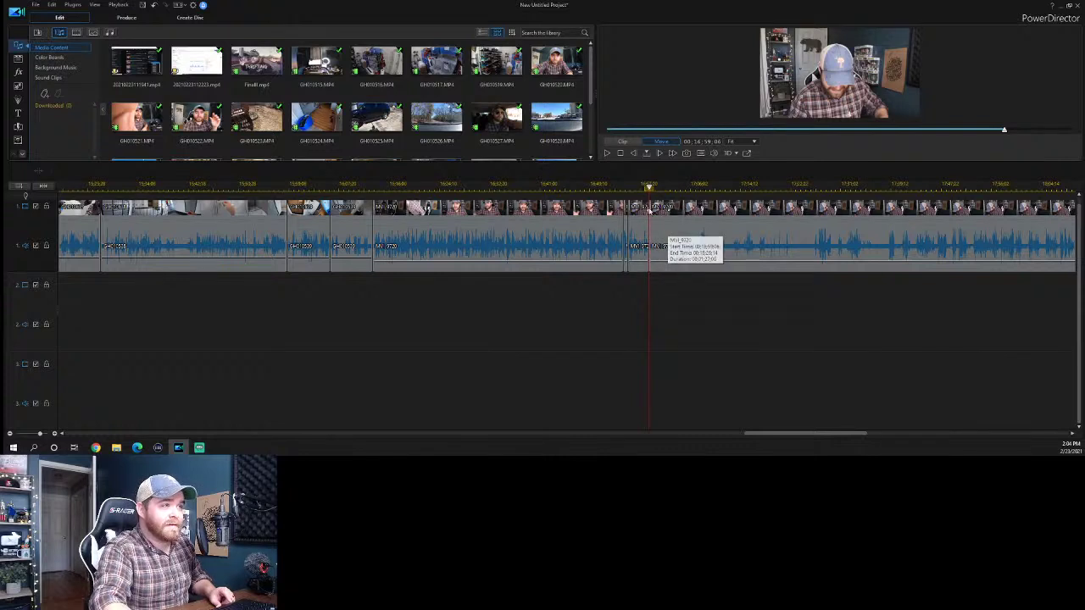
left_click(760, 184)
left_click(820, 184)
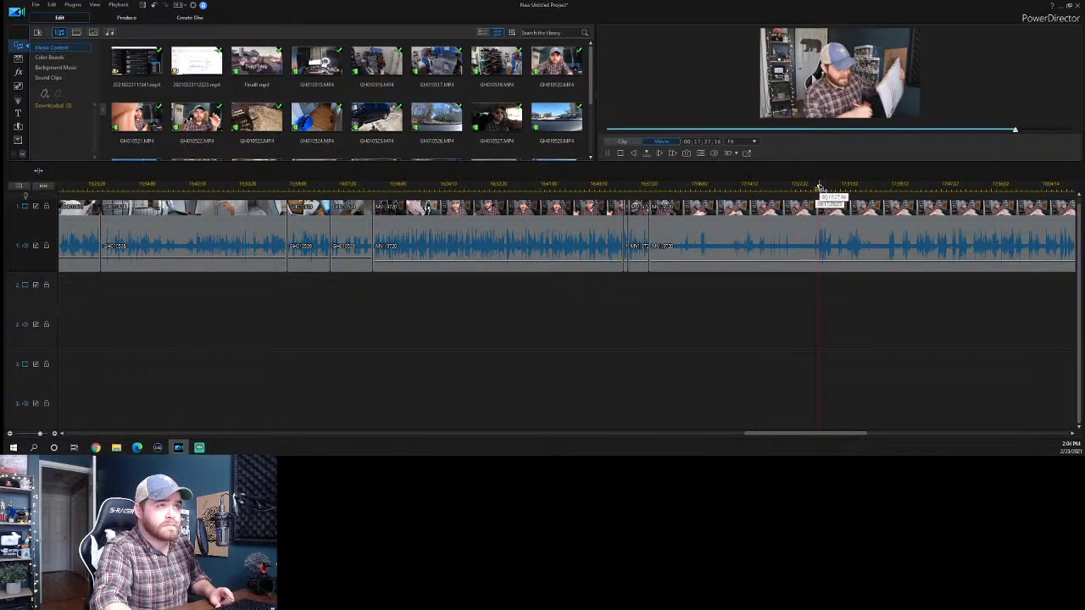
left_click_drag(820, 185, 772, 185)
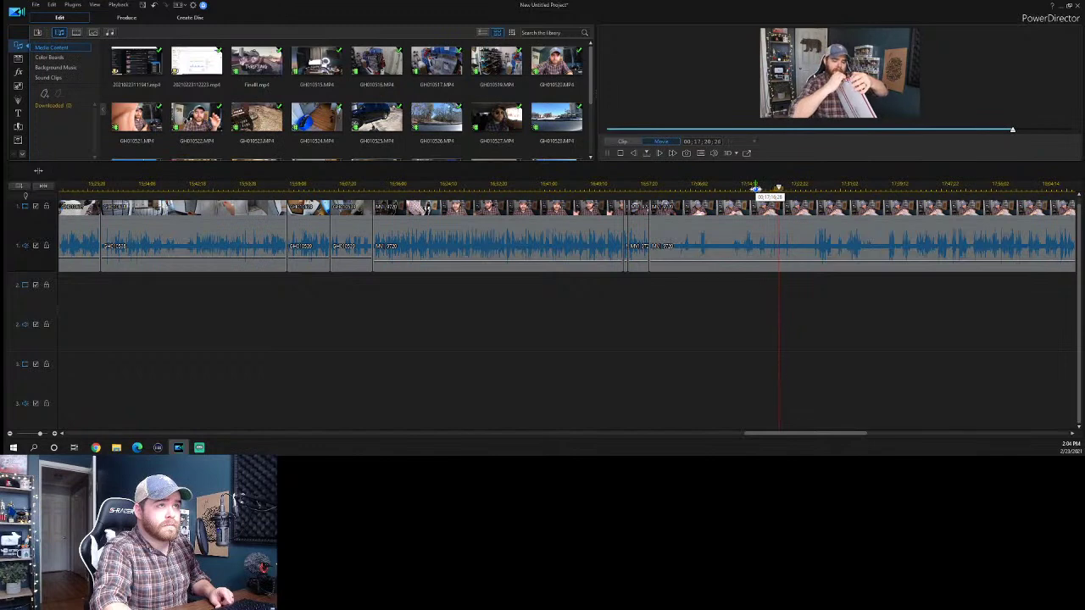
key("ctrl+t")
left_click(741, 236)
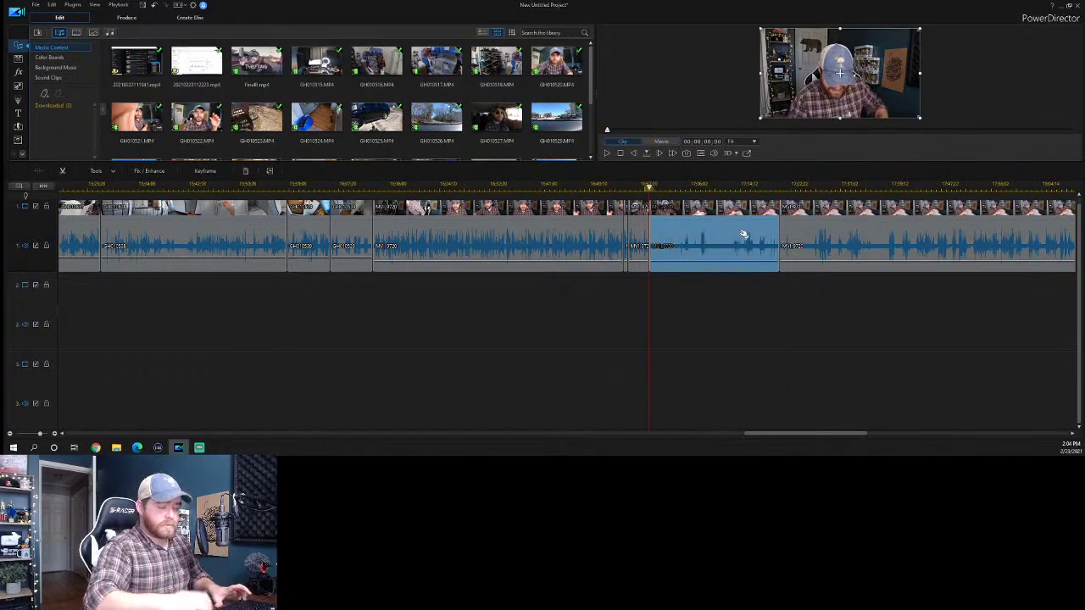
key("Delete")
Play across the new join, split MVI_9720 at 00:17:06:14 and about 00:17:10, and delete the section in between.
left_click(640, 185)
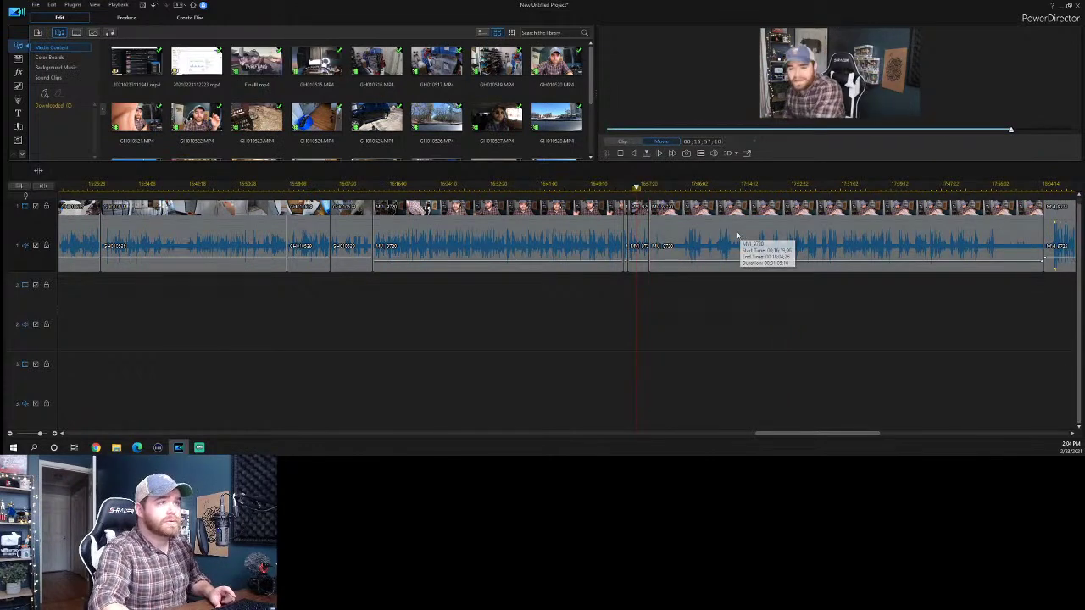
key("space")
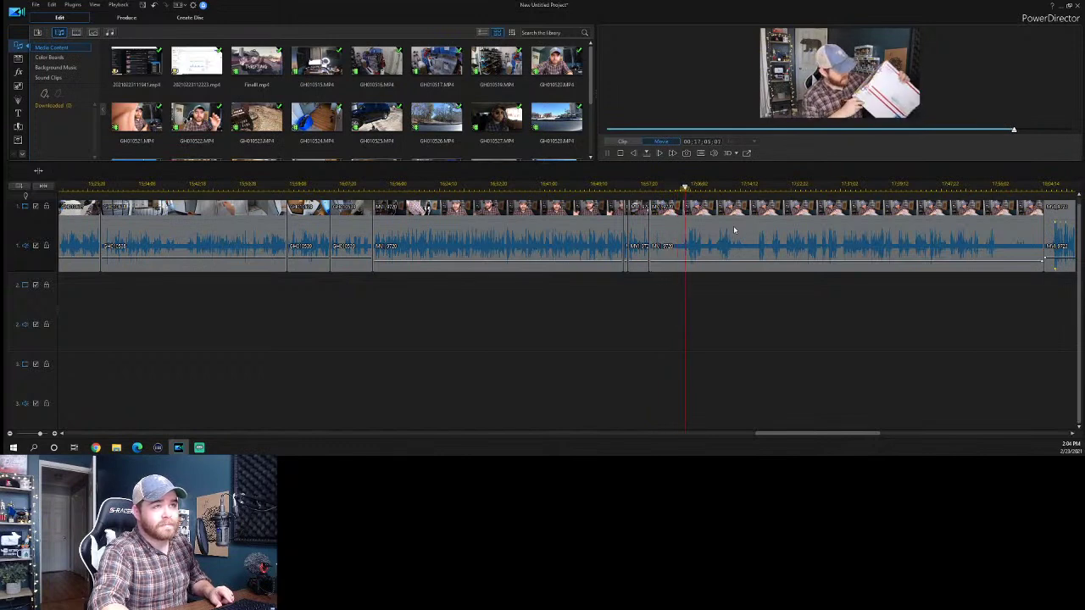
key("space")
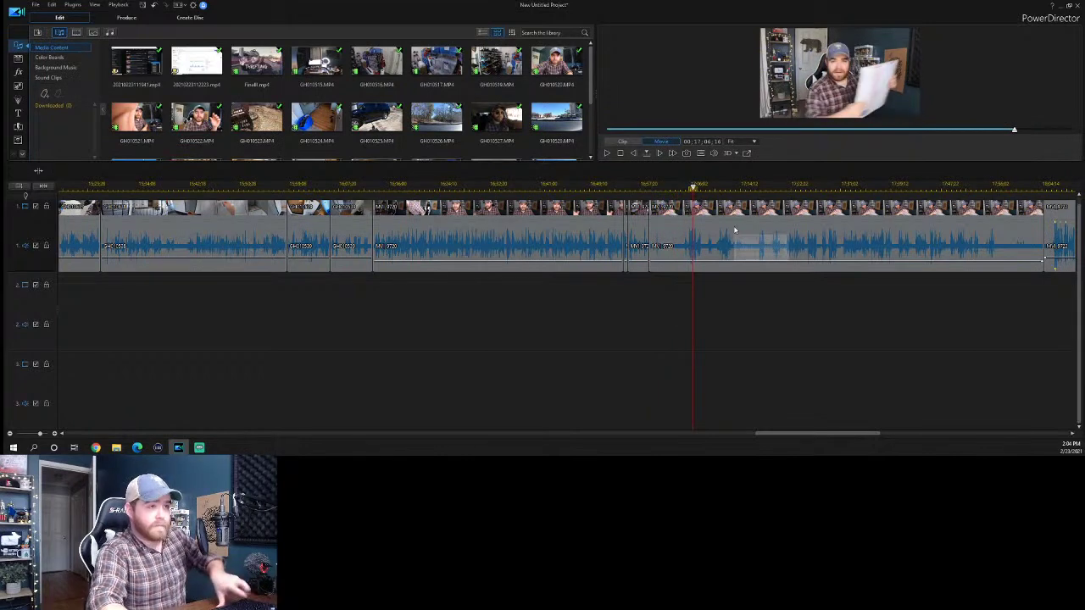
left_click(714, 187)
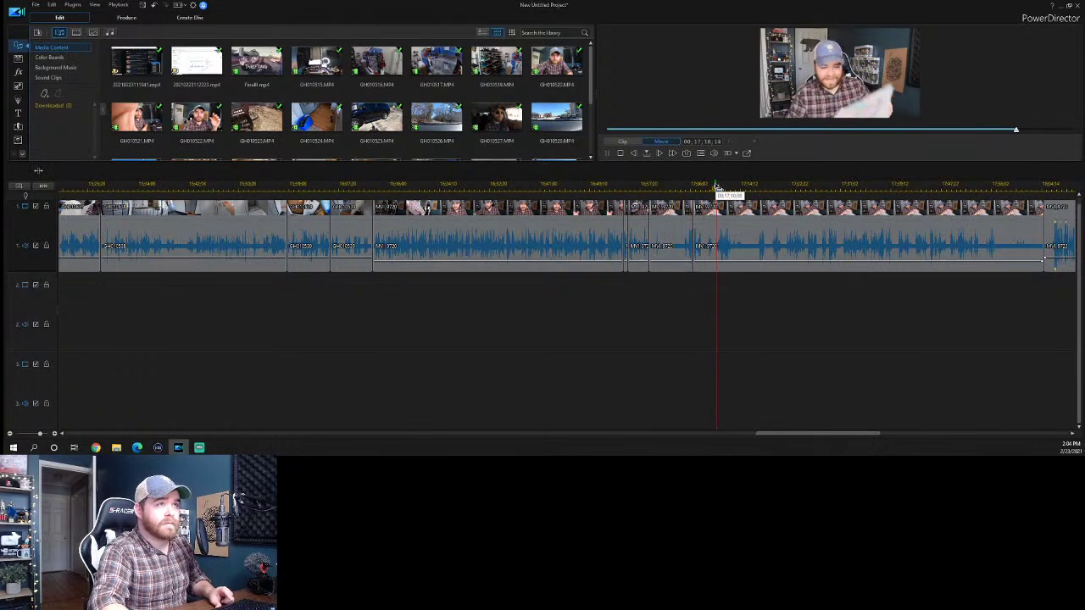
left_click(719, 185)
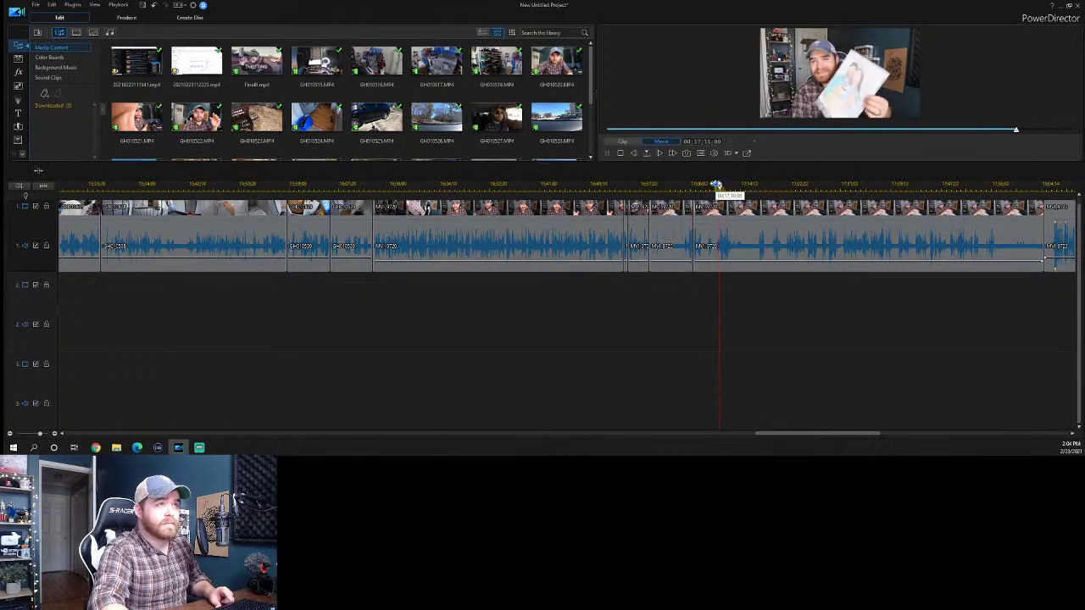
left_click(711, 238)
key("Delete")
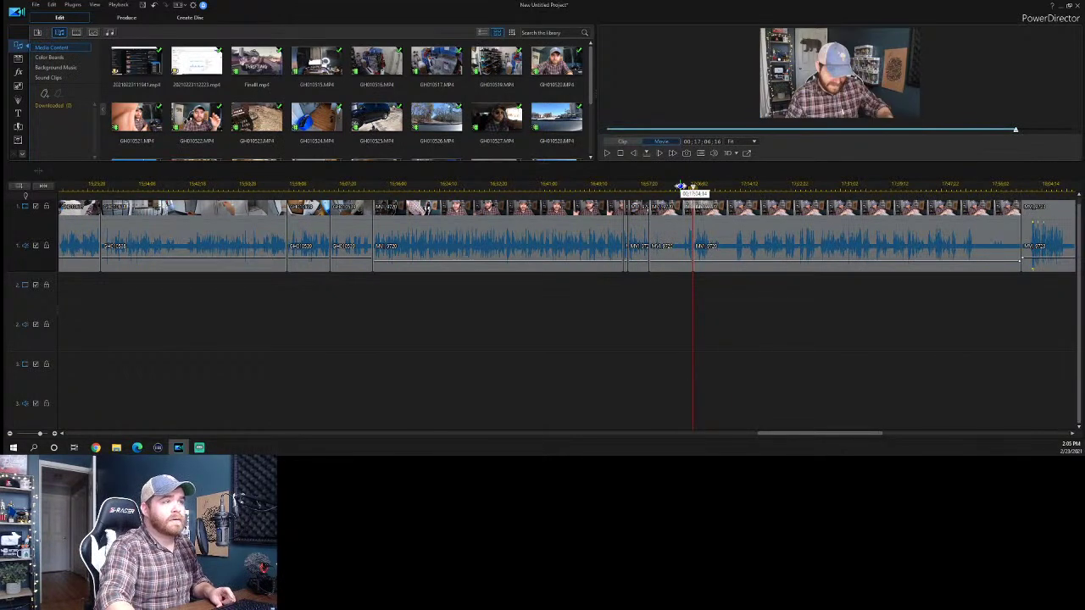
Play MVI_9720 through the part showing the artwork, split it at 00:17:53:18 and delete the leftover end piece.
left_click(680, 187)
key("space")
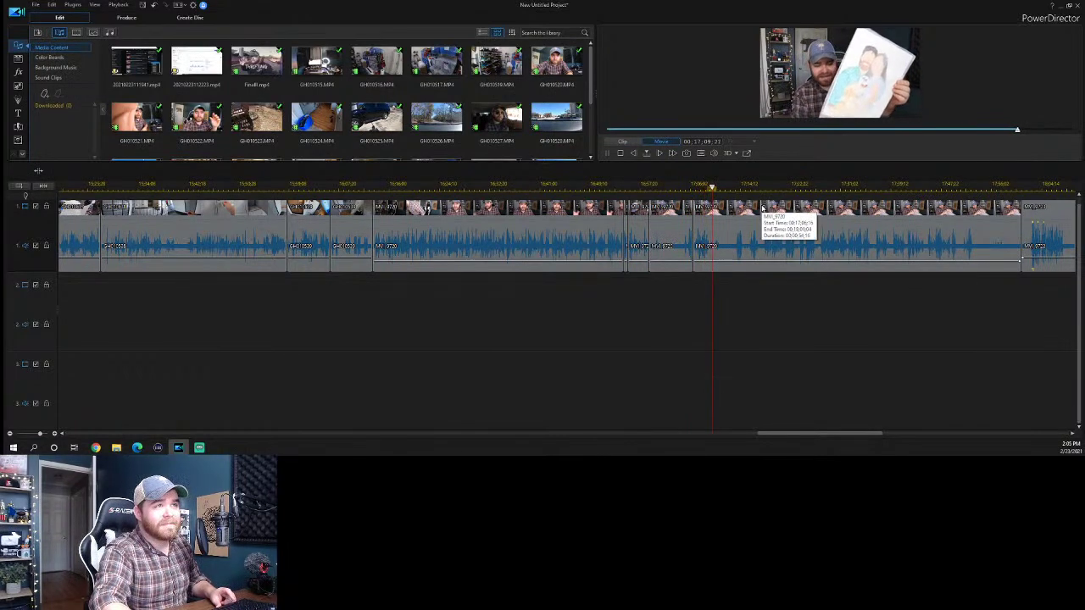
key("space")
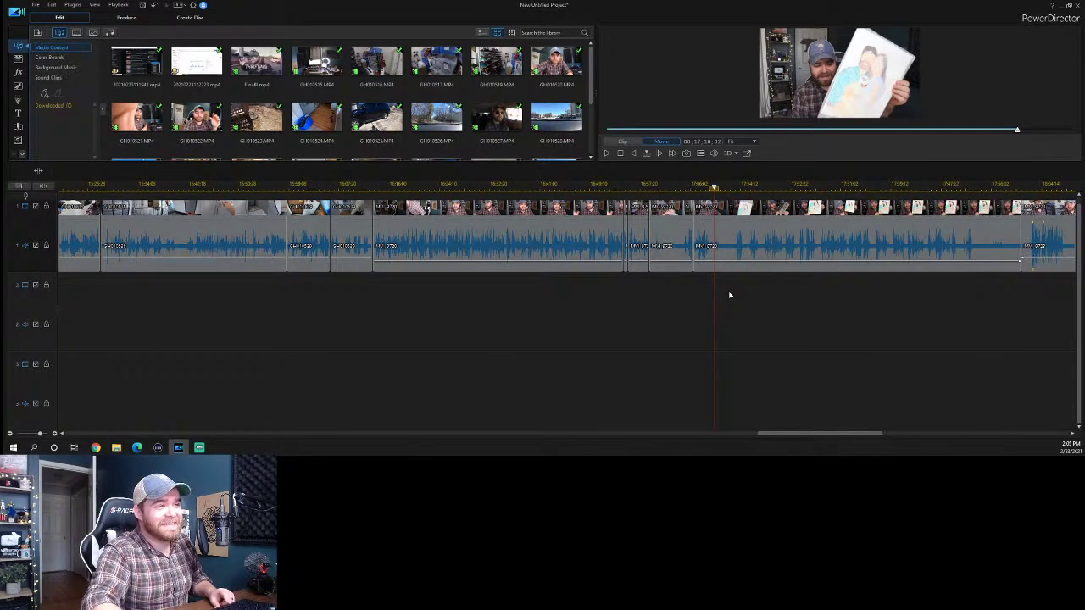
key("space")
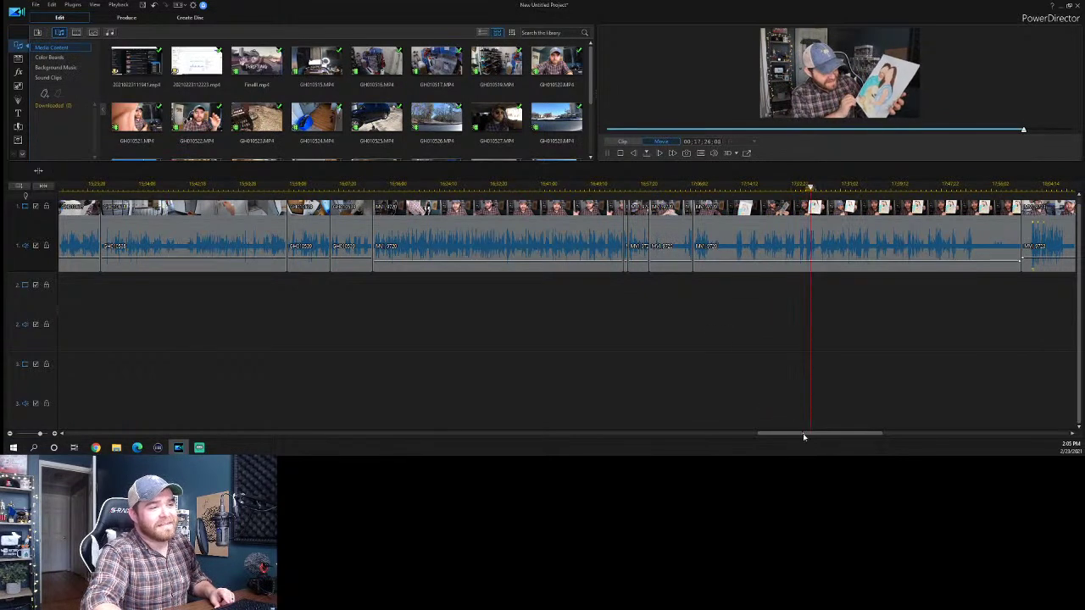
left_click_drag(803, 433, 806, 436)
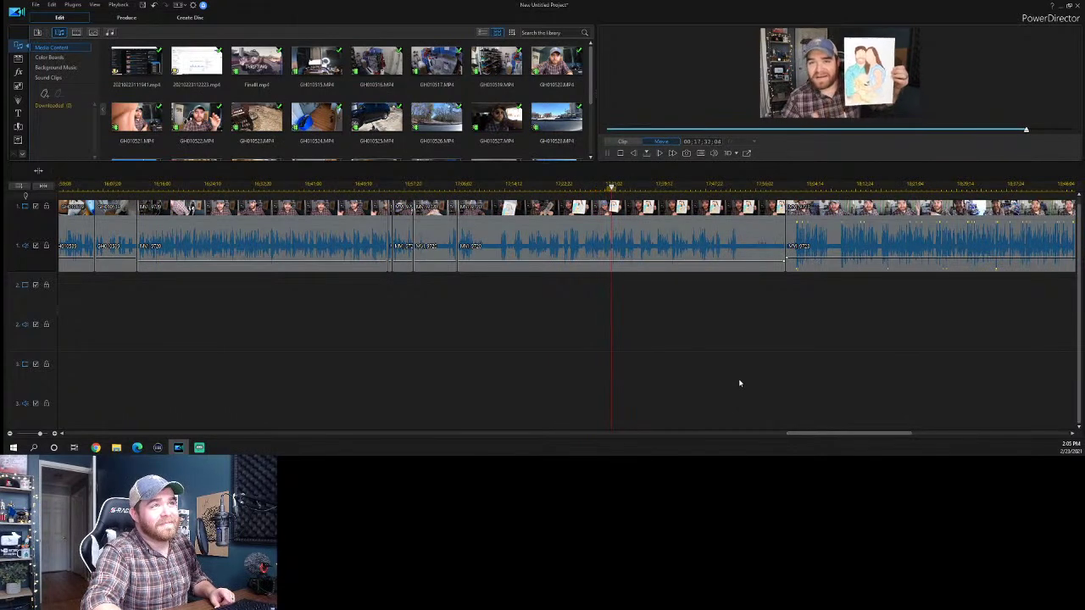
key("space")
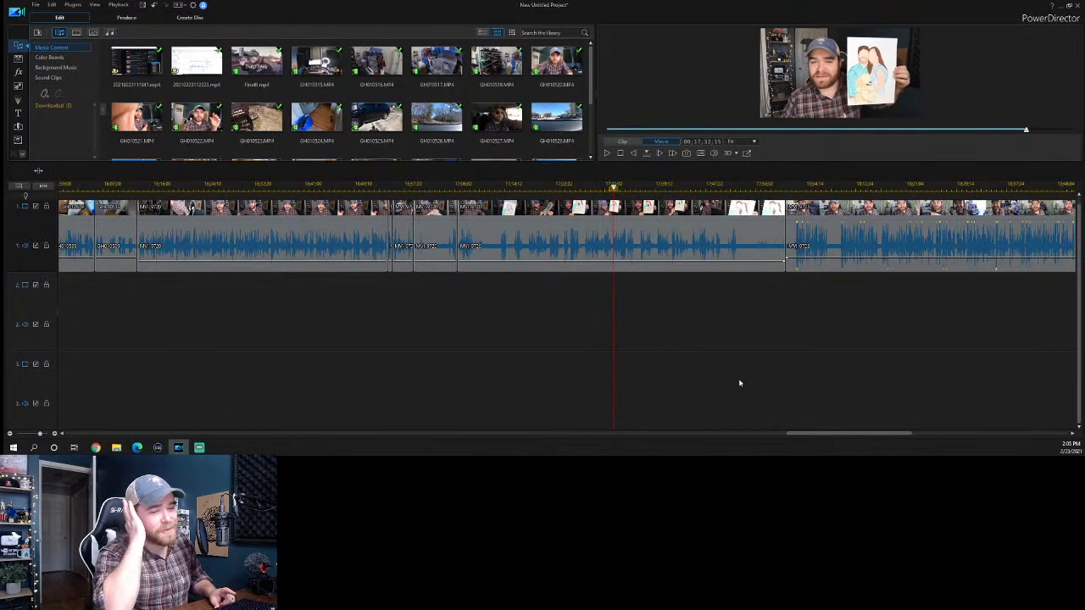
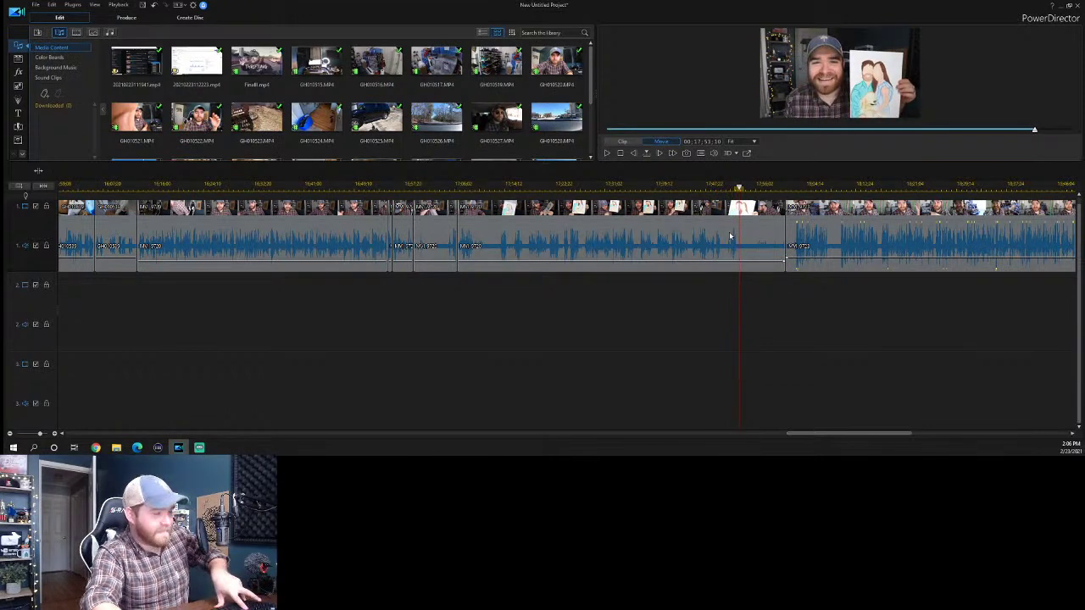
left_click(751, 237)
key("Delete")
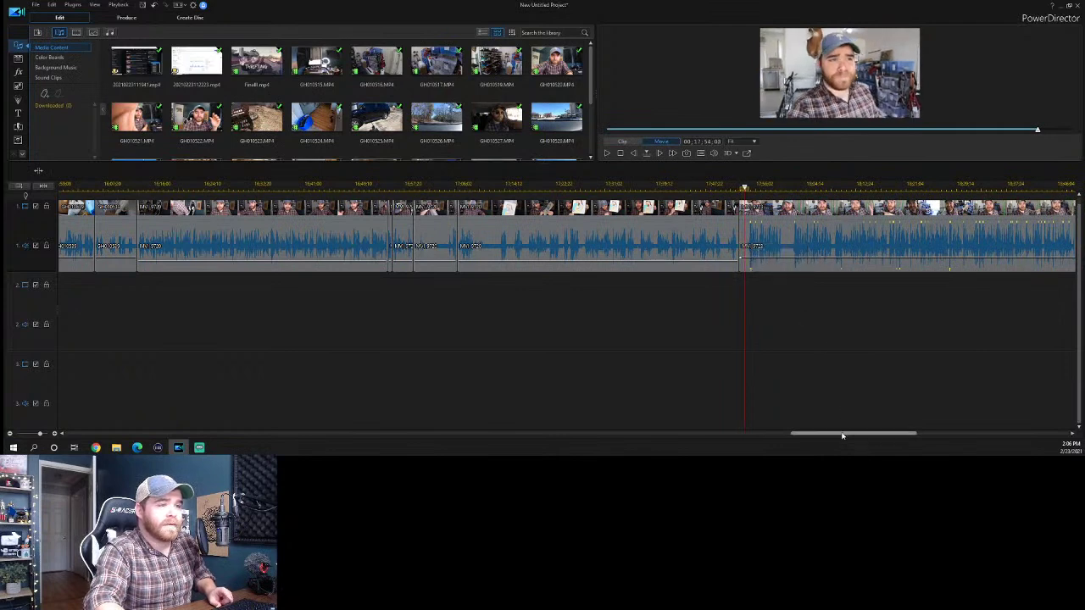
Sample the opening of the last clip, MVI_9723, and lower its audio volume.
left_click_drag(840, 435, 868, 436)
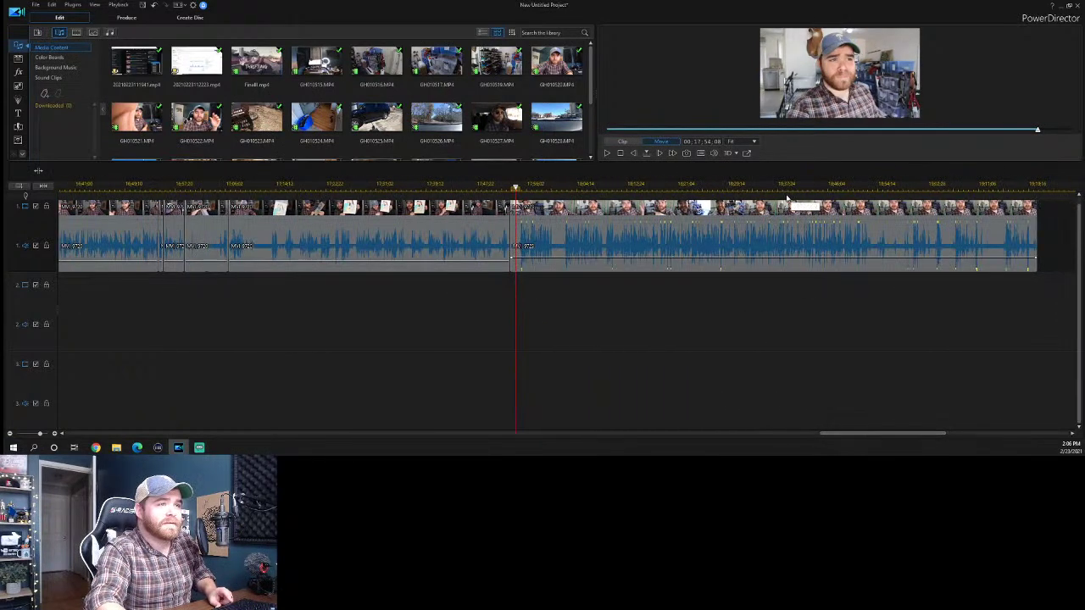
left_click(562, 187)
key("space")
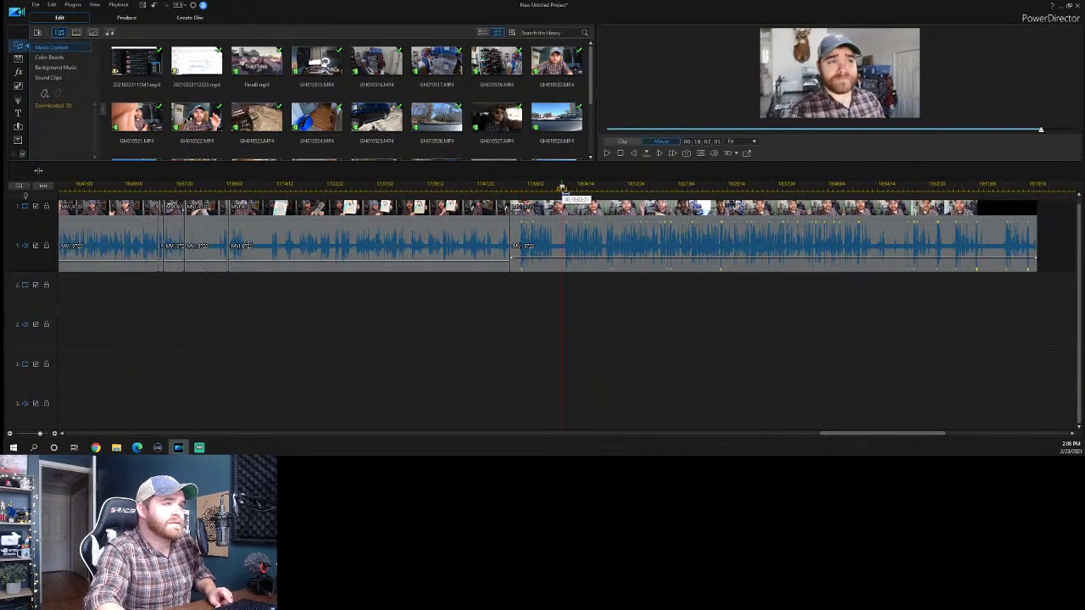
scroll(593, 237, "up", 1)
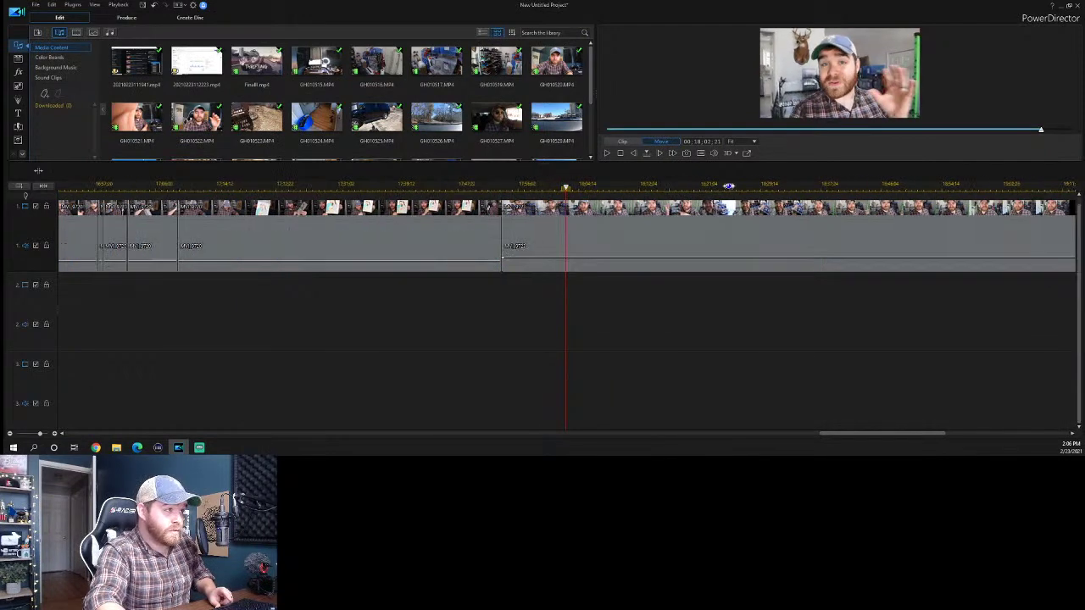
left_click(611, 241)
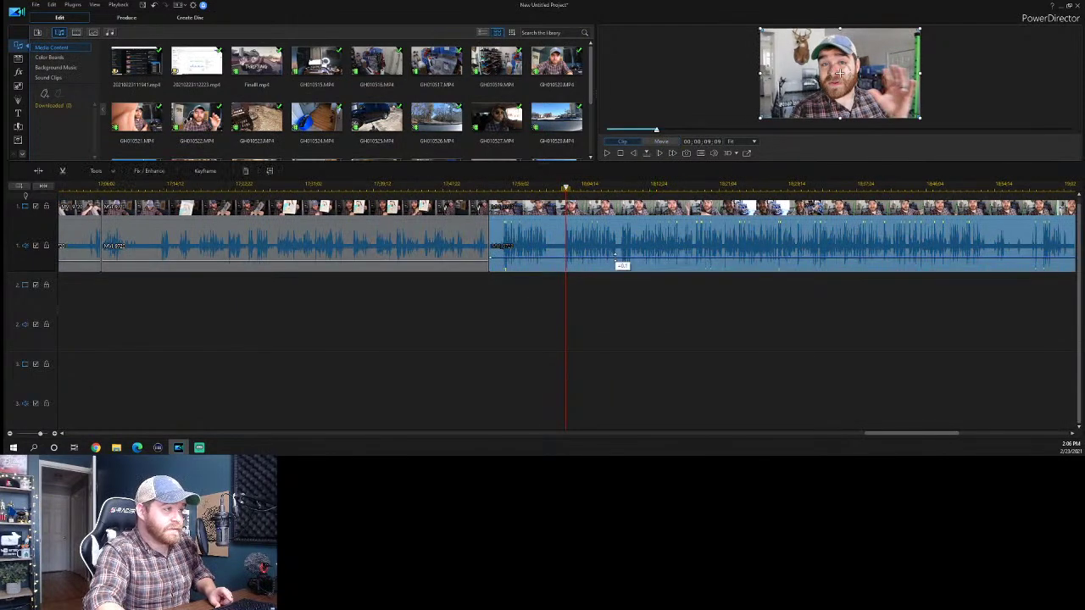
Split MVI_9723 at 00:18:02:19, delete its opening piece and play on from the new start.
left_click(553, 184)
key("space")
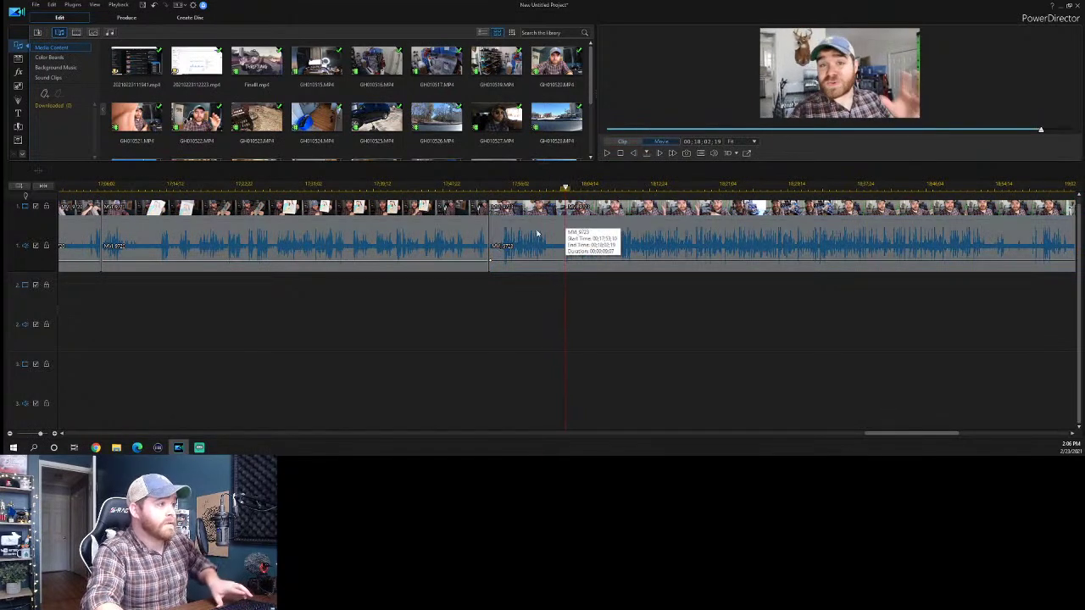
left_click(551, 229)
key("space")
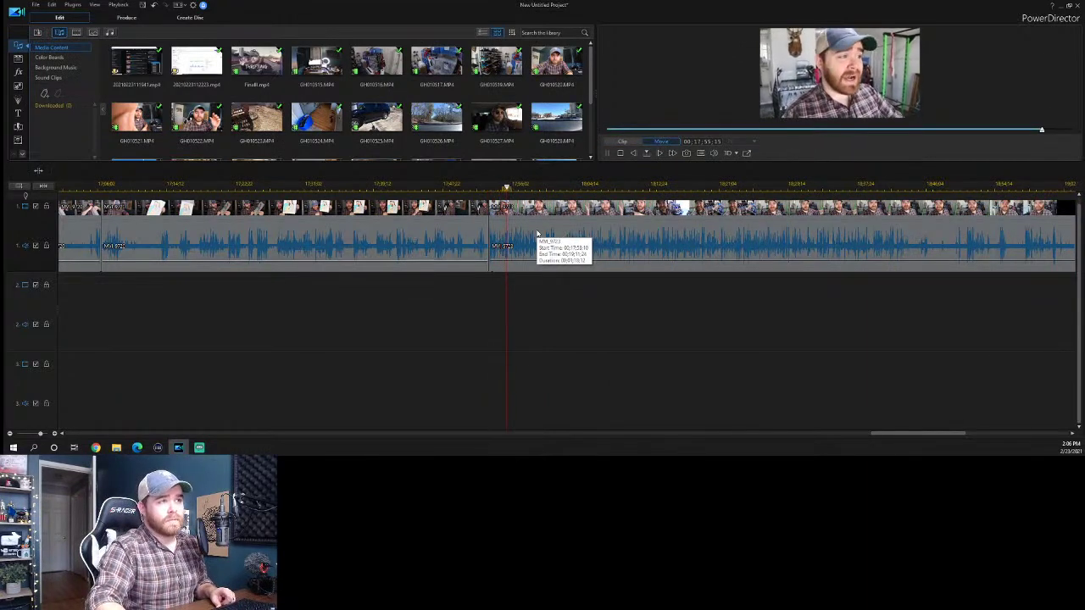
Play through the talking section of MVI_9723 and split the clip at 00:18:44:07.
left_click_drag(637, 186, 495, 193)
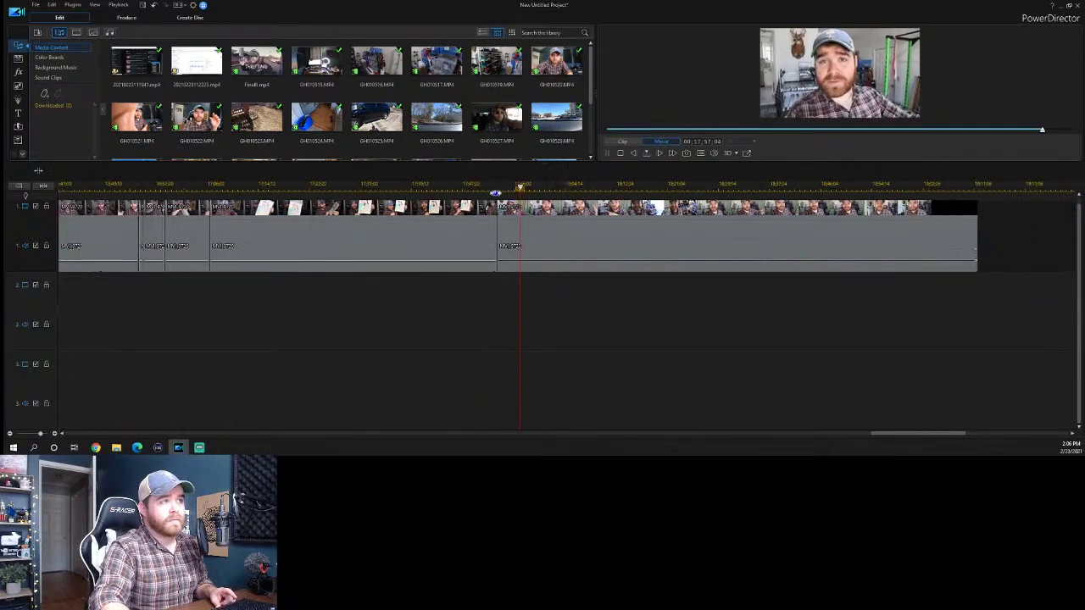
left_click(657, 186)
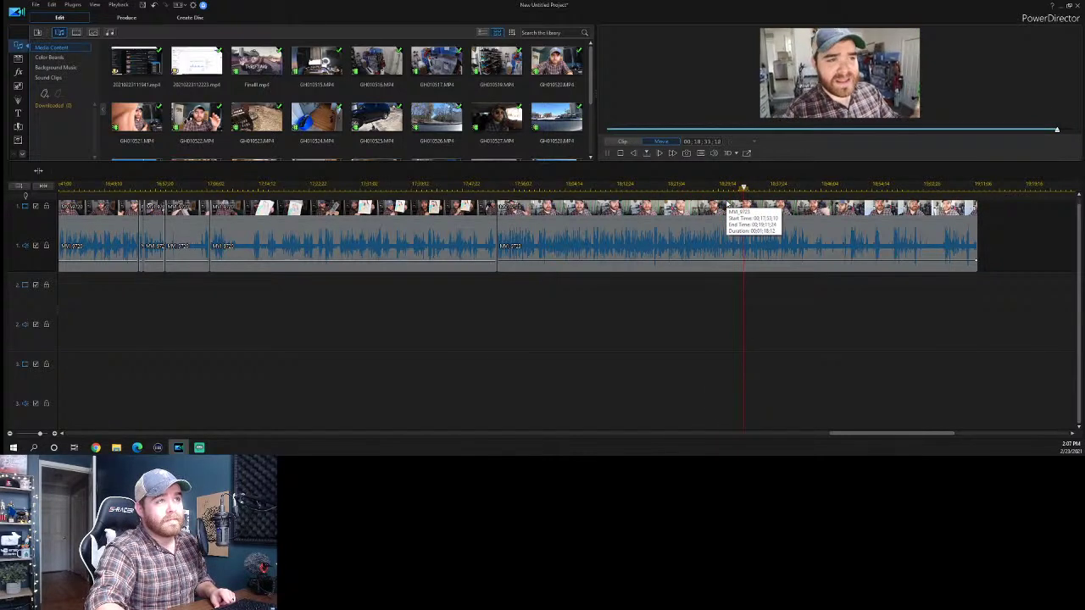
key("space")
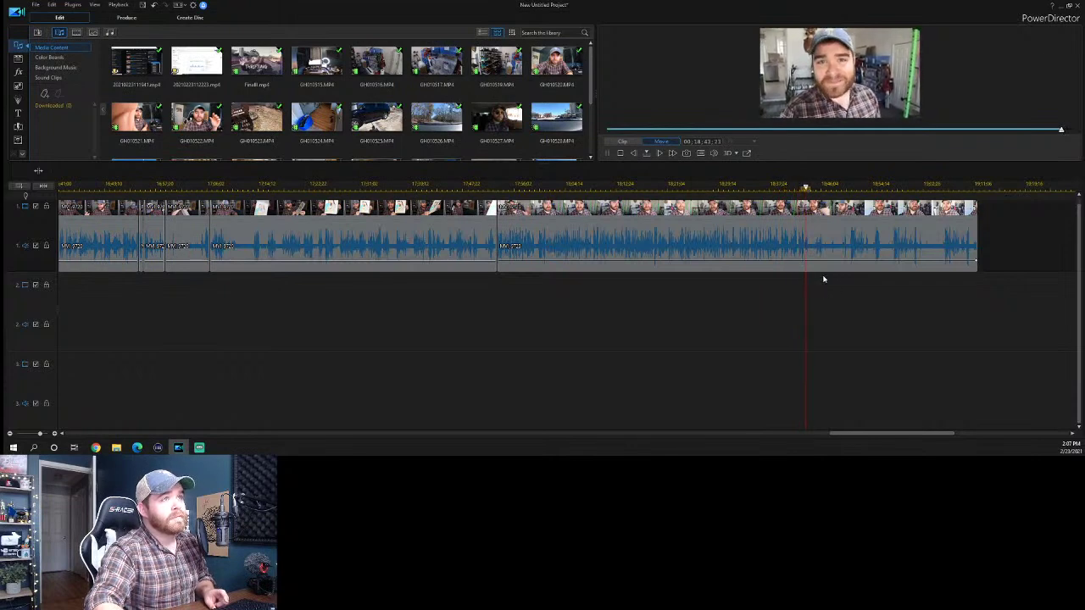
key("space")
key("ctrl+t")
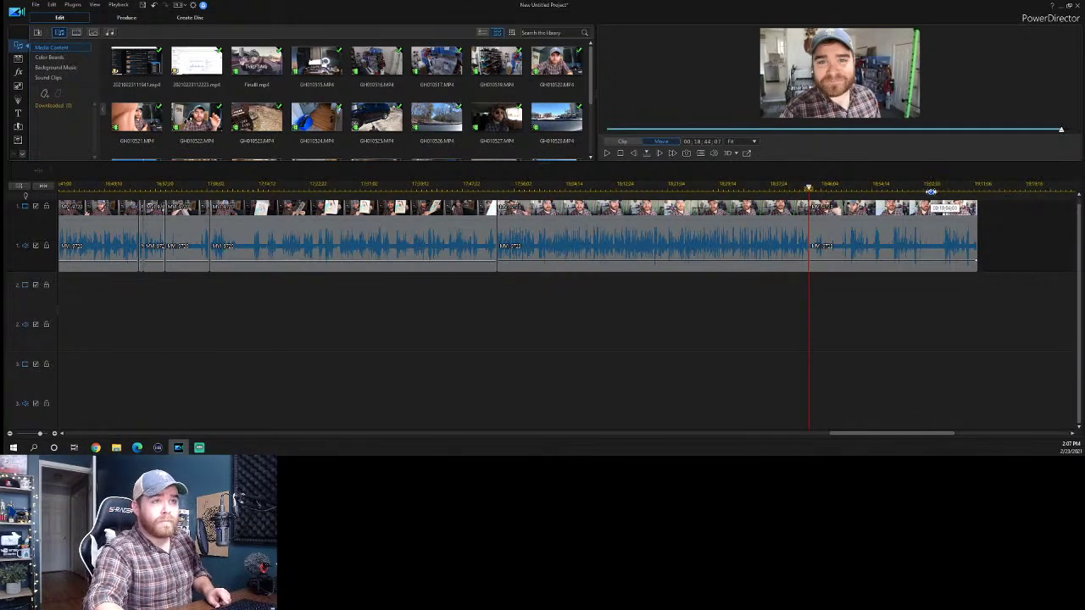
Split the last MVI_9723 piece at about 00:19:06 and delete the section between this cut and the previous one.
left_click(941, 187)
left_click_drag(943, 187, 945, 188)
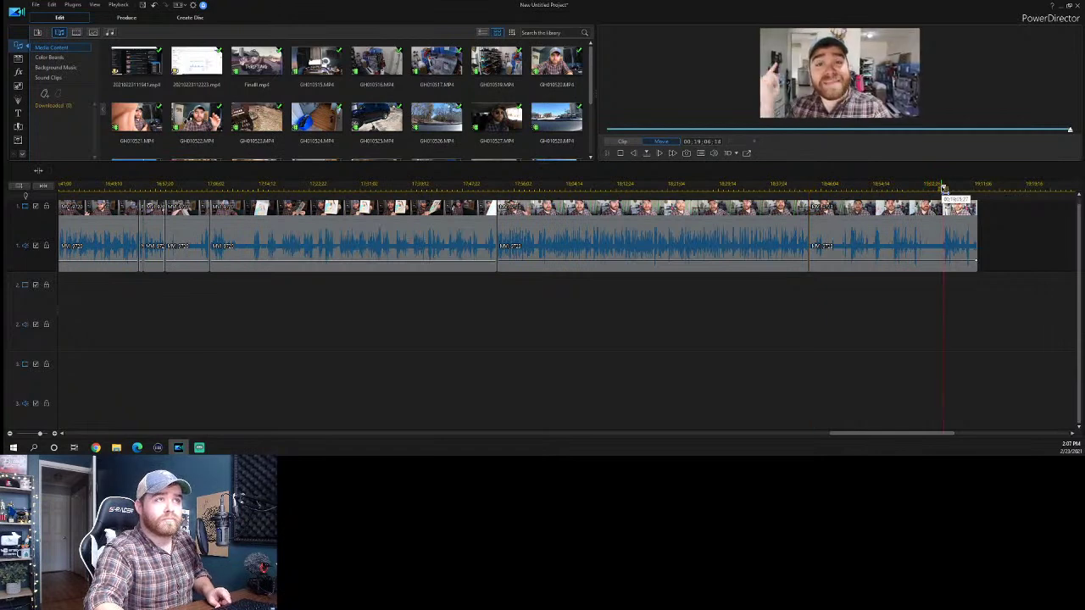
key("ctrl+t")
left_click(908, 230)
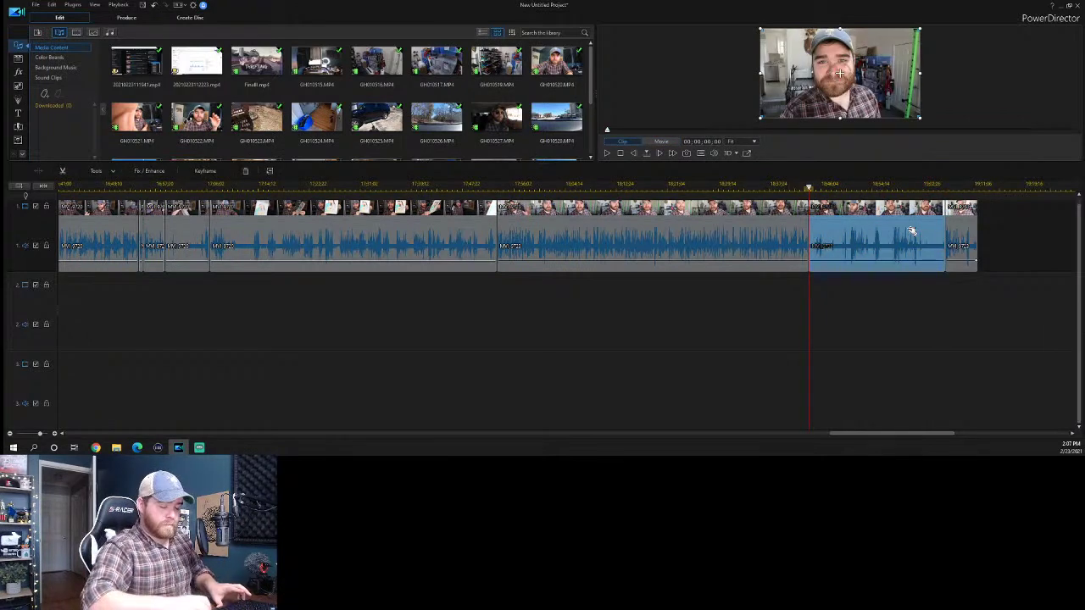
key("Delete")
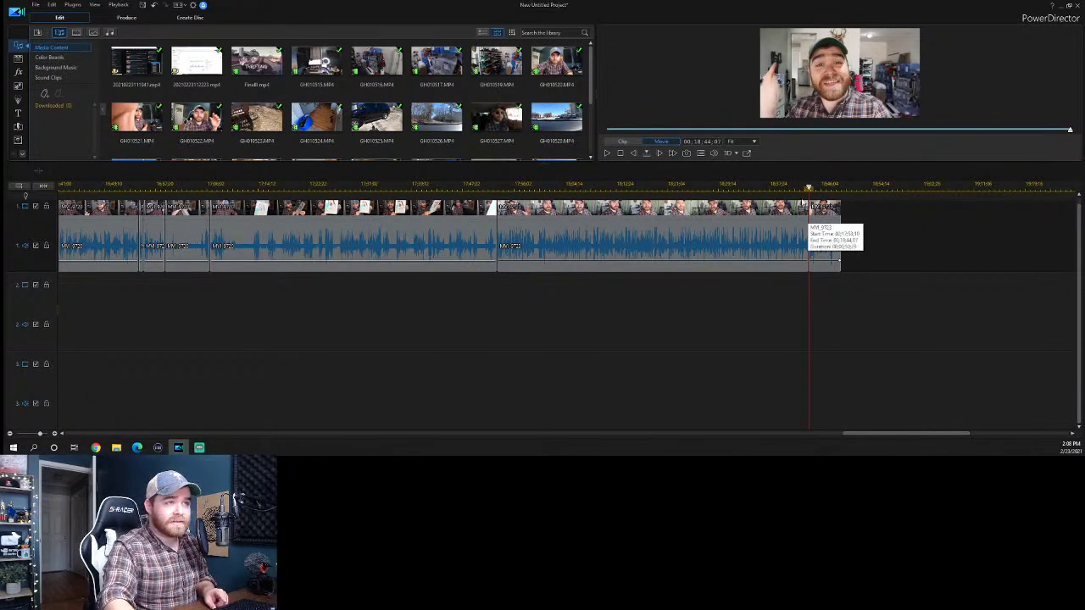
Play across the new join in MVI_9723, split the clip at 00:18:48:01 and delete the leftover end piece.
left_click_drag(808, 189, 804, 193)
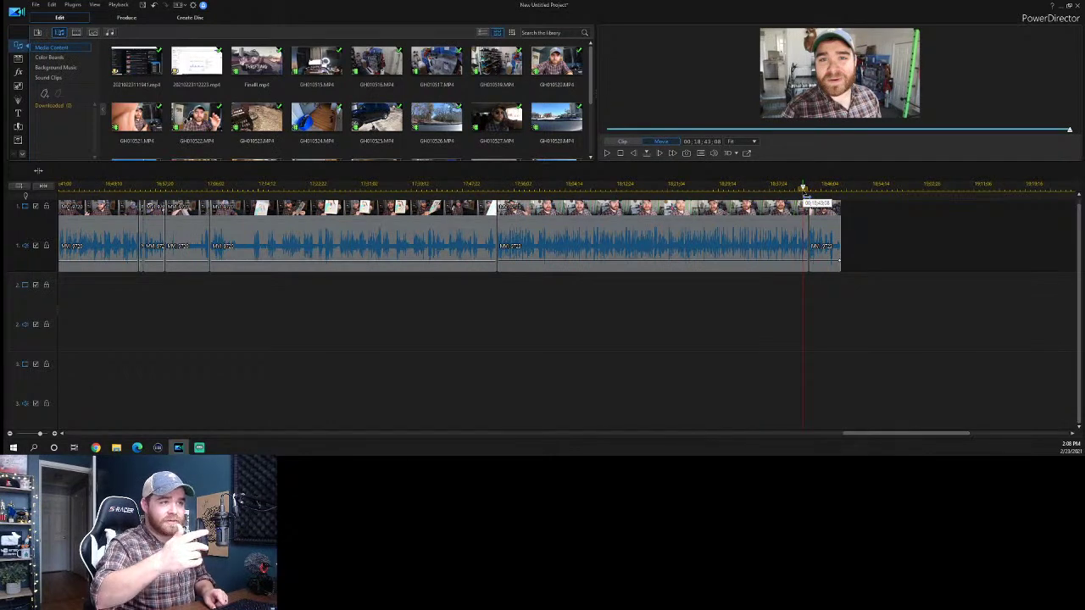
key("space")
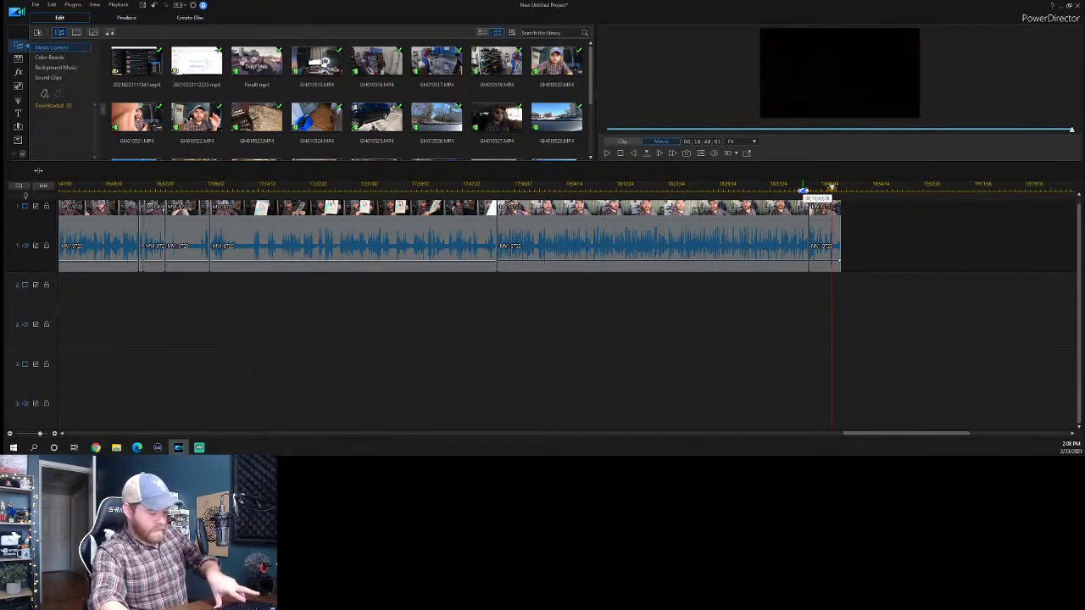
left_click(837, 232)
key("Delete")
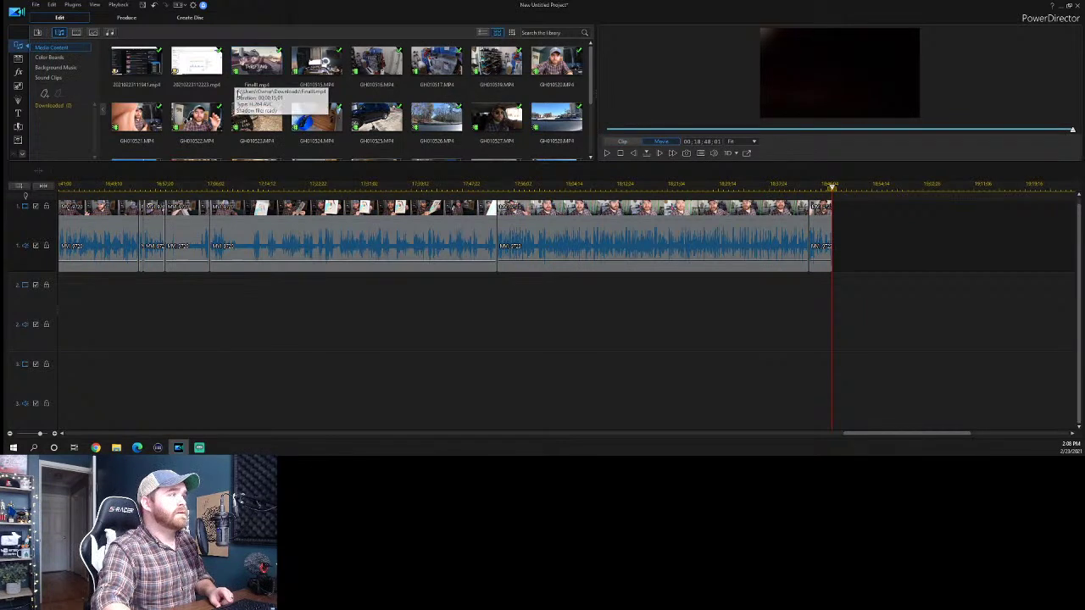
Look through the media files in the Downloads folder for the outro video, then close the import dialog.
left_click(36, 5)
mouse_move(140, 117)
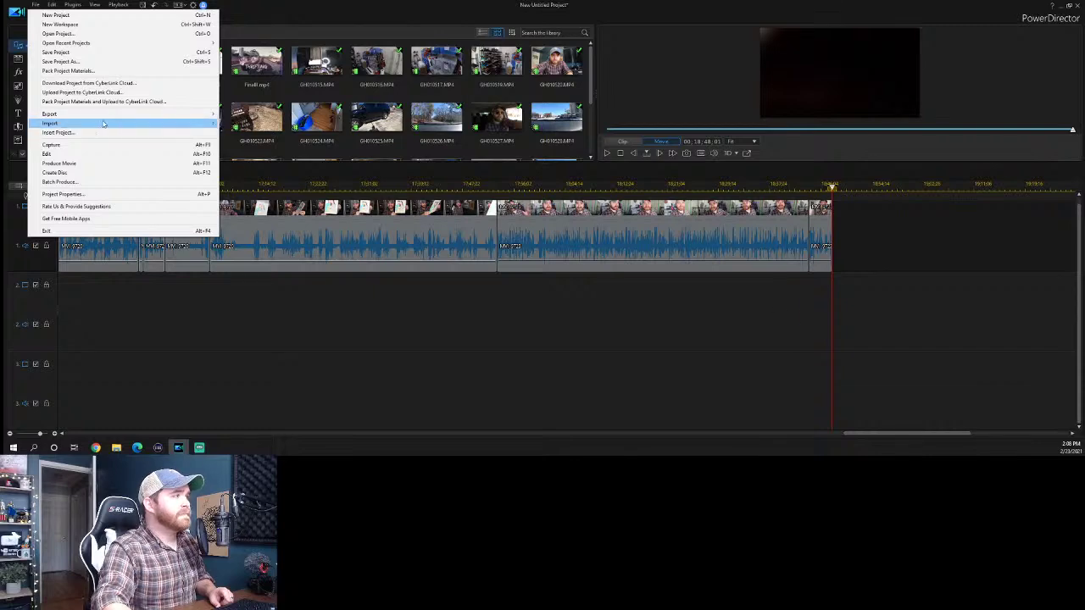
left_click(415, 135)
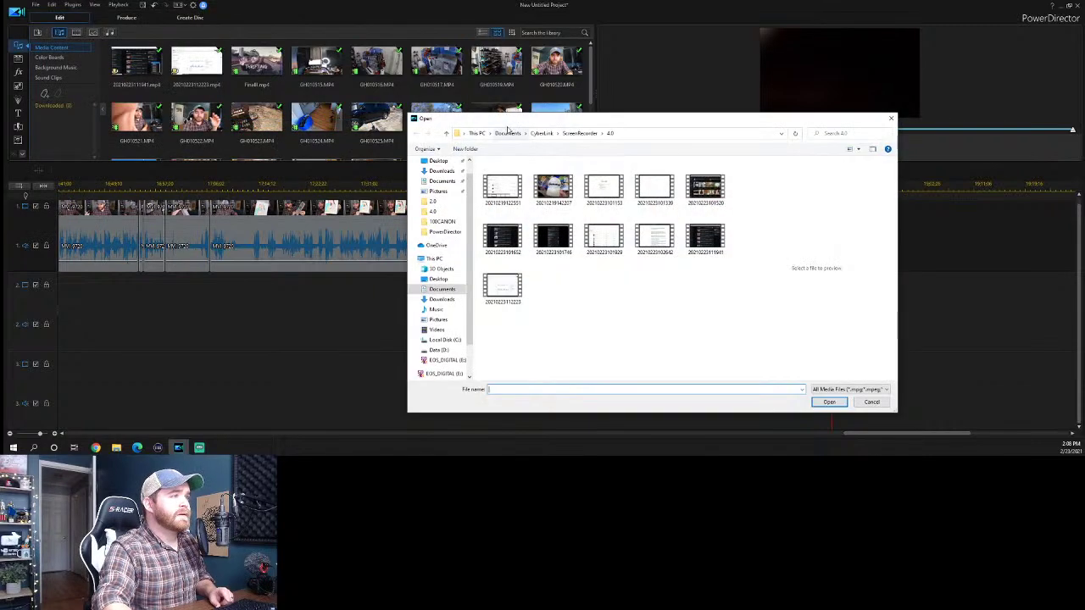
left_click(444, 180)
left_click(445, 172)
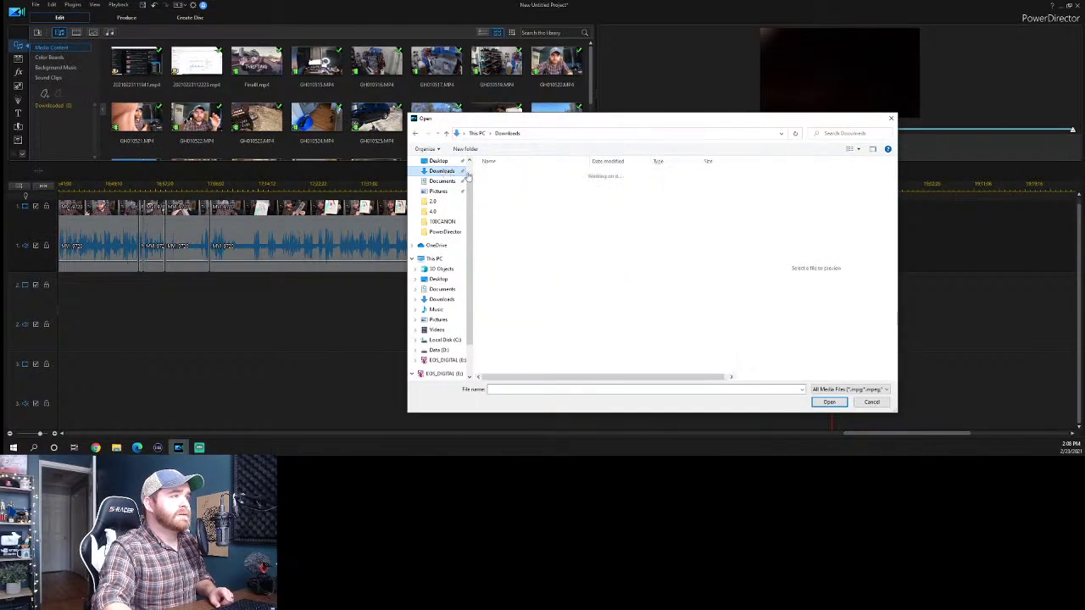
left_click(507, 337)
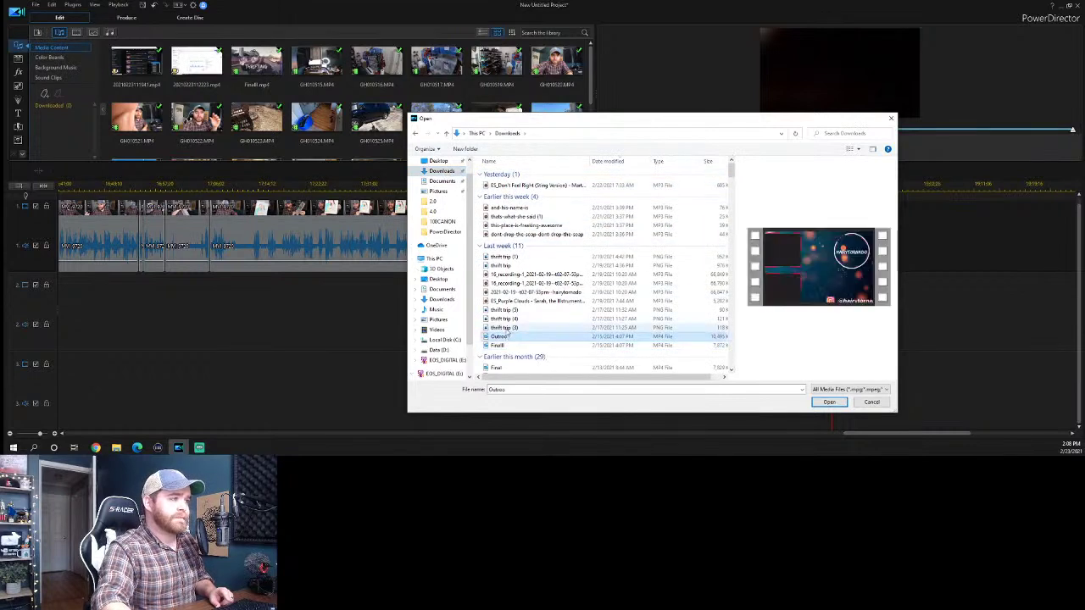
left_click(502, 265)
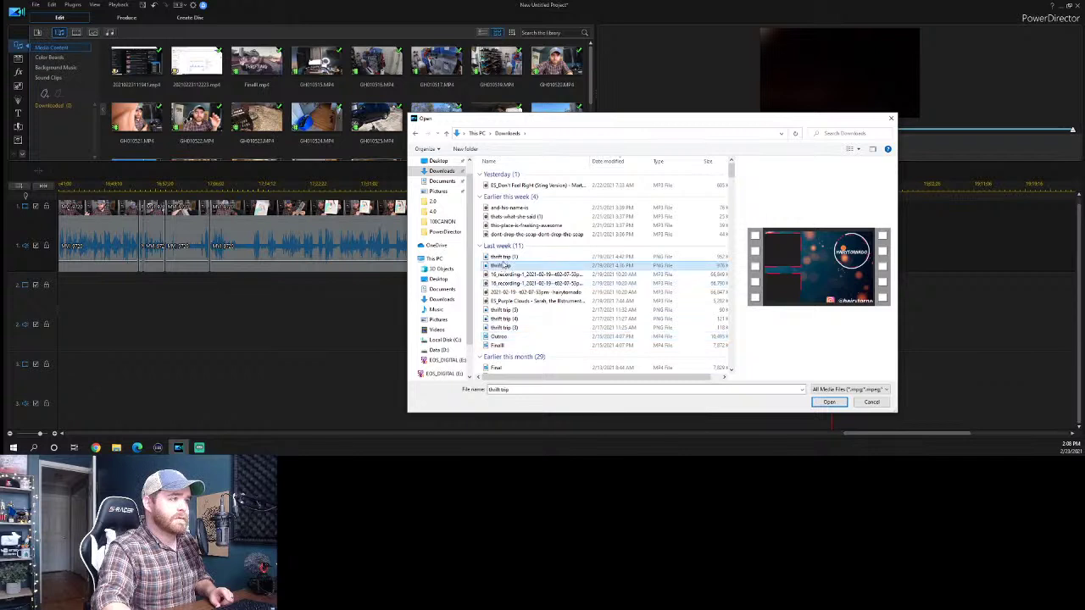
left_click(503, 256)
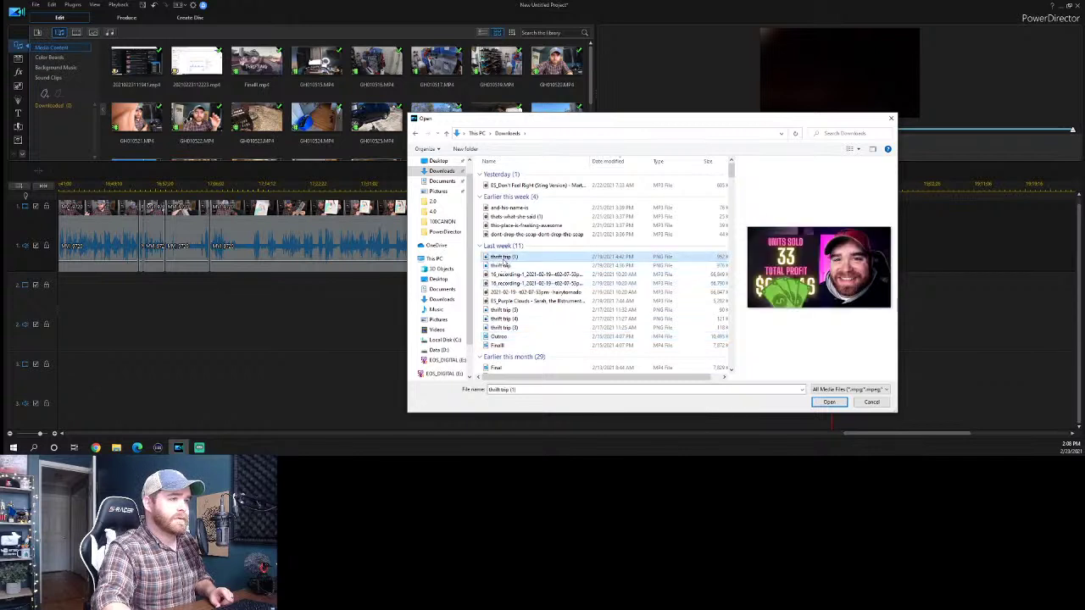
left_click(522, 185)
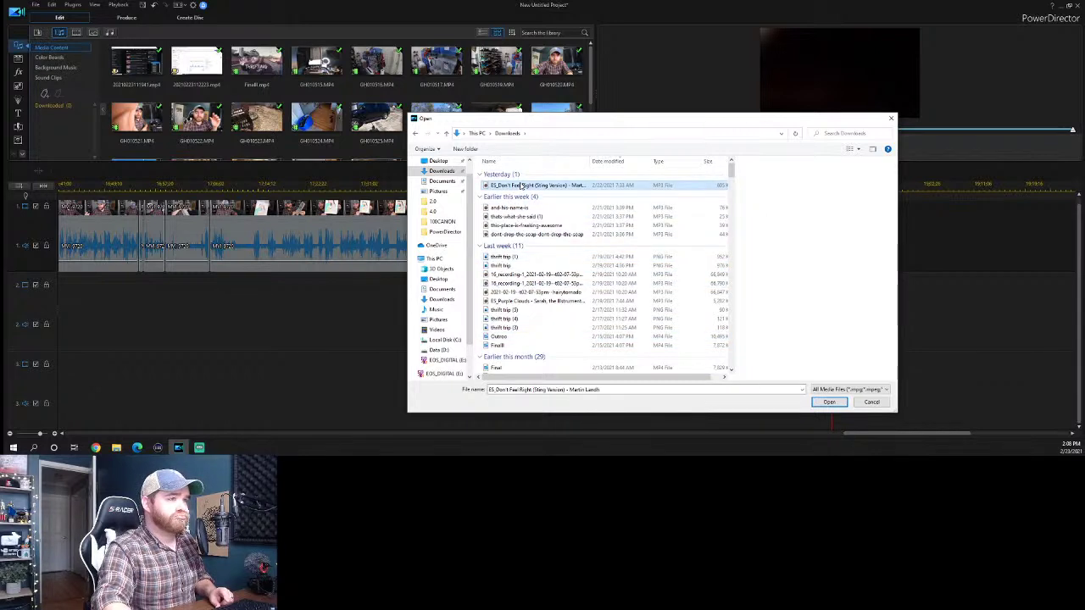
left_click(516, 266)
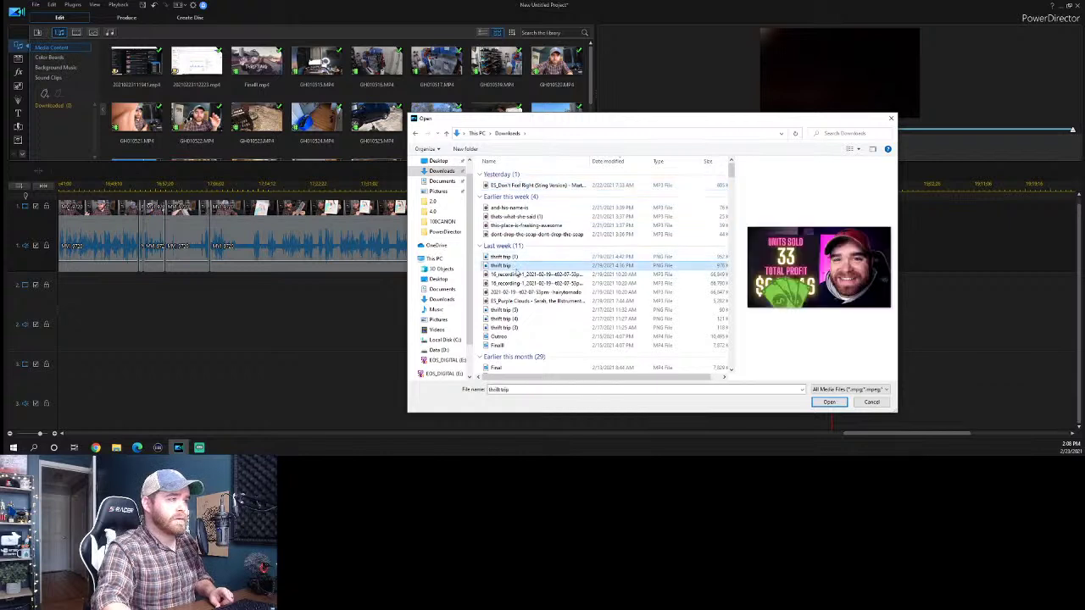
left_click(516, 301)
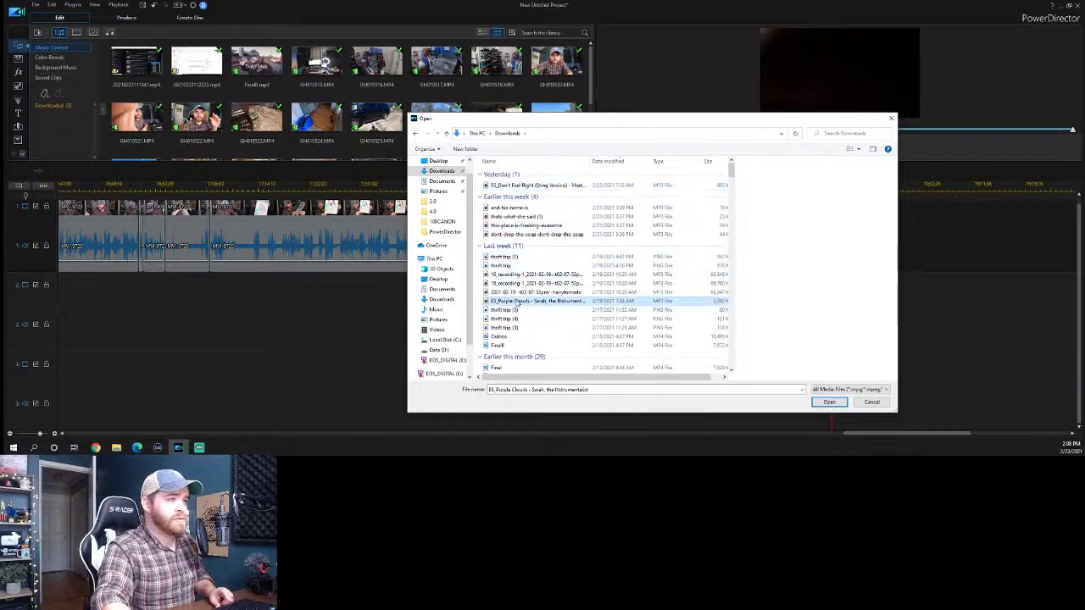
left_click(506, 310)
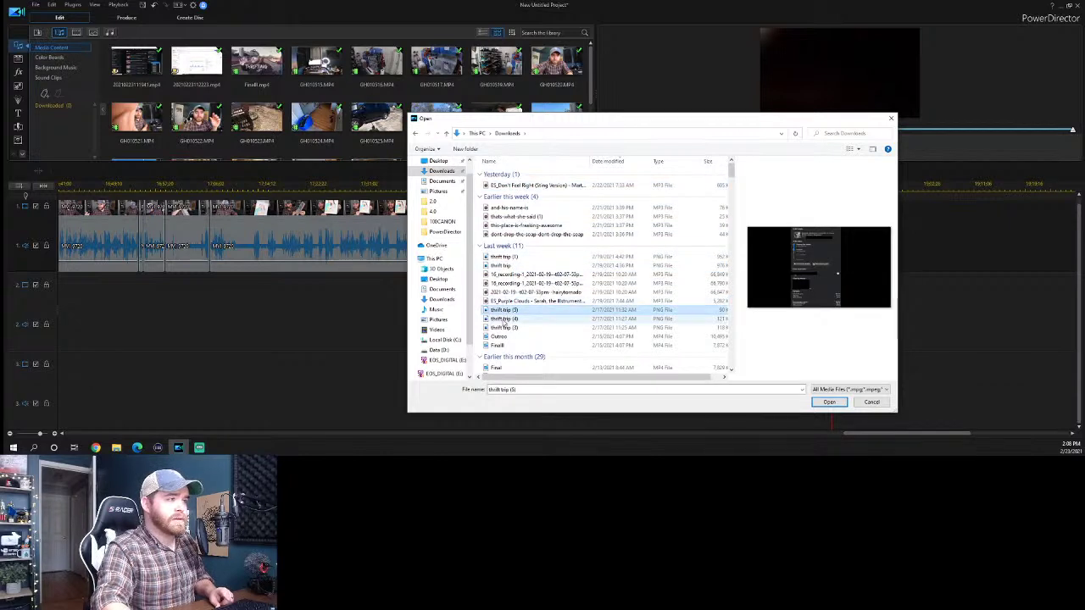
left_click(504, 320)
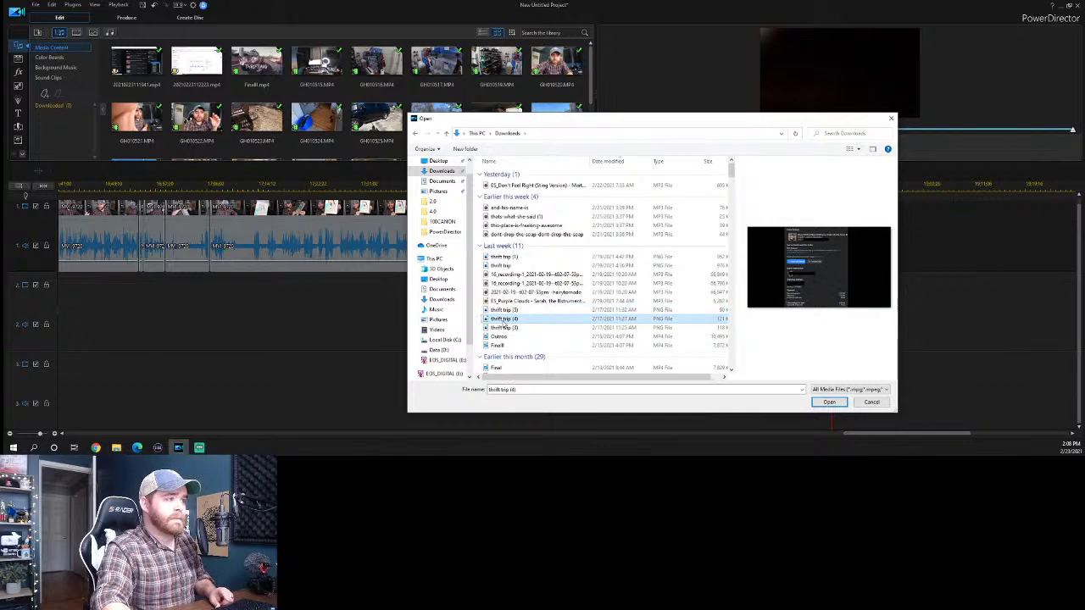
left_click(891, 119)
Minimize the editor, switch to the Chrome browser and open fiverr.com.
left_click(1042, 7)
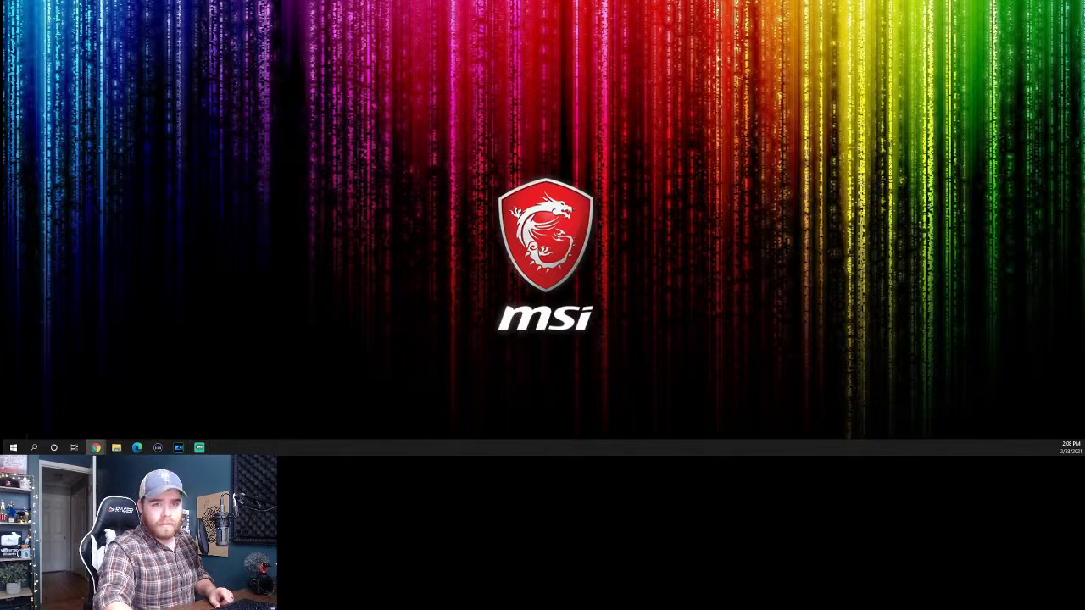
key("alt+Tab")
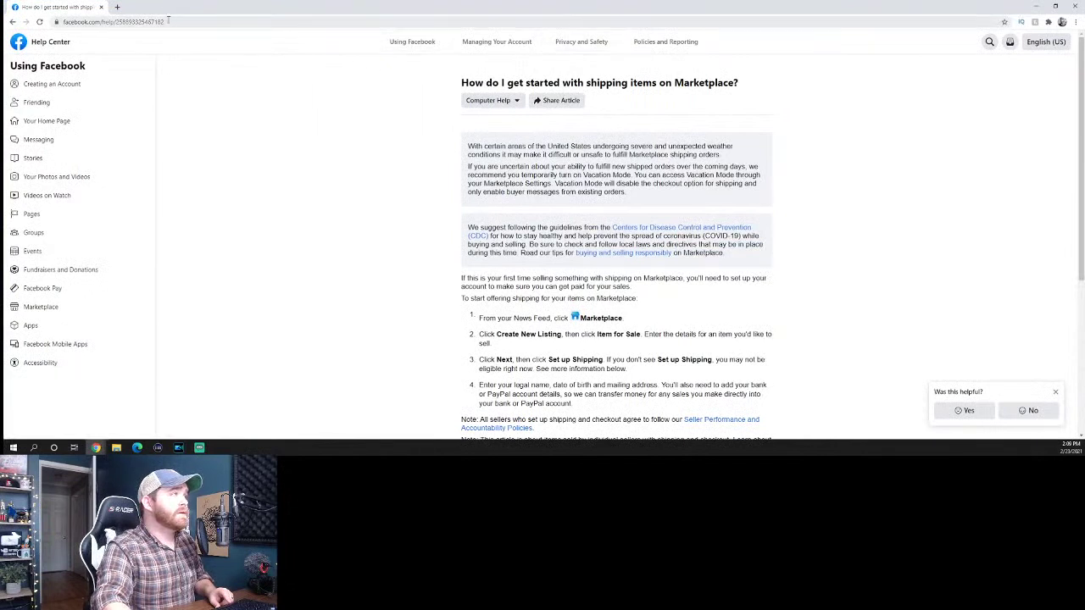
left_click(170, 21)
type("five")
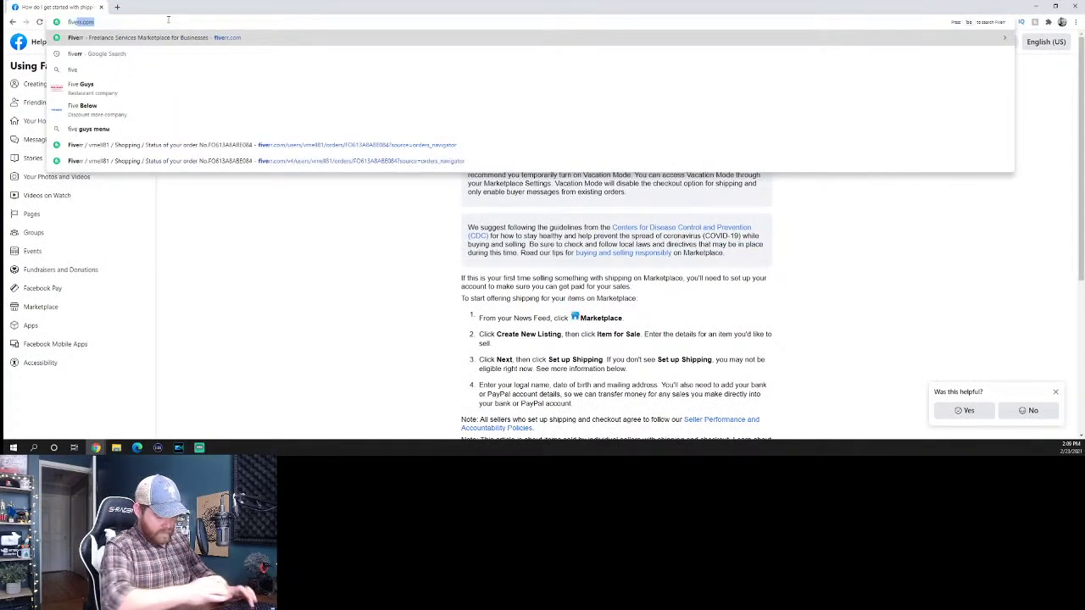
key("Return")
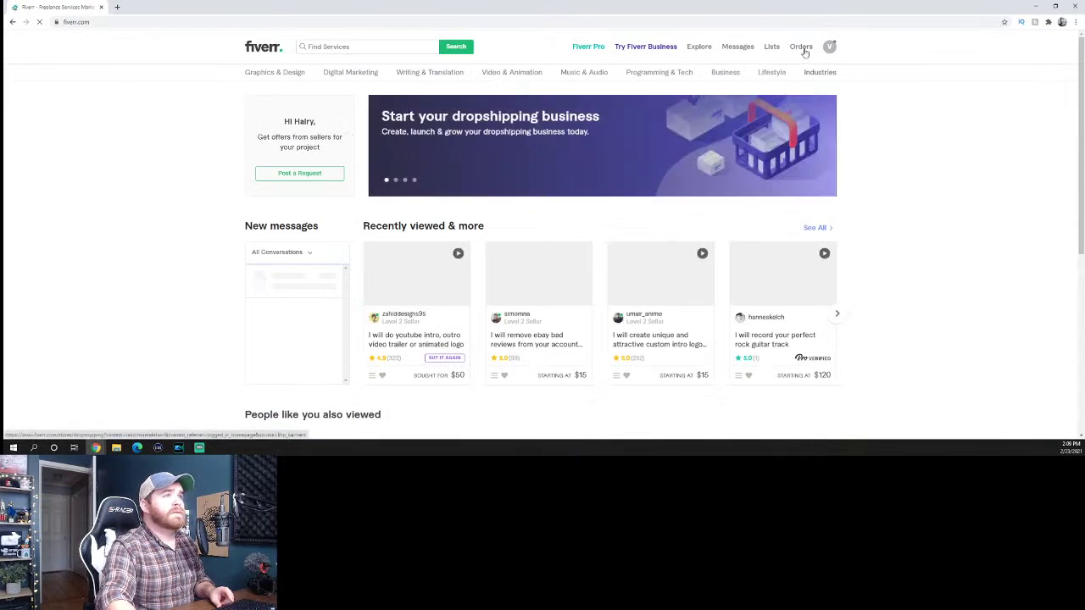
Open the message conversation with the outro designer and download the green-background video FinalOutro.mp4.
mouse_move(803, 53)
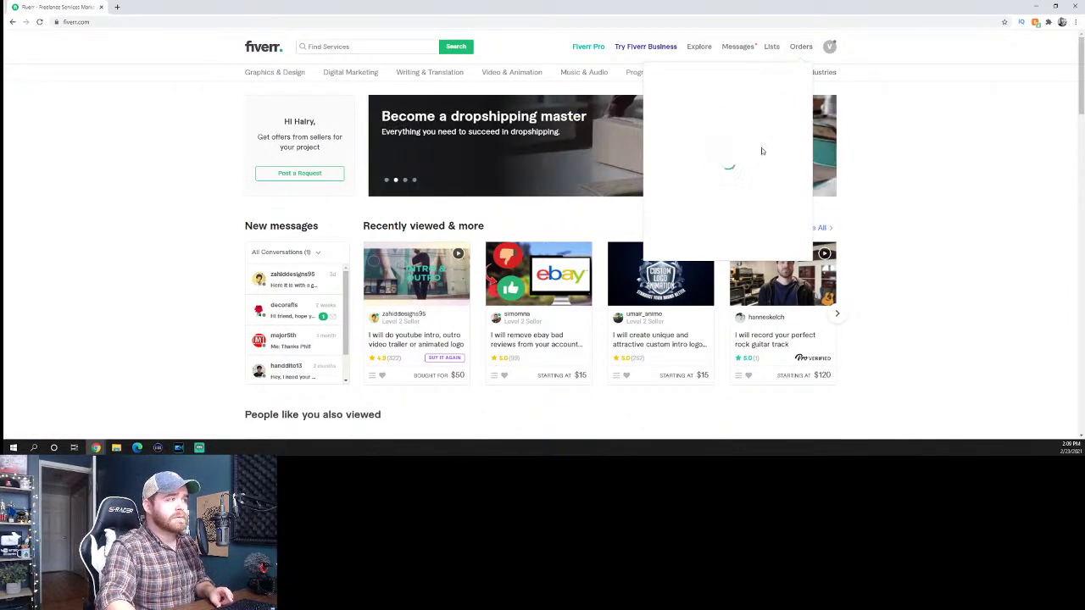
left_click(298, 288)
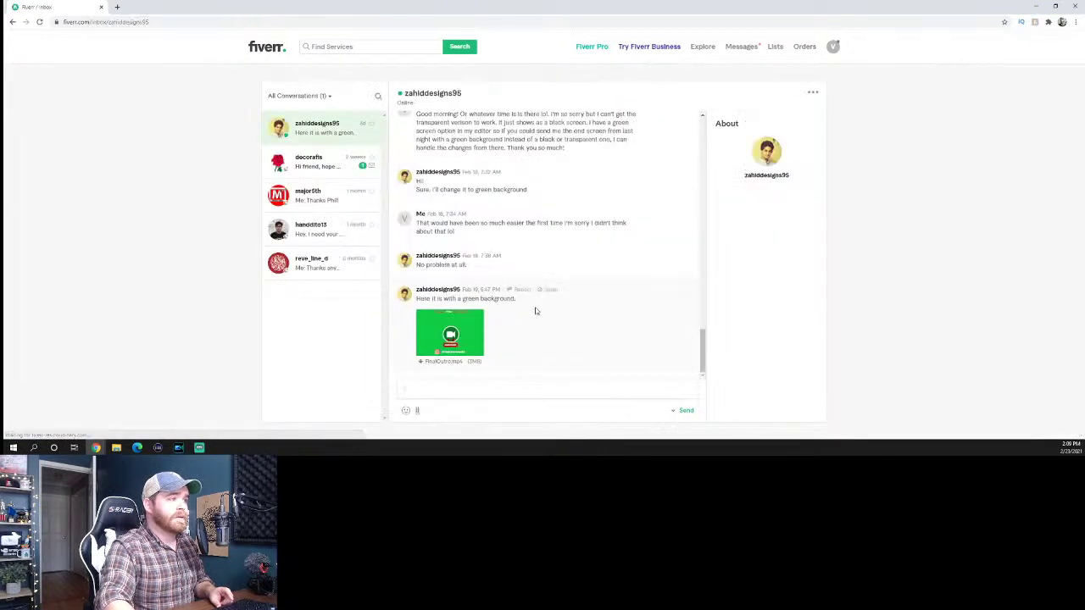
left_click(423, 363)
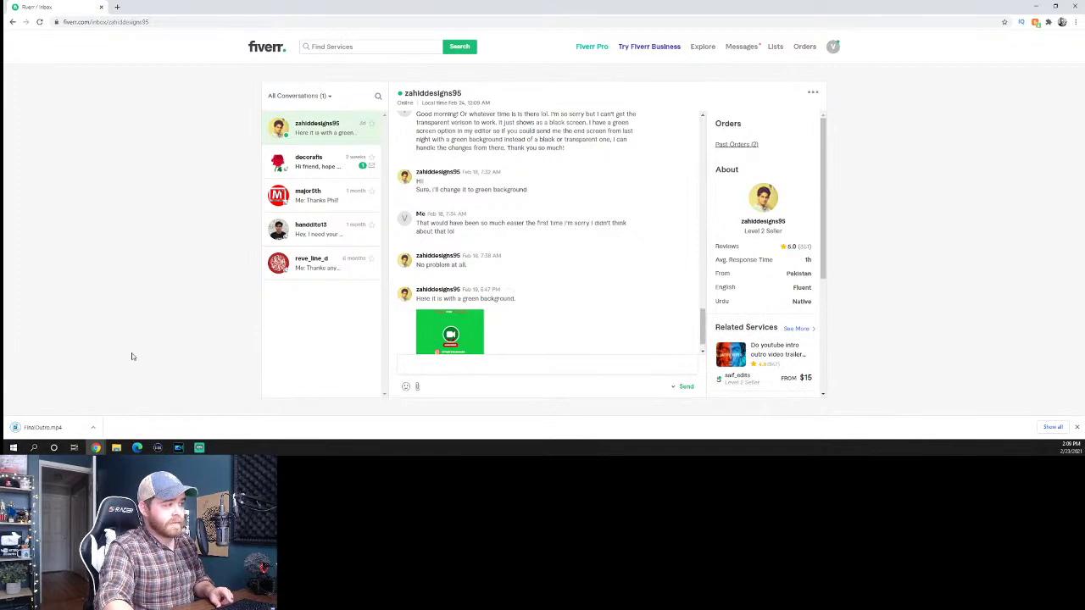
Switch back to PowerDirector and import the FinalOutro video from the Downloads folder into the media library.
left_click(178, 448)
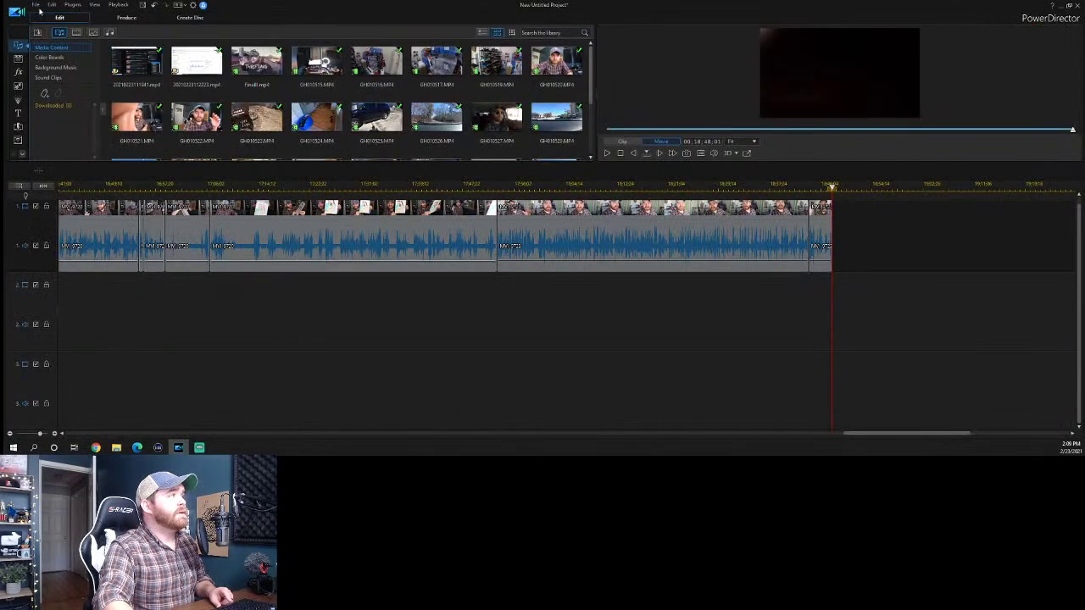
left_click(36, 4)
mouse_move(60, 124)
left_click(242, 123)
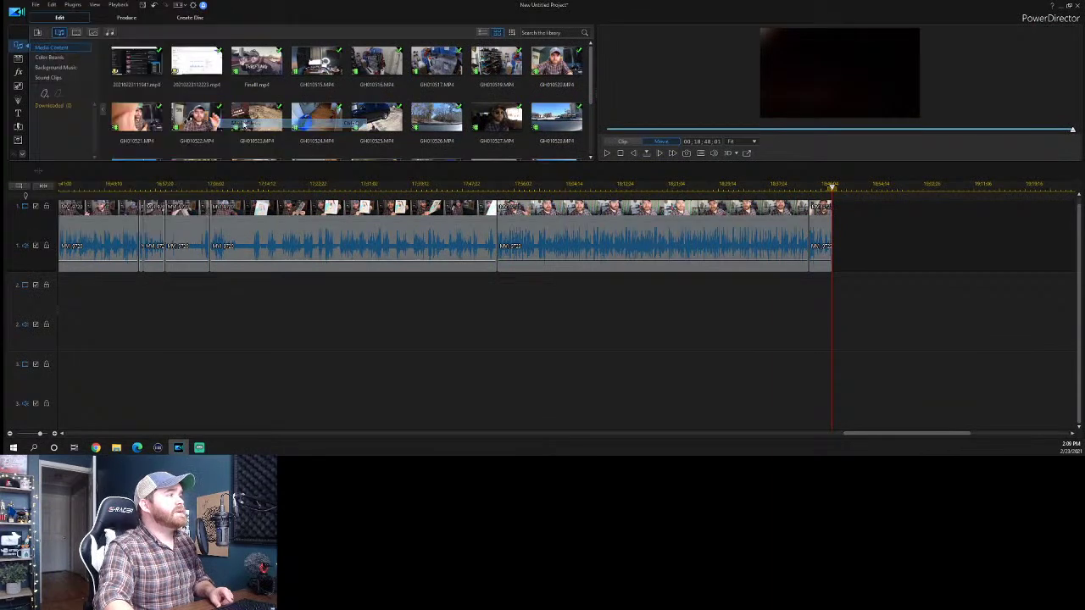
left_click(440, 171)
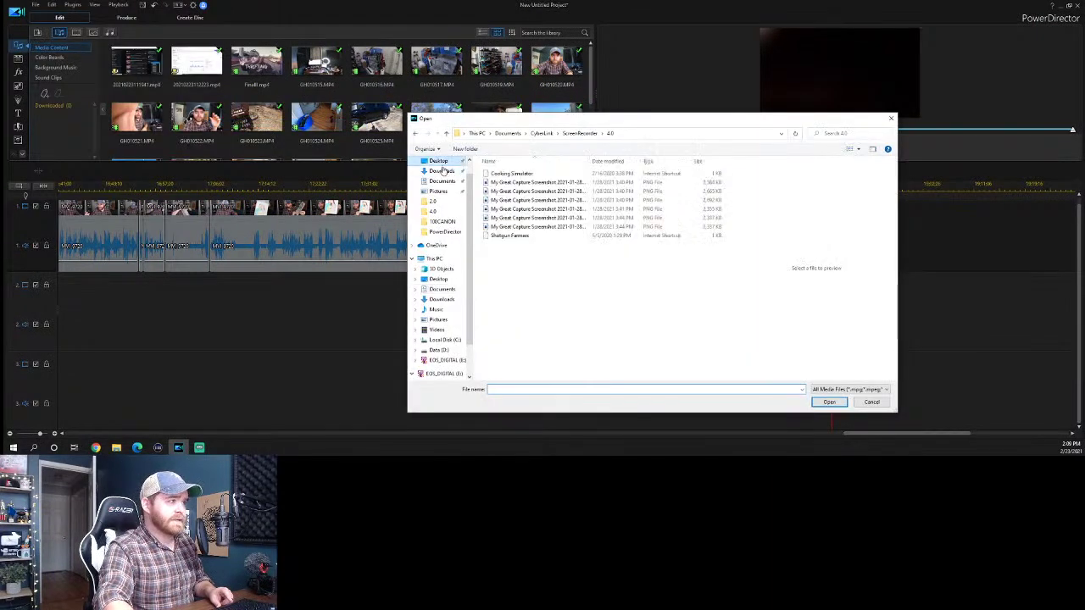
left_click(502, 184)
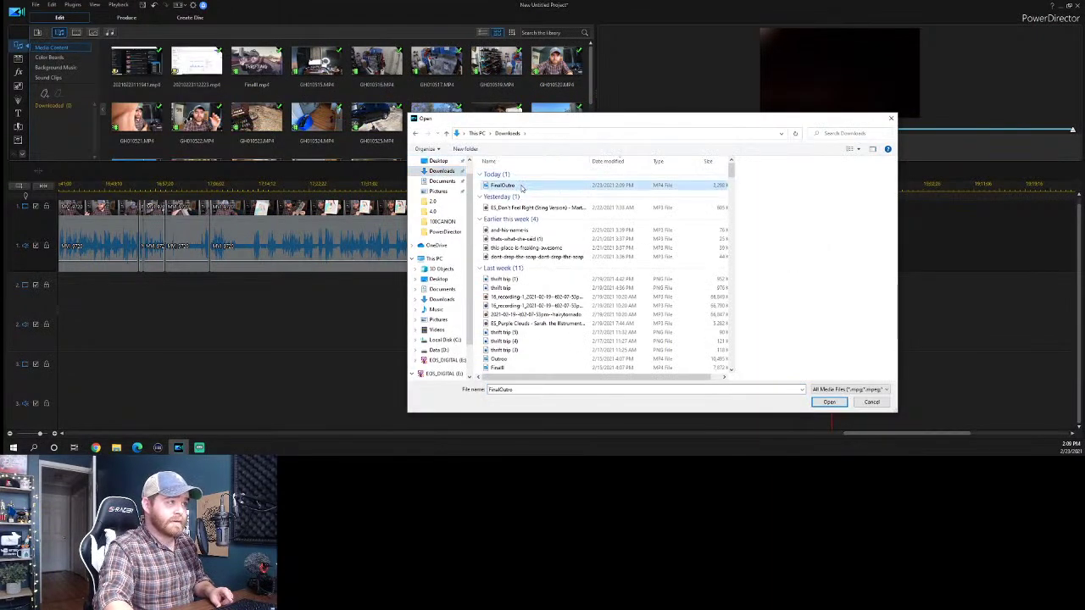
left_click(829, 402)
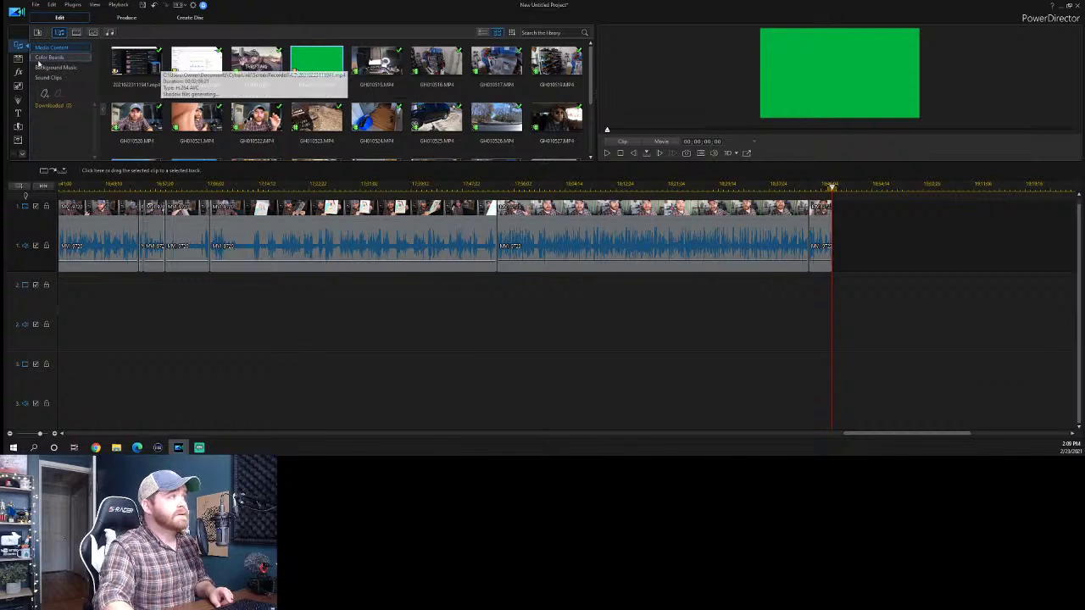
Add the black 0,0,0 color board to the first video track directly after the last MVI_9723 clip.
left_click(56, 58)
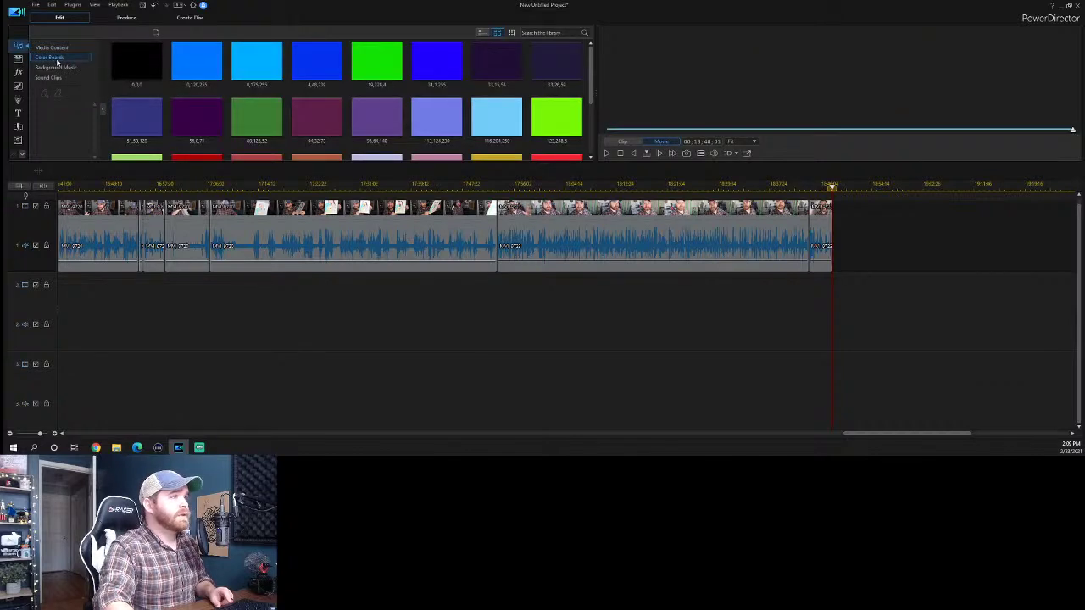
left_click(134, 63)
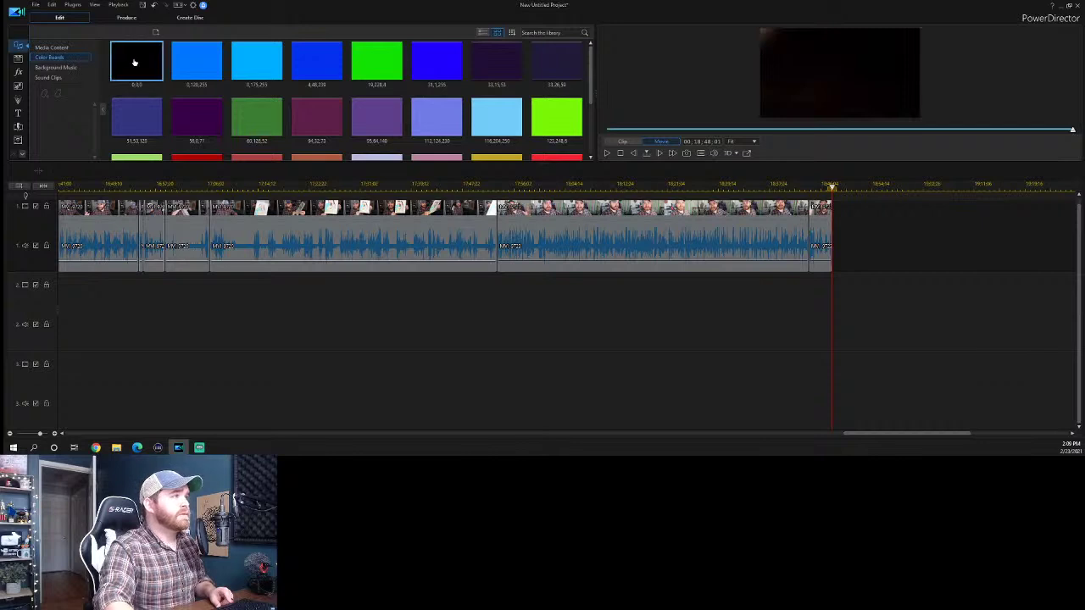
left_click_drag(133, 62, 835, 211)
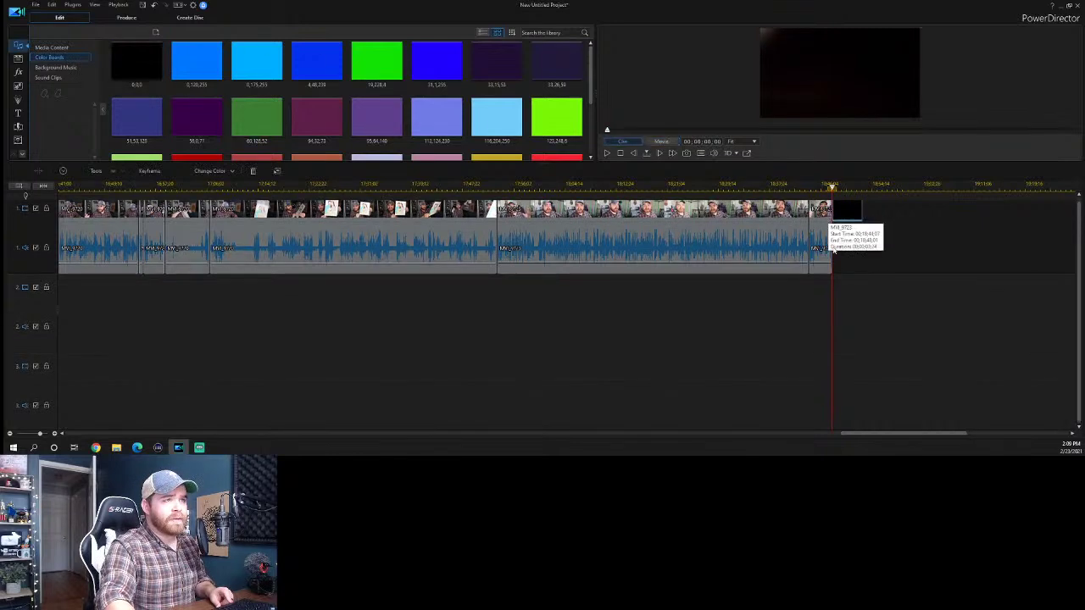
Extend the black color board to about 20 seconds and return to the imported media content.
left_click_drag(881, 438, 906, 433)
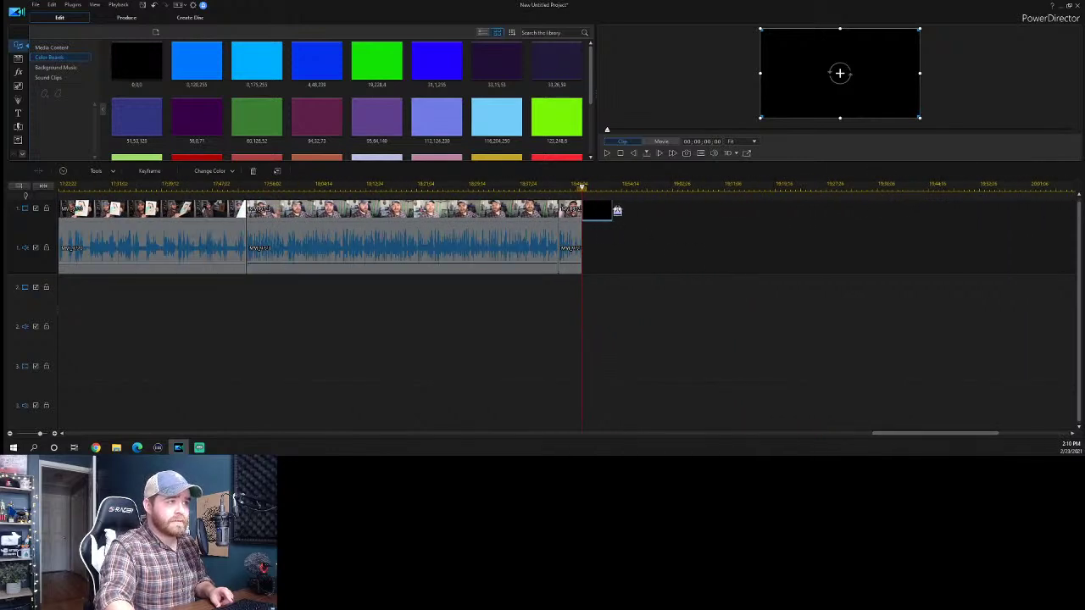
left_click_drag(617, 210, 705, 211)
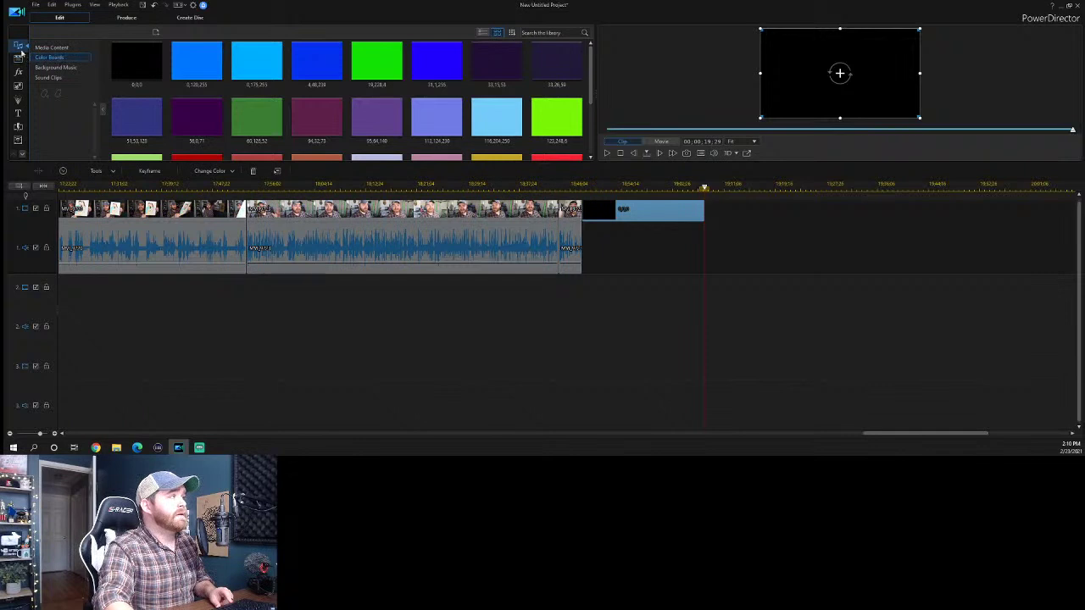
left_click(51, 48)
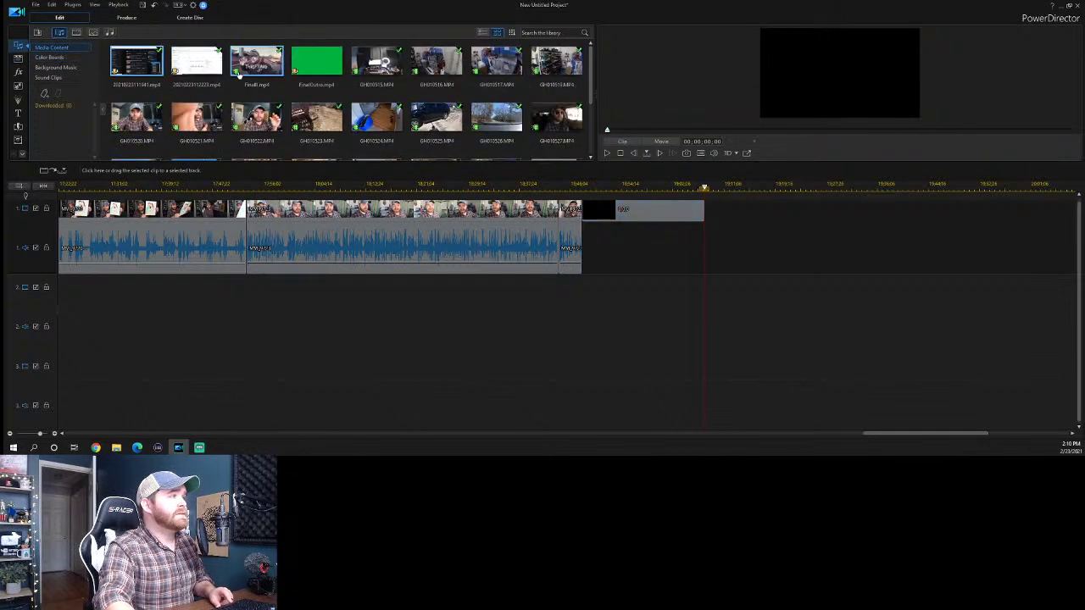
Place the FinalOutro video on the second track, aligned directly beneath the black color board.
left_click_drag(316, 63, 585, 303)
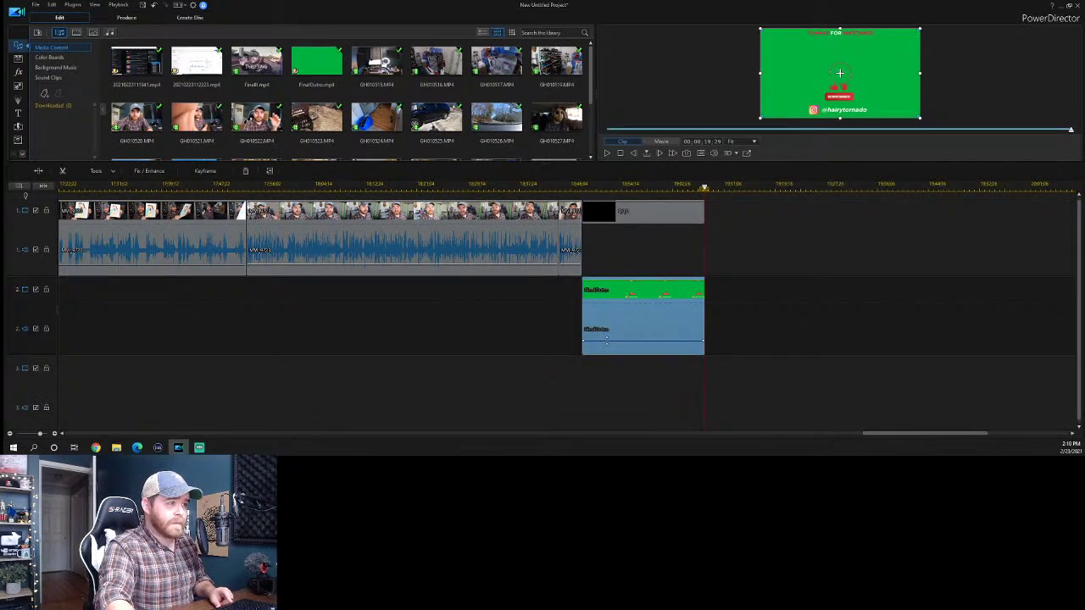
right_click(627, 298)
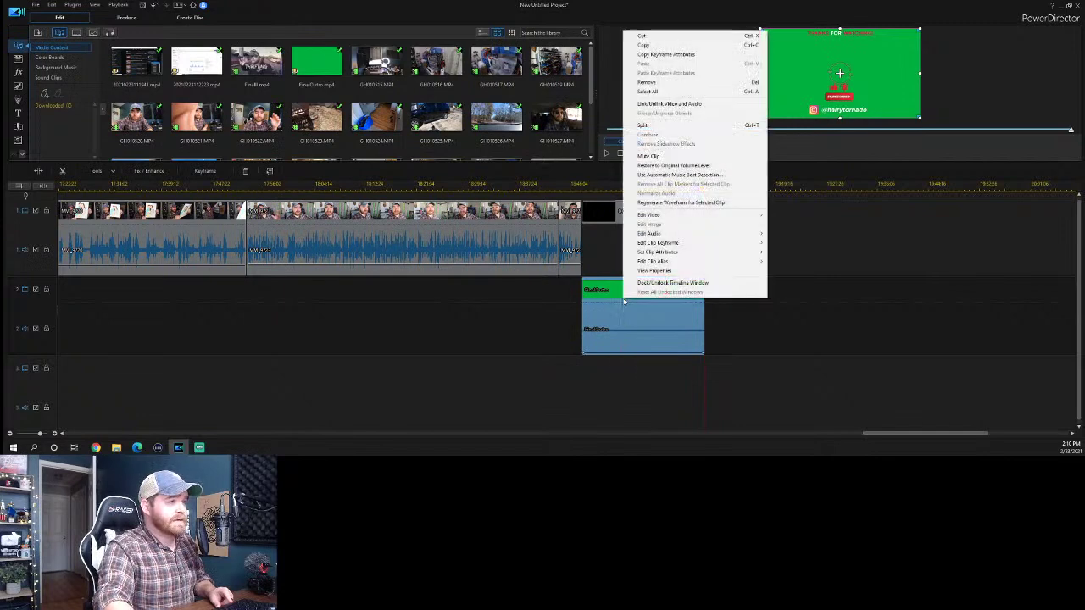
left_click(789, 281)
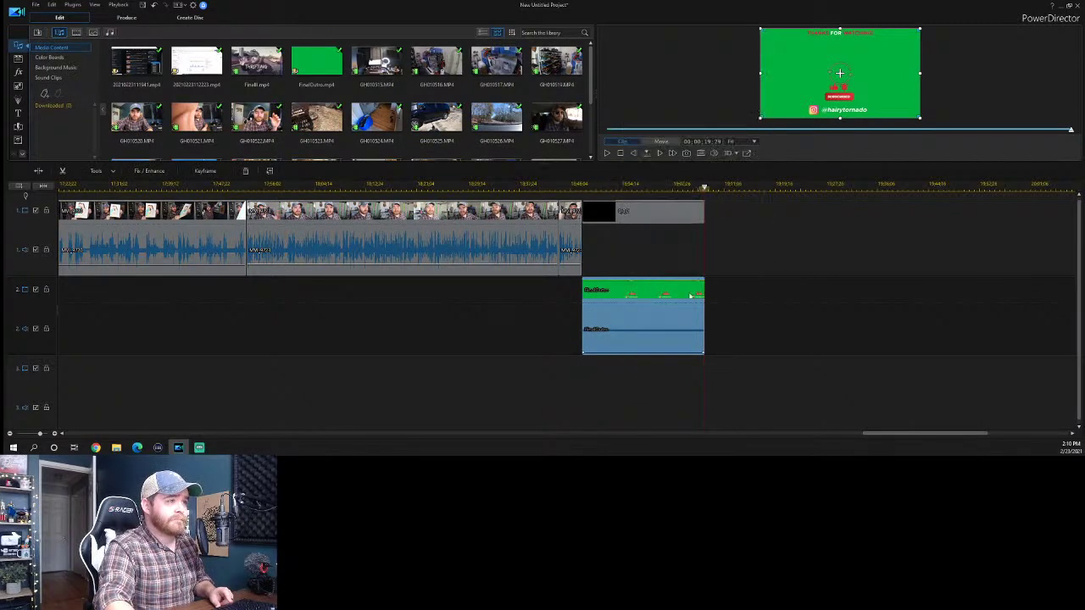
left_click(152, 179)
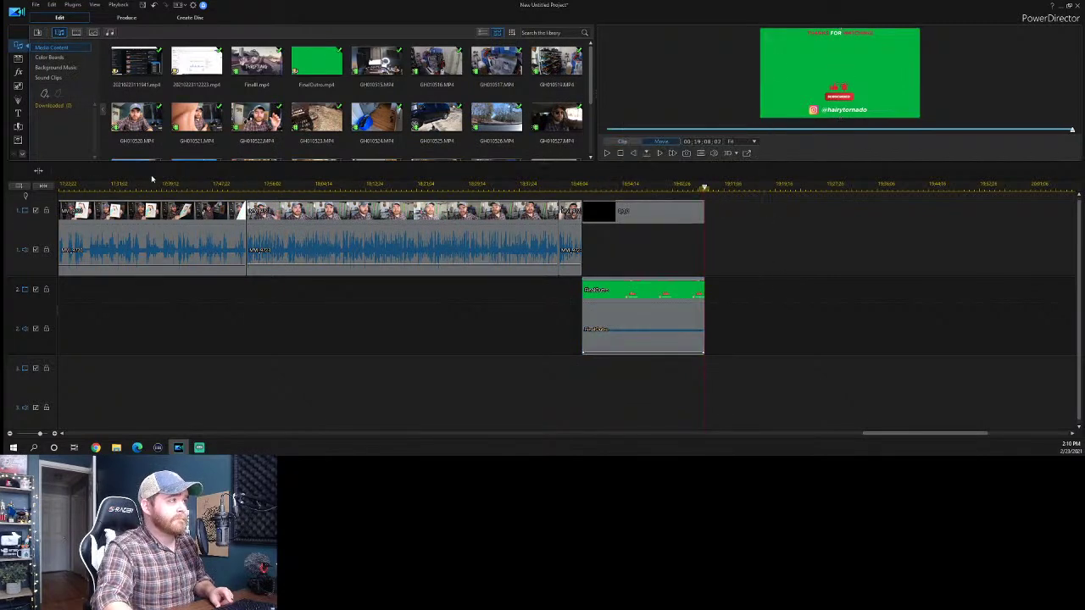
Examine the FinalOutro clip's tools, Fix / Enhance settings and edit commands for a chroma key option.
left_click(608, 298)
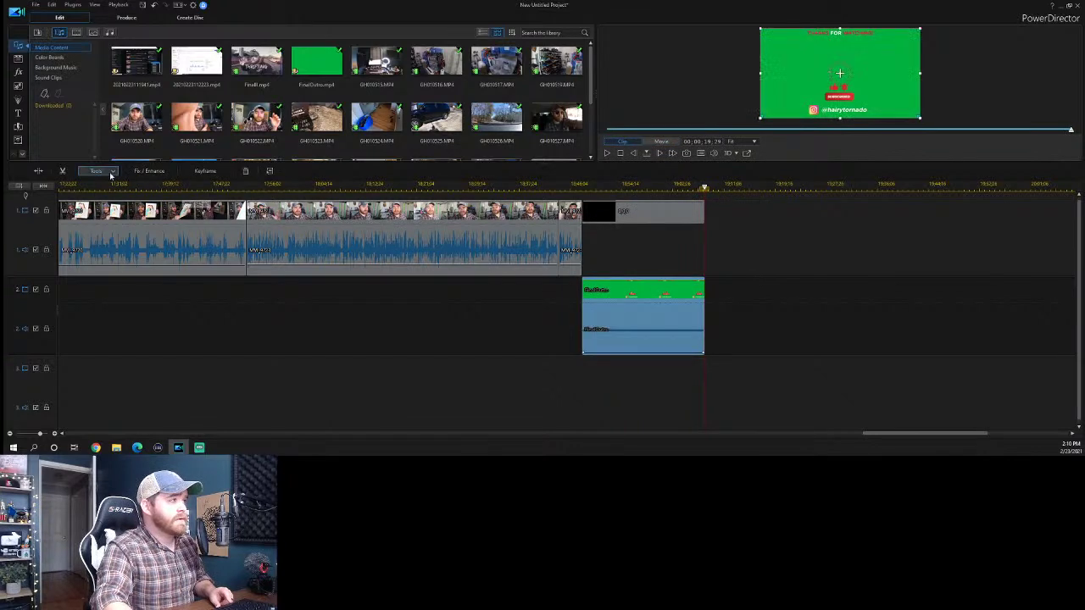
left_click(109, 170)
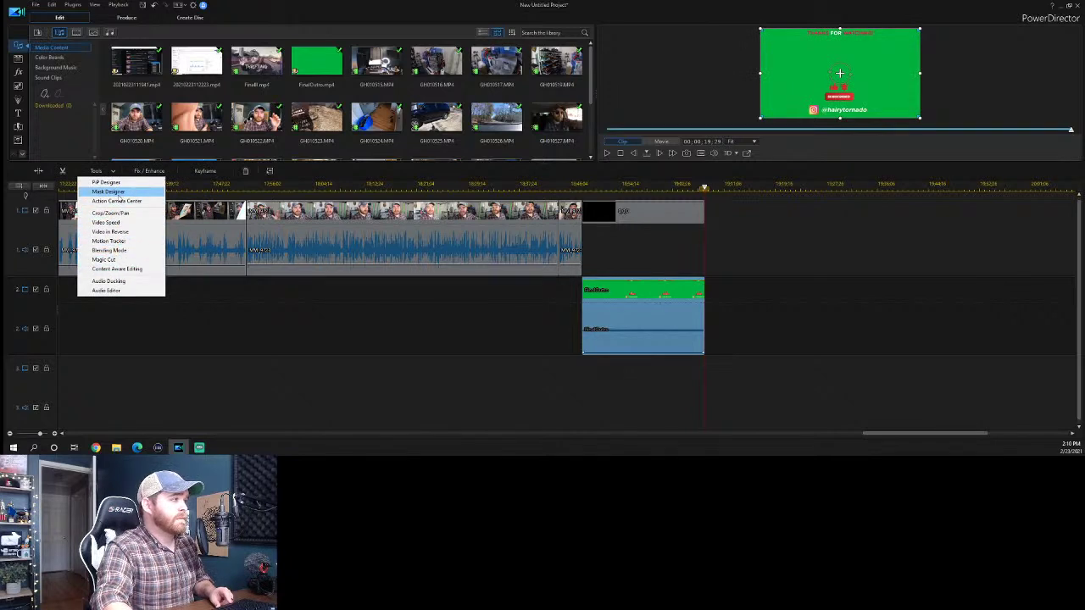
left_click(145, 173)
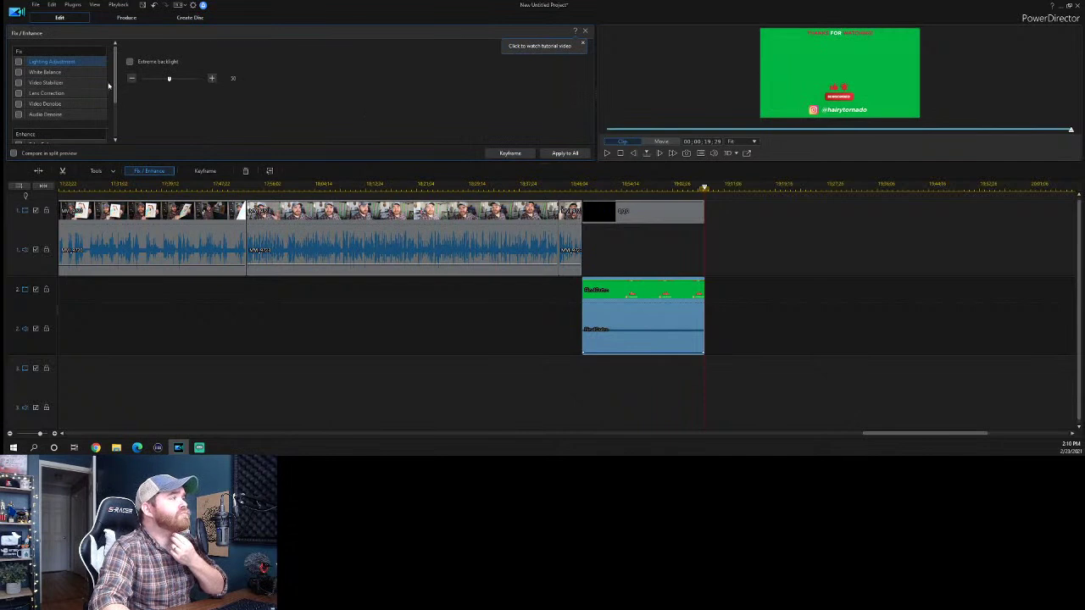
left_click_drag(118, 76, 117, 112)
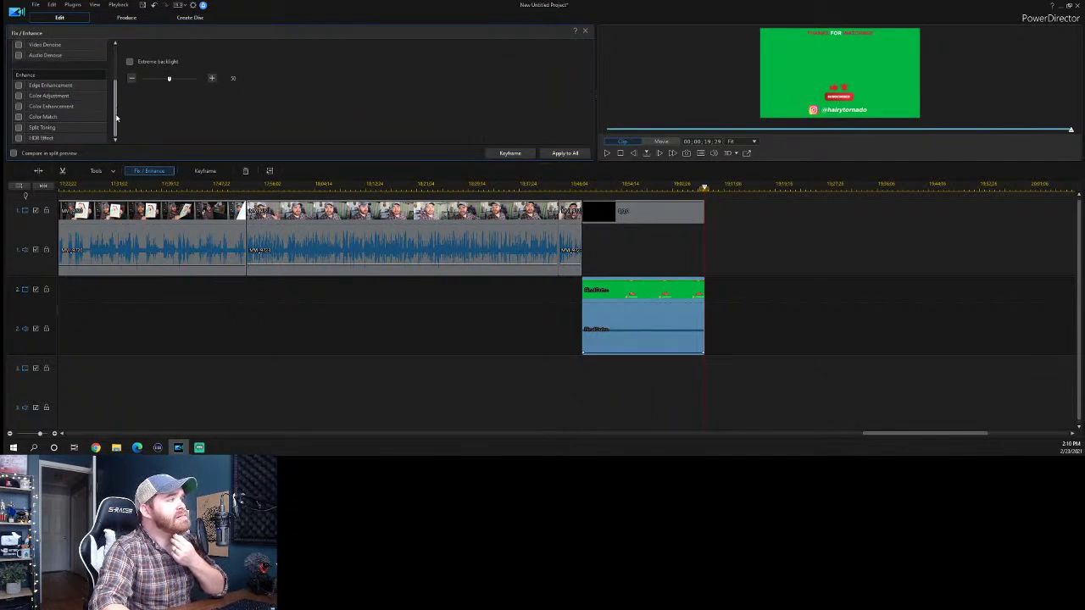
scroll(101, 93, "up", 3)
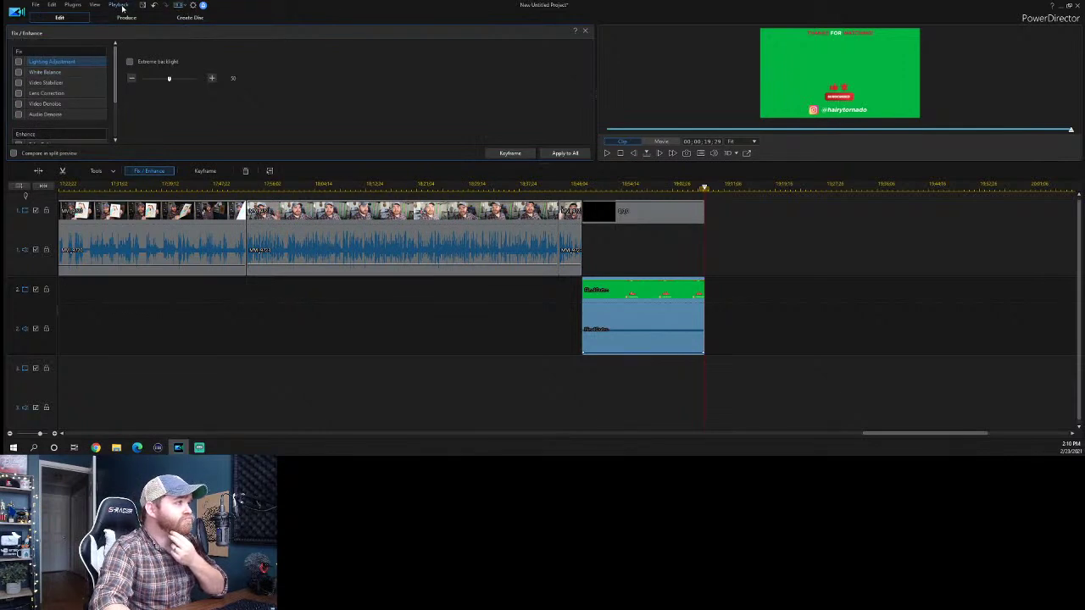
left_click(52, 5)
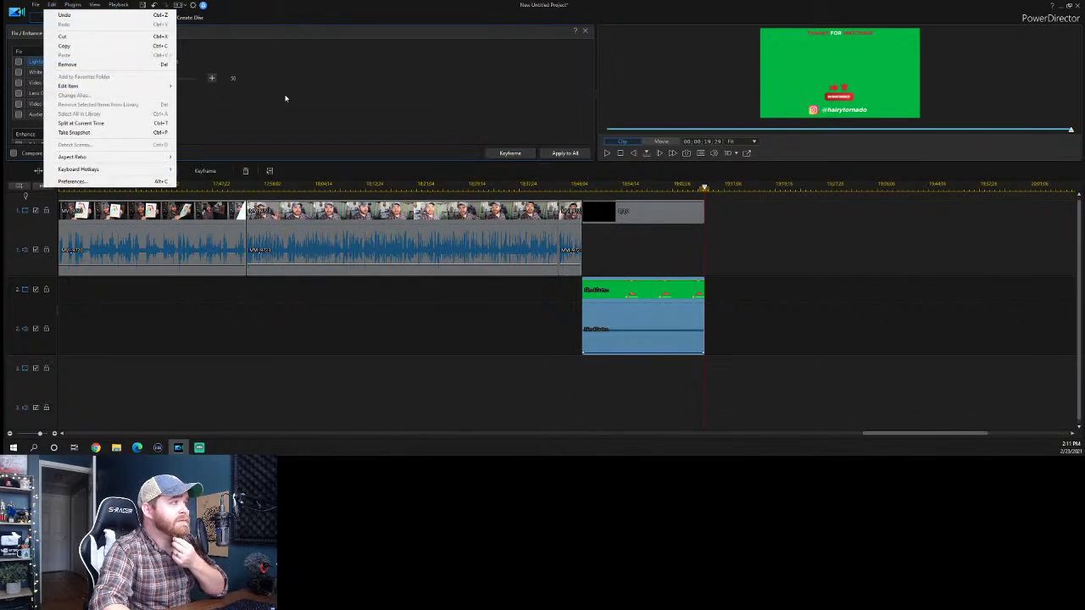
left_click(285, 98)
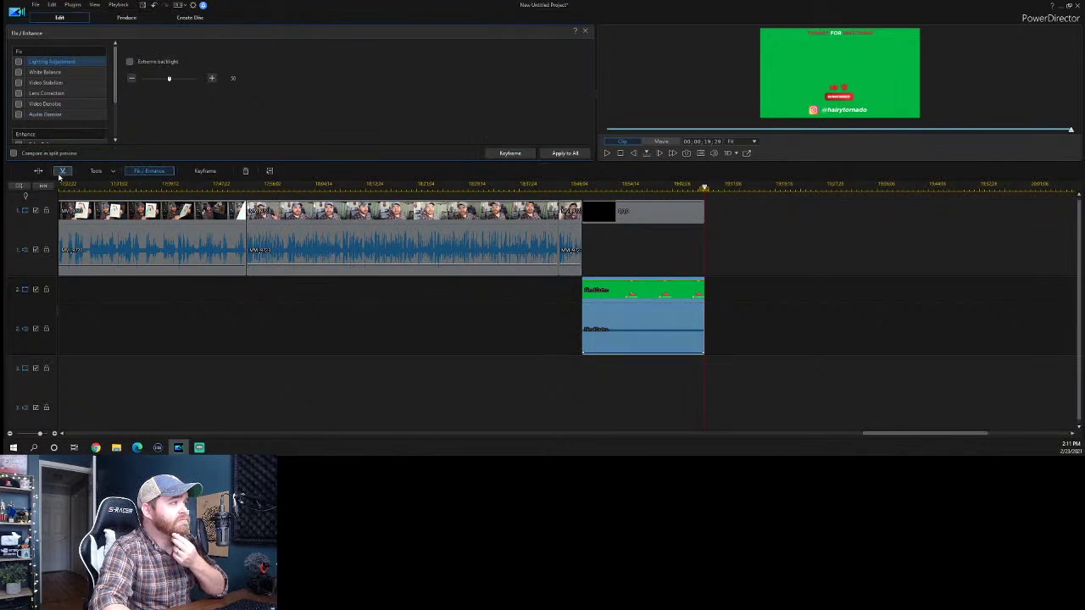
right_click(653, 305)
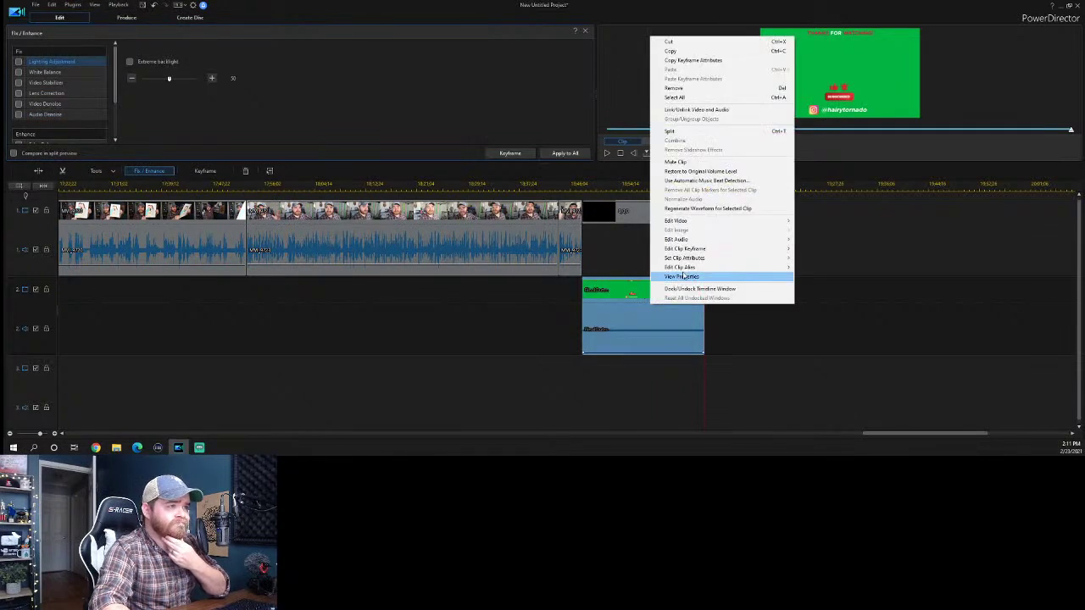
mouse_move(695, 222)
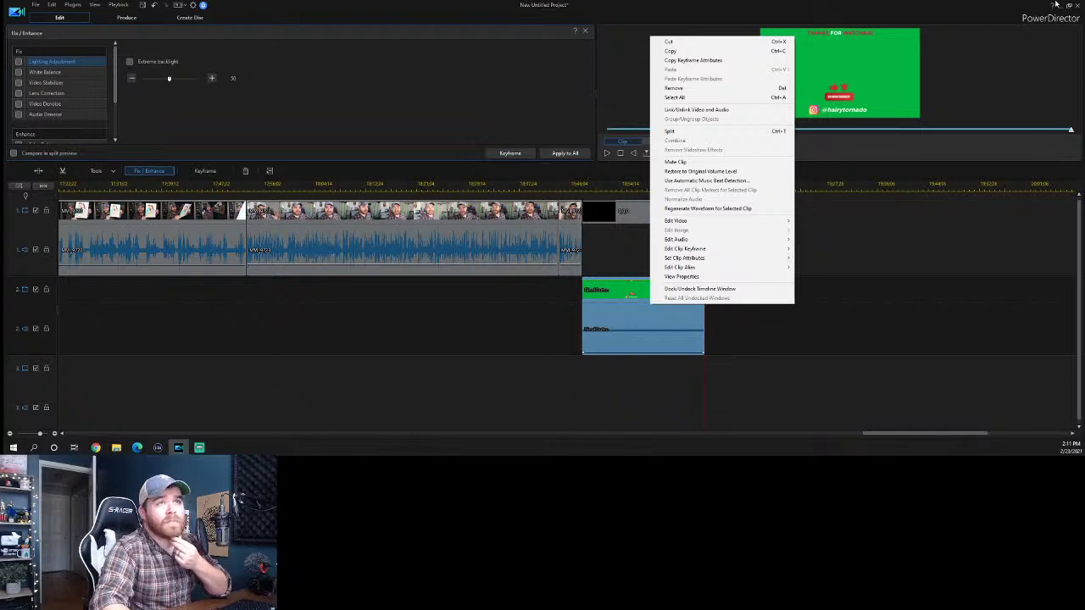
Switch to the Chrome browser and open the YouTube home page.
left_click(1058, 6)
left_click(1059, 6)
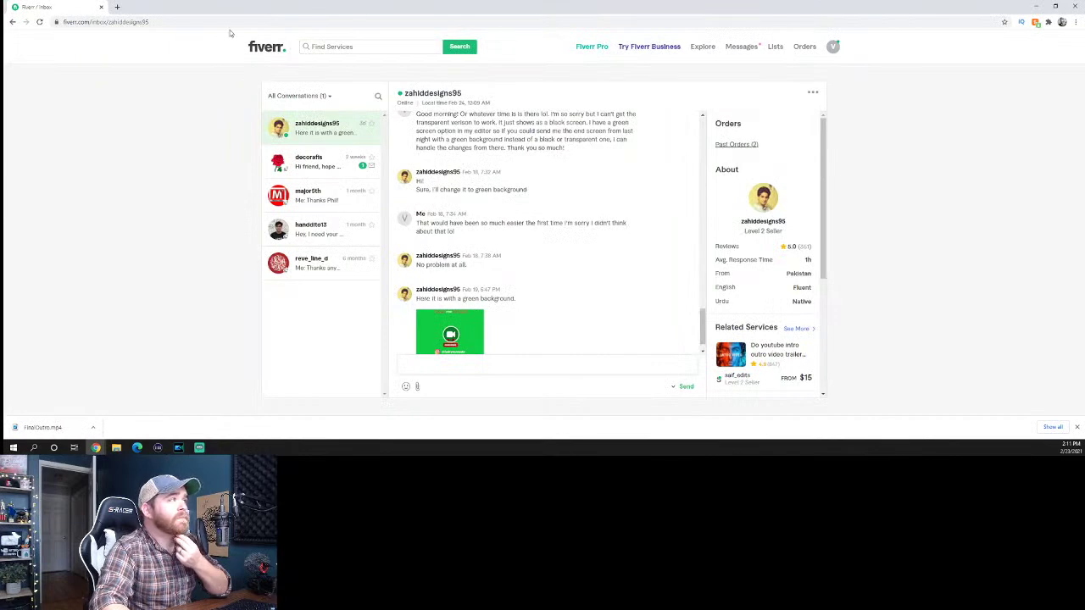
left_click(173, 21)
type("yo")
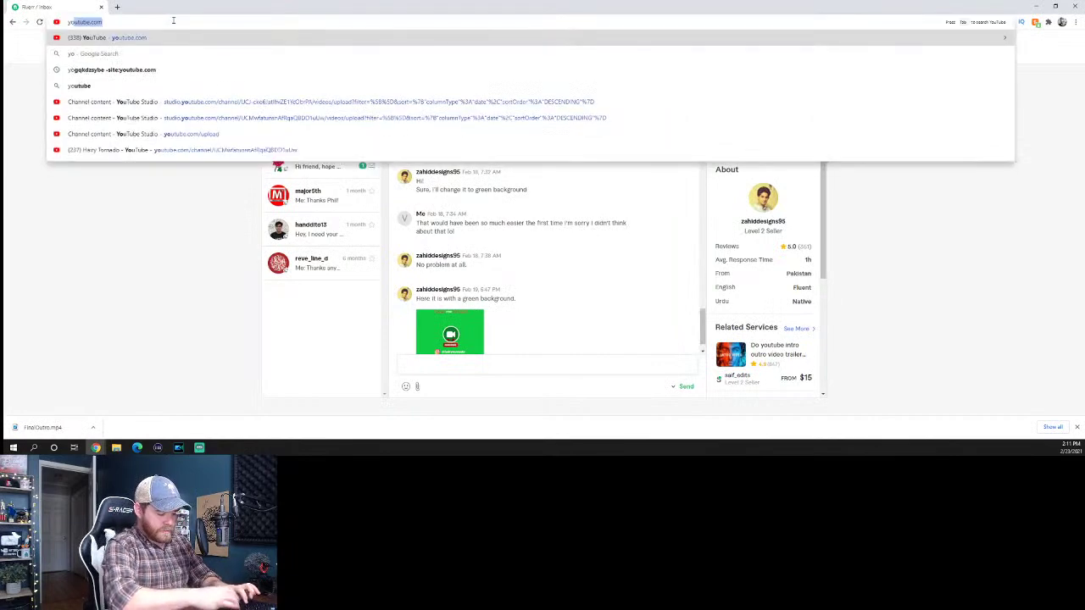
type("utube")
key("Return")
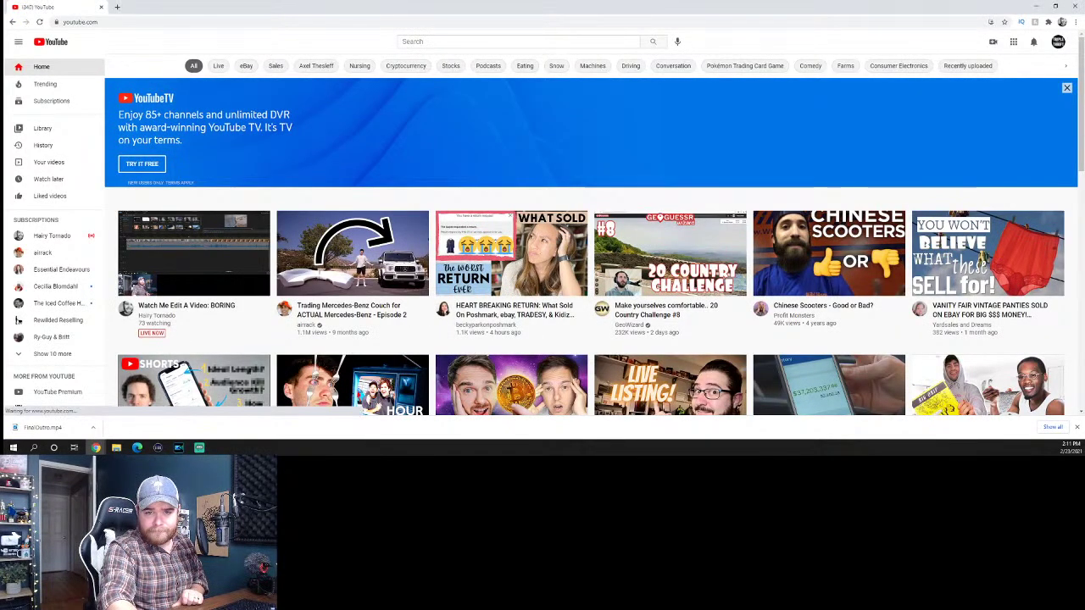
Search YouTube for "chroma key power director 19".
left_click(435, 42)
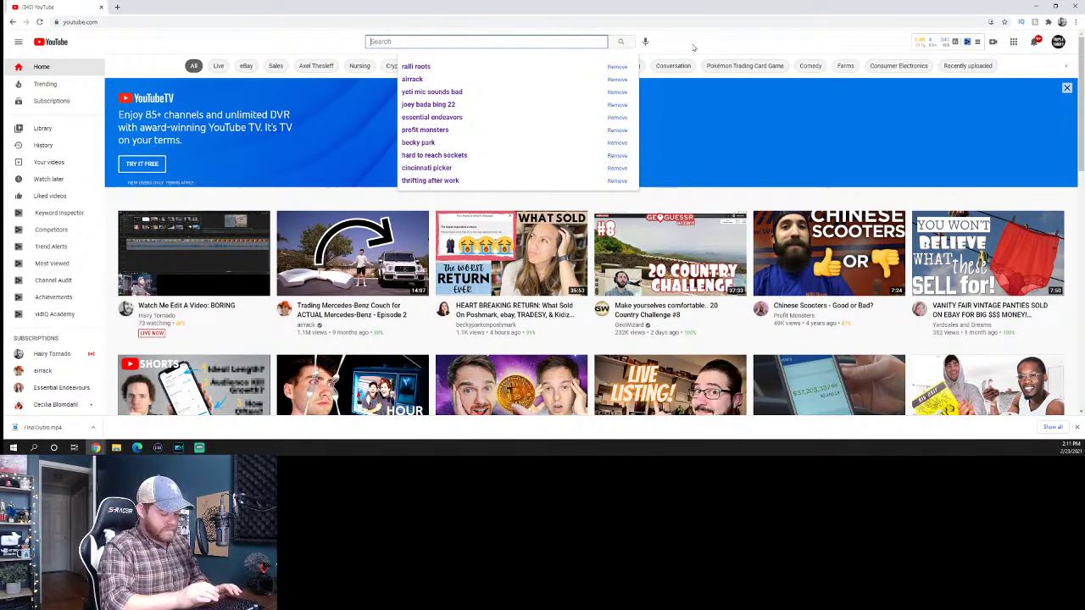
type("chroma ")
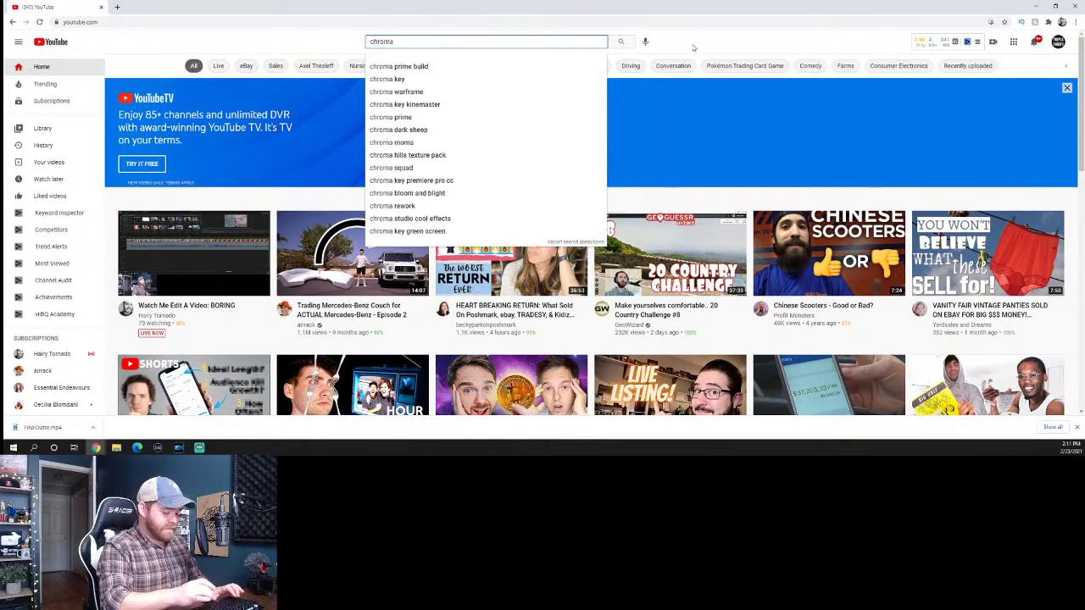
type("key power ds")
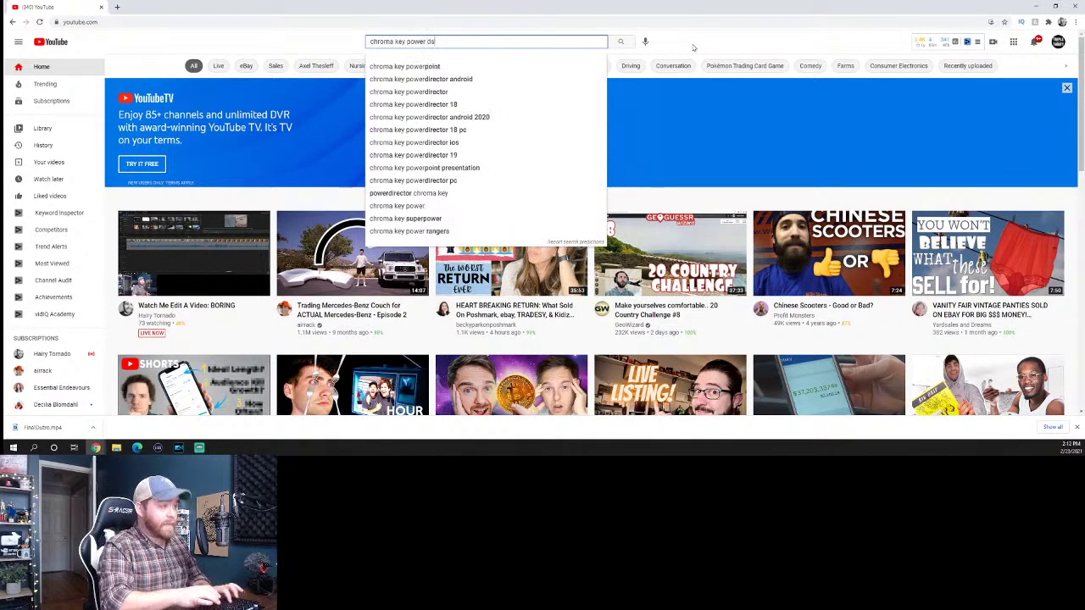
key("BackSpace")
type("irector ")
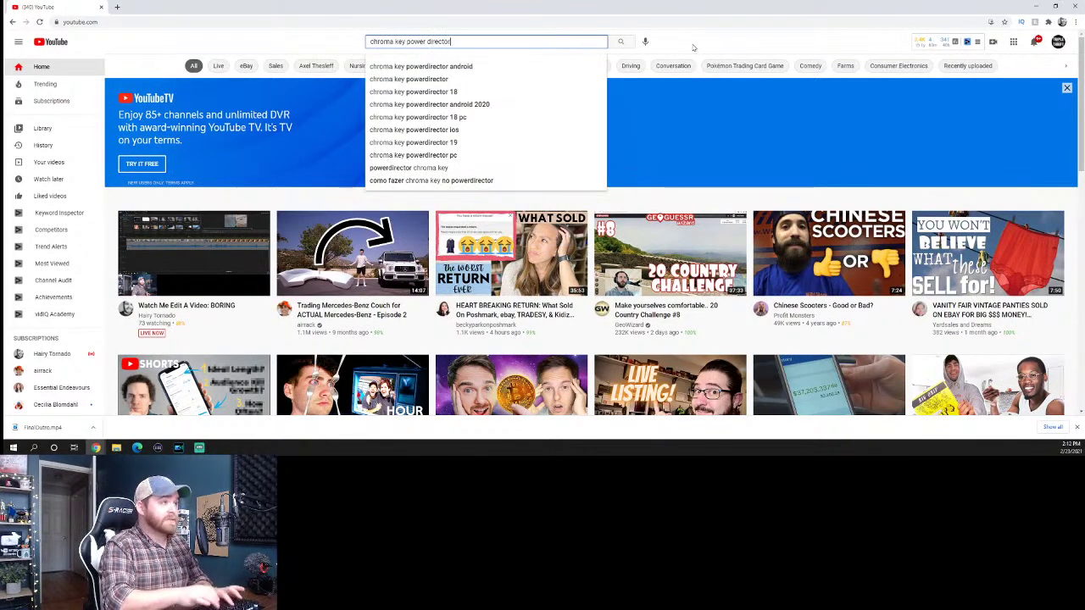
type("19")
key("Return")
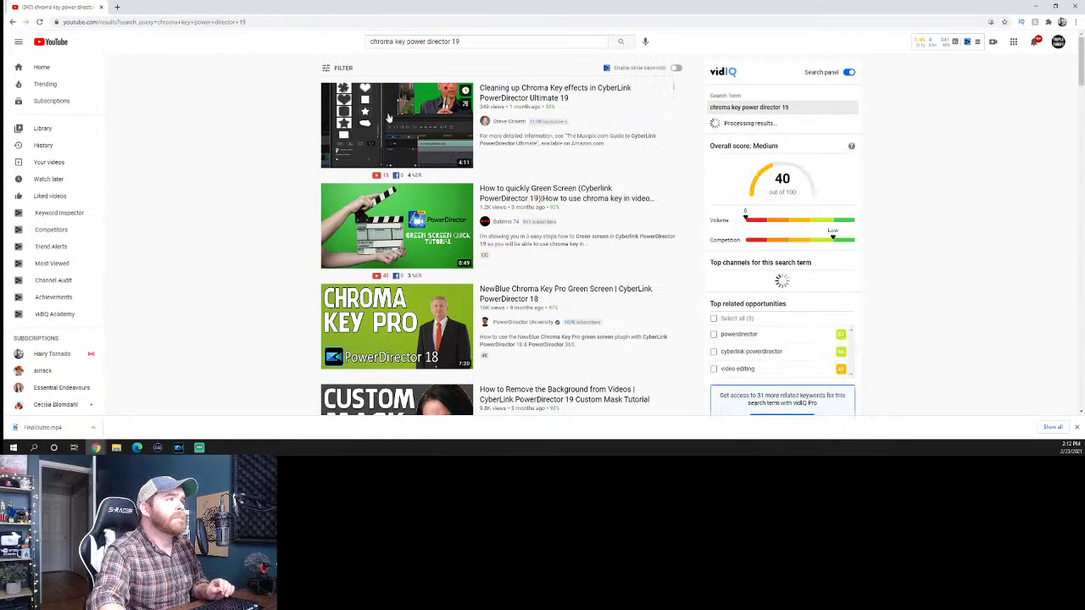
Open the video "Cleaning up Chroma Key effects in CyberLink PowerDirector Ultimate 19" and skip ahead to about 0:57.
left_click(442, 129)
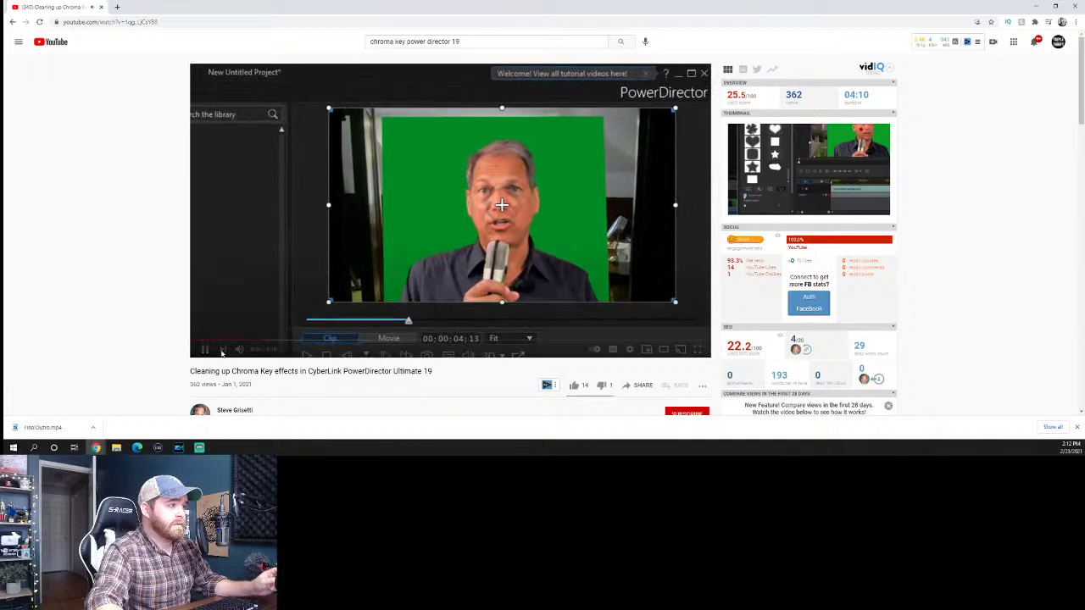
left_click(276, 341)
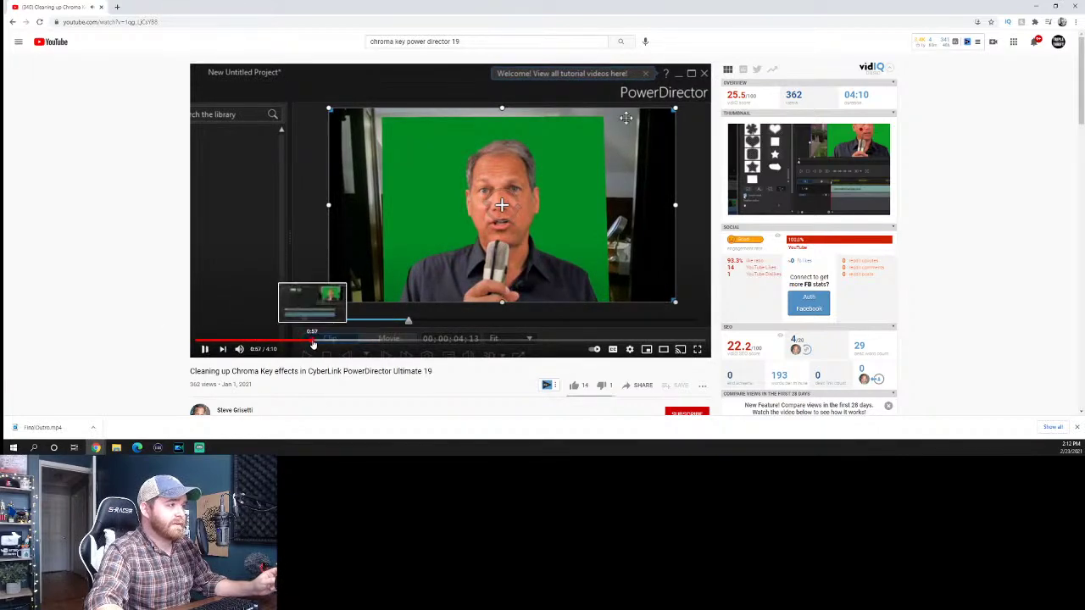
left_click(311, 341)
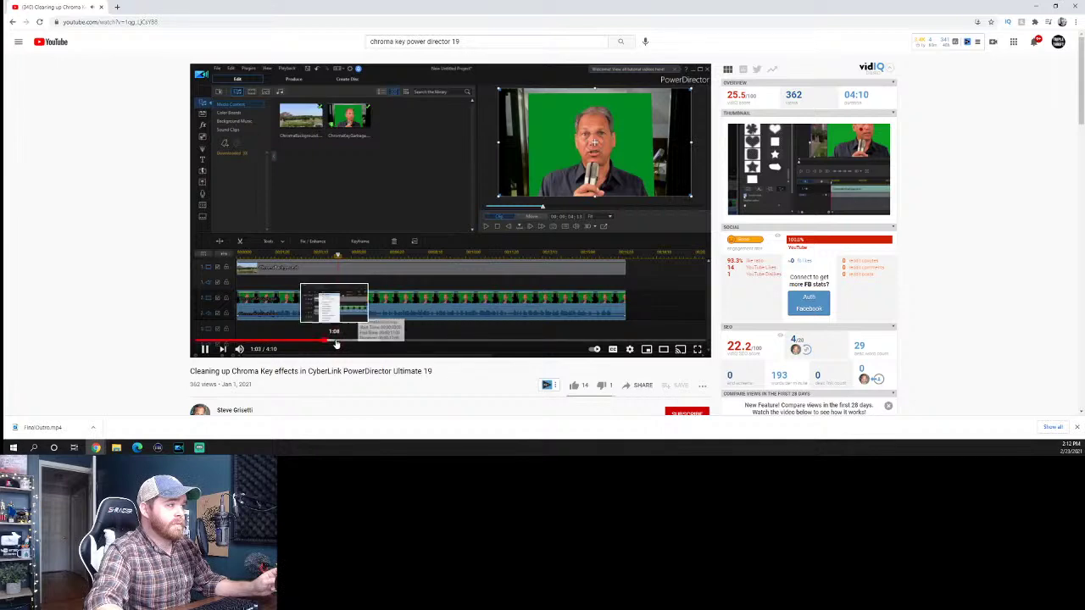
Skim the YouTube tutorial on cleaning up Chroma Key effects for how the key is applied in PiP Designer.
left_click(344, 341)
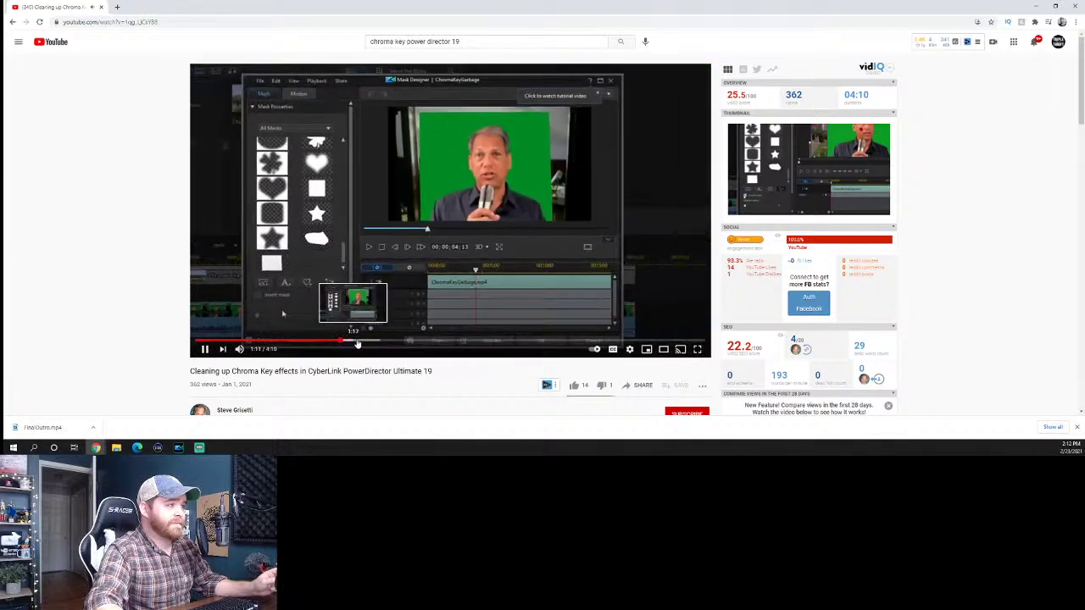
left_click(362, 342)
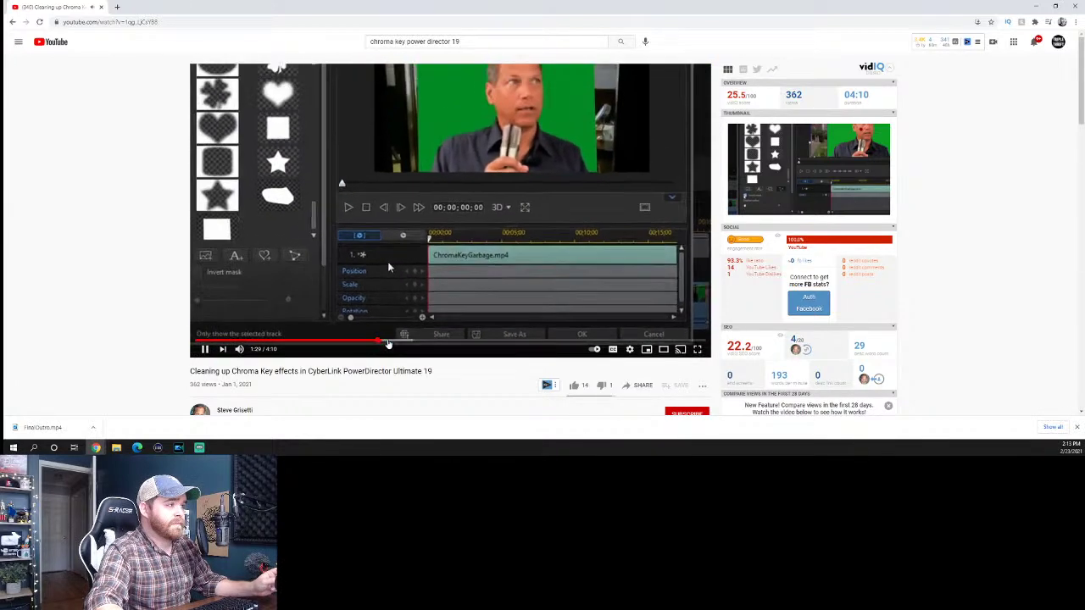
left_click(404, 341)
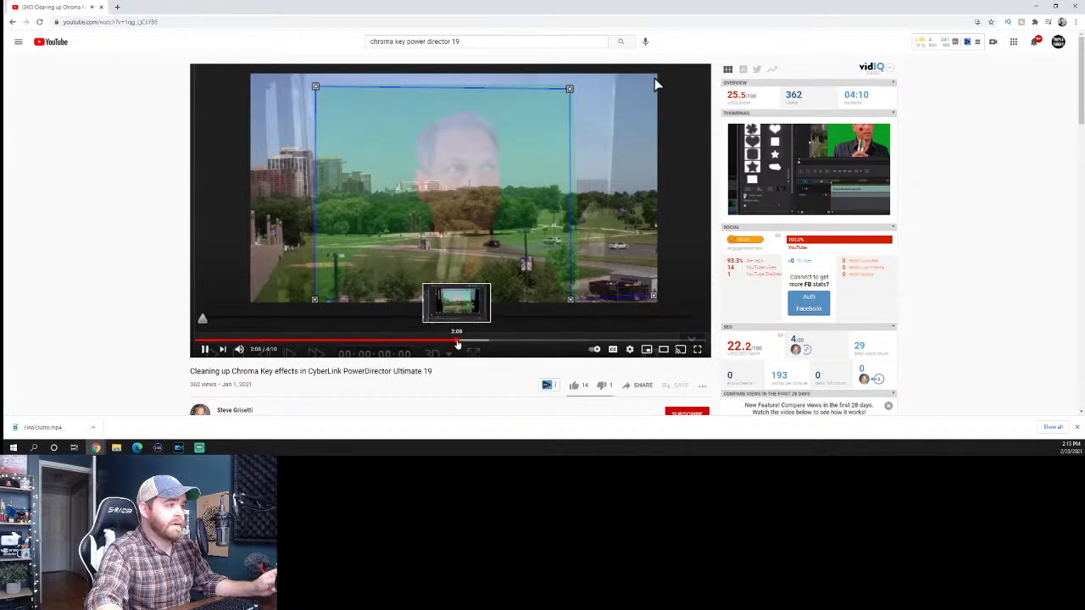
left_click(457, 340)
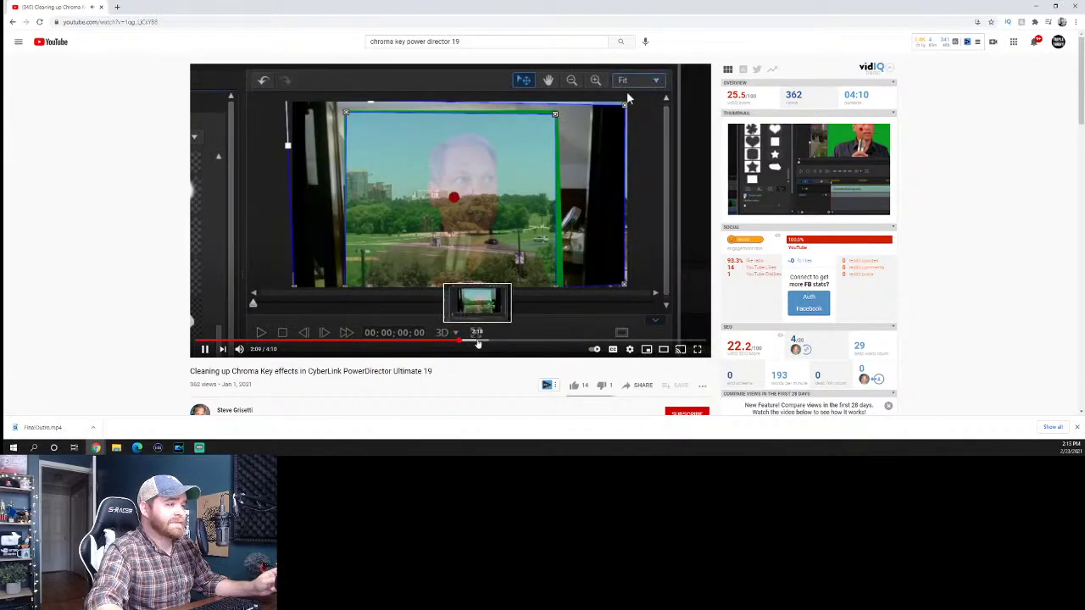
left_click(205, 348)
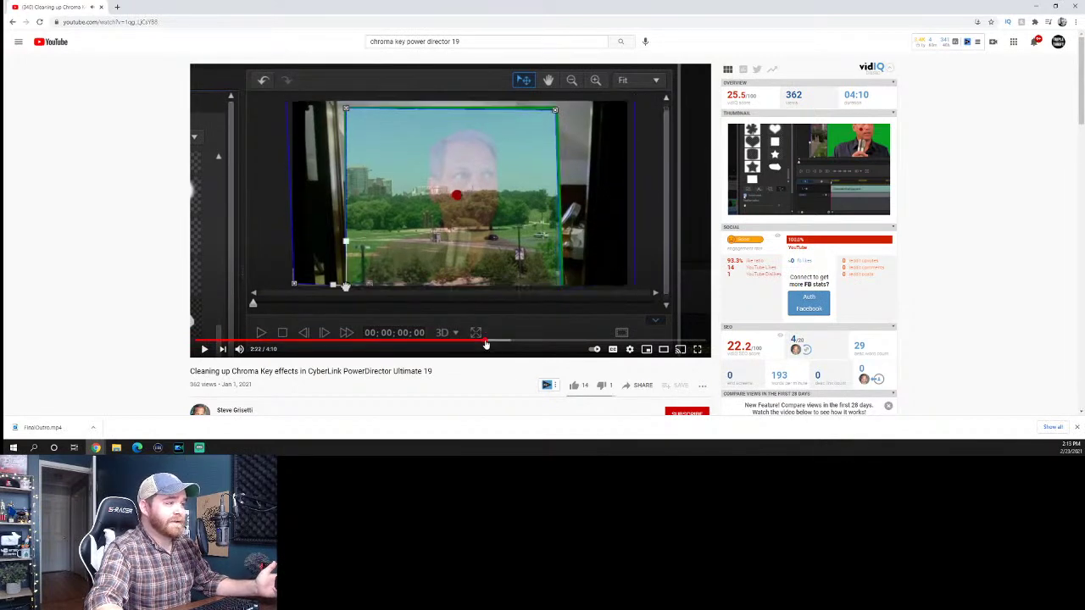
left_click(513, 343)
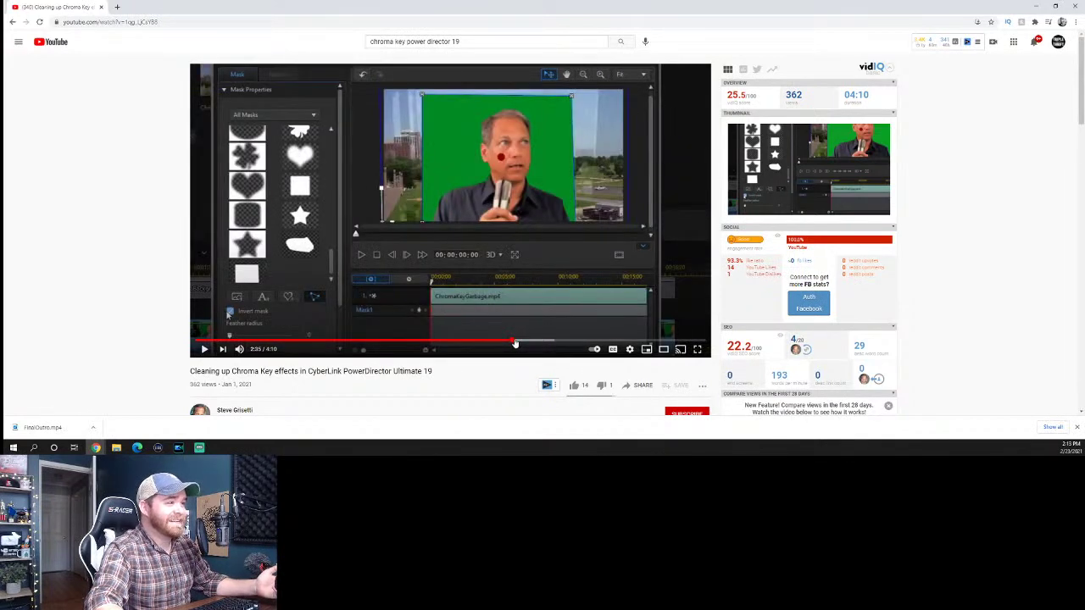
left_click(543, 343)
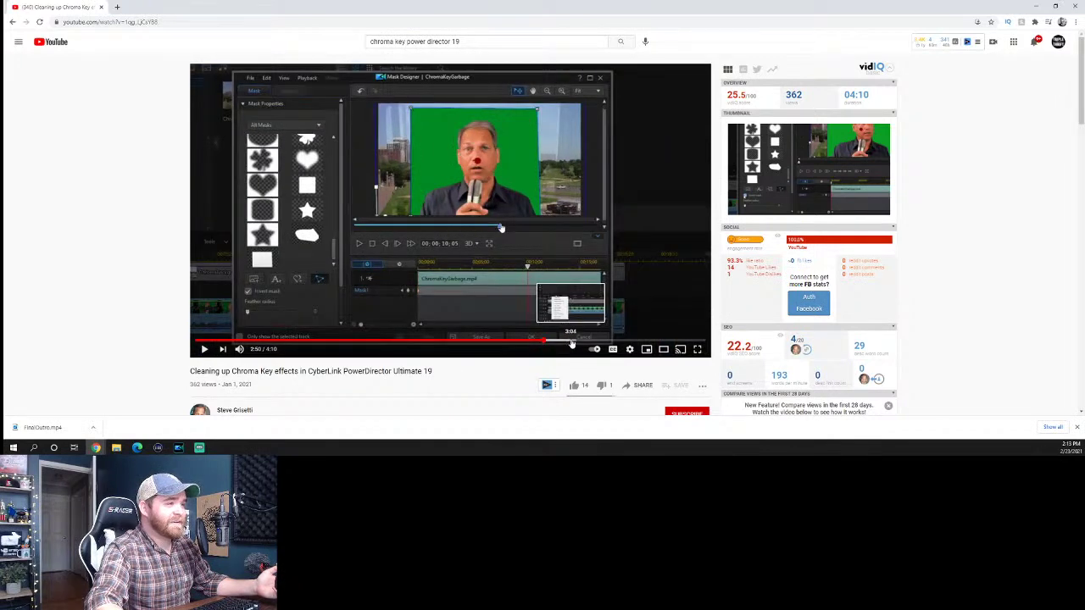
left_click(572, 343)
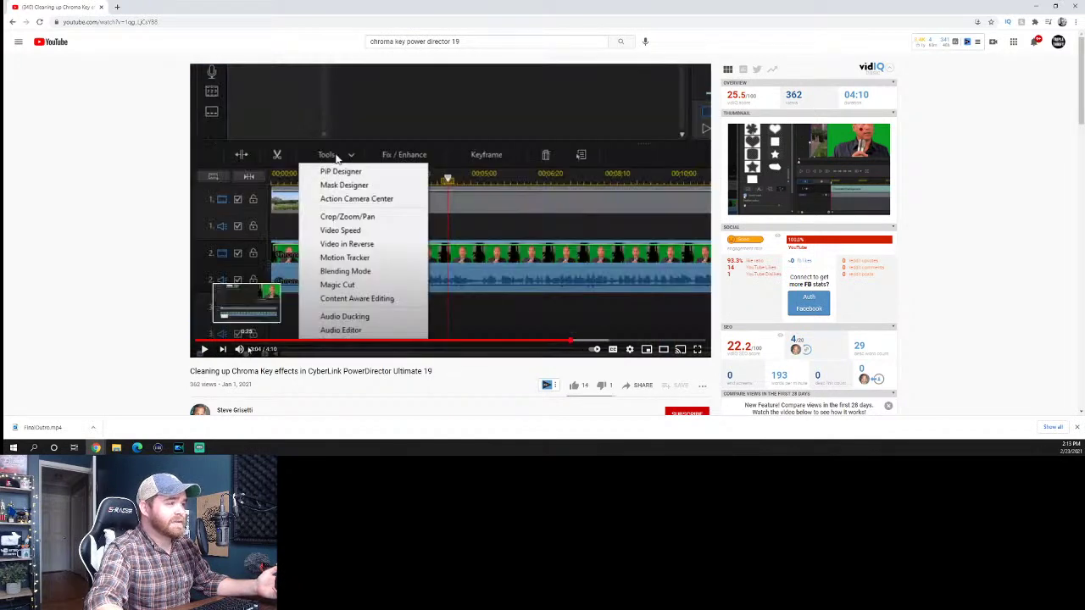
left_click(204, 348)
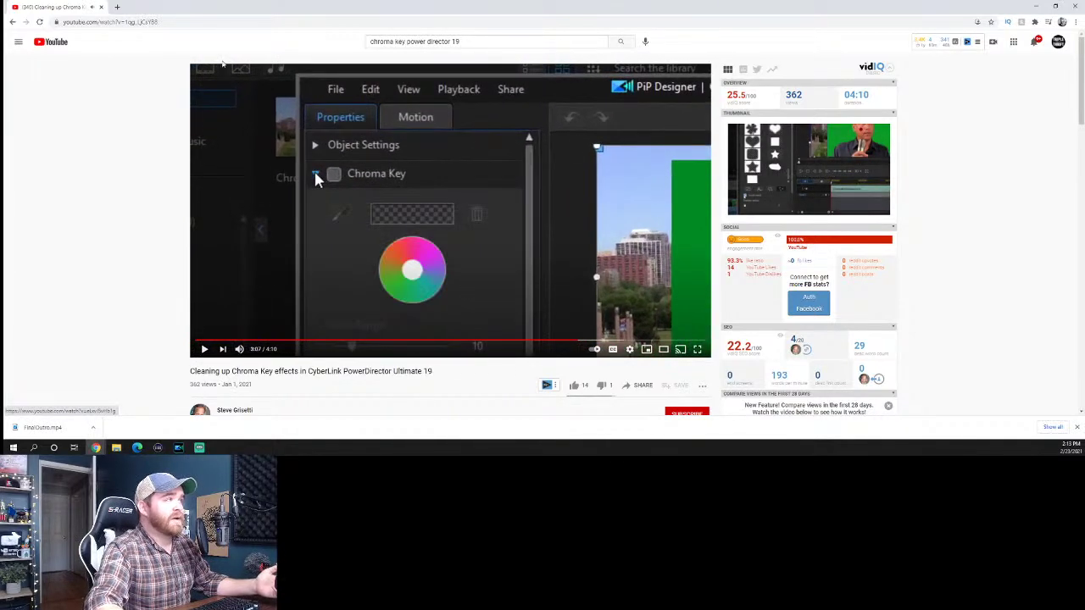
Switch to PowerDirector and open the Chroma Key settings of the green FinalOutro clip in PiP Designer.
left_click(1040, 7)
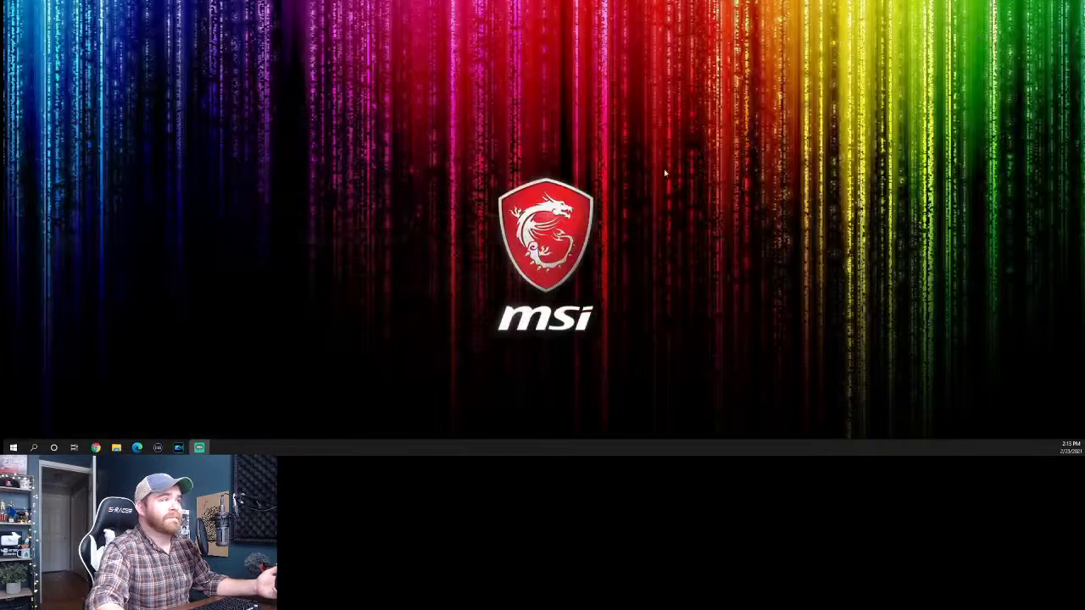
left_click(178, 448)
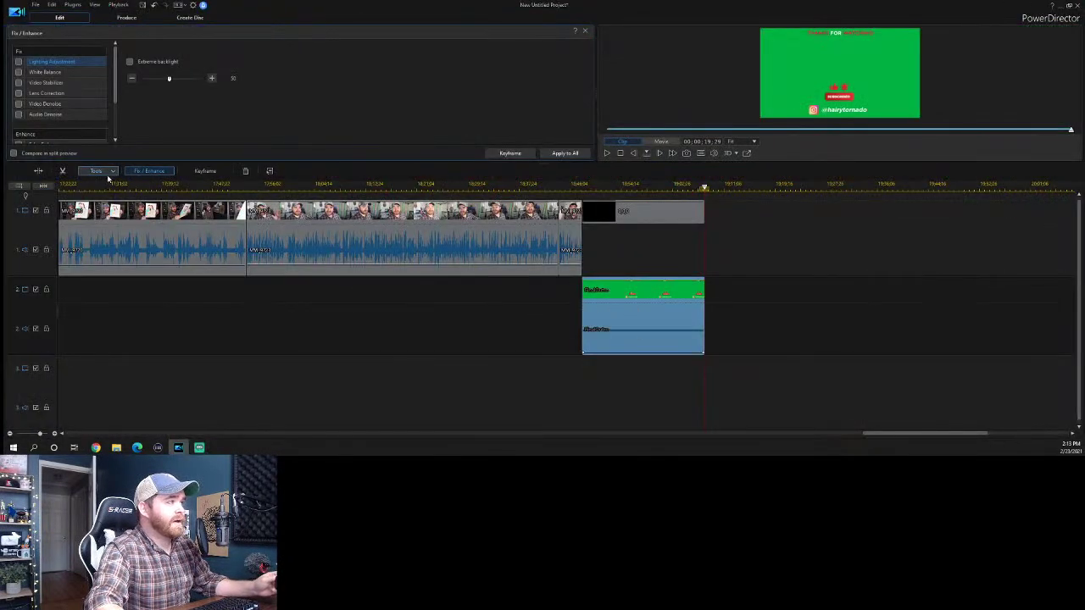
left_click(106, 172)
left_click(110, 182)
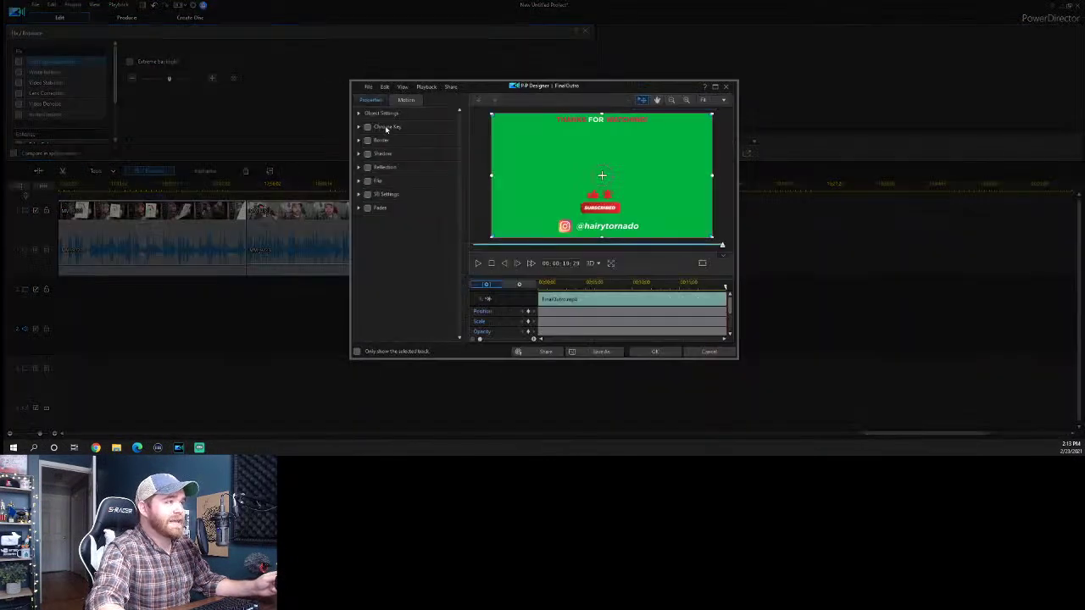
left_click(386, 127)
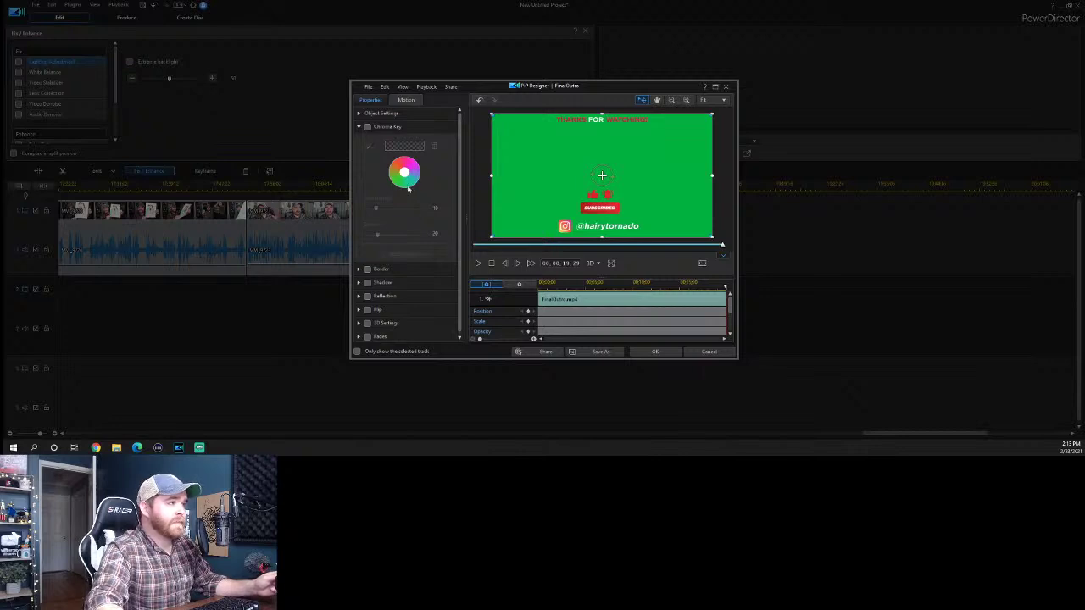
Enable Chroma Key, sample the clip's green background, widen the color range to remove it and apply the changes.
left_click(375, 148)
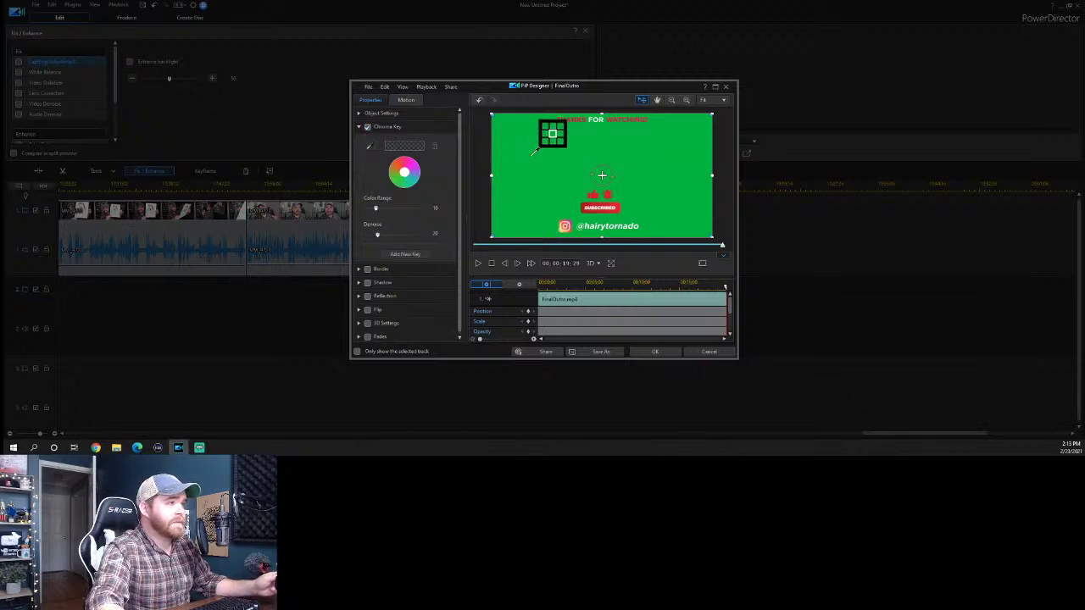
left_click(544, 134)
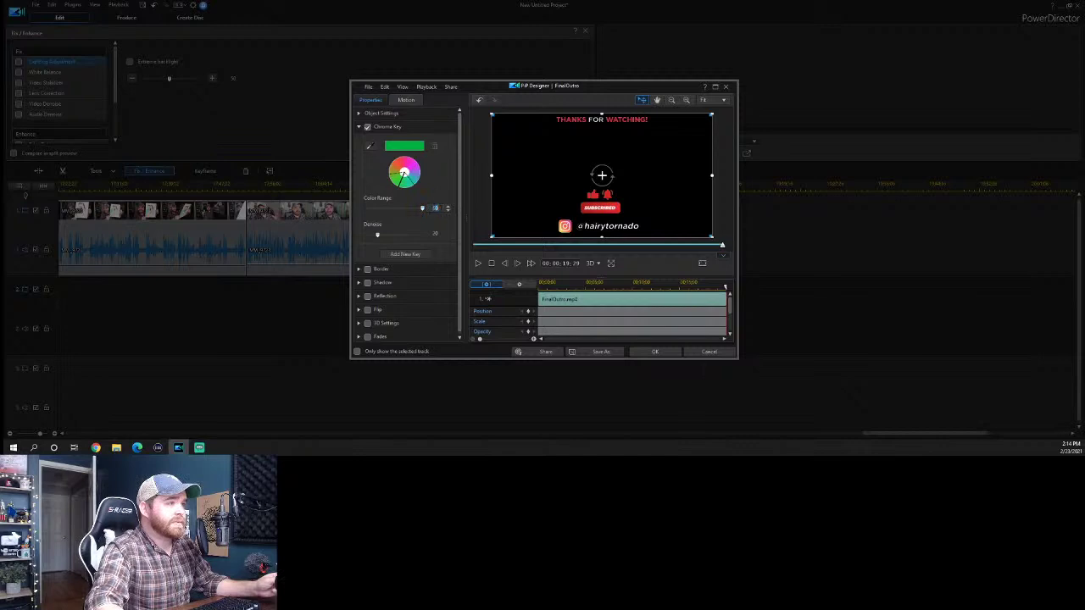
left_click(640, 352)
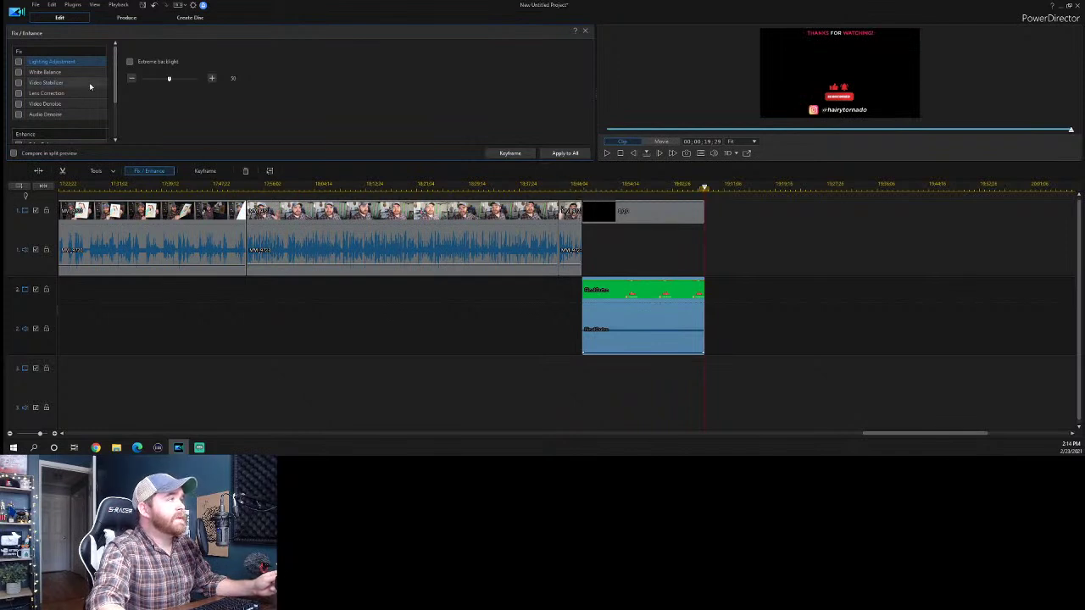
Close the Fix / Enhance settings and import the music file ES_Up Here - Blue Steel from Downloads into the media library.
left_click(32, 4)
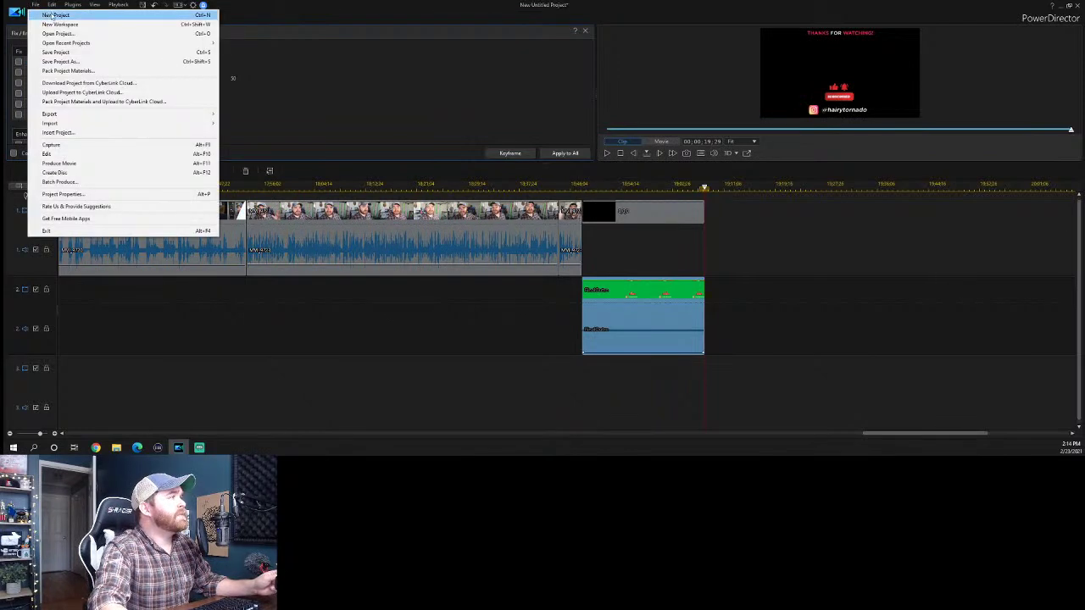
left_click(34, 5)
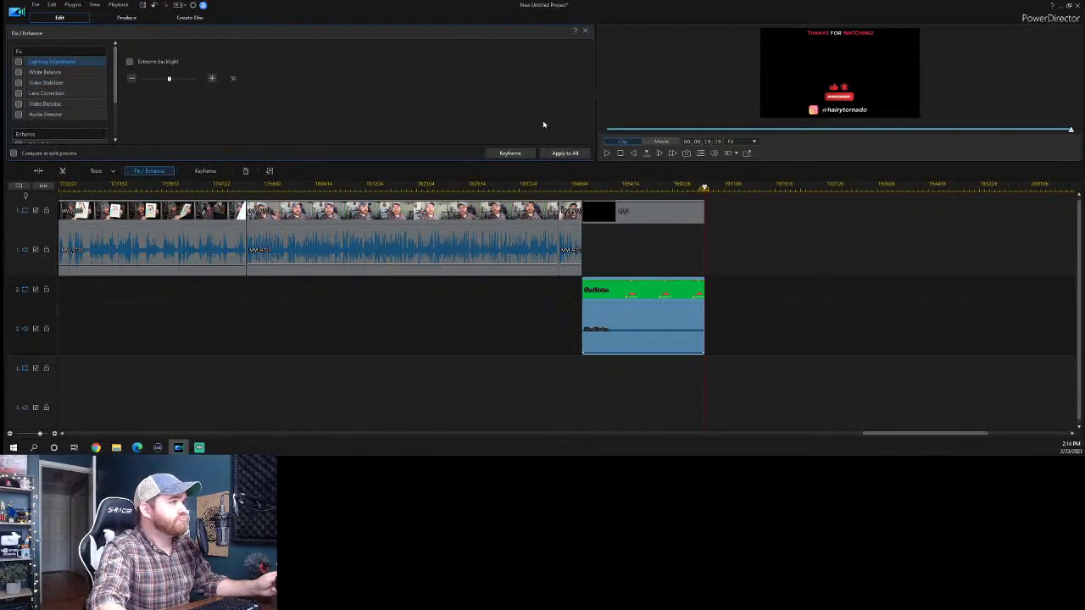
left_click(587, 32)
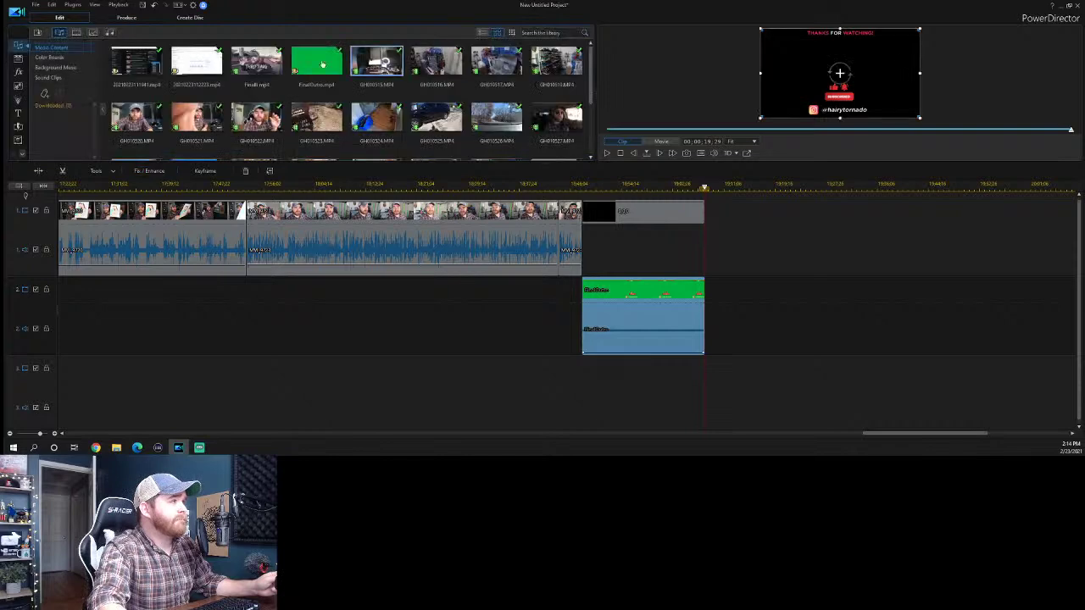
left_click(38, 10)
mouse_move(127, 123)
left_click(254, 122)
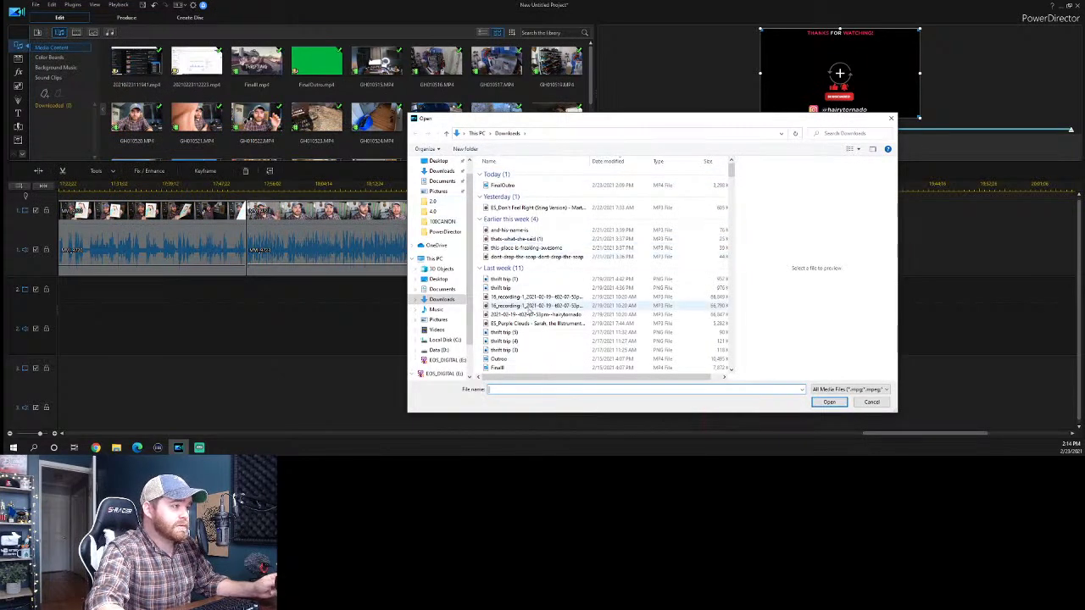
scroll(529, 311, "down", 5)
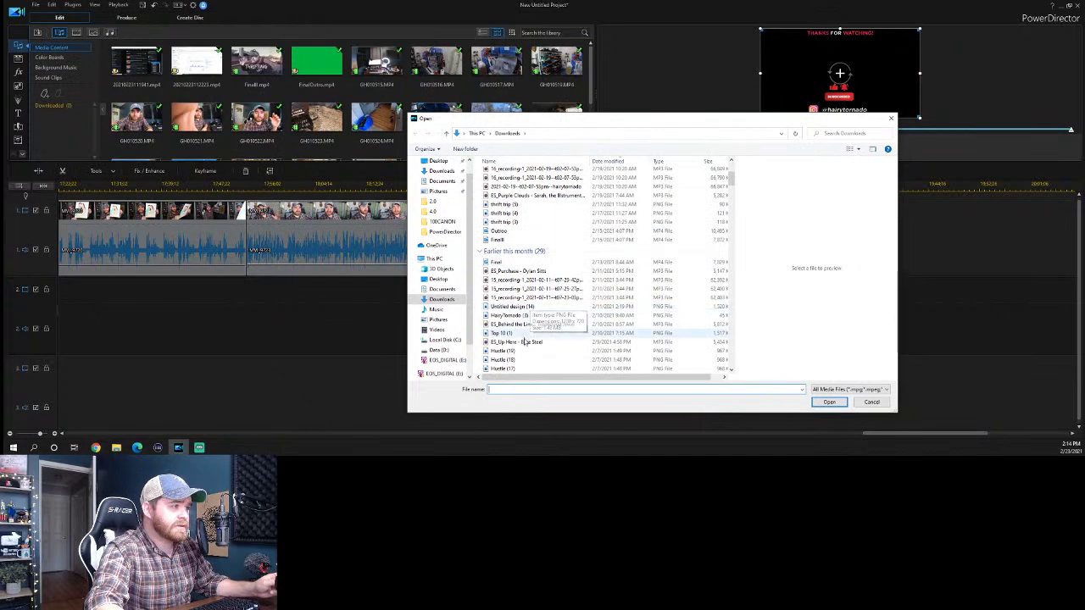
left_click(525, 341)
left_click(828, 402)
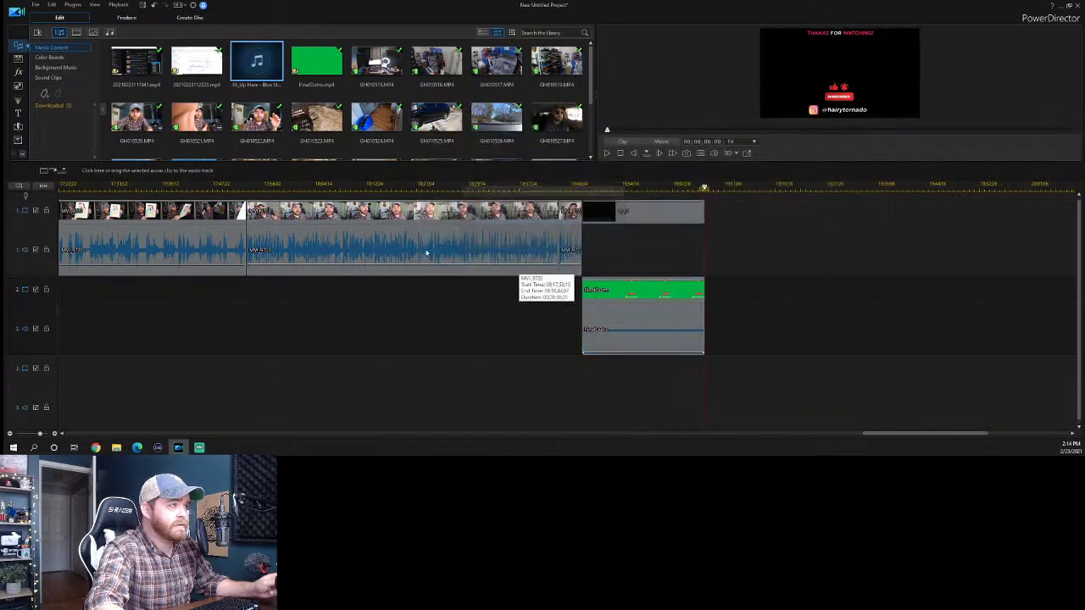
Place the ES_Up Here music on audio track 3 and align its louder section with the end of the last talking clip.
left_click_drag(256, 64, 604, 376)
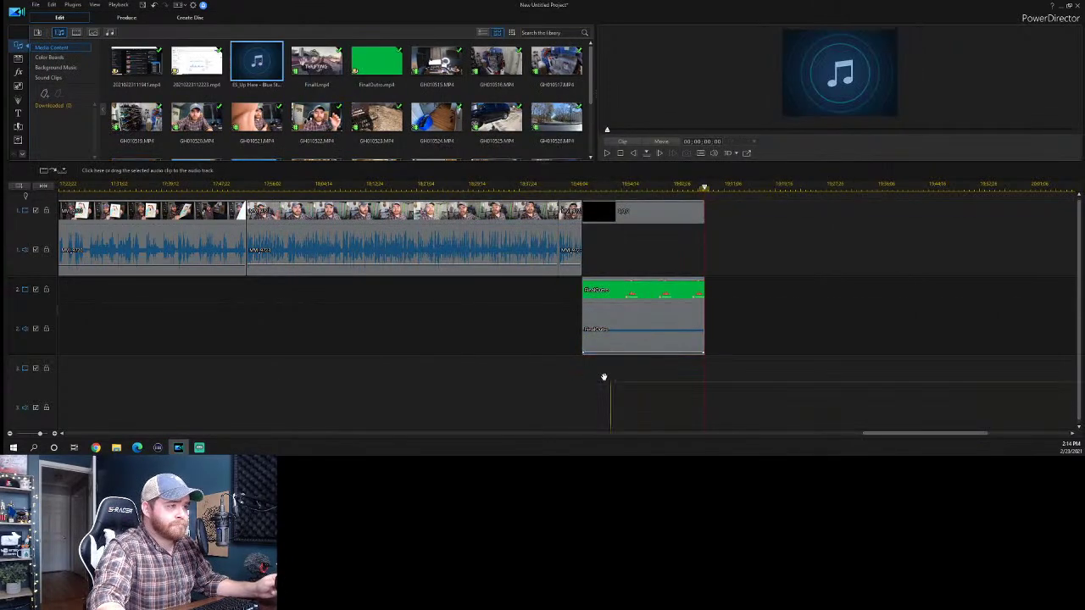
left_click_drag(501, 380, 501, 379)
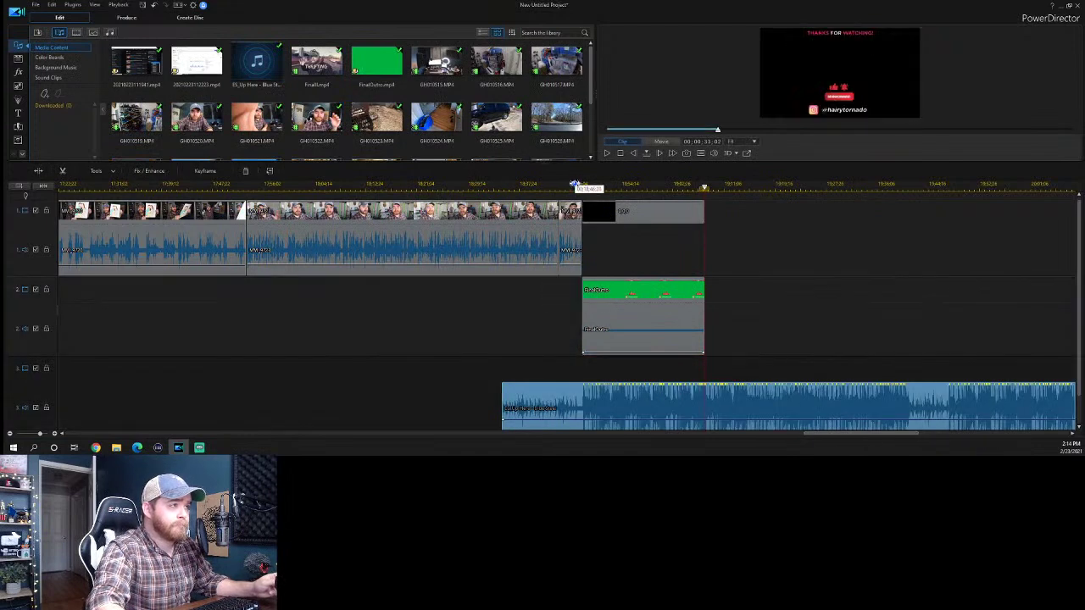
scroll(554, 376, "up", 5)
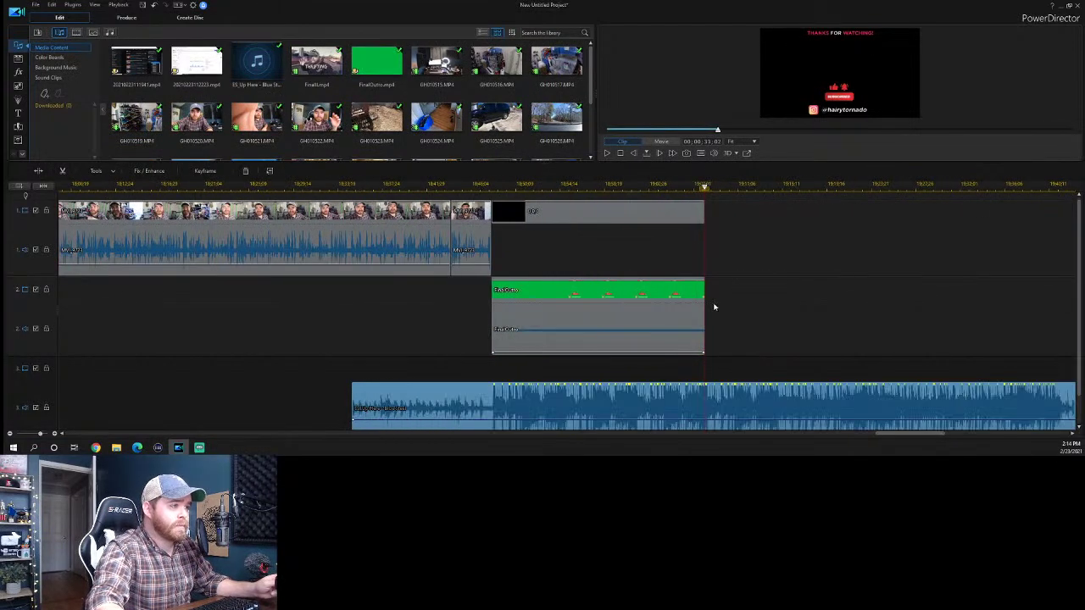
left_click_drag(554, 386, 537, 418)
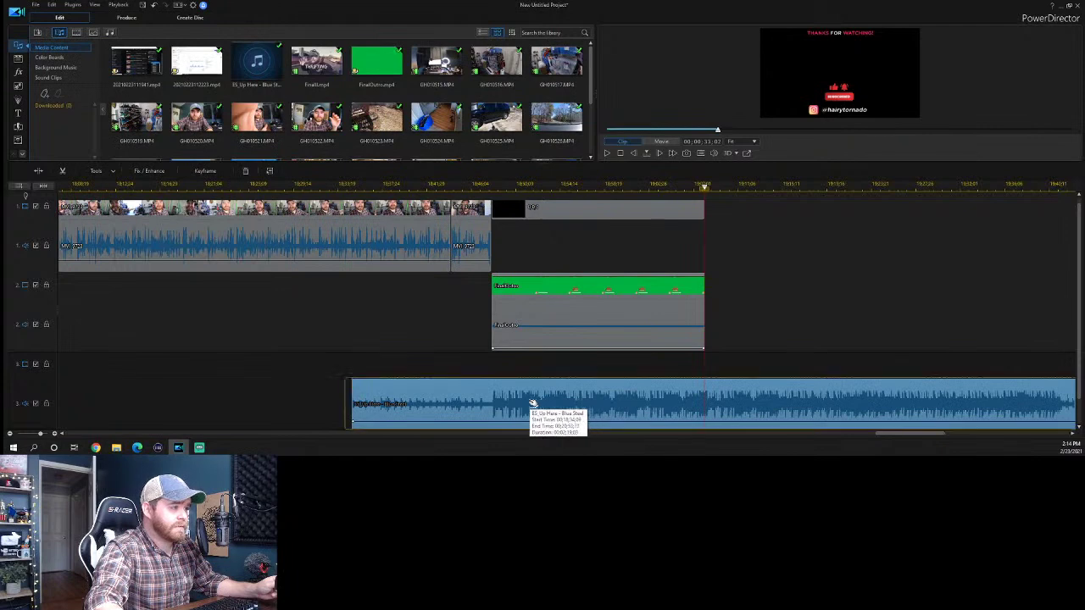
left_click_drag(450, 187, 439, 184)
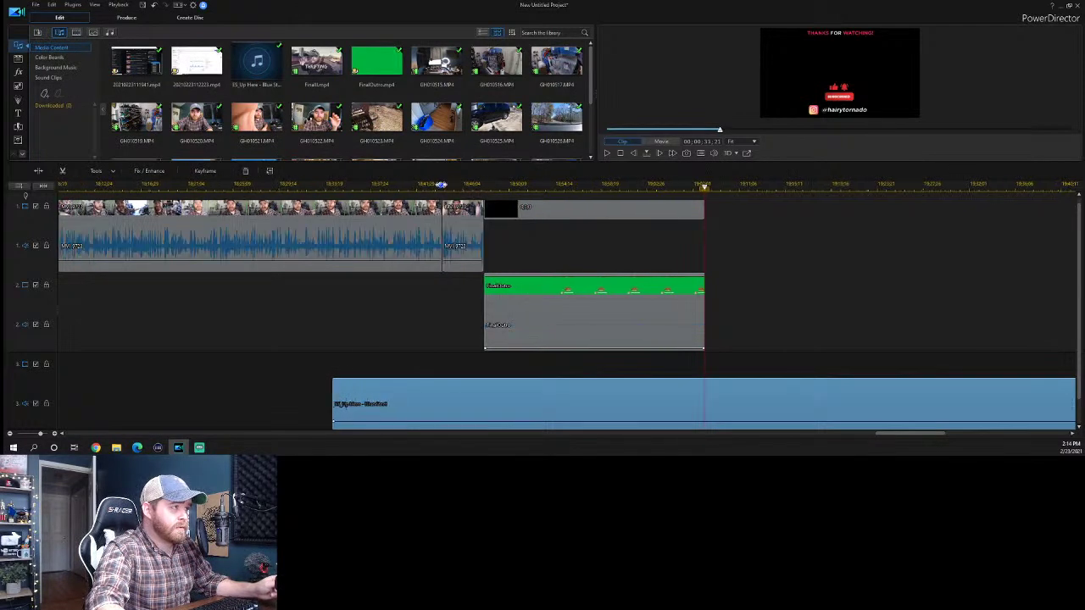
Preview the end of the last talking clip and split the track 3 music just before its louder section.
left_click(386, 185)
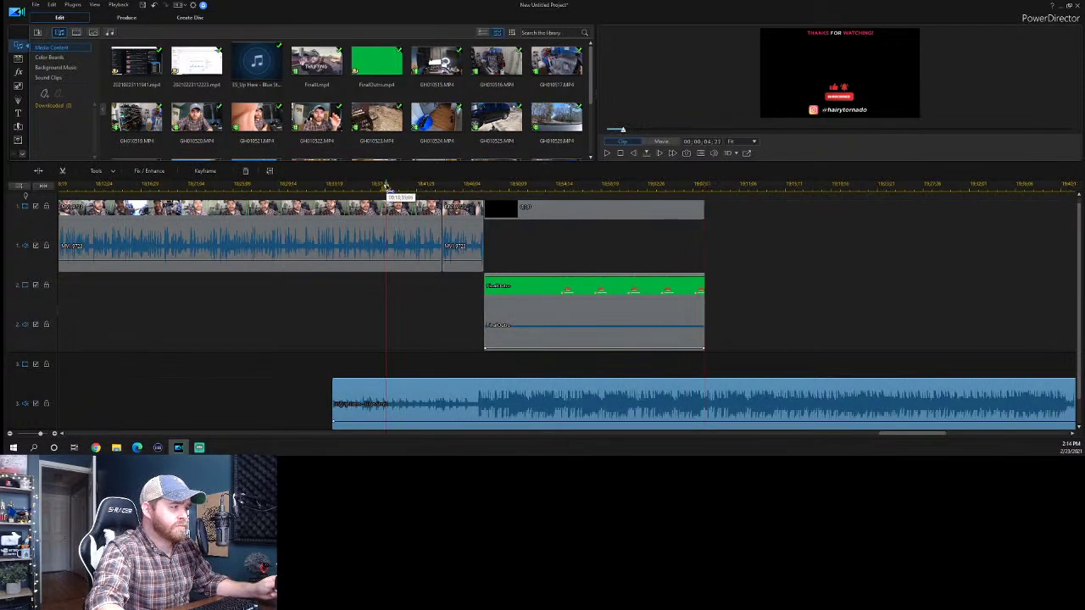
left_click(458, 186)
key("space")
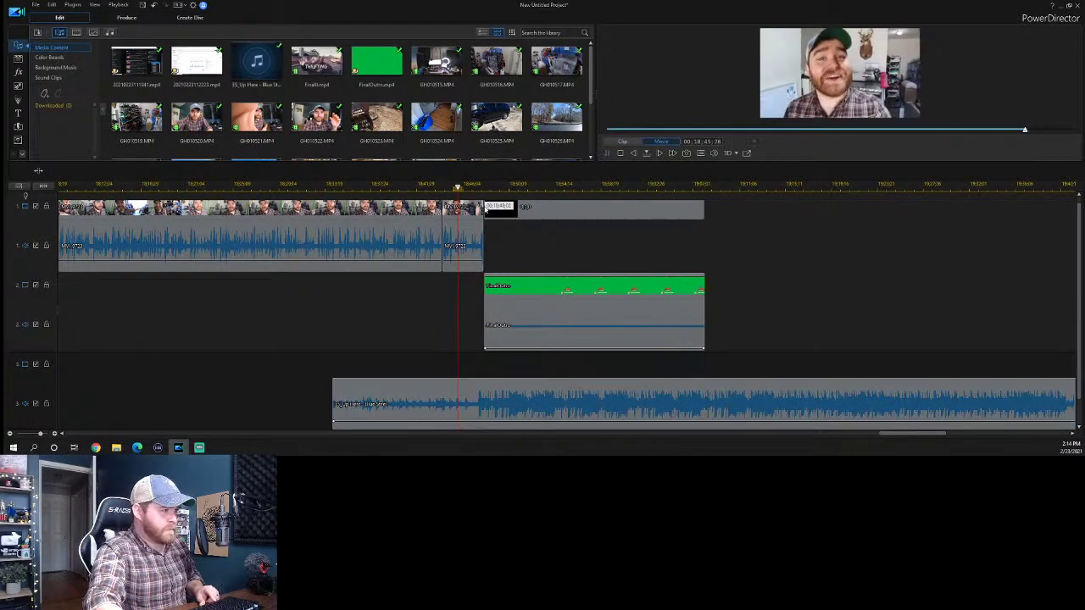
left_click(473, 401)
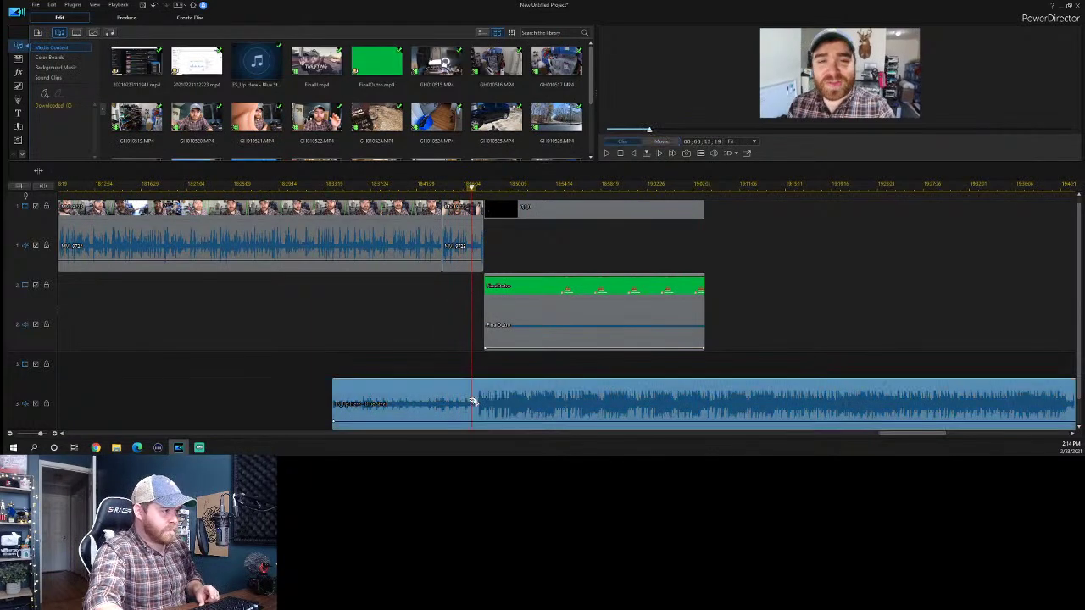
key("ctrl+t")
Fade in the first music segment by lowering its starting volume point to the minimum, and preview the transition.
left_click(429, 414)
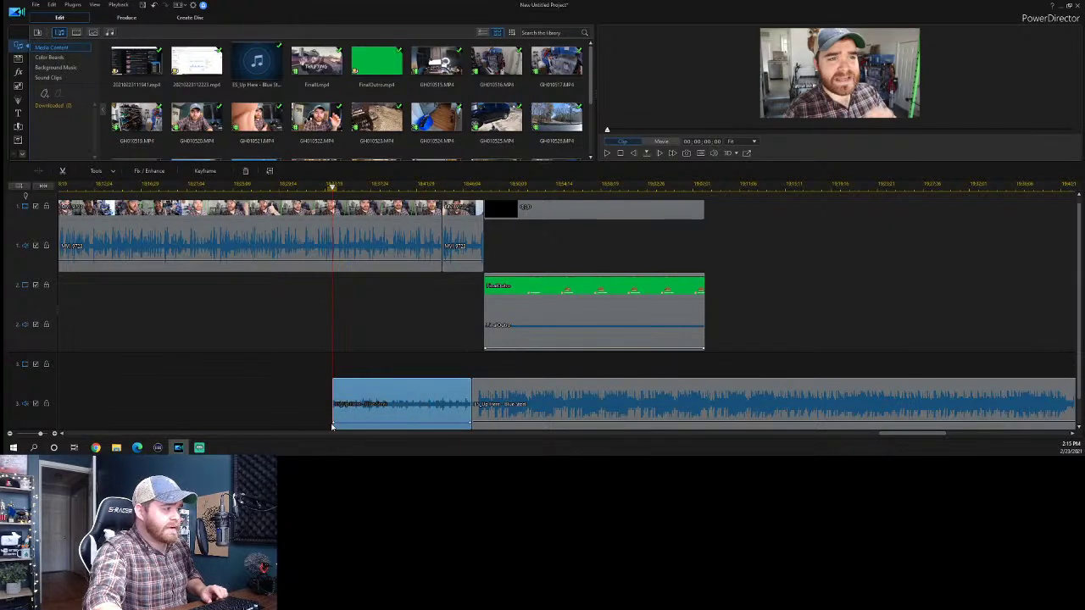
left_click_drag(339, 423, 337, 441)
left_click(324, 275)
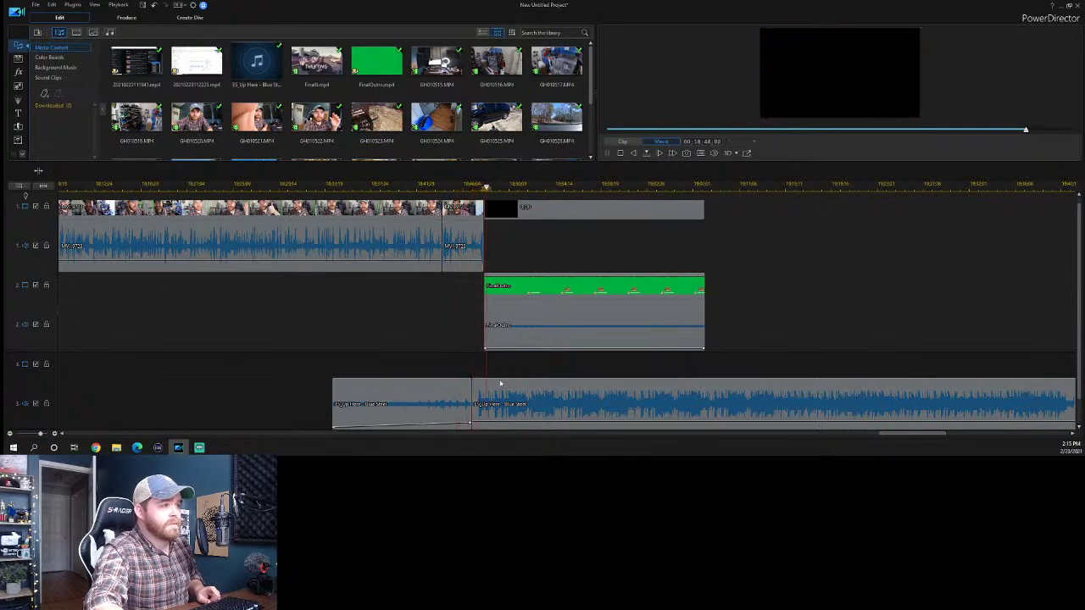
Shift the second music segment on track 3 slightly later and preview the transition into the outro.
left_click(503, 408)
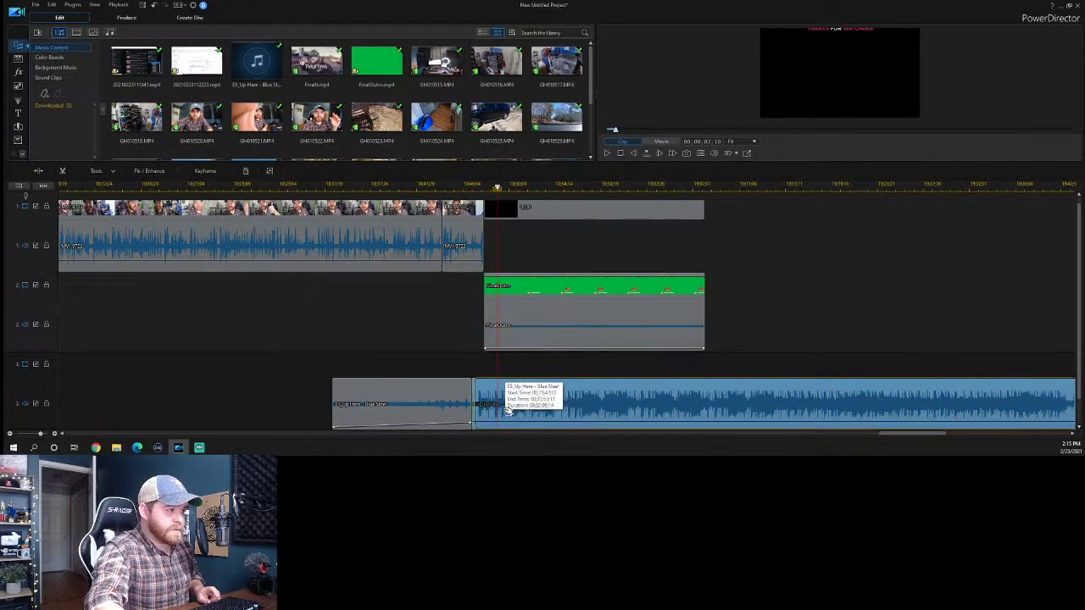
left_click_drag(509, 410, 514, 410)
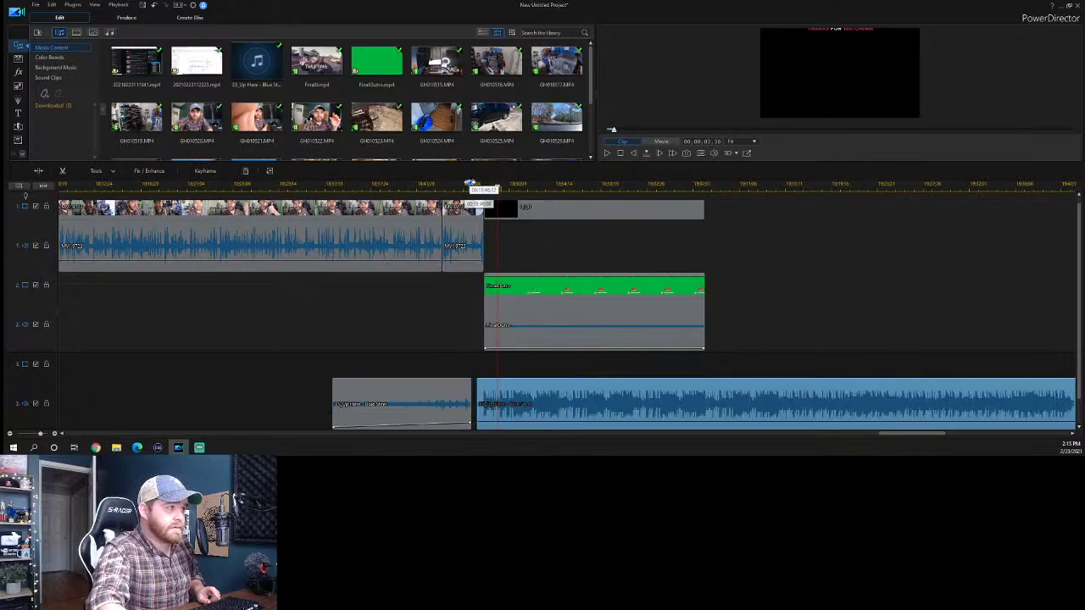
scroll(469, 184, "up", 5)
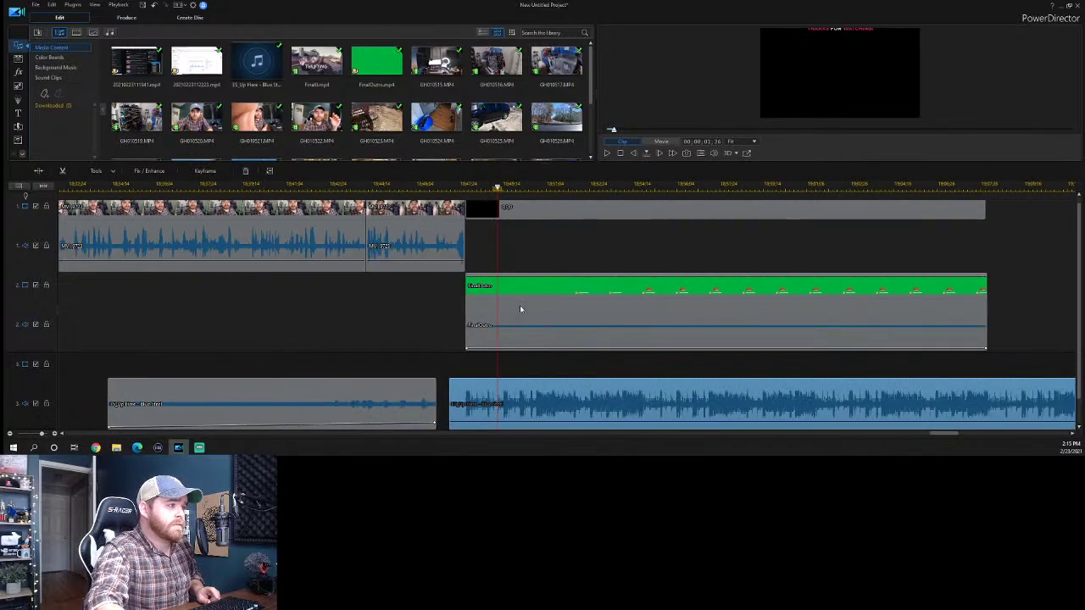
left_click(430, 188)
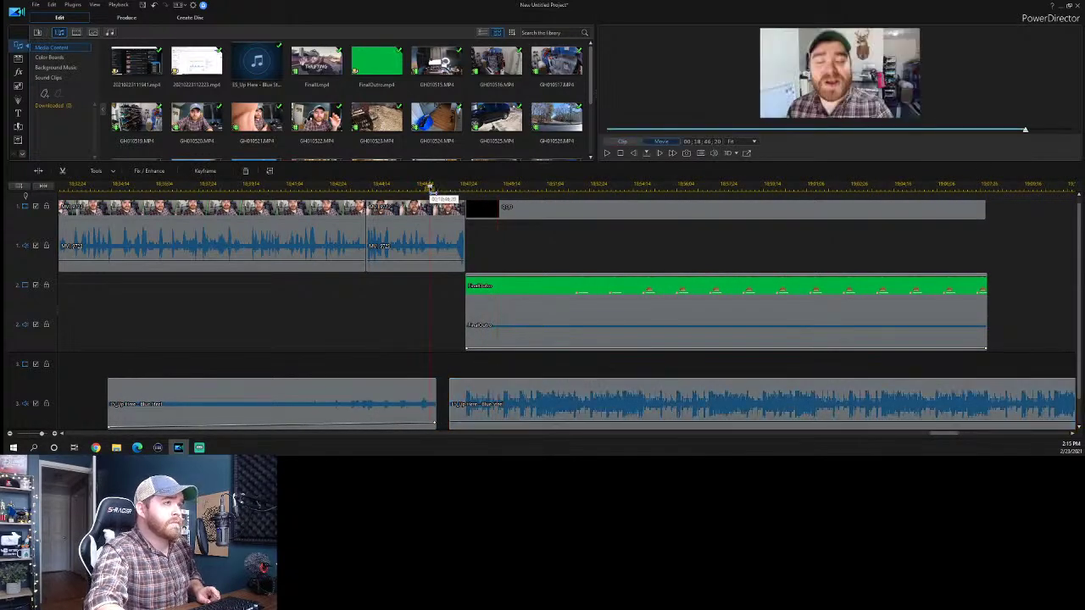
key("space")
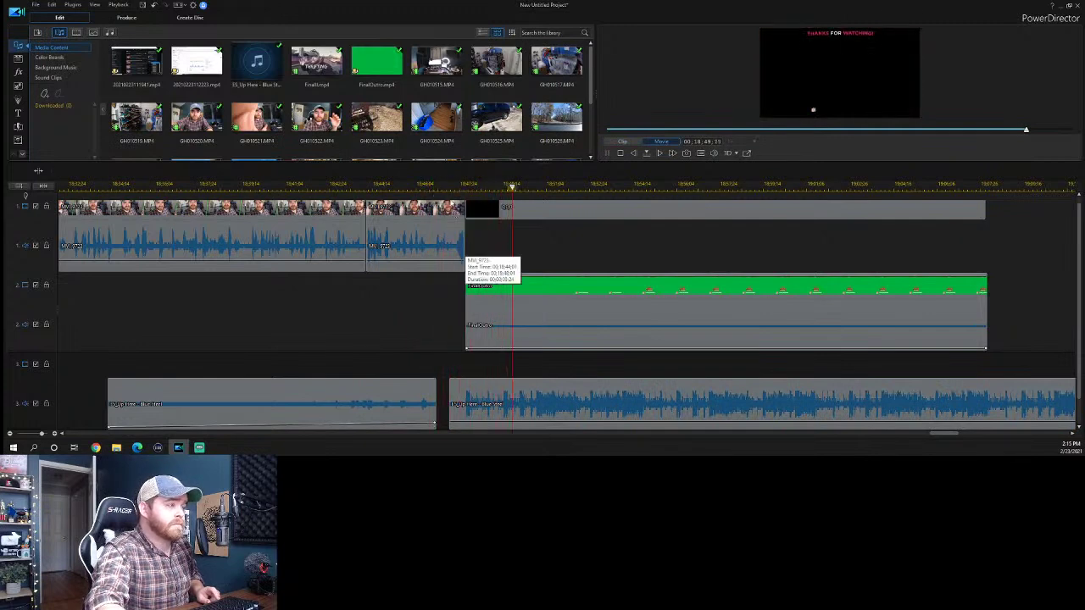
Replay the last moments of the final talking clip and split it just before its end.
left_click(445, 188)
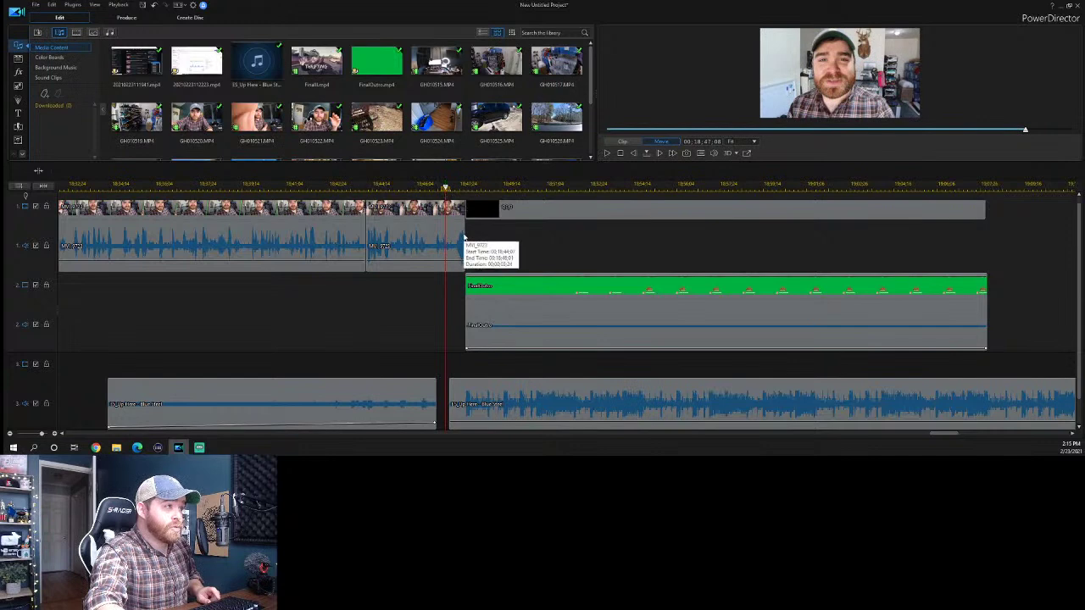
key("space")
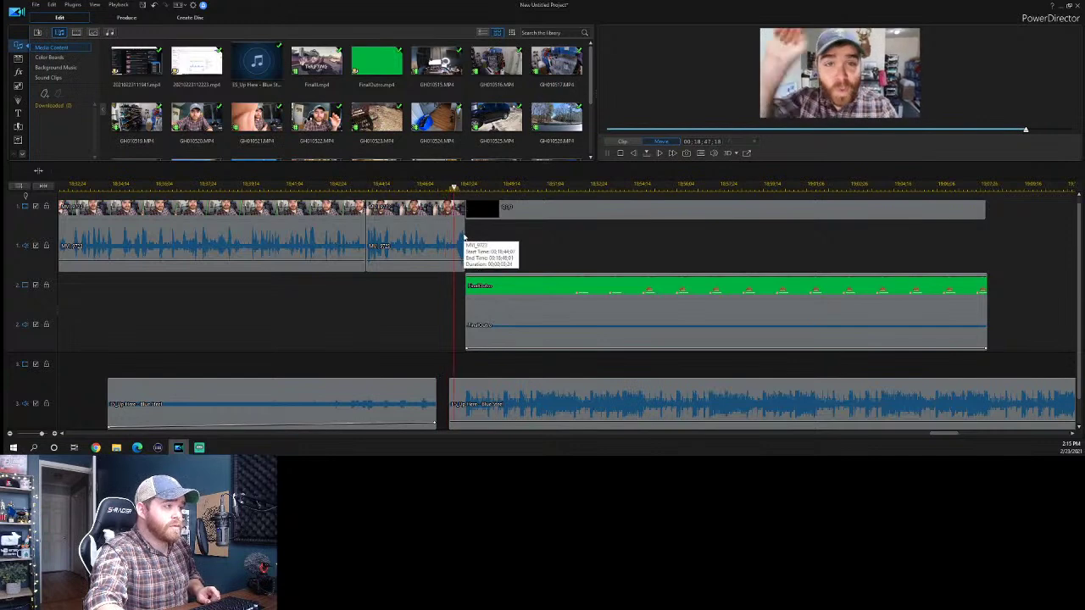
left_click(463, 236)
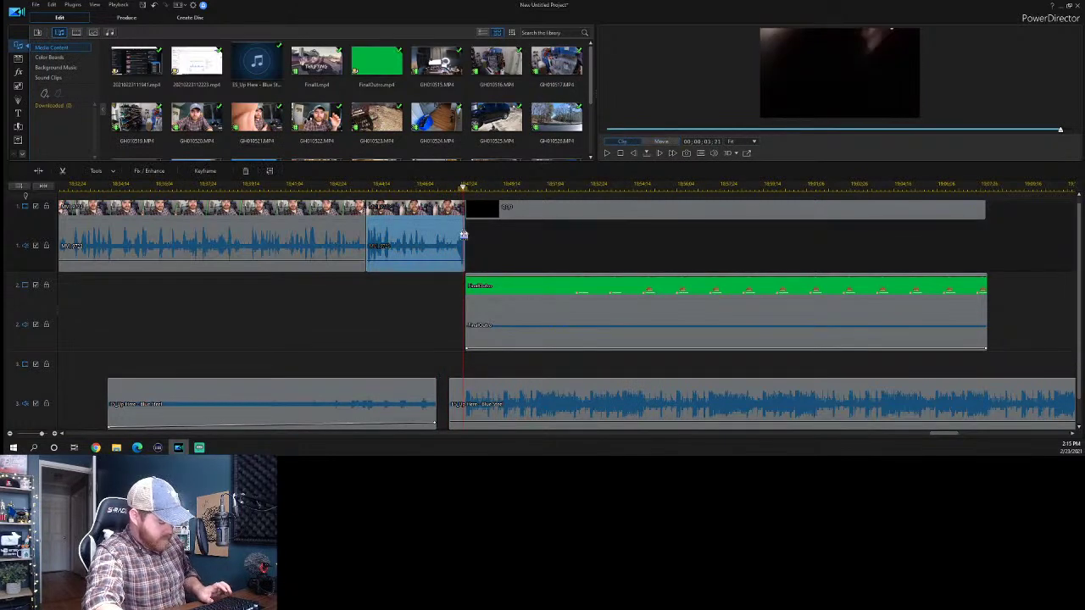
left_click(469, 248)
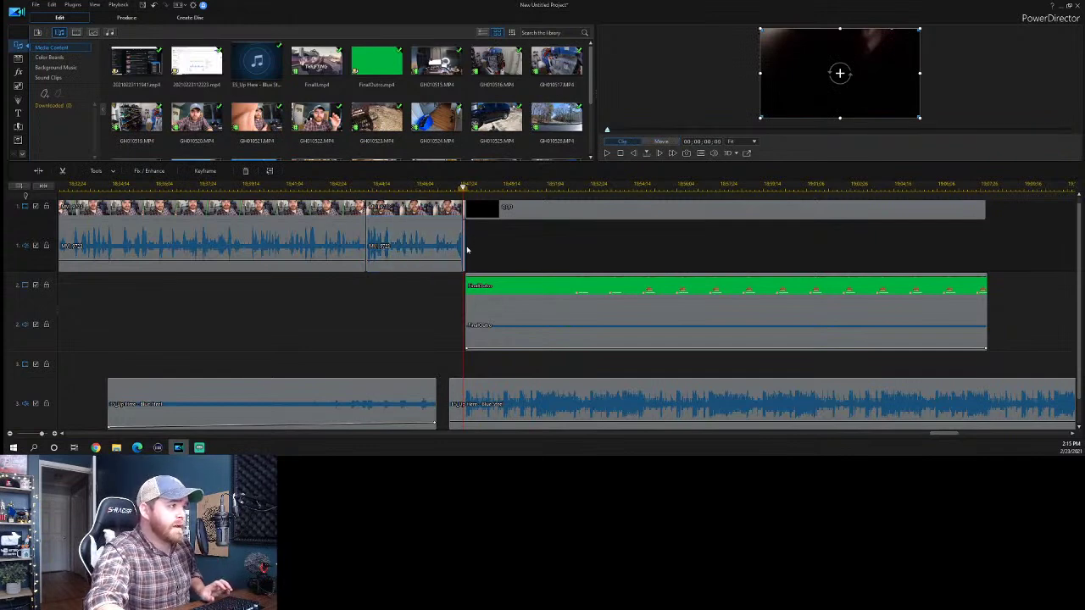
scroll(485, 198, "up", 2)
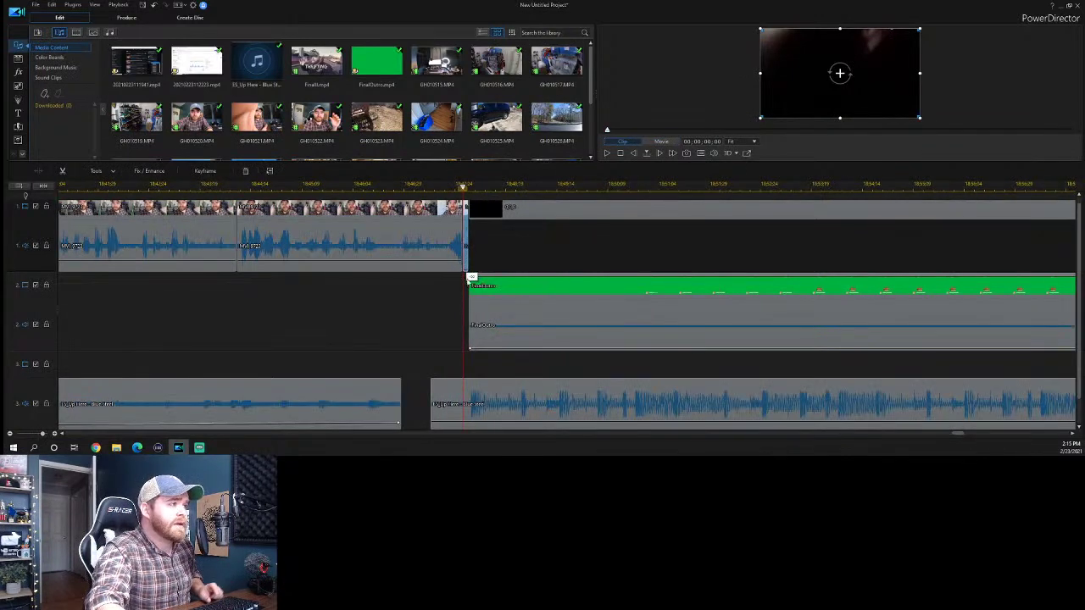
Preview the transition, nudge the second track 3 music segment slightly earlier, and replay the change into the outro.
left_click(433, 185)
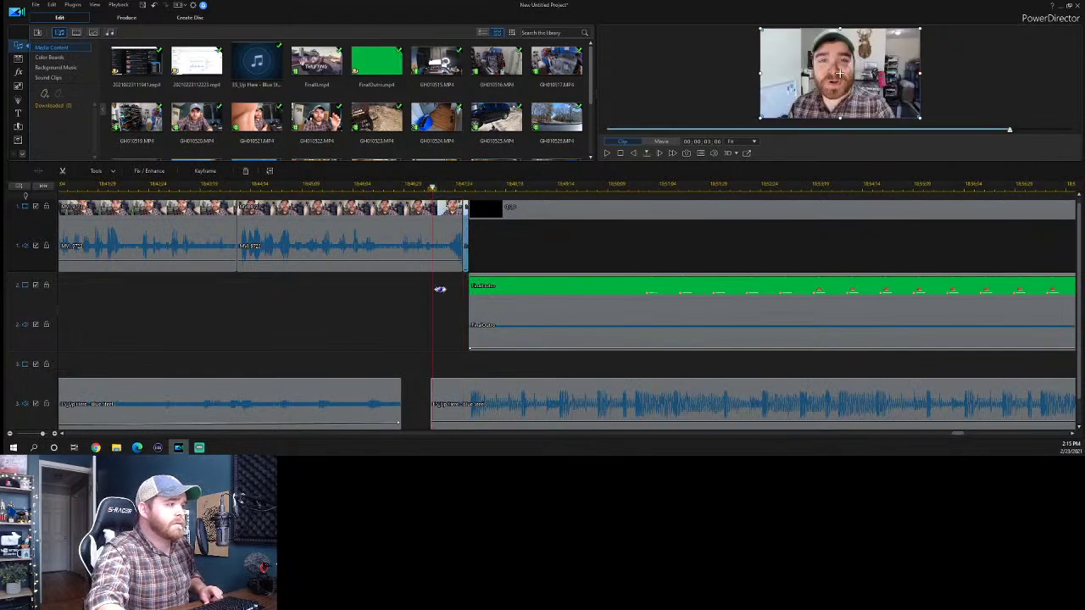
key("space")
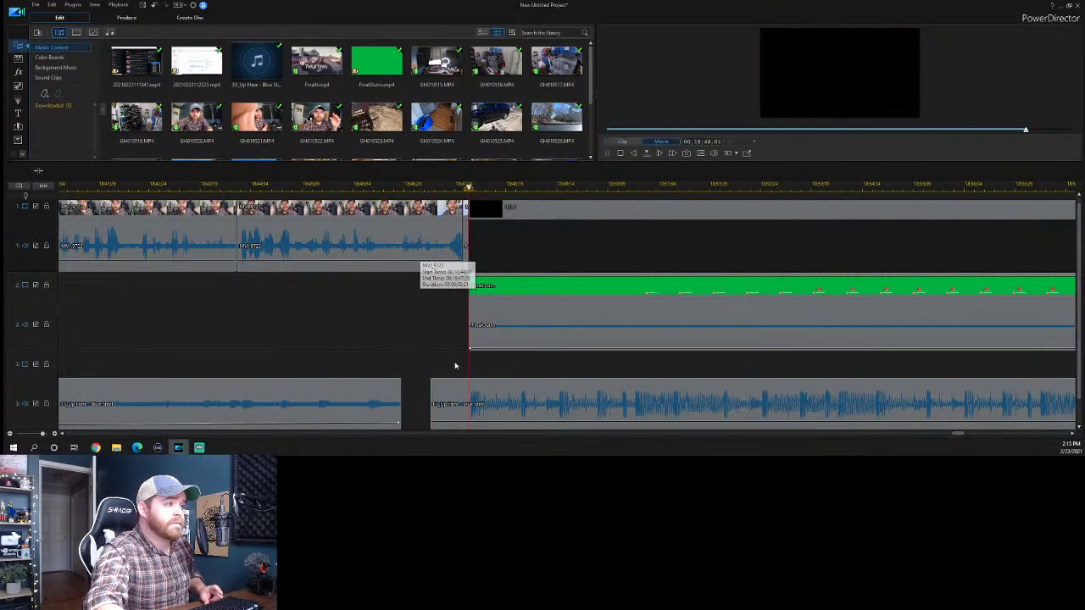
left_click(492, 412)
left_click_drag(492, 412, 487, 412)
left_click(444, 185)
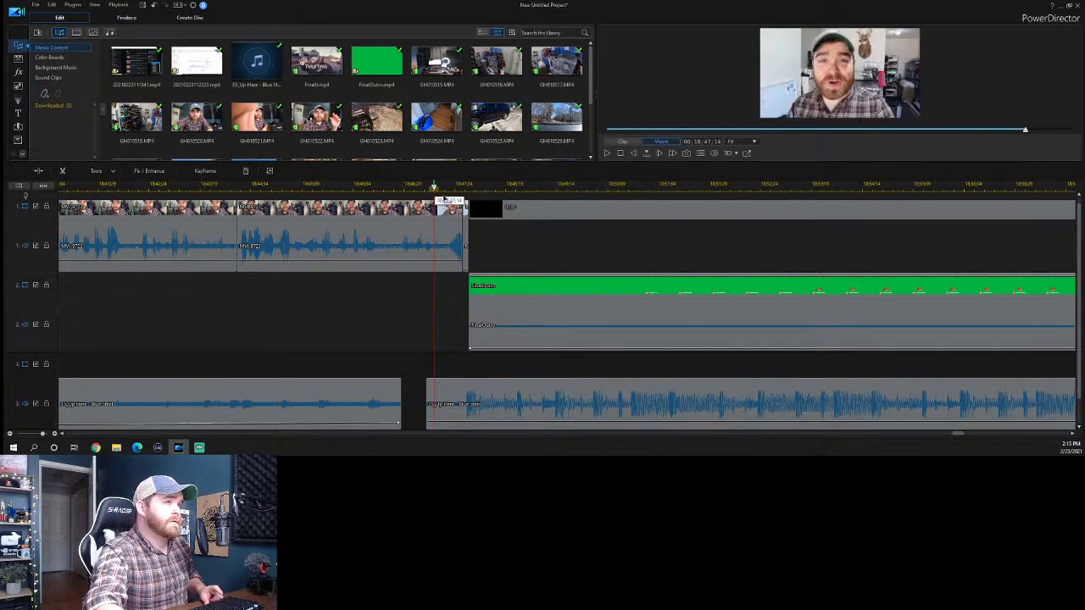
key("space")
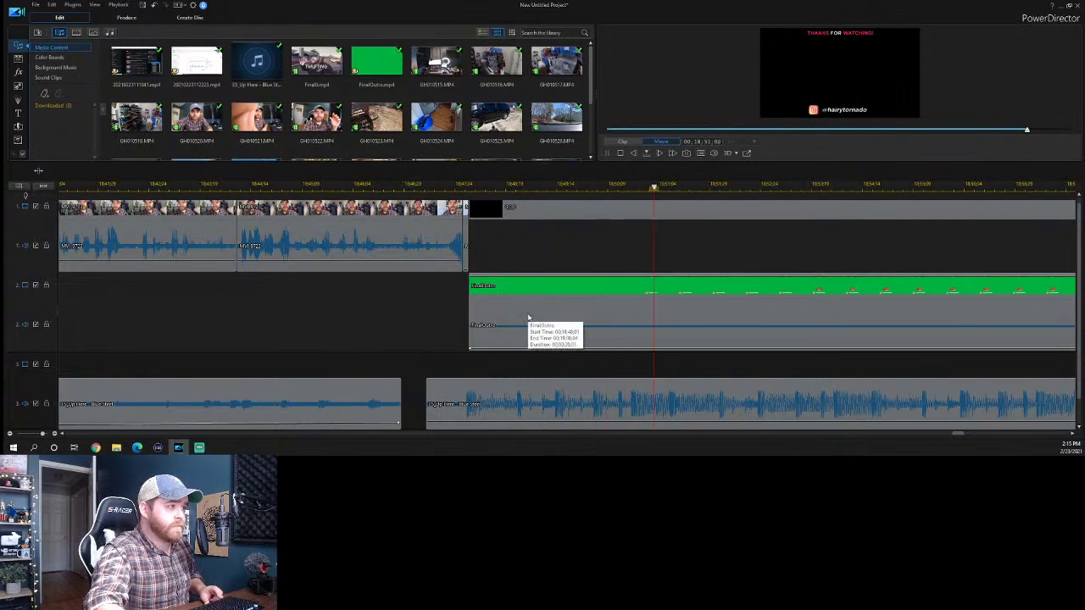
left_click(413, 185)
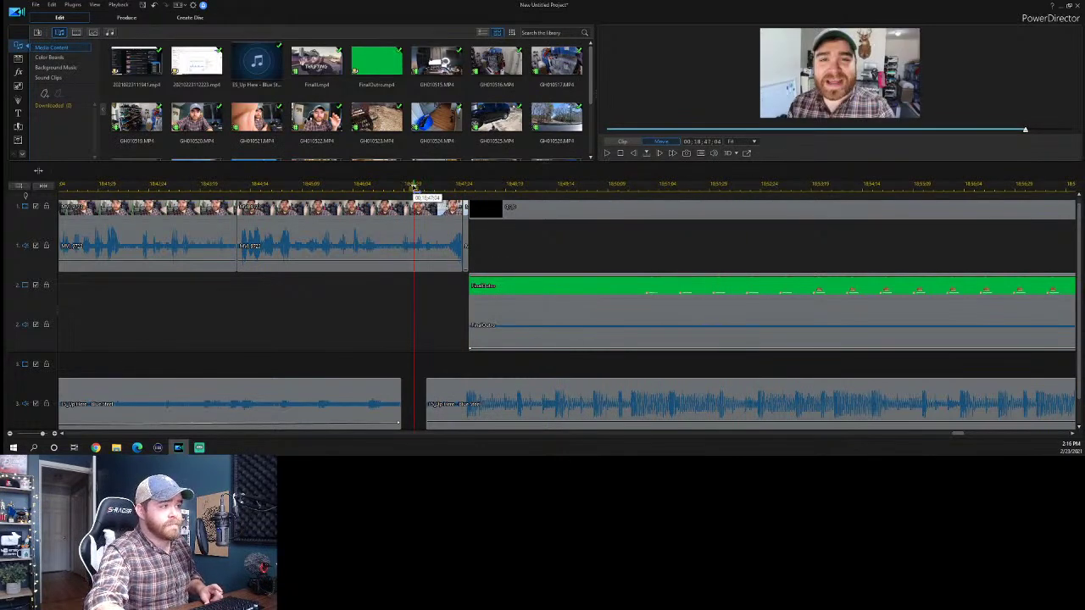
key("space")
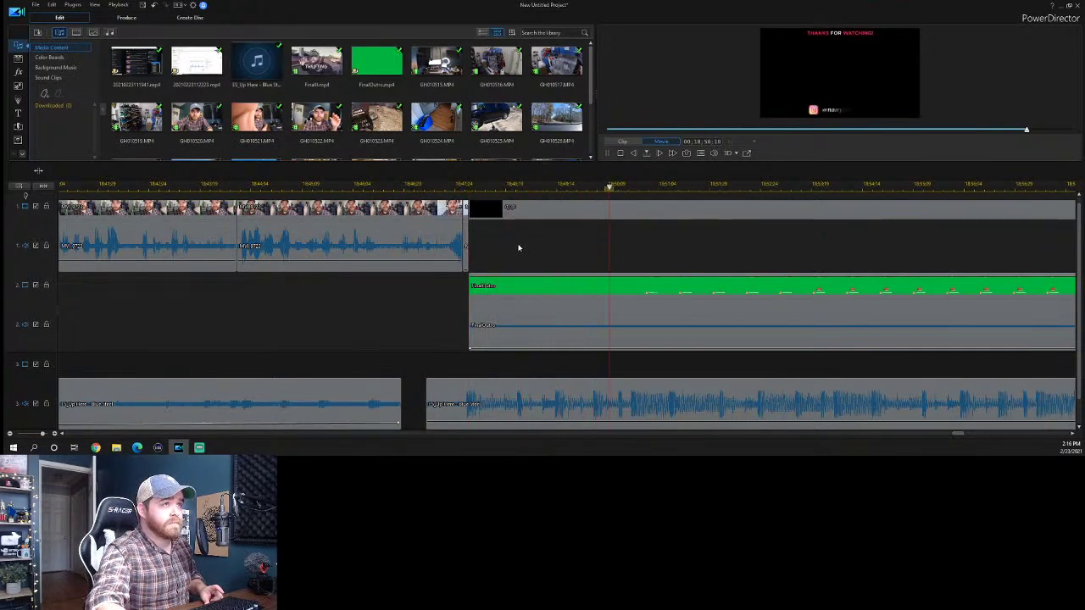
Move the FinalOutro clip on track 2 slightly earlier to overlap the end of the talking clip, and preview the result.
left_click(569, 317)
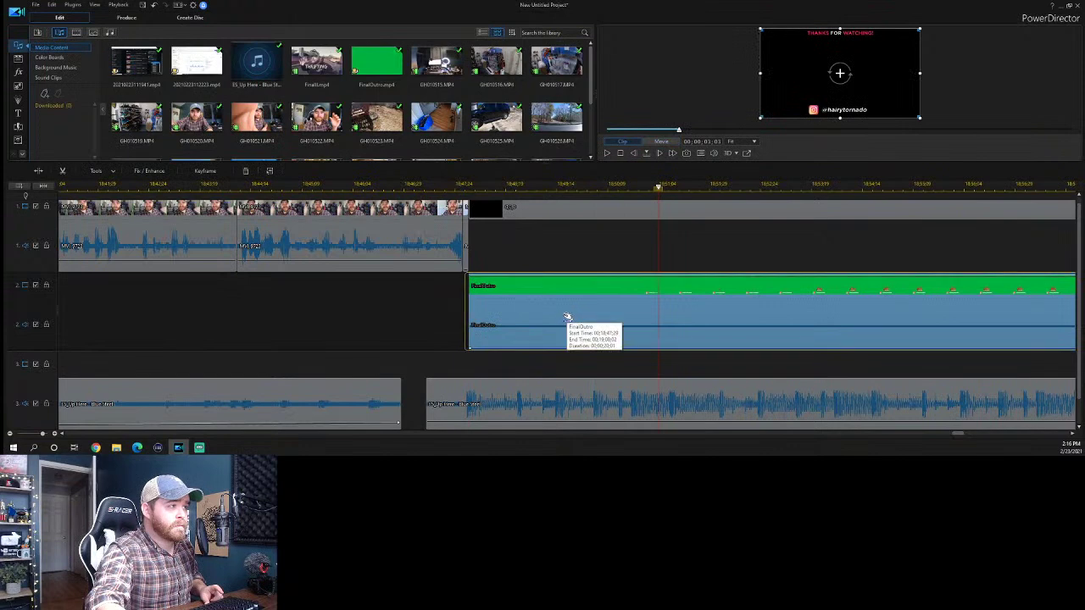
left_click_drag(568, 318, 496, 307)
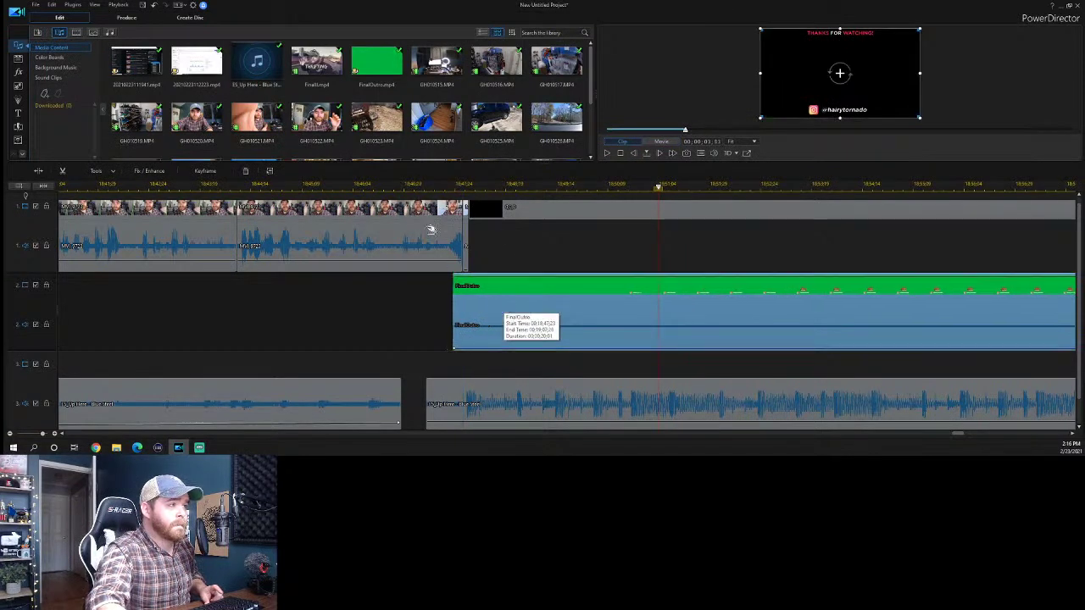
left_click(397, 184)
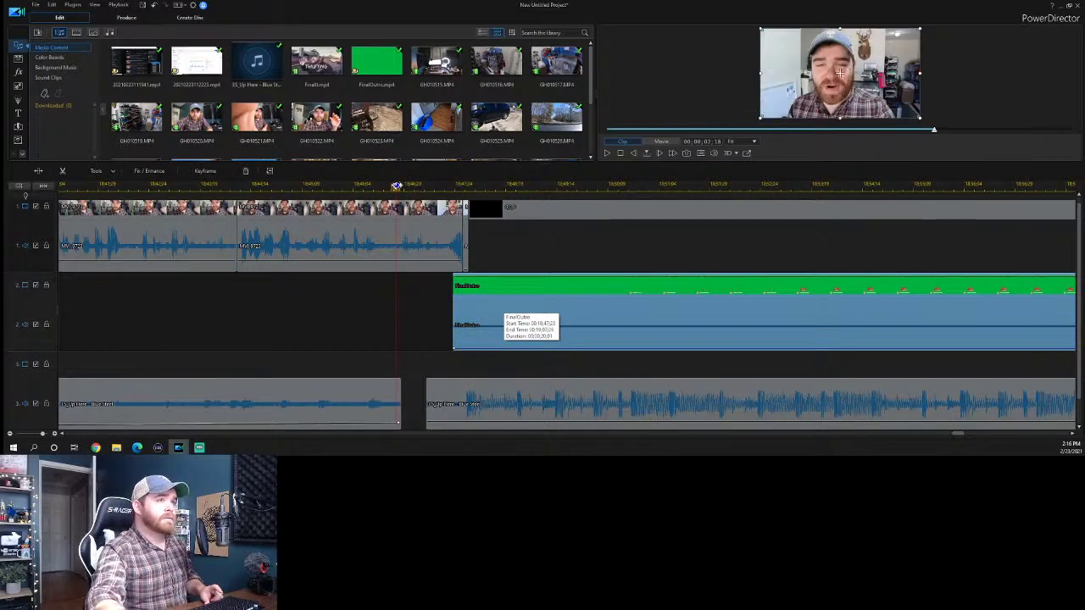
key("space")
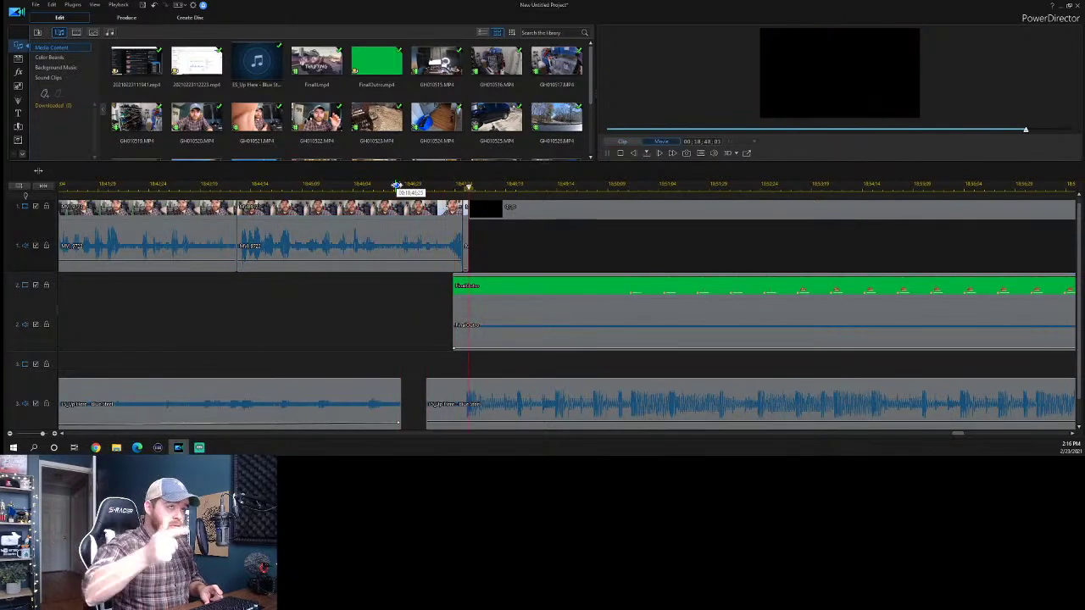
left_click(356, 185)
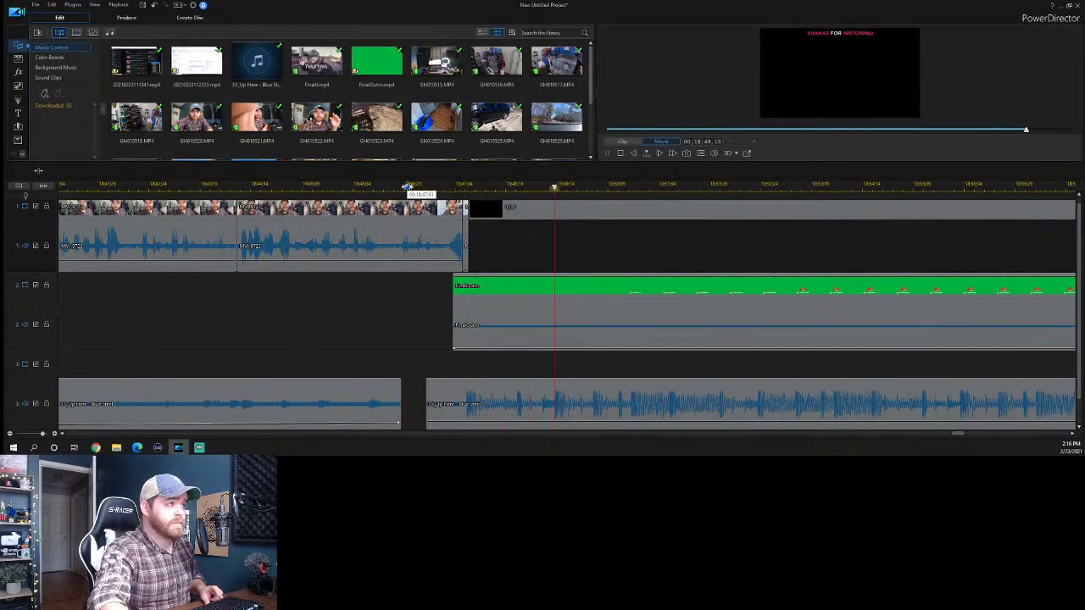
scroll(357, 185, "down", 2)
left_click(327, 185)
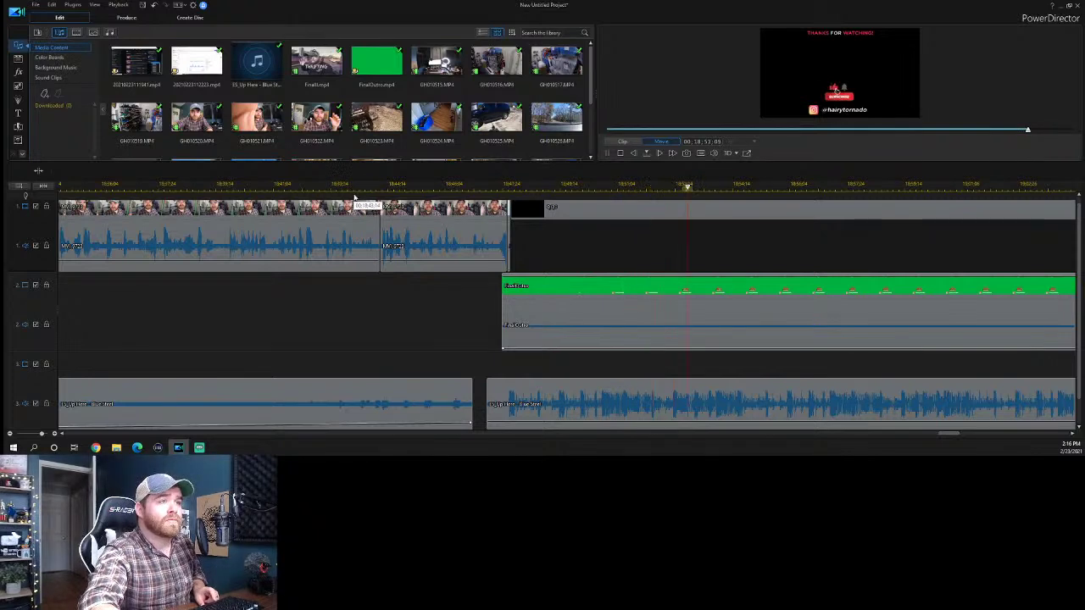
Split the track 3 music at the end of the FinalOutro clip and delete the part after it.
scroll(354, 197, "down", 2)
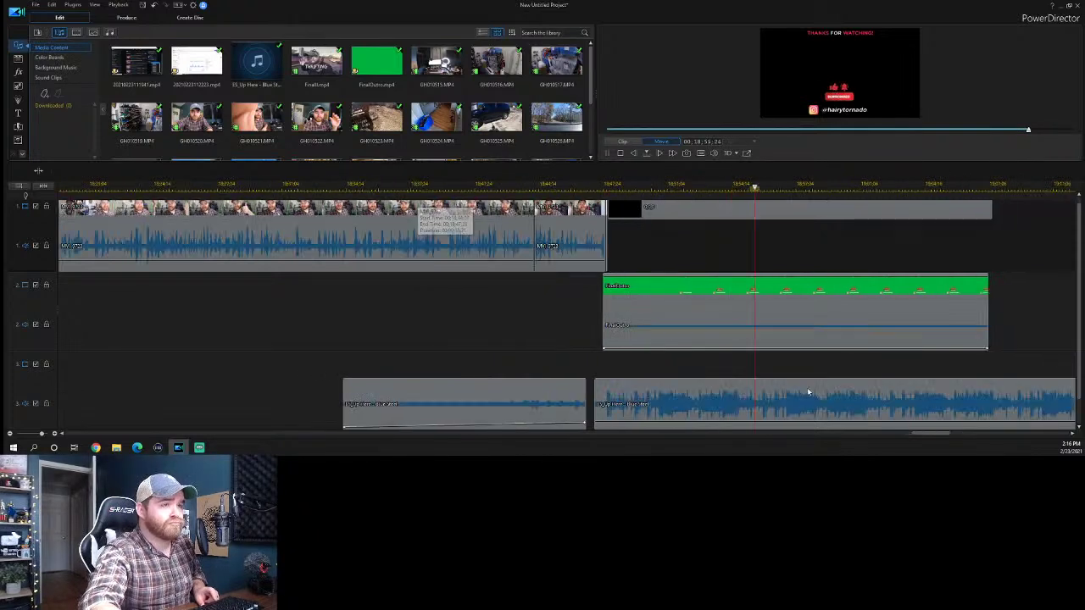
left_click_drag(944, 436, 950, 436)
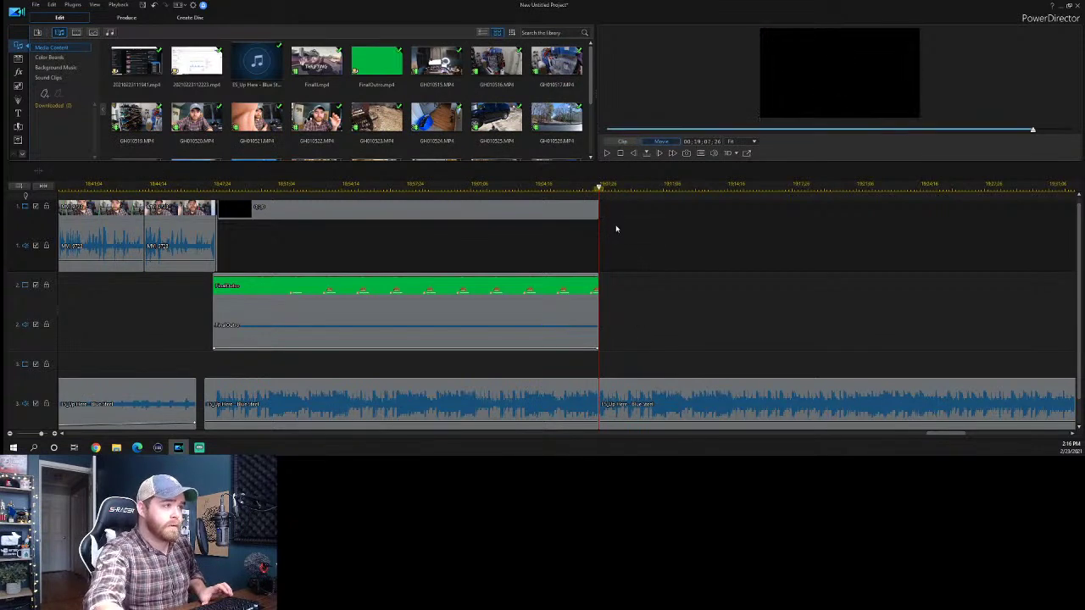
left_click(636, 413)
key("Delete")
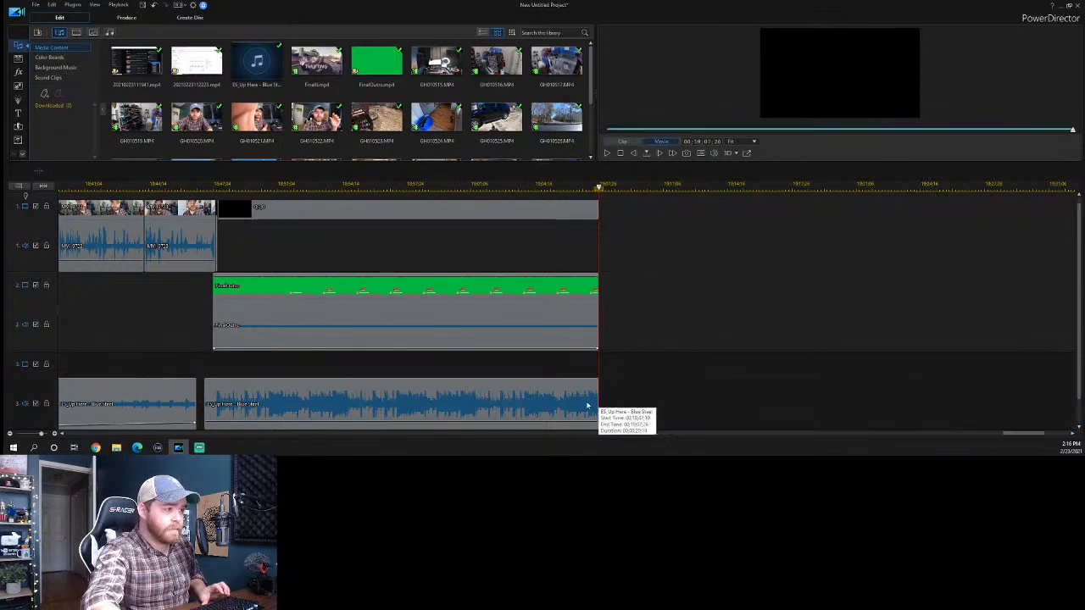
Fade out the end of the track 3 music by lowering its ending volume point to the minimum, and preview the fade.
left_click(575, 403)
left_click_drag(543, 421, 533, 421)
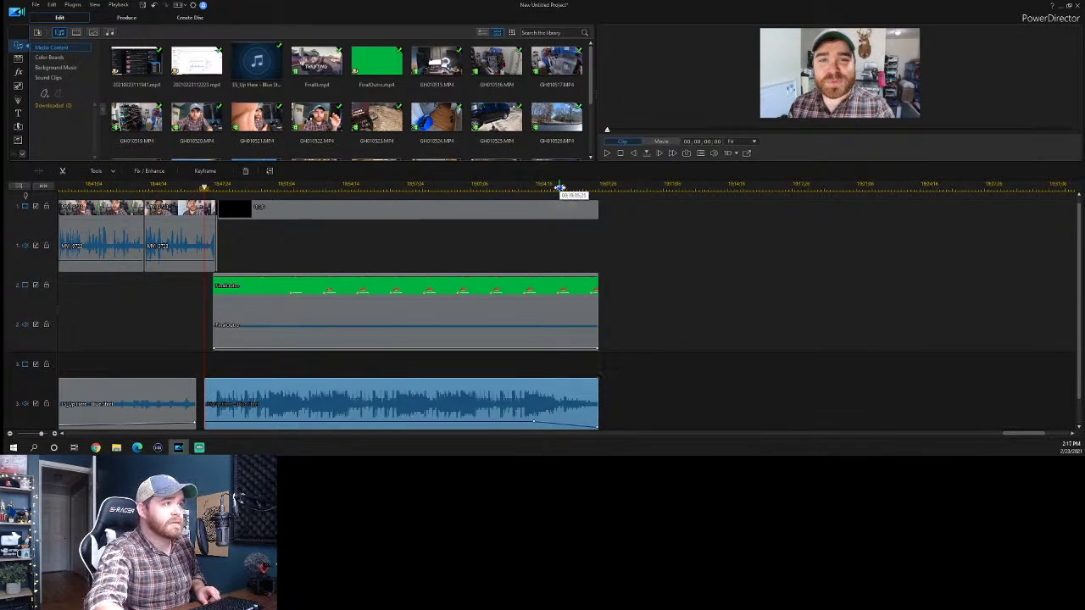
left_click_drag(560, 189, 934, 196)
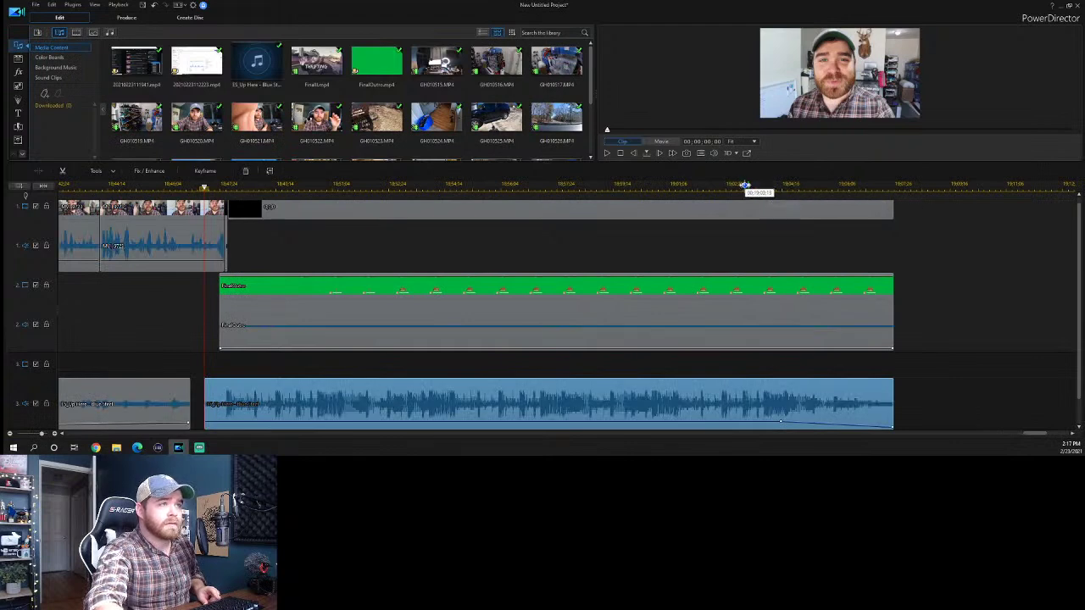
left_click(762, 188)
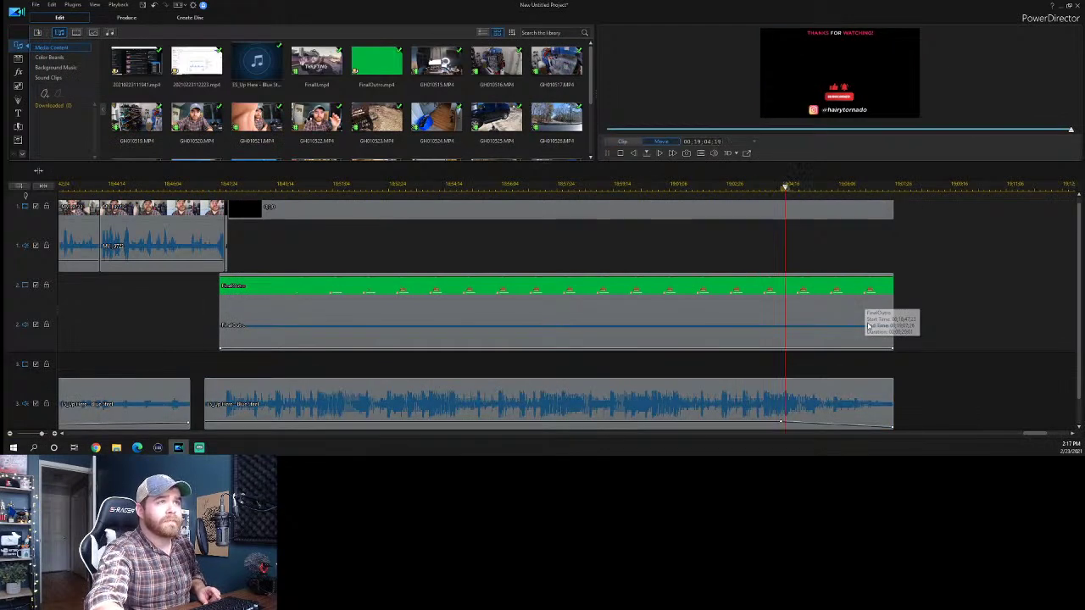
key("space")
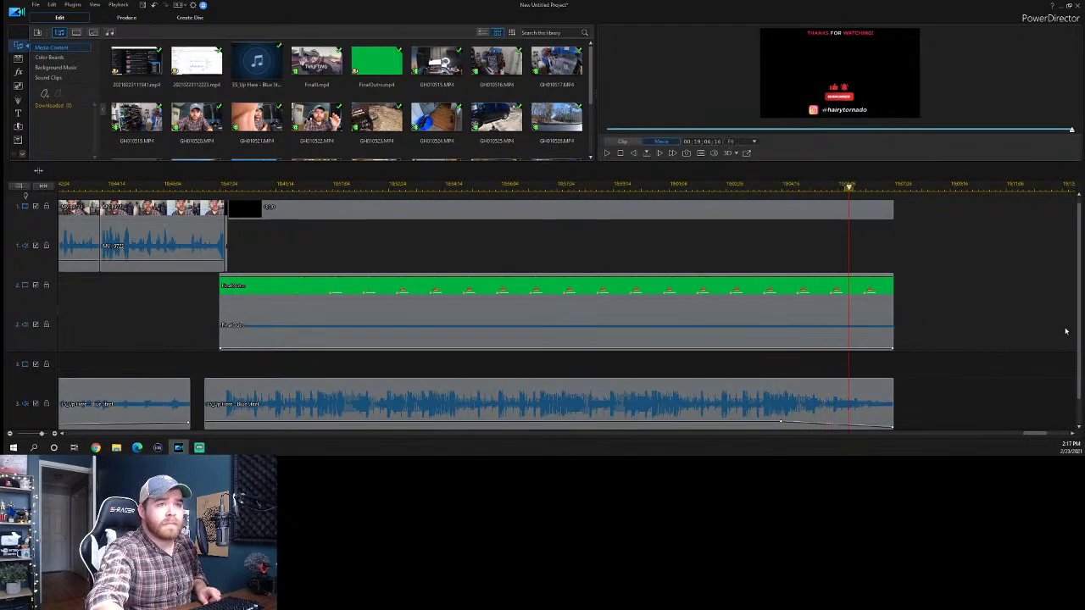
Preview the finished transition from the last talking clip into the outro and go to the outro's end.
scroll(814, 242, "up", 1)
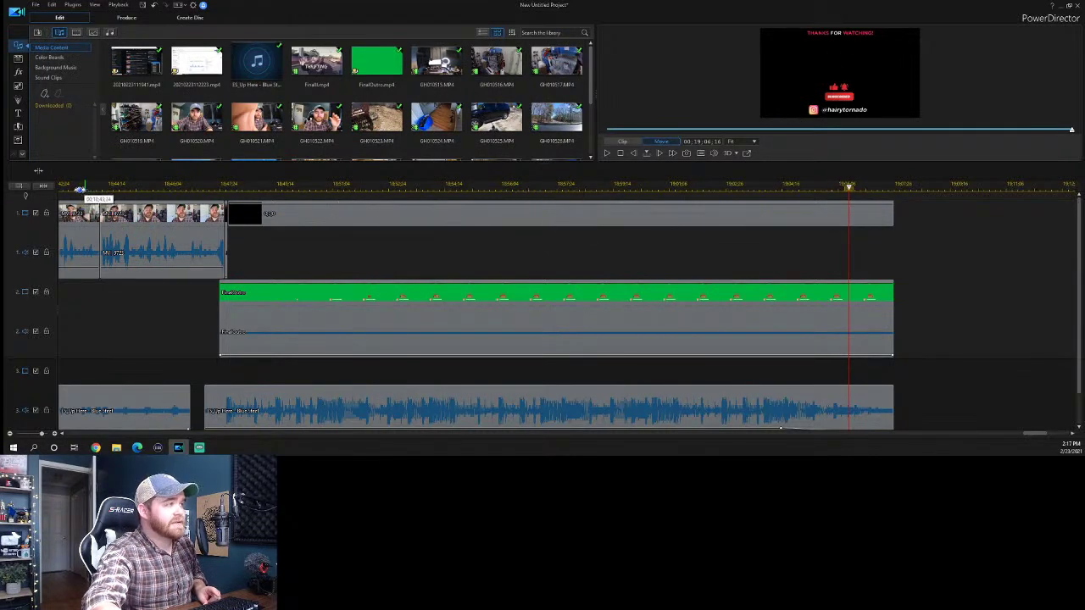
left_click(71, 186)
key("space")
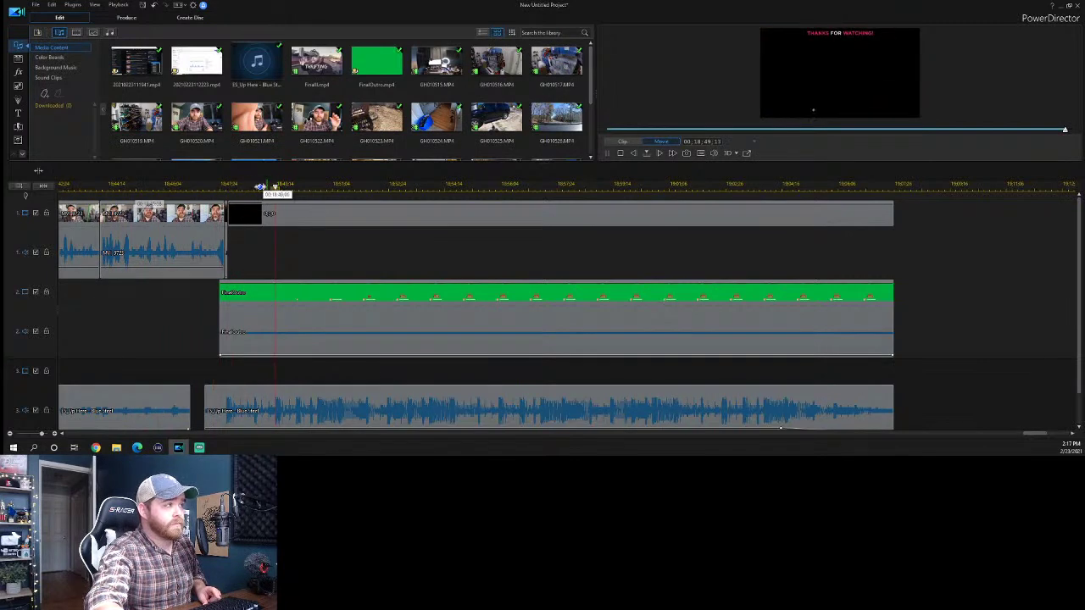
key("space")
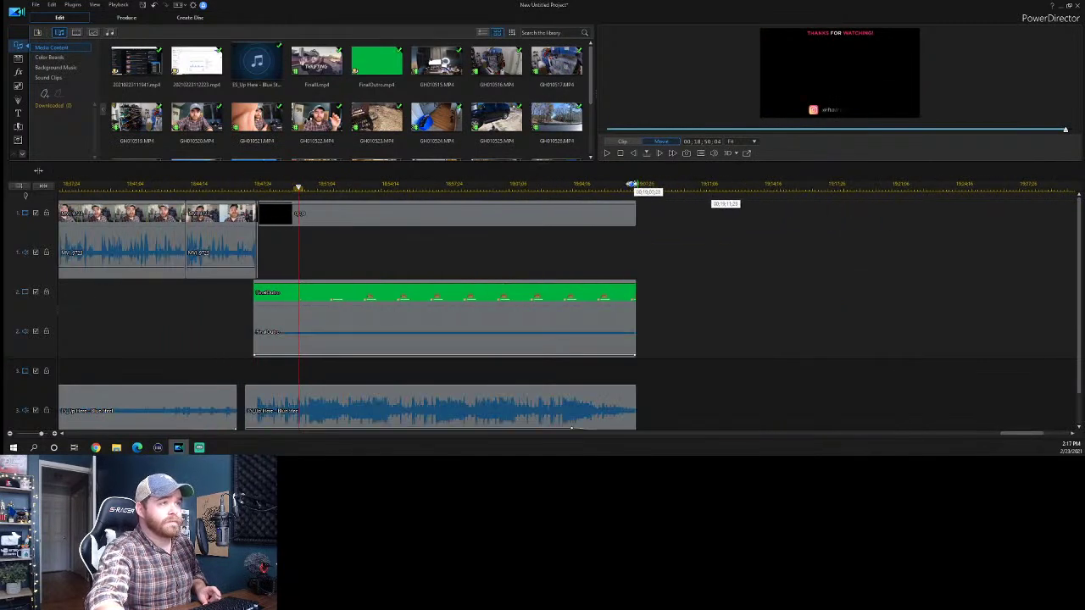
left_click(630, 186)
Return to the start of the project, play the opening clip, and show more of the timeline around the intro.
key("Home")
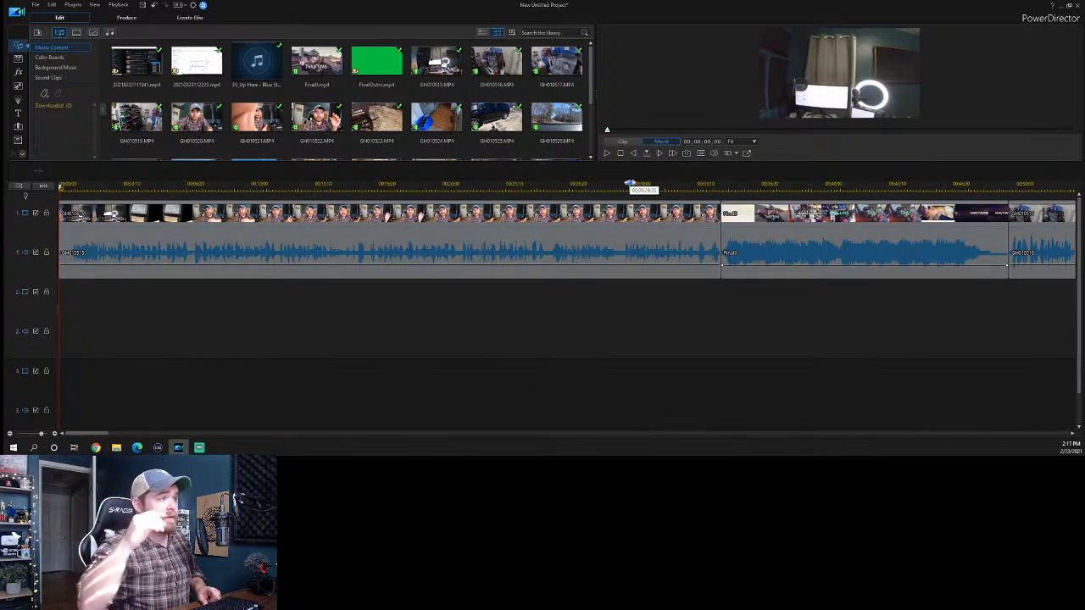
key("space")
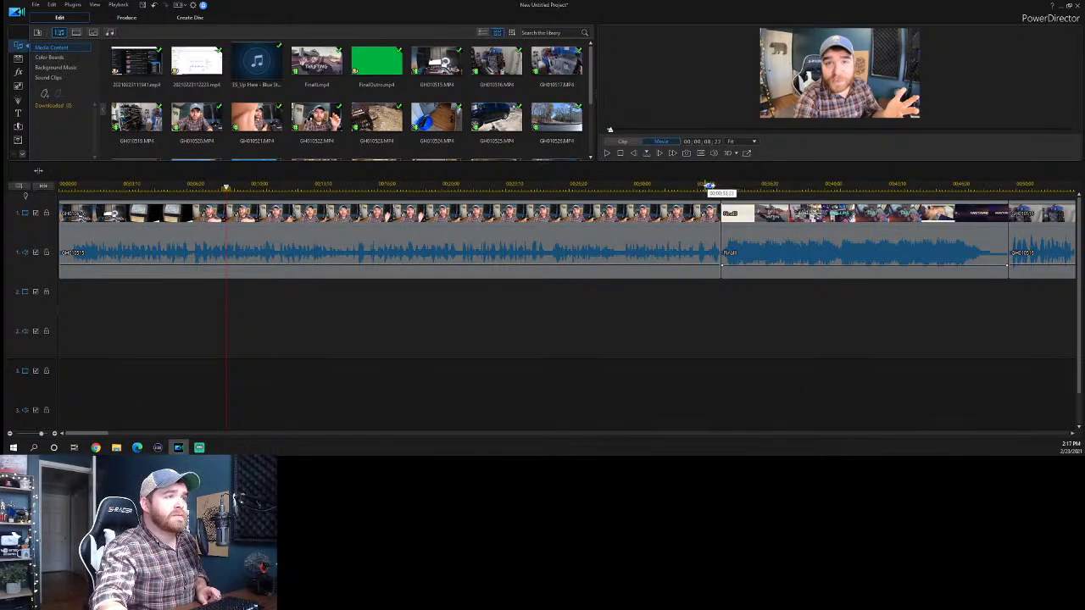
left_click_drag(709, 186, 465, 179)
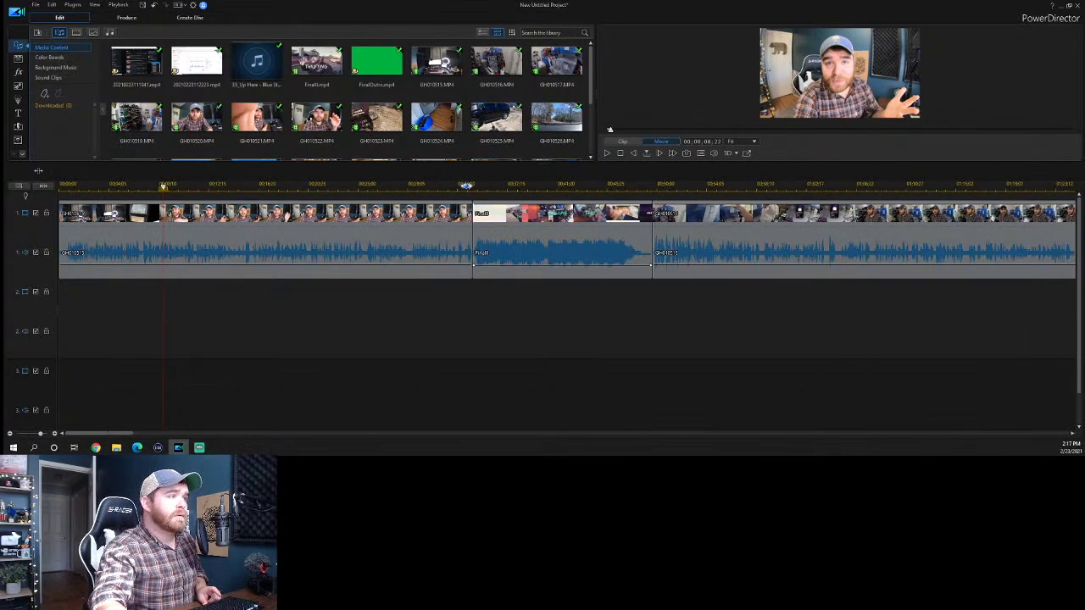
Preview the cut from the opening talking clip into the intro, and play the intro's ending into the following clip.
left_click(465, 186)
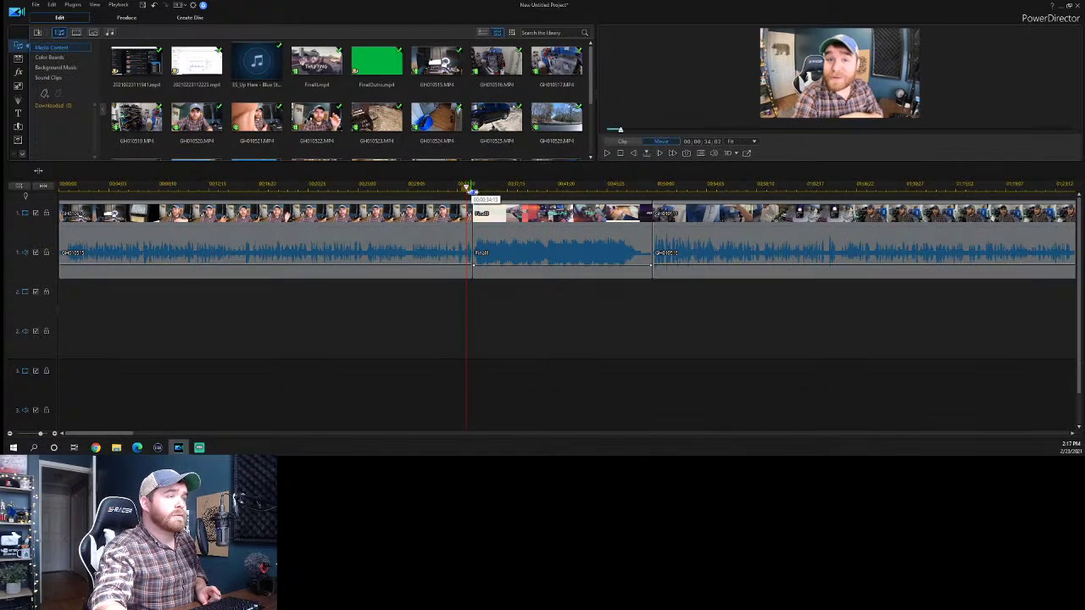
key("space")
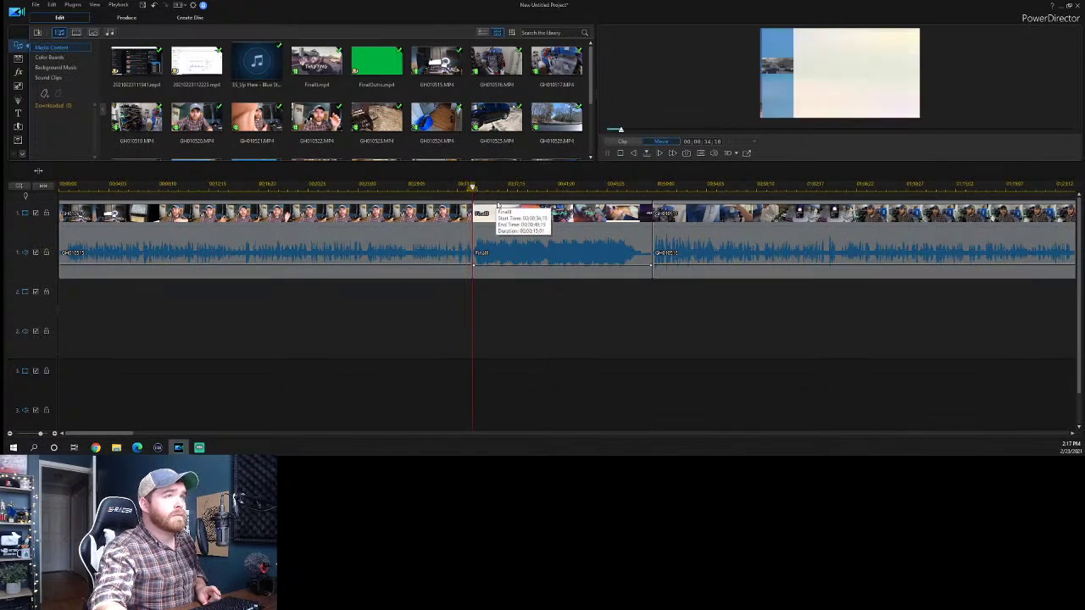
left_click(544, 246)
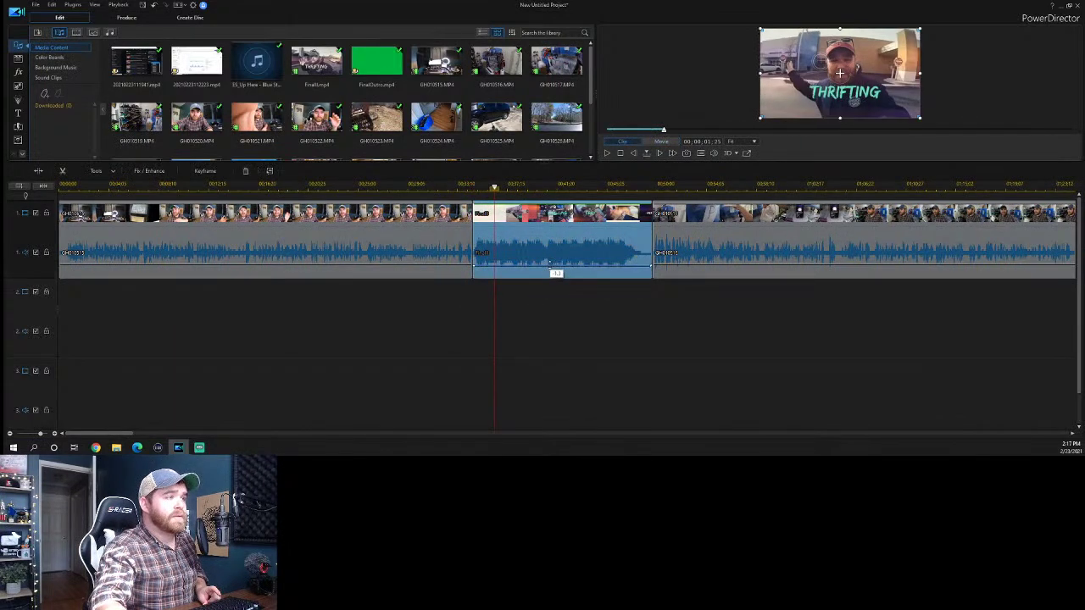
key("space")
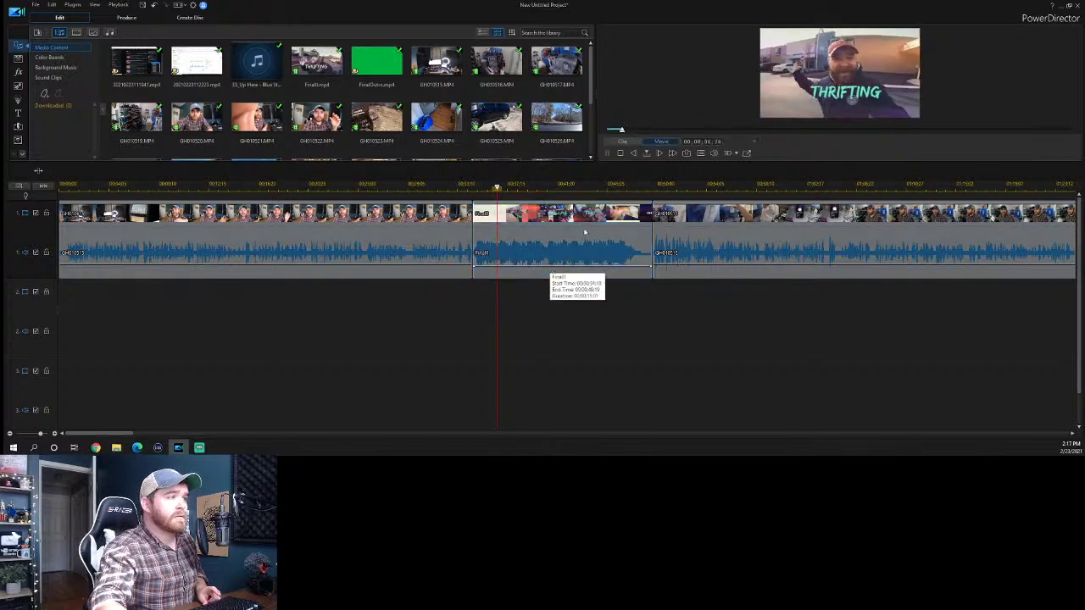
left_click(619, 187)
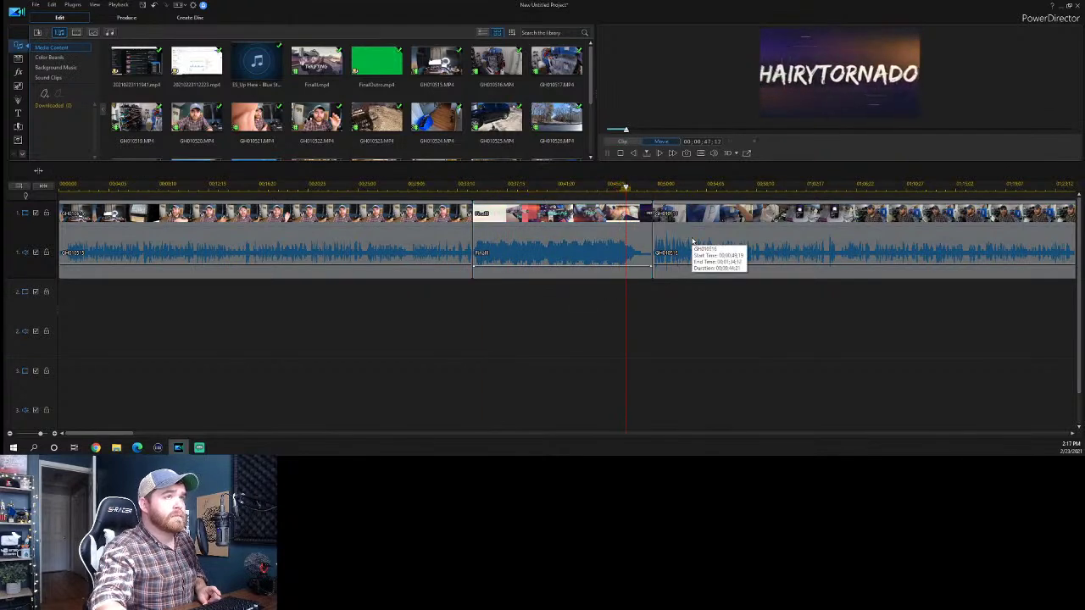
Preview the cut from the first clip after the intro into GH010517 and the end of GH010517.
left_click_drag(123, 435, 156, 435)
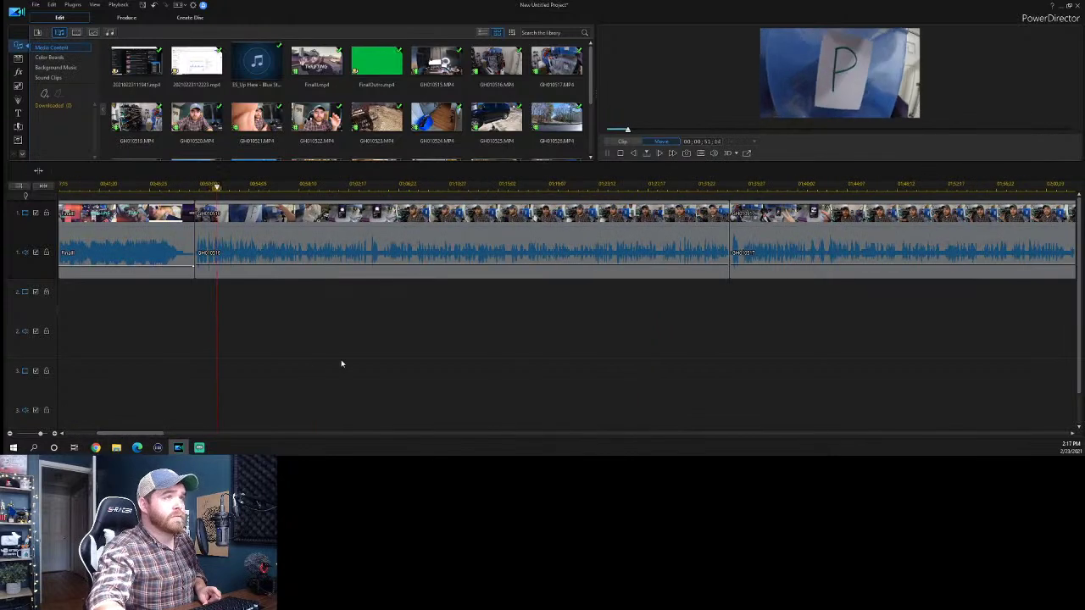
left_click(710, 188)
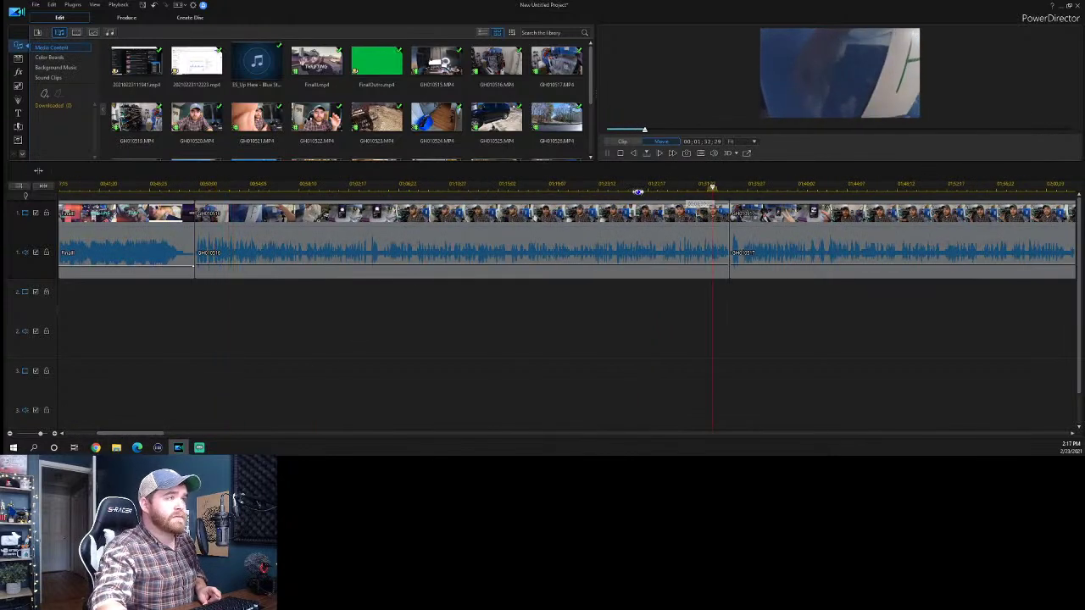
left_click_drag(628, 187, 314, 332)
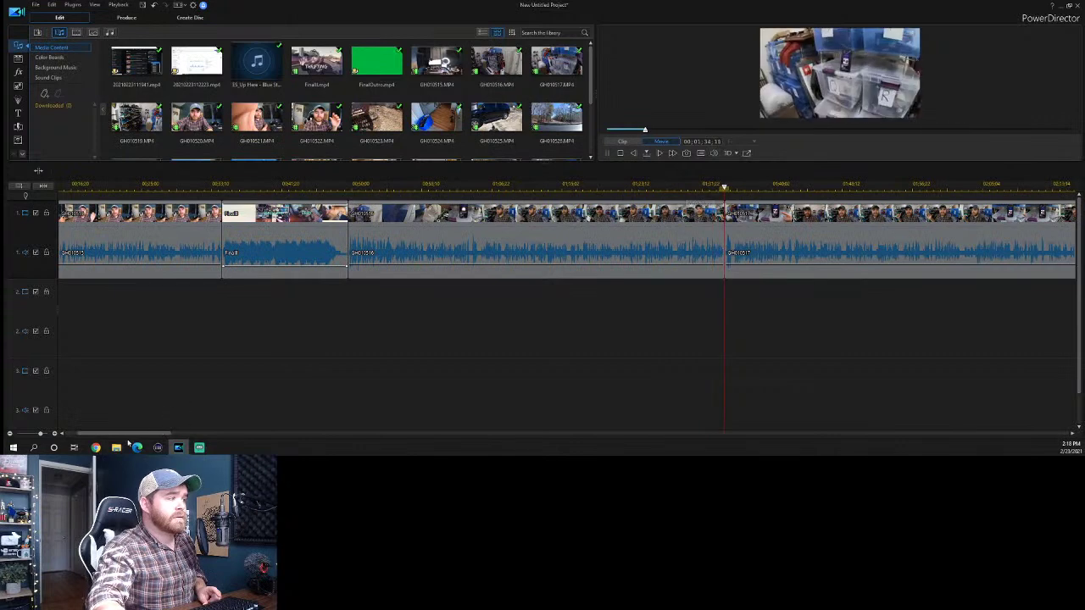
left_click_drag(127, 438, 195, 436)
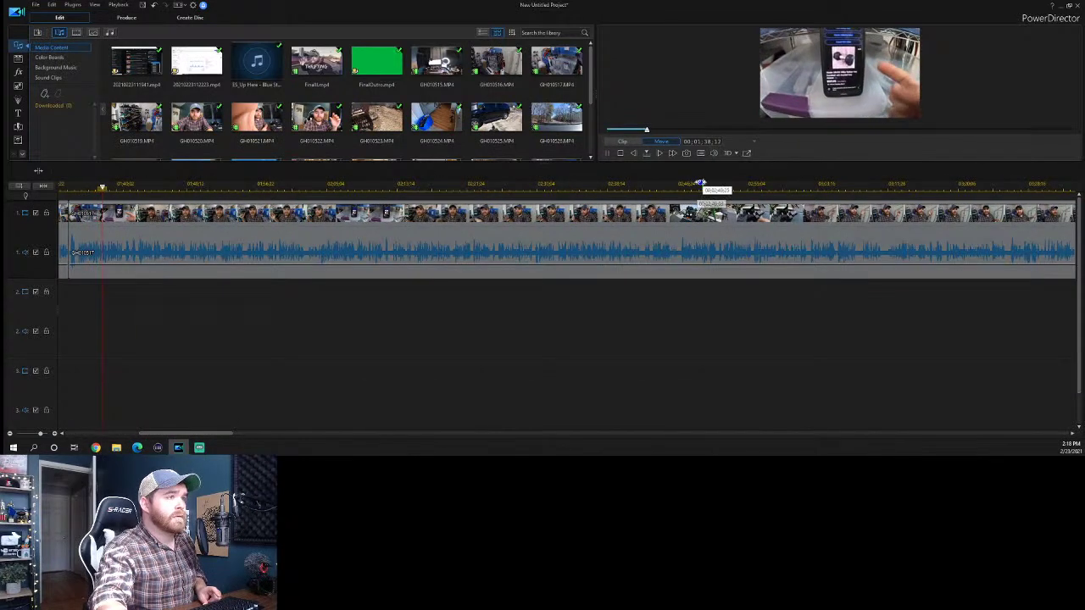
left_click_drag(700, 183, 582, 184)
left_click(889, 185)
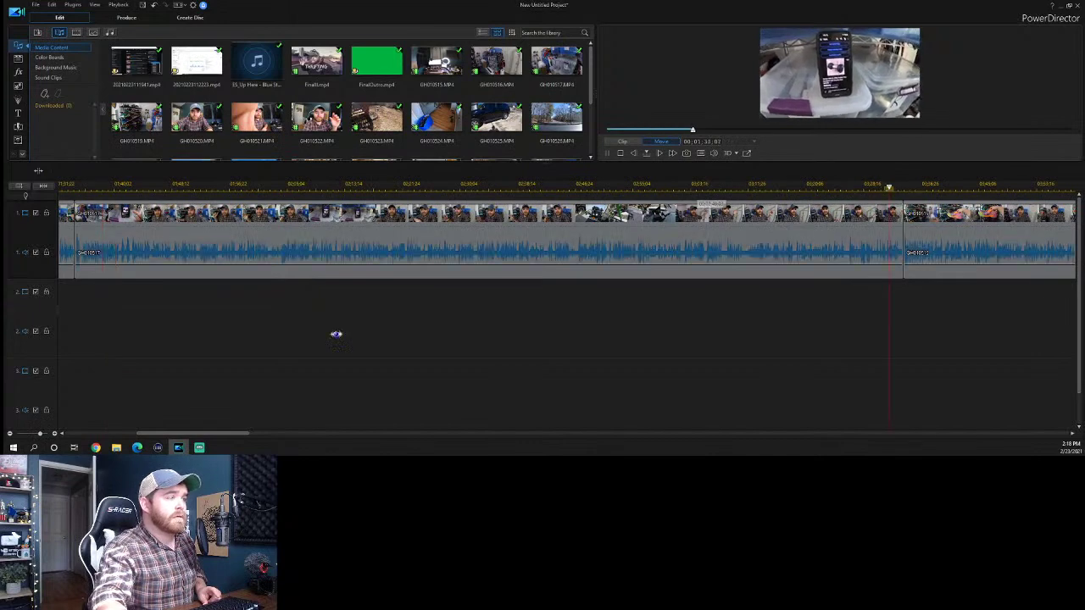
Preview the cuts into and out of the first screen-recording section with the webcam overlay, up to the second screen recording.
left_click_drag(217, 437, 304, 437)
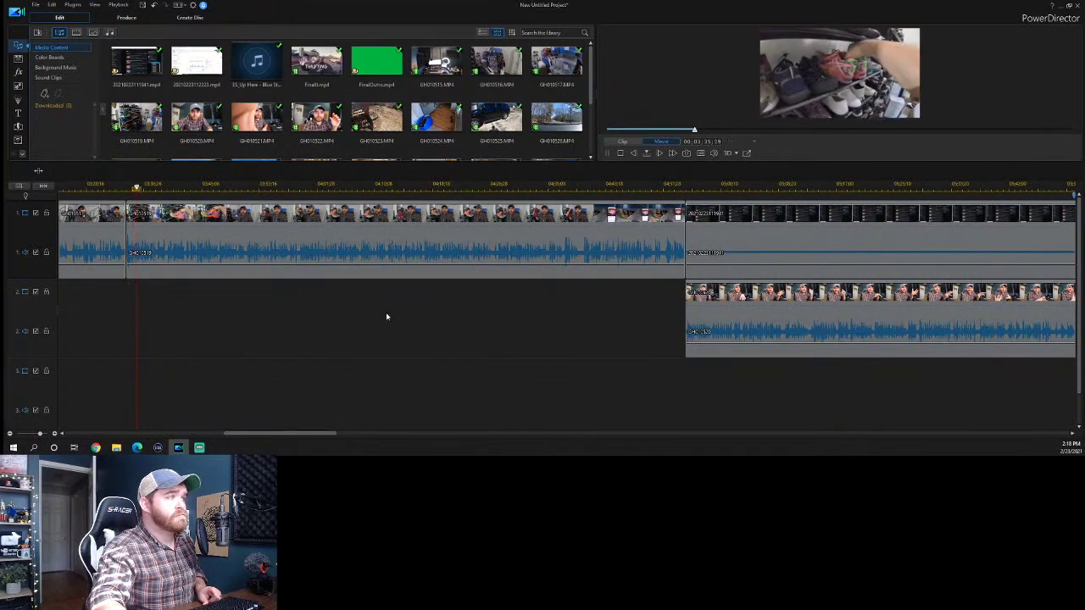
left_click(675, 186)
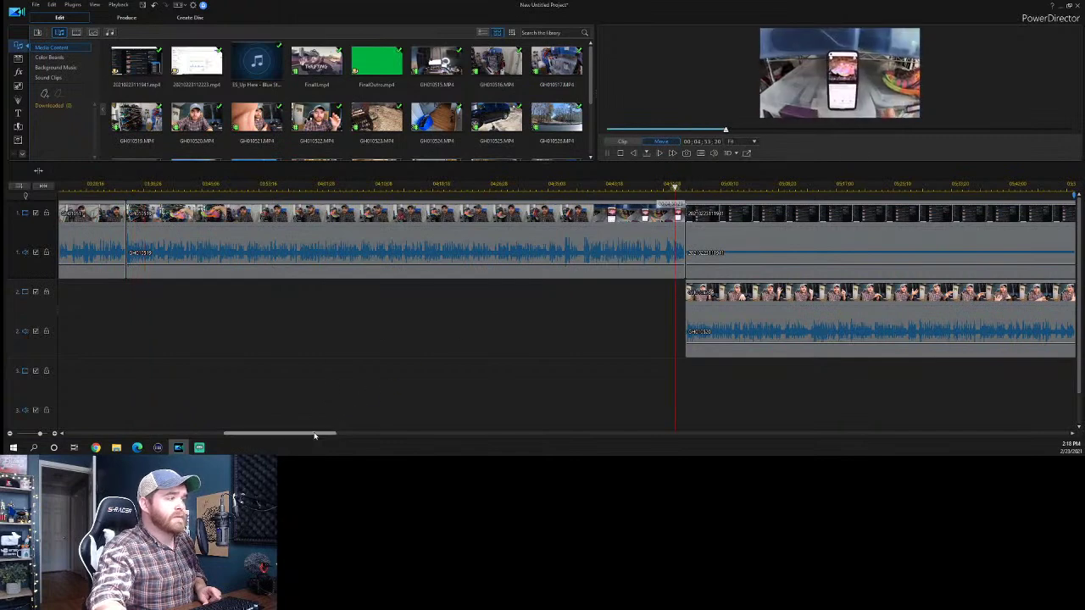
left_click_drag(315, 436, 363, 440)
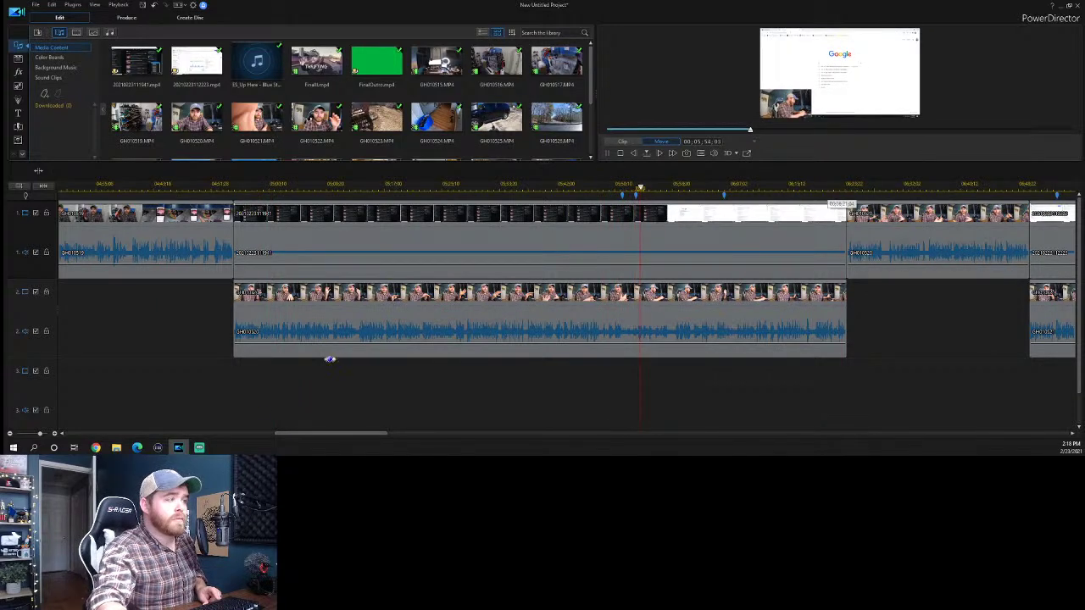
left_click_drag(326, 436, 390, 434)
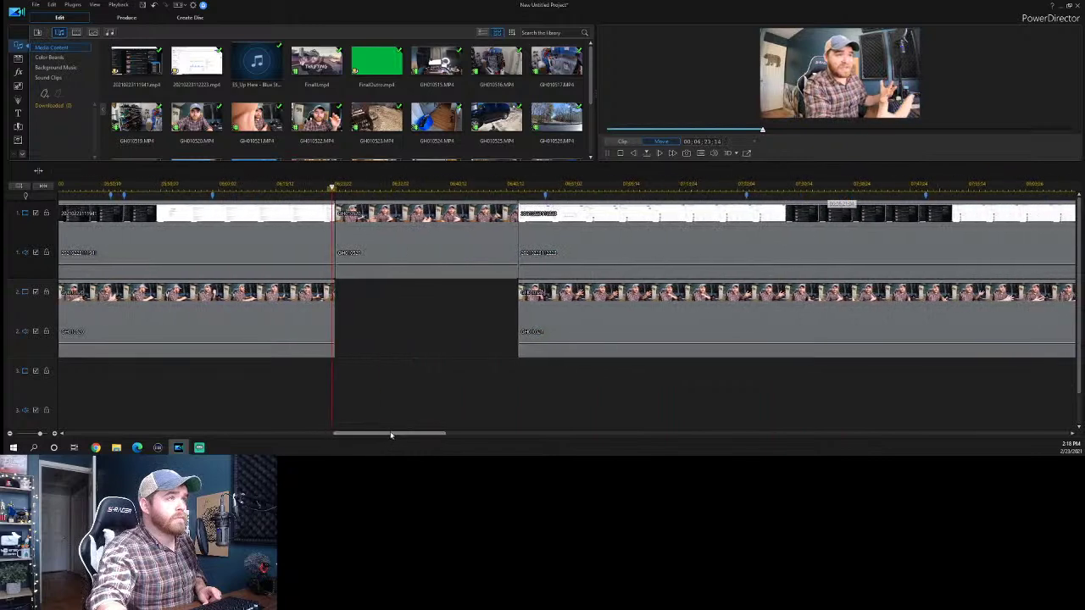
left_click(505, 185)
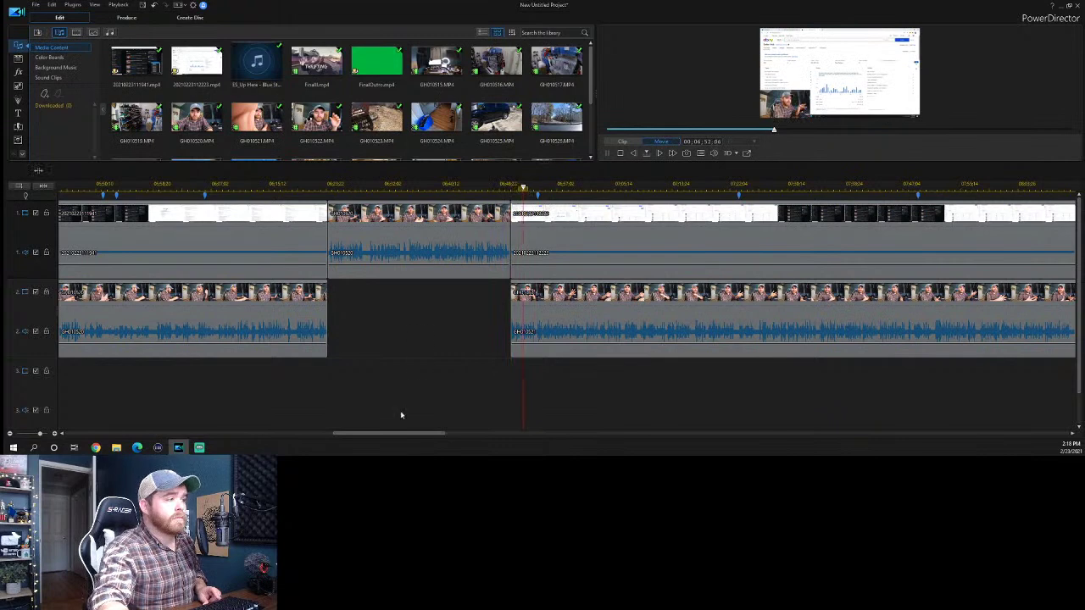
Preview the second screen recording around its timeline markers and its cut into the following talking clip.
left_click_drag(406, 437, 430, 434)
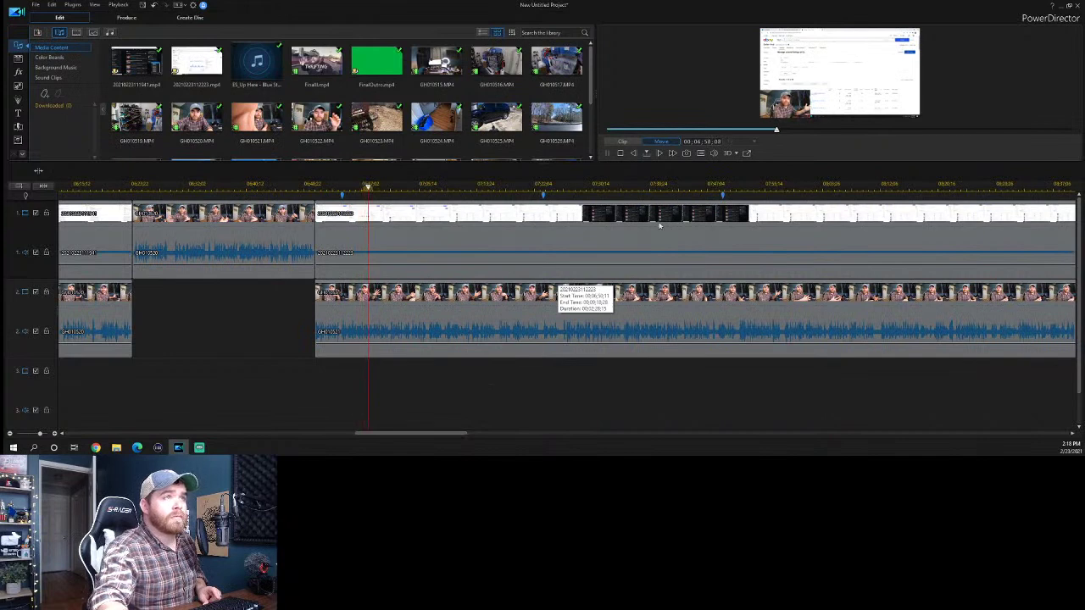
left_click(533, 187)
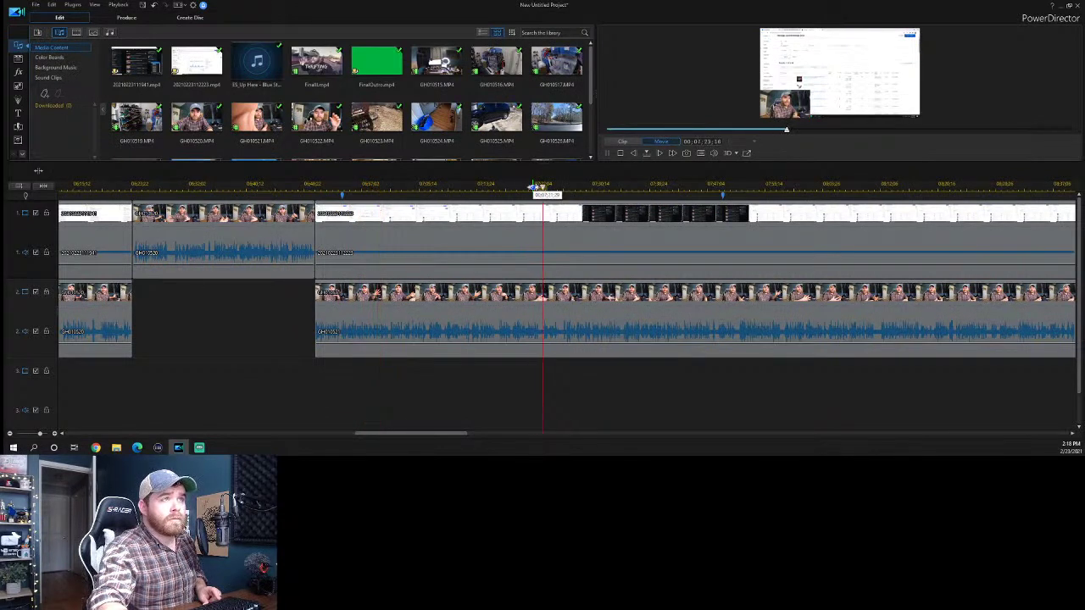
left_click(716, 187)
left_click_drag(442, 433, 492, 437)
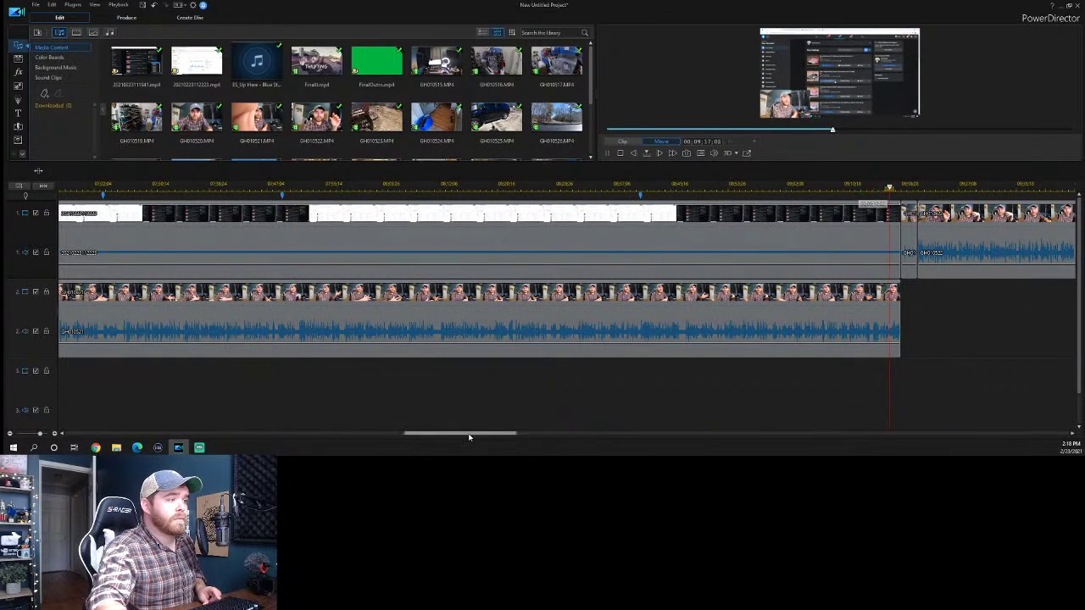
left_click_drag(474, 436, 503, 437)
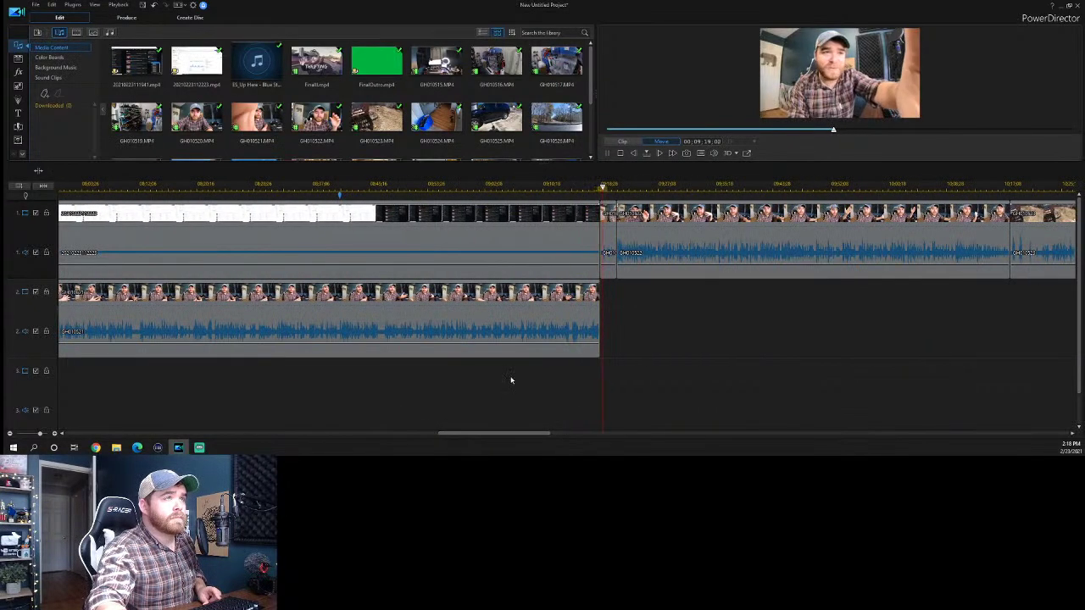
Crop and zoom the short talking clip after the second screen recording to a scale of 0.774, framed around the face.
right_click(605, 251)
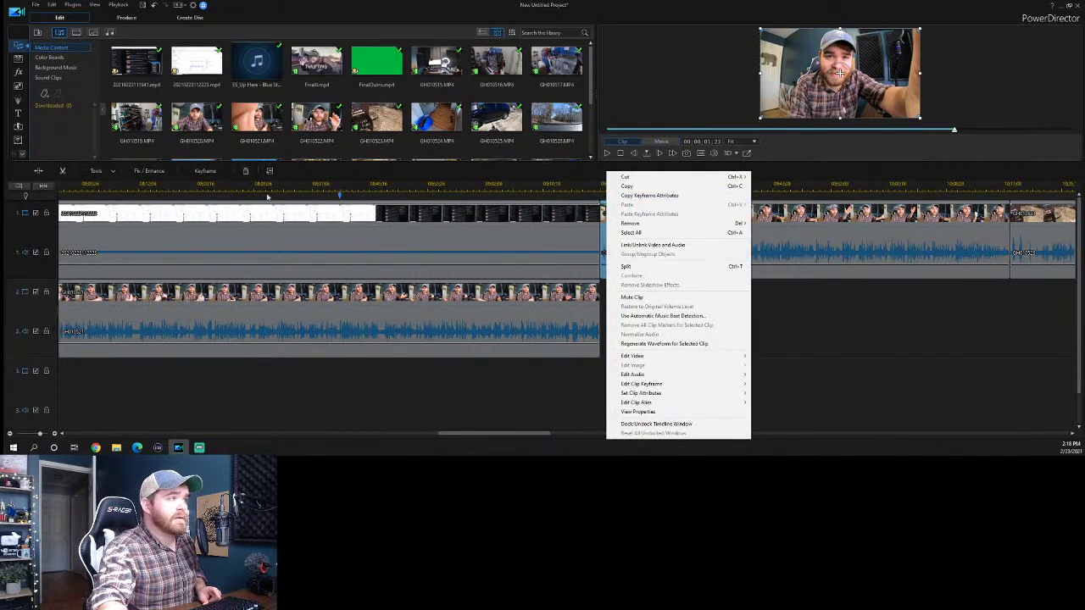
left_click(114, 172)
left_click(114, 172)
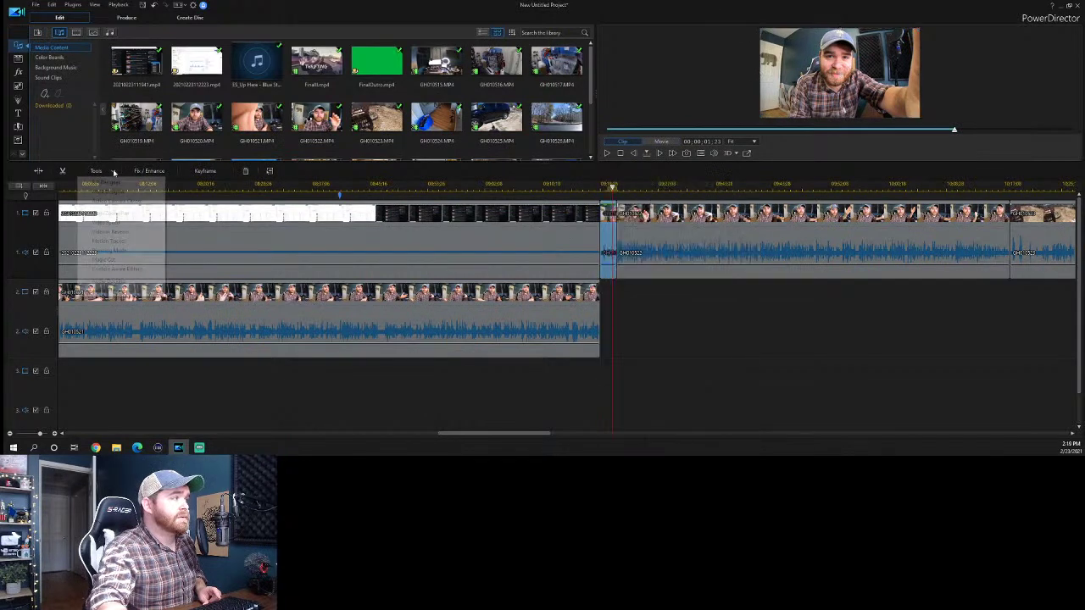
left_click(110, 213)
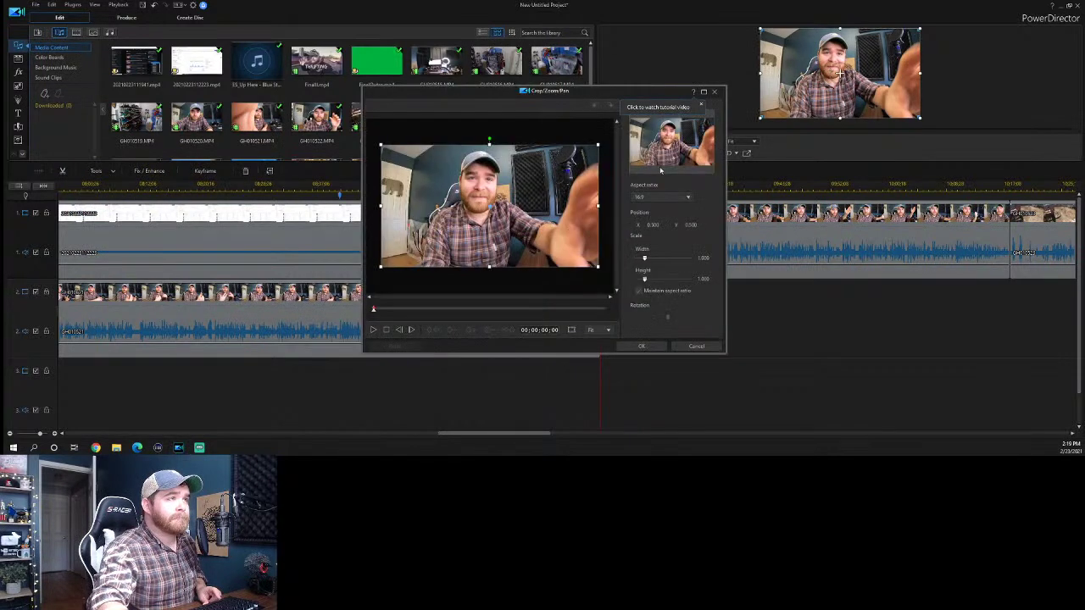
left_click_drag(598, 148, 574, 158)
left_click_drag(489, 201, 486, 196)
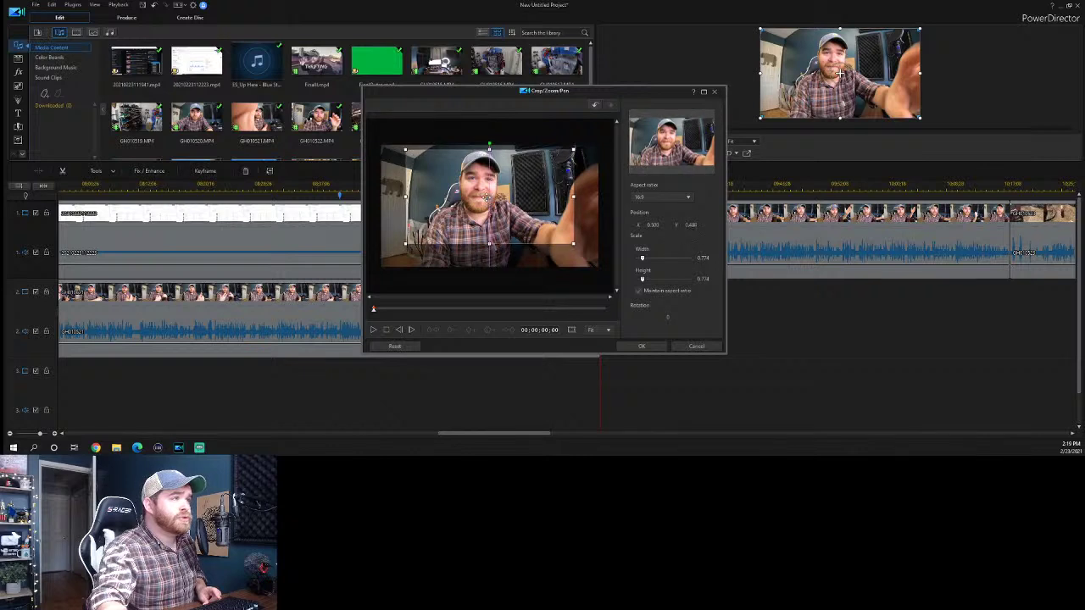
left_click(639, 346)
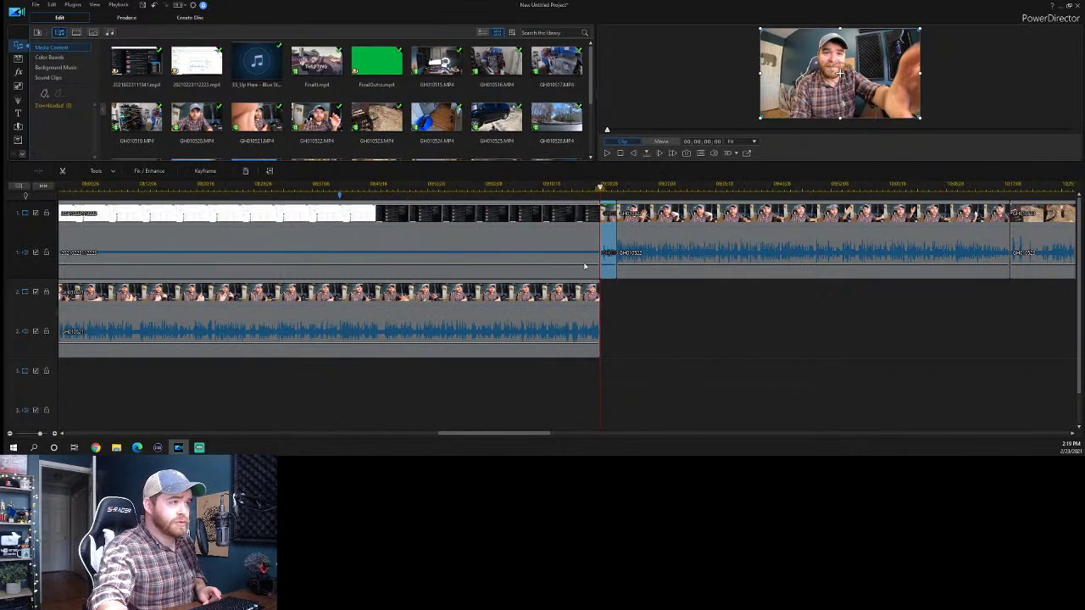
Preview the cut from the second screen recording through the cropped short clip into the next talking clip.
left_click(590, 188)
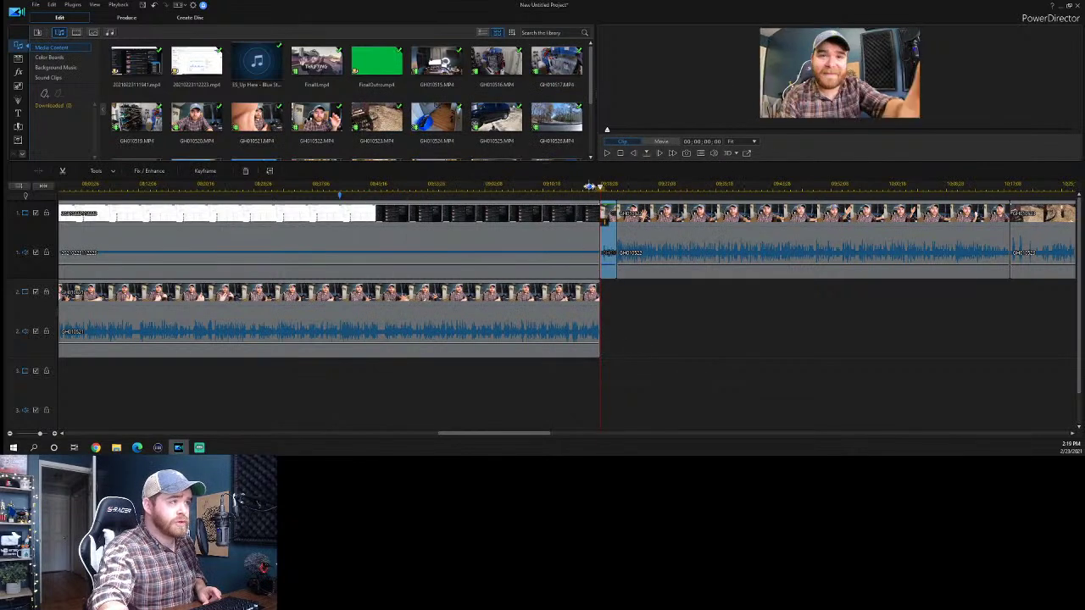
left_click(687, 346)
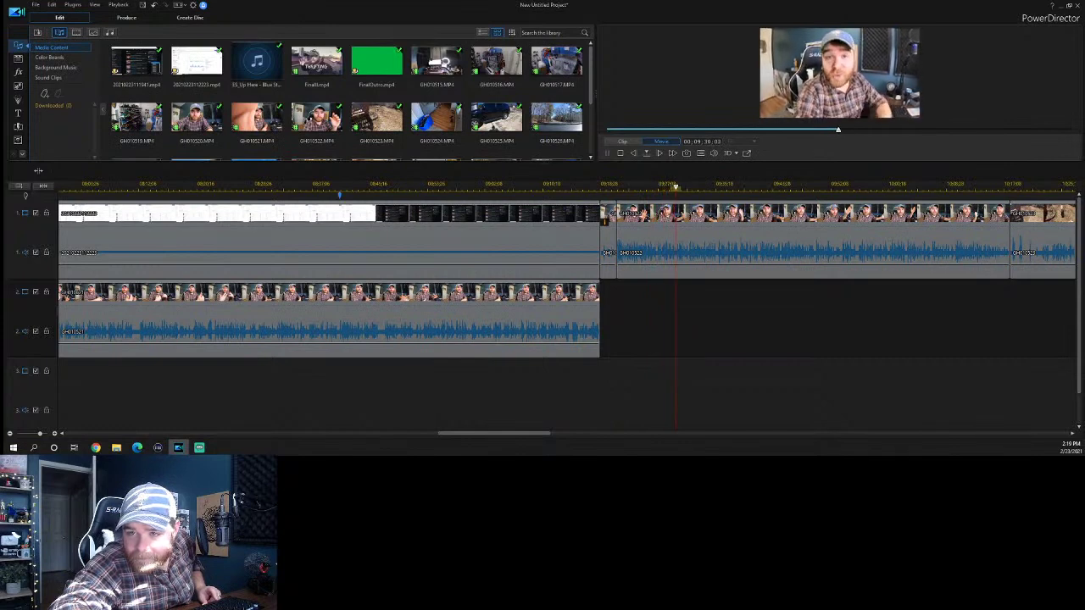
key("space")
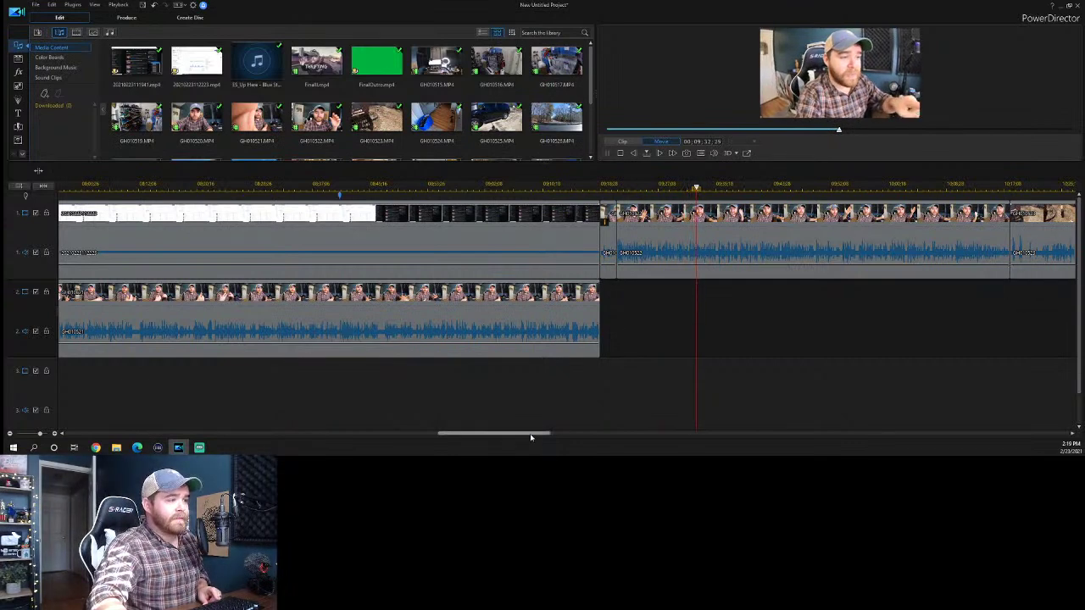
Preview the cuts from the long talking clip into the outdoor dog footage and the indoor clip after it.
left_click_drag(530, 439, 585, 436)
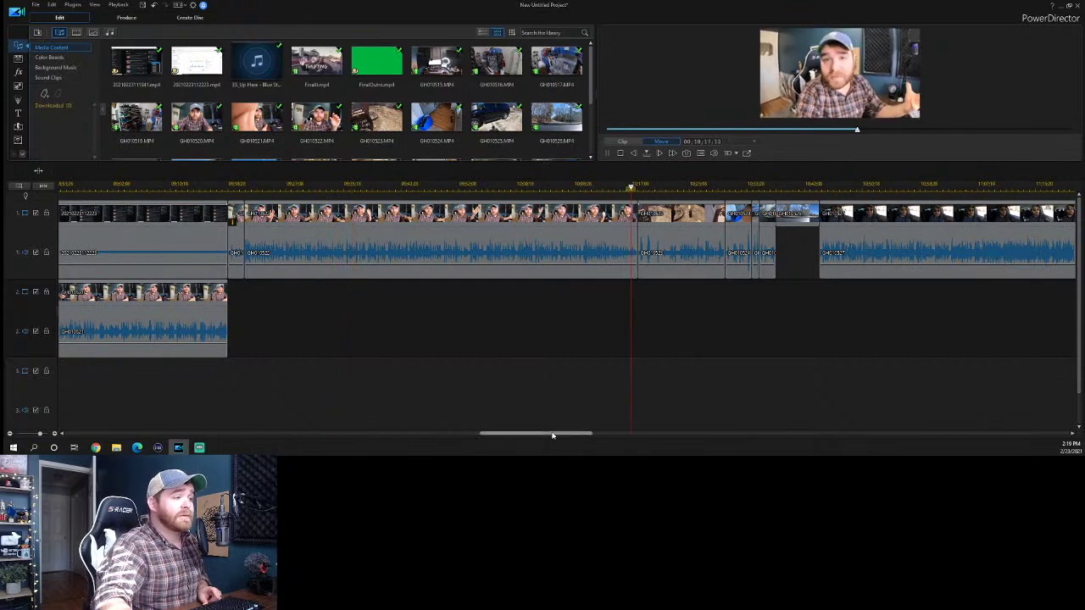
left_click_drag(552, 431, 576, 434)
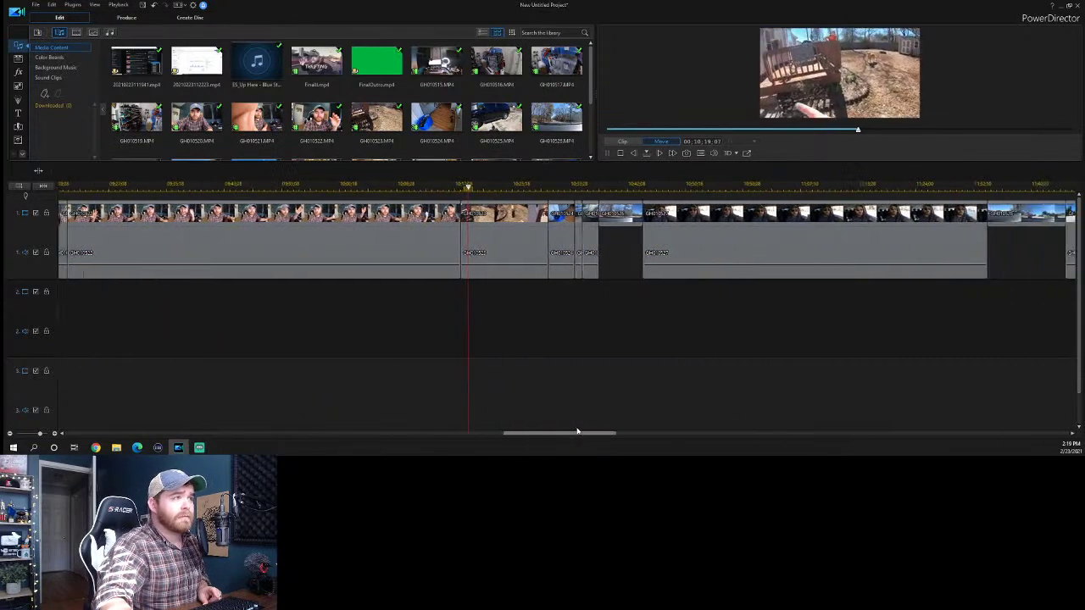
left_click(502, 188)
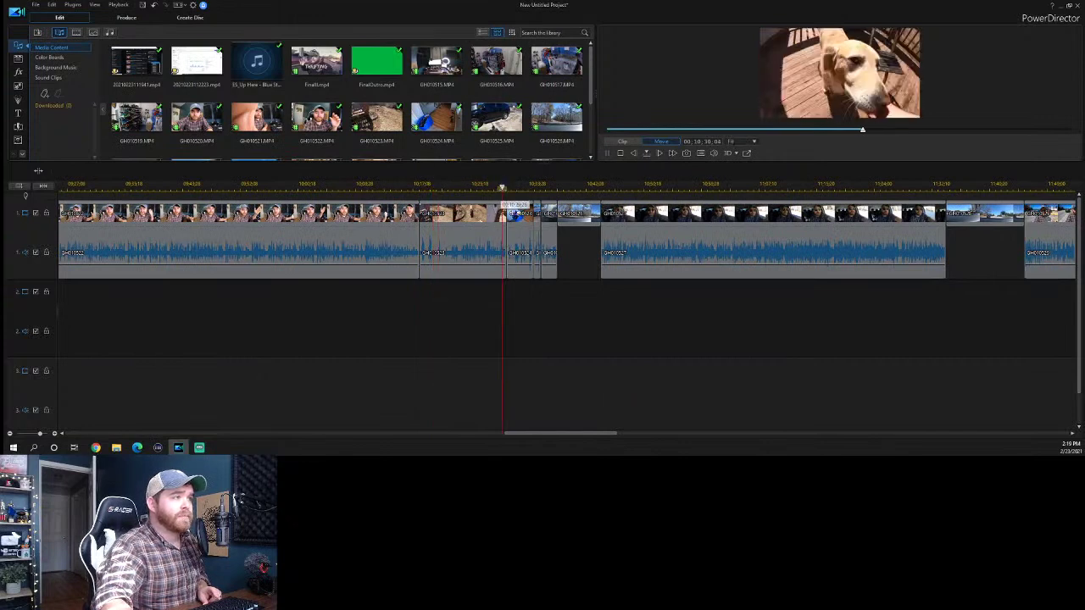
key("space")
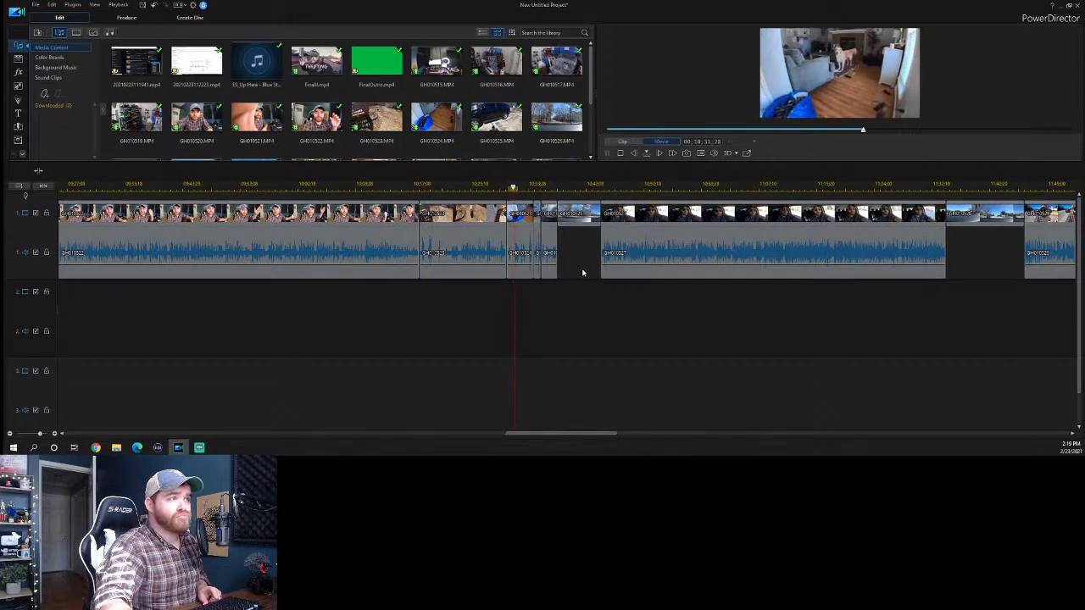
key("space")
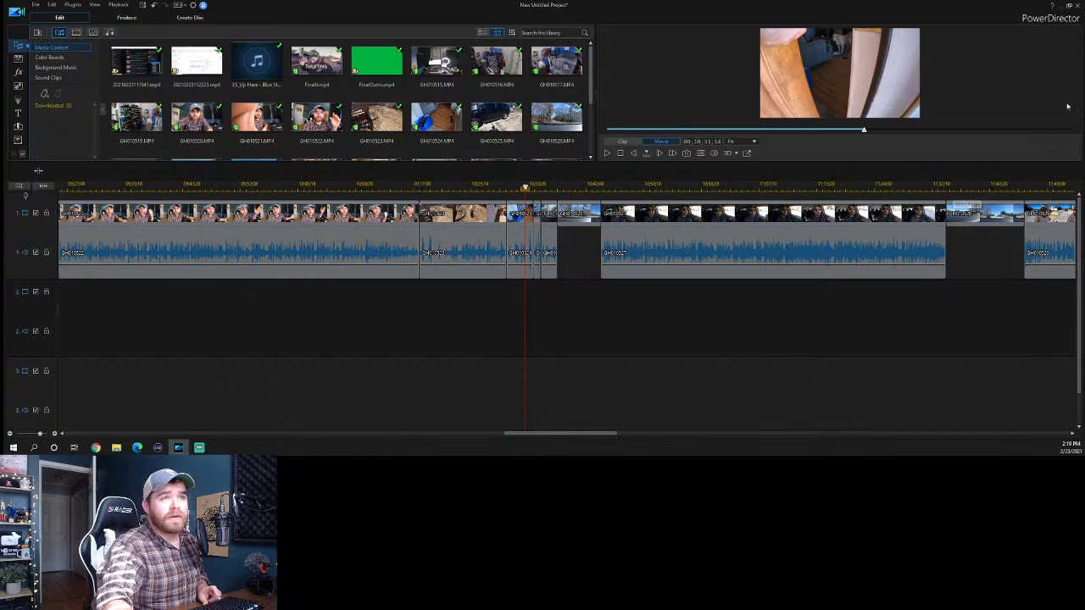
Switch to Chrome and open the featured music page of Epidemic Sound.
left_click(1063, 10)
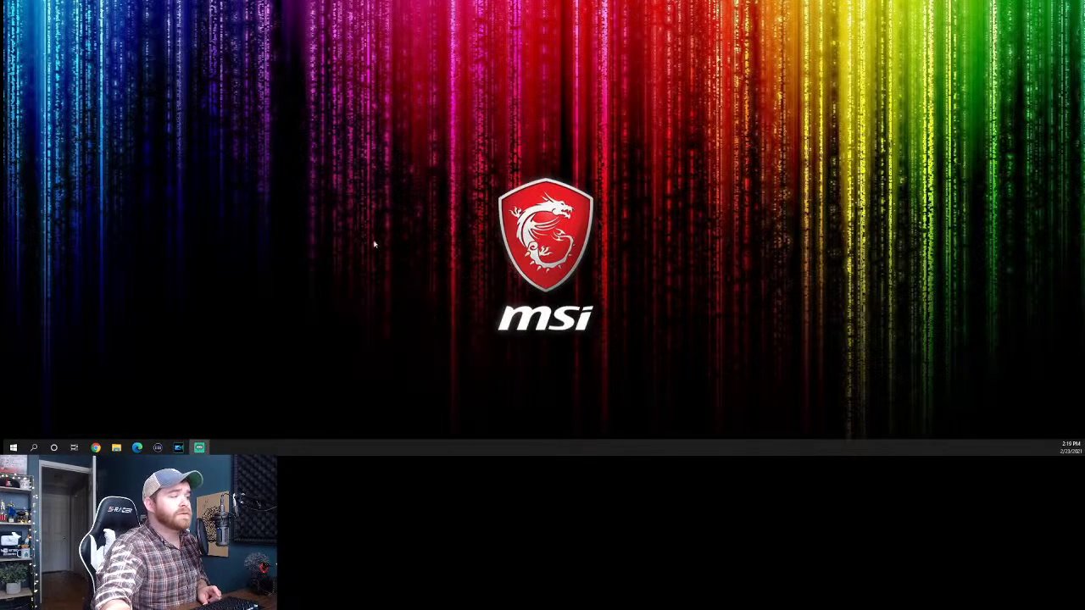
mouse_move(96, 448)
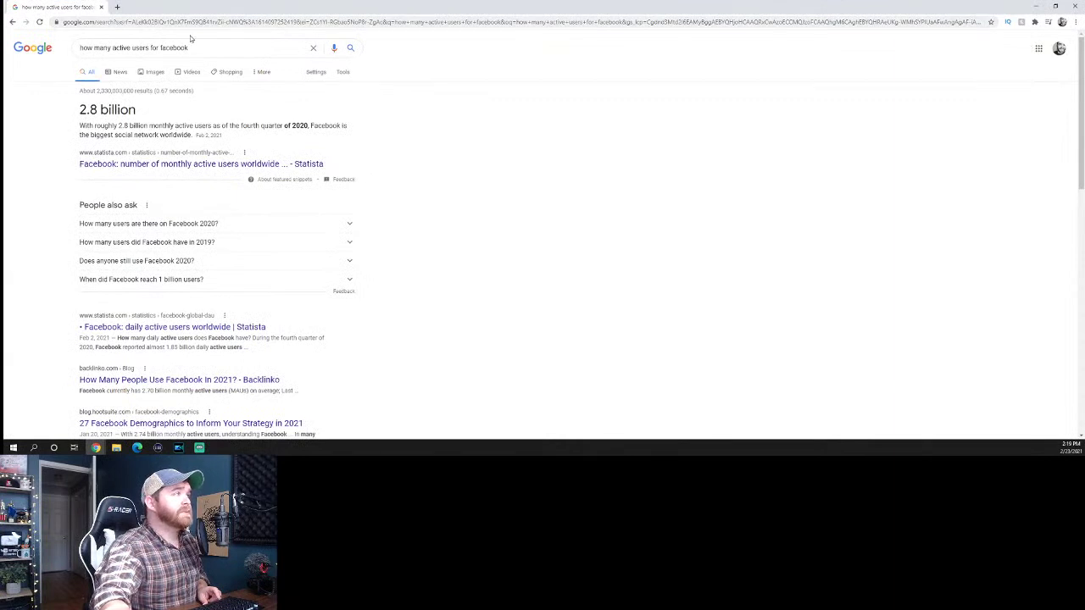
left_click(132, 24)
type("epid")
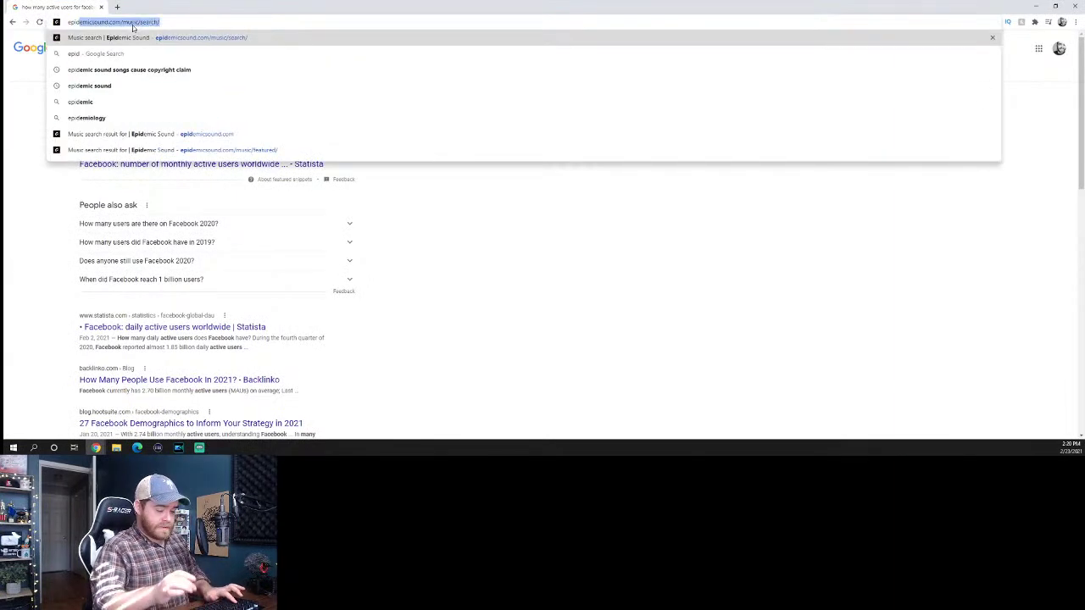
key("Return")
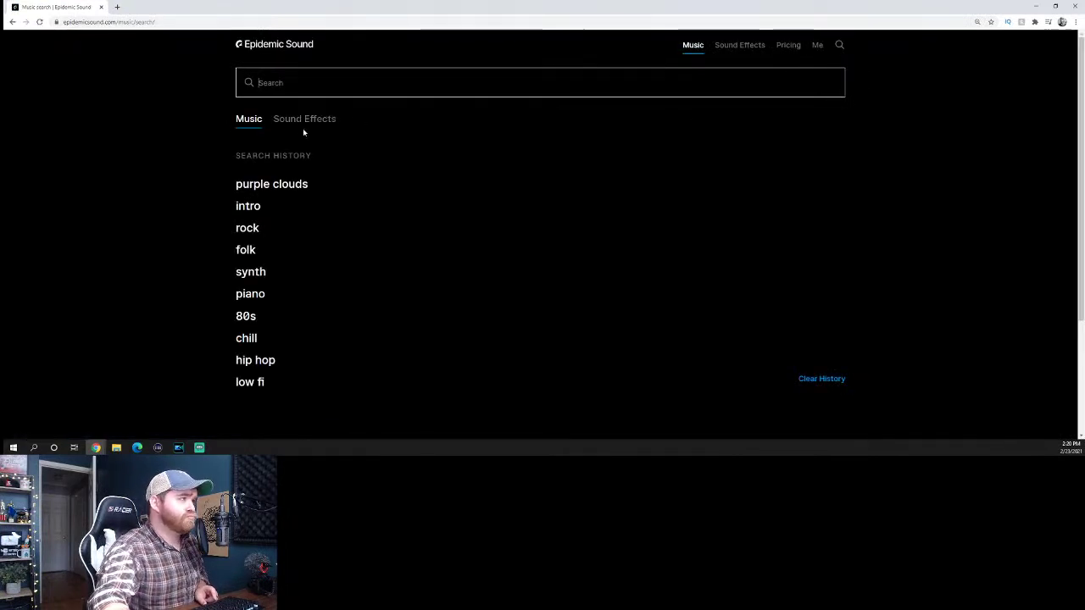
left_click(264, 47)
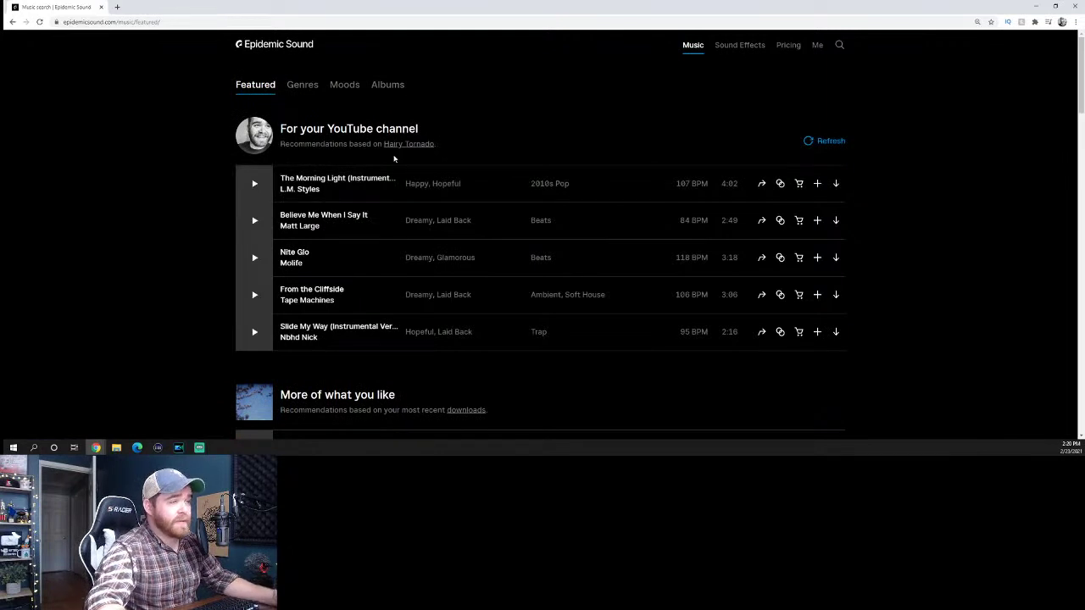
Listen to the recommended track "The Morning Light (Instrumental Version)" for about a minute.
left_click(253, 187)
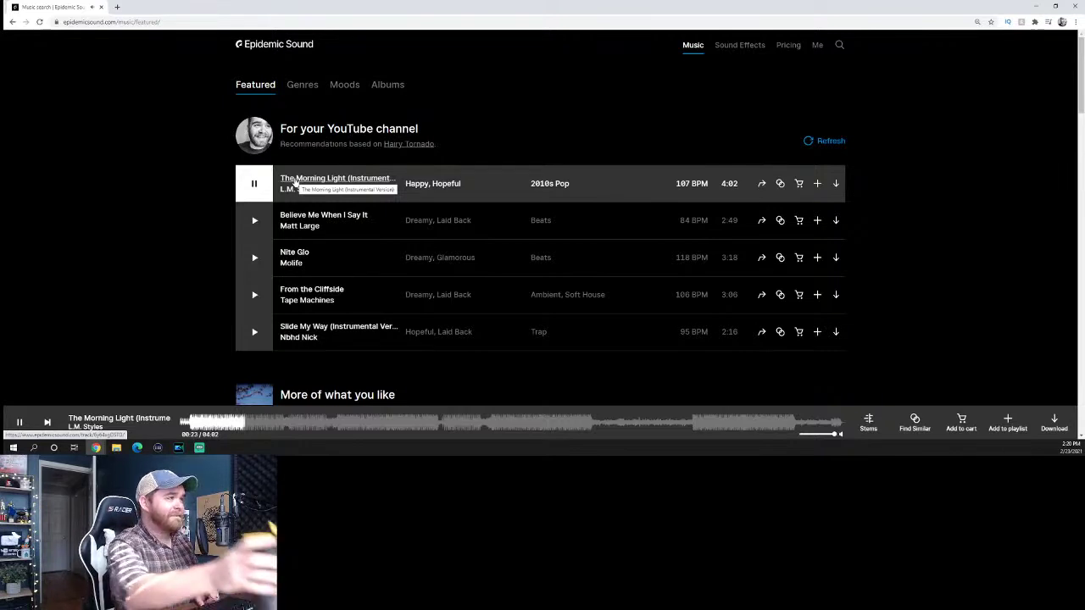
key("space")
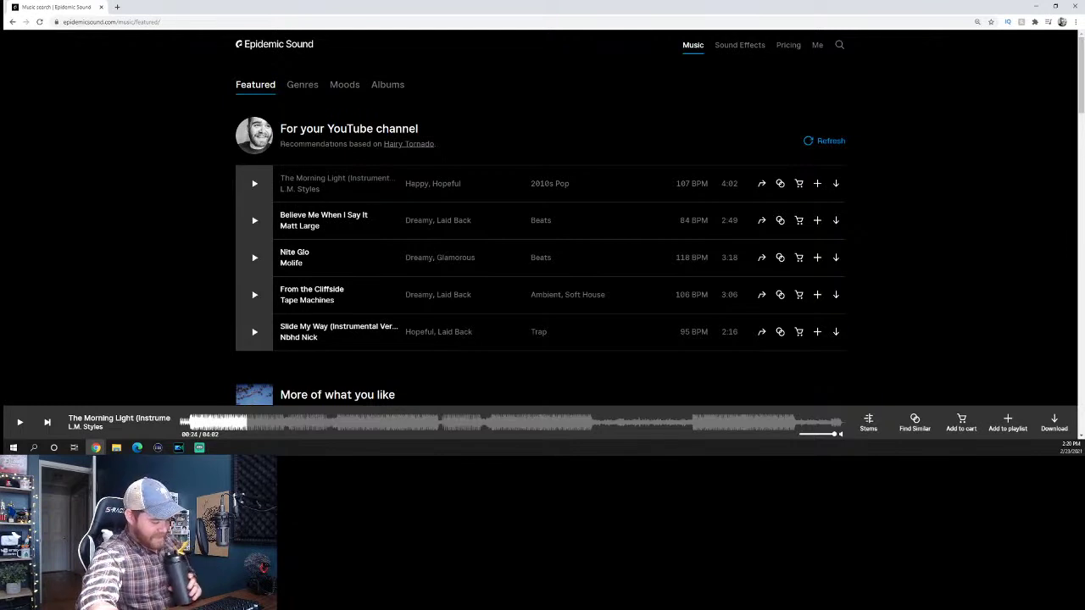
key("space")
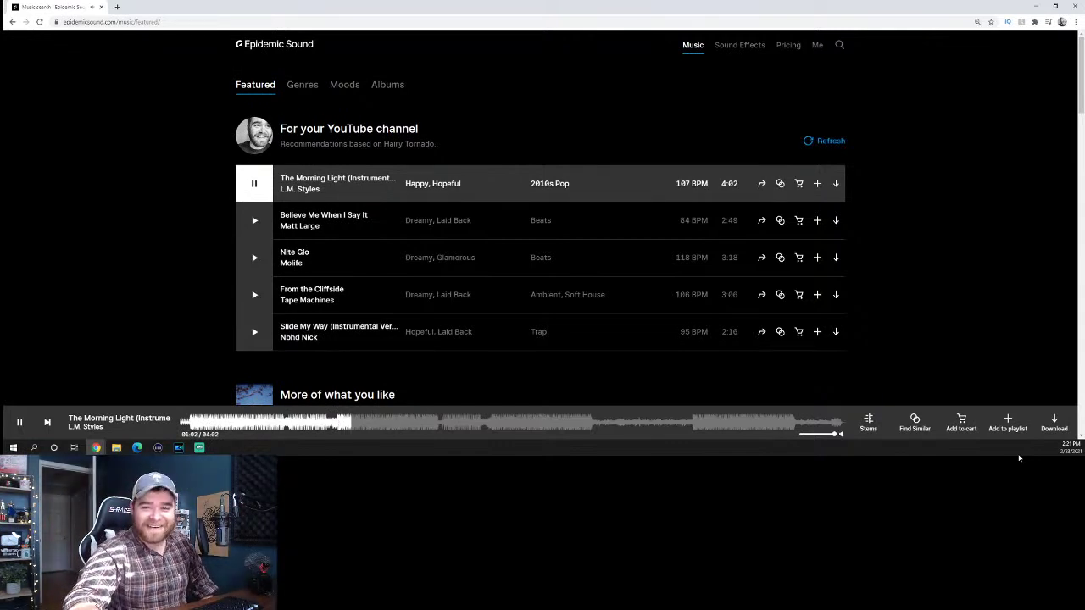
key("space")
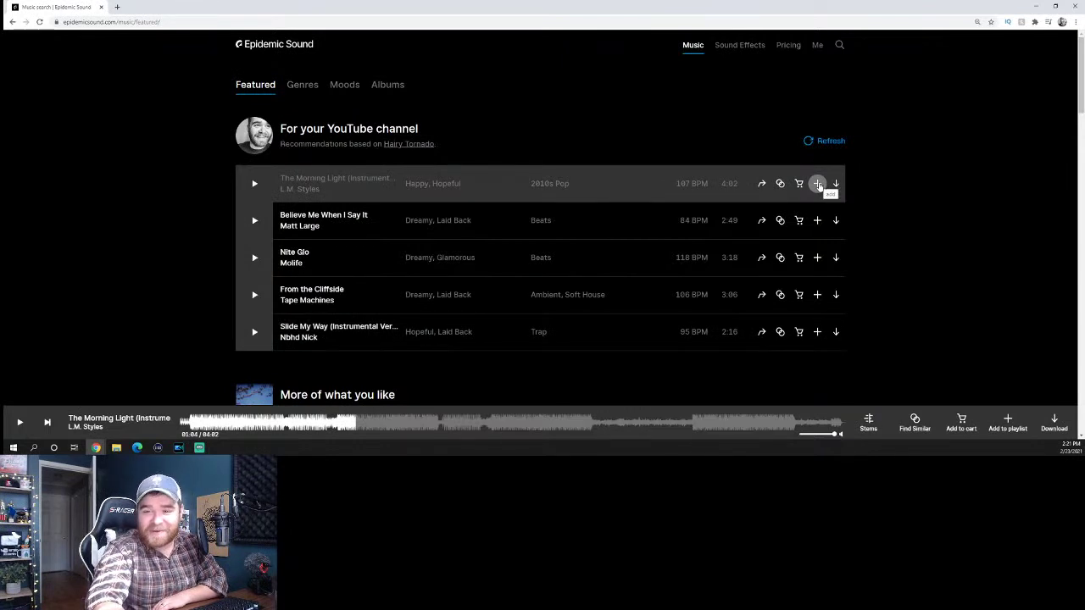
Download the full mix of "The Morning Light (Instrumental Version)" as mp3.
left_click(817, 184)
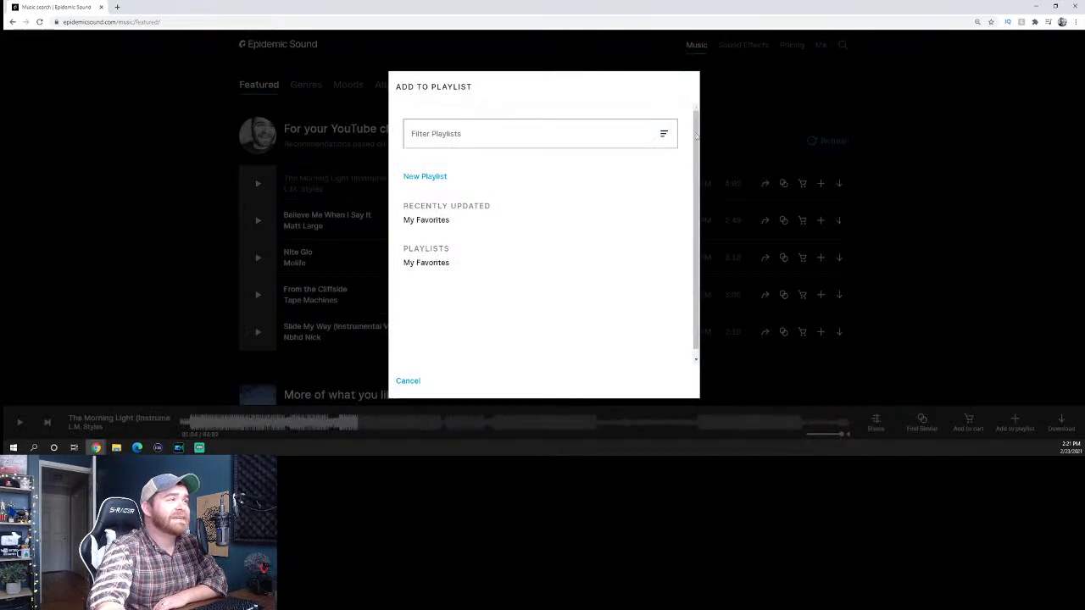
left_click(788, 89)
left_click(839, 185)
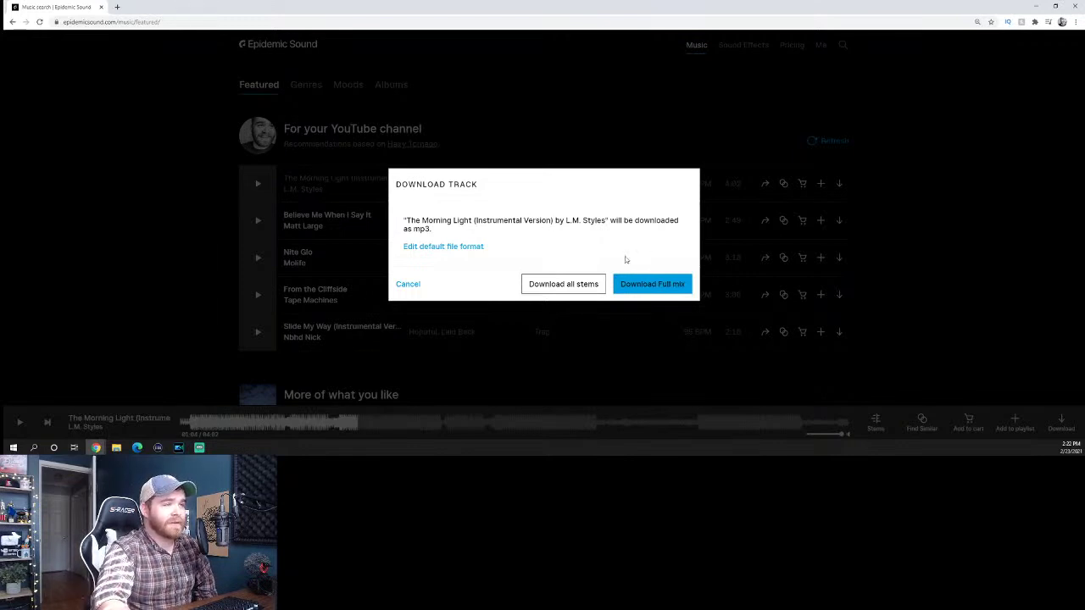
left_click(650, 286)
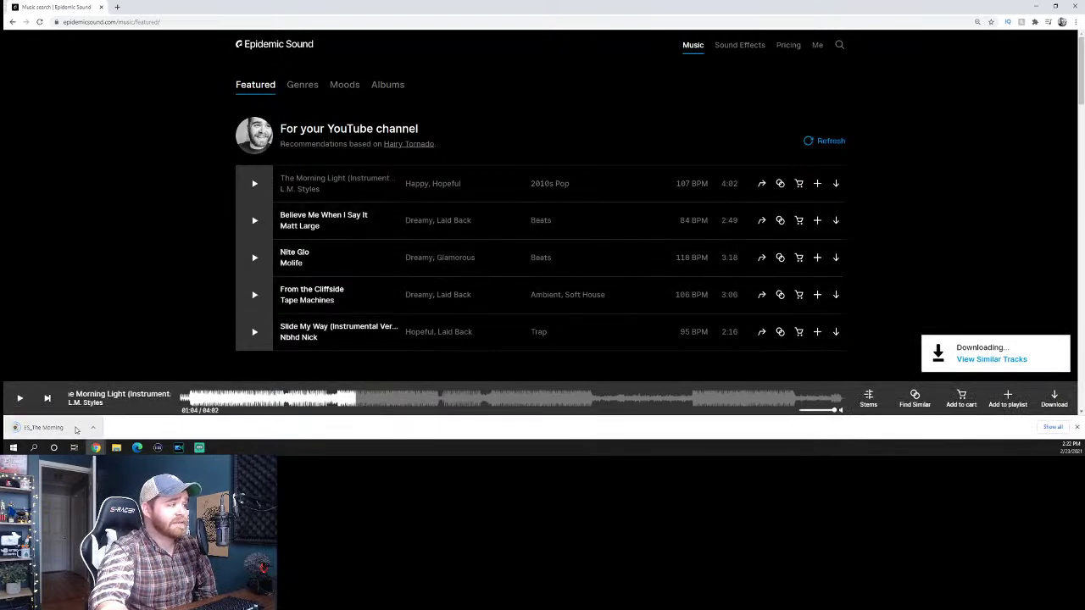
Switch back to PowerDirector and import the downloaded ES_The Morning Light file from Downloads into the media library.
left_click(178, 449)
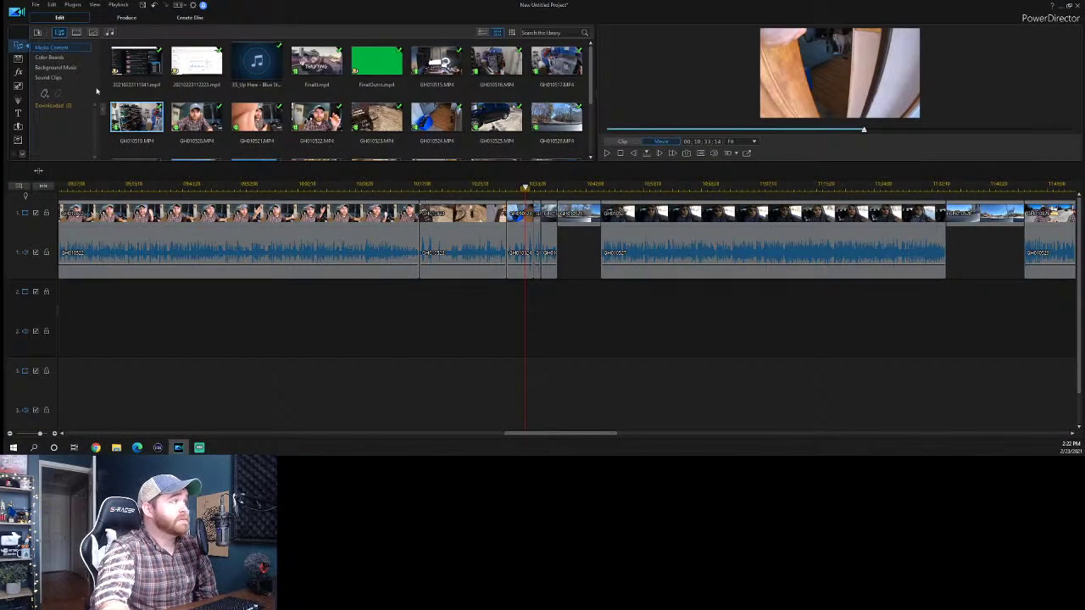
left_click(36, 5)
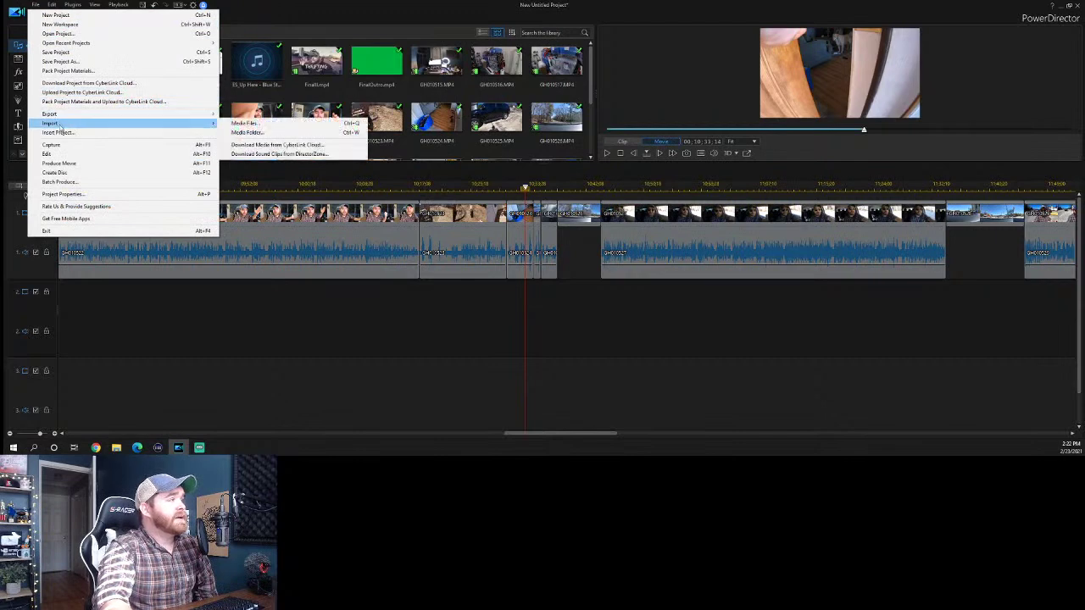
left_click(238, 126)
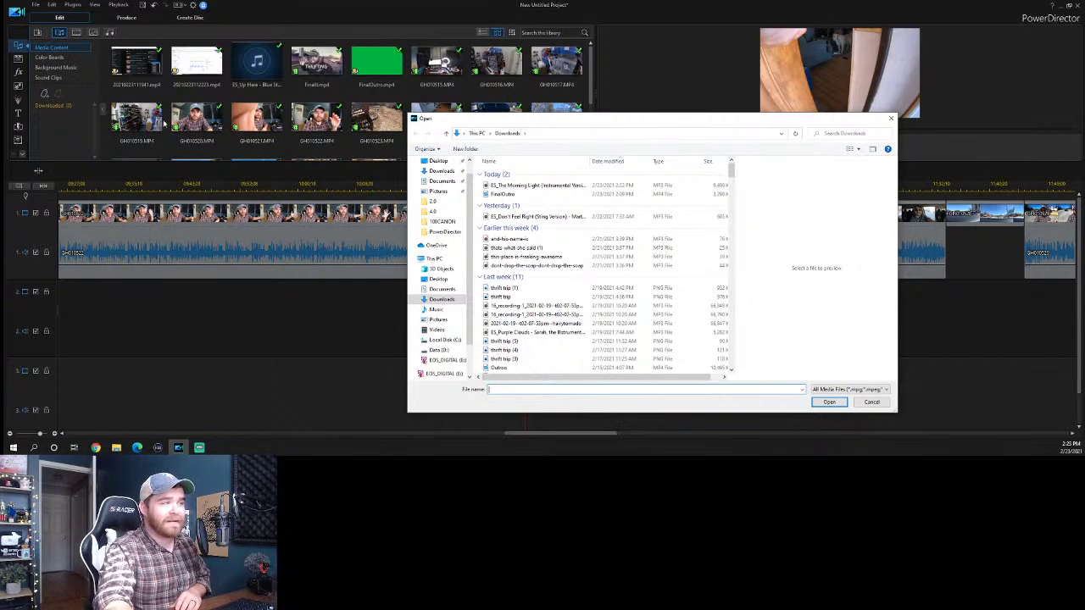
left_click(538, 185)
left_click(823, 405)
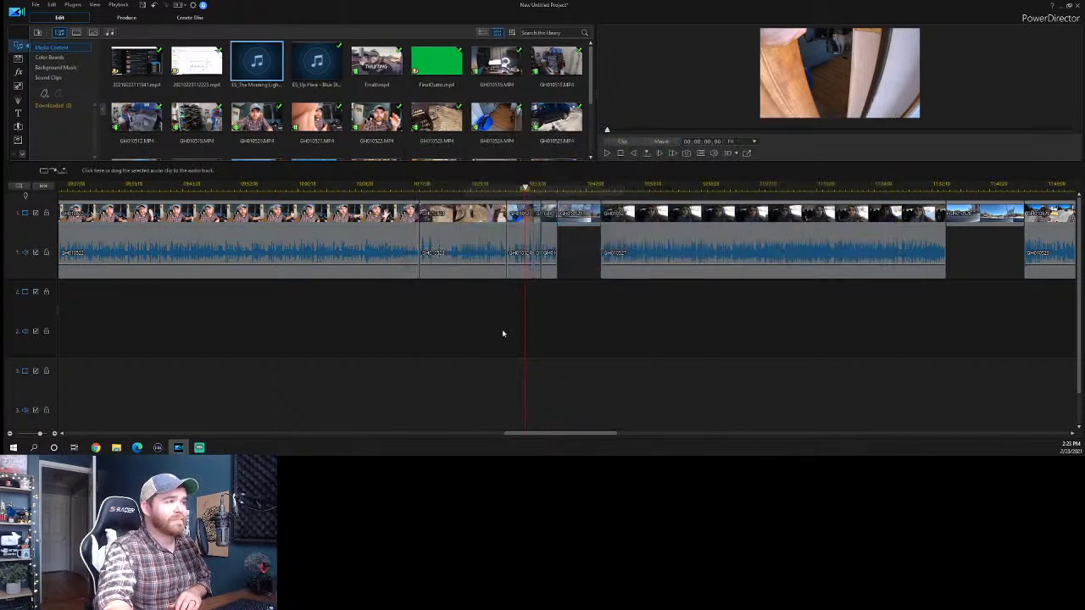
Place the Morning Light track on audio track 2 at the playhead, under the indoor clip, and lower its overall volume.
scroll(555, 187, "up", 3)
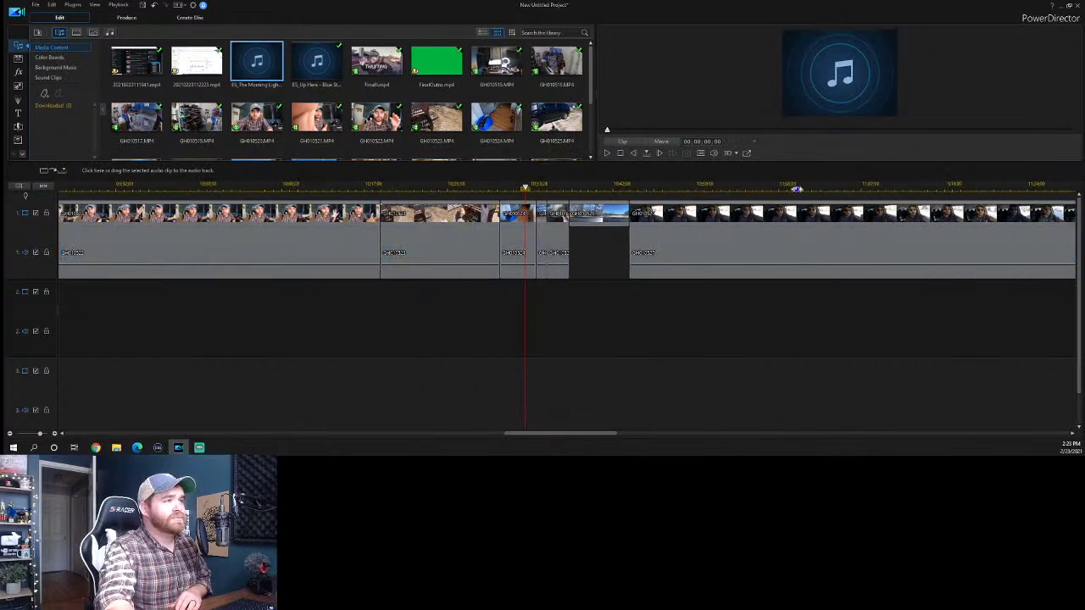
scroll(651, 184, "up", 2)
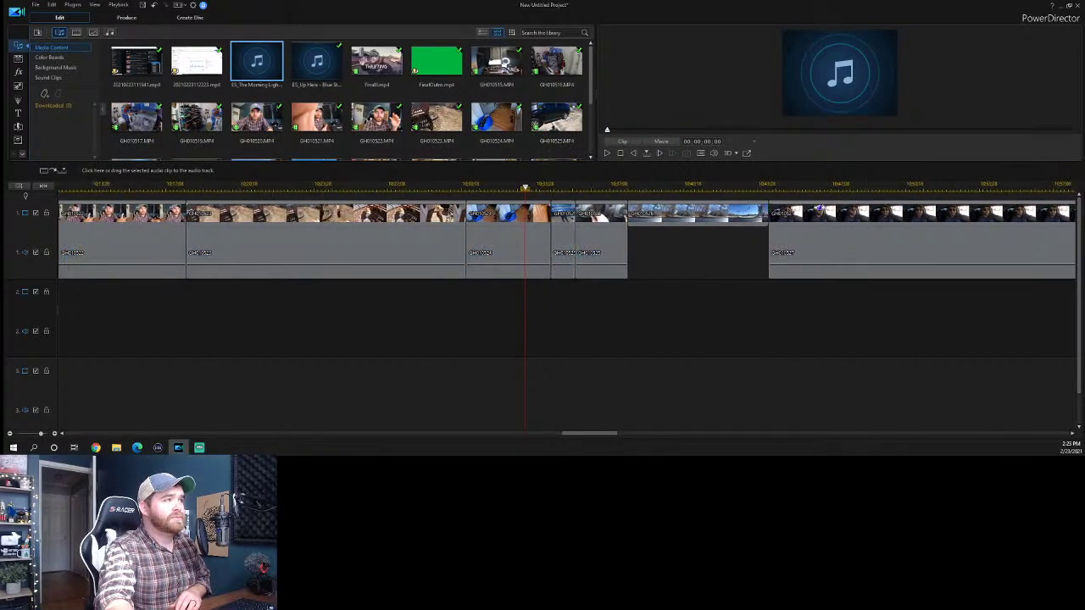
left_click_drag(257, 64, 525, 324)
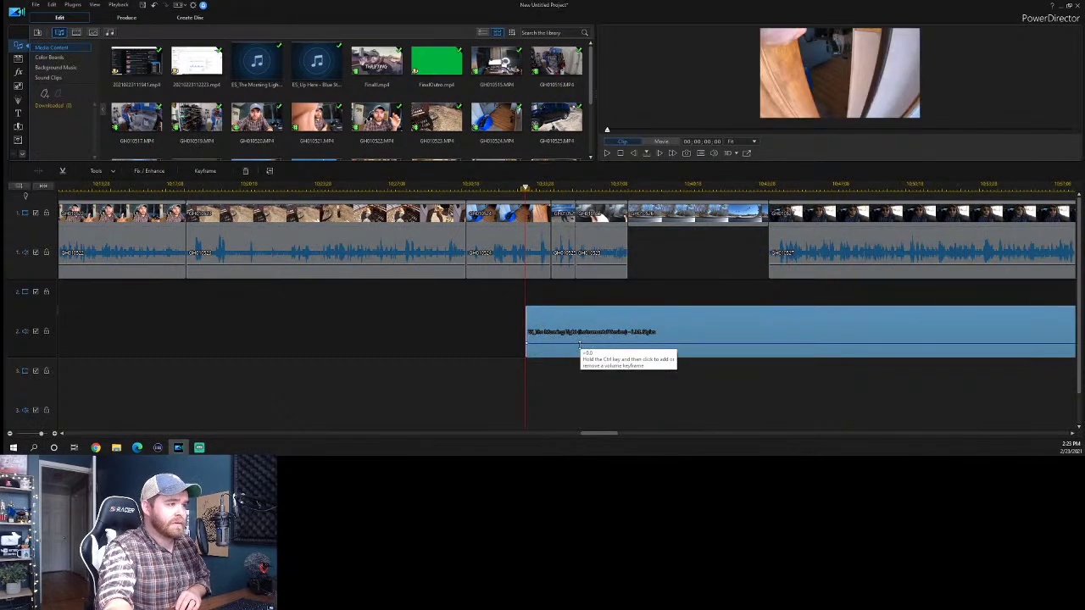
left_click_drag(581, 345, 580, 351)
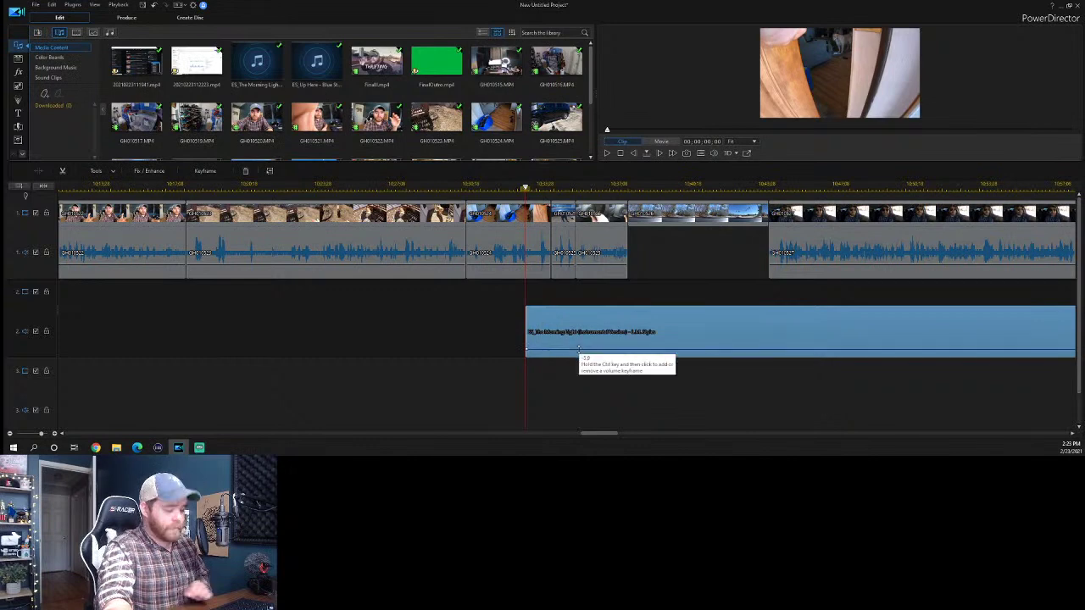
Preview the music's level from the indoor clip through the driving footage into the talking clip in the car.
left_click(508, 185)
key("space")
left_click_drag(603, 435, 610, 436)
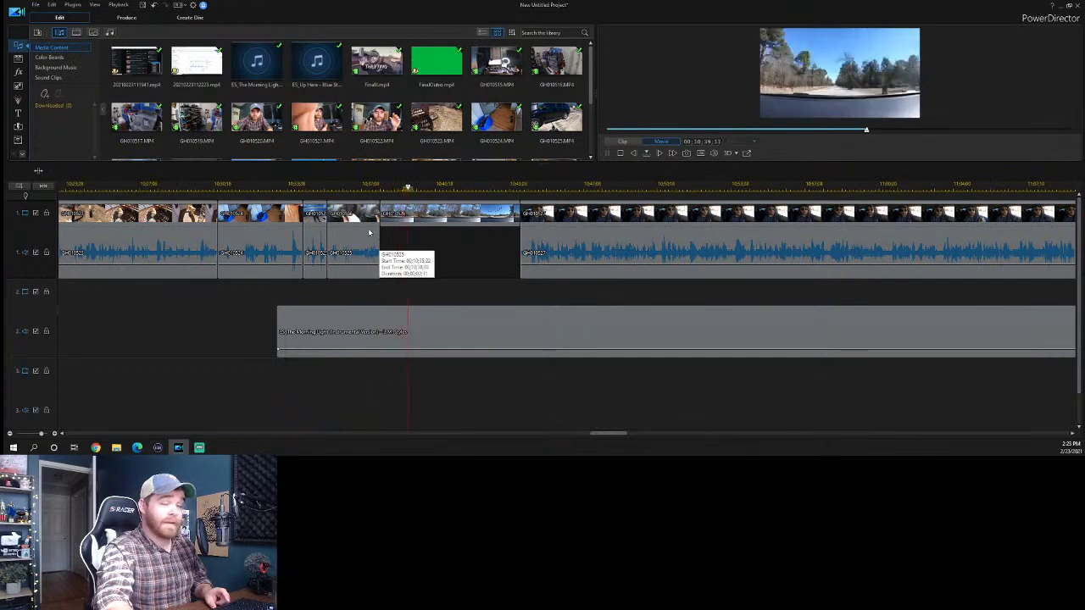
left_click(344, 187)
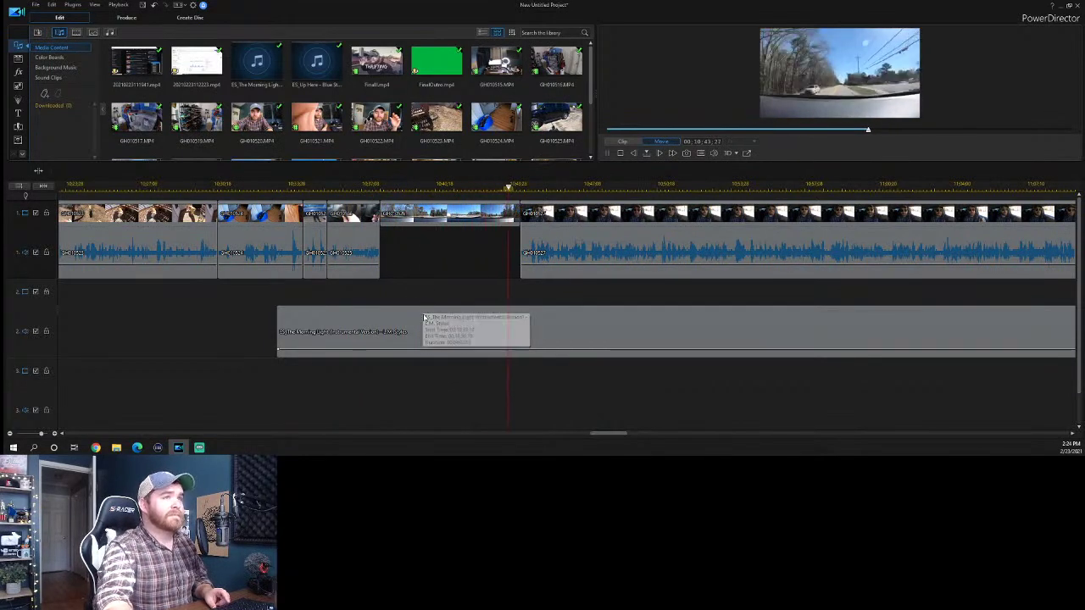
left_click(505, 187)
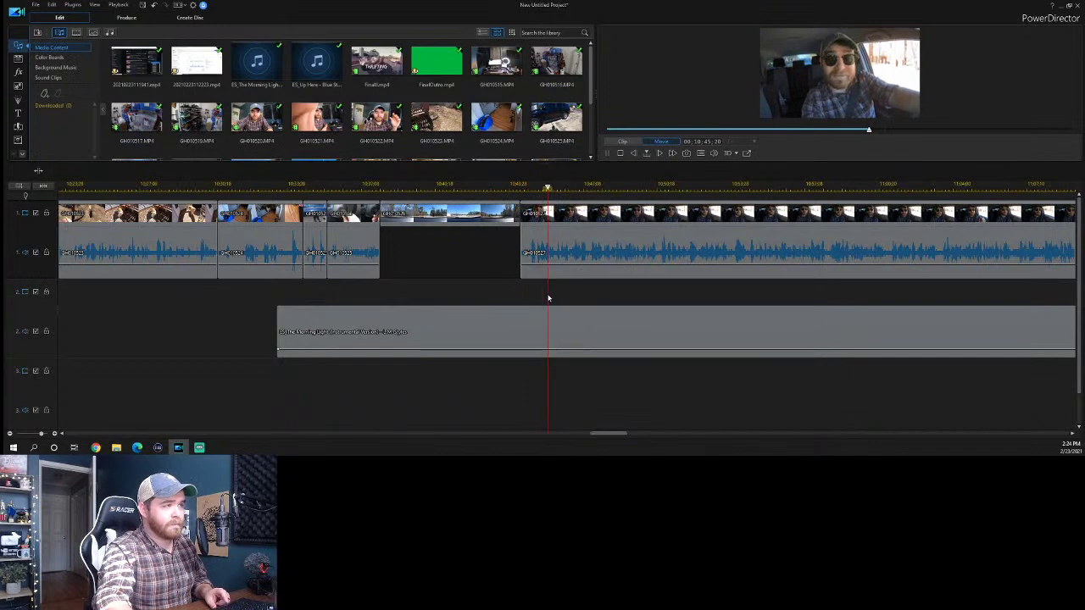
key("space")
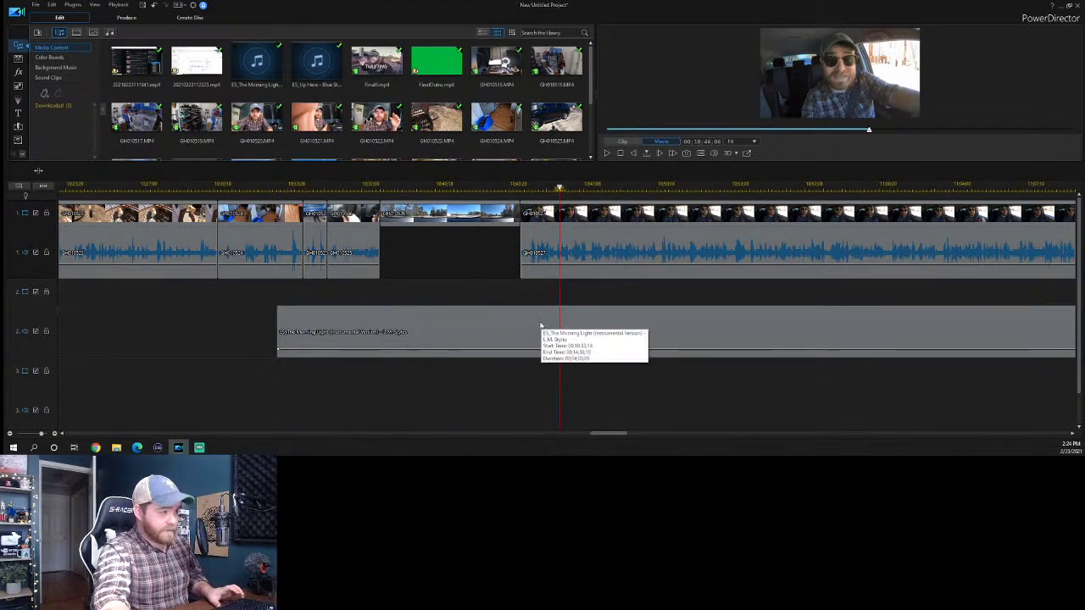
Add volume keyframes to the music, lower its starting point to fade it in before the driving footage, and preview the result.
left_click(523, 352)
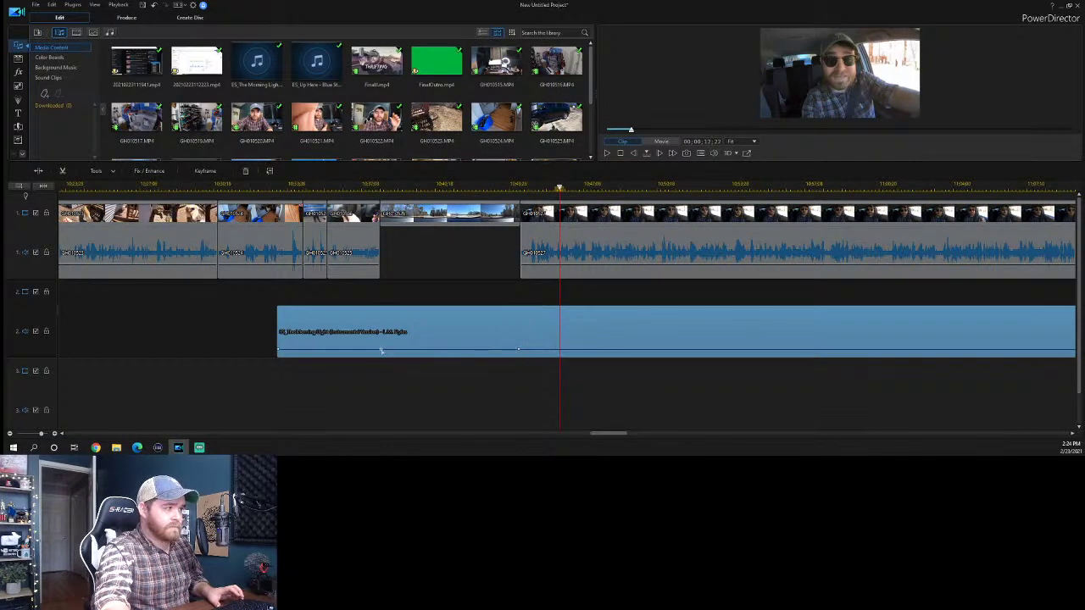
left_click_drag(378, 350, 374, 354)
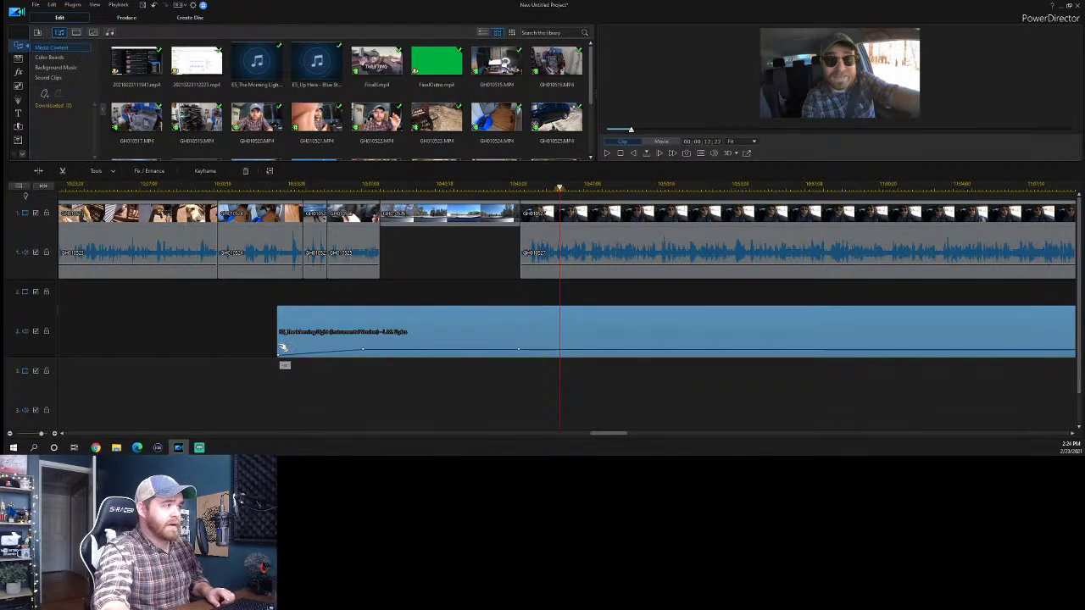
left_click(277, 186)
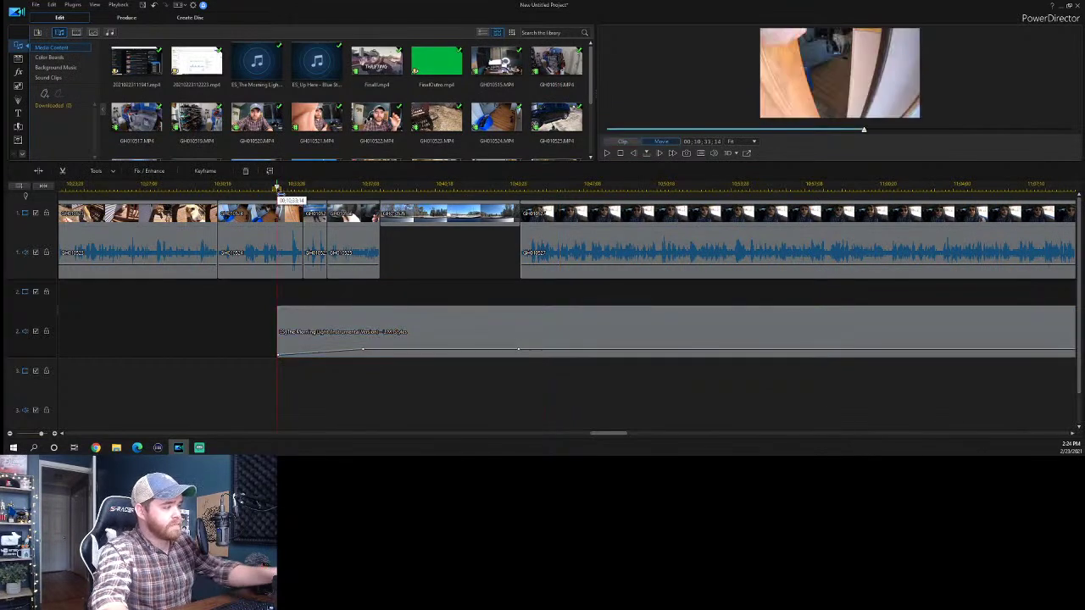
key("space")
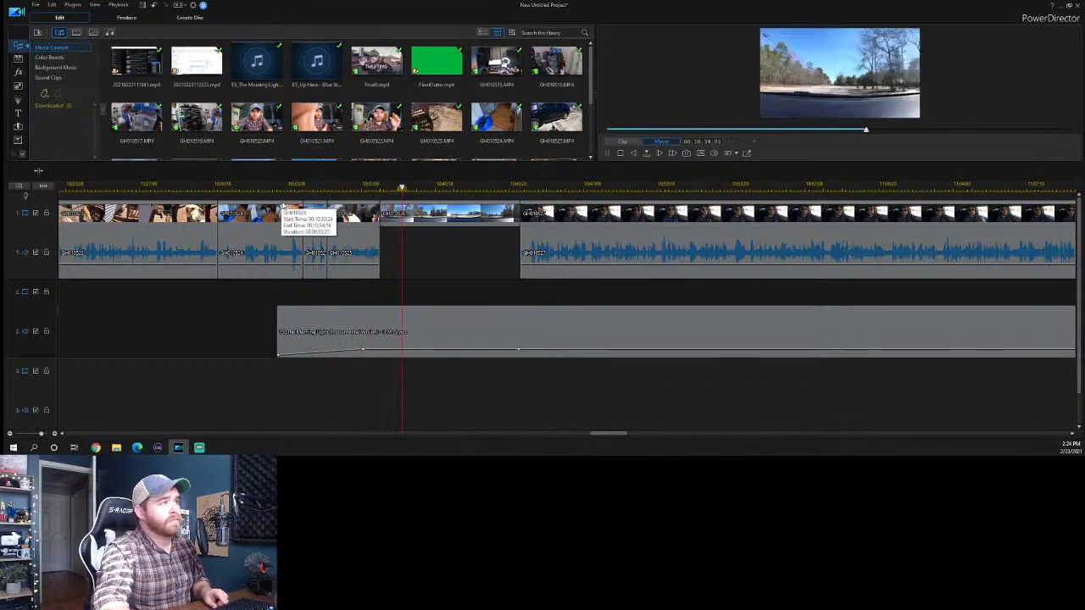
left_click_drag(381, 187, 811, 199)
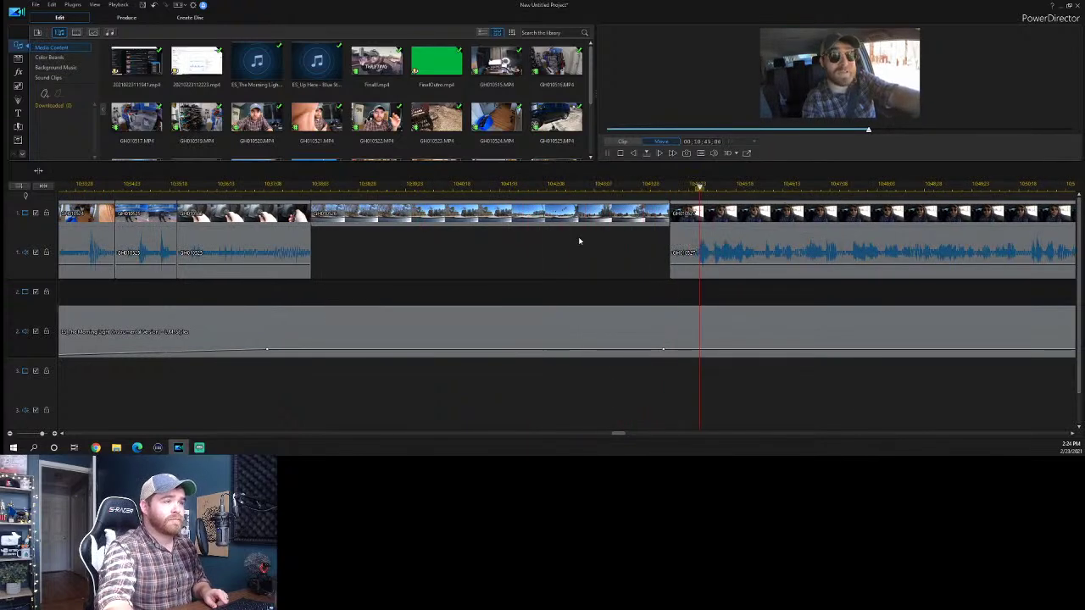
key("space")
Reposition the music's keyframe before the end of the driving footage and add a lower one where the car talking clip's speech begins.
left_click(652, 350)
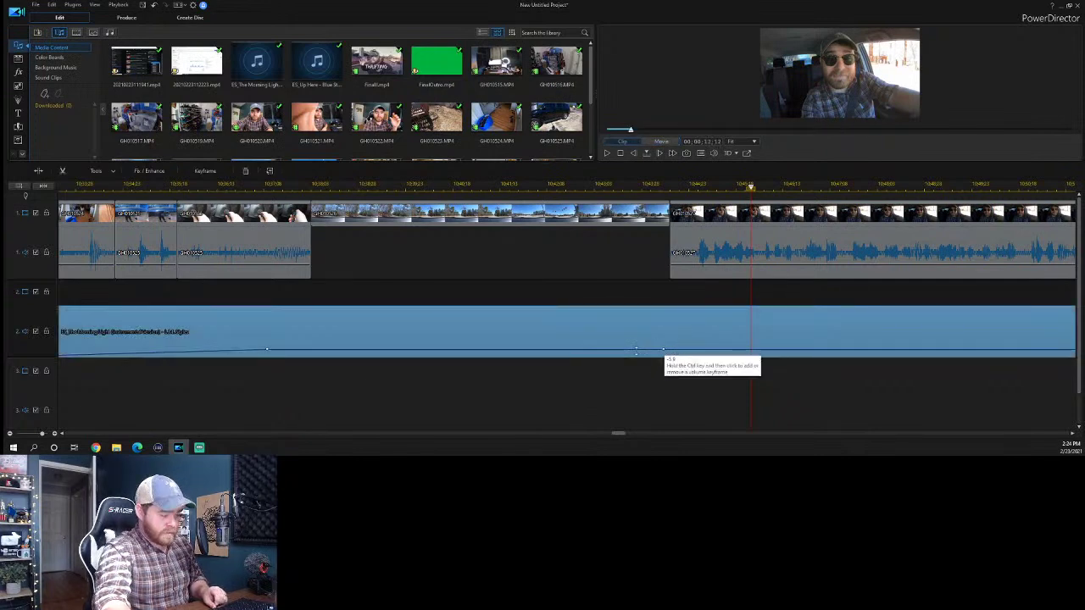
mouse_move(655, 348)
left_mouse_down()
mouse_move(666, 355)
mouse_move(640, 353)
left_mouse_up()
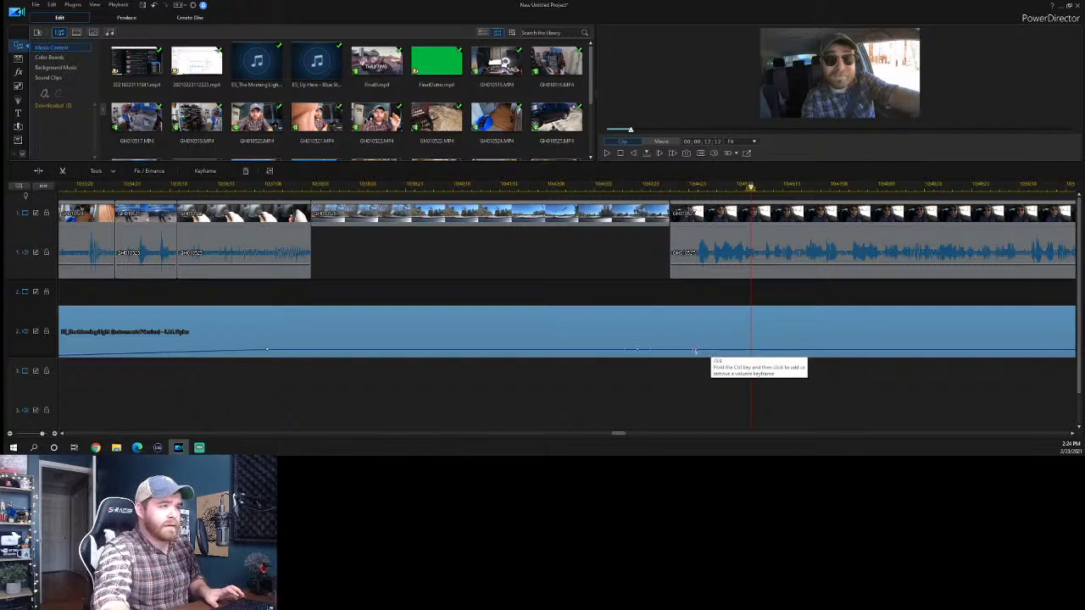
left_click_drag(697, 351, 696, 354)
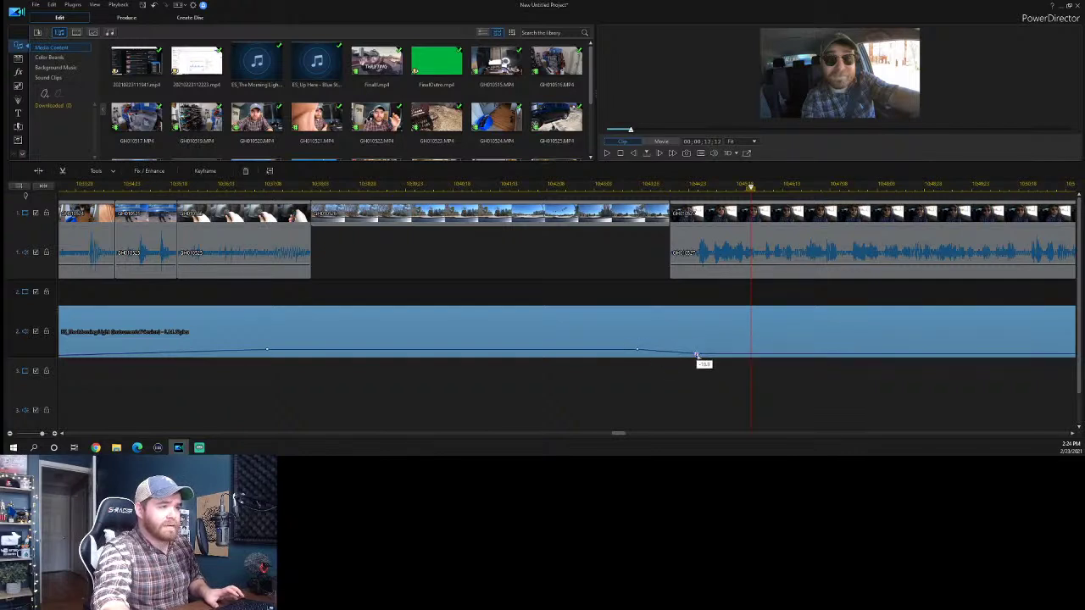
Preview the music's volume drop from the end of the driving footage into the car talking clip.
left_click(613, 185)
key("space")
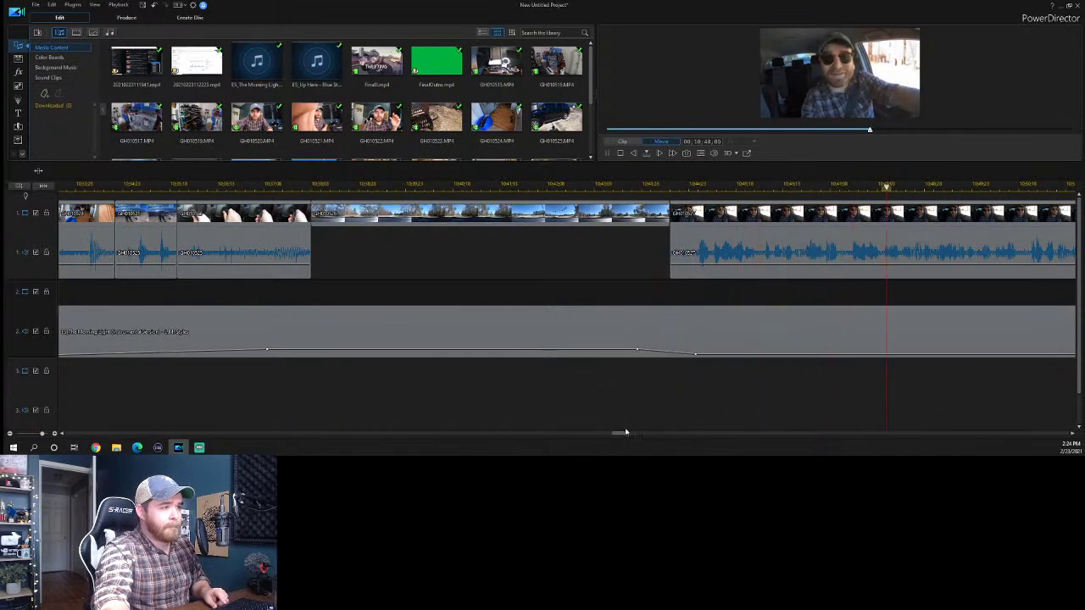
scroll(574, 276, "up", 3)
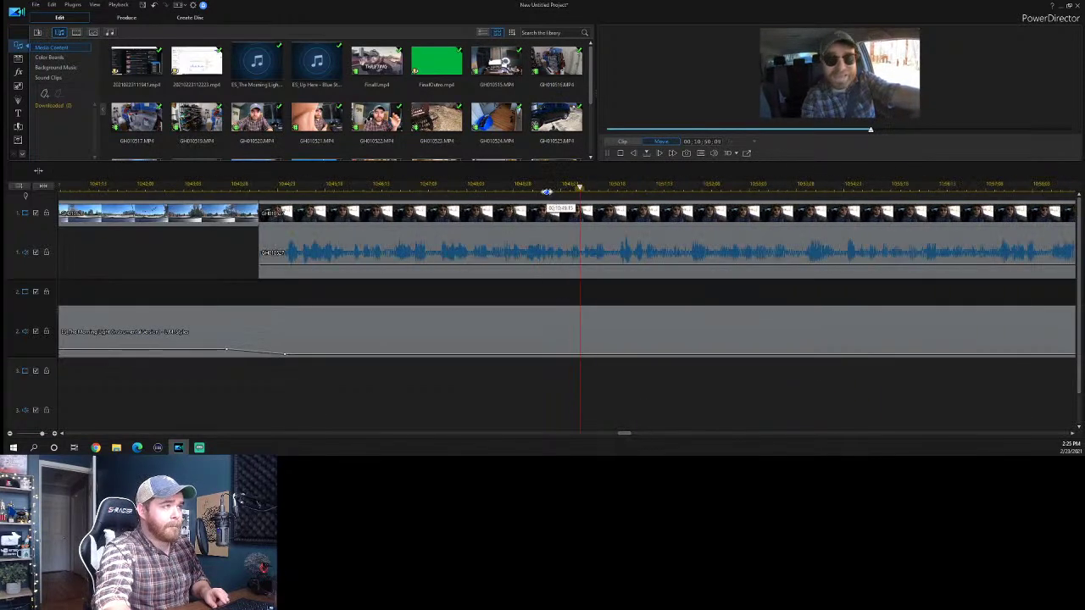
scroll(624, 436, "up", 3)
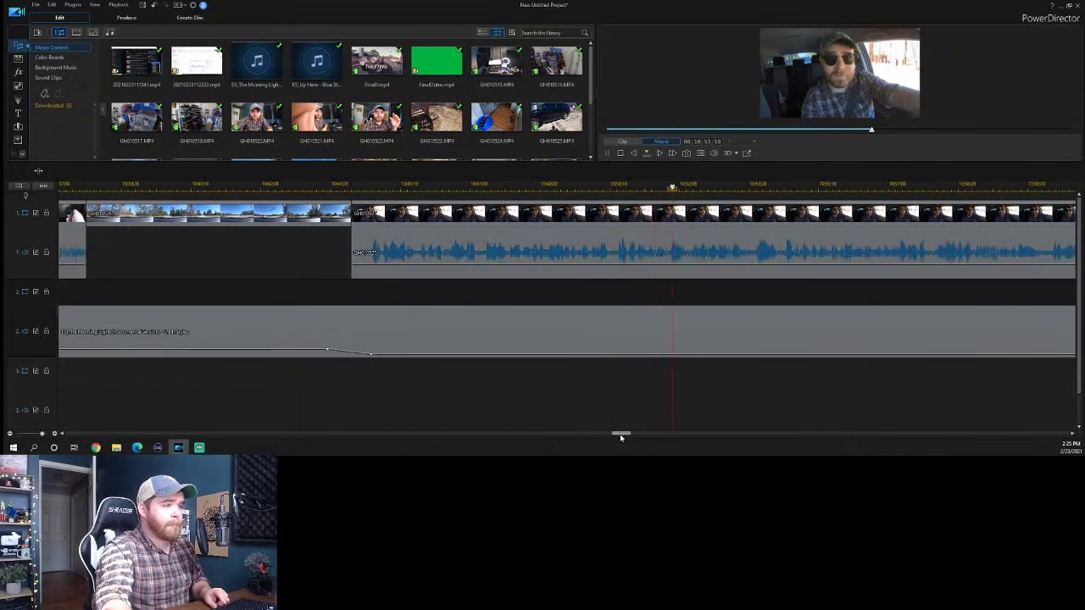
Preview the music's level at several points through the car talking clip up to its end.
scroll(624, 437, "right", 3)
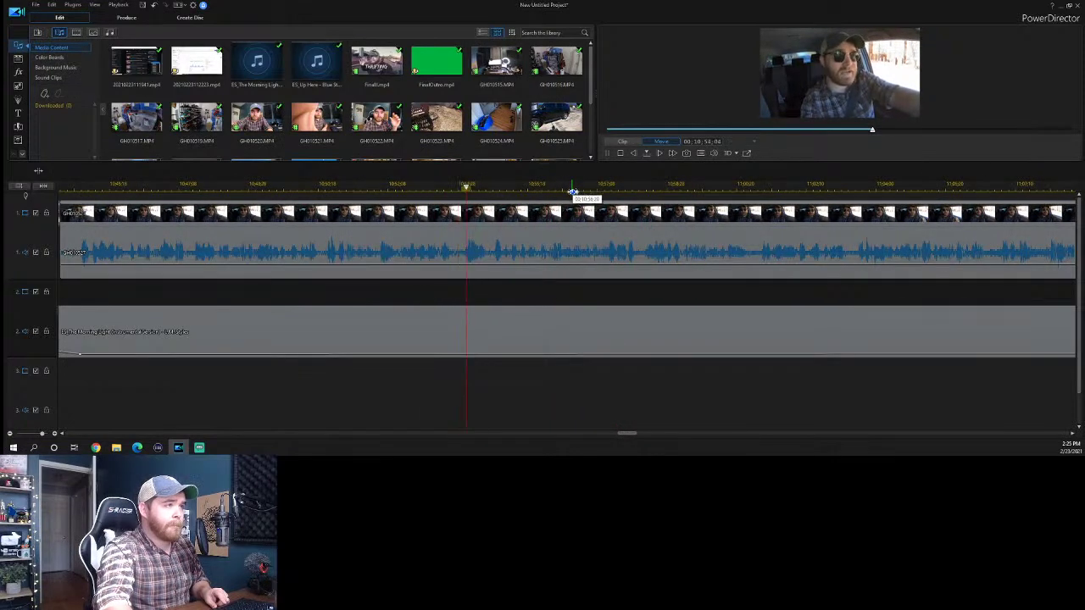
mouse_move(574, 194)
left_mouse_down()
mouse_move(377, 188)
mouse_move(594, 188)
left_mouse_up()
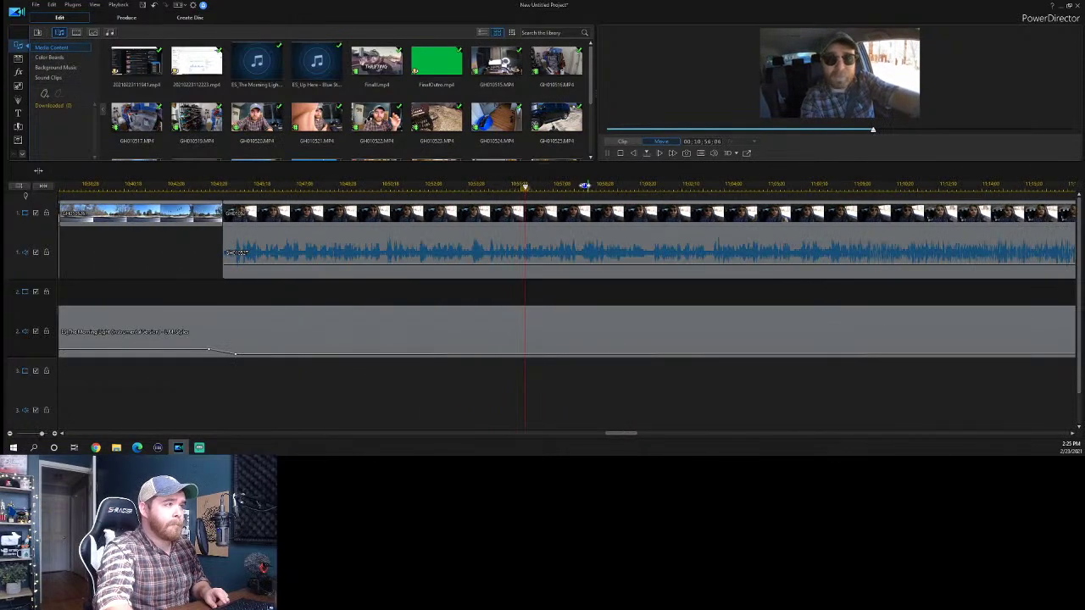
left_click_drag(521, 188, 413, 189)
scroll(625, 437, "right", 3)
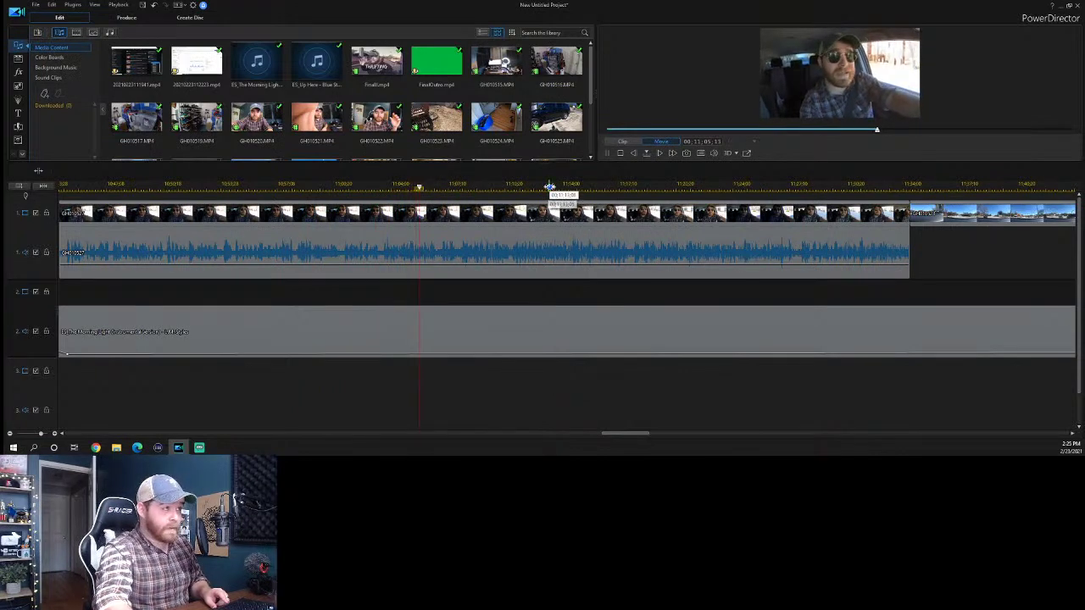
left_click(555, 185)
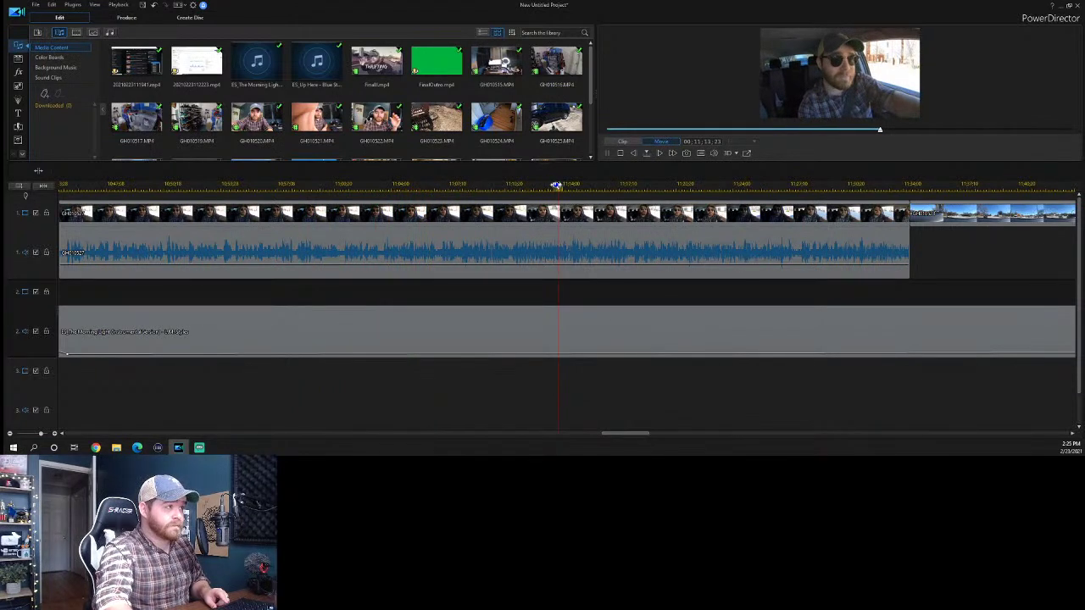
left_click(763, 189)
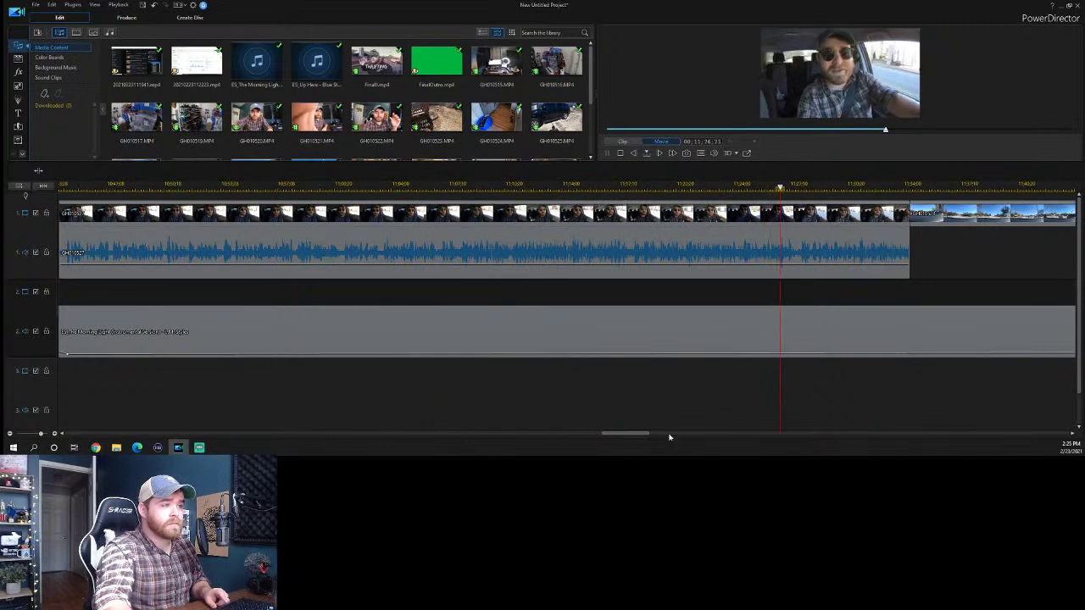
left_click_drag(627, 435, 659, 437)
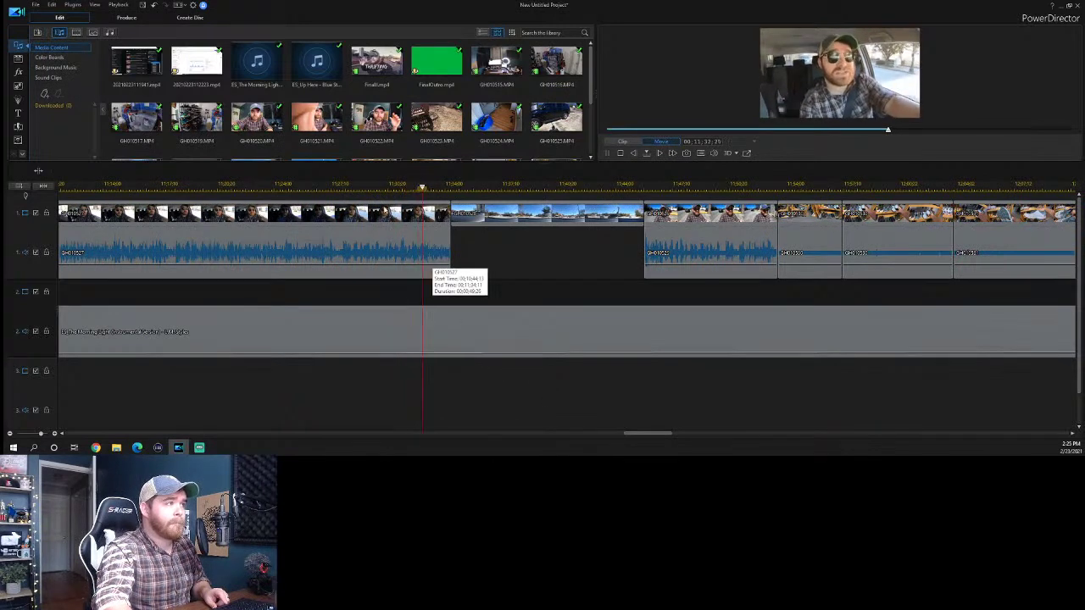
Split the music near the end of the car talking clip and shift its second part to start just before the next driving footage.
left_click(377, 185)
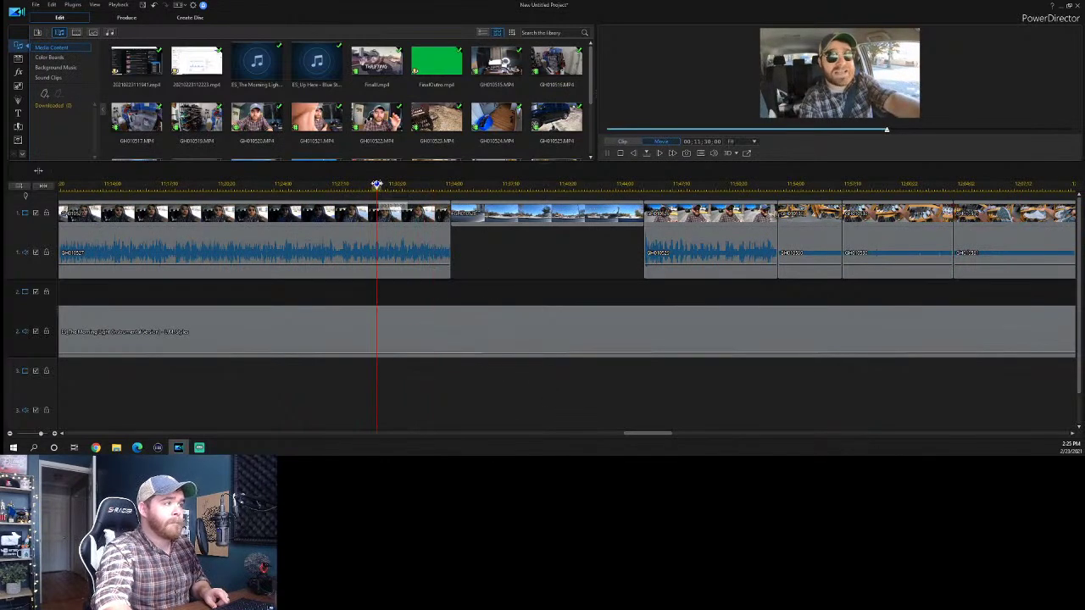
left_click(393, 349)
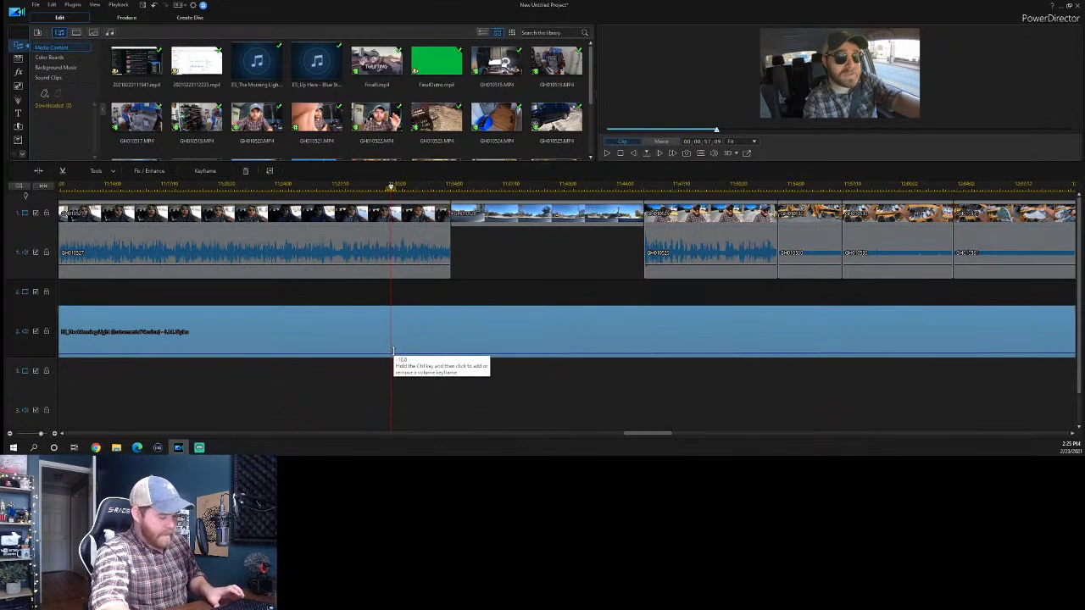
key("ctrl+t")
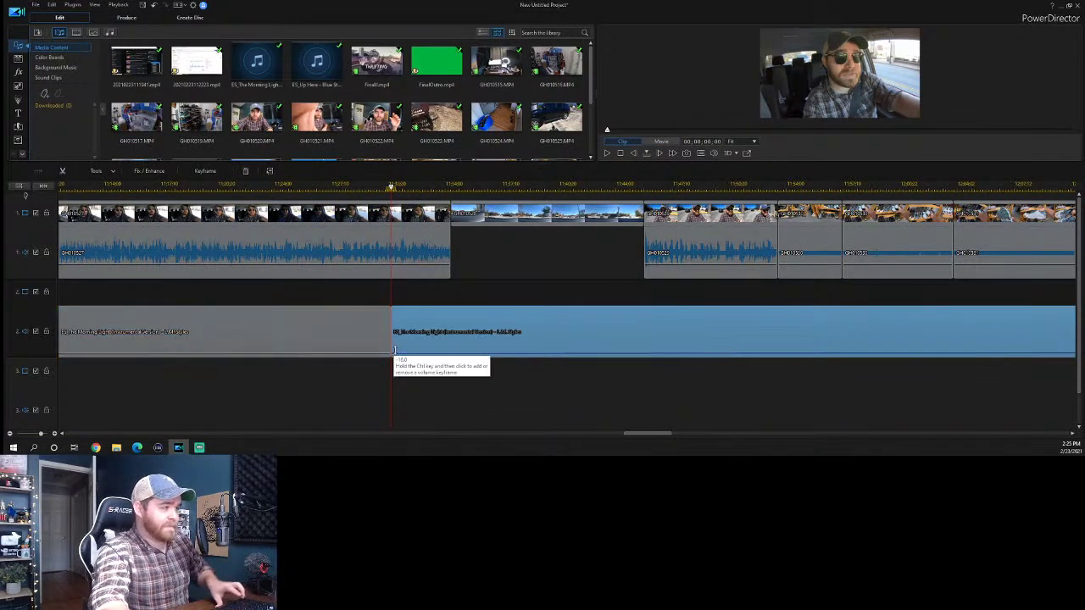
left_click_drag(428, 340, 473, 340)
left_click(407, 186)
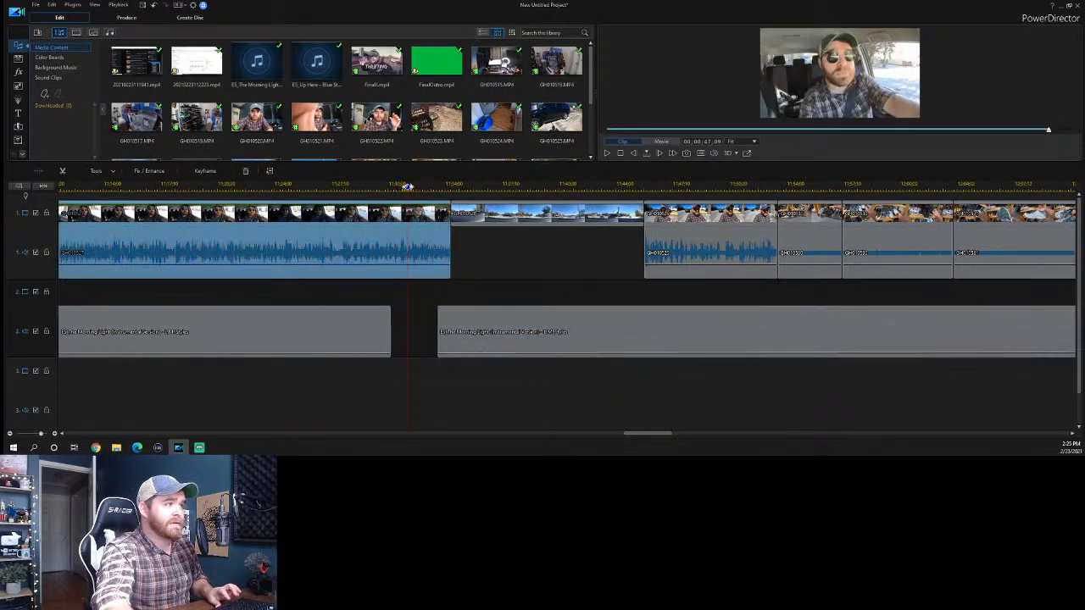
left_click(460, 261)
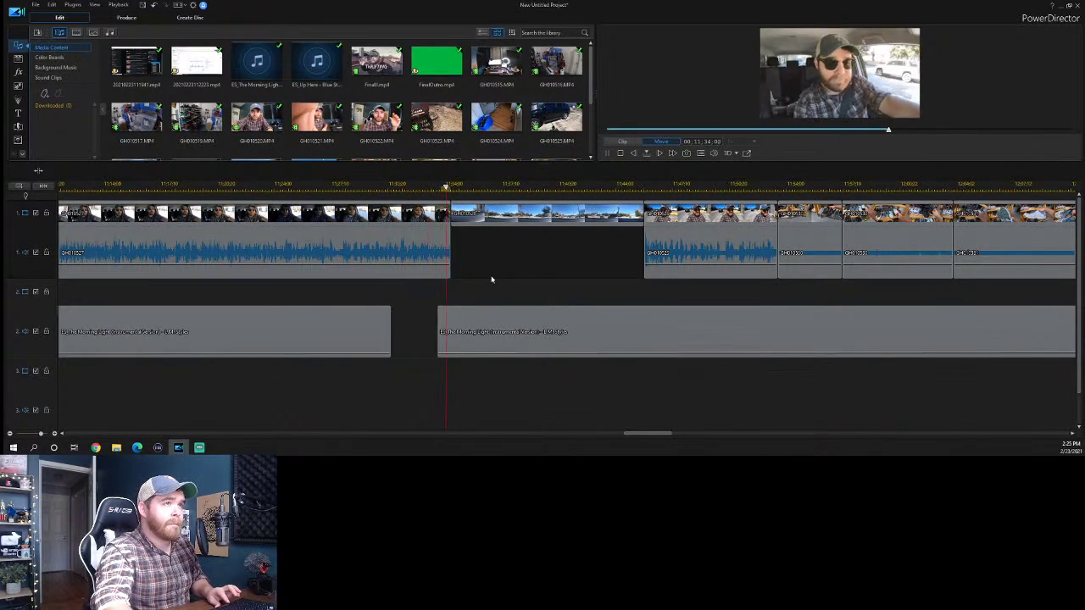
Add volume keyframes at the start of the second music part, raising it into the driving footage, and play back the fade-in.
left_click(472, 341)
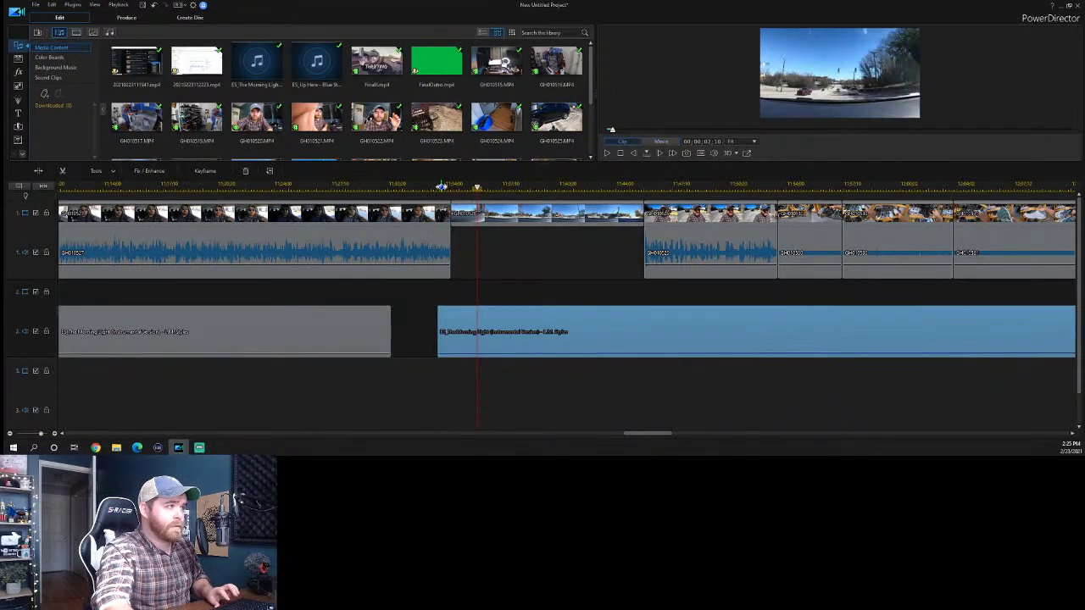
scroll(453, 339, "up", 3)
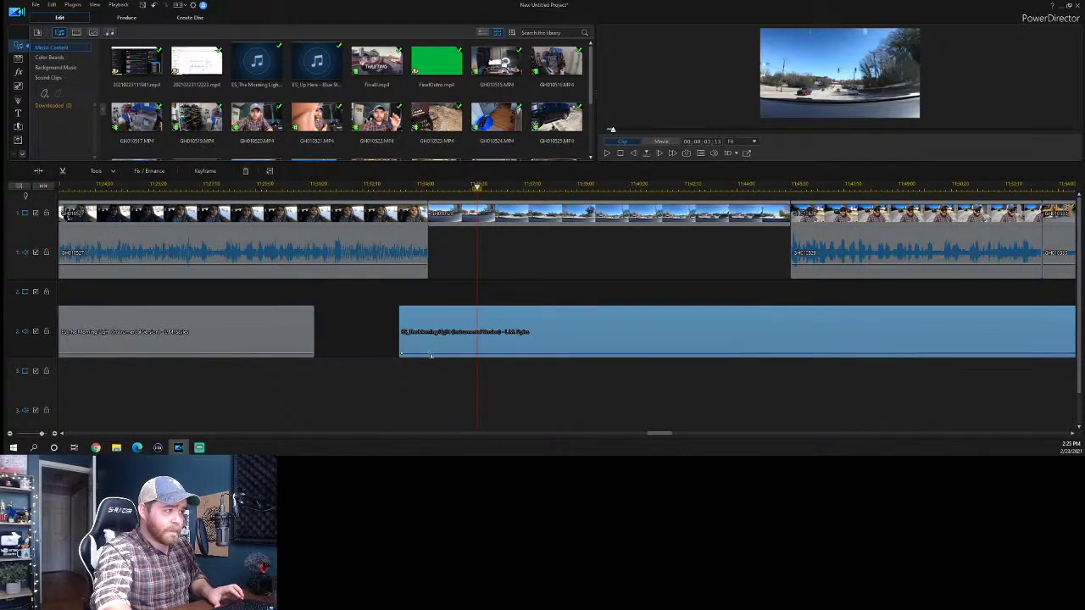
left_click_drag(430, 352, 428, 355)
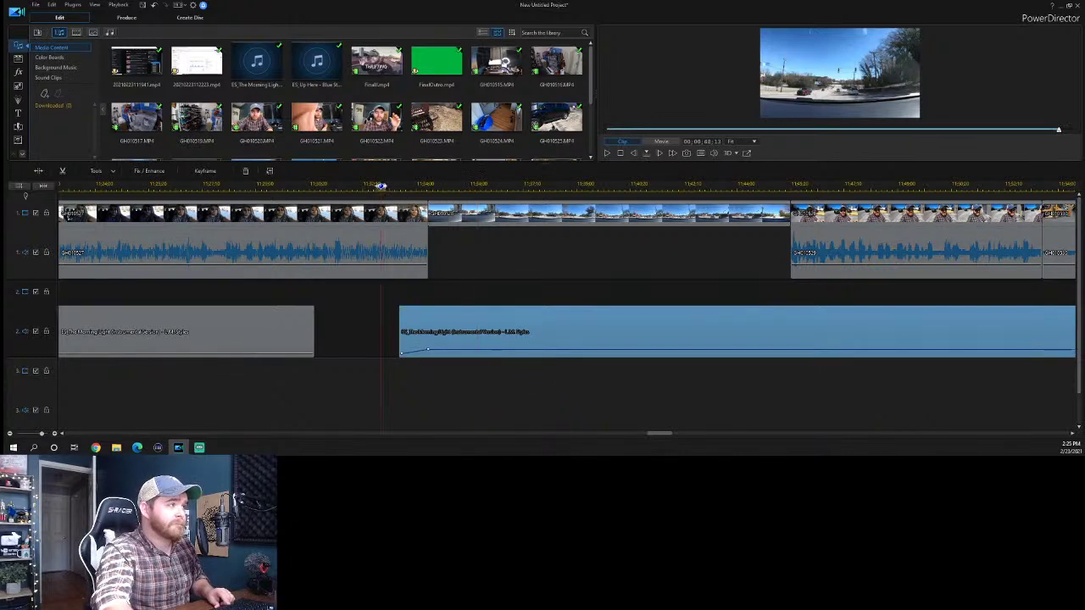
left_click(381, 187)
key("space")
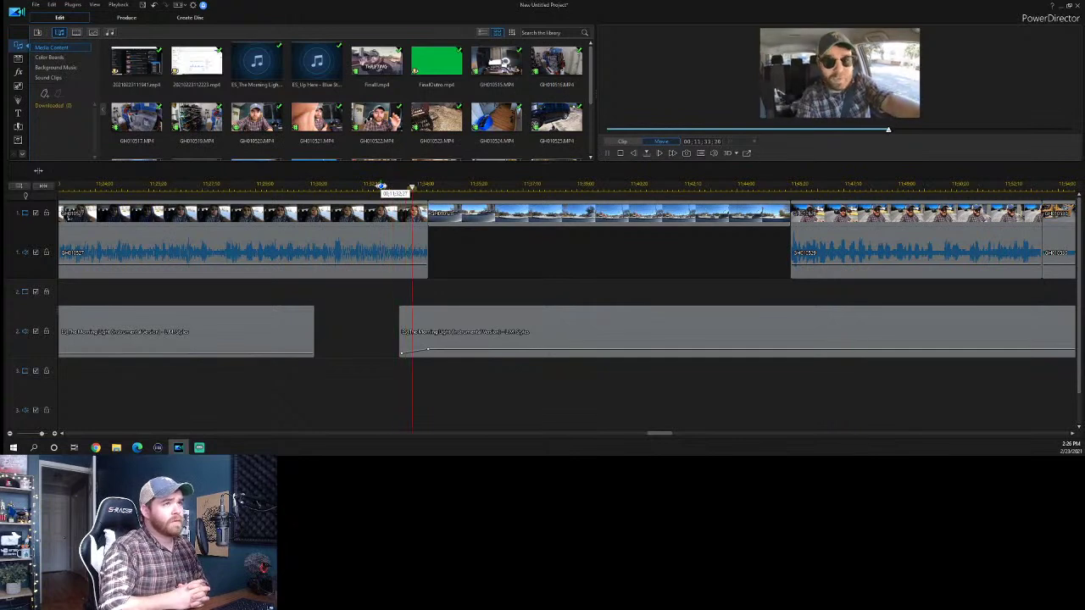
Add volume keyframes near the end of the car talking clip's audio, raise the last one to boost the final words, and preview it.
left_click(424, 256)
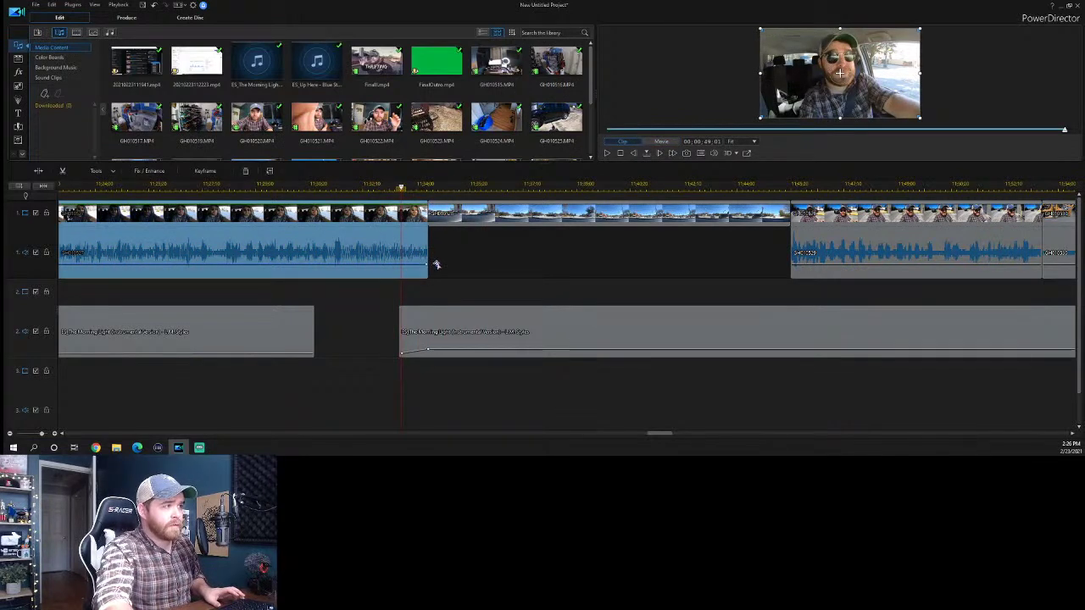
left_click_drag(368, 268, 363, 267)
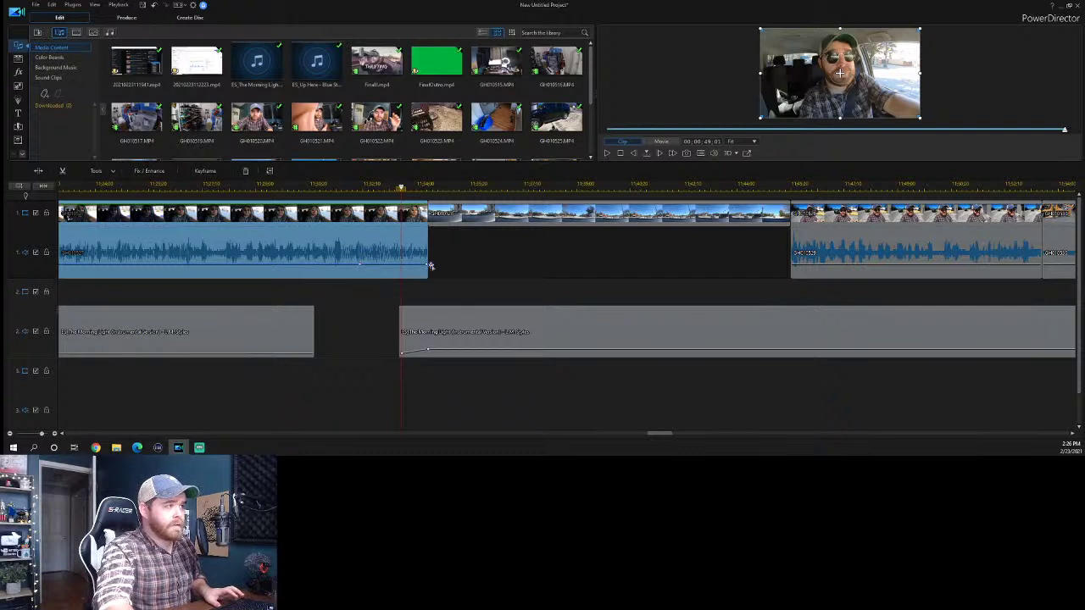
left_click_drag(428, 266, 426, 267)
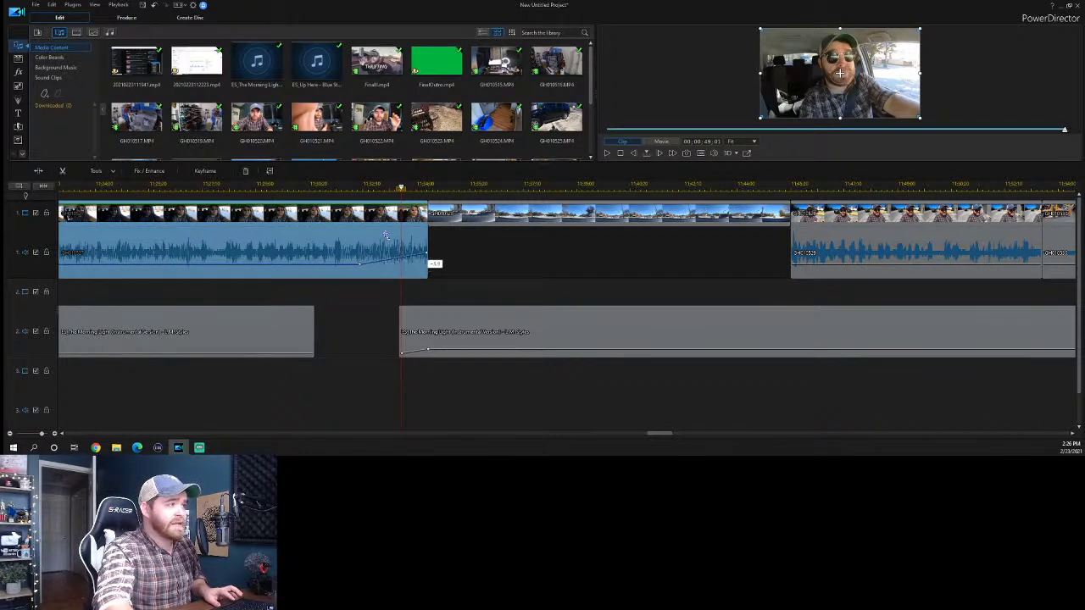
left_click(435, 272)
key("space")
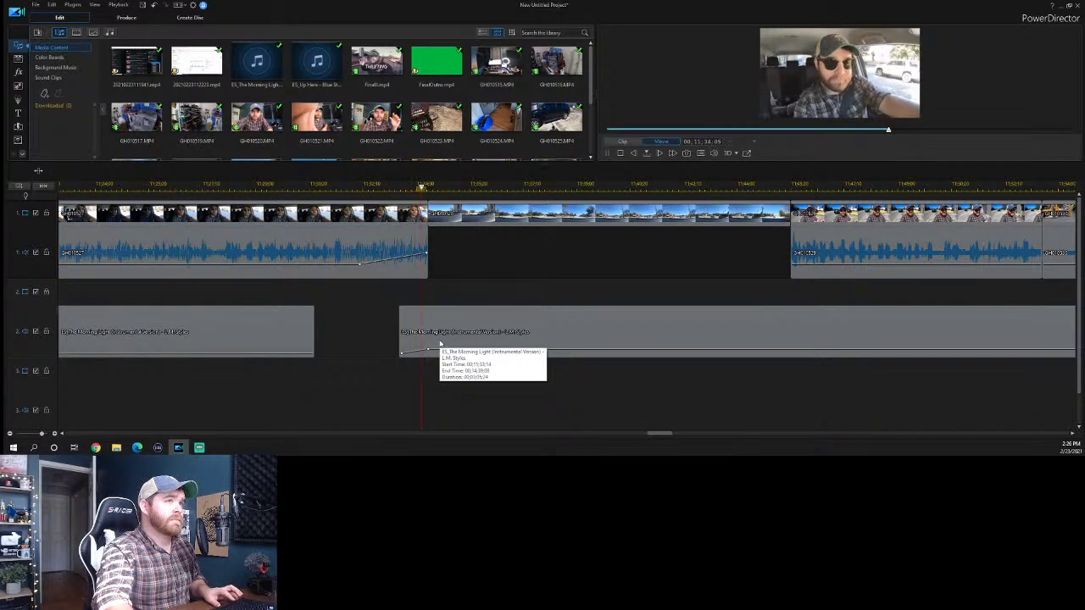
Move the second music part slightly later and preview the transition from the talking clip into the driving footage.
left_click_drag(438, 346, 445, 344)
left_click(387, 185)
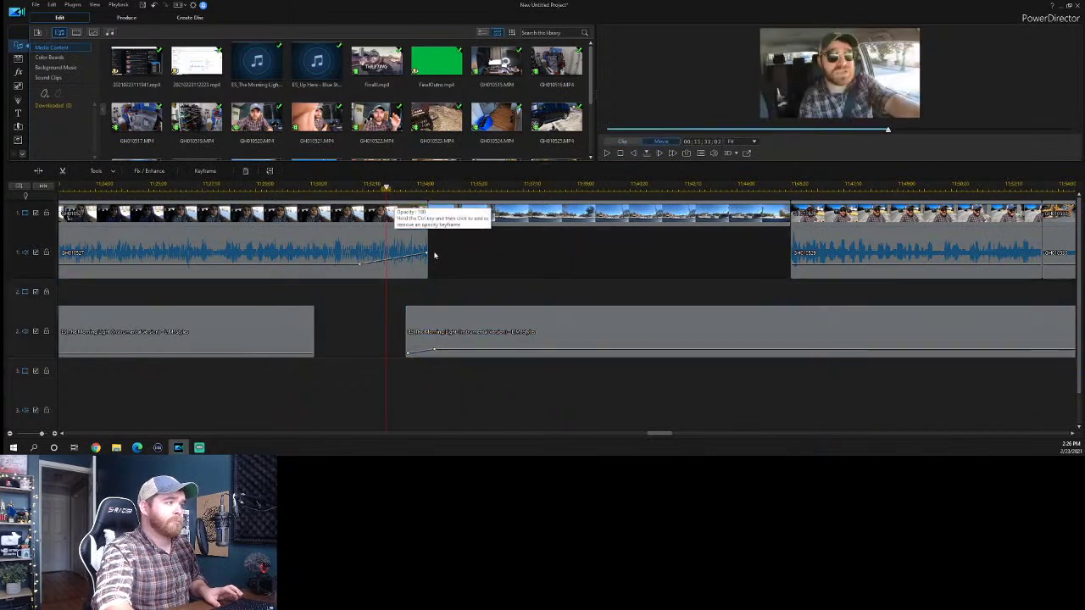
key("space")
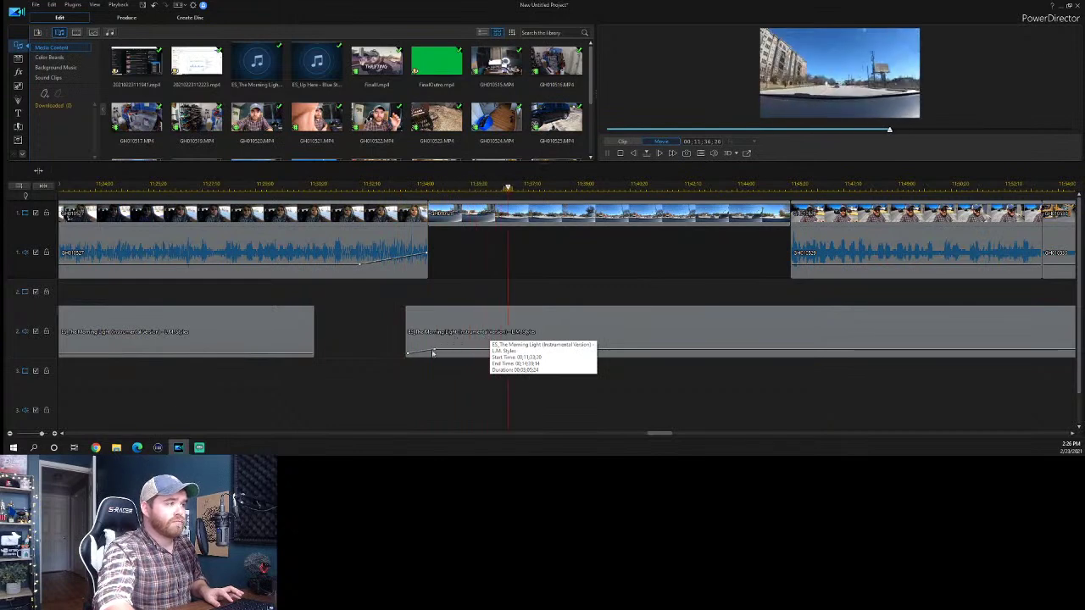
Fine-tune the music's fade-in keyframe at the start of the driving footage and preview through to the outdoor talking clip.
left_click(433, 351)
left_click_drag(435, 352, 435, 351)
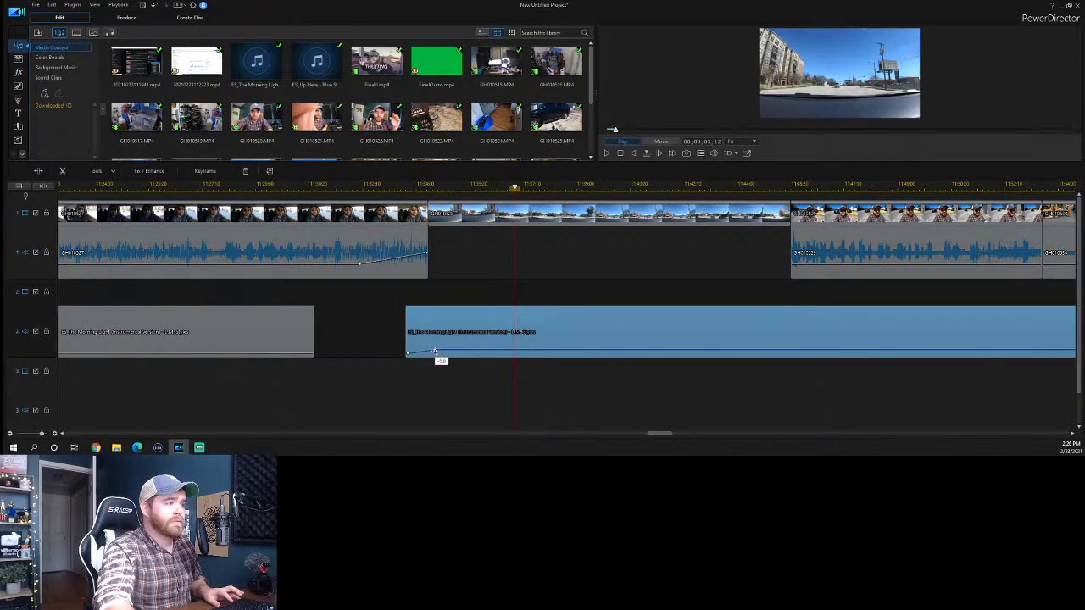
key("space")
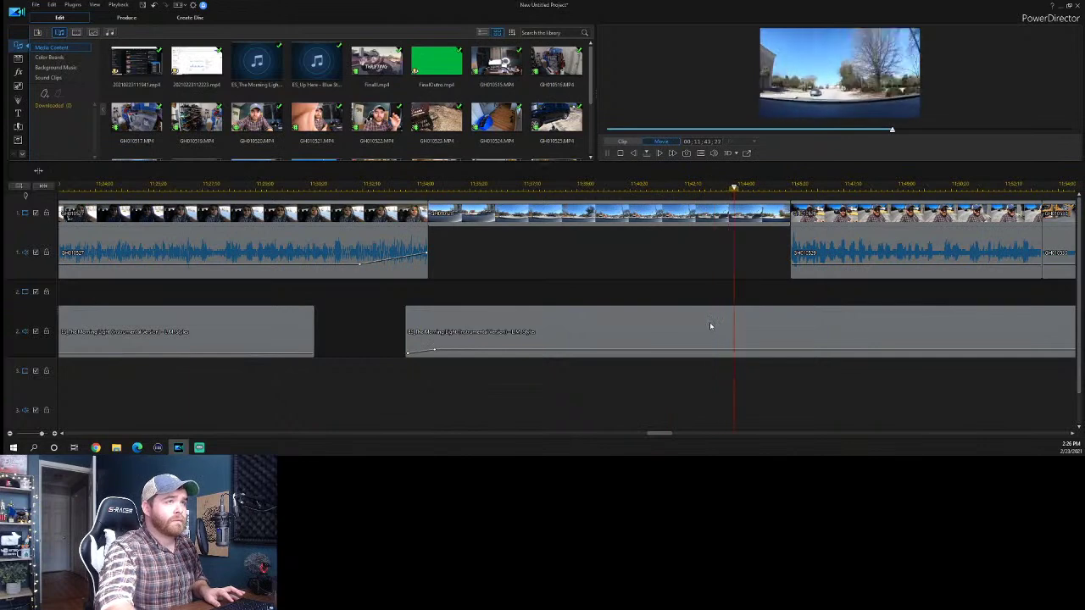
key("space")
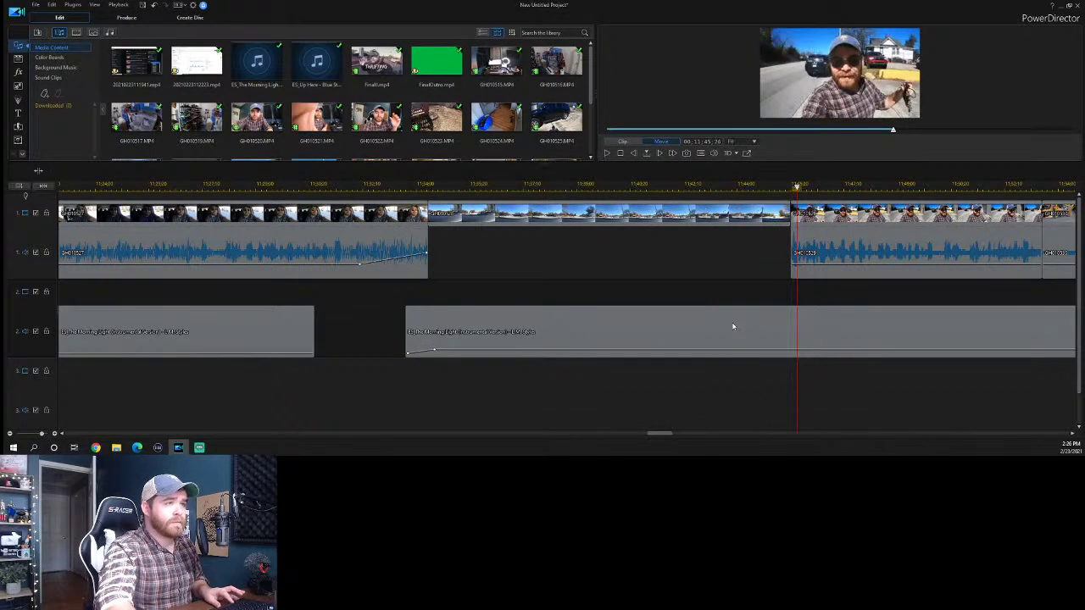
Add a music keyframe before the driving footage ends and a lower one at the outdoor talking clip's end, and preview the drop.
left_click(767, 342)
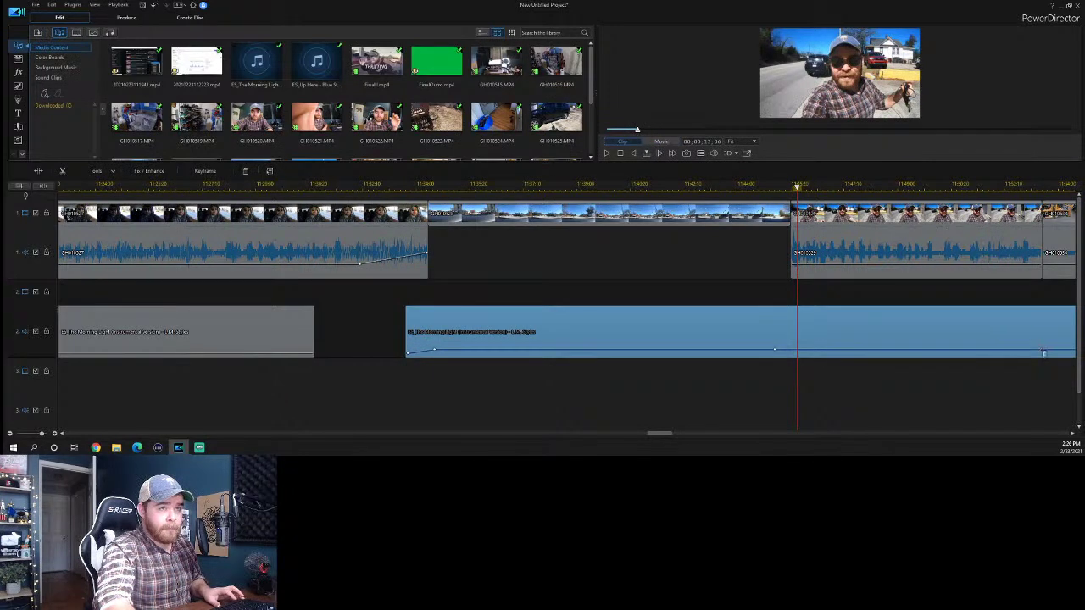
left_click_drag(1044, 354, 1044, 366)
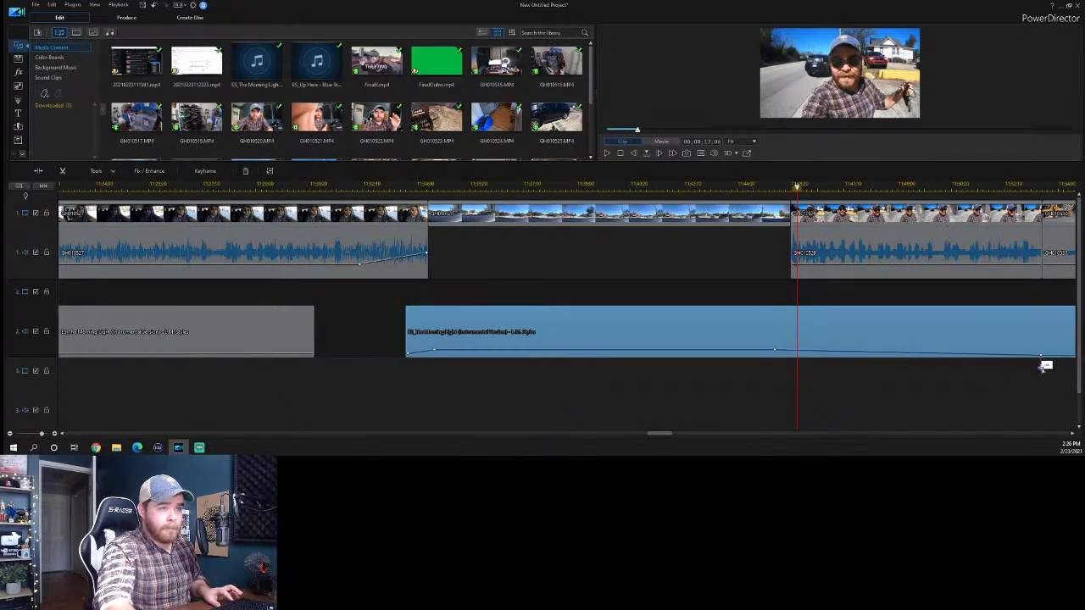
left_click(749, 185)
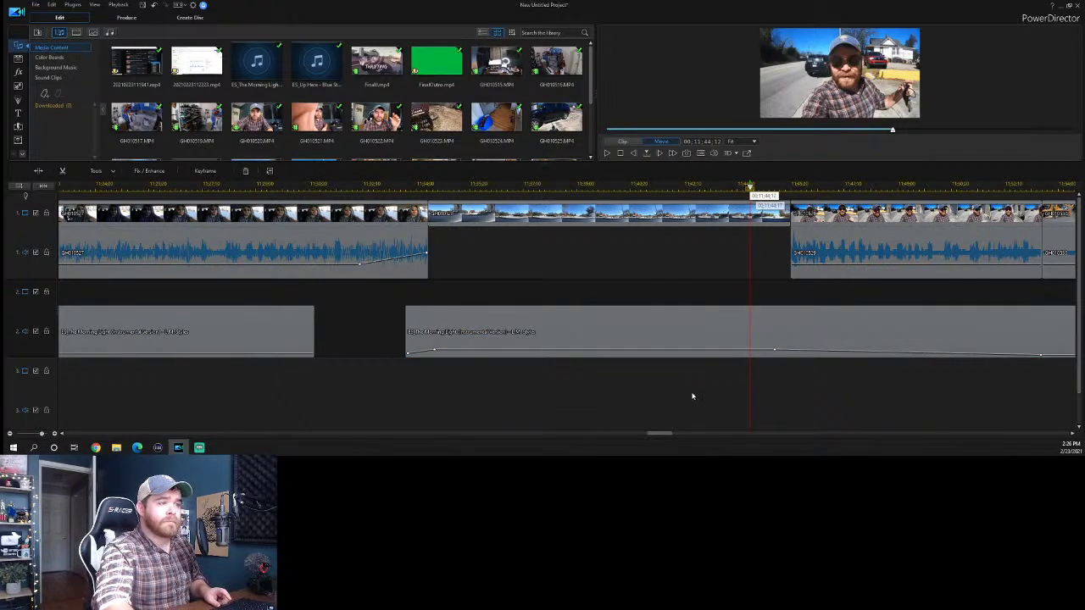
key("space")
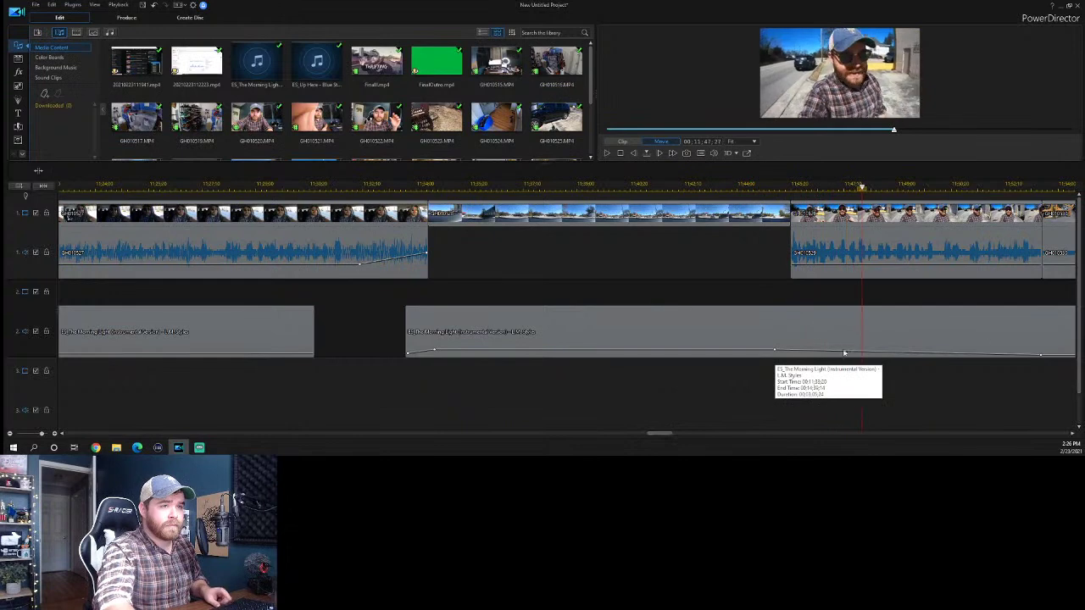
Add a lowered music keyframe where the outdoor talking clip's speech begins to steepen the volume drop, and preview it.
left_click(794, 351)
left_click_drag(794, 351, 802, 354)
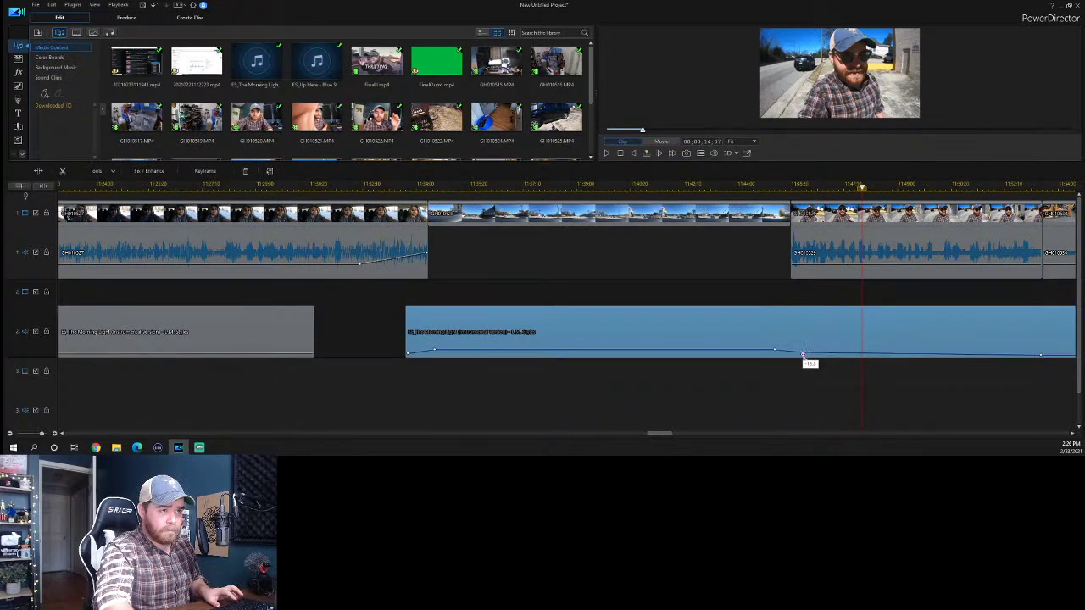
left_click(757, 188)
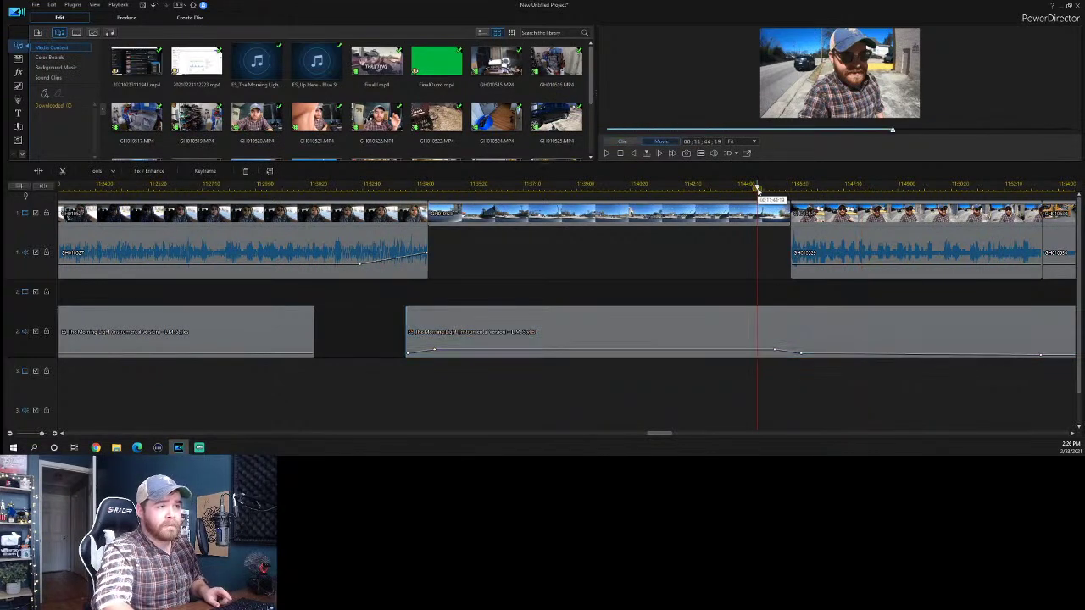
key("space")
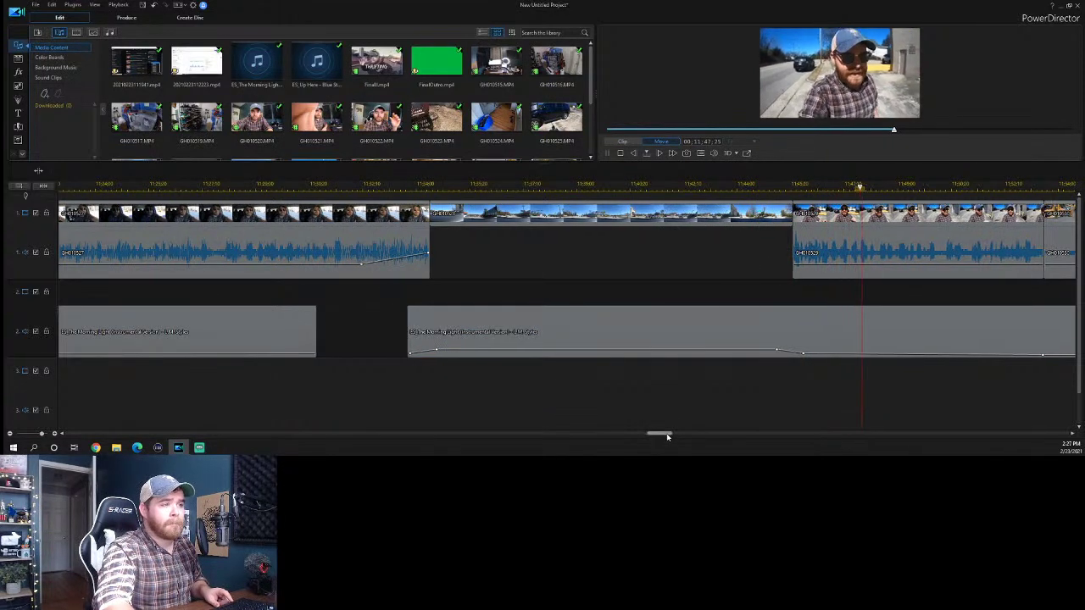
Split the music just after the outdoor talking clip ends, at the start of the shoe-rack footage, and delete the remaining part.
left_click_drag(668, 434, 678, 437)
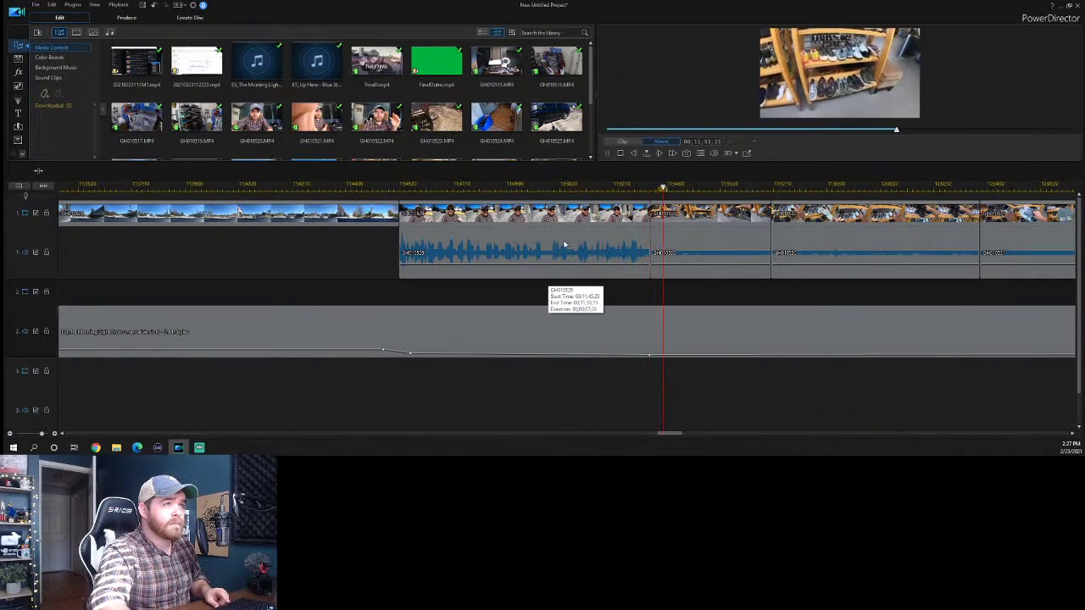
left_click(657, 320)
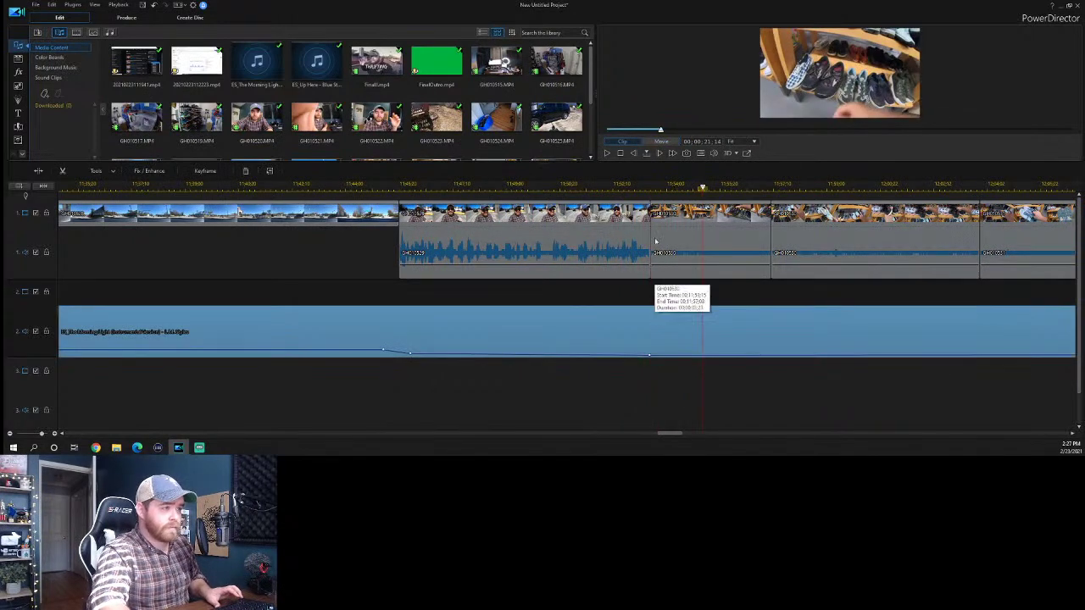
left_click(653, 186)
key("ctrl+t")
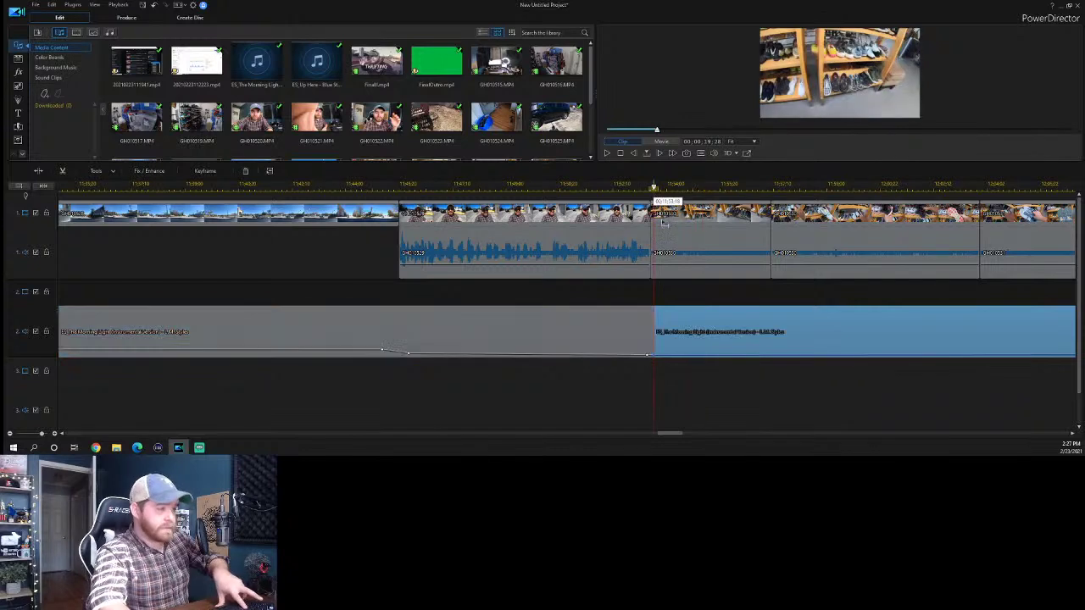
key("Delete")
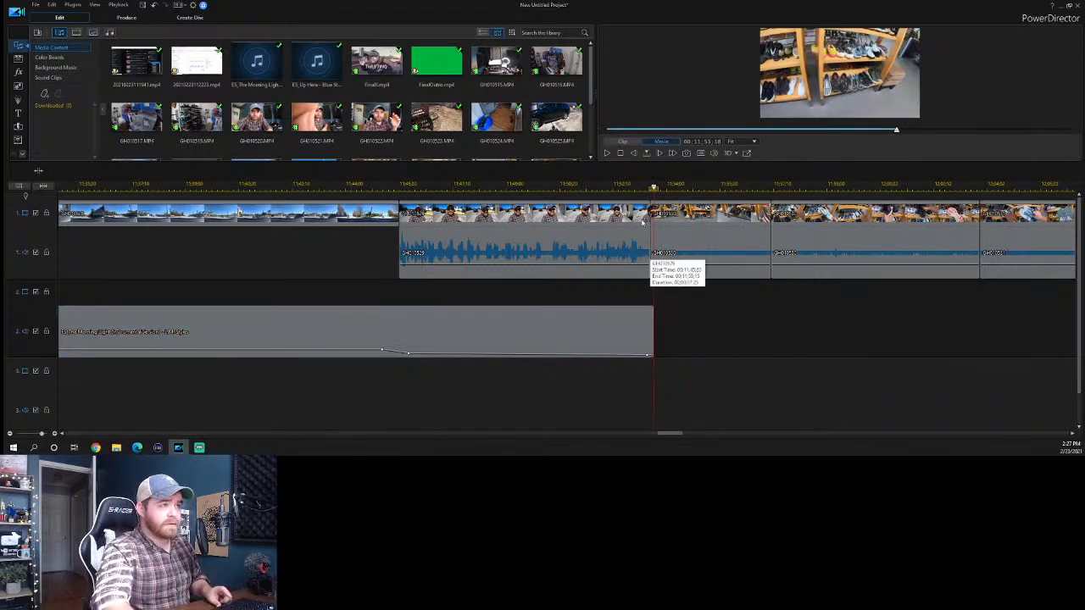
Preview the music from the end of the in-car talking clip into the driving footage that follows it.
left_click_drag(625, 181, 378, 192)
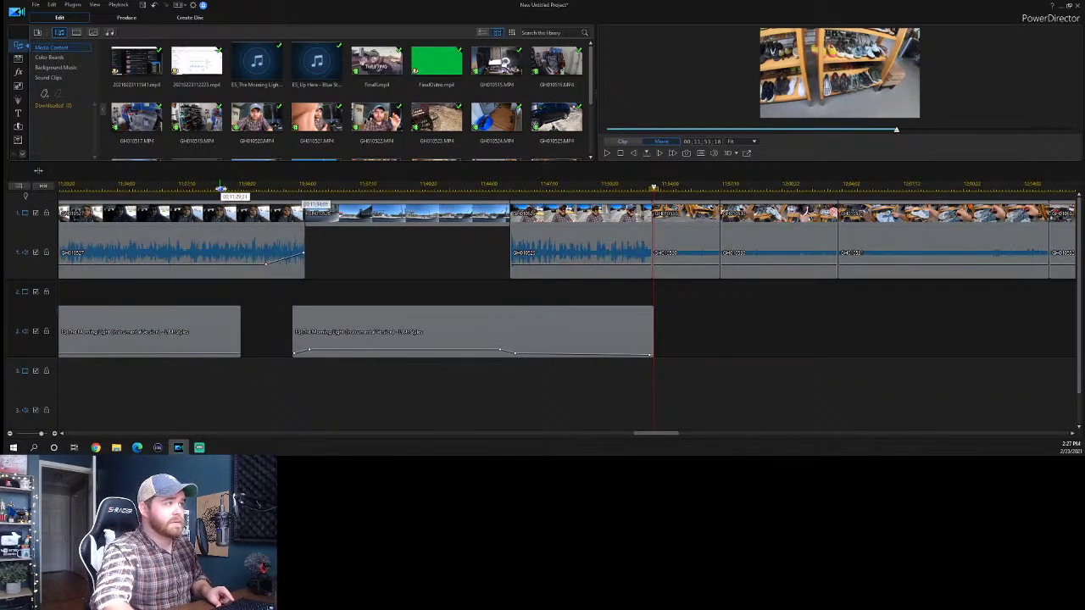
left_click(174, 188)
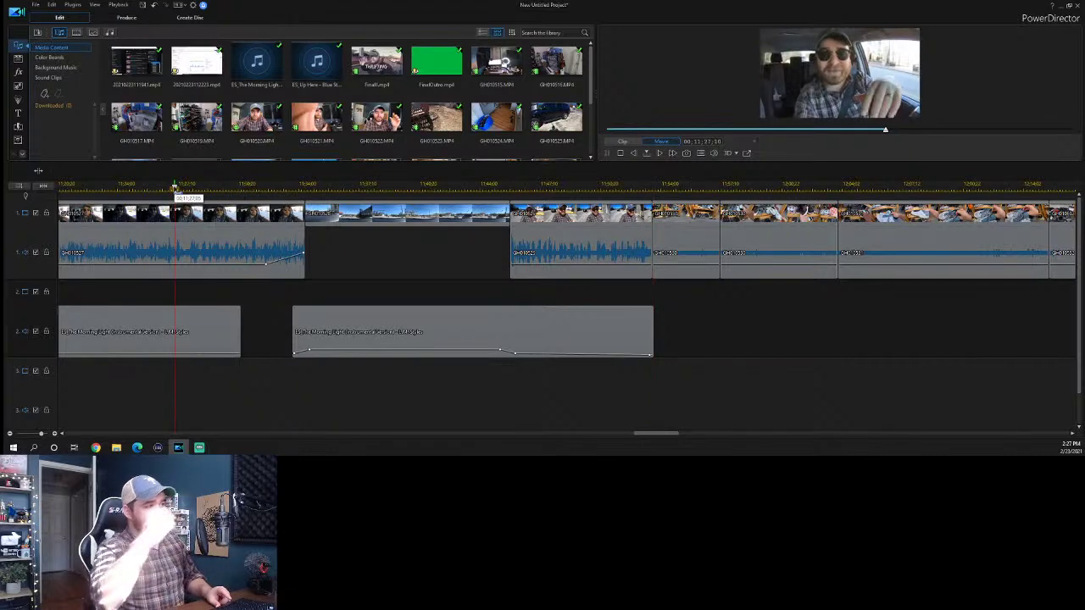
left_click_drag(175, 188, 185, 187)
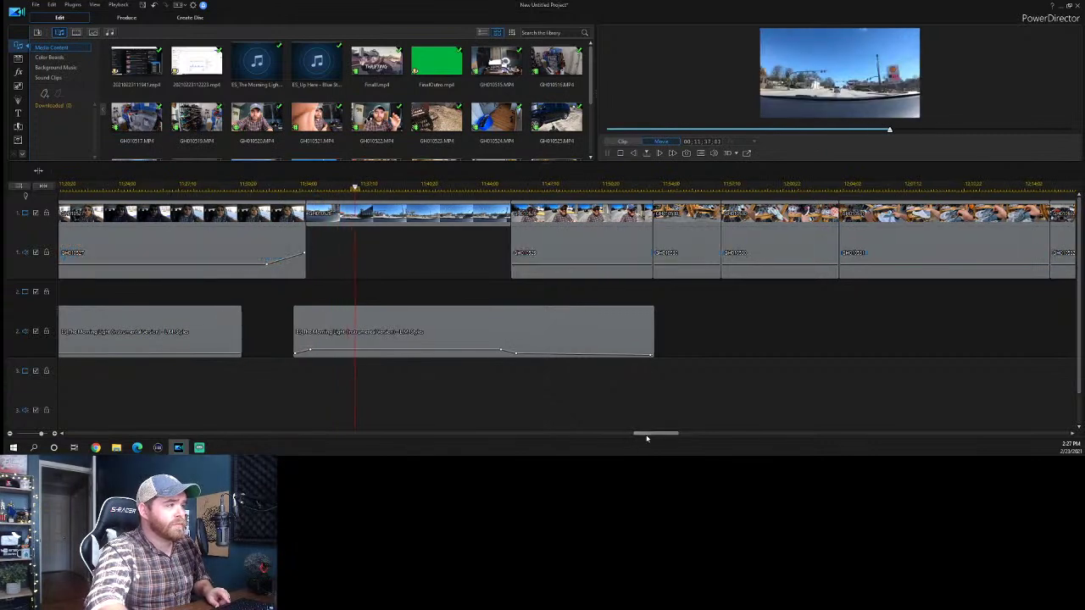
left_click_drag(646, 435, 590, 436)
key("space")
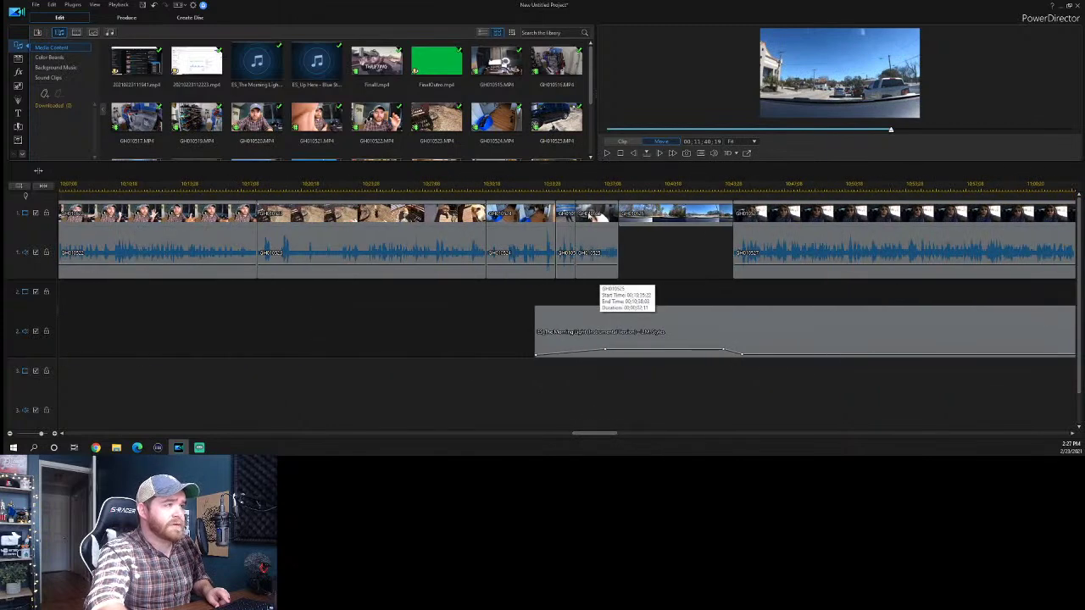
Preview the music rise around the earlier driving footage that precedes the in-car talking clip.
left_click(599, 187)
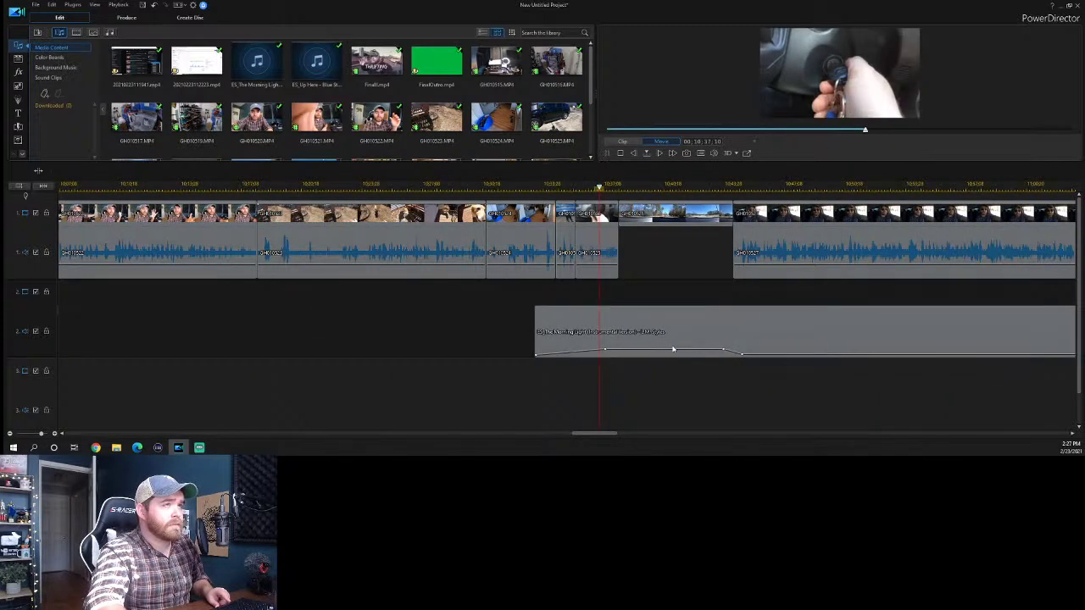
key("space")
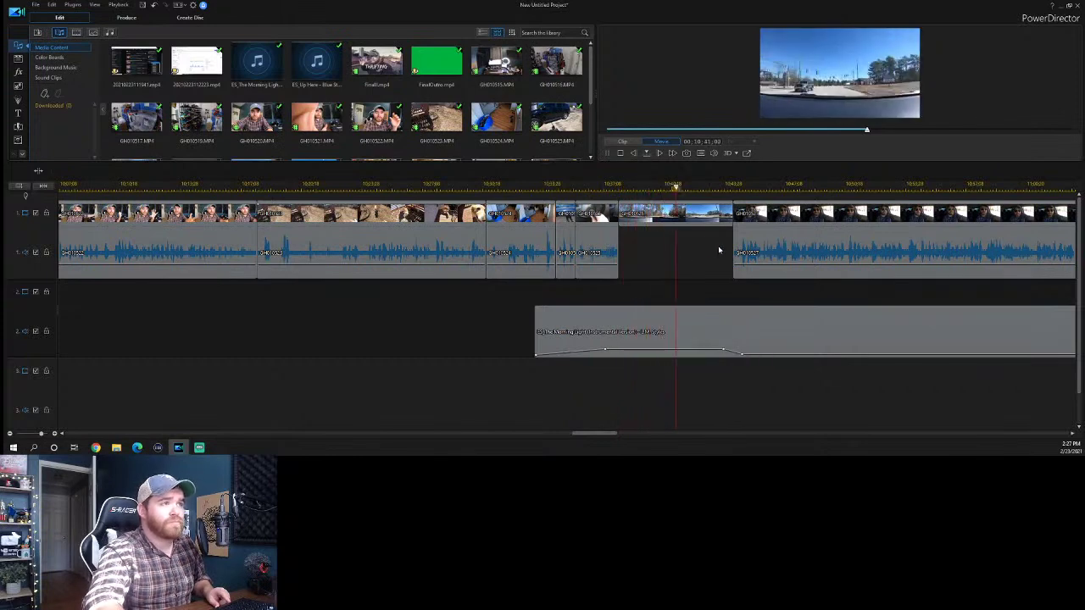
left_click_drag(667, 186, 428, 189)
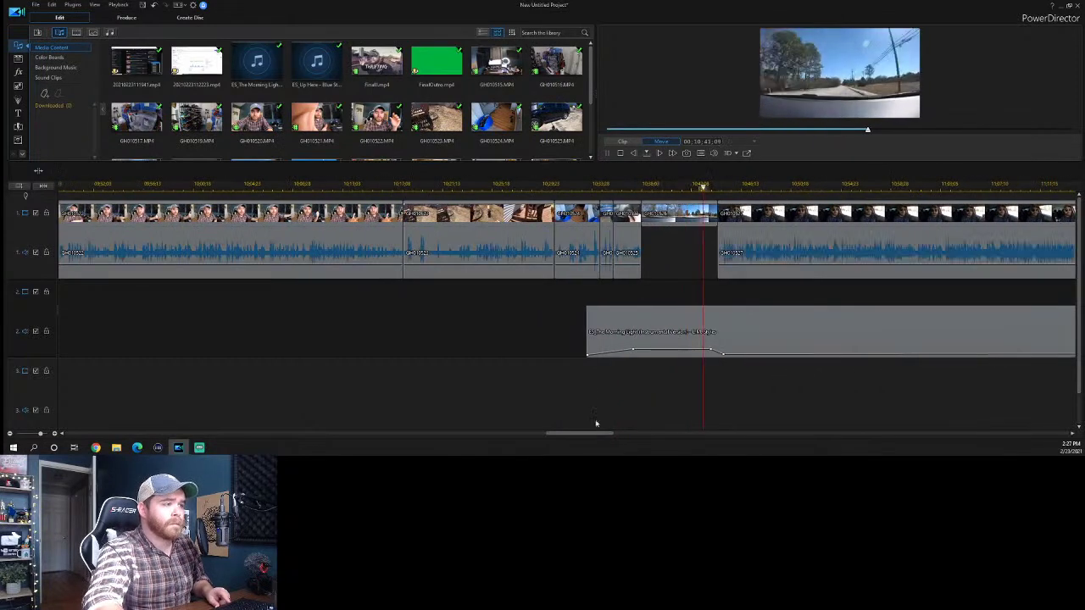
left_click_drag(584, 435, 616, 436)
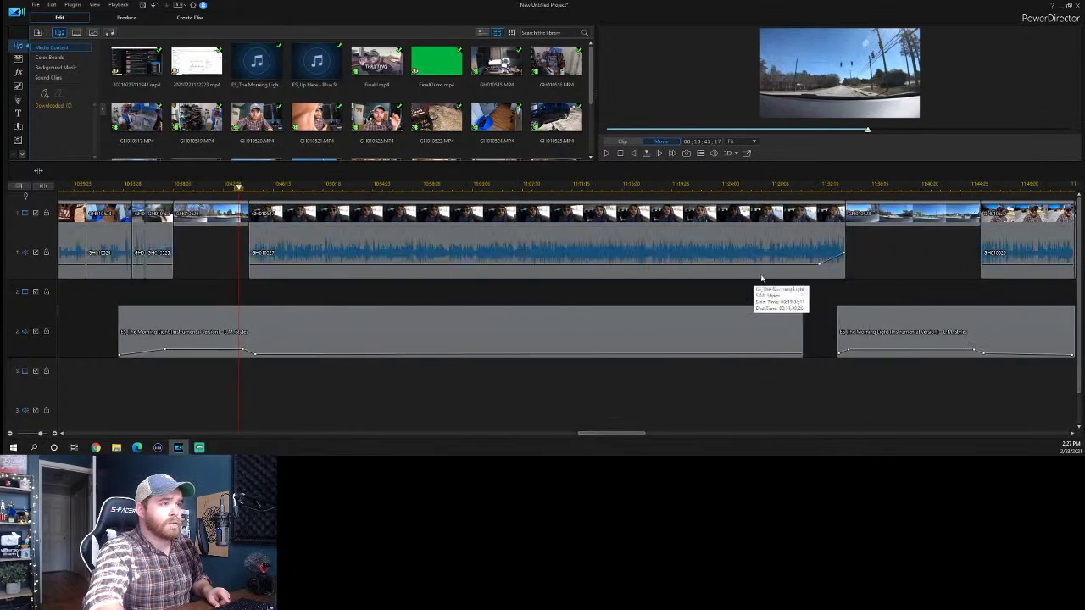
Play from the end of the in-car talking clip through the second driving footage into the outdoor talking clip to check the music levels.
key("space")
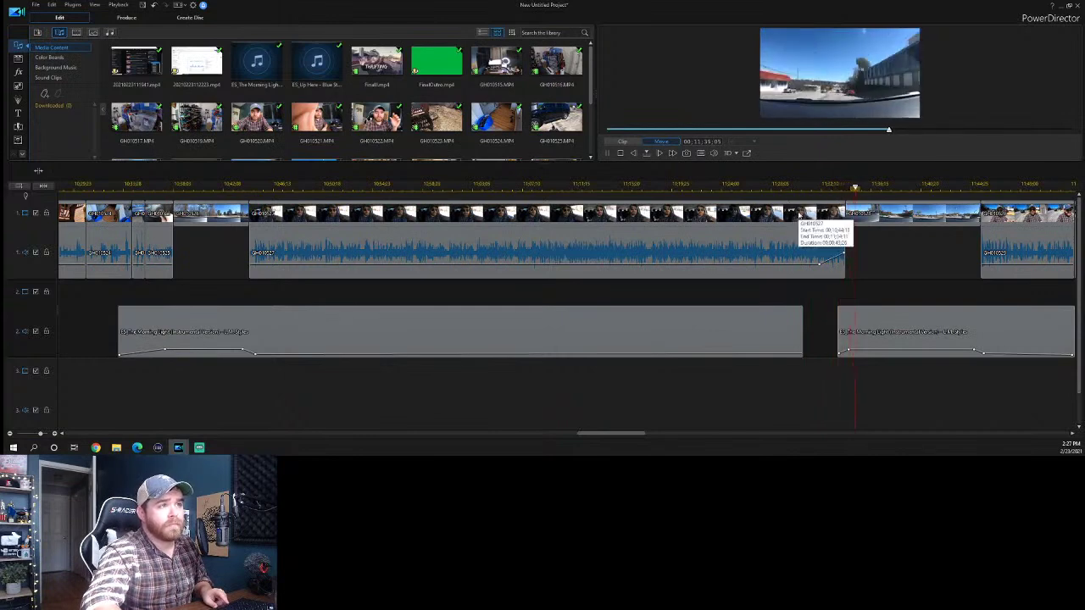
scroll(805, 189, "down", 2)
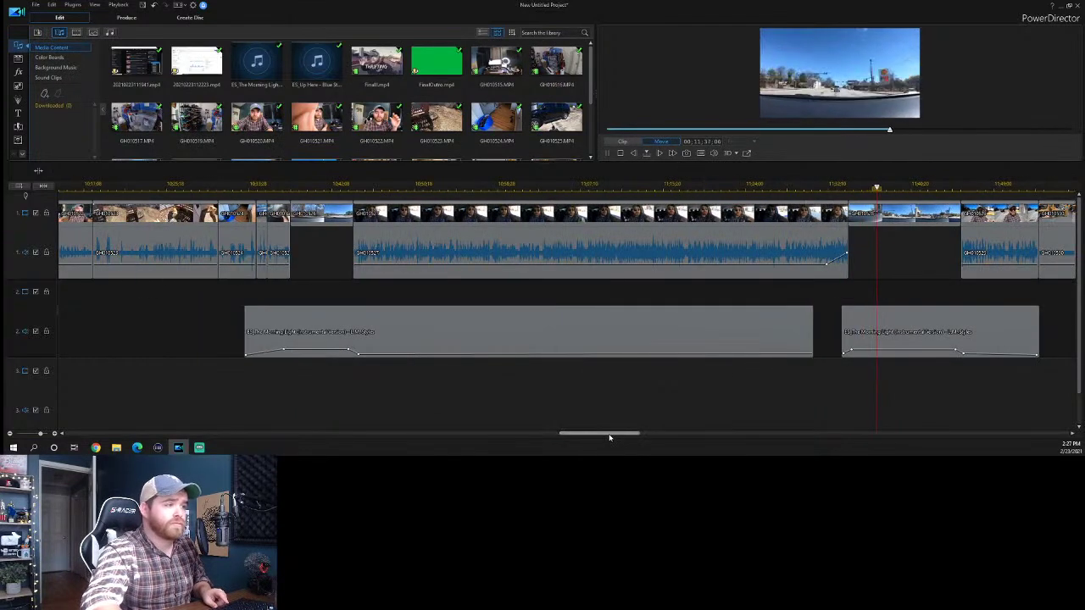
left_click_drag(617, 437, 638, 436)
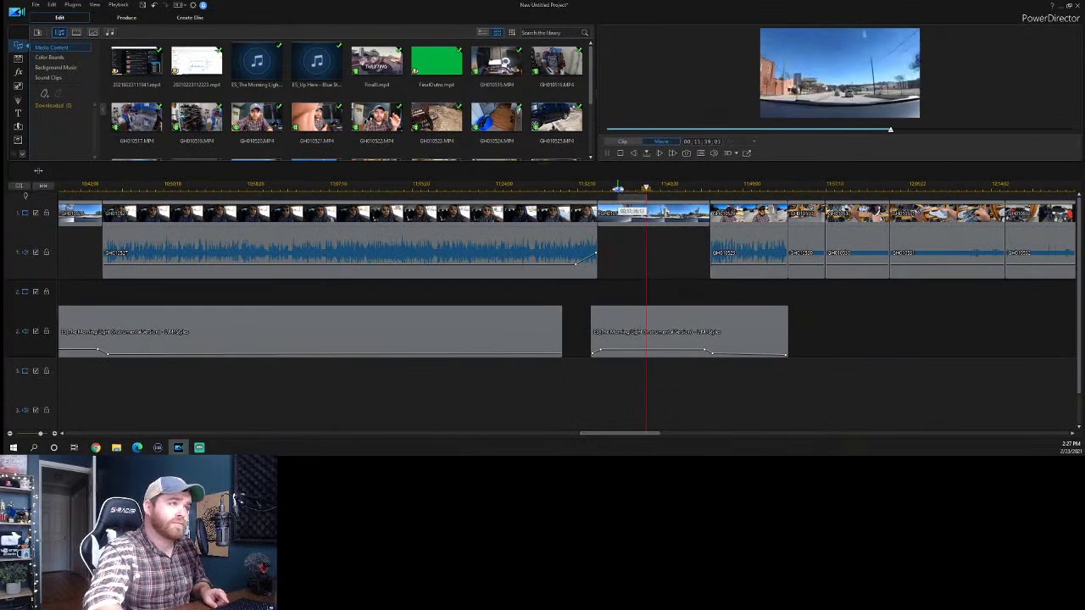
scroll(644, 188, "up", 4)
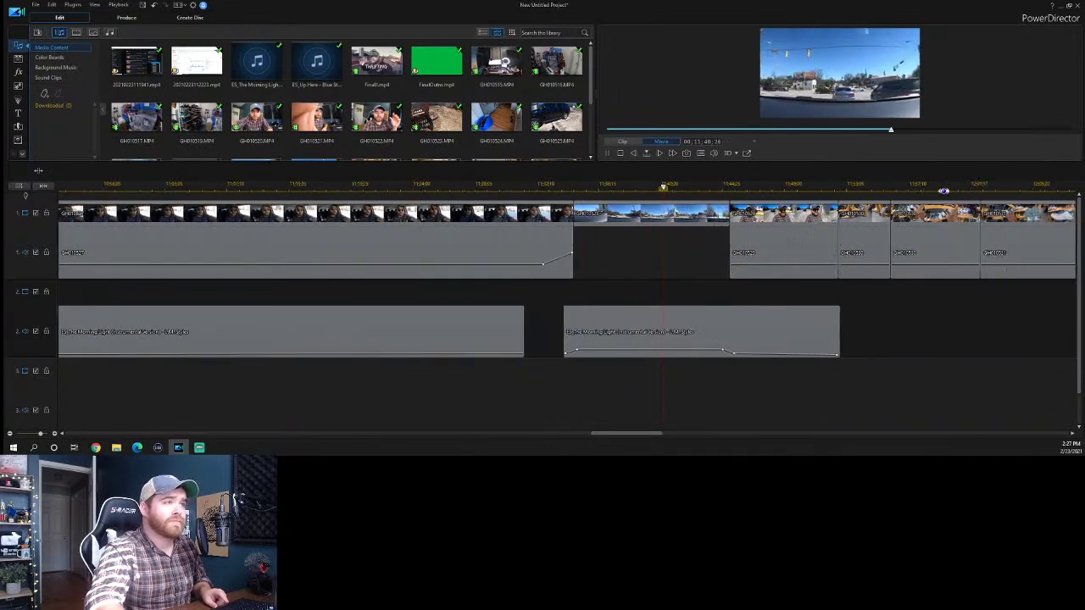
scroll(663, 188, "up", 1)
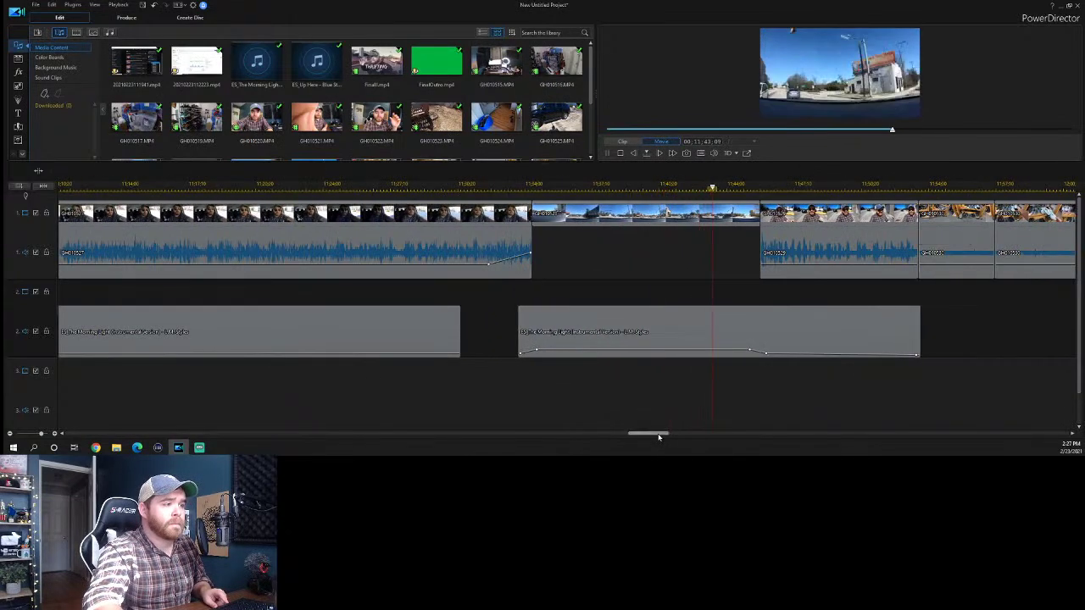
left_click_drag(663, 434, 702, 433)
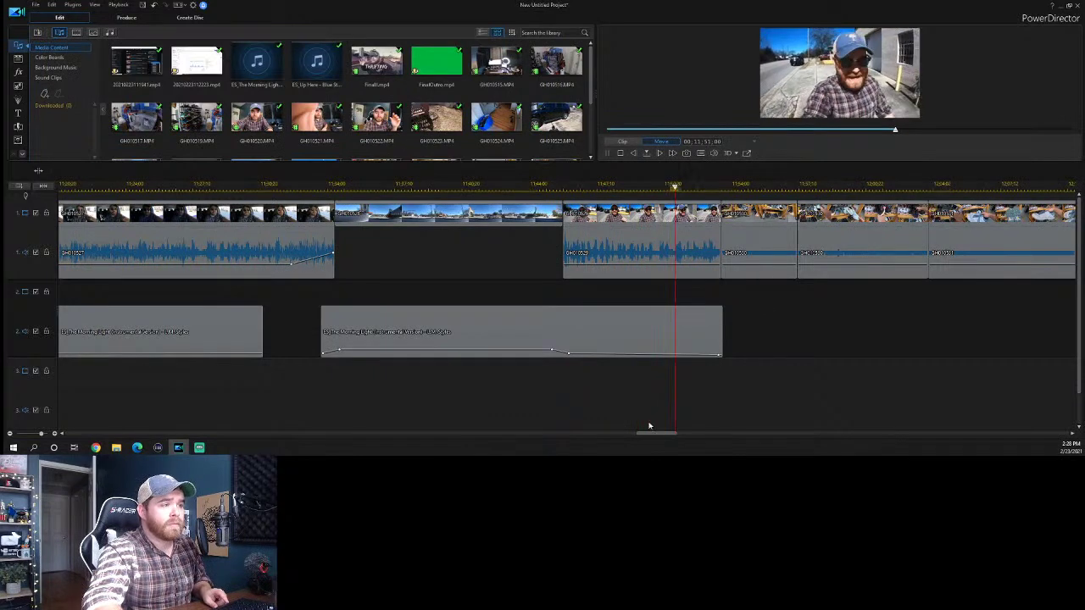
Move the music's last keyframe earlier in the outdoor talking clip and extend the music through the shoe-rack footage to the next talking clip.
left_click_drag(668, 436, 683, 433)
left_click(408, 322)
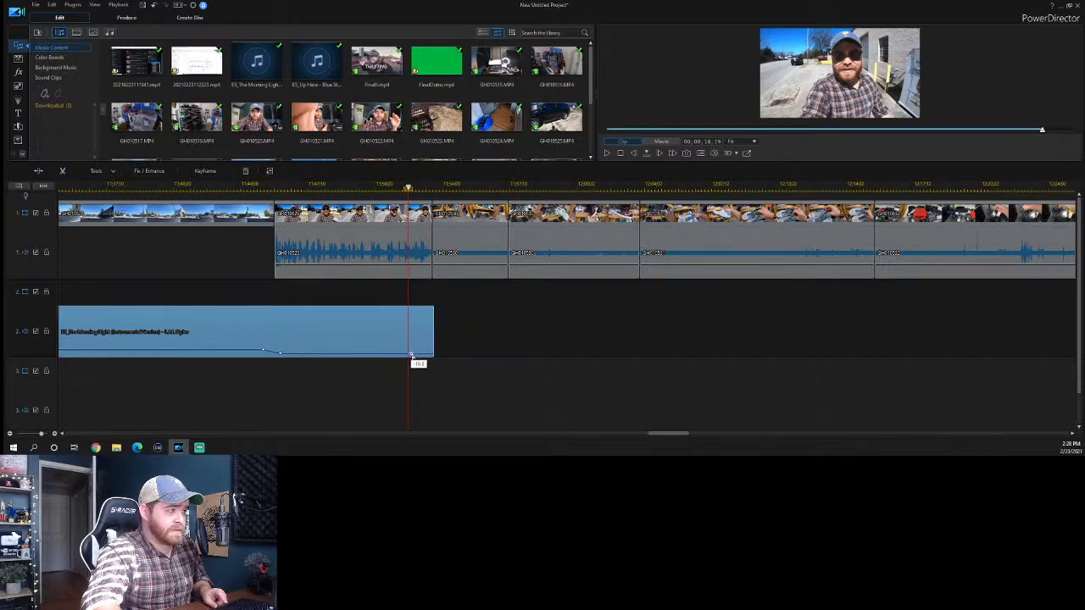
left_click_drag(431, 336, 1002, 338)
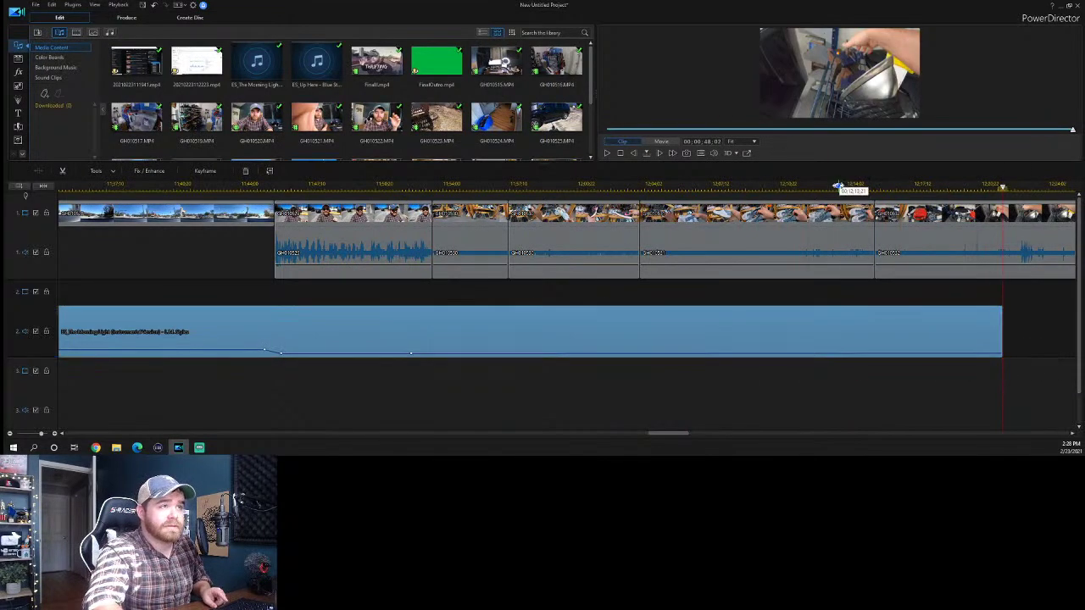
scroll(848, 184, "down", 3)
left_click_drag(659, 434, 681, 433)
scroll(594, 184, "down", 2)
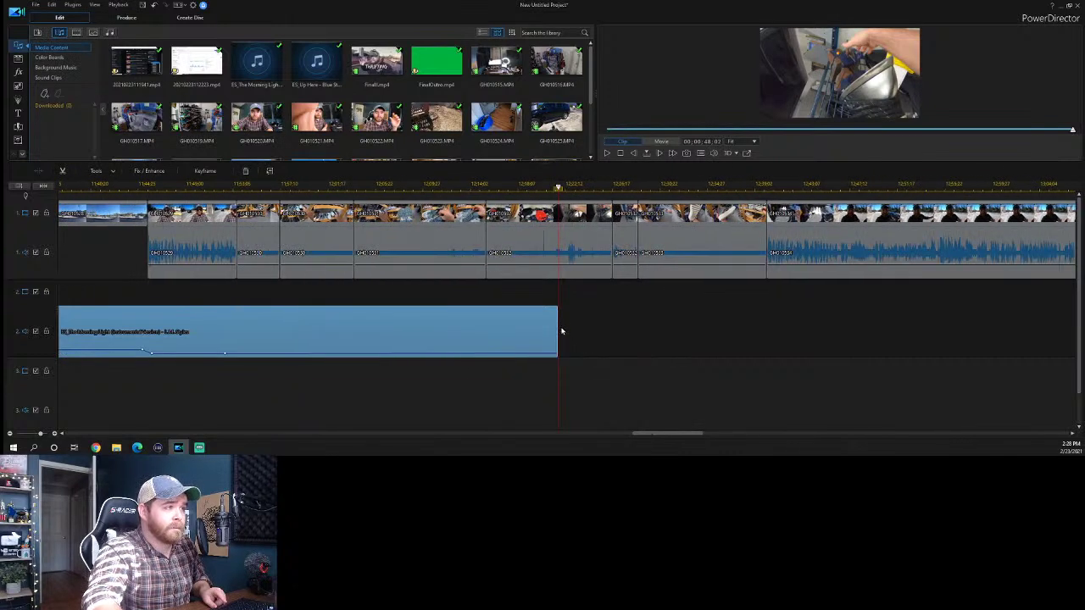
left_click_drag(561, 332, 767, 340)
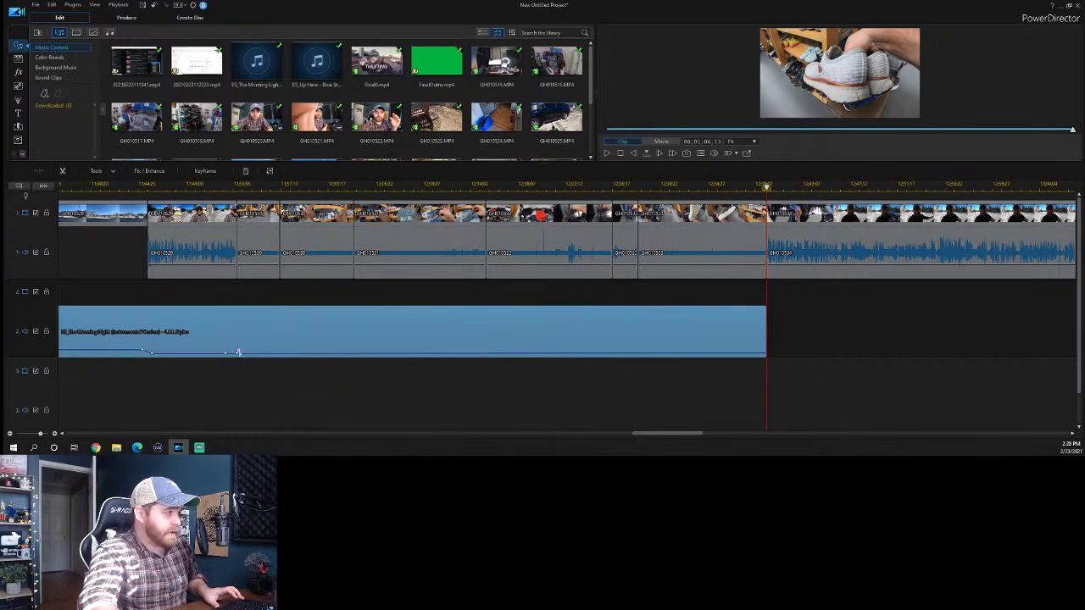
Add a raised music keyframe at the start of the shoe-rack footage, preview the rise, and fine-tune its level.
left_click_drag(238, 353, 239, 350)
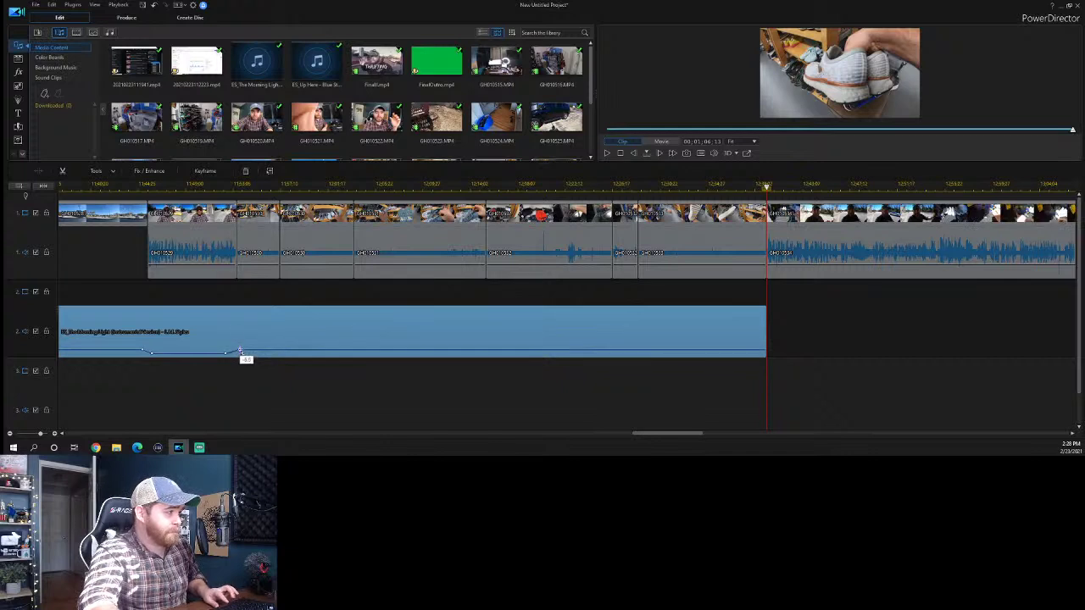
left_click(215, 188)
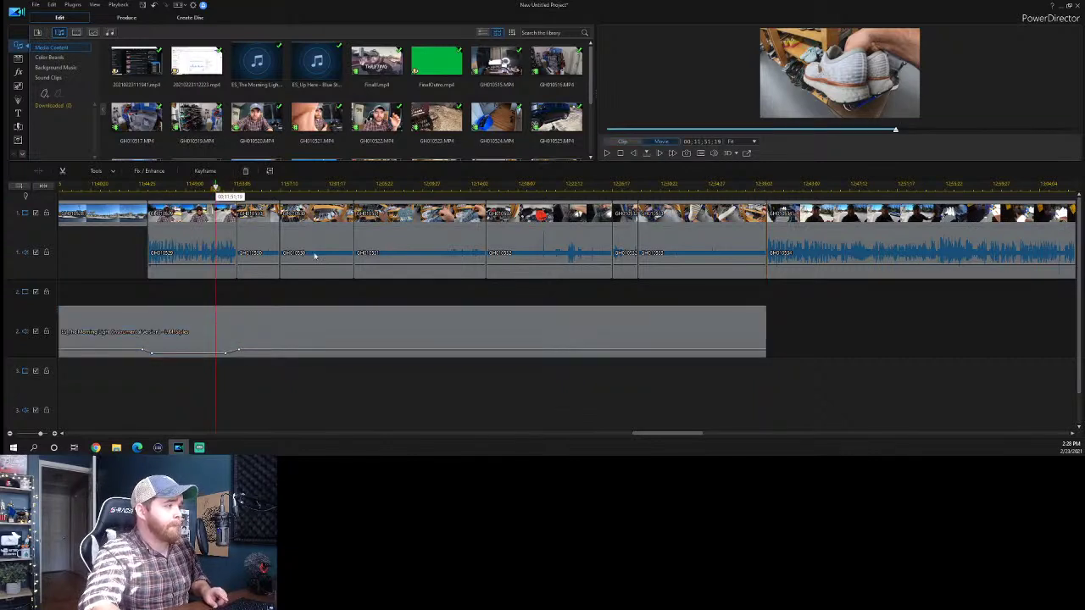
key("space")
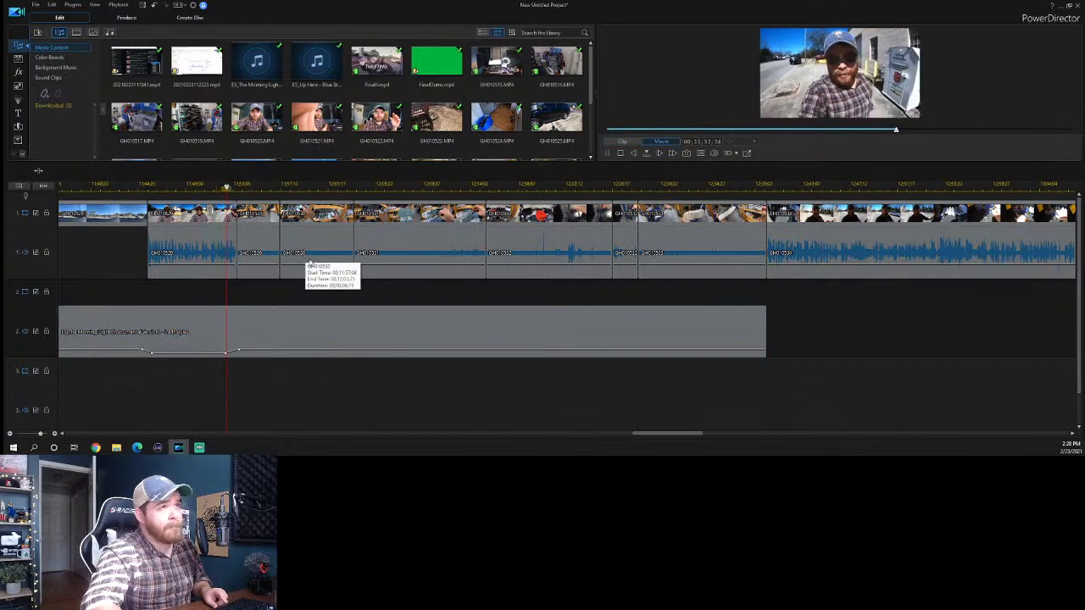
left_click(240, 356)
left_click_drag(240, 356, 240, 351)
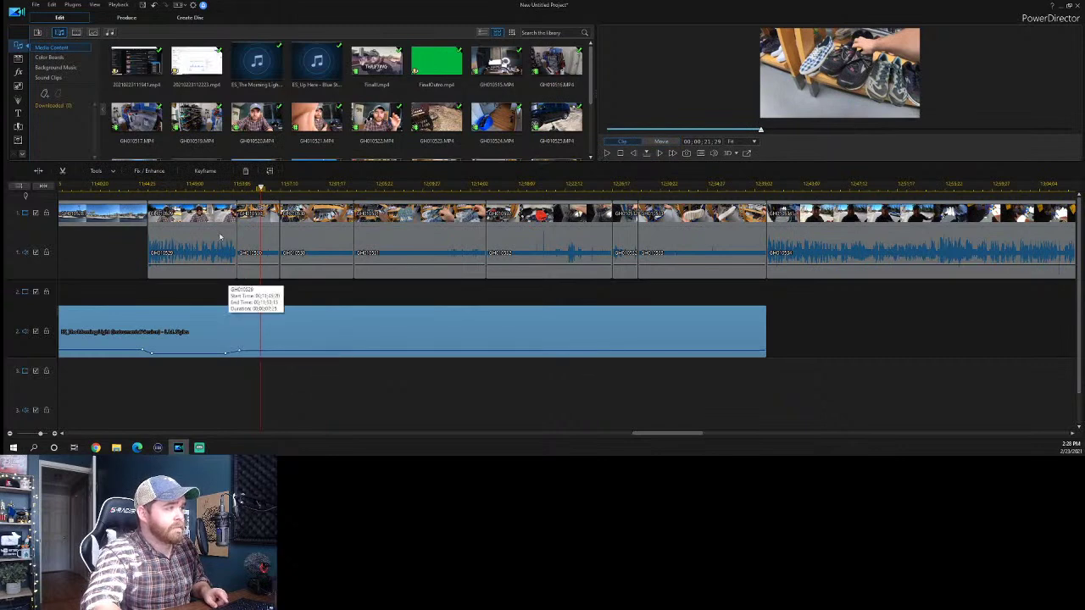
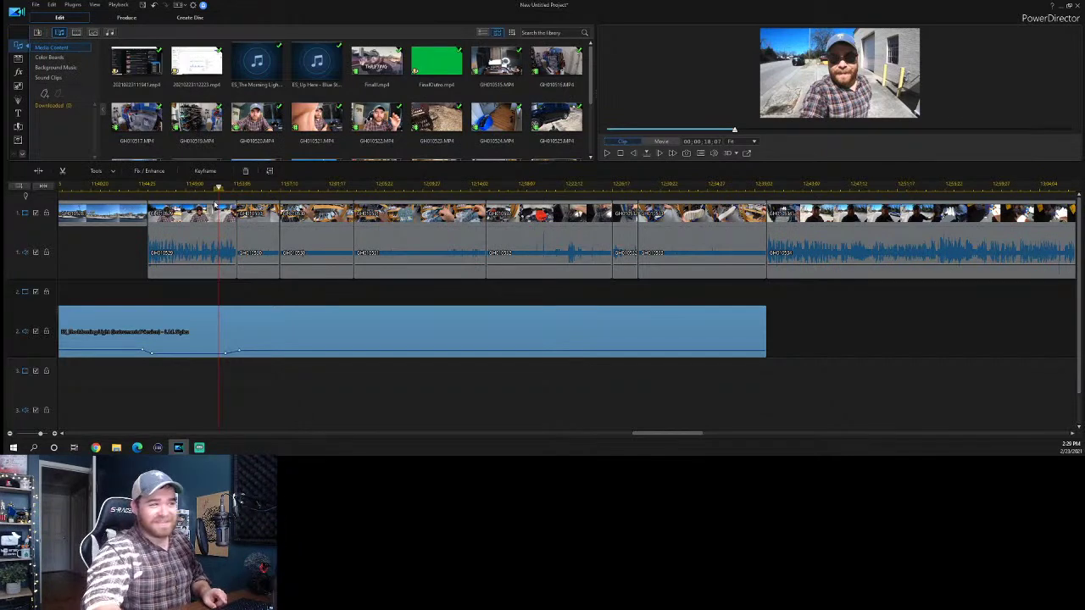
Move the raised music keyframe slightly further into the shoe-rack footage for a more gradual fade-up, and preview it.
key("space")
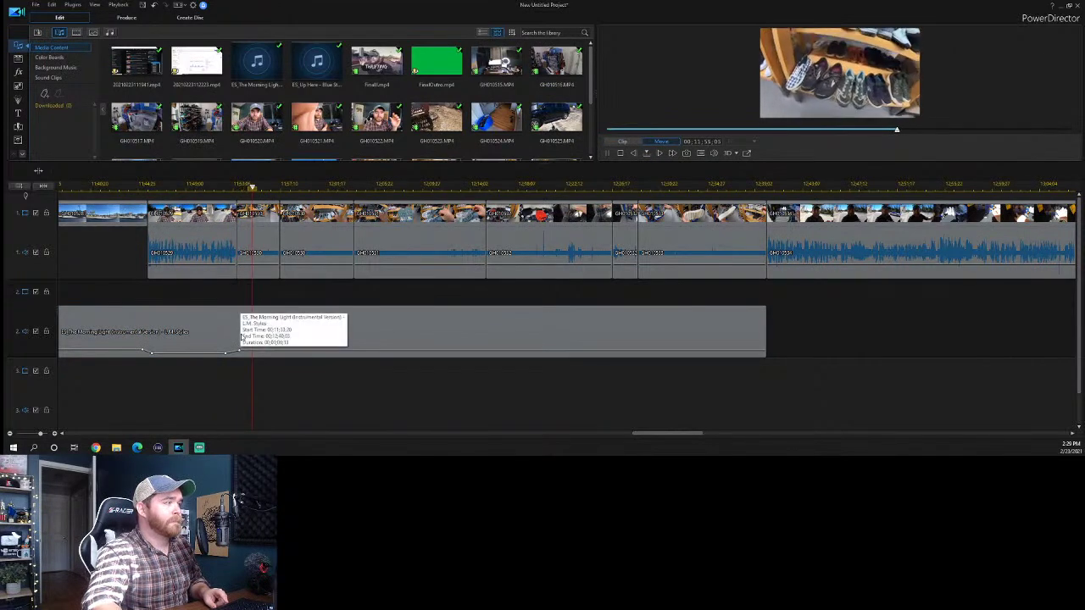
left_click(241, 351)
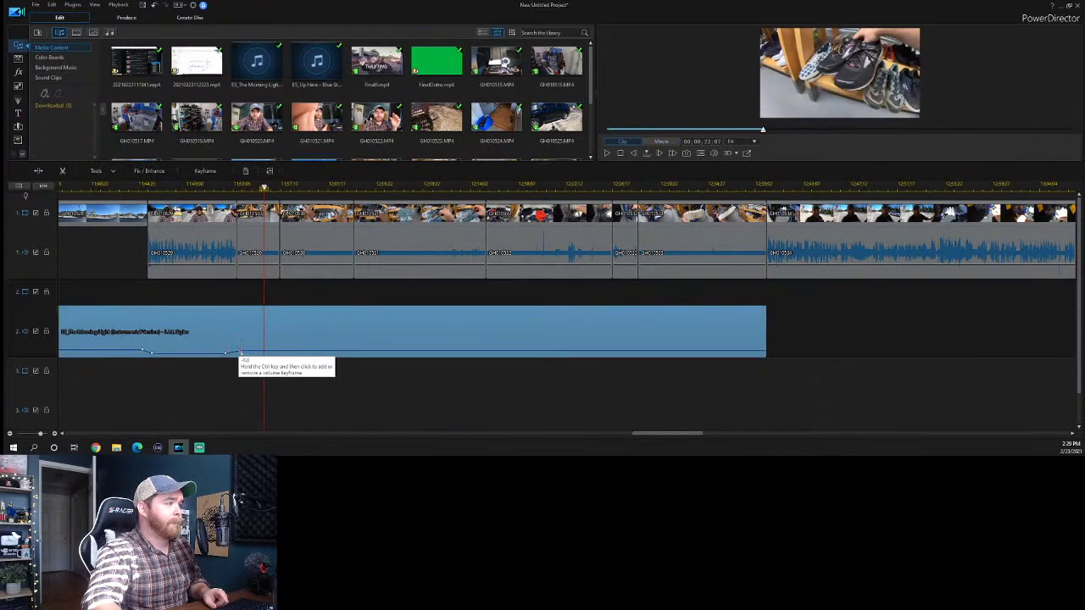
left_click(246, 349, "ctrl")
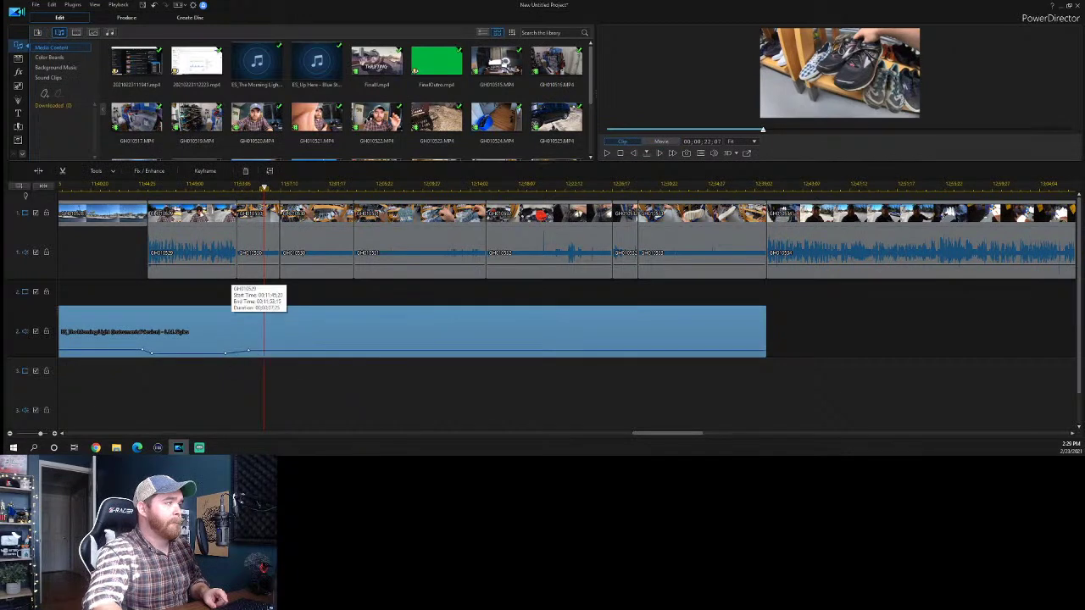
left_click(207, 185)
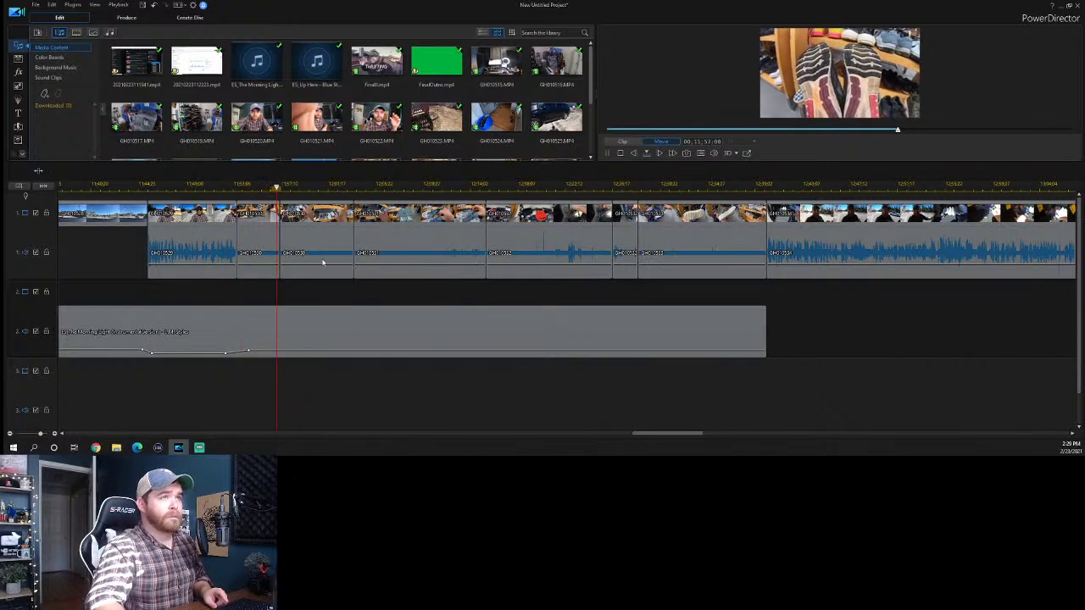
Lower the original audio of all six clips between the two outdoor talking clips to minimum, and place the playhead just before them.
left_click(259, 258)
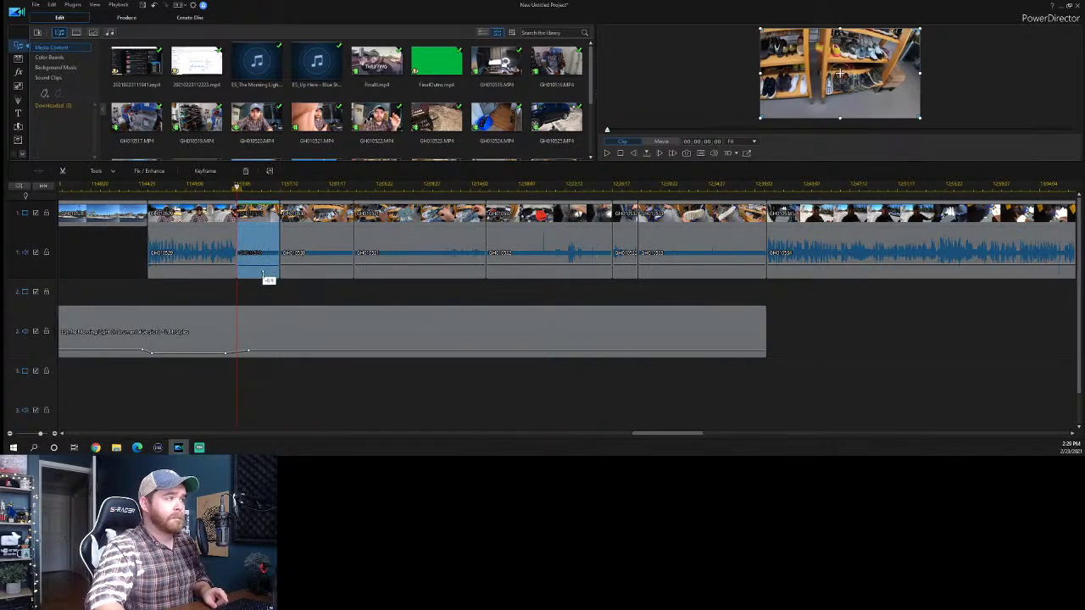
left_click(322, 264)
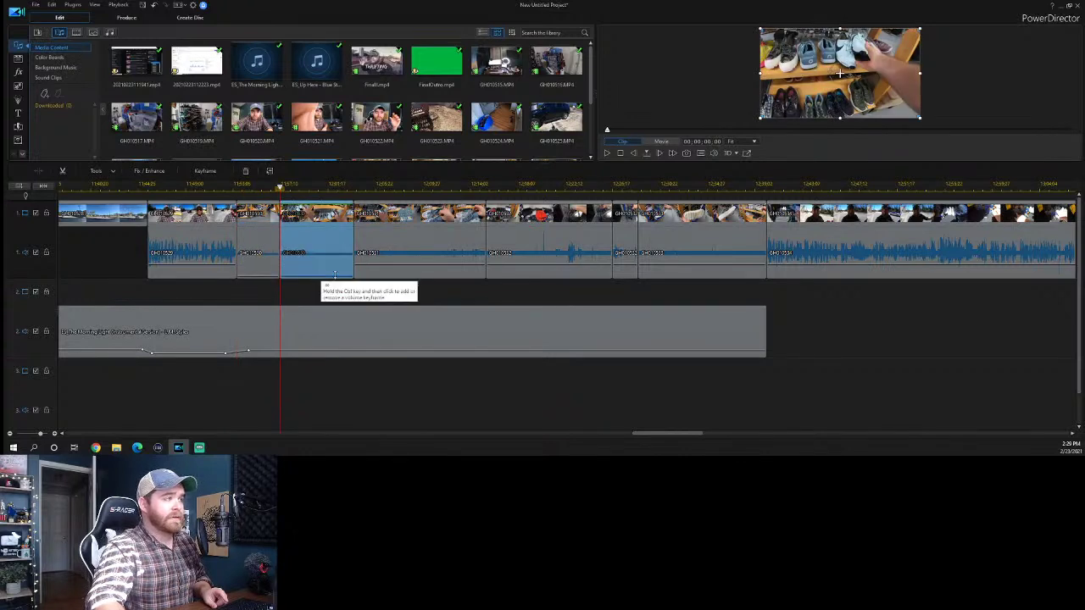
left_click(405, 265)
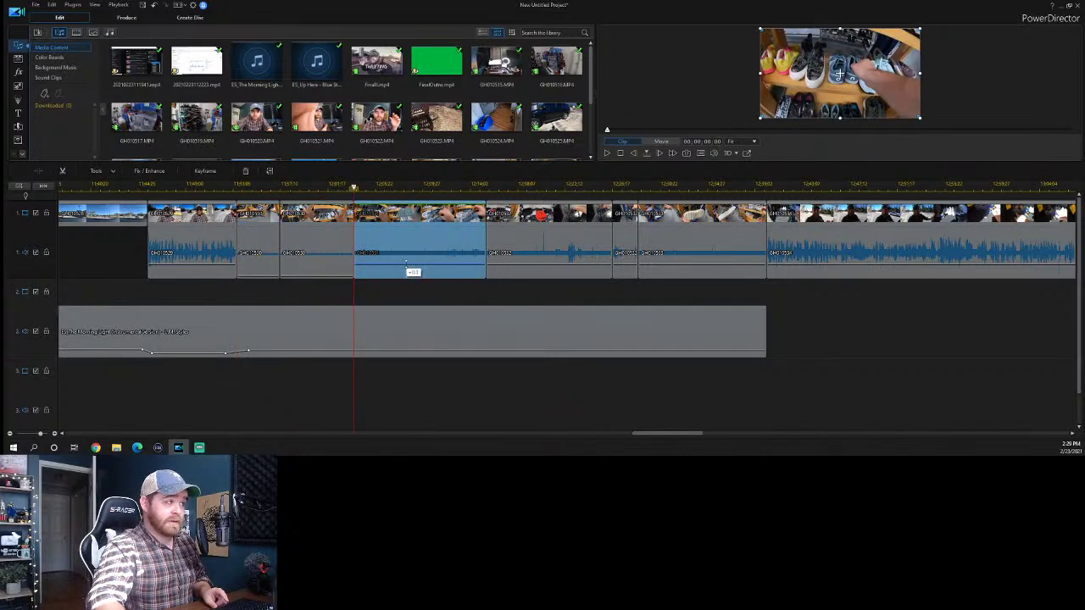
left_click(511, 265)
left_click_drag(522, 268, 523, 273)
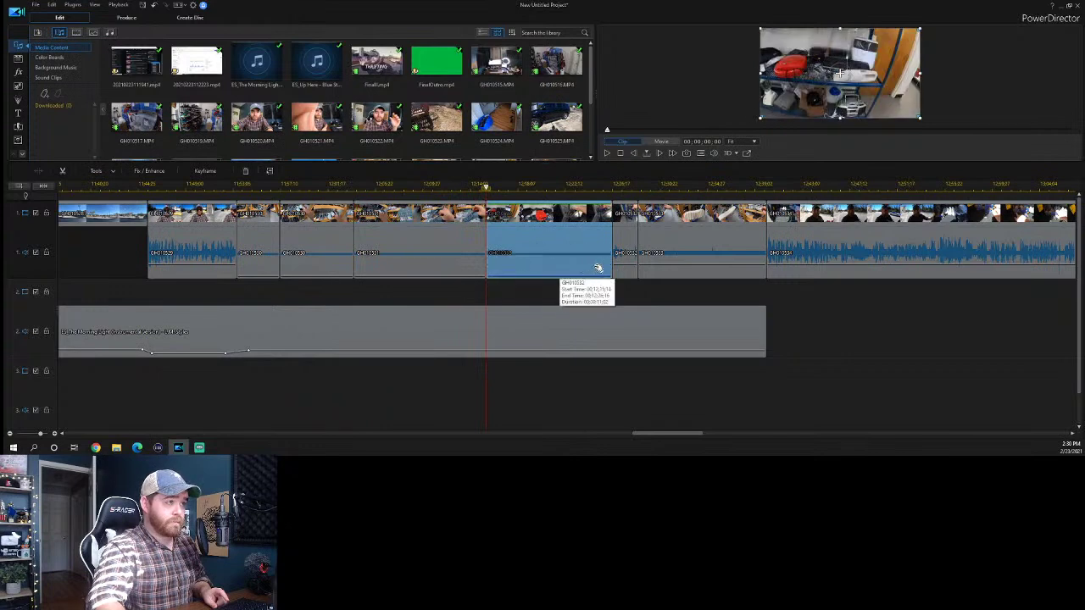
left_click(626, 268)
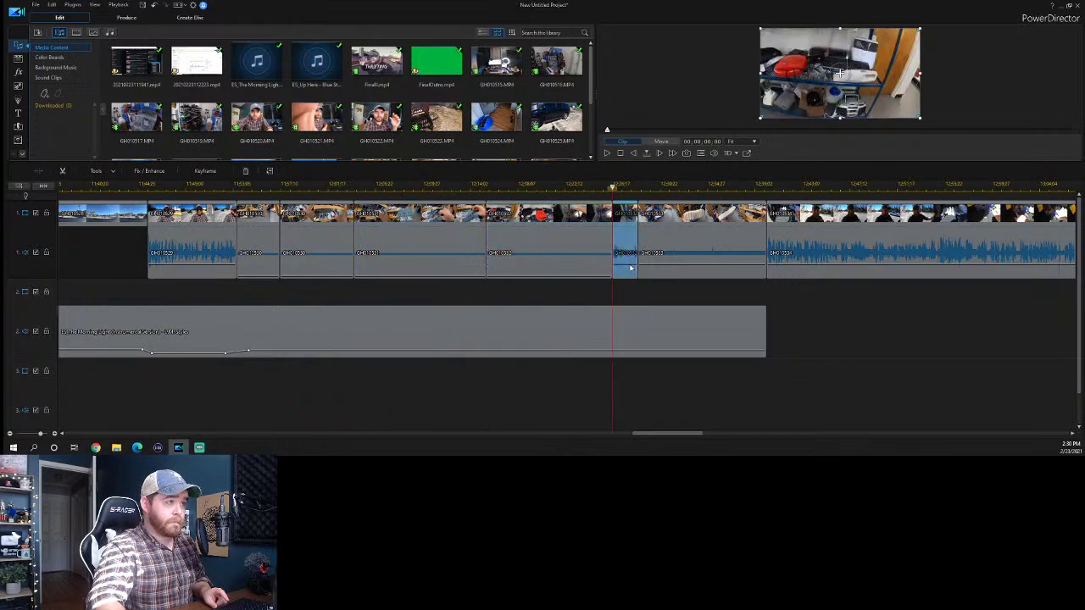
left_click(693, 265)
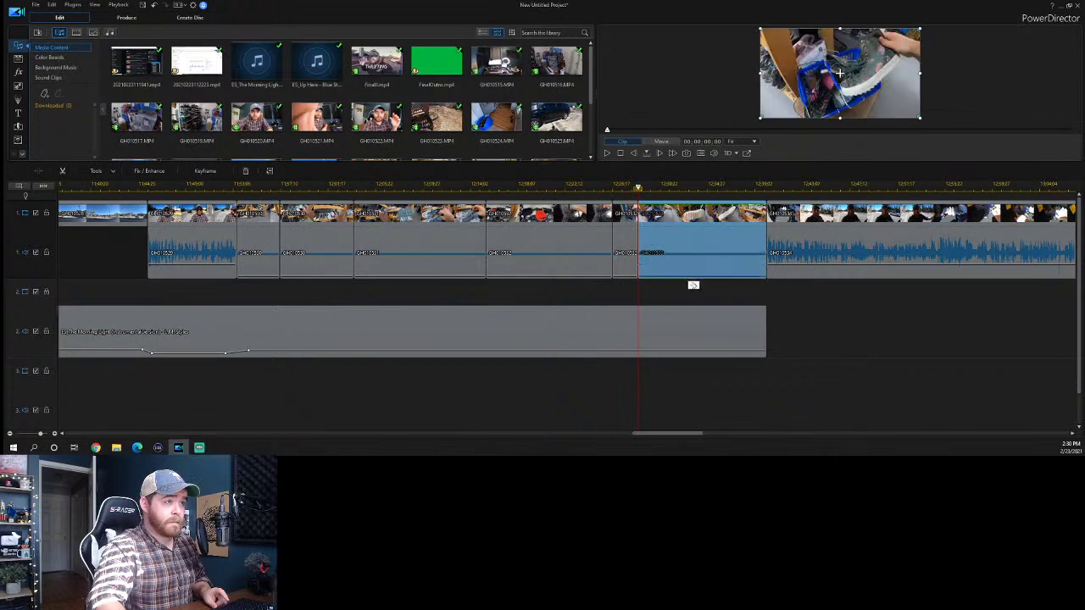
left_click(234, 186)
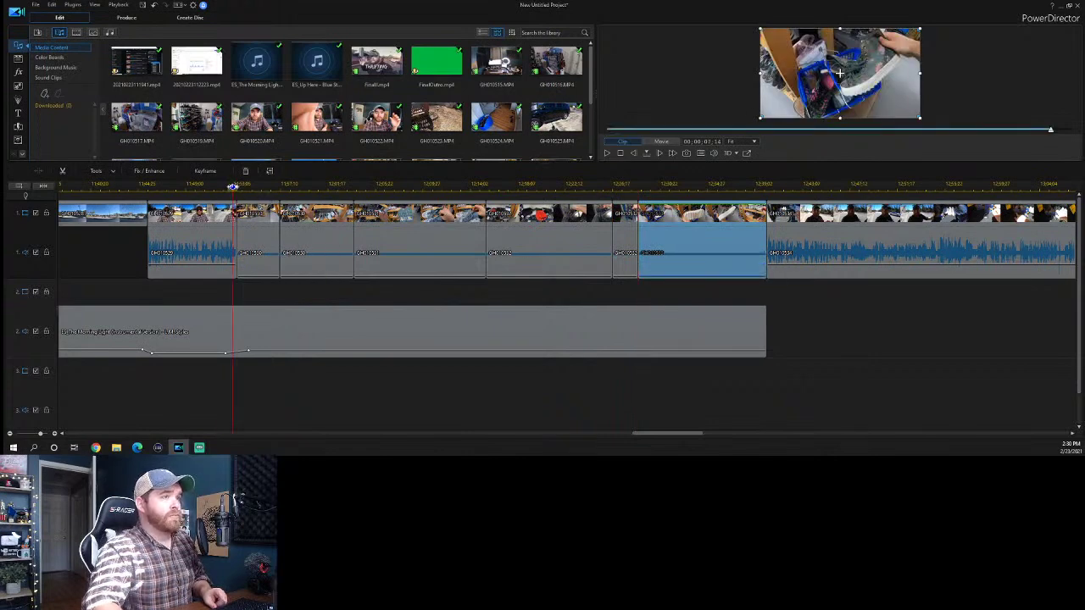
left_click(438, 270)
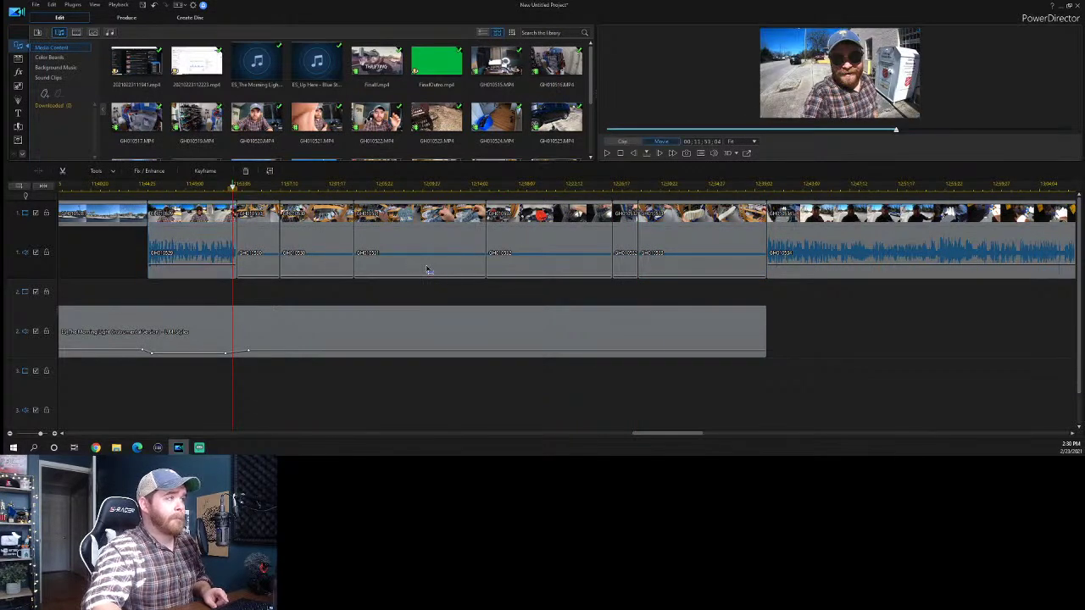
Fade the music down with two volume keyframes near the end of the shoe-rack footage, and preview the transition into the talking clip.
key("space")
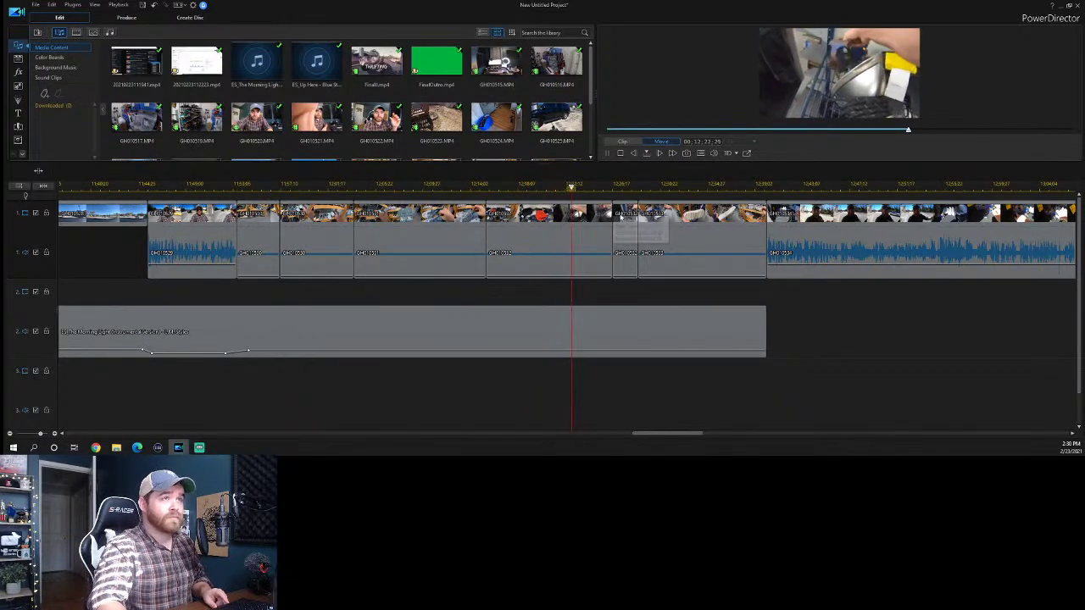
left_click(605, 185)
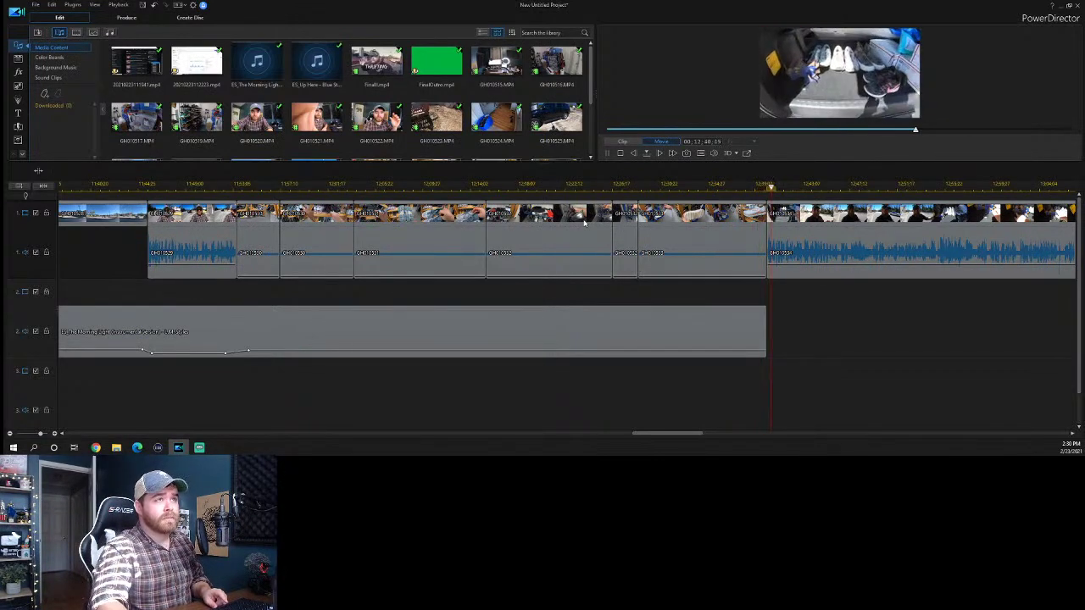
left_click(762, 333)
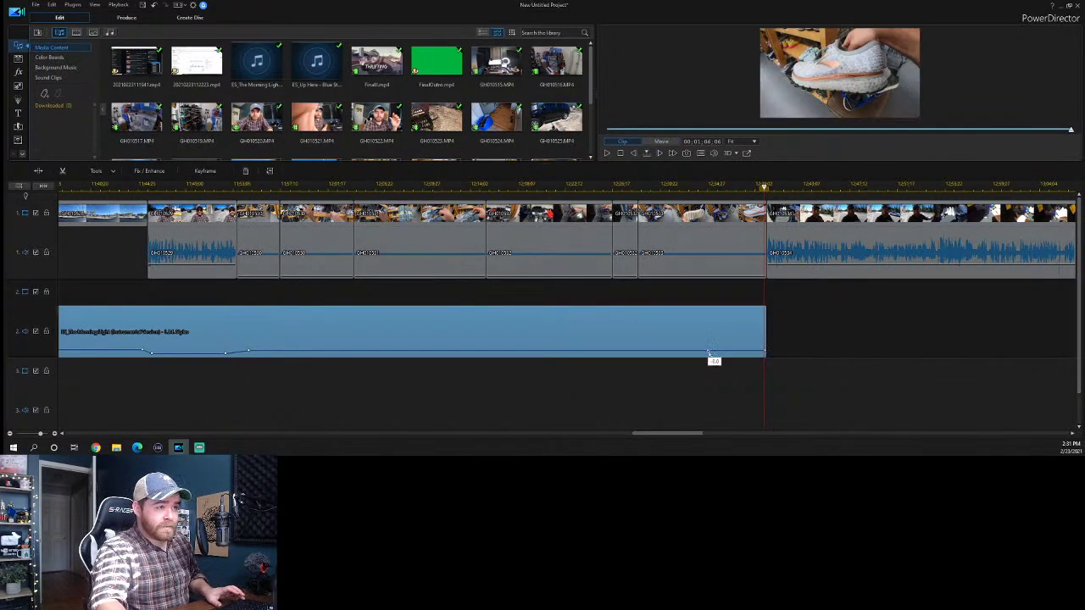
left_click_drag(763, 351, 766, 356)
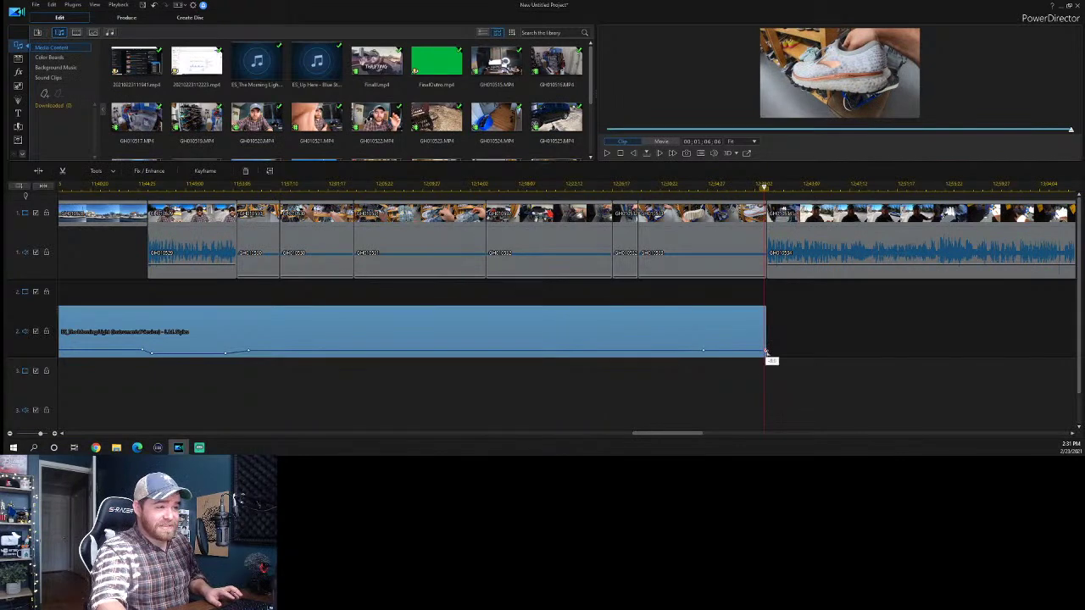
left_click(695, 187)
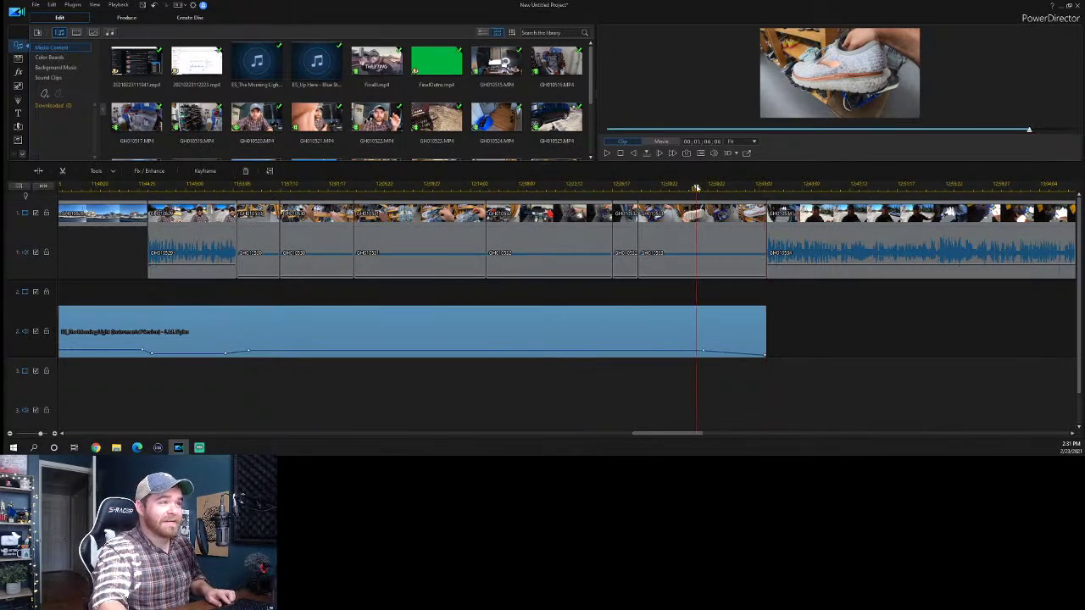
key("space")
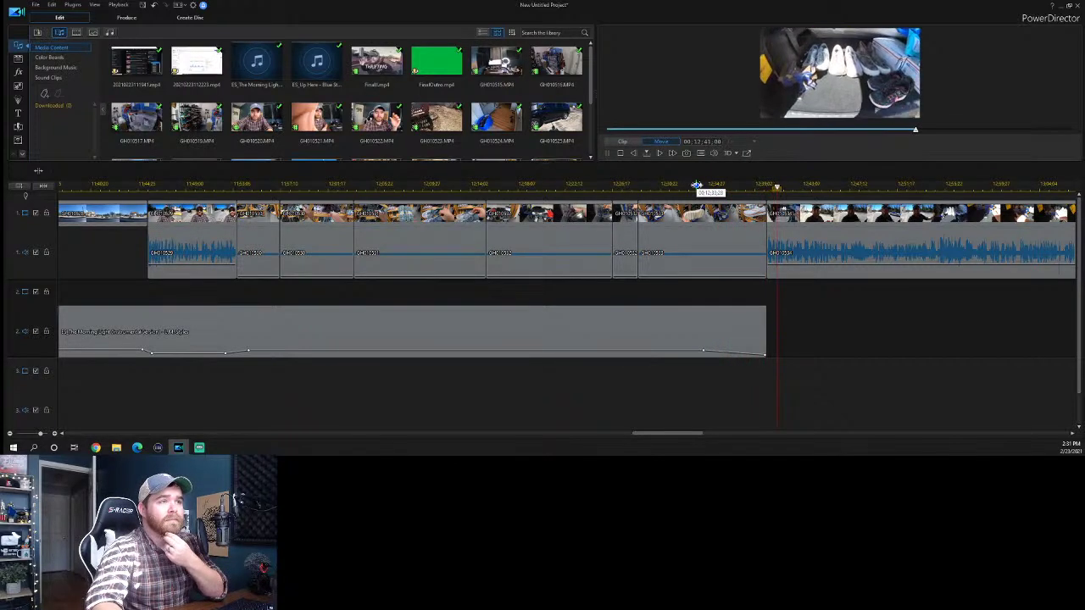
scroll(657, 190, "down", 2)
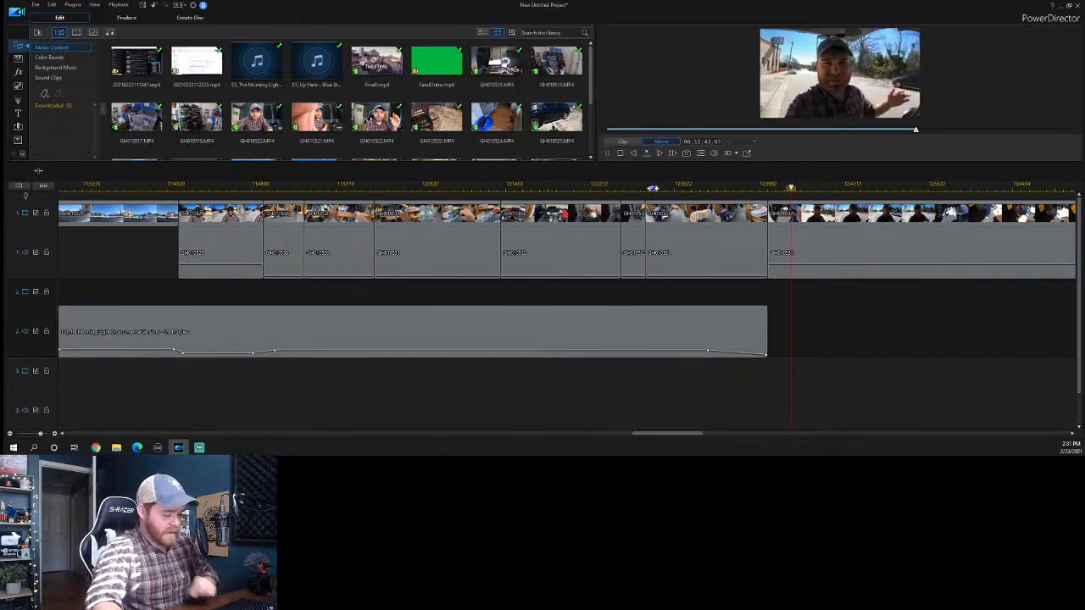
key("space")
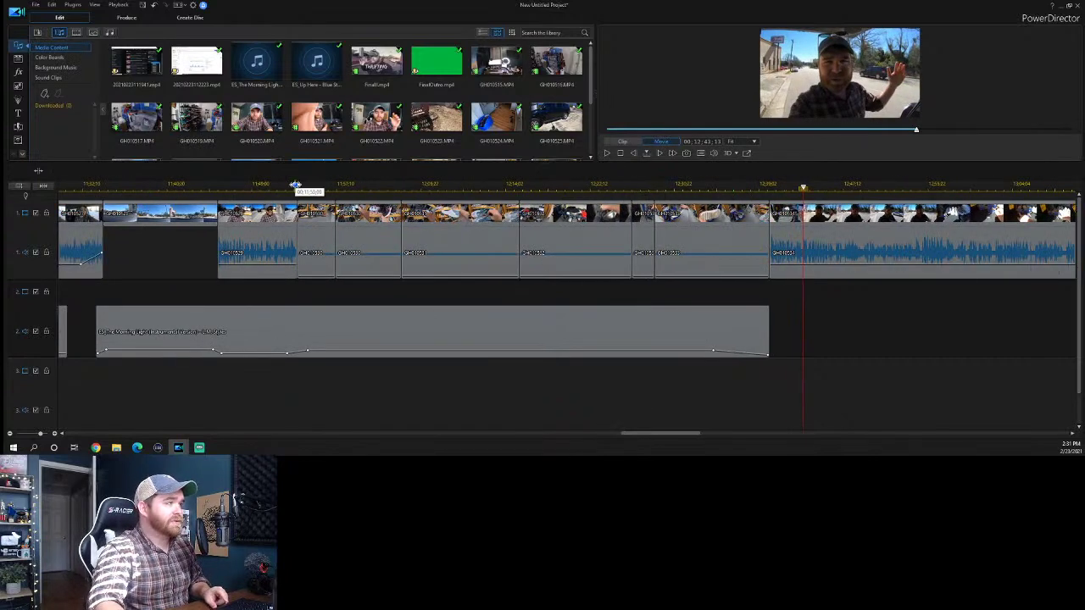
Review the remaining footage from the outdoor talking clip through the car and locker clips, pausing where the package is being taken out.
left_click(297, 185)
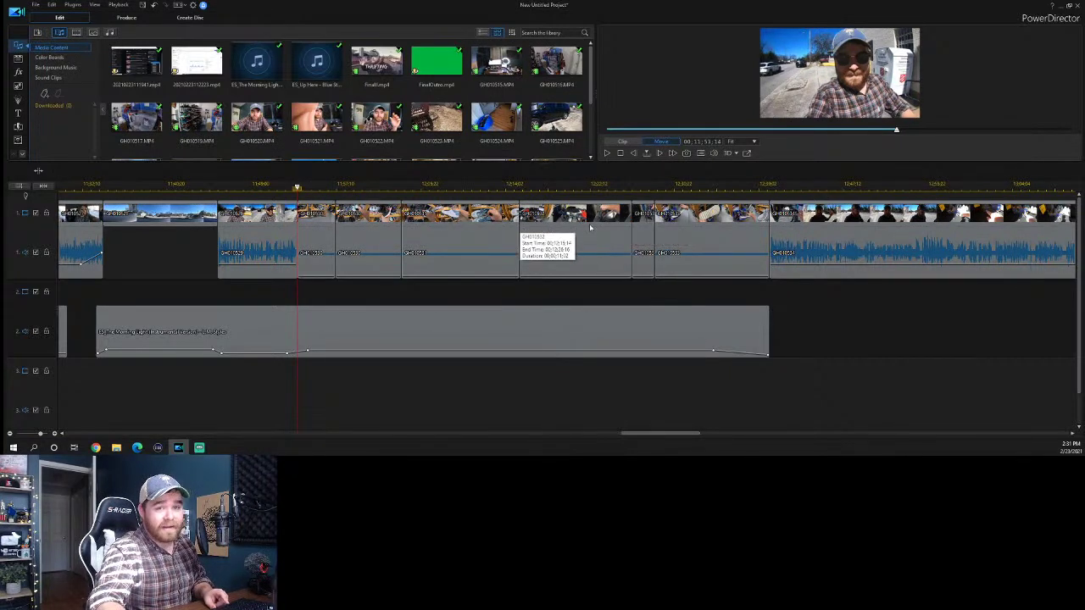
left_click(762, 189)
key("space")
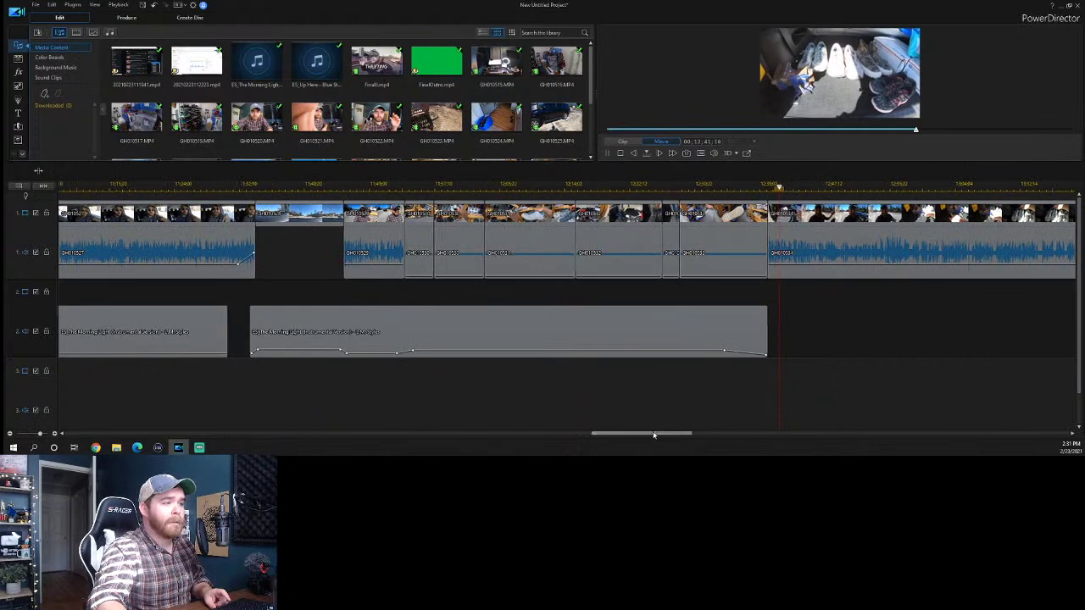
left_click_drag(661, 434, 704, 435)
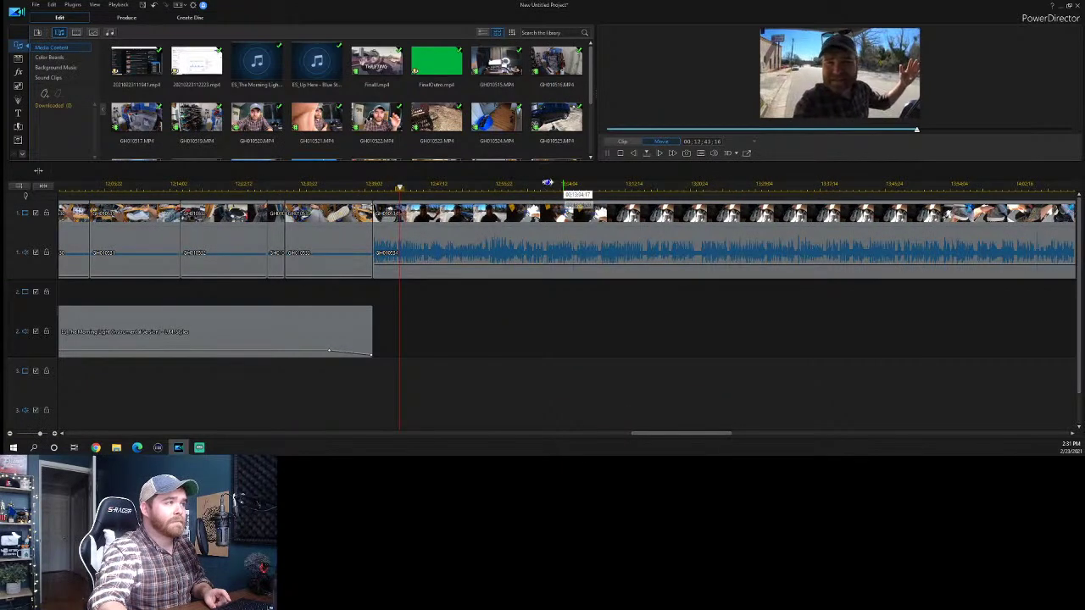
left_click_drag(664, 434, 693, 435)
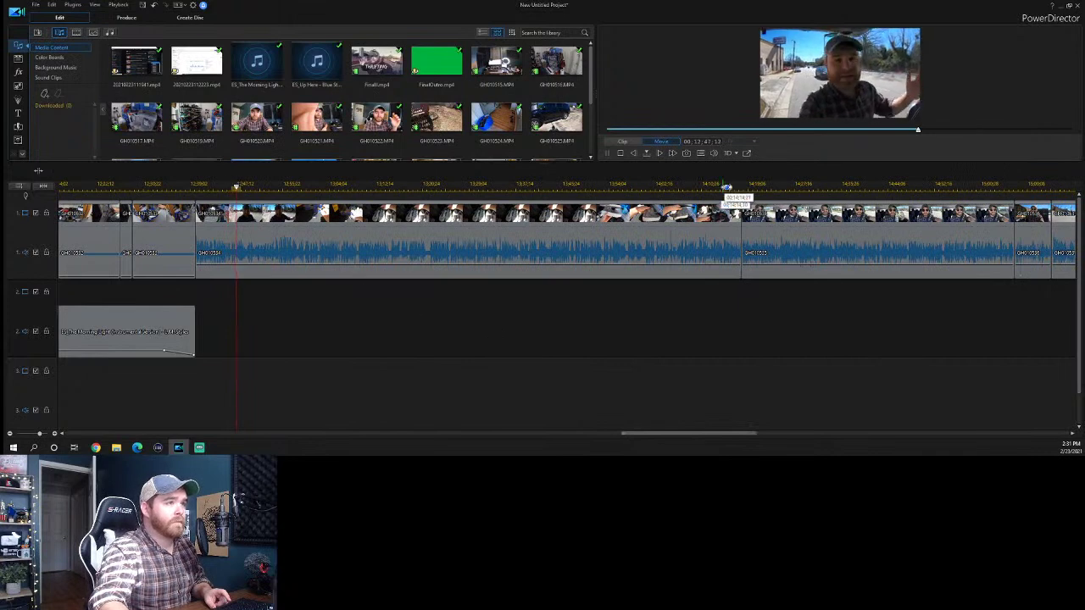
left_click(726, 277)
left_click_drag(700, 437, 796, 421)
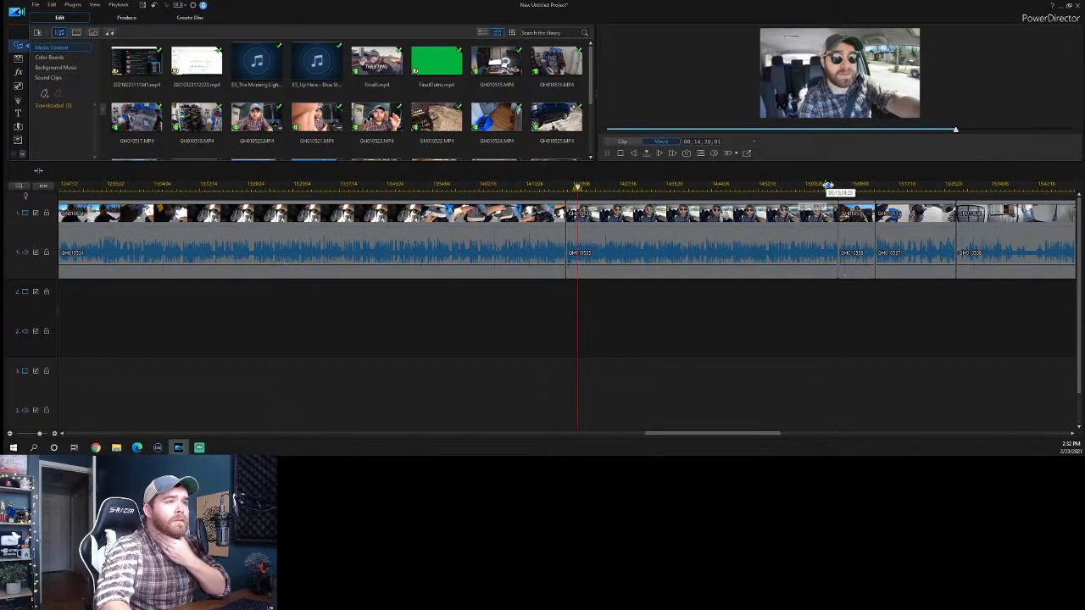
left_click(828, 186)
left_click_drag(663, 187, 501, 186)
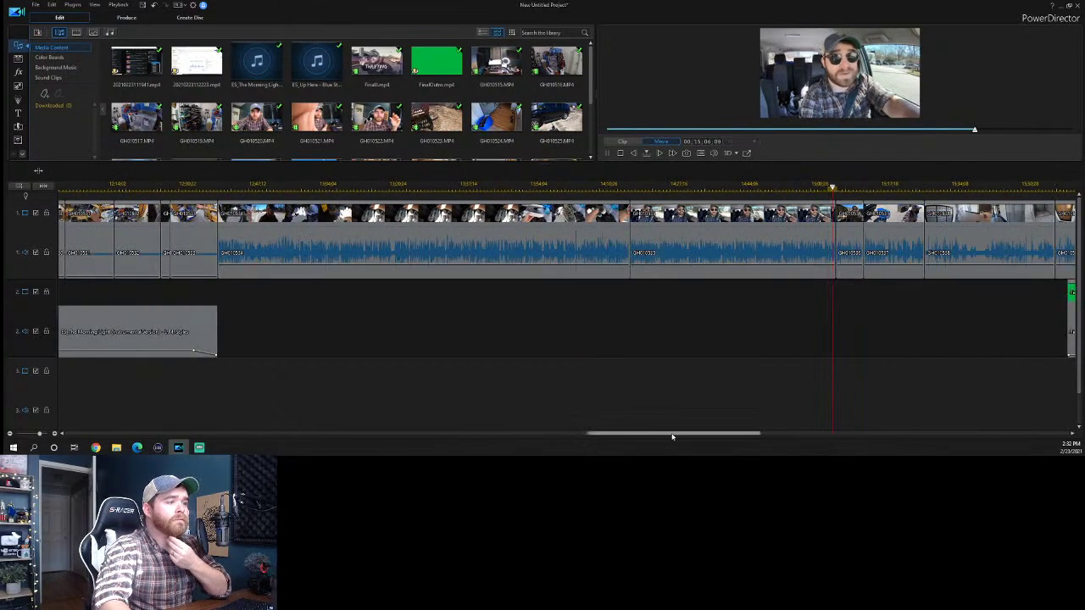
left_click_drag(673, 438, 729, 436)
left_click(597, 188)
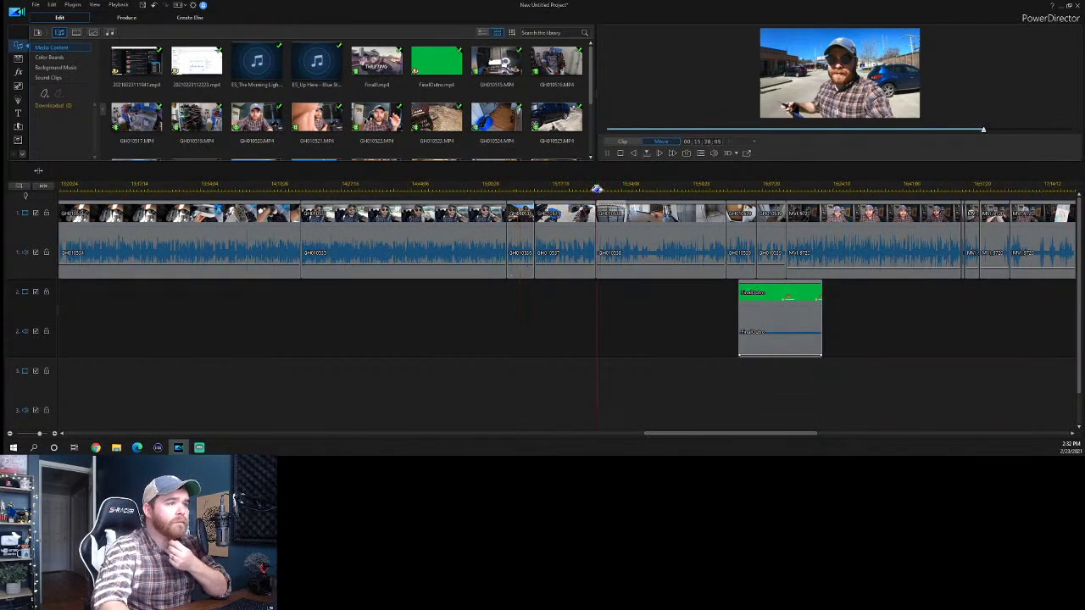
left_click(644, 187)
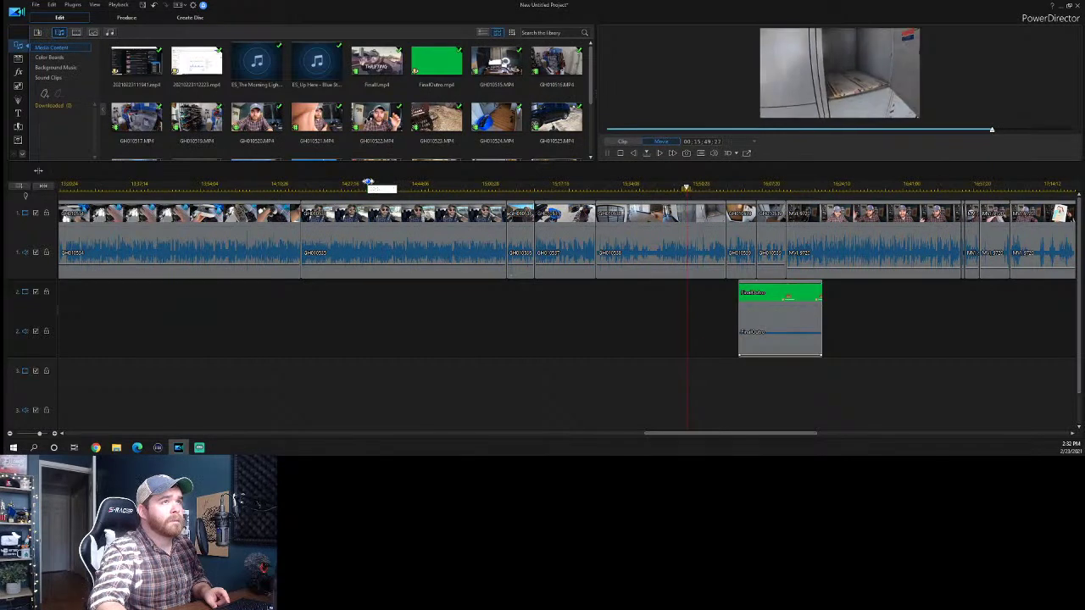
key("space")
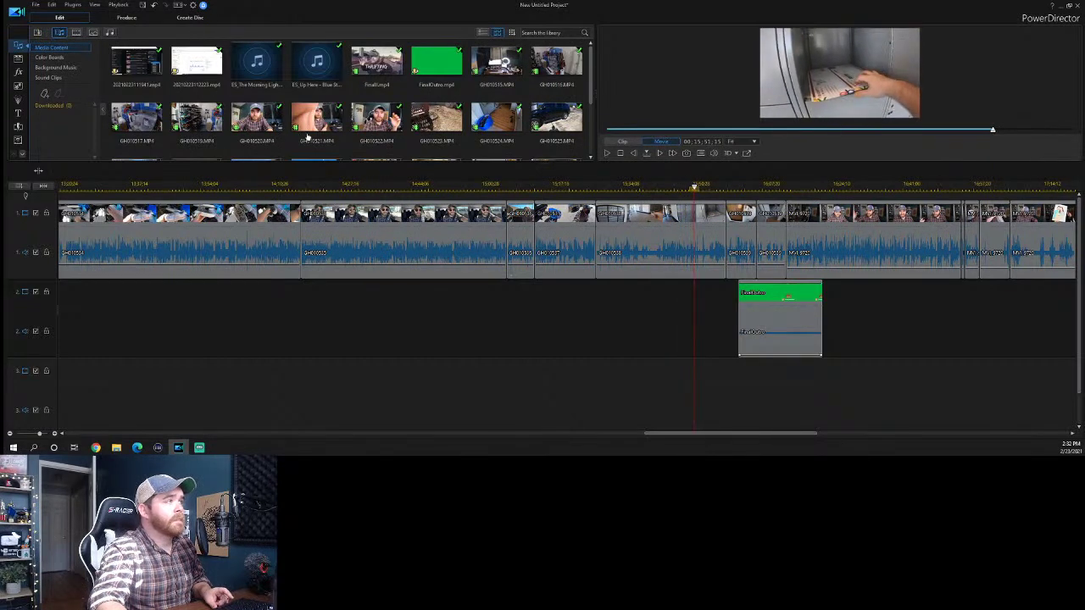
Place the black 0,0,0 color board on track 2 at the playhead under the locker clip, and shrink it to a small rectangle.
left_click(58, 57)
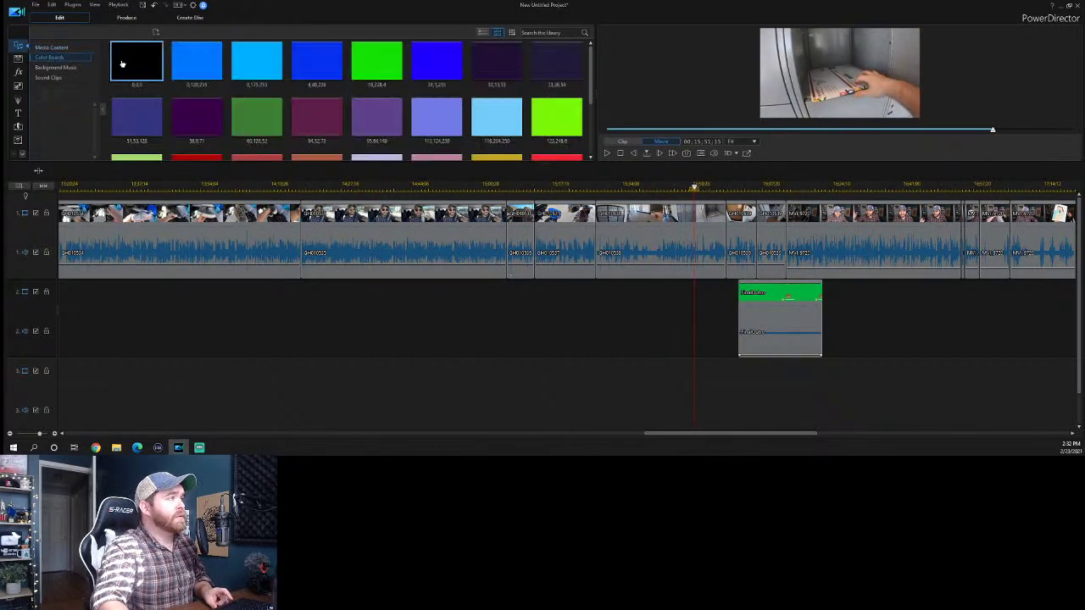
left_click_drag(605, 290, 715, 293)
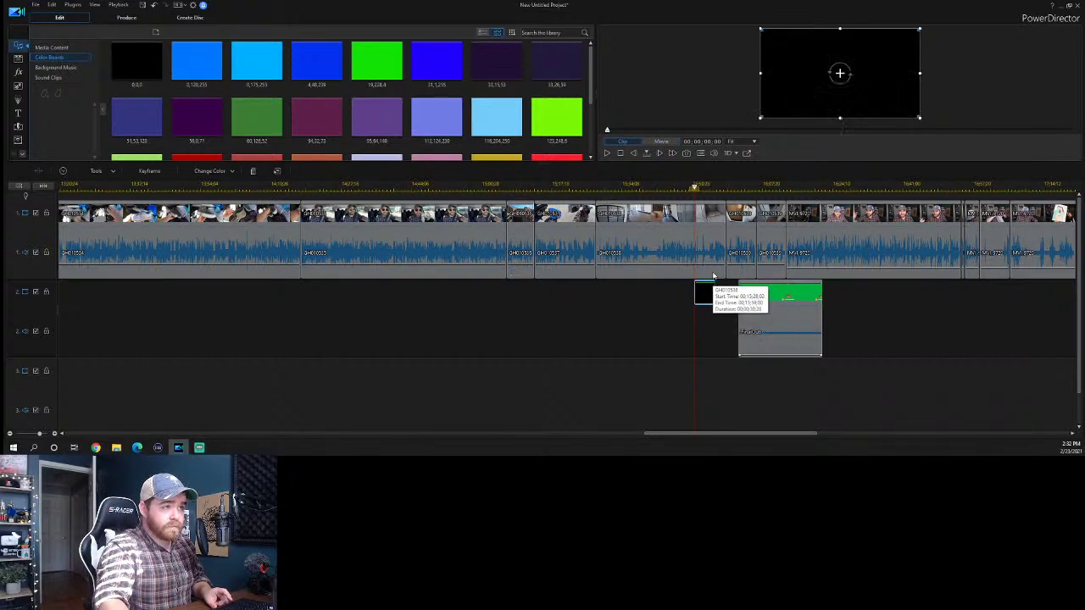
left_click_drag(919, 29, 907, 40)
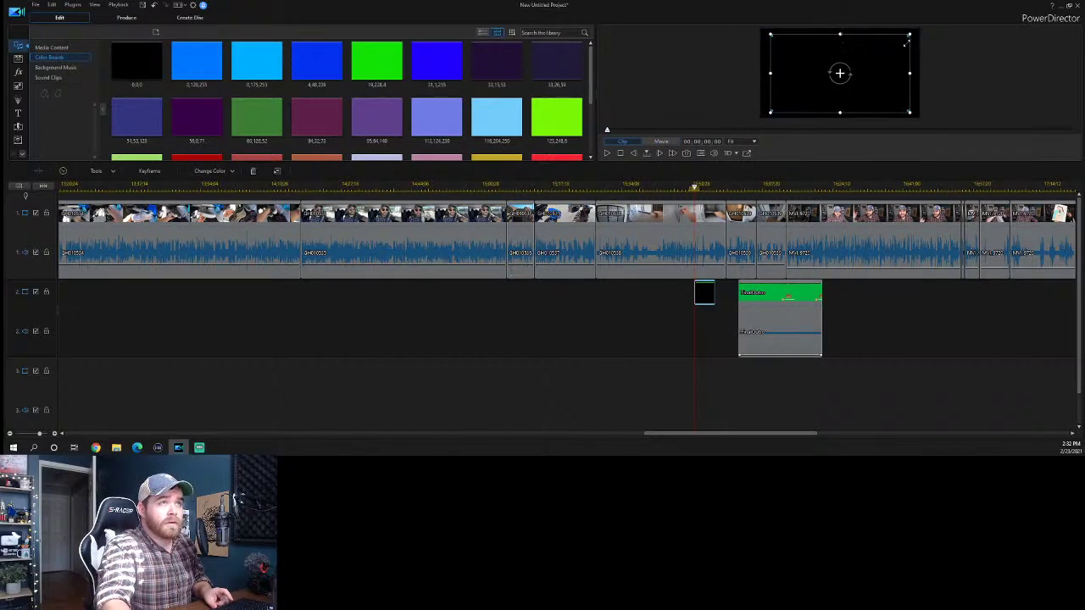
left_click_drag(868, 74, 862, 77)
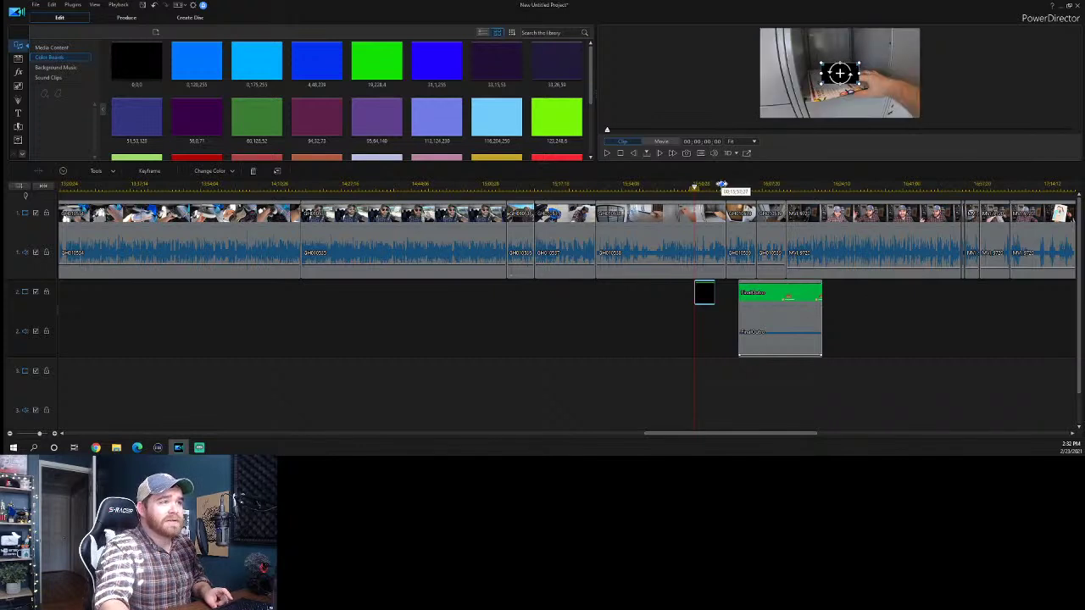
Move the black rectangle over the package's address label in the locker clip, and preview how well it covers it.
key("space")
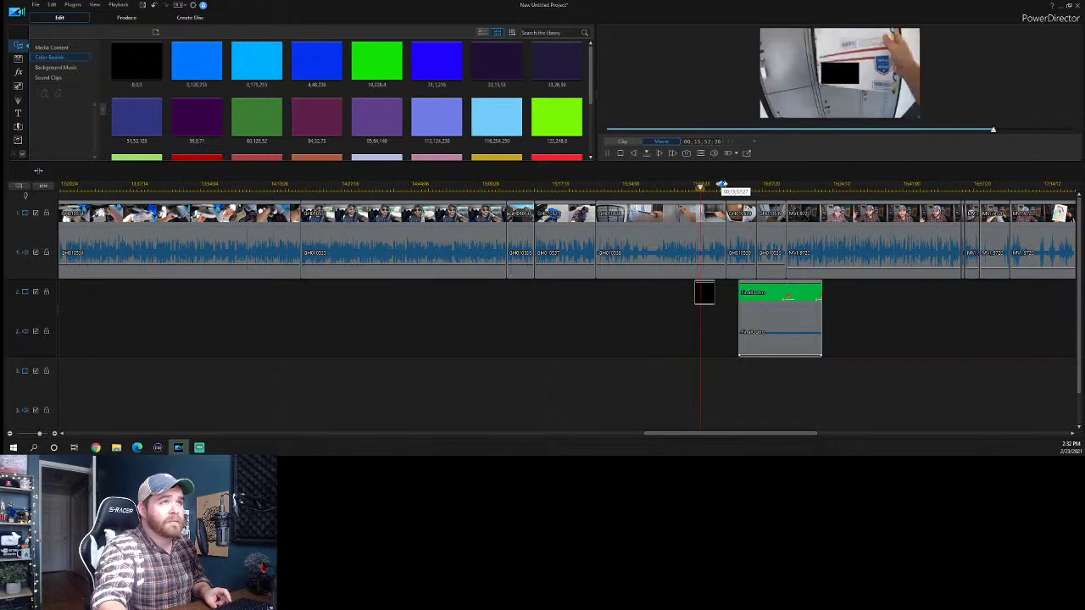
left_click(705, 294)
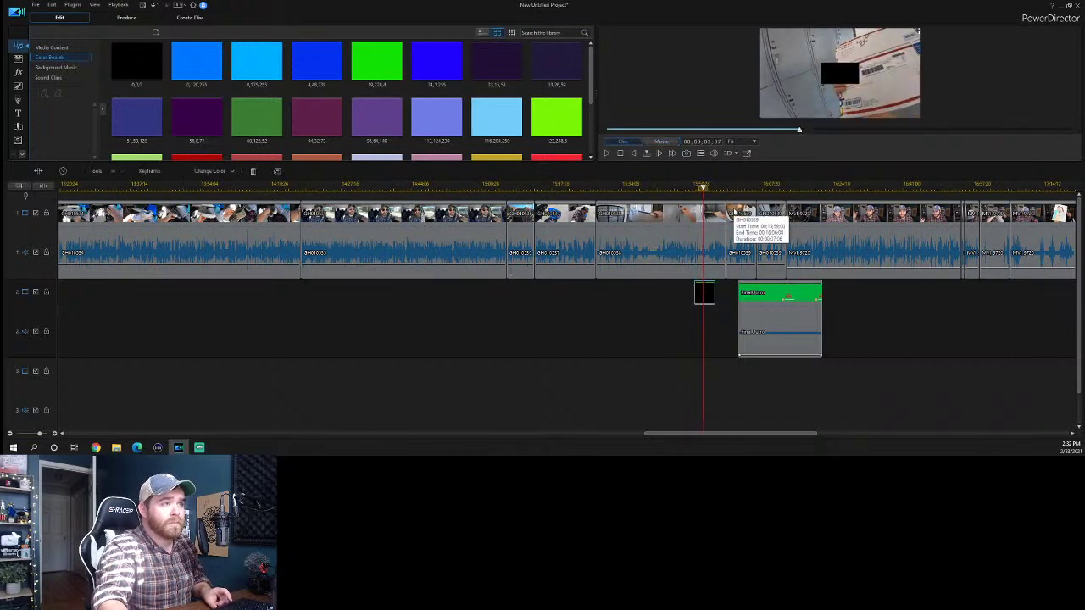
left_click(839, 73)
left_click_drag(843, 74, 896, 65)
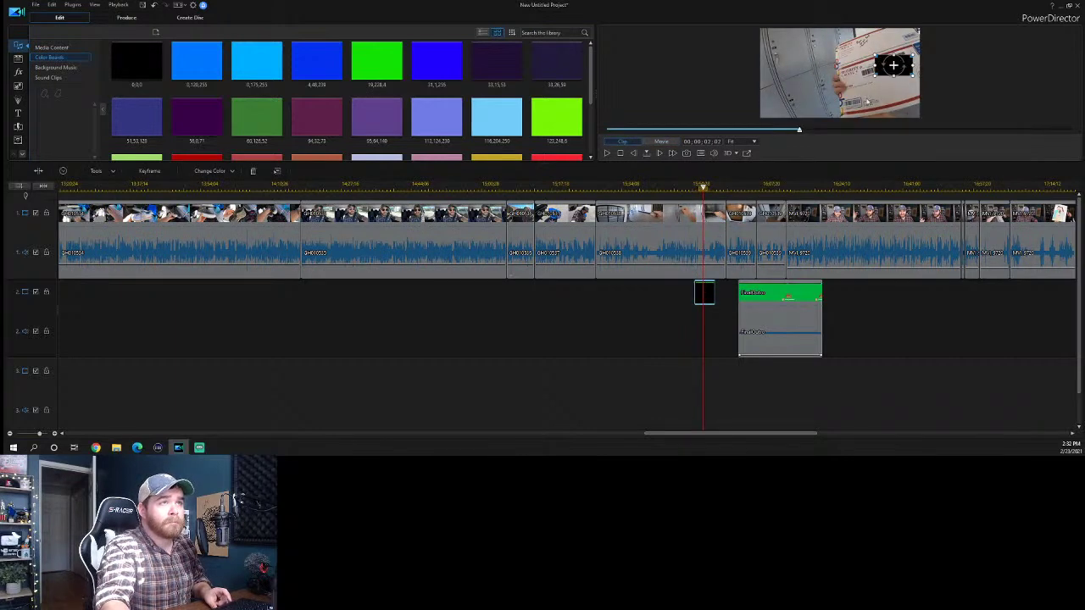
left_click(690, 187)
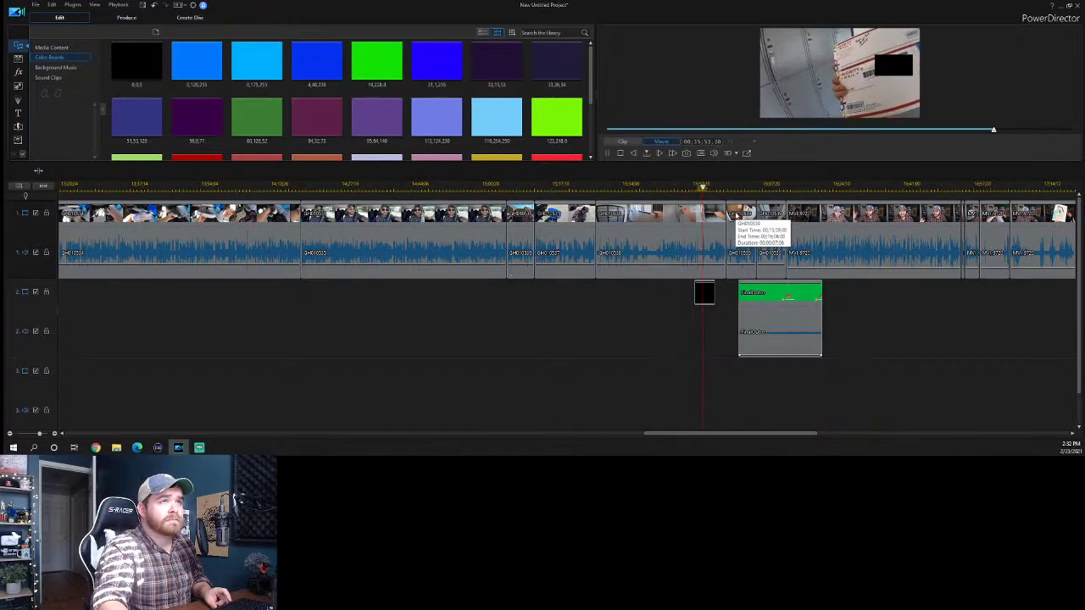
key("space")
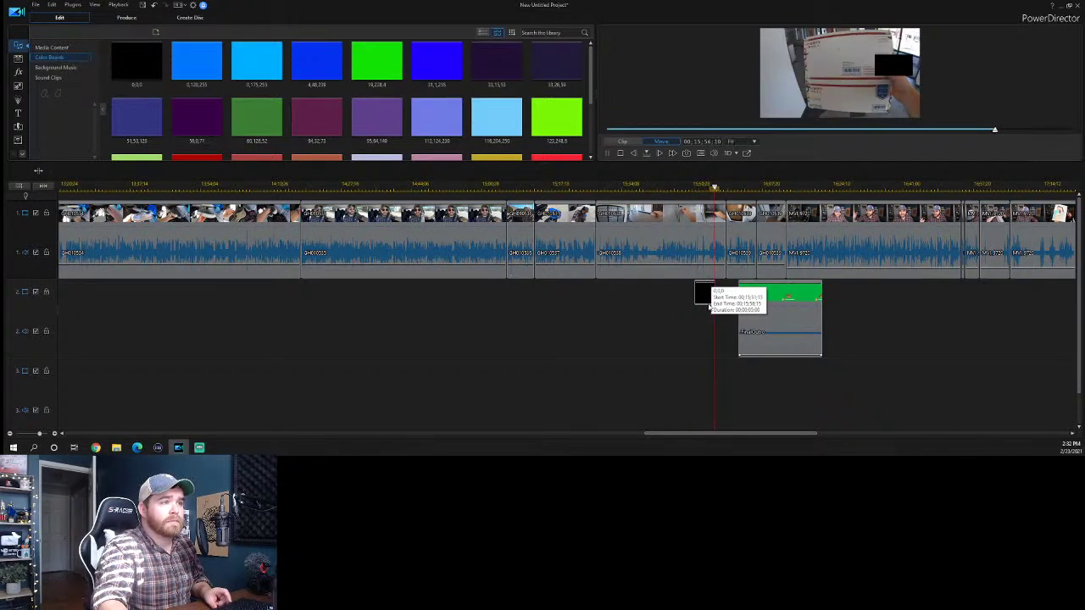
Shorten the black color board's end to about 15:54 in the locker clip, using Trim Only.
left_click(712, 291)
left_click_drag(714, 293, 708, 297)
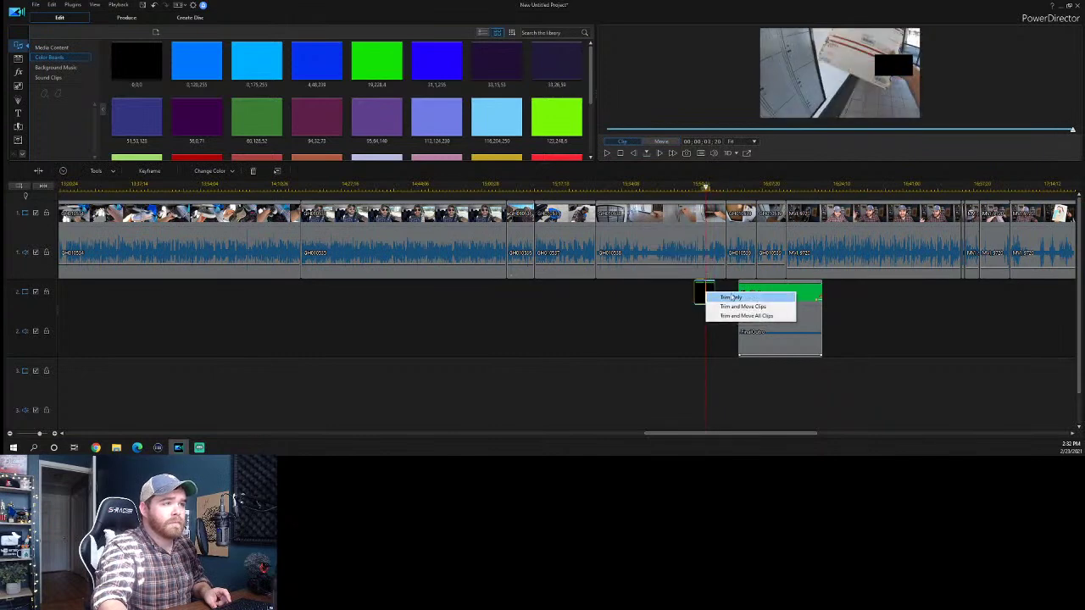
left_click(708, 296)
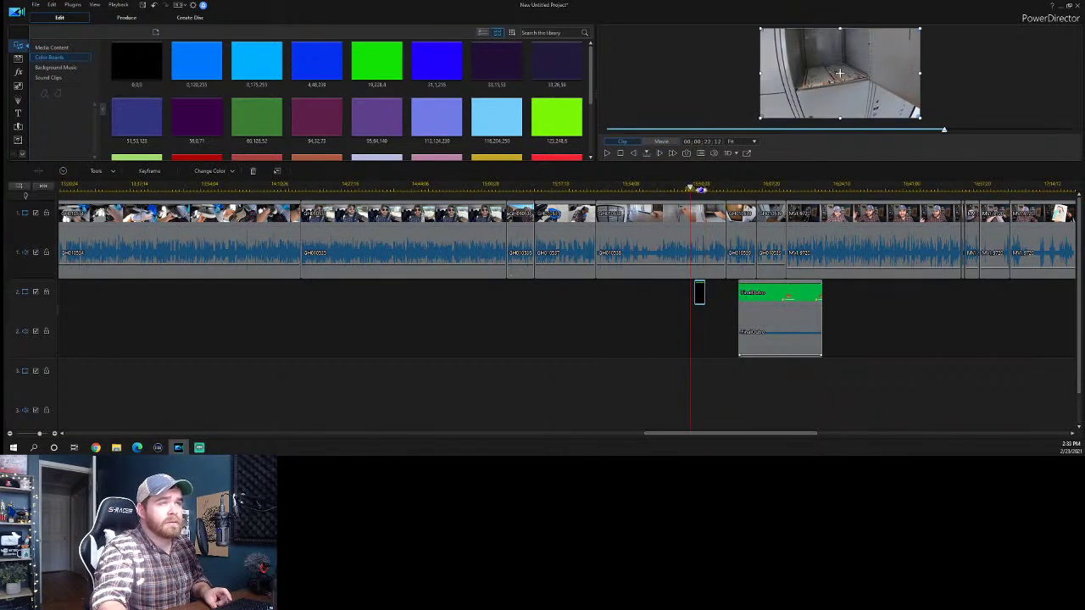
Trim the black color board's start, using Trim Only, to where the package label comes into view, and preview the cover.
left_click(698, 186)
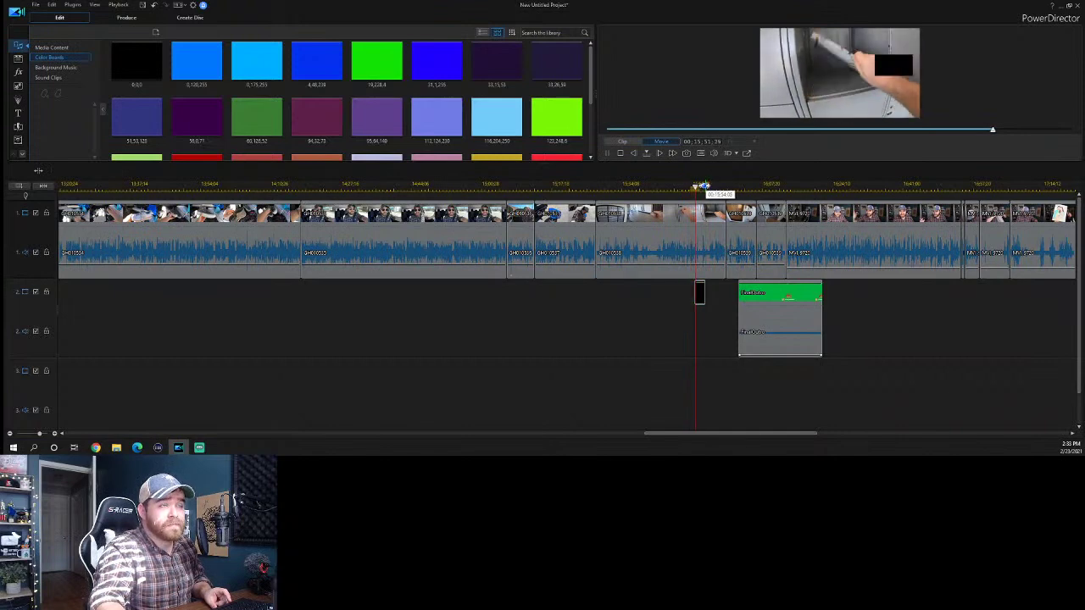
left_click(703, 186)
scroll(697, 186, "up", 3)
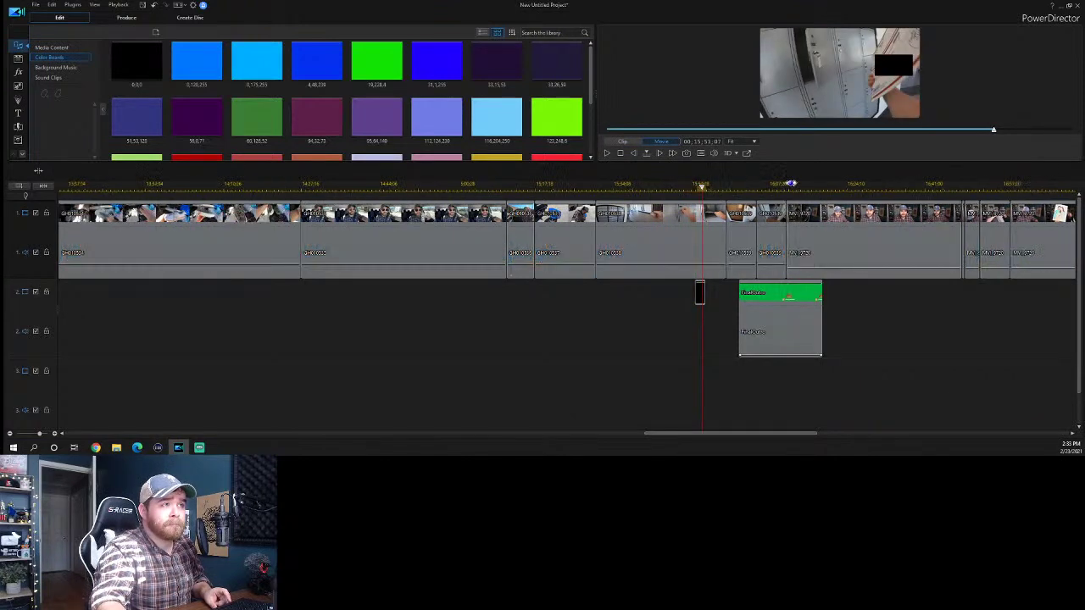
scroll(691, 184, "up", 3)
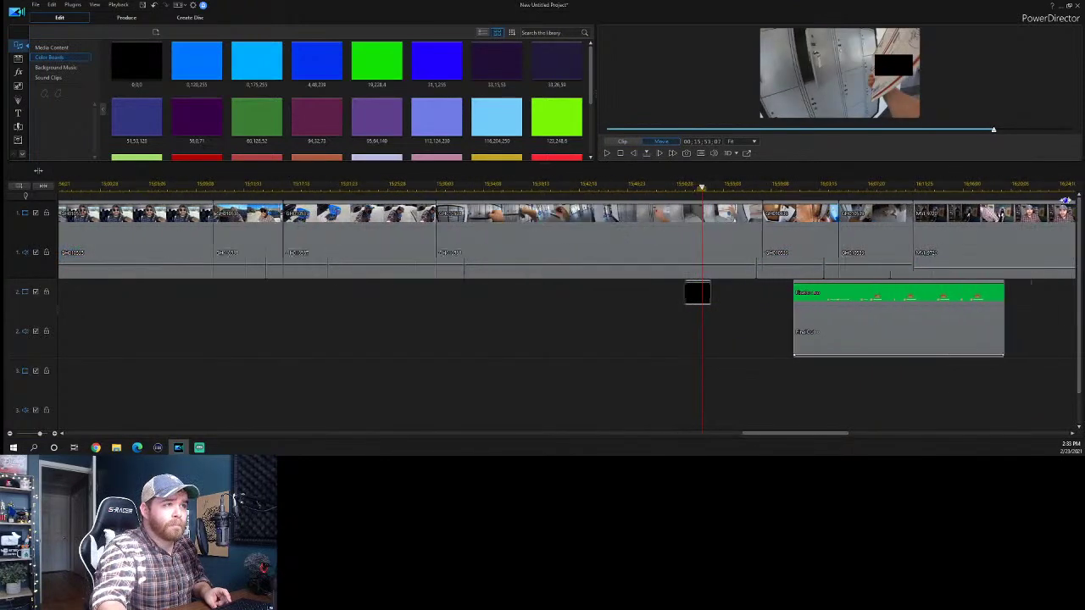
left_click(687, 292)
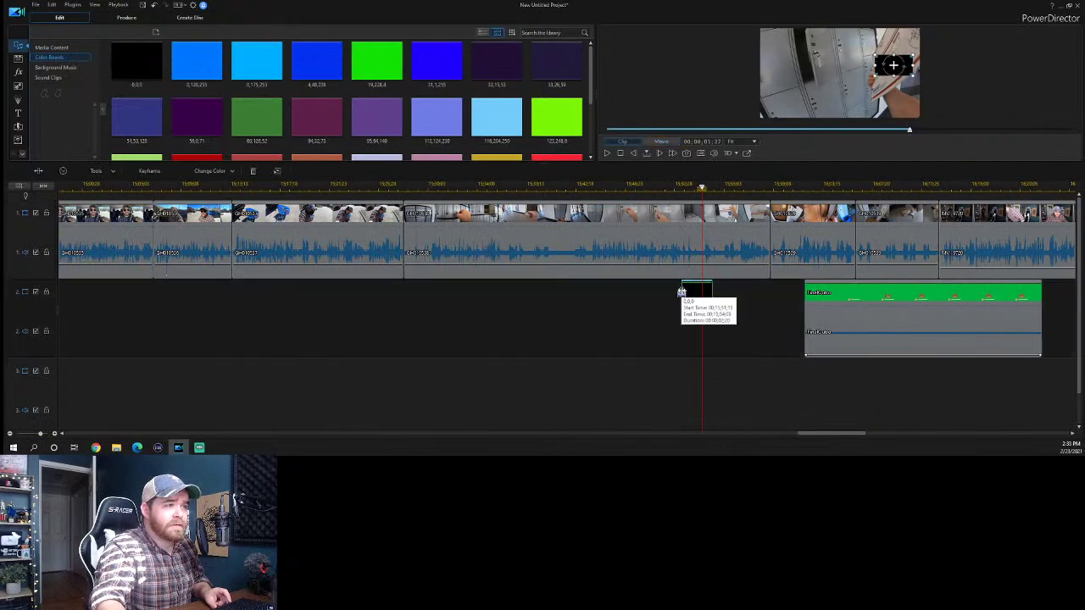
left_click(686, 292)
left_click_drag(687, 292, 695, 291)
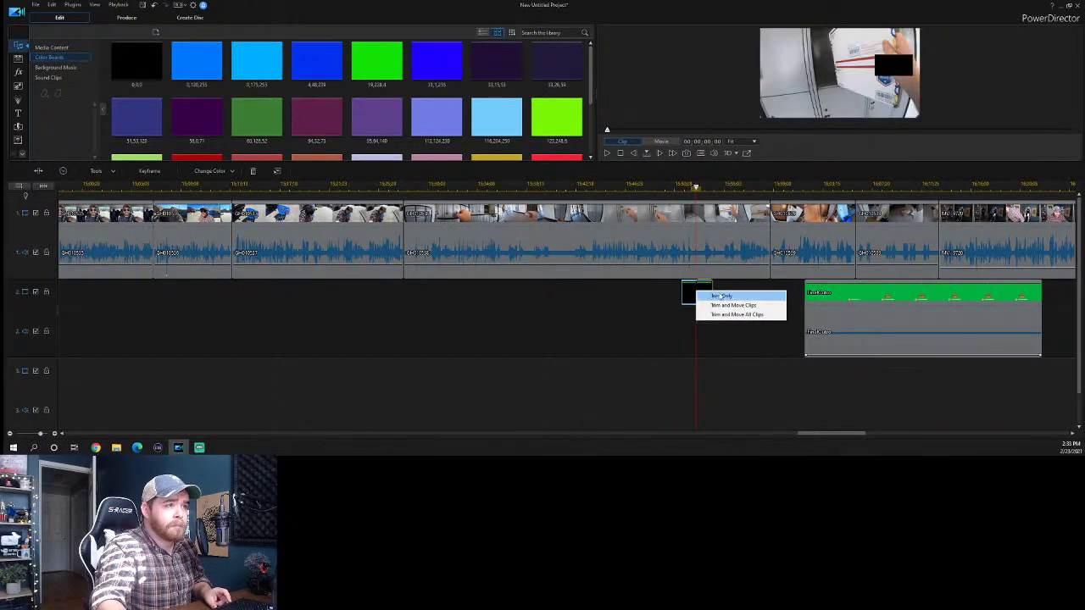
left_click(717, 295)
left_click(683, 185)
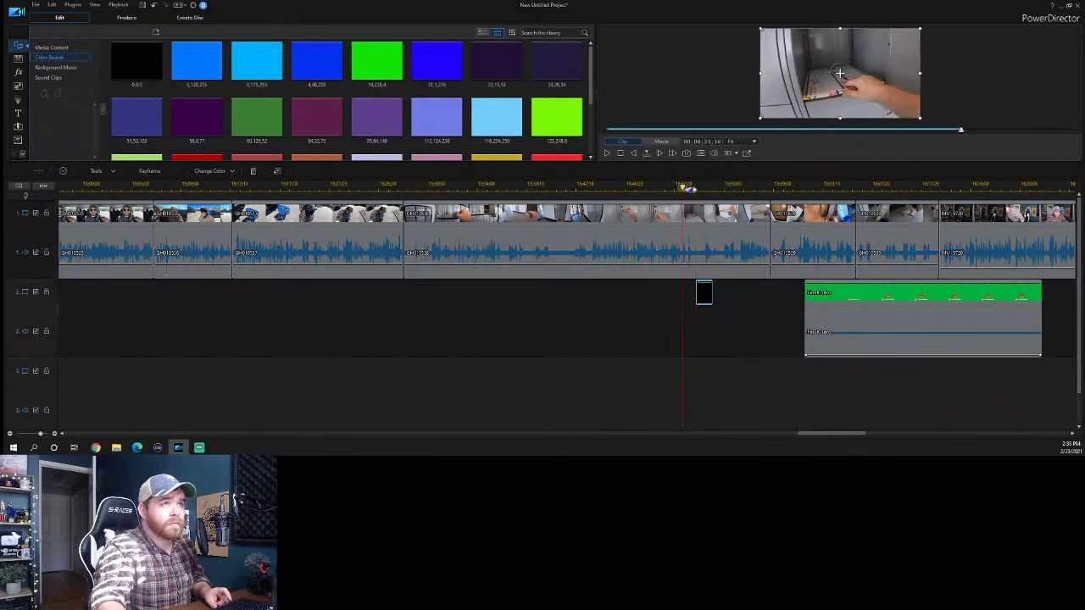
left_click_drag(688, 188, 692, 196)
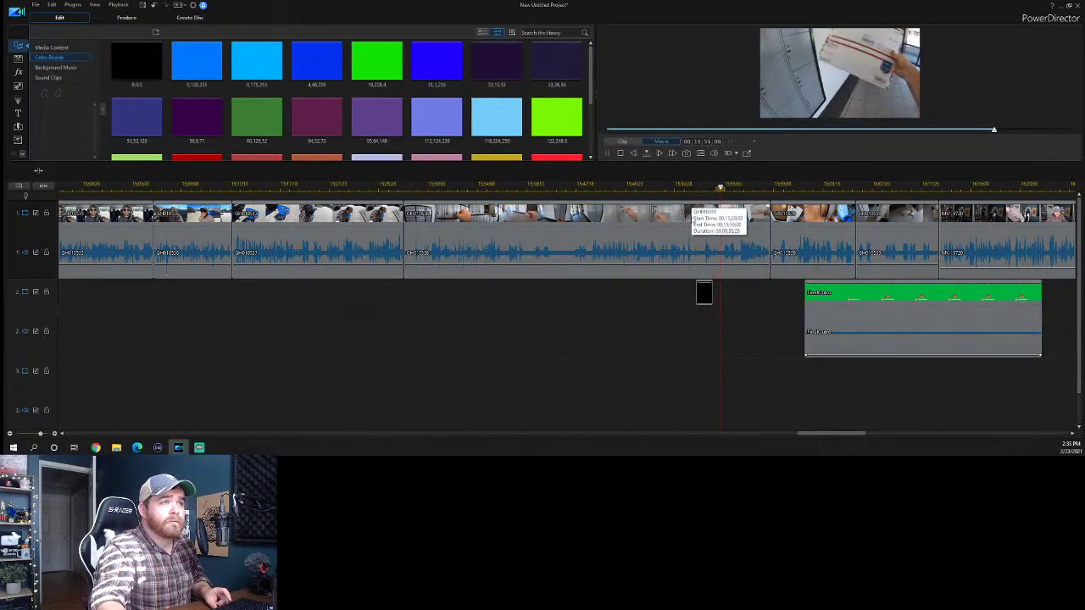
Extend the black color board's end slightly so it covers the package label longer, and preview the locker clip.
left_click(712, 292)
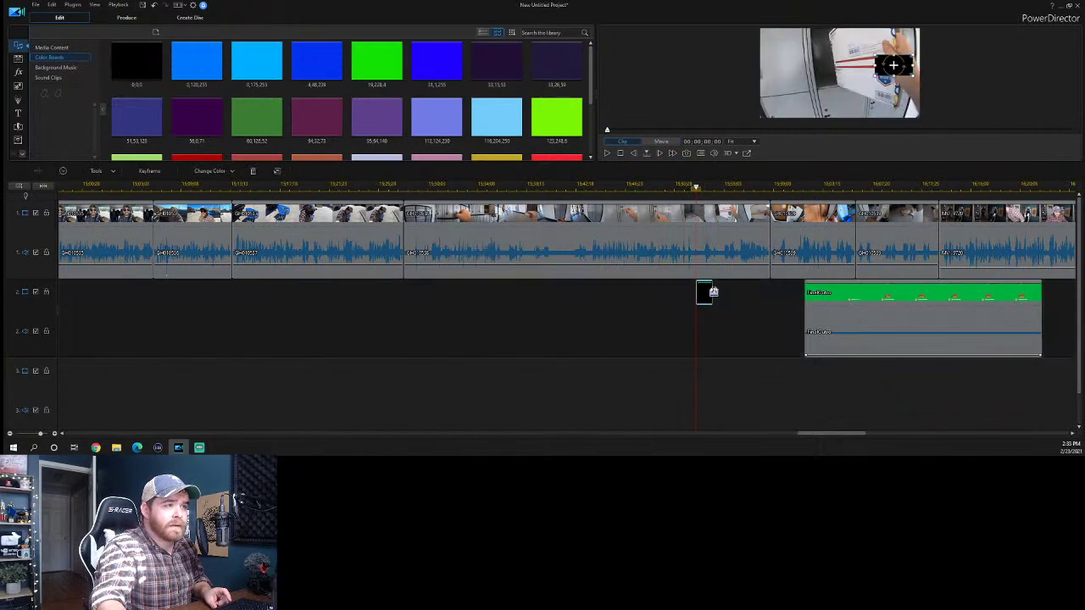
key("space")
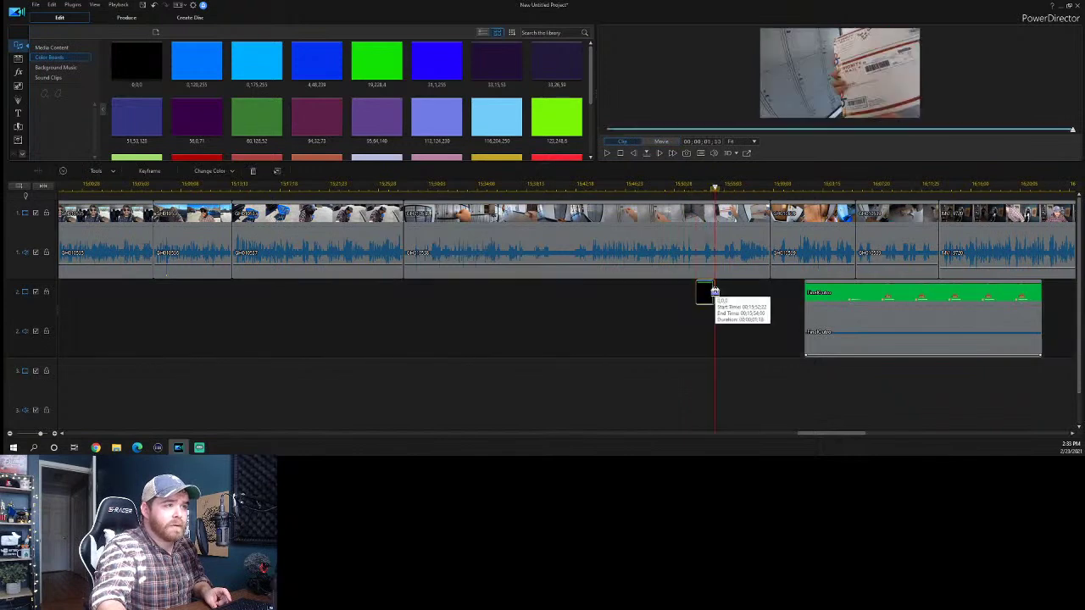
left_click(689, 187)
key("space")
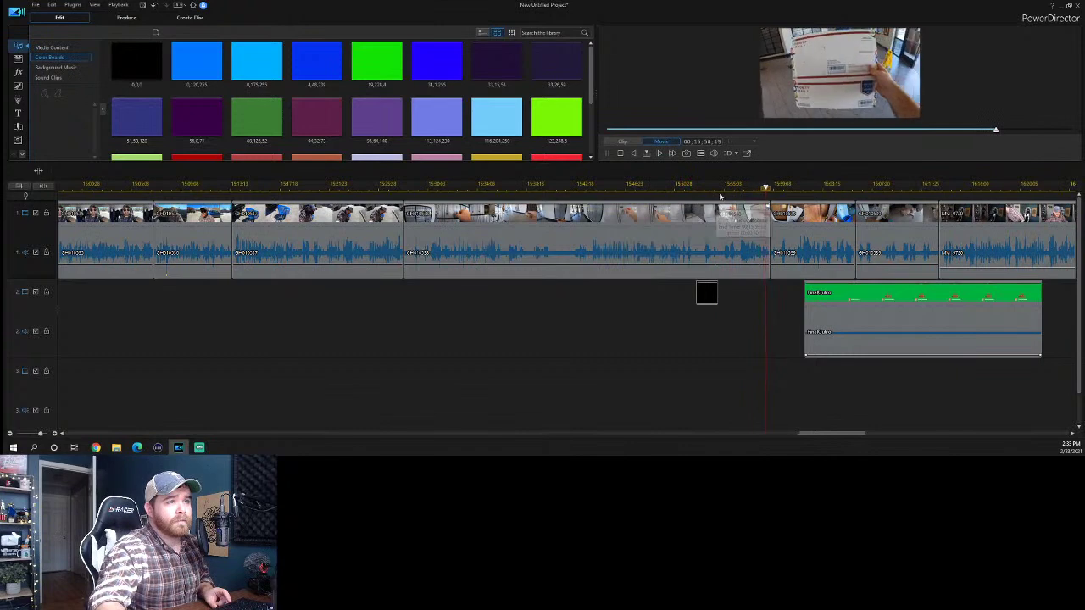
left_click_drag(695, 188, 675, 189)
key("space")
Move the outro clip on track 2 to the project's end, starting under the closing black color board.
left_click_drag(819, 433, 861, 435)
left_click_drag(638, 191, 337, 194)
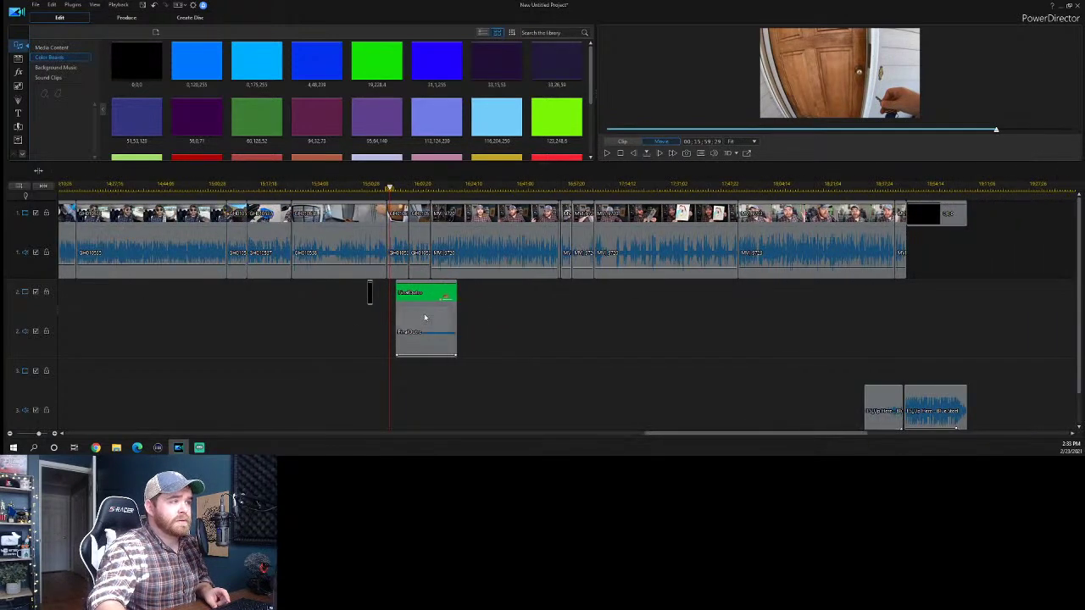
left_click_drag(449, 316, 945, 321)
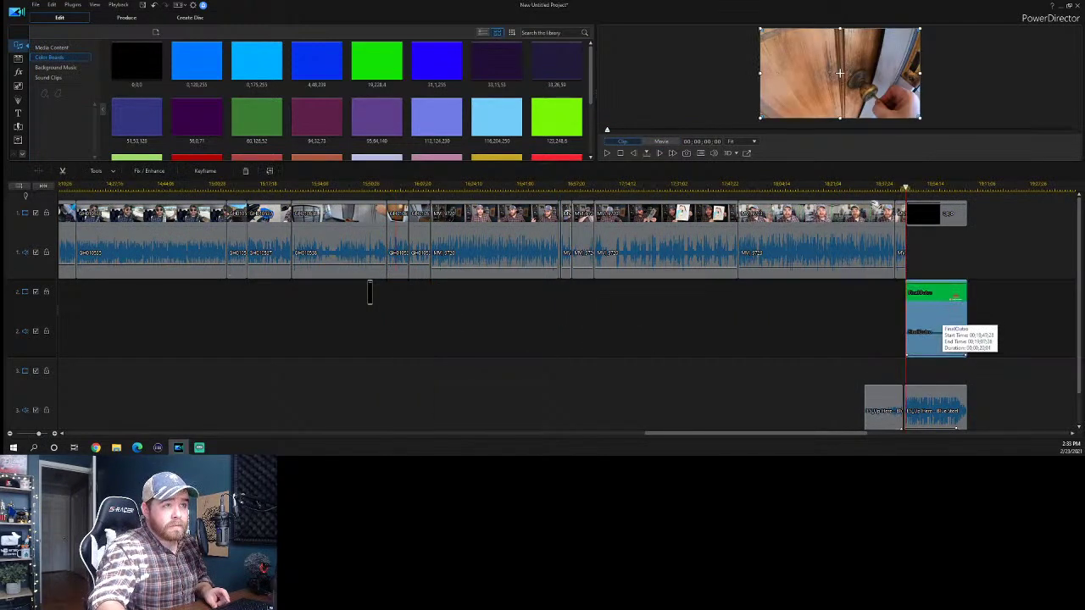
Review the footage from the indoor talking clip through the package opening and the drawing reveal.
left_click(554, 186)
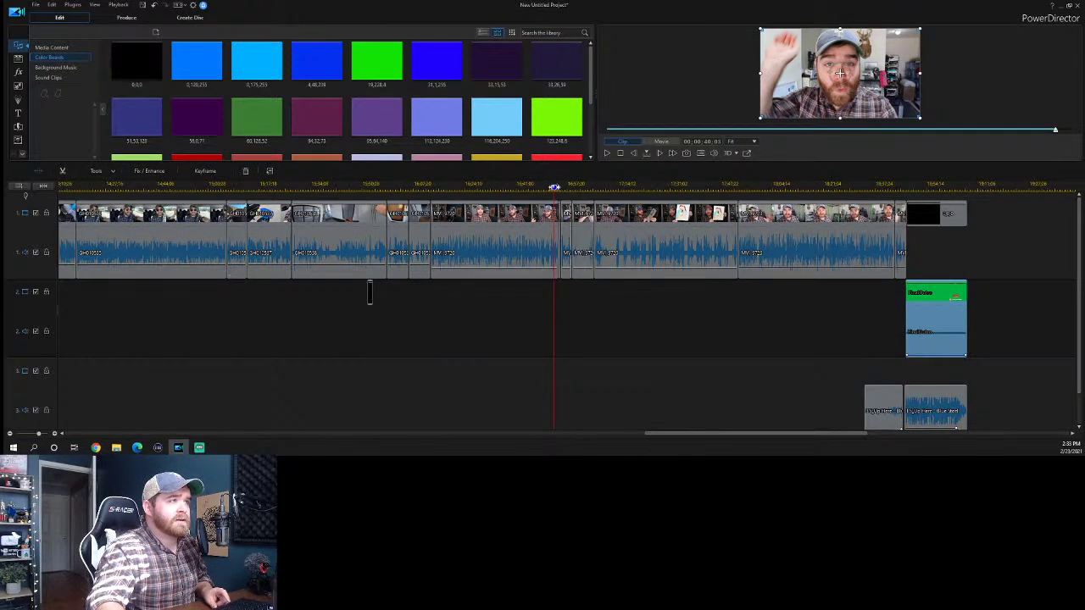
left_click(553, 187)
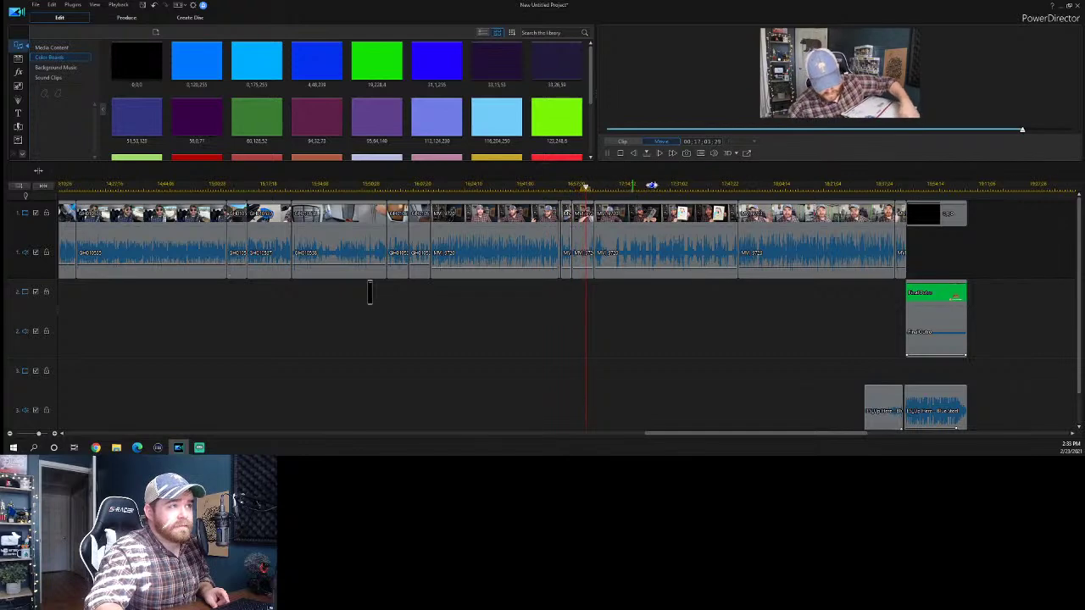
scroll(625, 196, "up", 3)
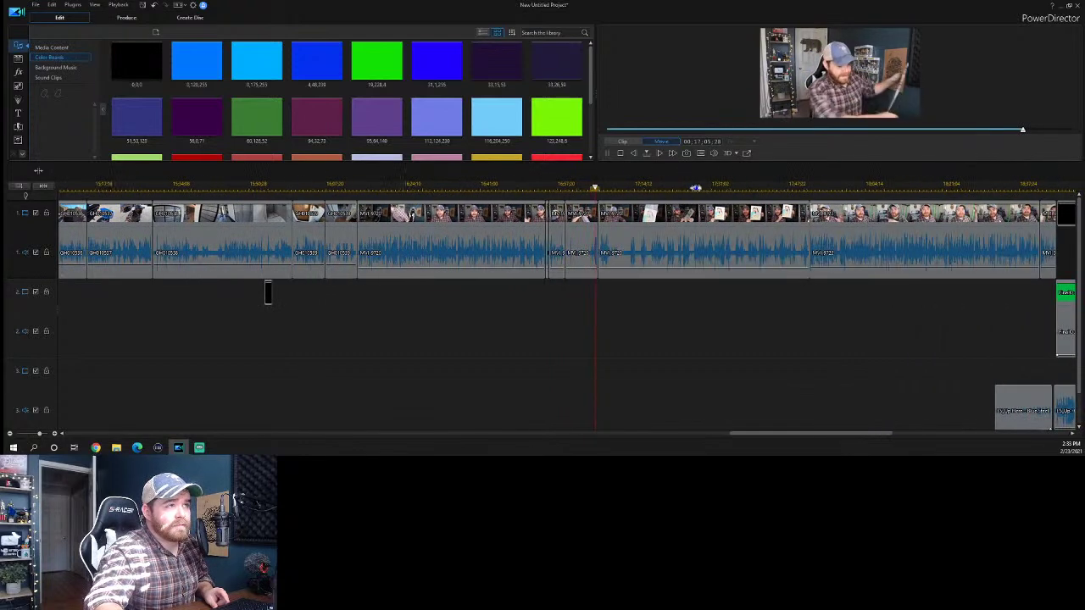
scroll(901, 190, "up", 3)
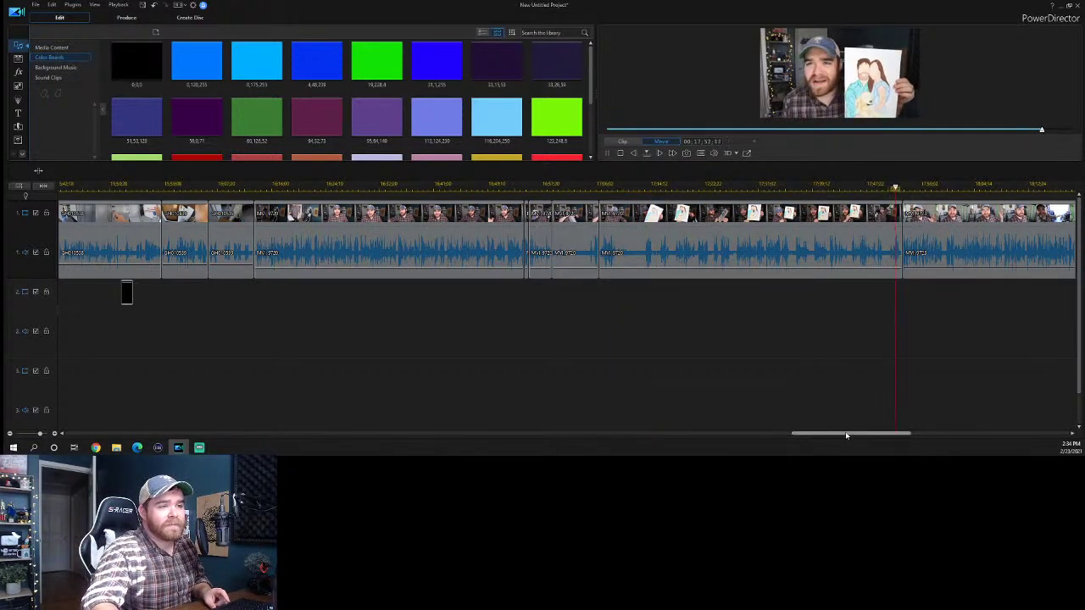
left_click_drag(851, 439, 879, 438)
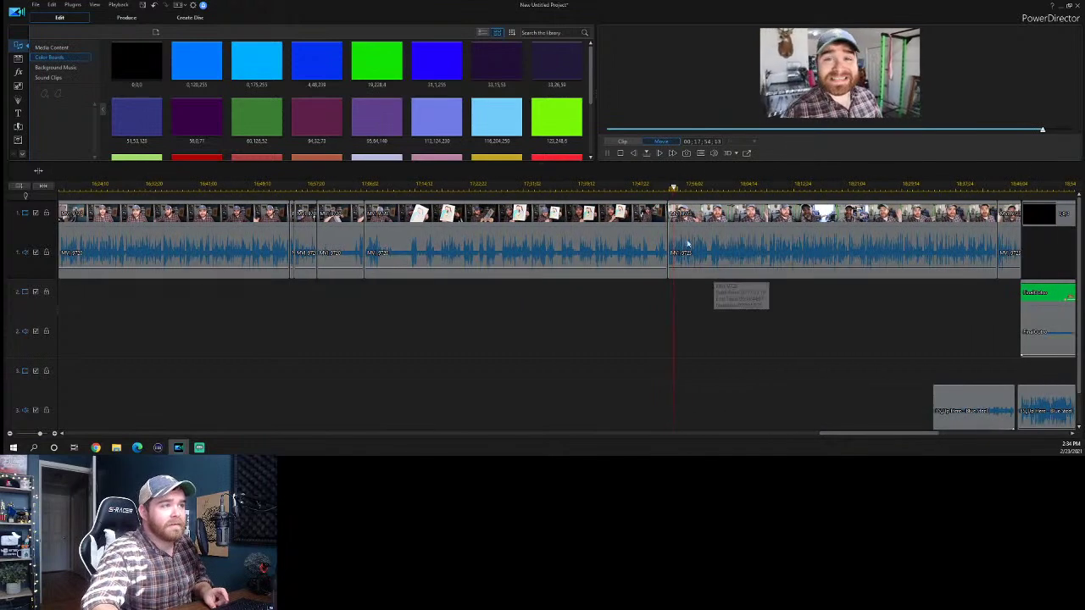
Find the pause near the end of the drawing clip and split the clip there, at about 17:52:01.
left_click(640, 184)
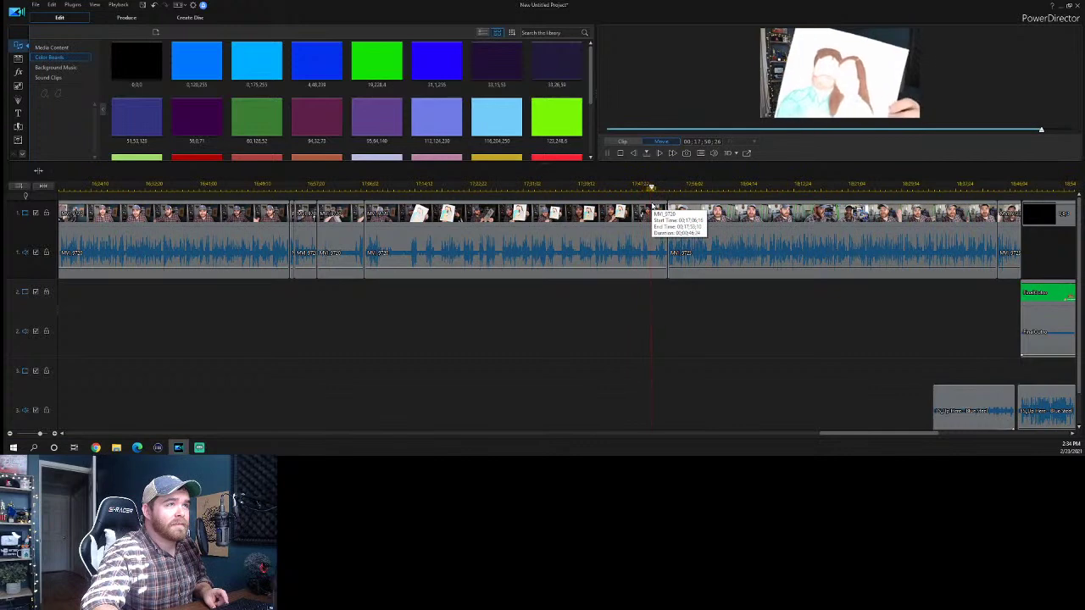
key("space")
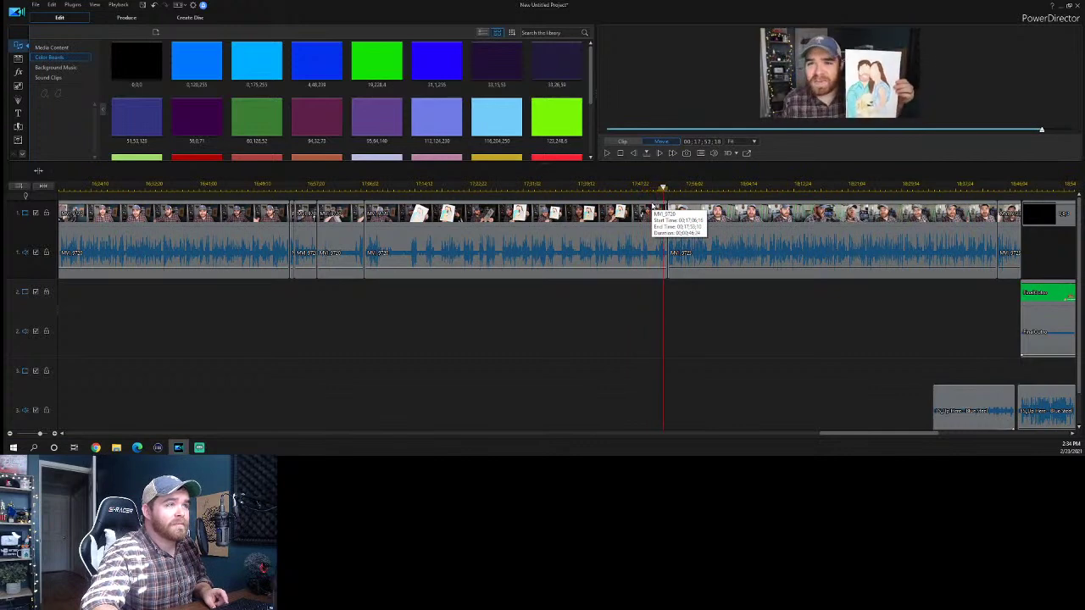
left_click(657, 187)
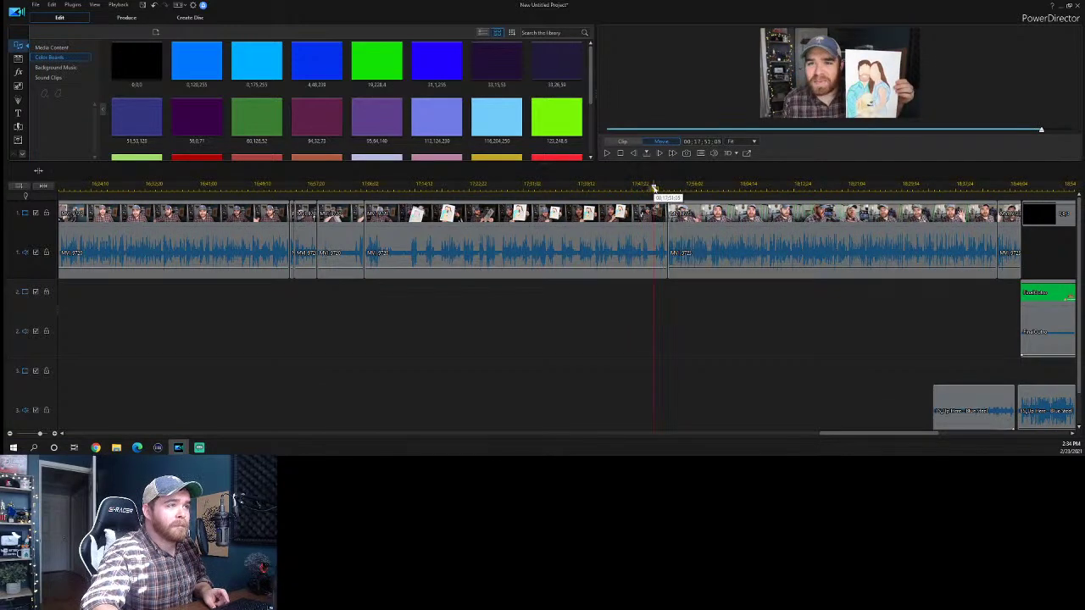
key("space")
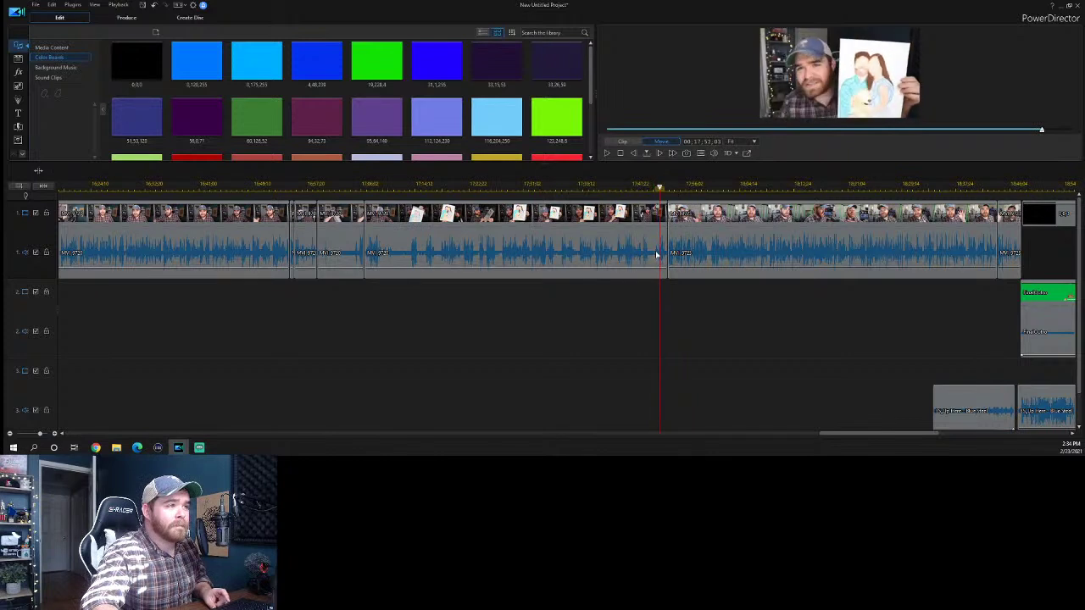
left_click(659, 248)
key("ctrl+t")
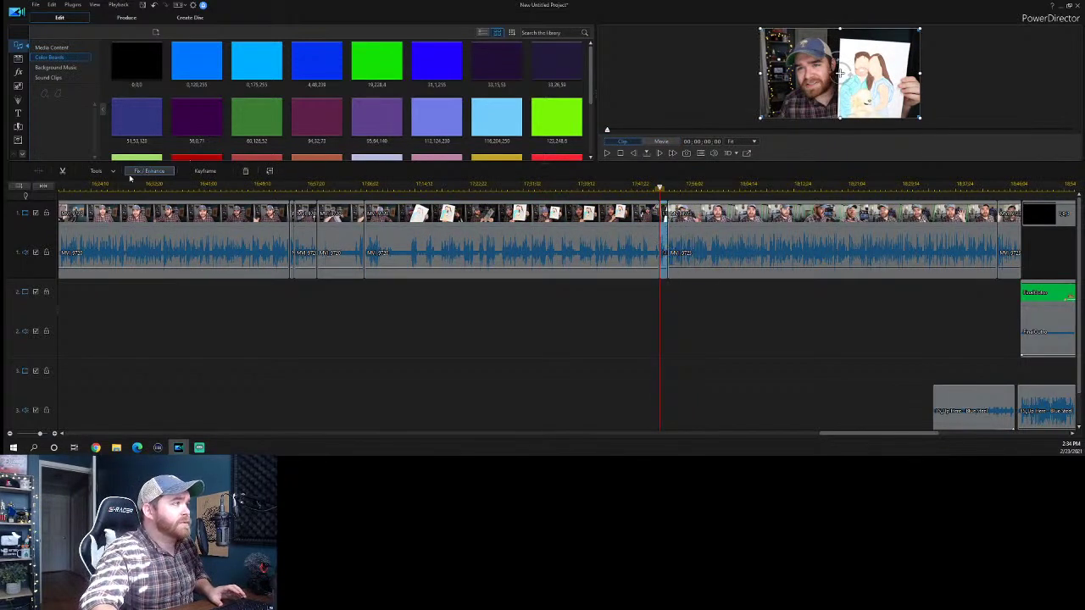
Zoom the short split-off piece in on the face and part of the drawing with Crop/Zoom/Pan, and preview the cut.
left_click(100, 170)
left_click(147, 206)
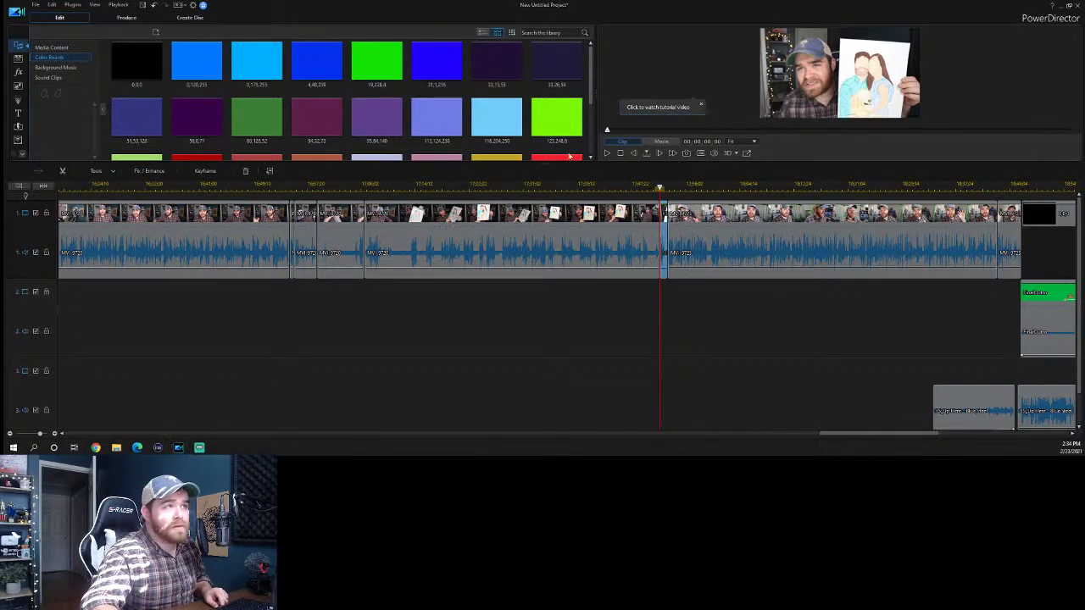
left_click_drag(599, 148, 560, 167)
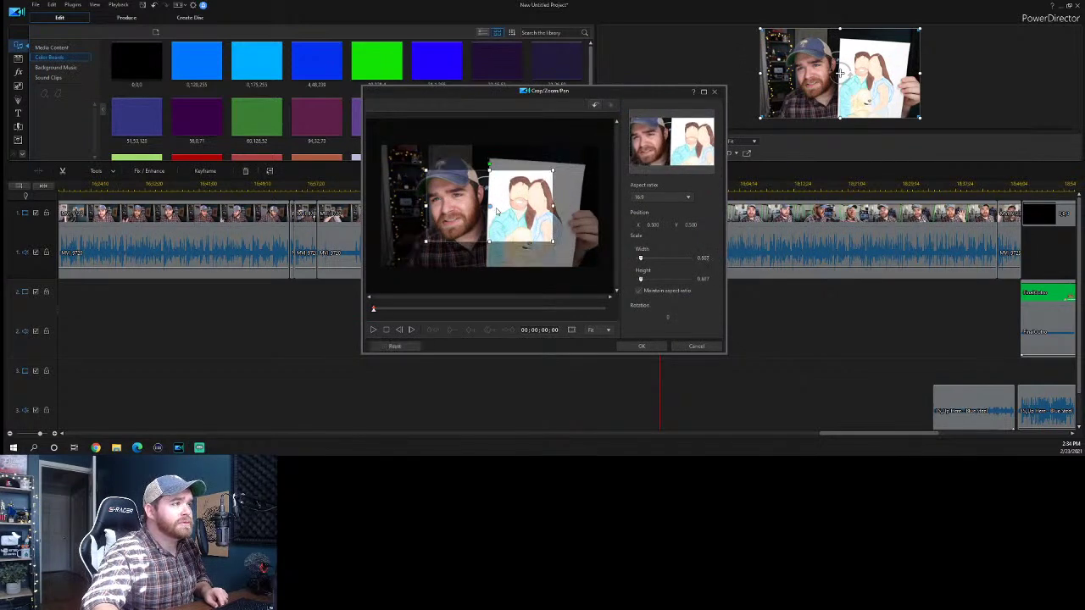
left_click_drag(491, 206, 480, 200)
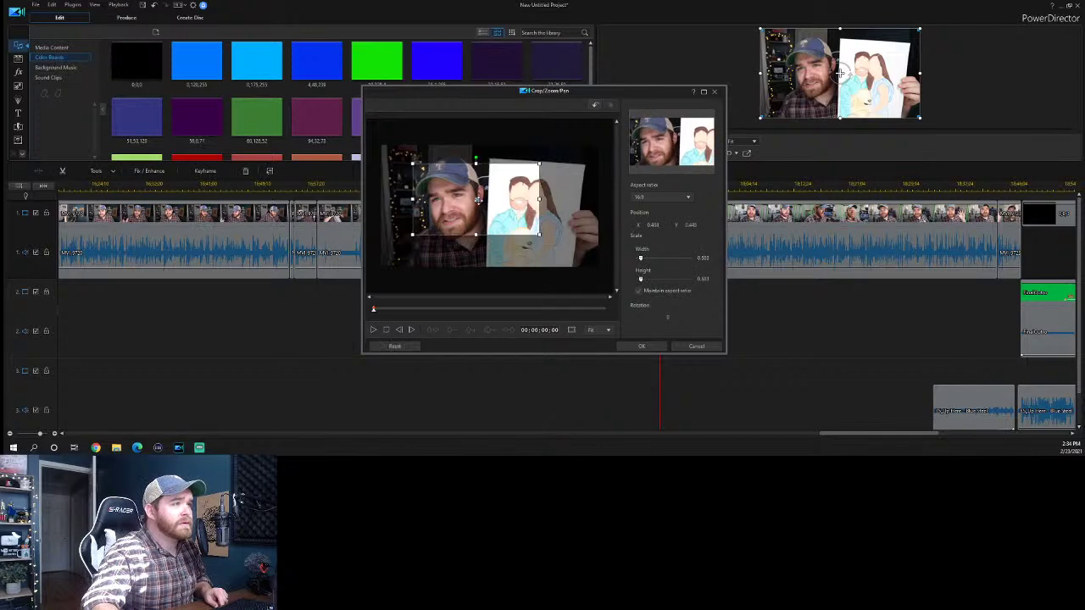
left_click(640, 346)
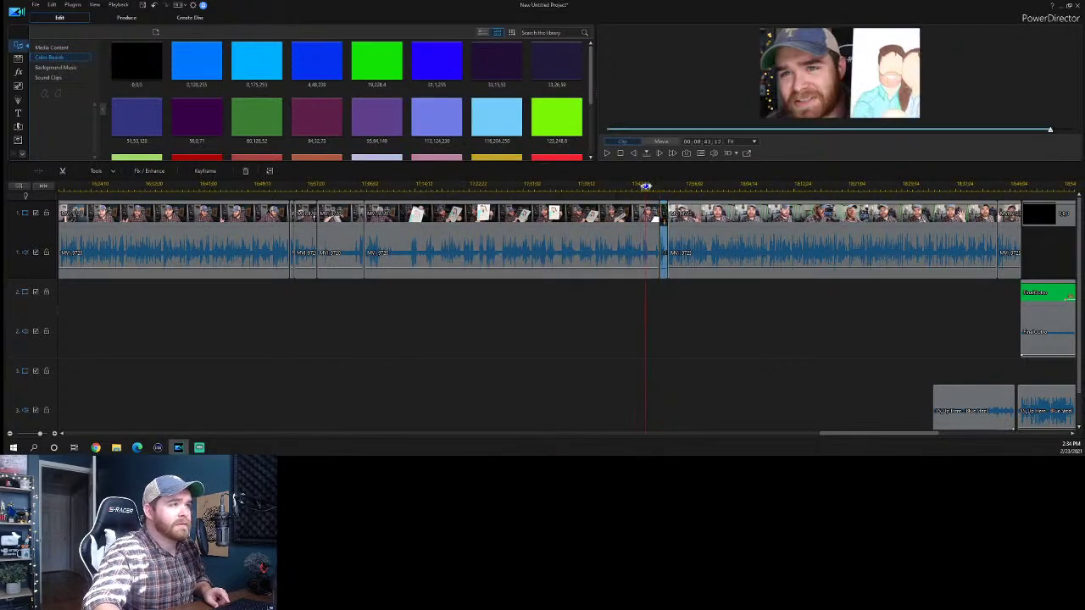
left_click(673, 347)
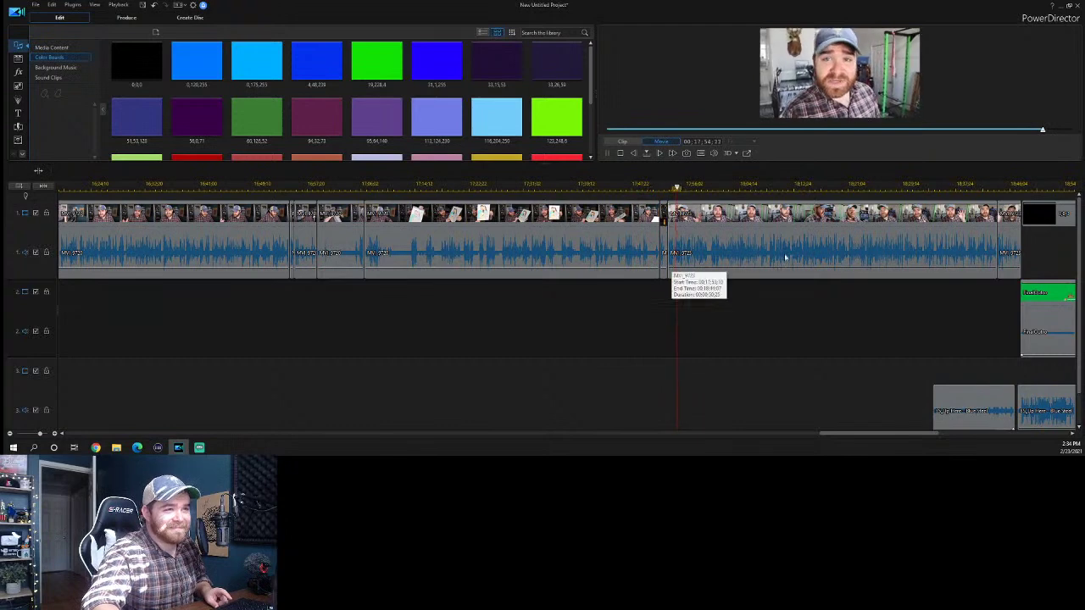
Review the closing garage clip from about 18:28 up to the start of the end screen.
left_click(896, 187)
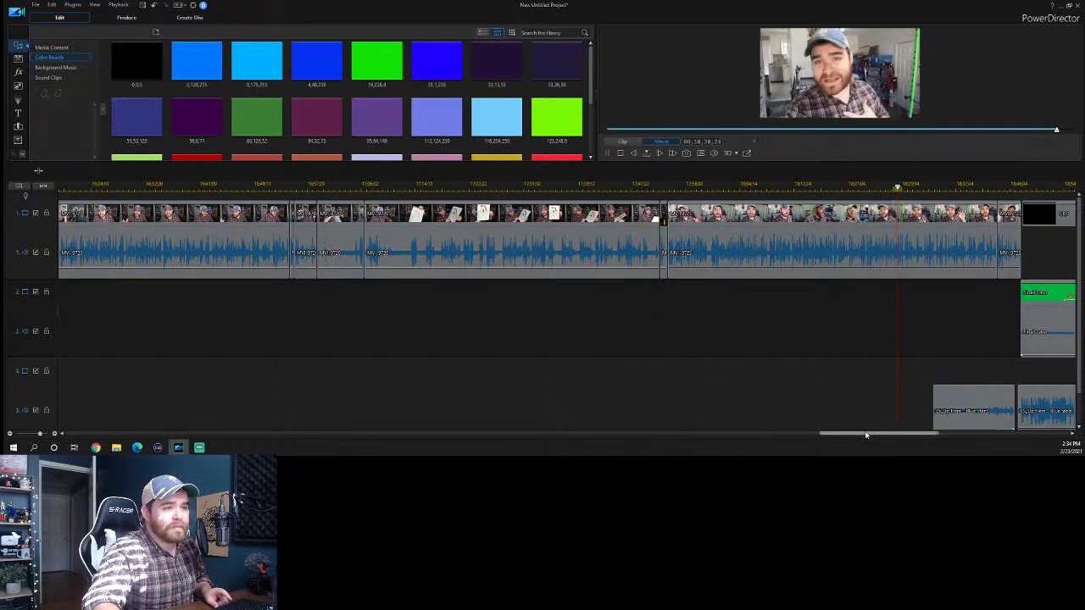
left_click_drag(869, 436, 896, 438)
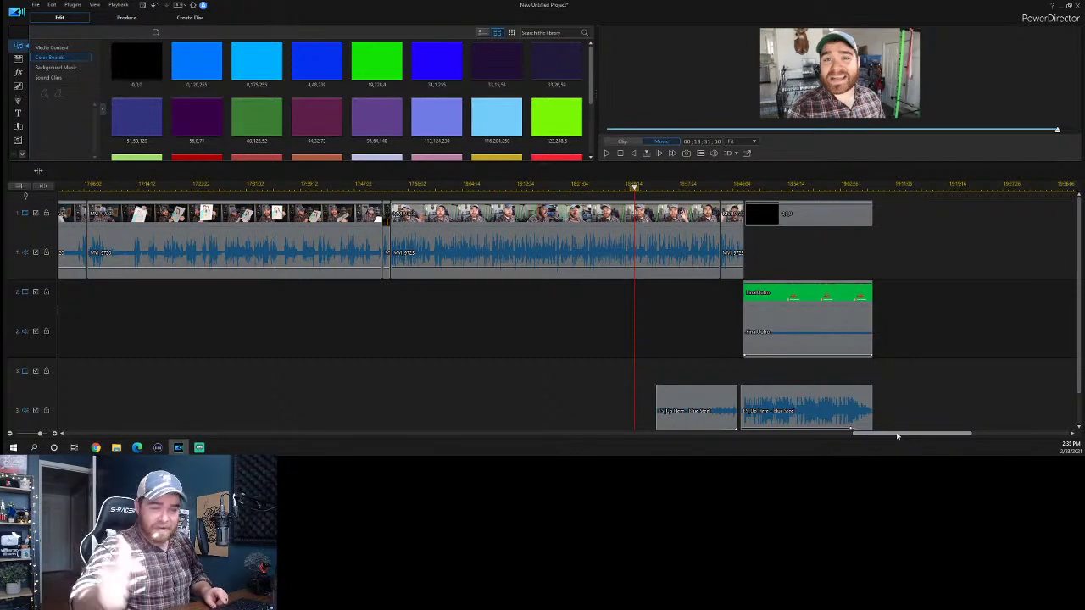
key("space")
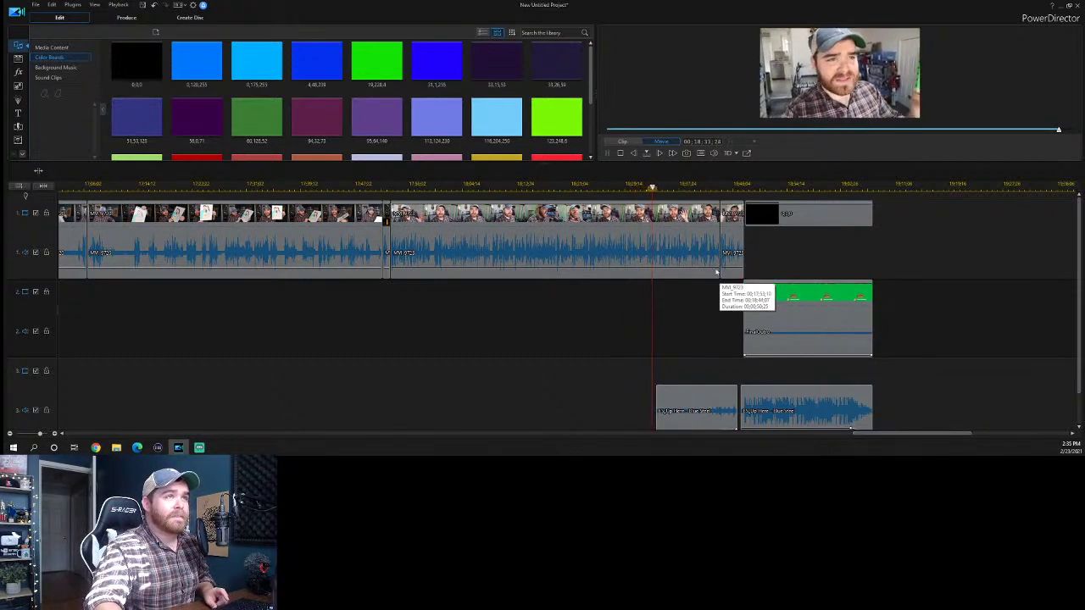
left_click(707, 185)
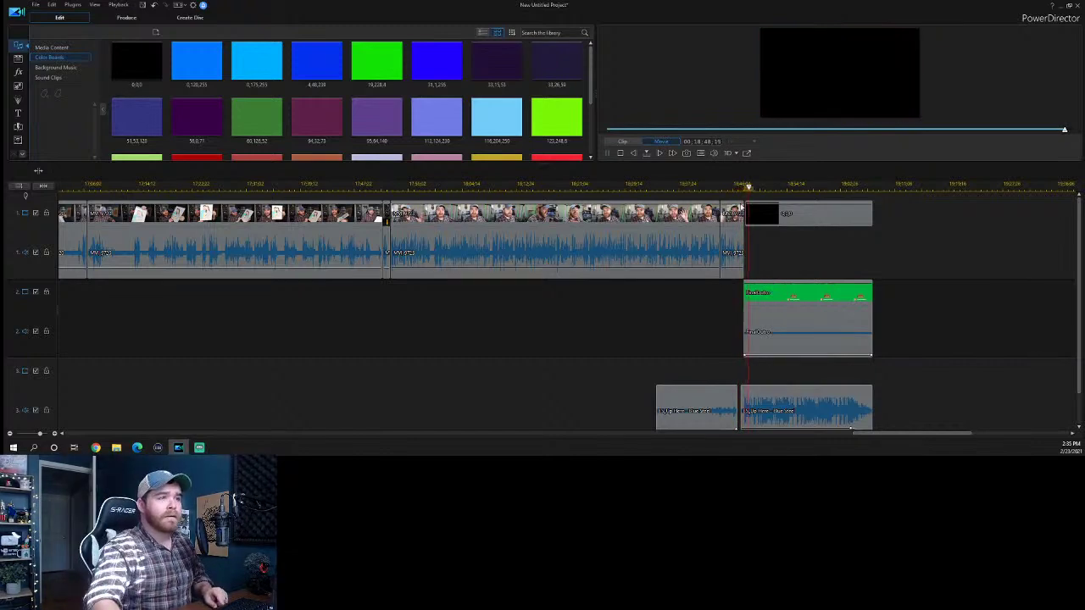
Shift the end-screen music clip on track 3 slightly earlier, and preview the transition from the last talking clip.
scroll(752, 184, "up", 3)
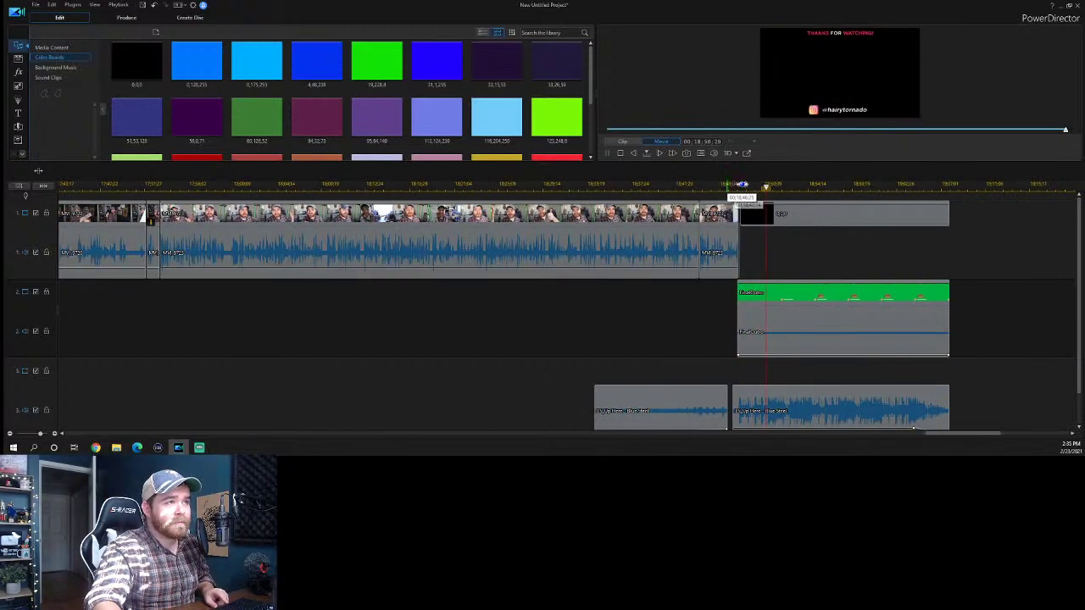
scroll(741, 184, "up", 2)
scroll(709, 183, "up", 2)
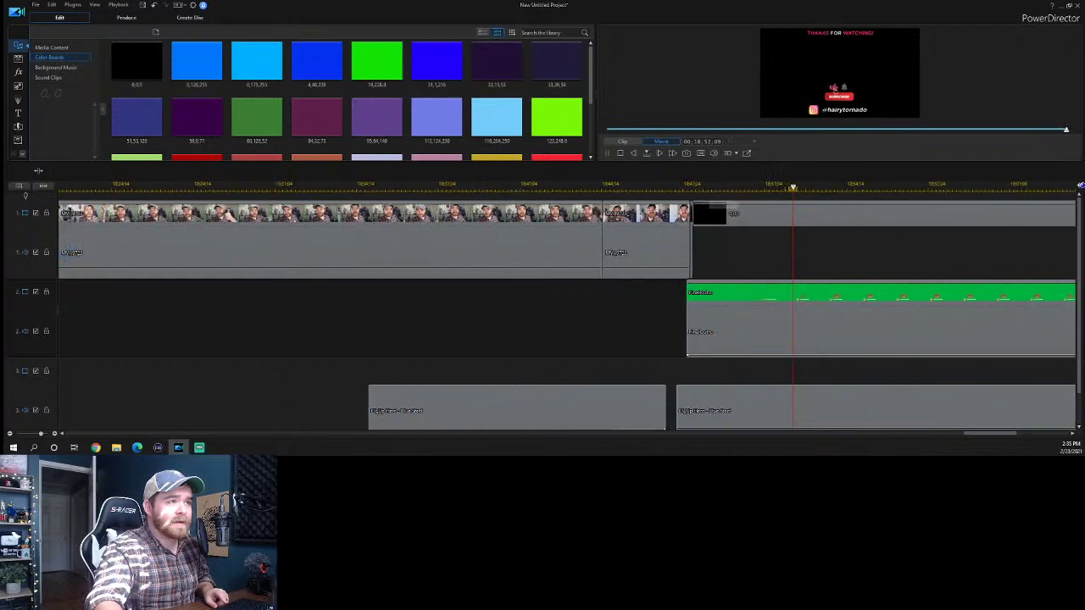
left_click(723, 412)
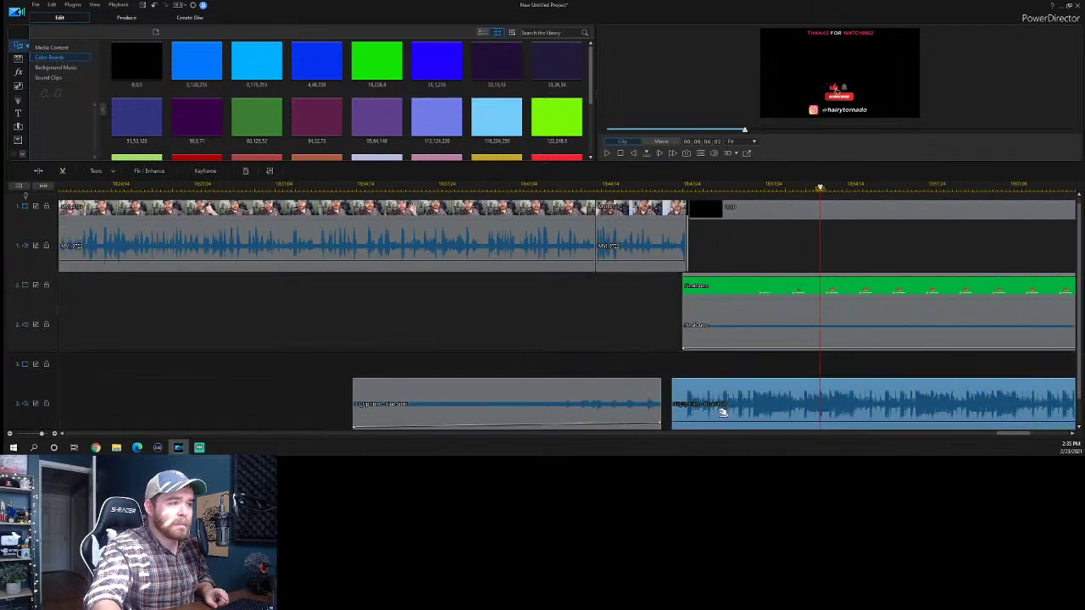
left_click_drag(723, 413, 719, 413)
left_click(636, 184)
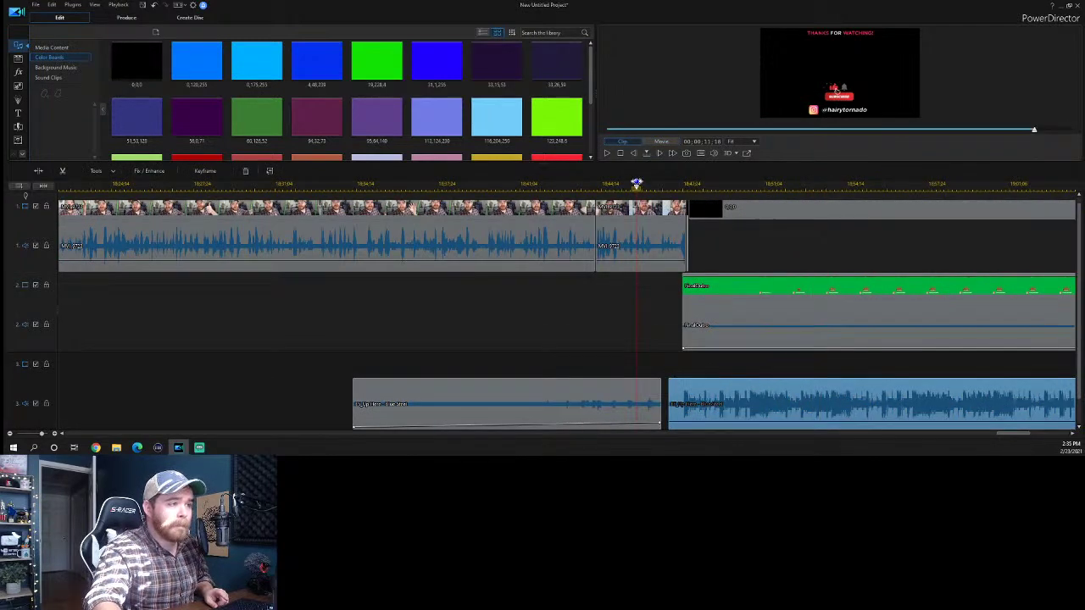
key("space")
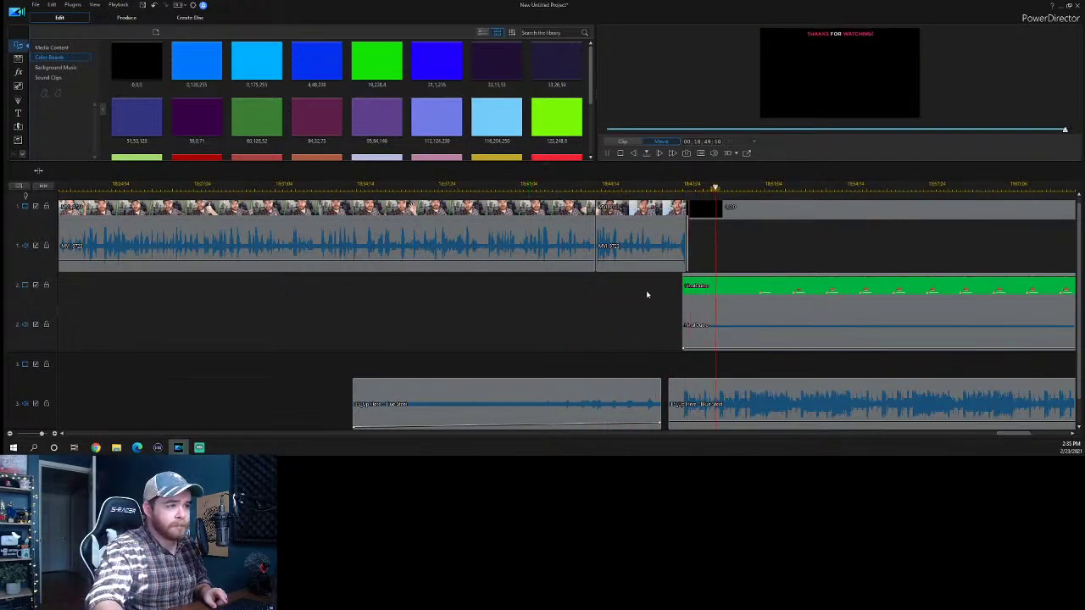
Play the end screen and check how its music and graphics run together toward the project's end.
scroll(719, 184, "down", 2)
scroll(746, 266, "up", 1)
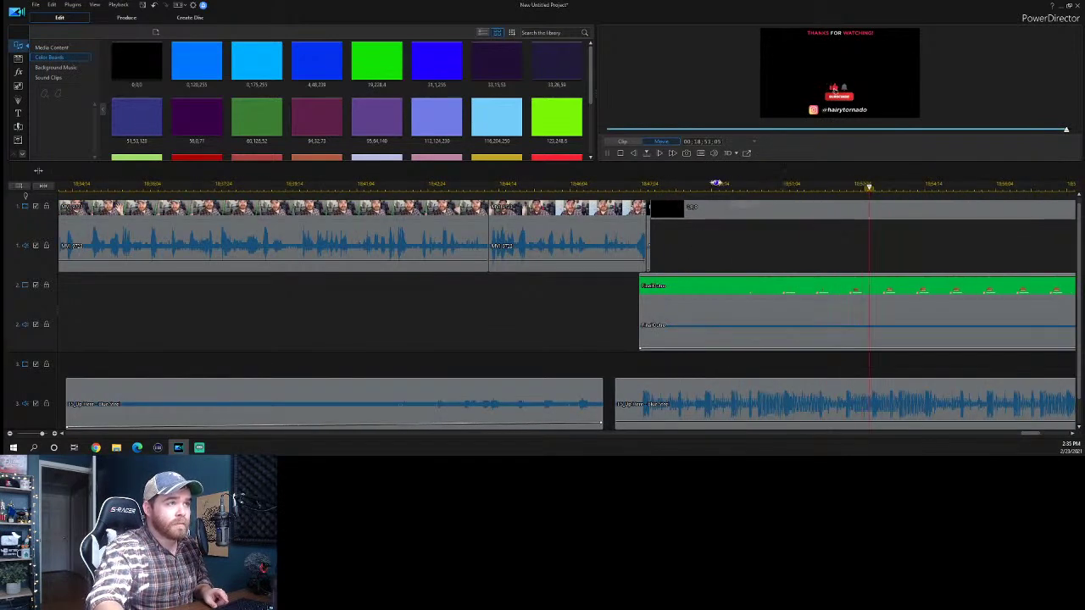
scroll(730, 192, "down", 2)
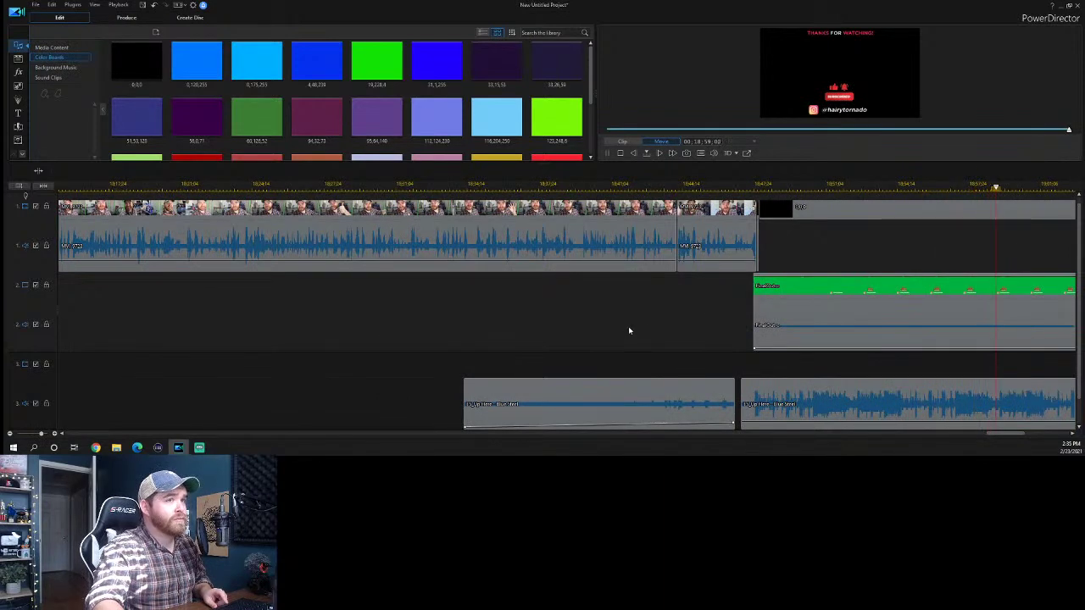
key("space")
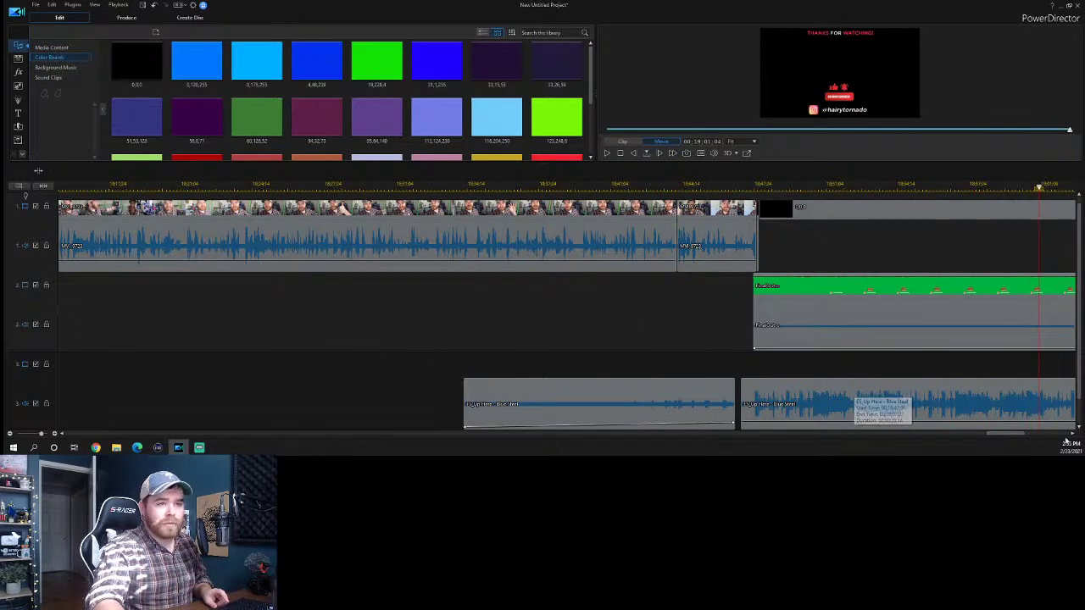
left_click_drag(1009, 438, 1027, 438)
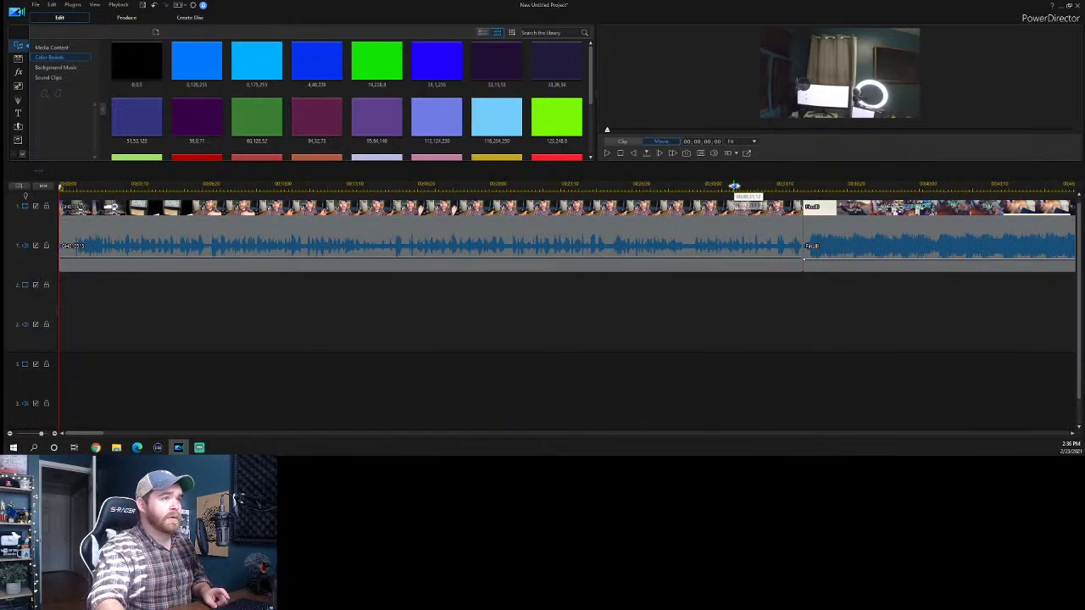
Play the opening seconds of the video, and check the phone clip at about 4:53 just before the first screen recording.
left_click_drag(734, 186, 366, 198)
key("space")
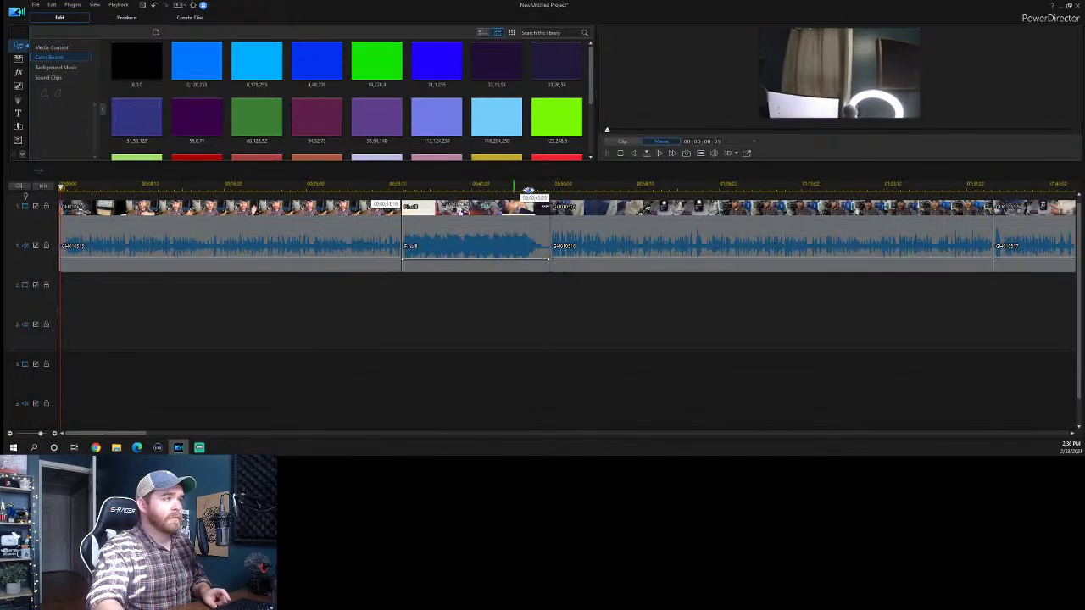
left_click_drag(666, 190, 400, 189)
left_click_drag(717, 187, 562, 185)
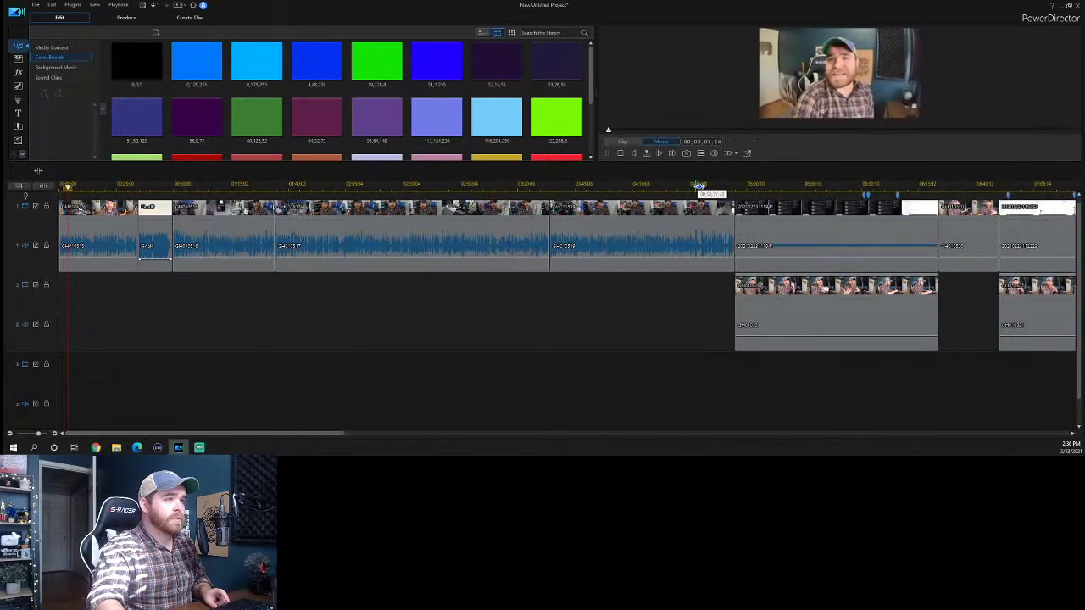
left_click(729, 188)
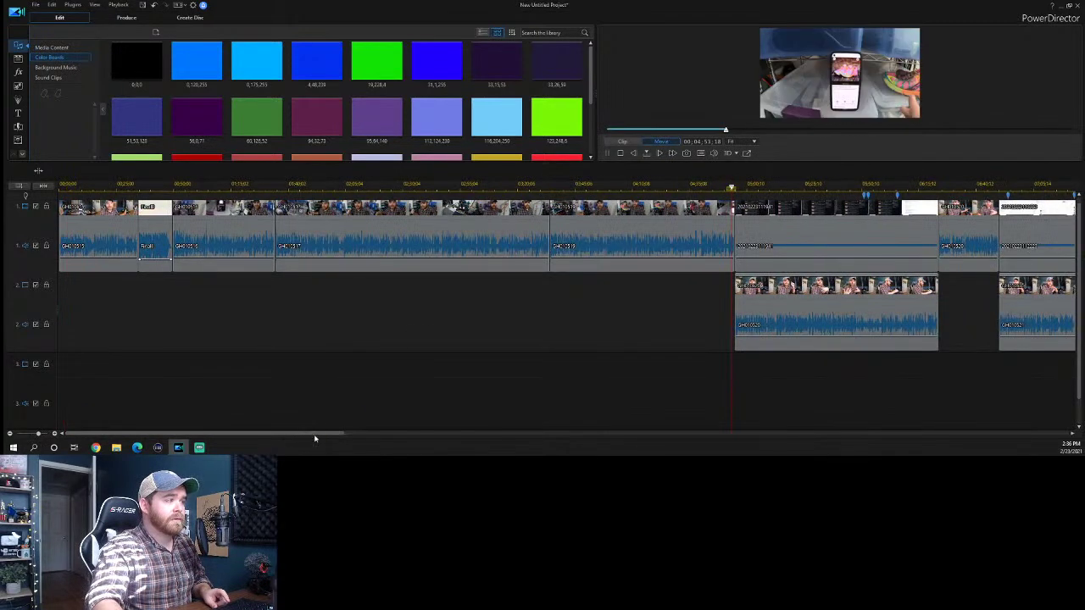
key("space")
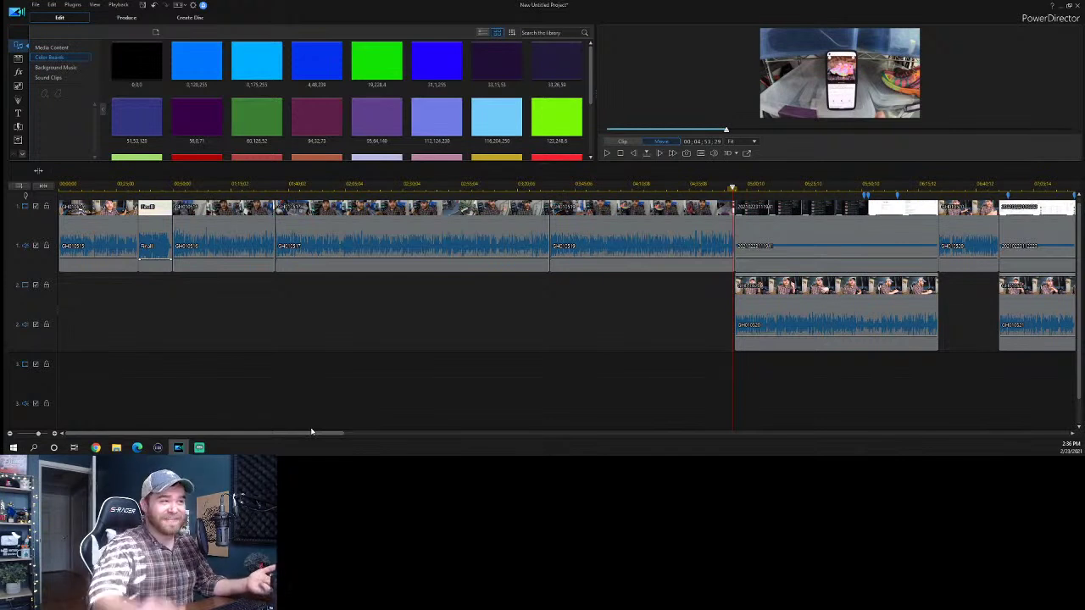
Replay the end of the phone clip from about 4:47 toward the cut to the first screen recording.
left_click_drag(322, 434, 419, 440)
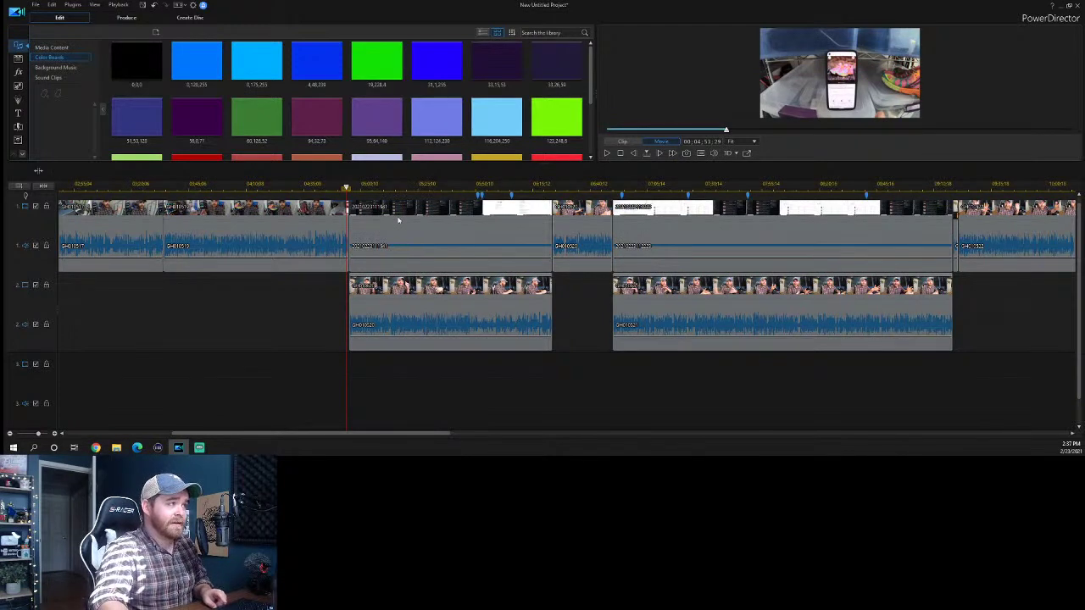
left_click(332, 184)
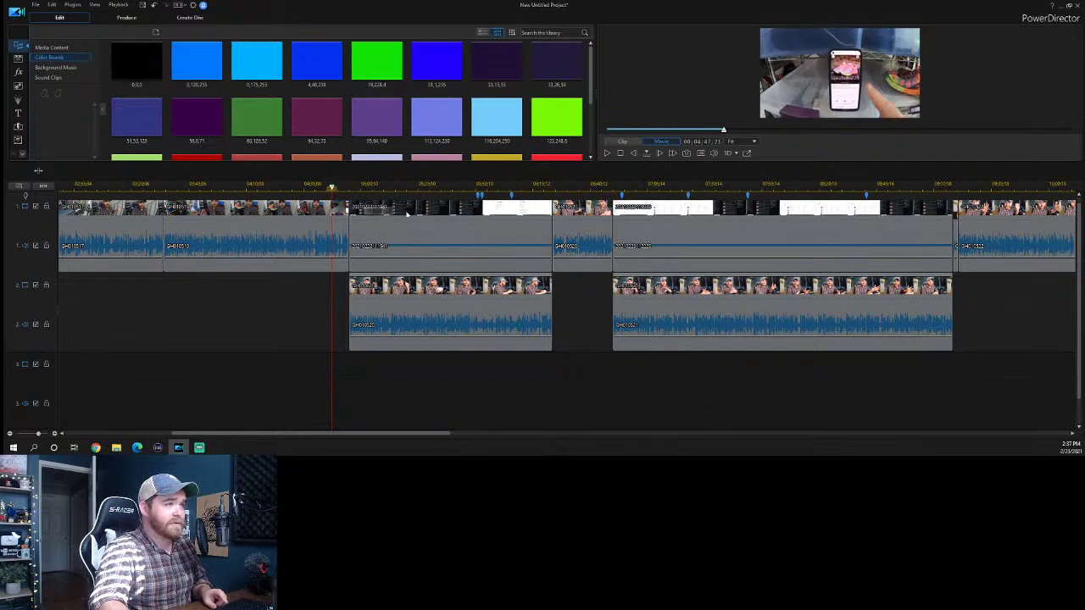
key("space")
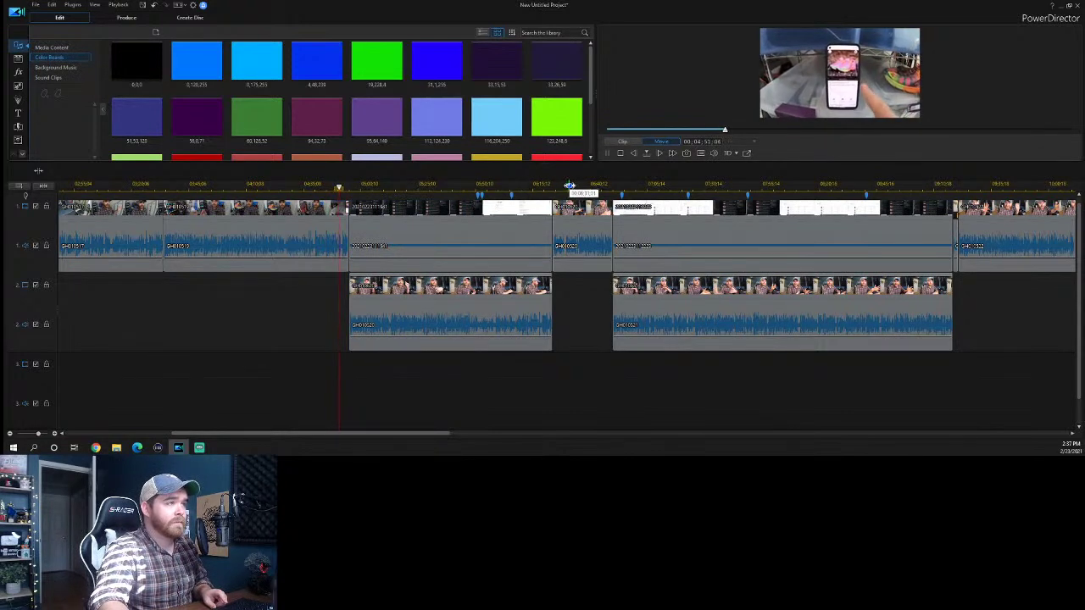
scroll(801, 193, "down", 2)
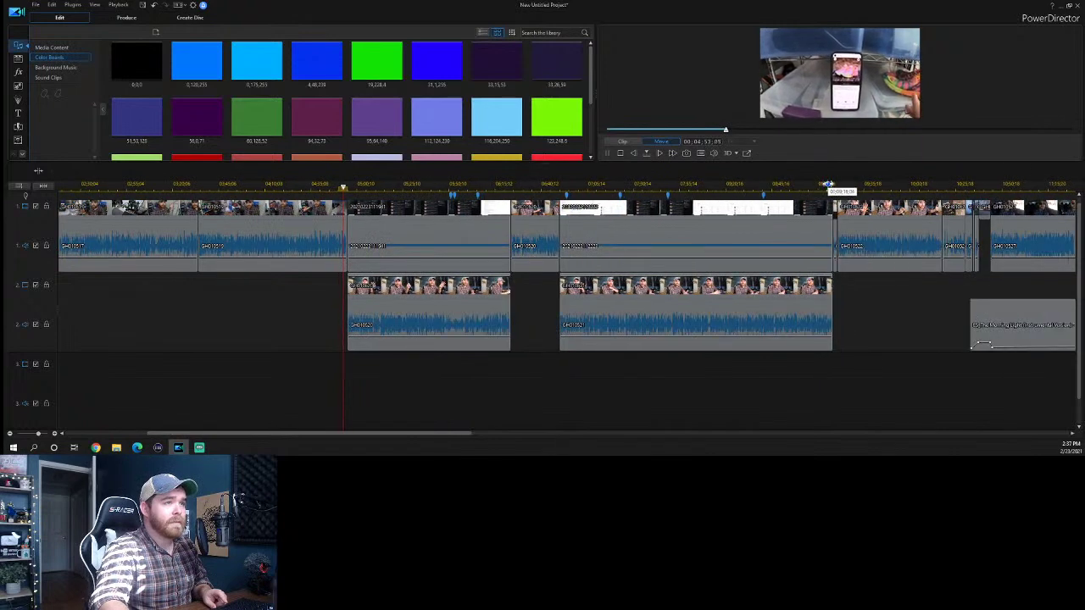
Review the cut from the second screen recording at about 9:16, the start of the driving music, and the in-car clip at about 11:29.
left_click(826, 184)
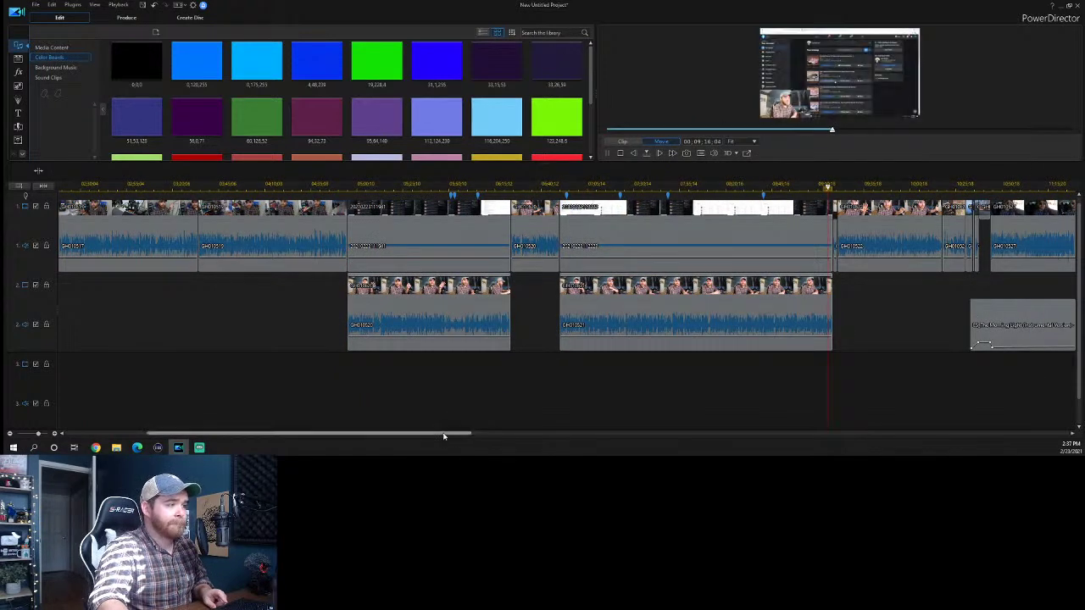
left_click_drag(441, 434, 594, 433)
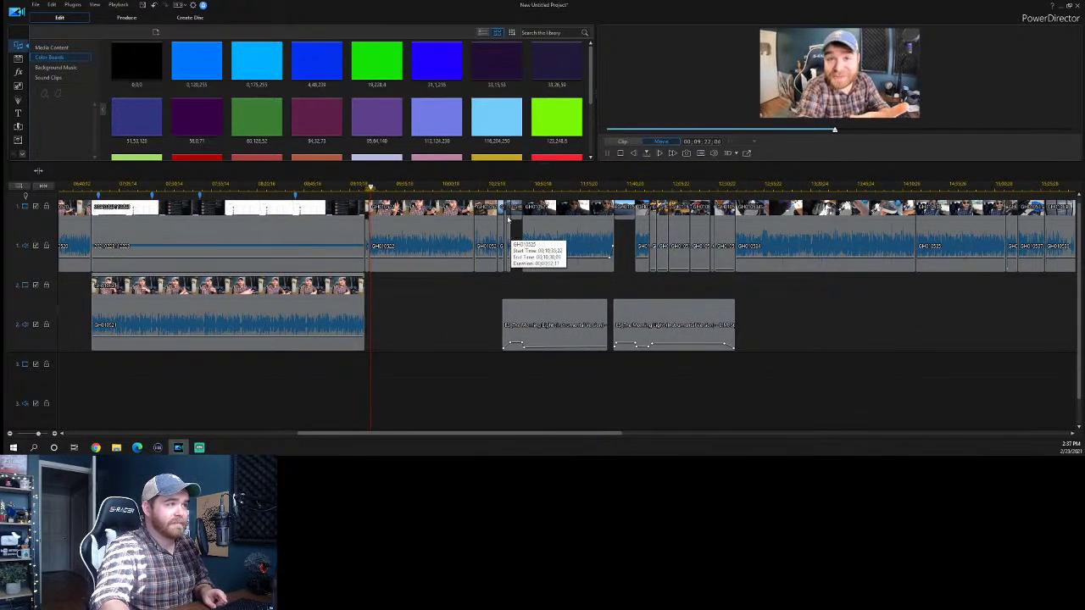
left_click(492, 183)
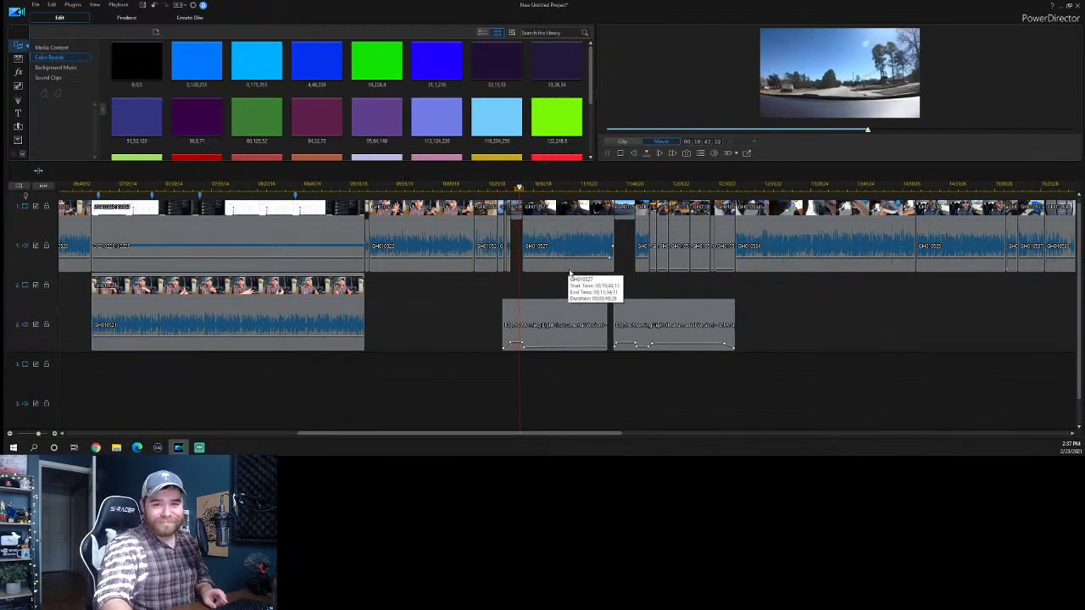
left_click(605, 185)
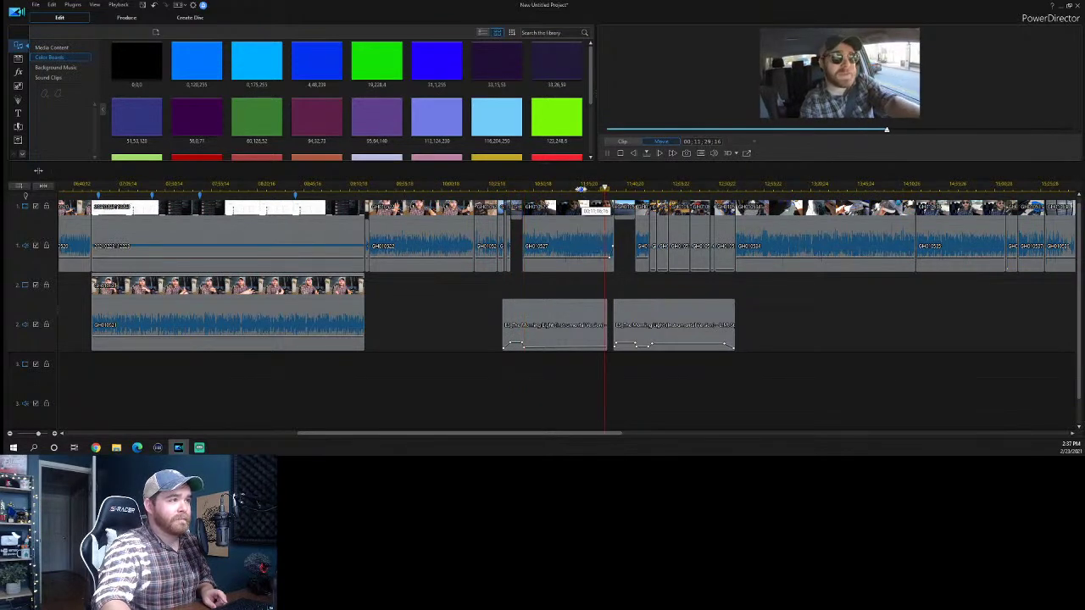
key("space")
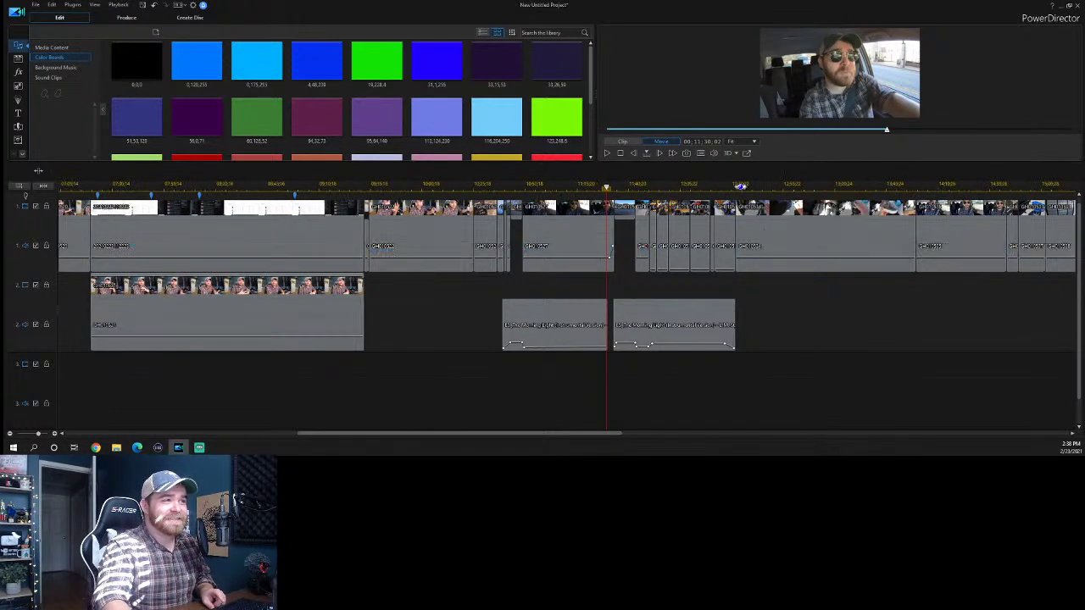
Play the second driving-music section from about 11:30, and spot-check the shoe clips at about 12:13 and near the music's end.
left_click_drag(739, 187, 850, 188)
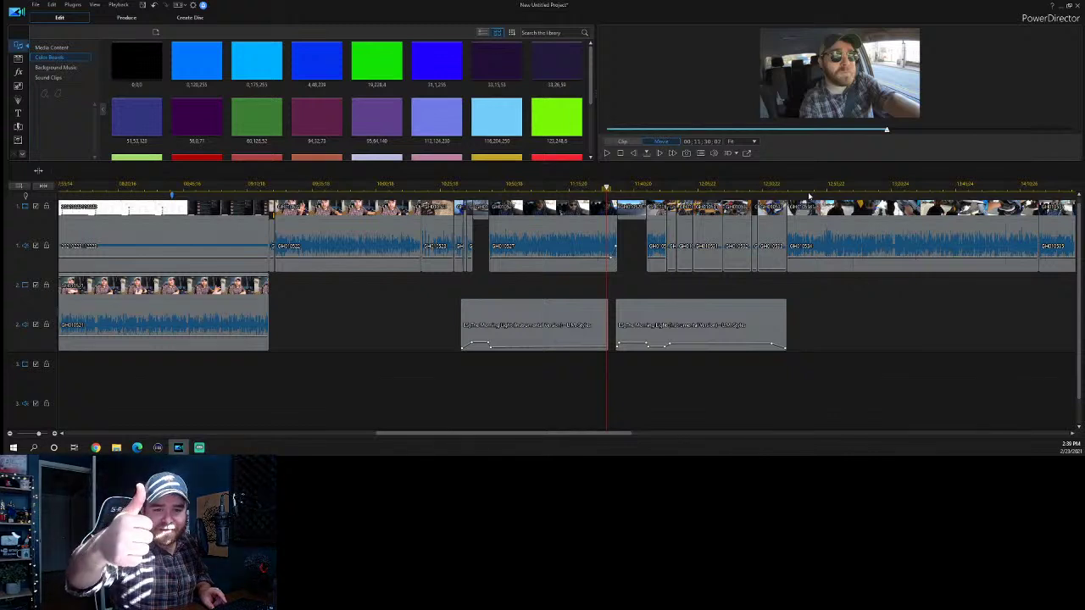
key("space")
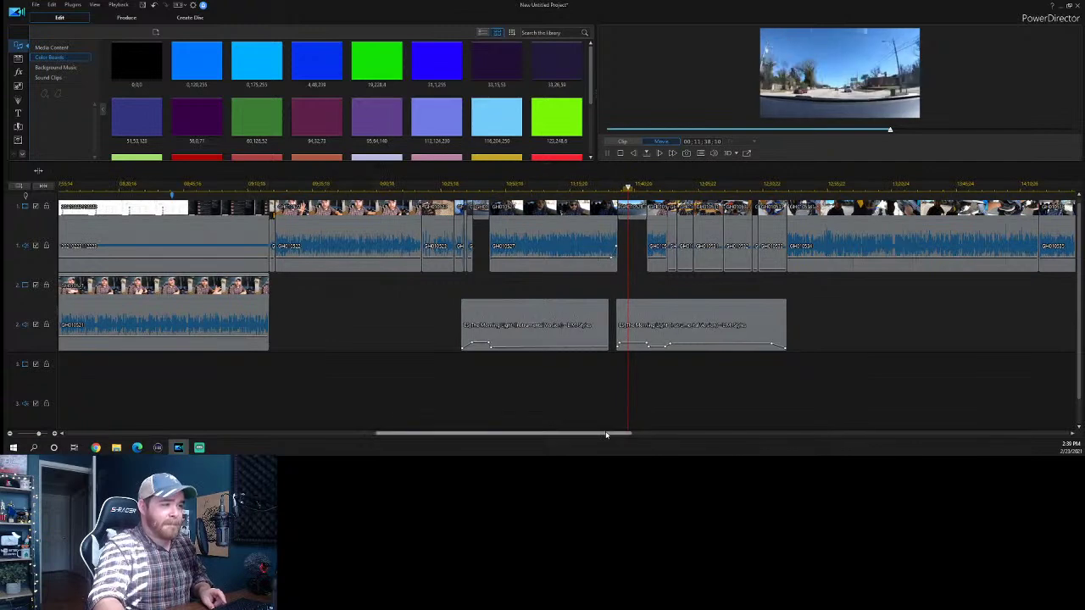
left_click_drag(607, 434, 640, 435)
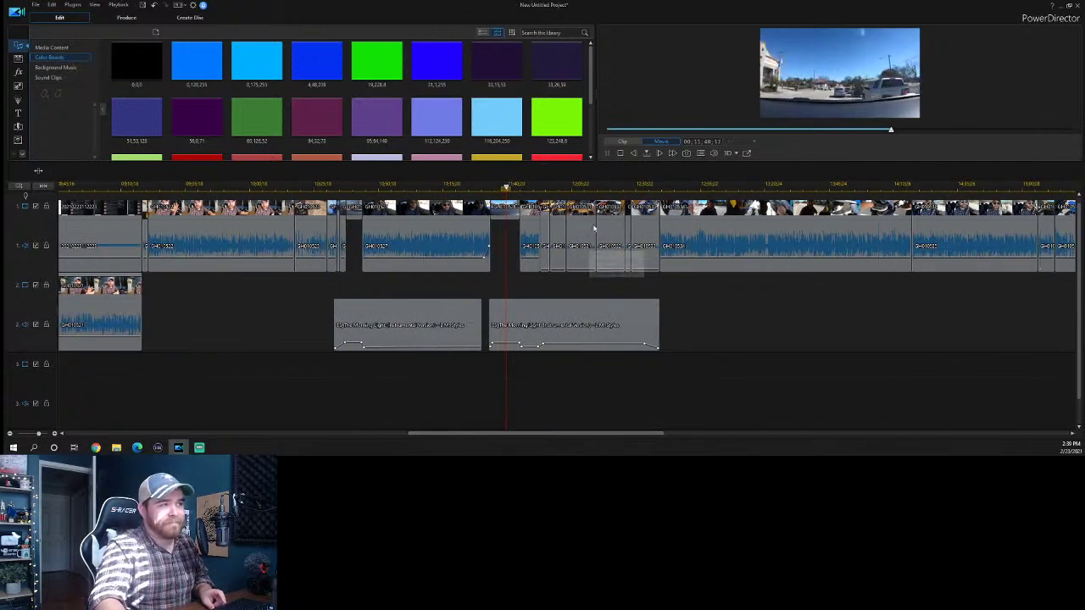
left_click(591, 184)
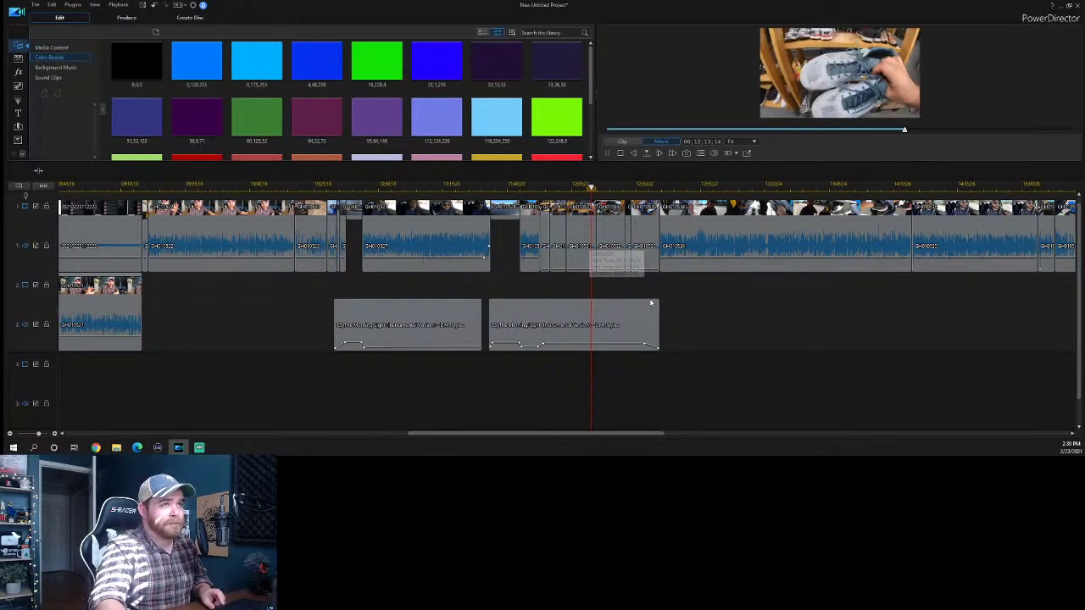
left_click(655, 186)
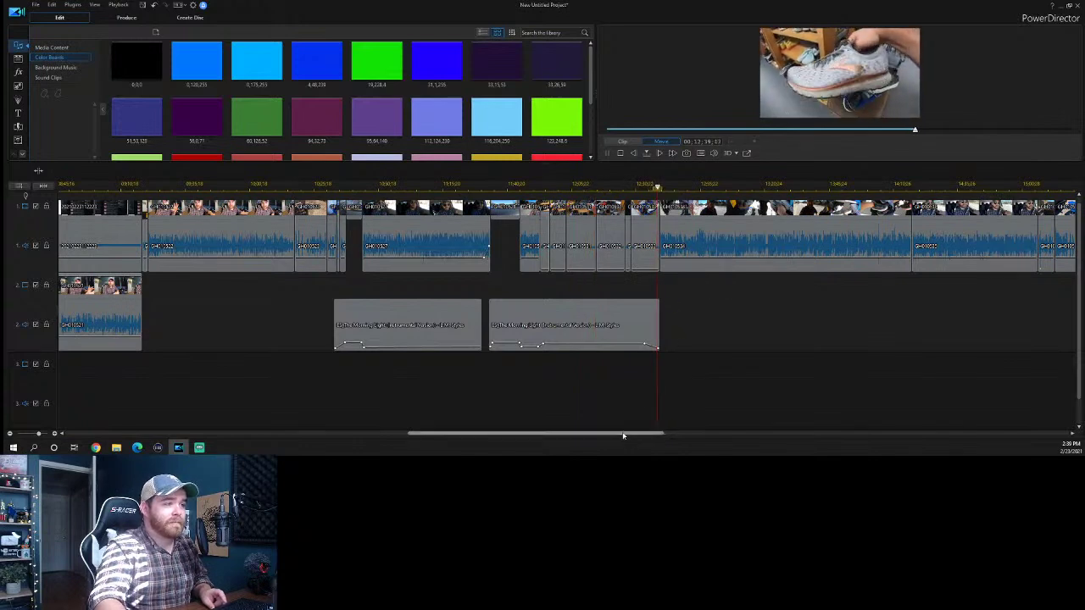
Play the package clip from about 15:51 to check the black cover over the address label.
left_click_drag(625, 436, 723, 436)
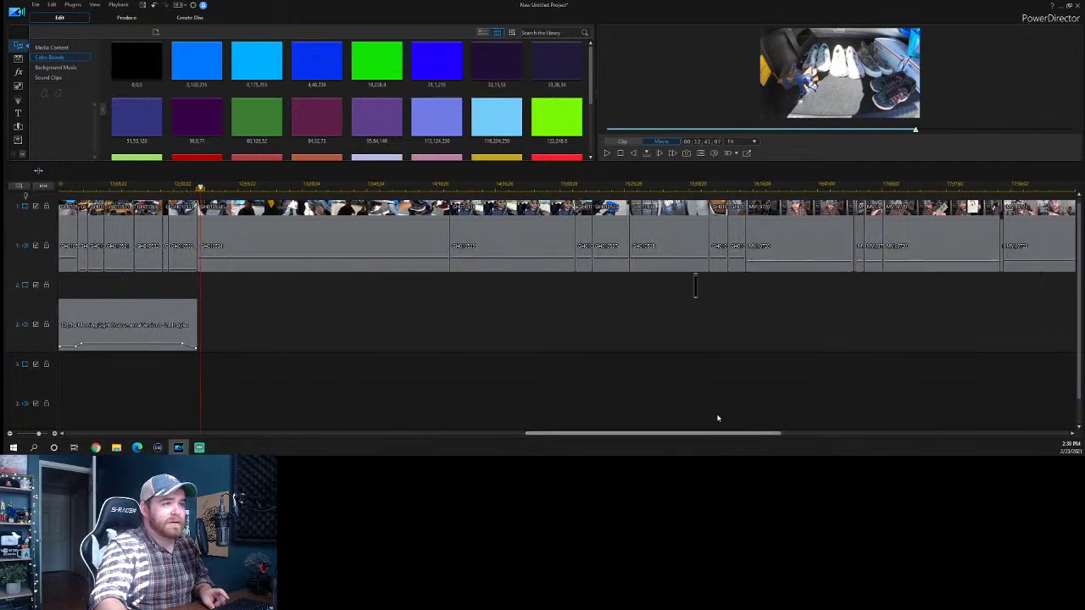
left_click(691, 186)
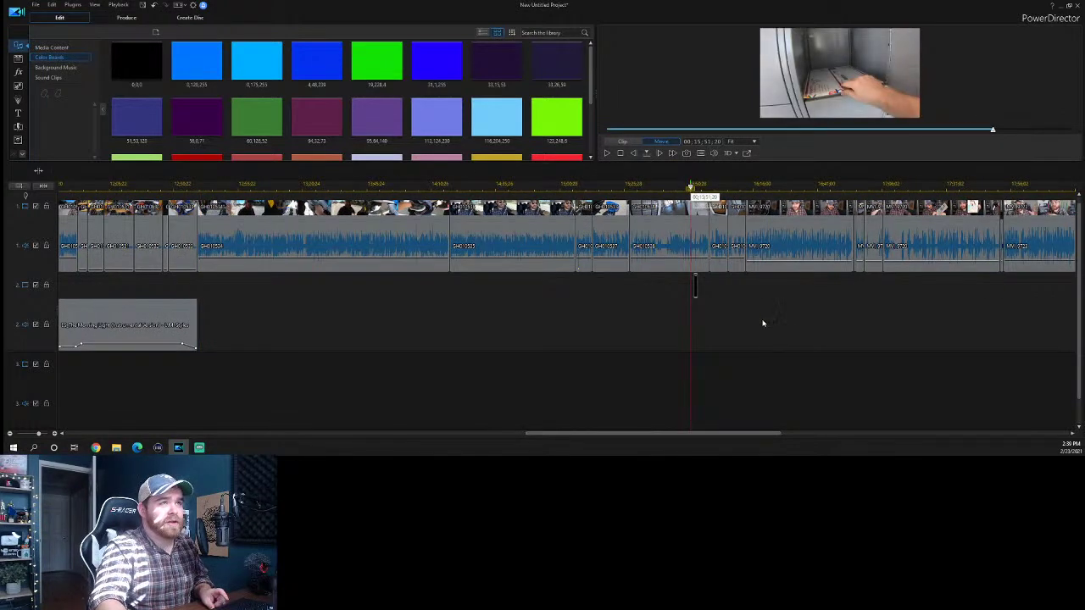
key("space")
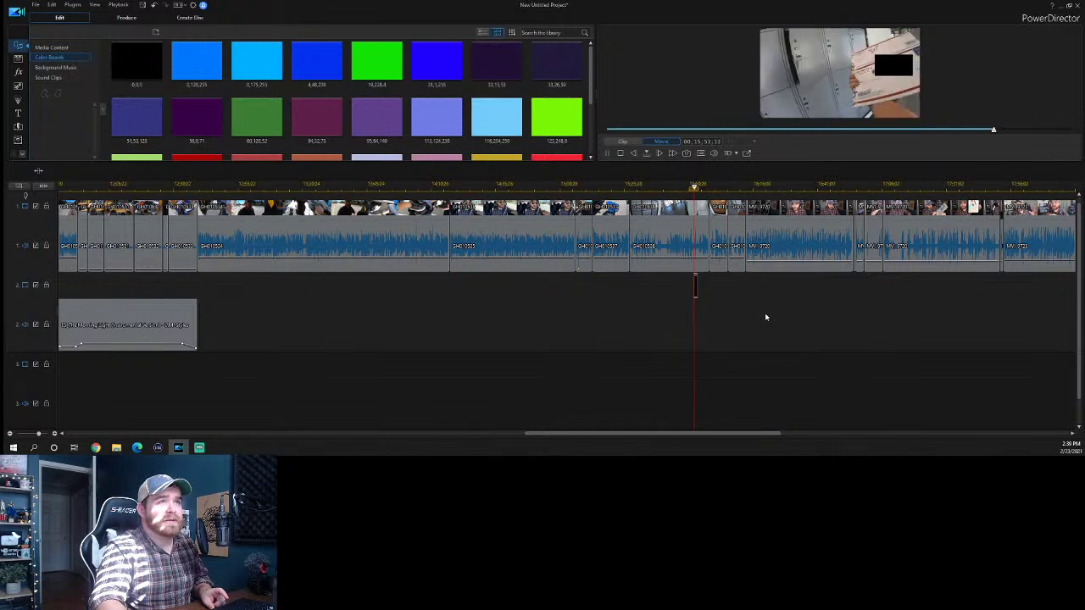
key("space")
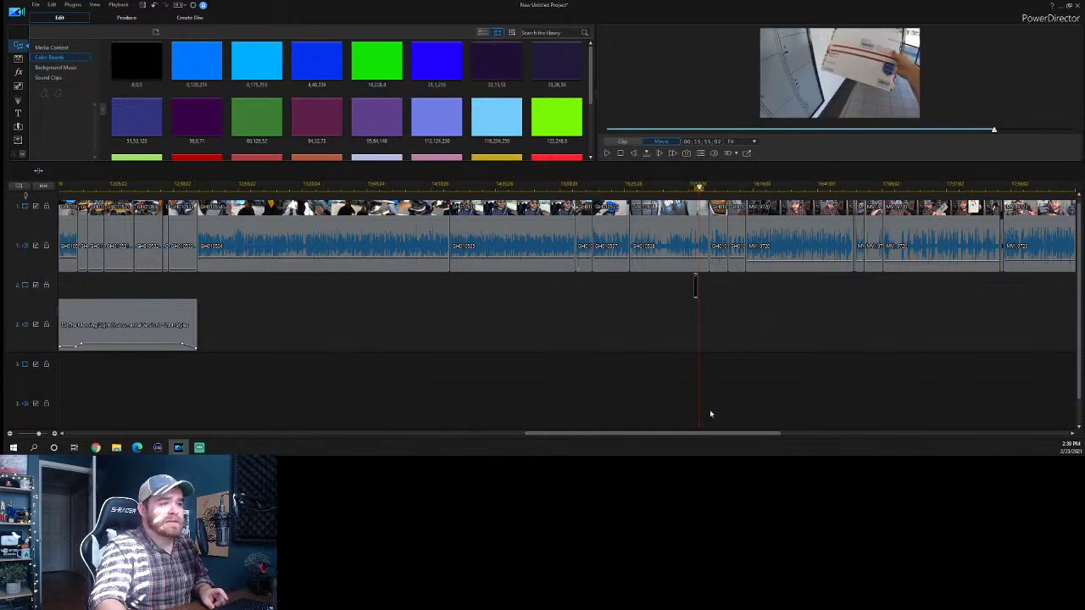
Play the closing talking clip from about 18:33 into the end screen to check how the end music comes in.
left_click_drag(666, 433, 768, 274)
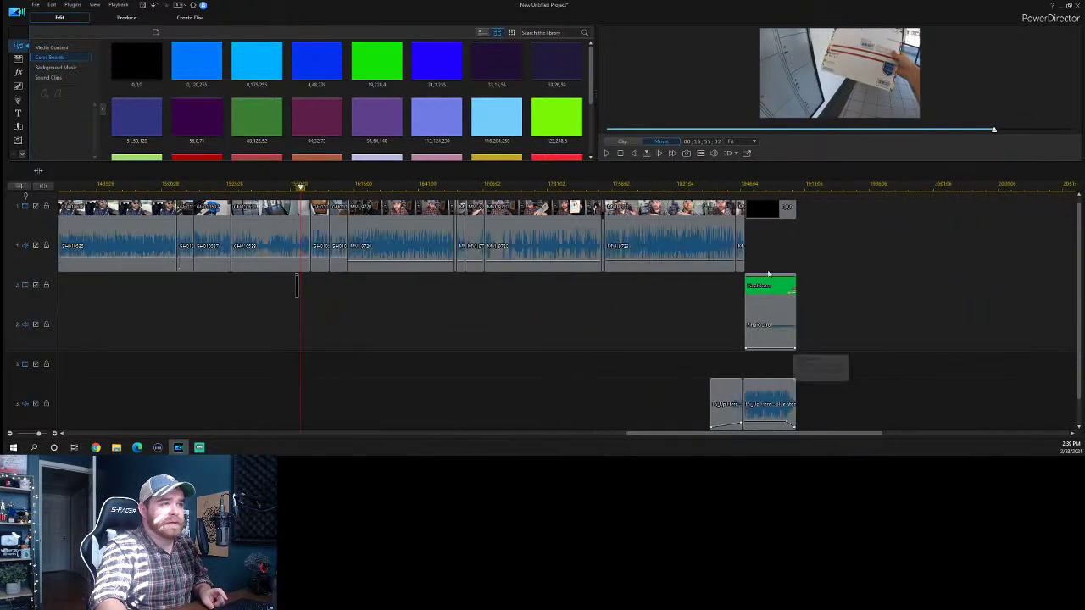
left_click(709, 186)
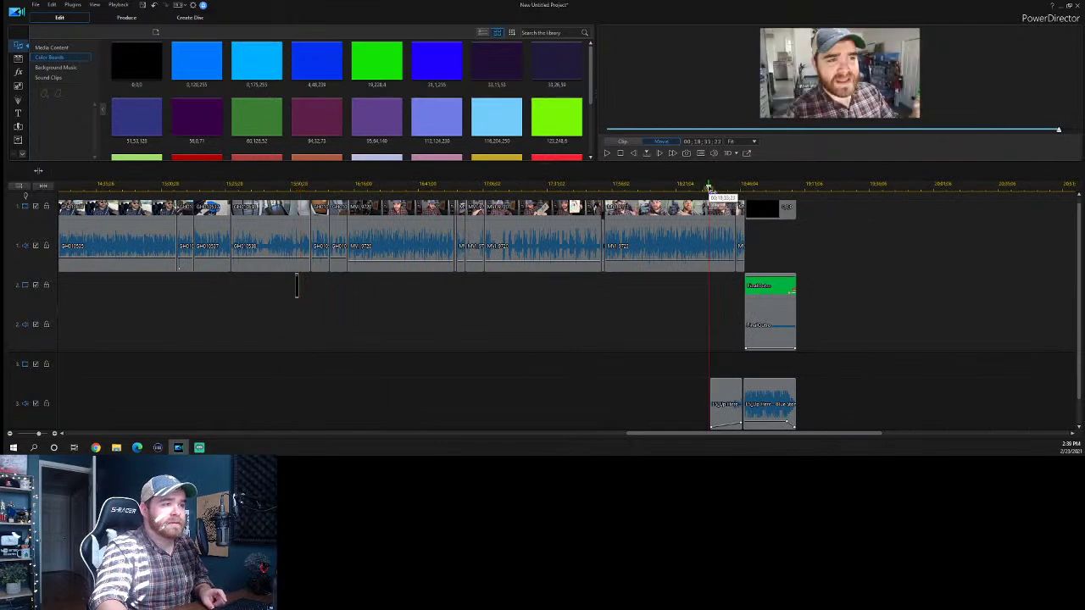
key("space")
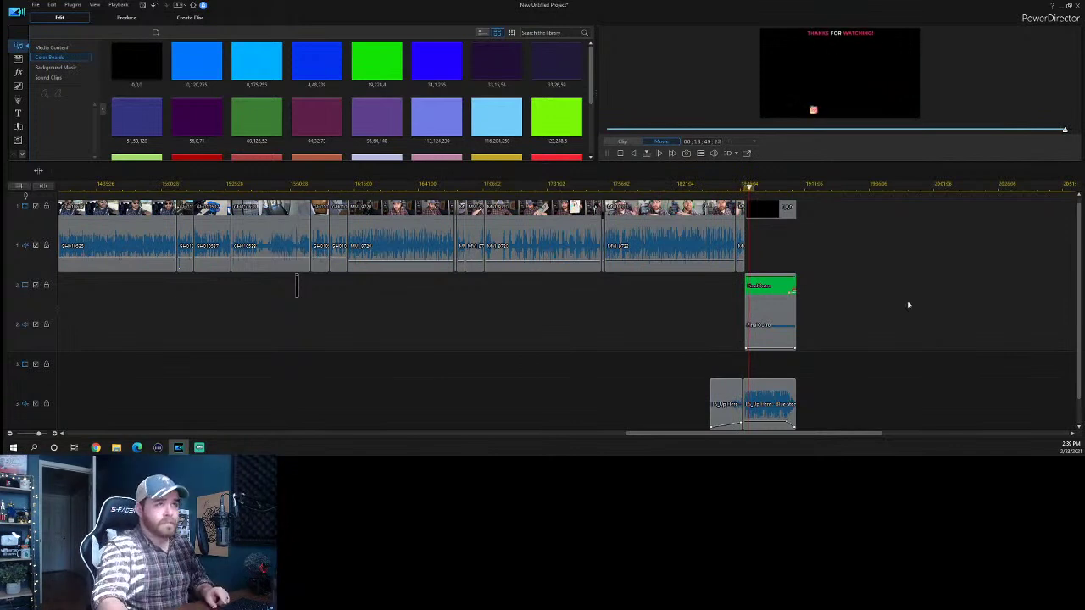
key("space")
Produce the movie as an H.264 AVC MP4 with the MPEG-4 1280 x 720/30p (16 Mbps) profile.
left_click(132, 19)
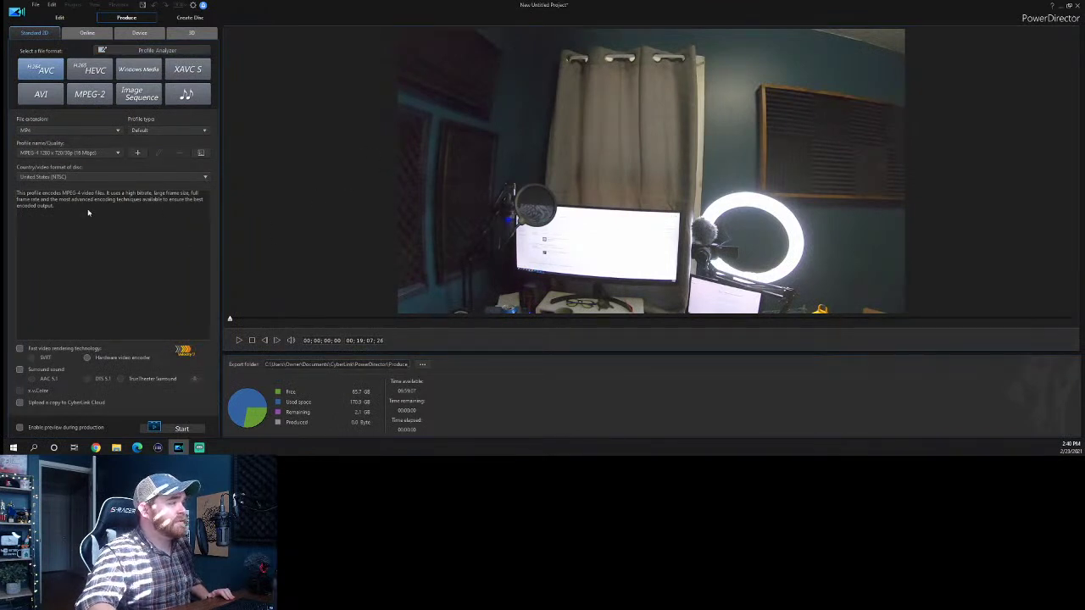
left_click(180, 428)
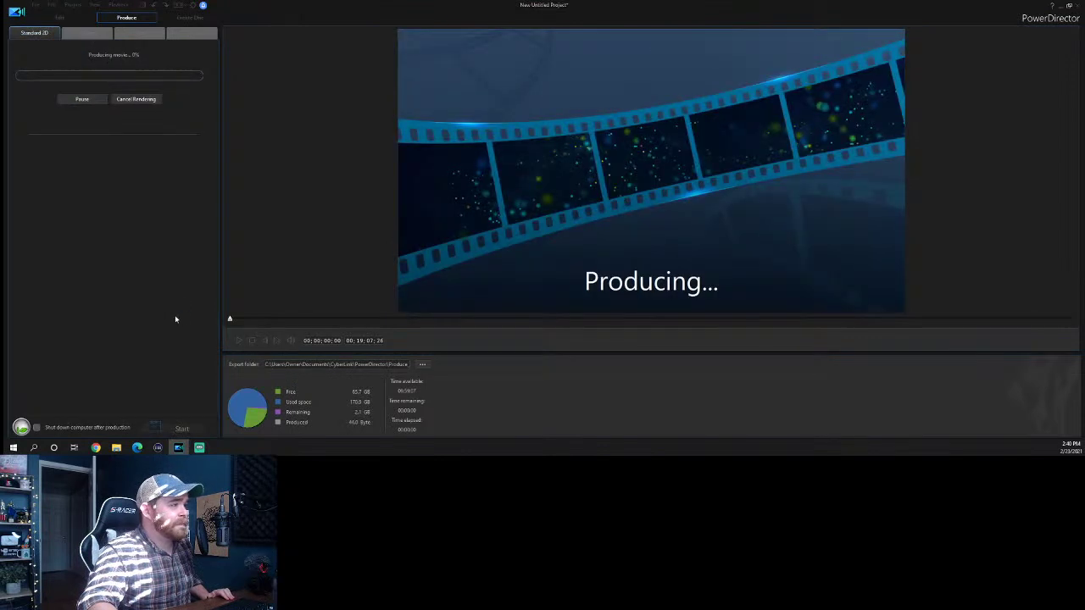